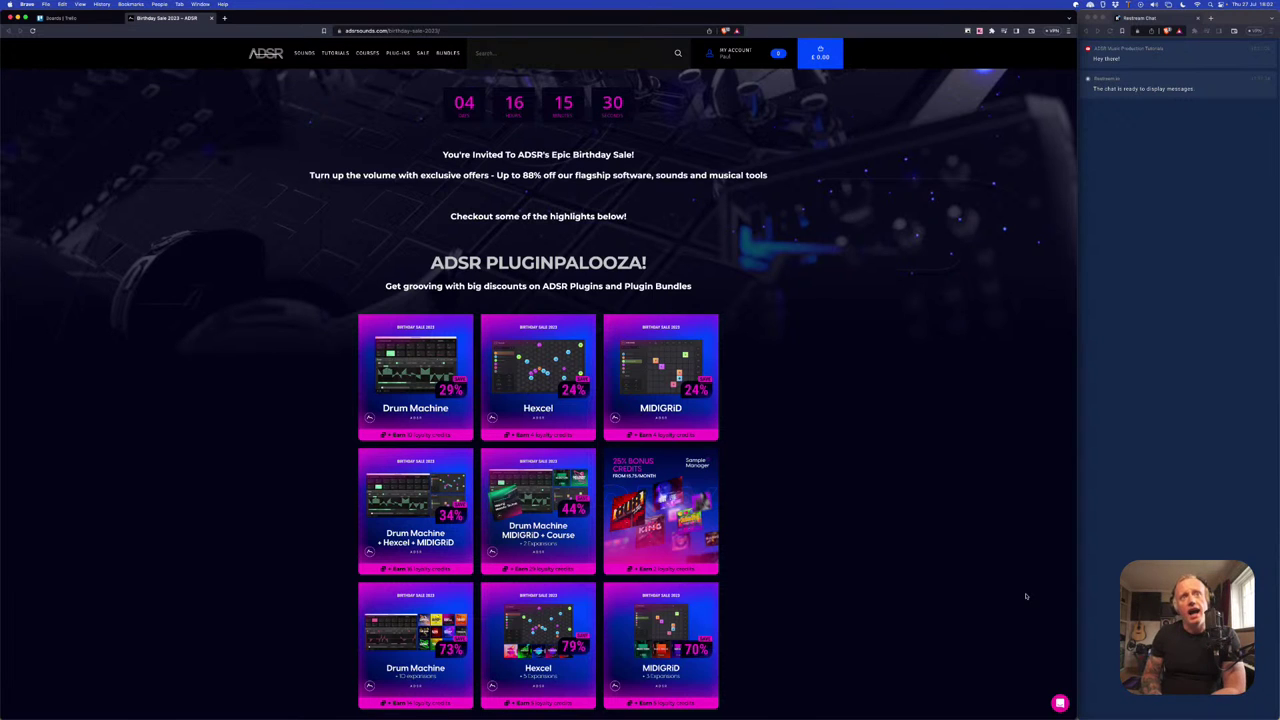
- Look through the plugin, bundle, expansion, preset and sample offers on the birthday sale page
scroll(845, 467, down, 3)
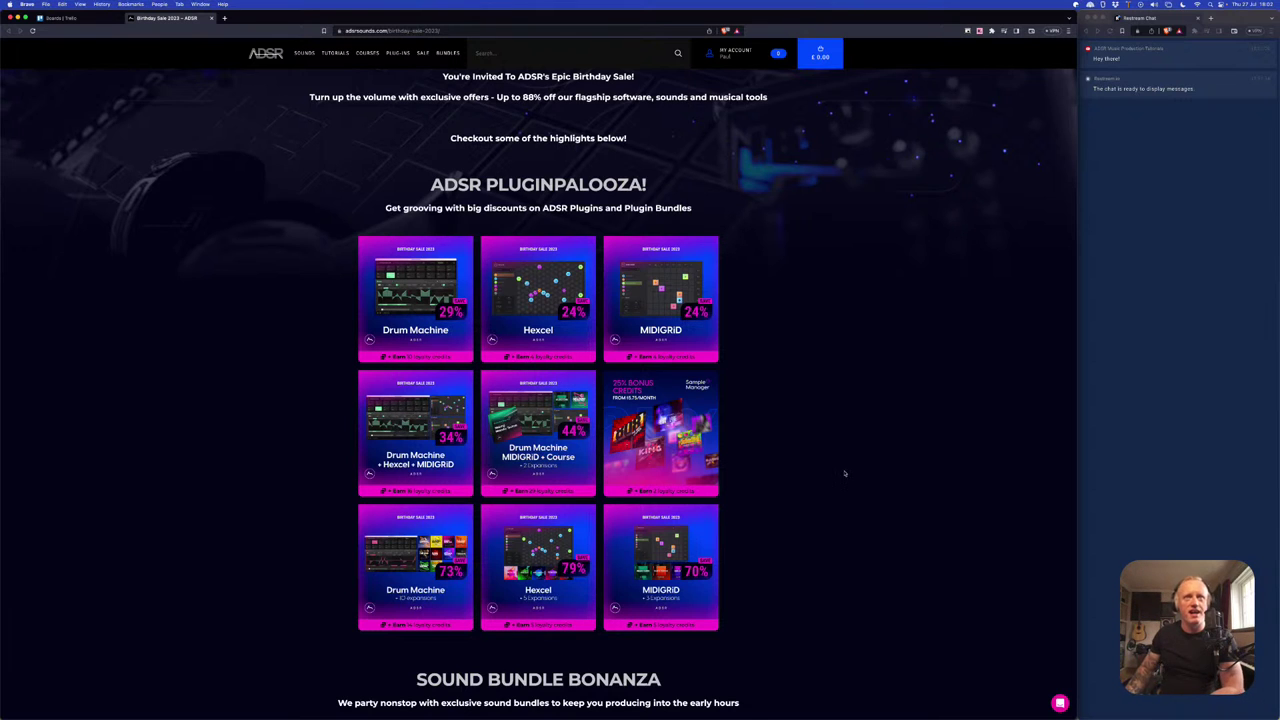
scroll(845, 467, down, 2)
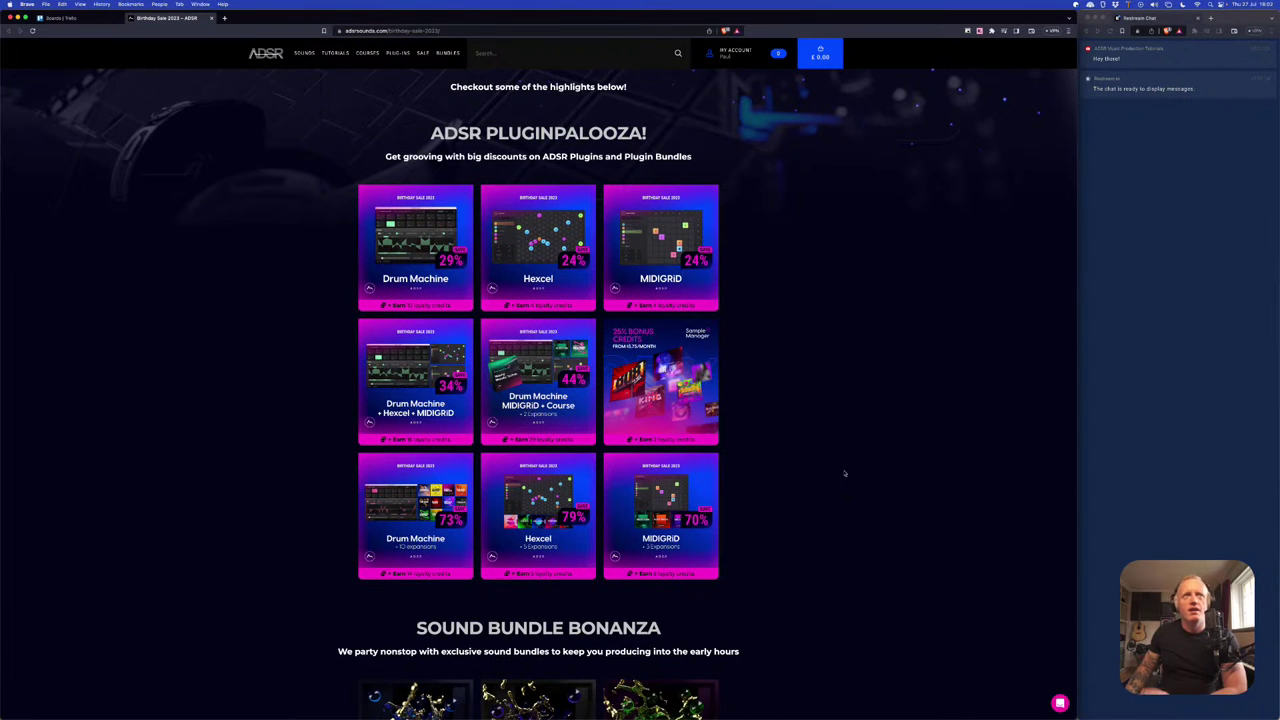
scroll(844, 473, down, 3)
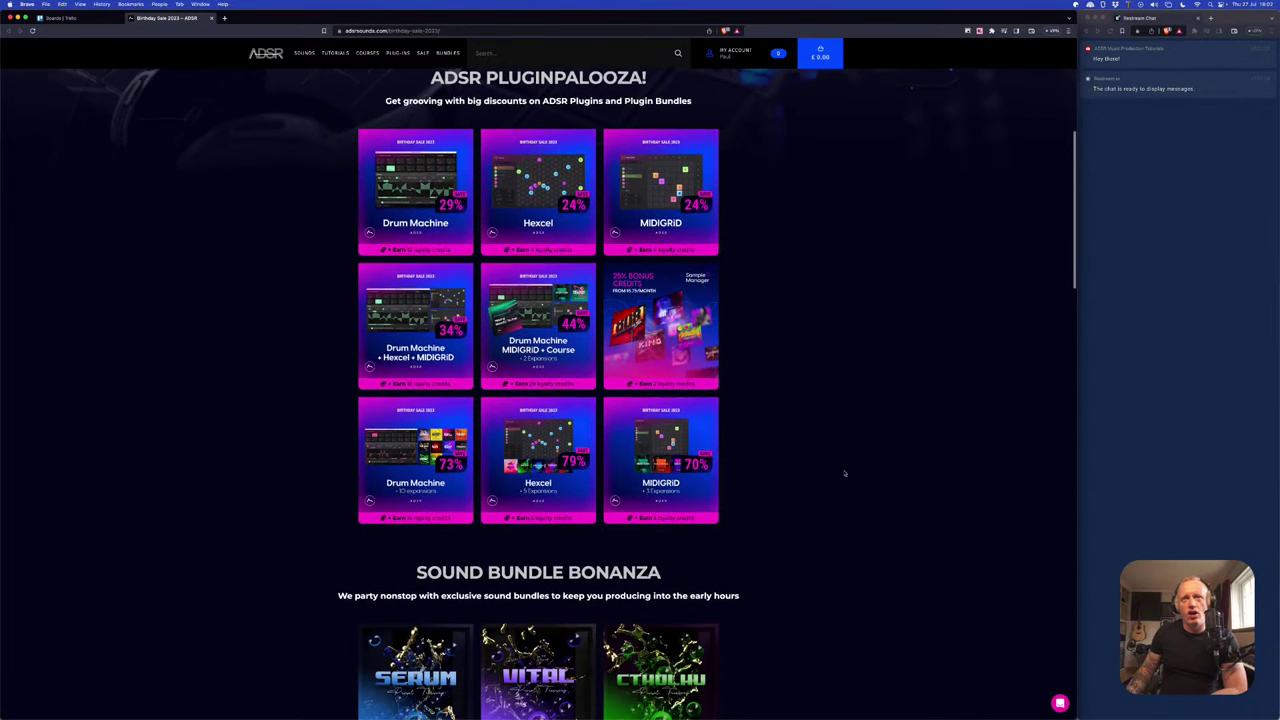
scroll(781, 469, down, 8)
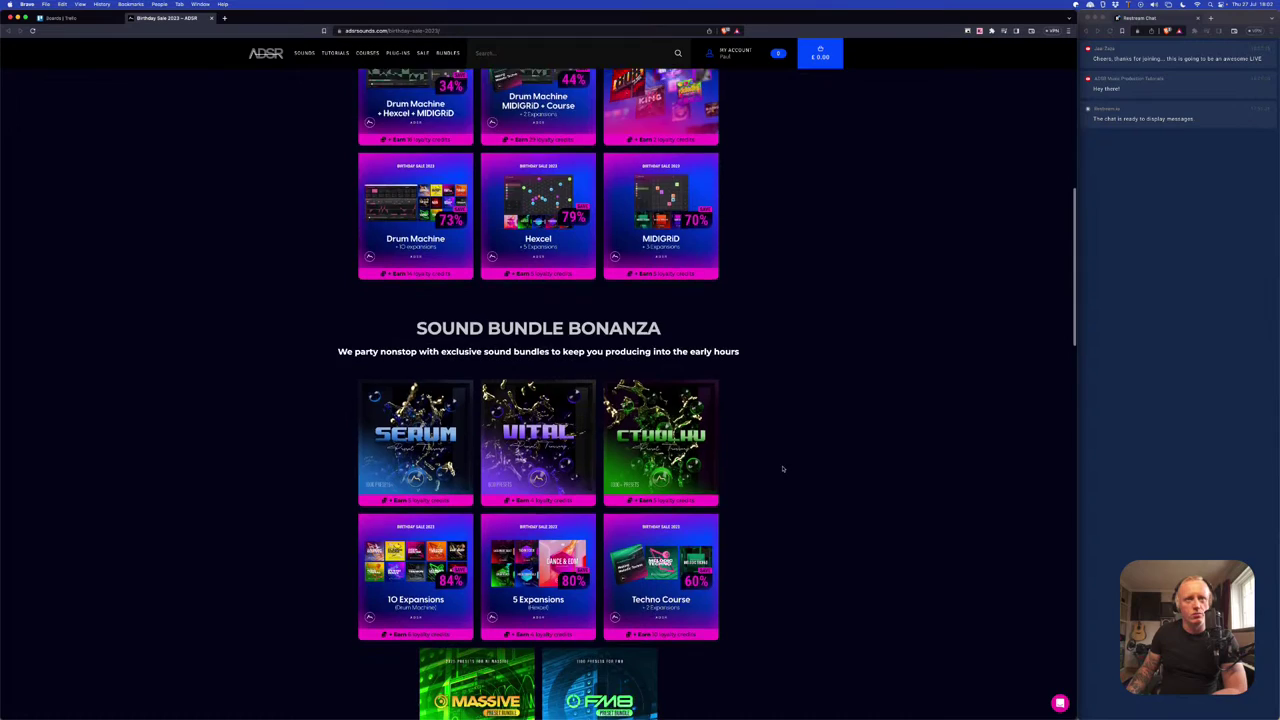
scroll(783, 469, down, 10)
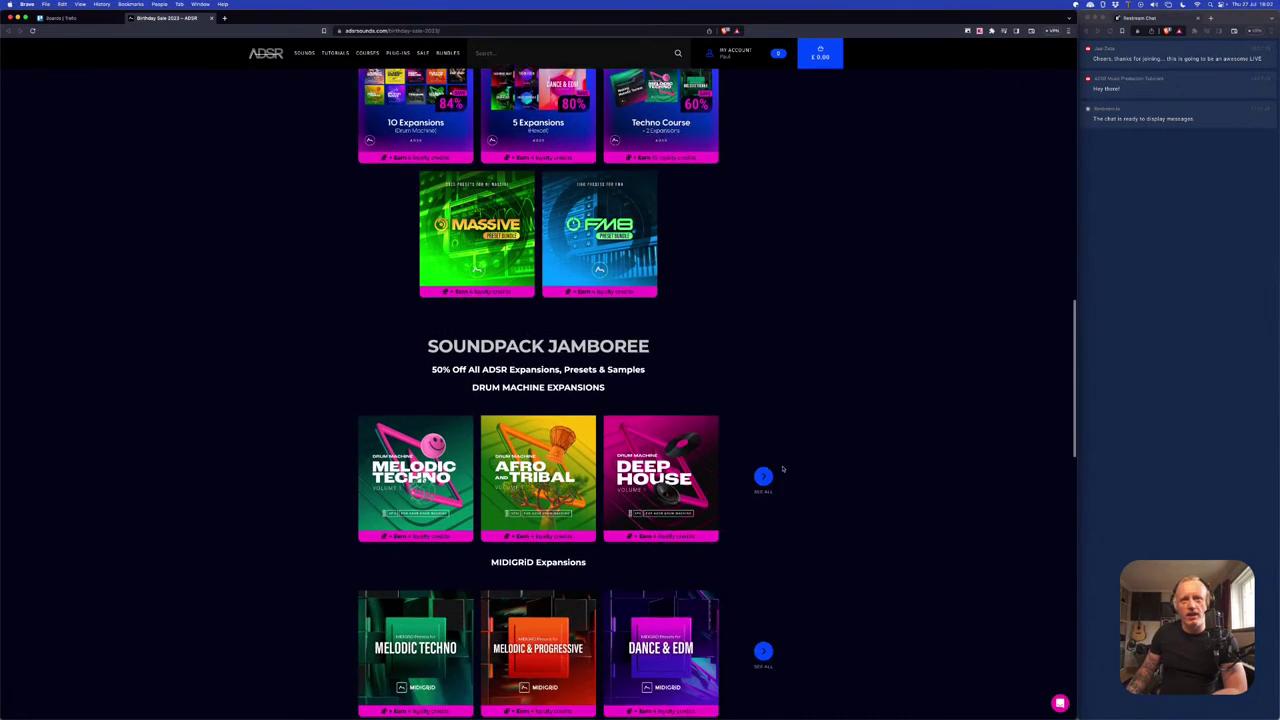
scroll(783, 469, down, 12)
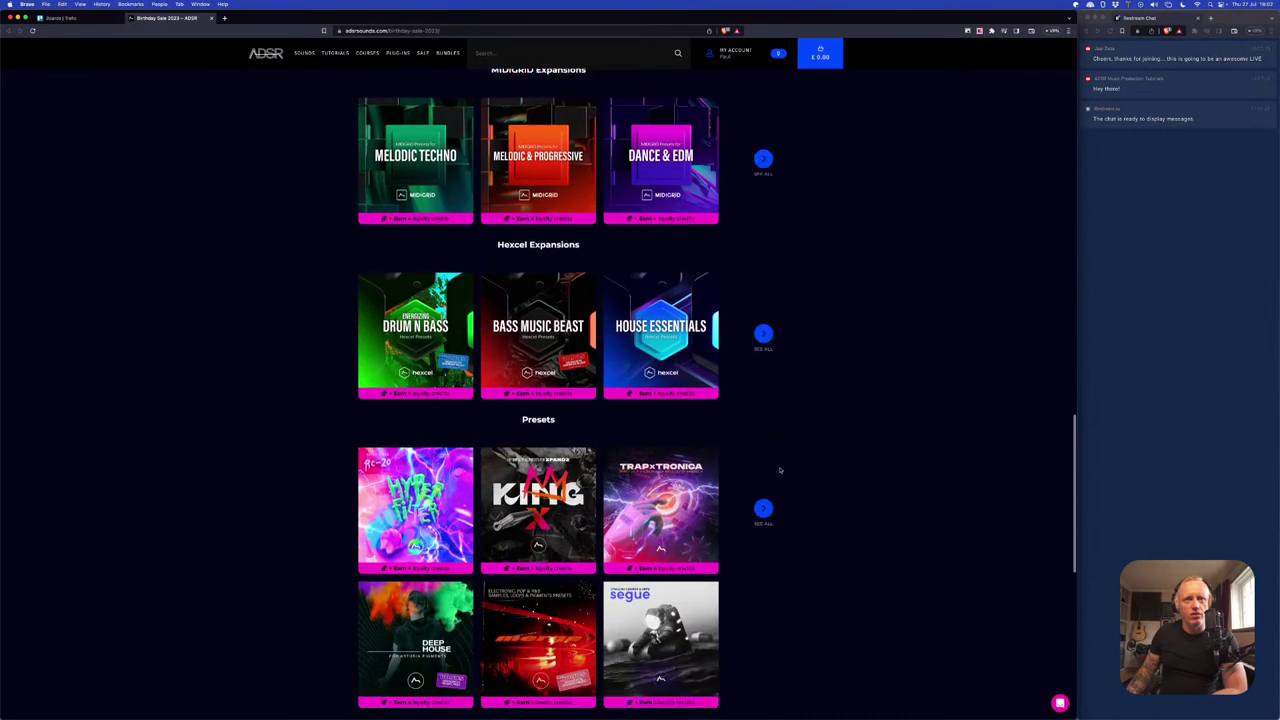
scroll(781, 469, down, 4)
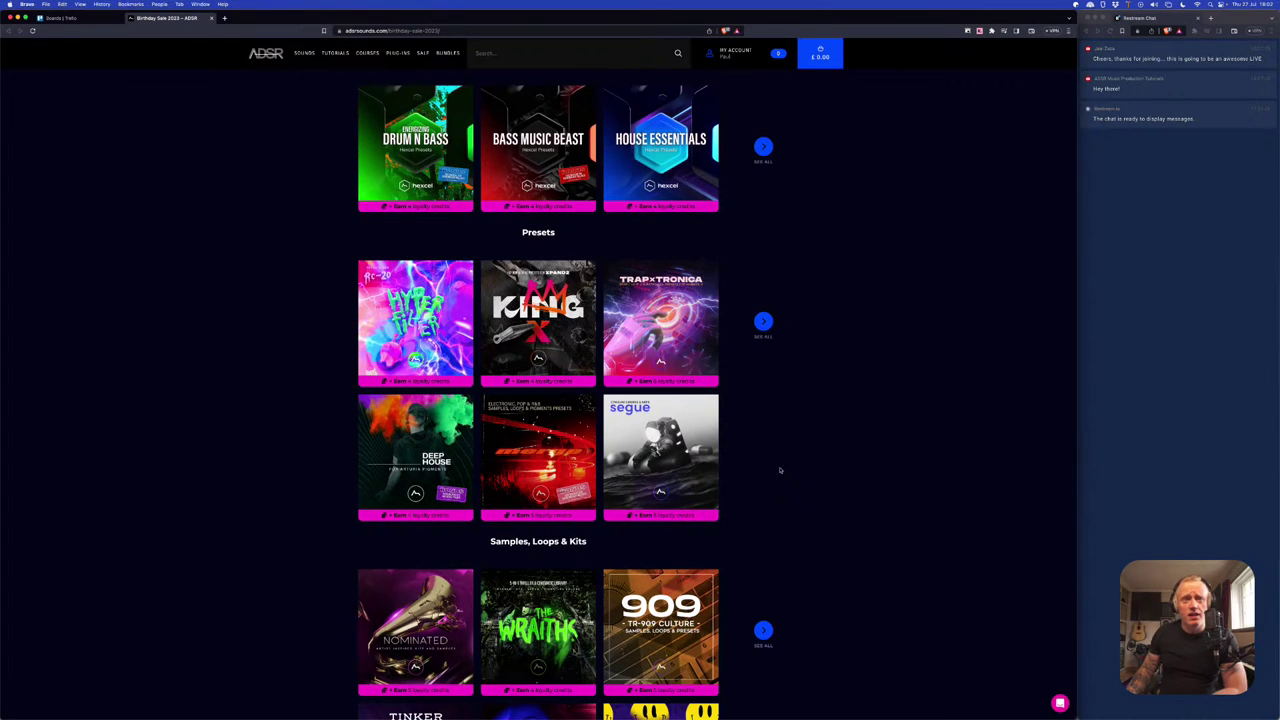
scroll(780, 469, down, 2)
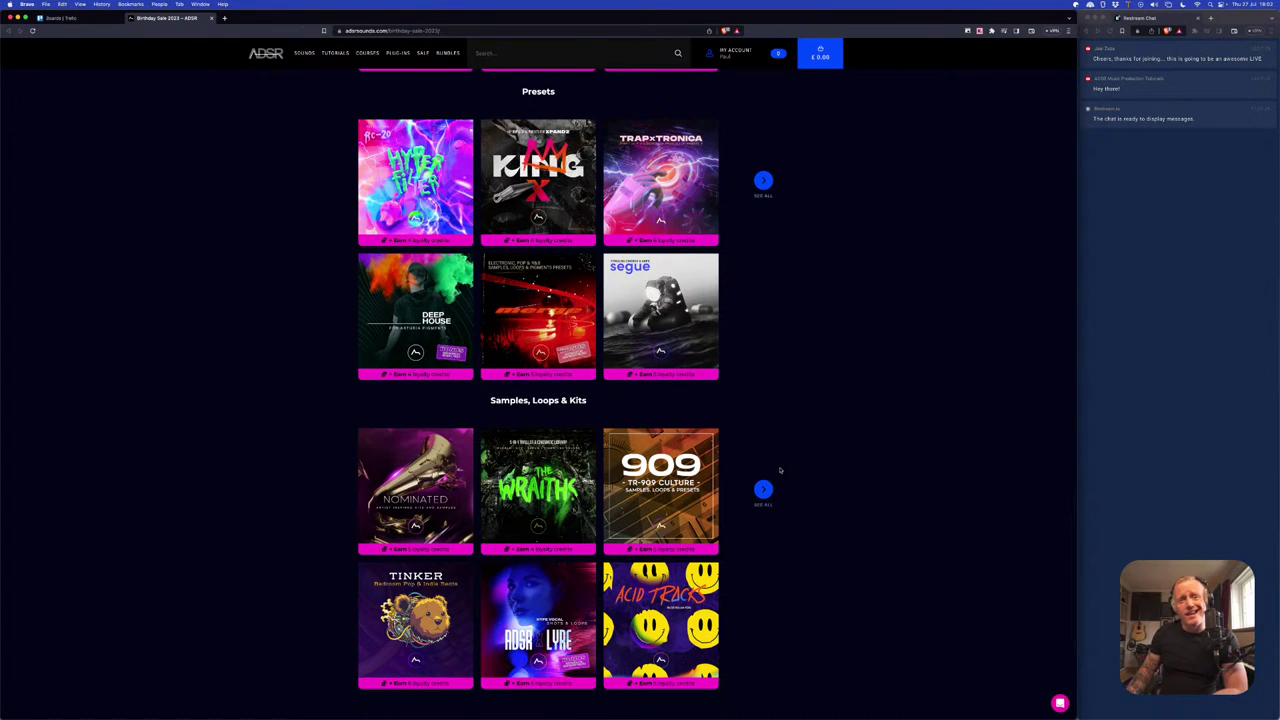
scroll(780, 469, up, 20)
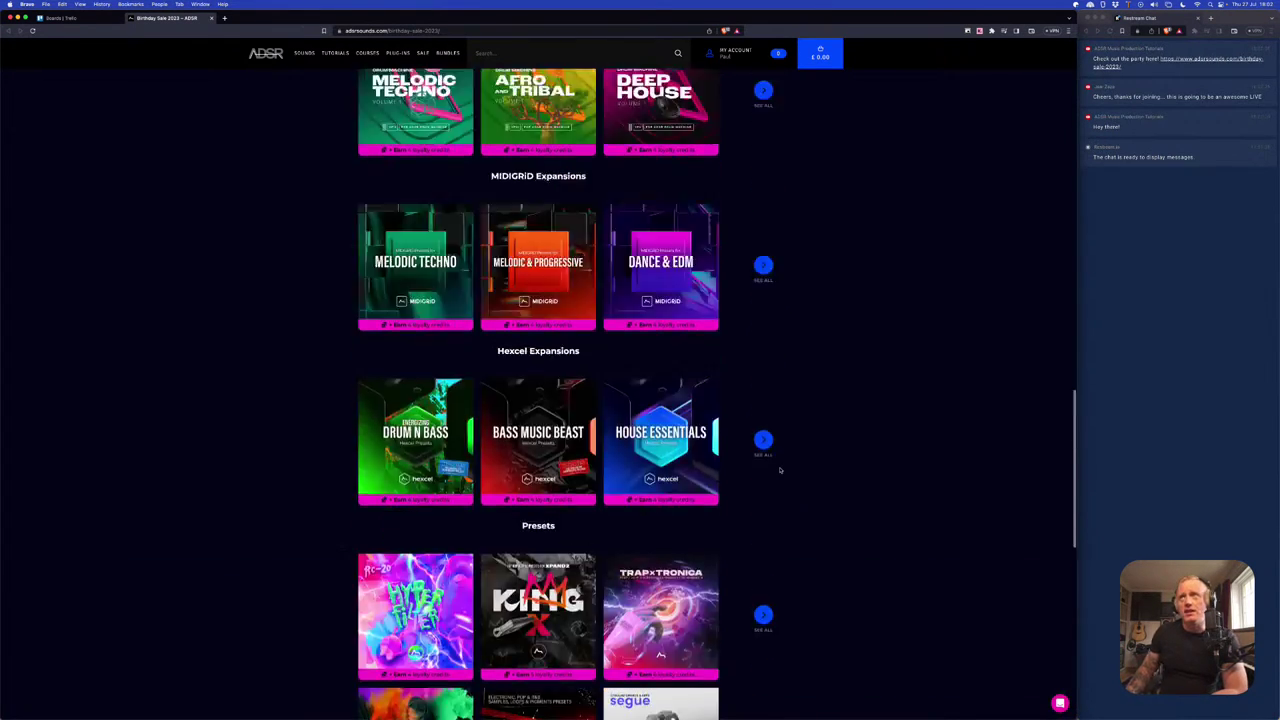
scroll(780, 469, up, 20)
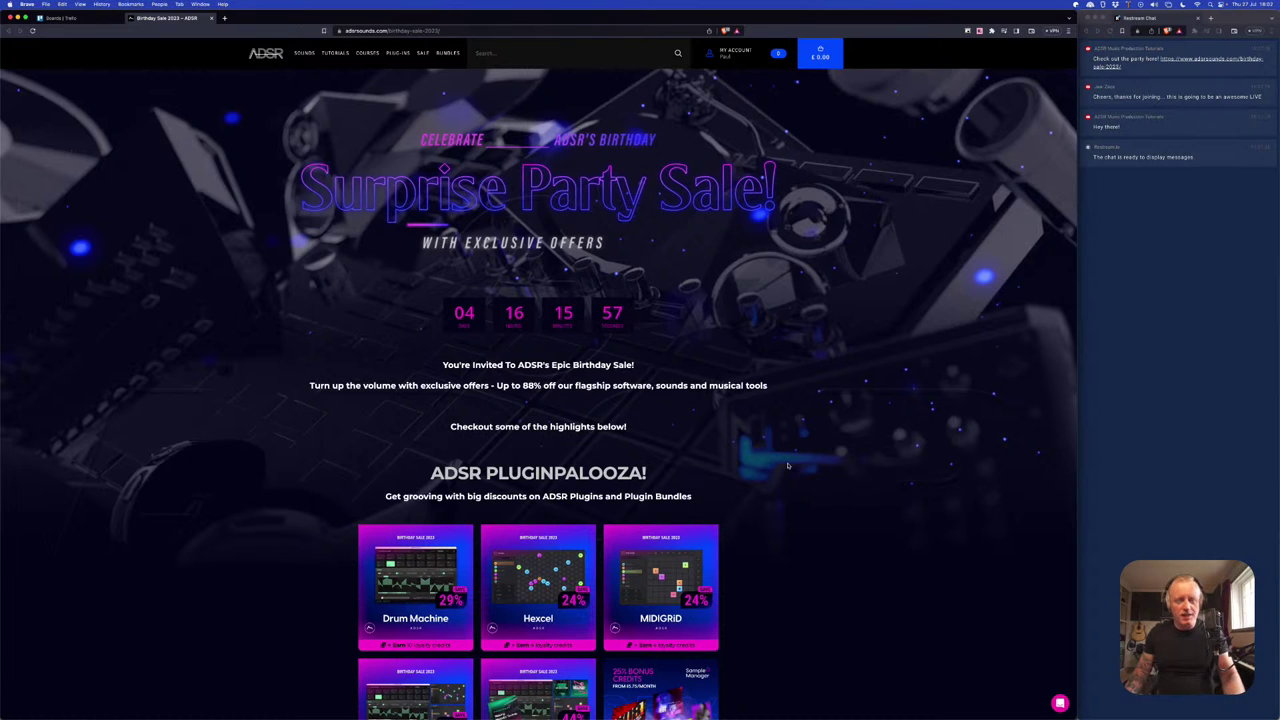
- Switch to Ableton Live and load Drum Machine Multi from the Drums folder of THE PALETTE as new tracks after the audio tracks
key(super+Tab)
key(super+Tab)
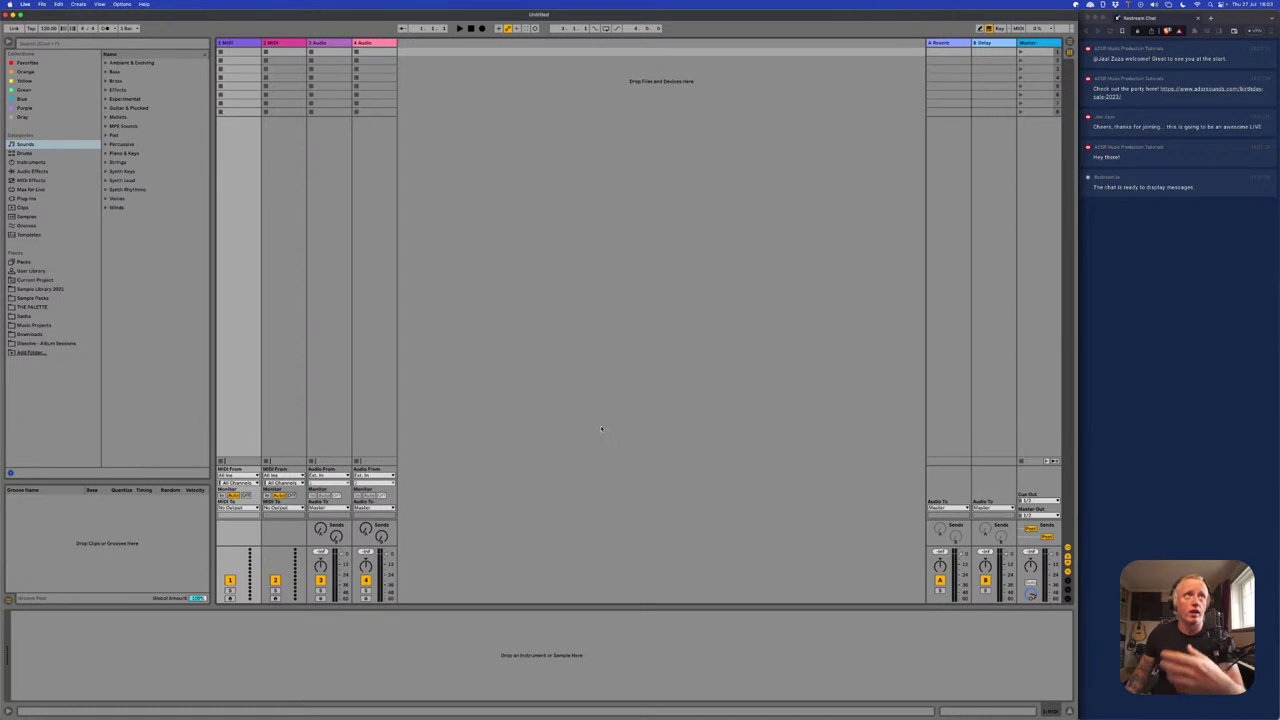
click(61, 307)
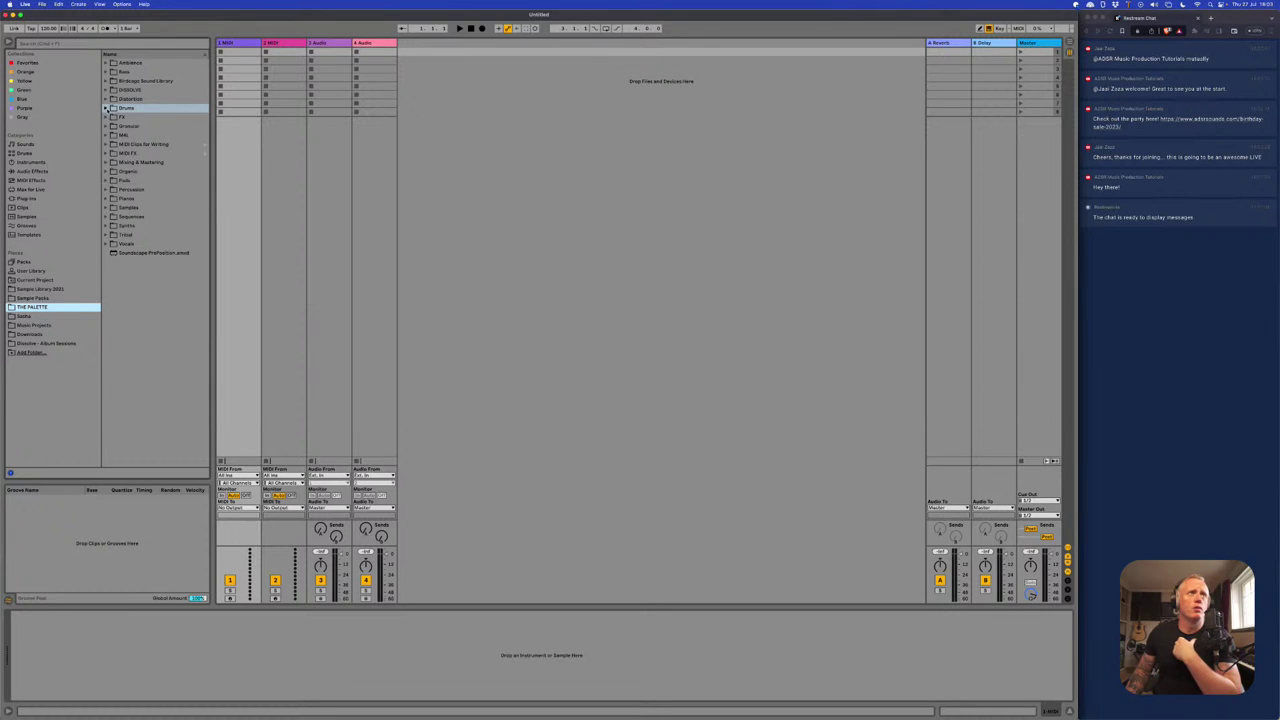
click(105, 108)
click(148, 217)
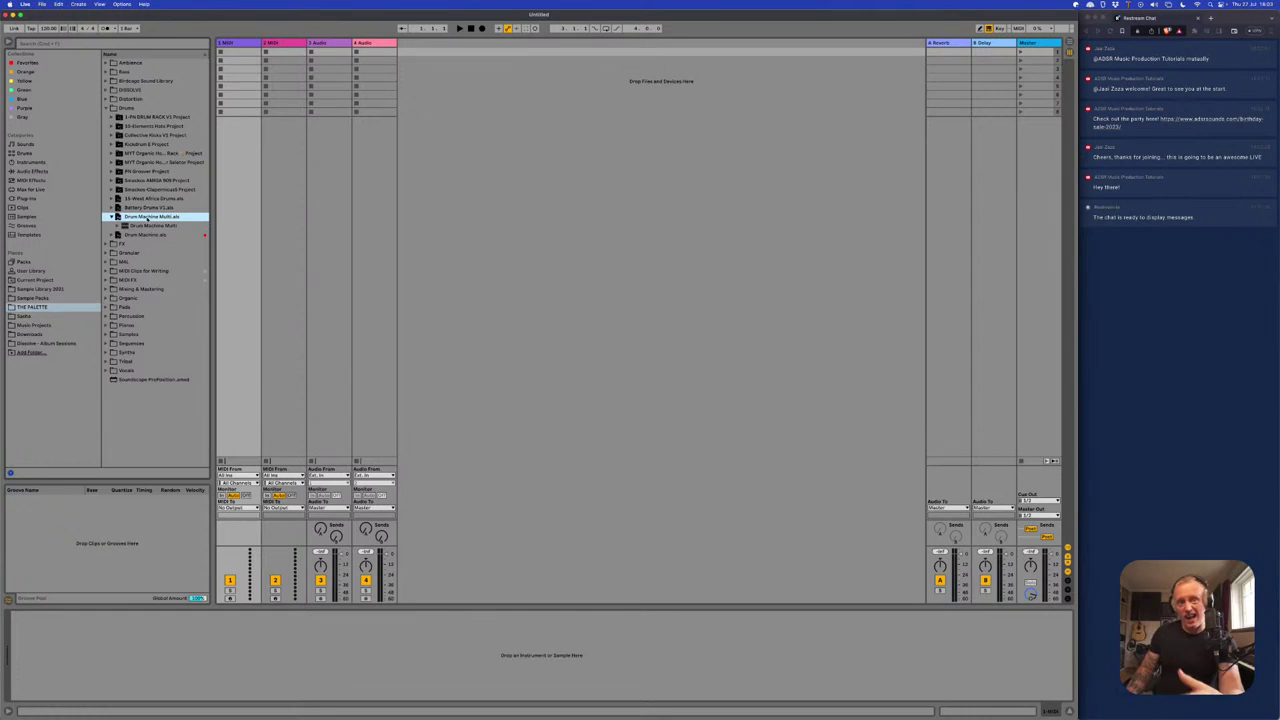
click(152, 226)
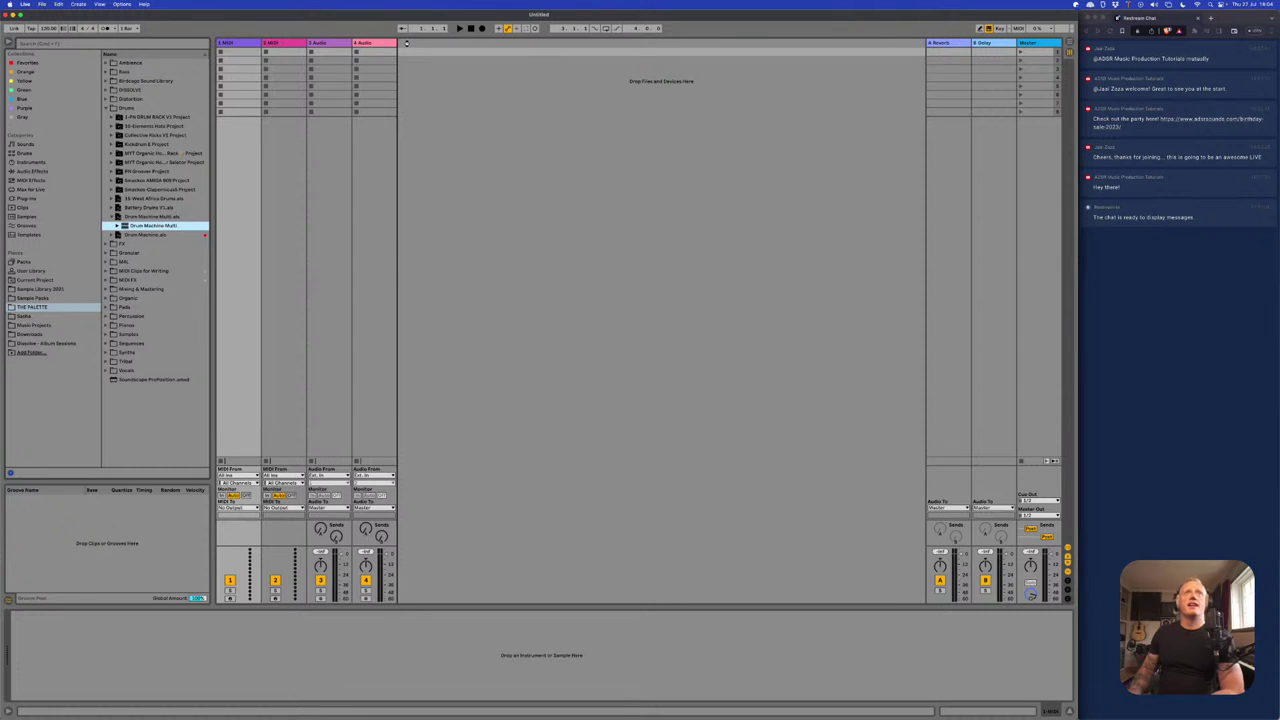
drag(406, 43, 408, 46)
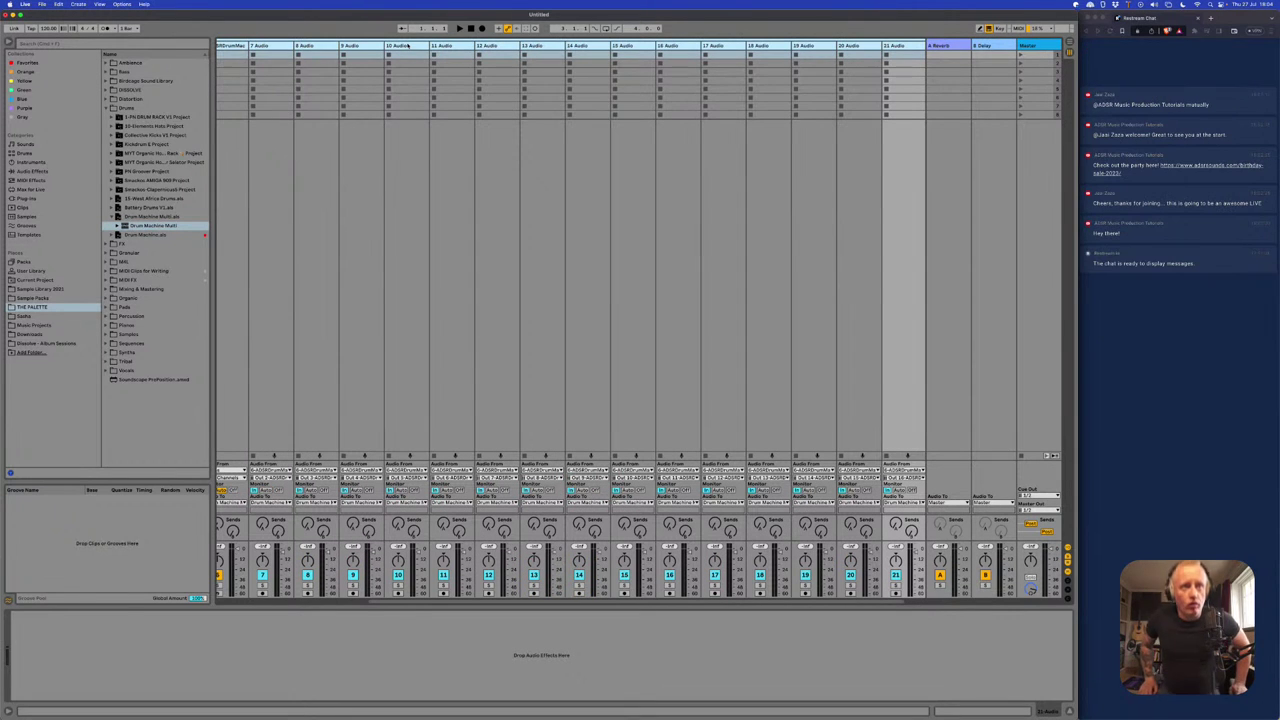
- Delete the two empty audio tracks, 4 Audio and 3 Audio, in front of the Drum Machine group
scroll(438, 153, left, 10)
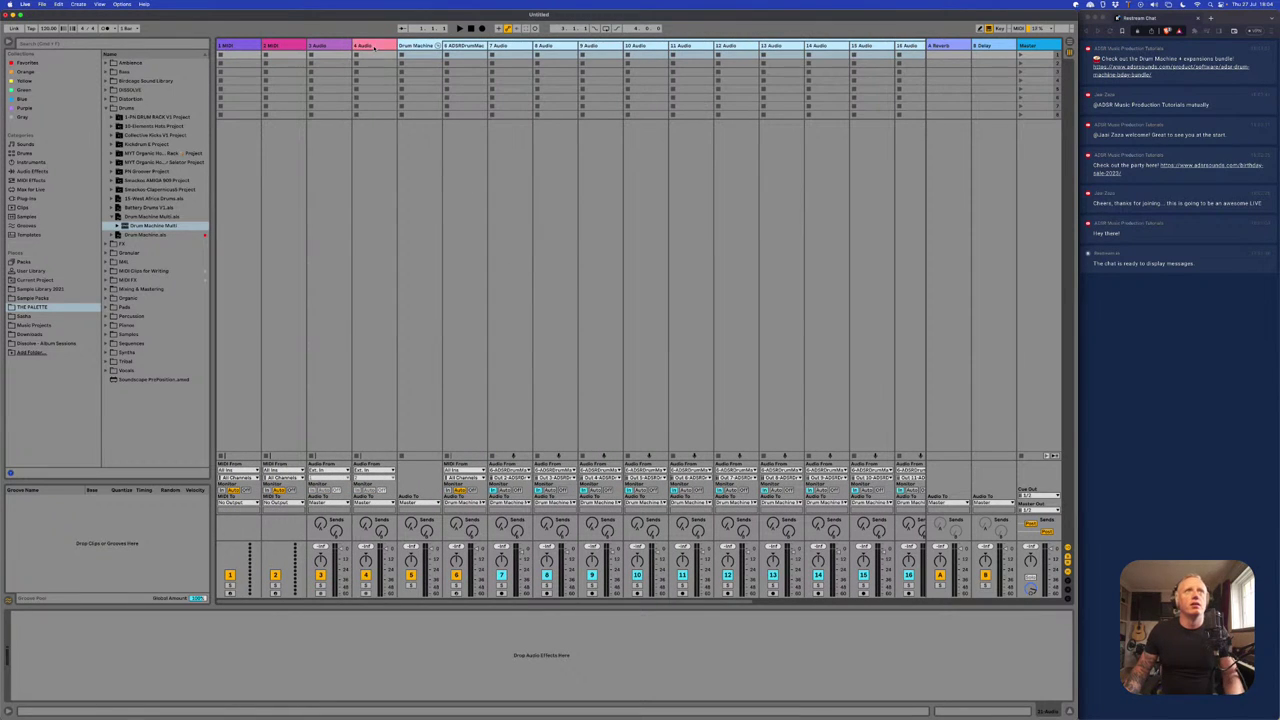
click(375, 46)
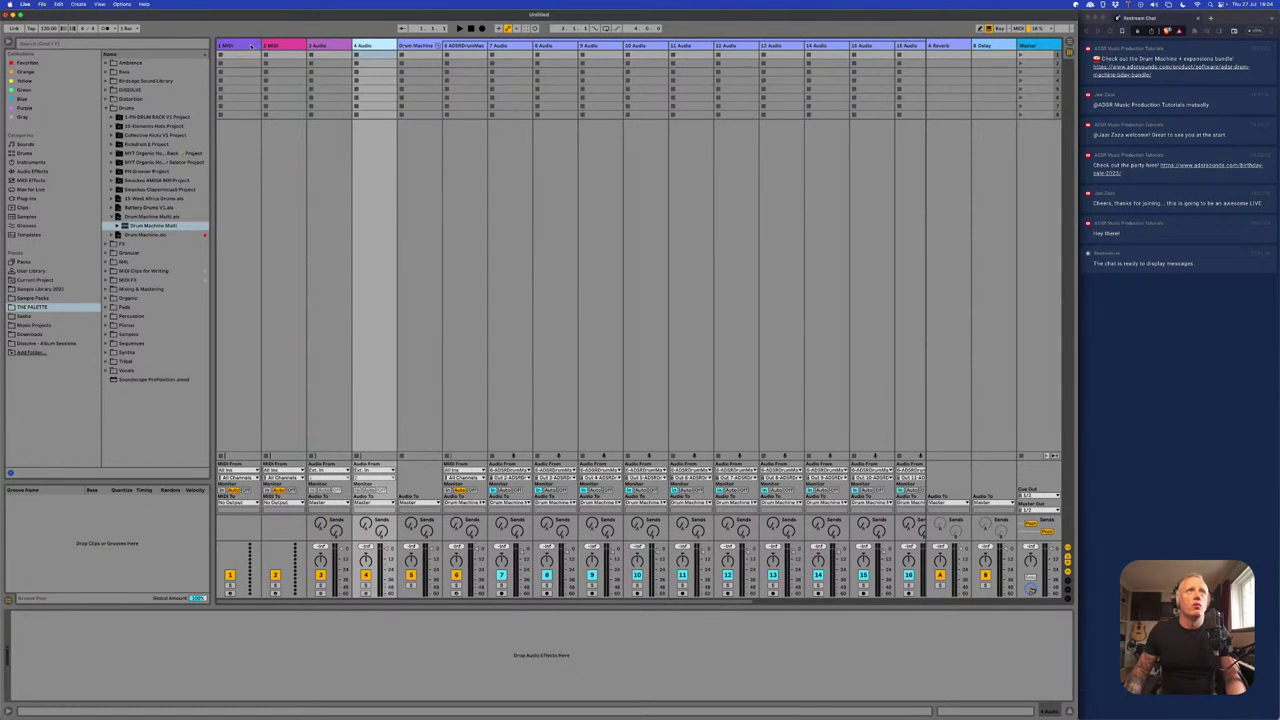
key(Delete)
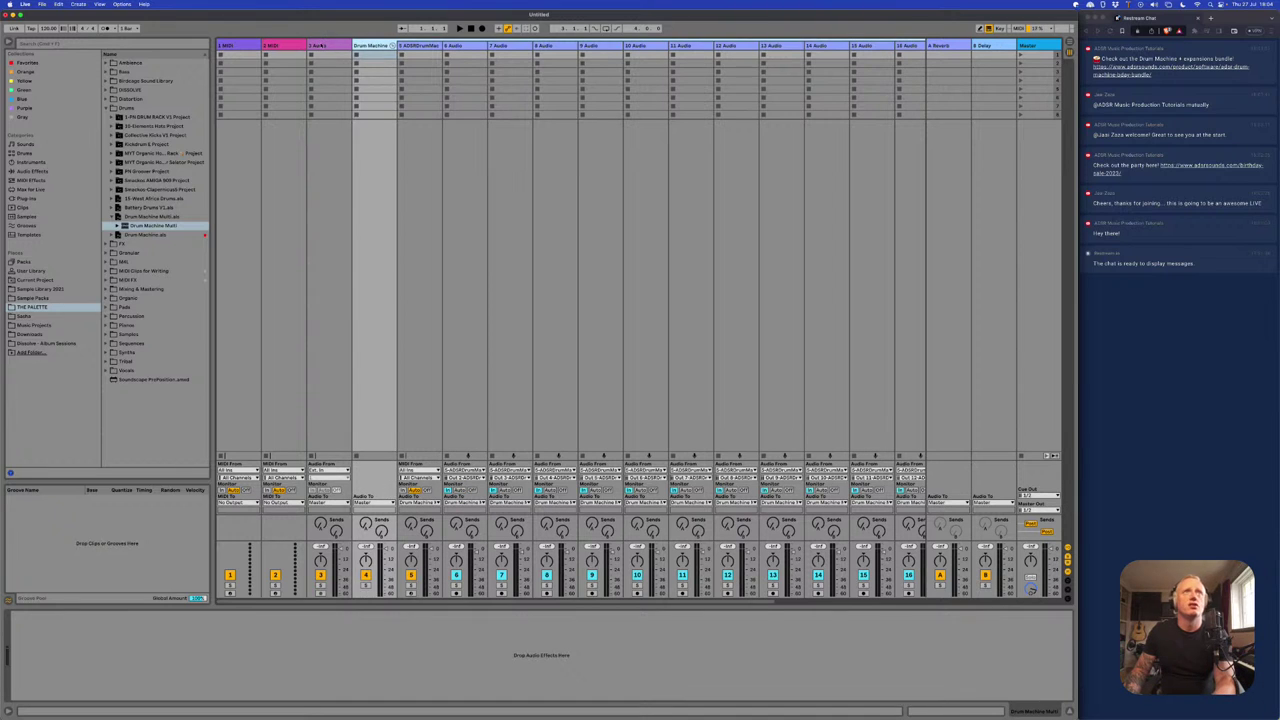
click(321, 46)
key(Delete)
- Narrow the empty 1 MIDI and 2 MIDI tracks to their minimum width and select the Drum Machine group
click(294, 47)
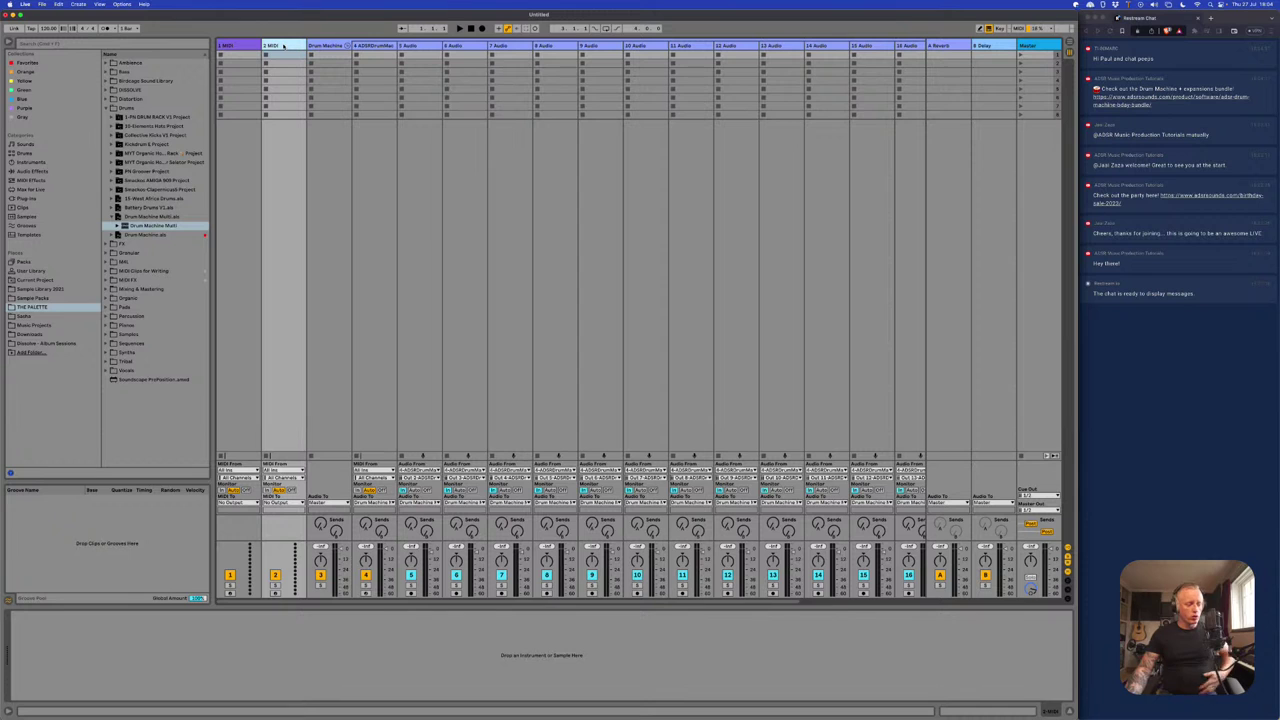
click(313, 46)
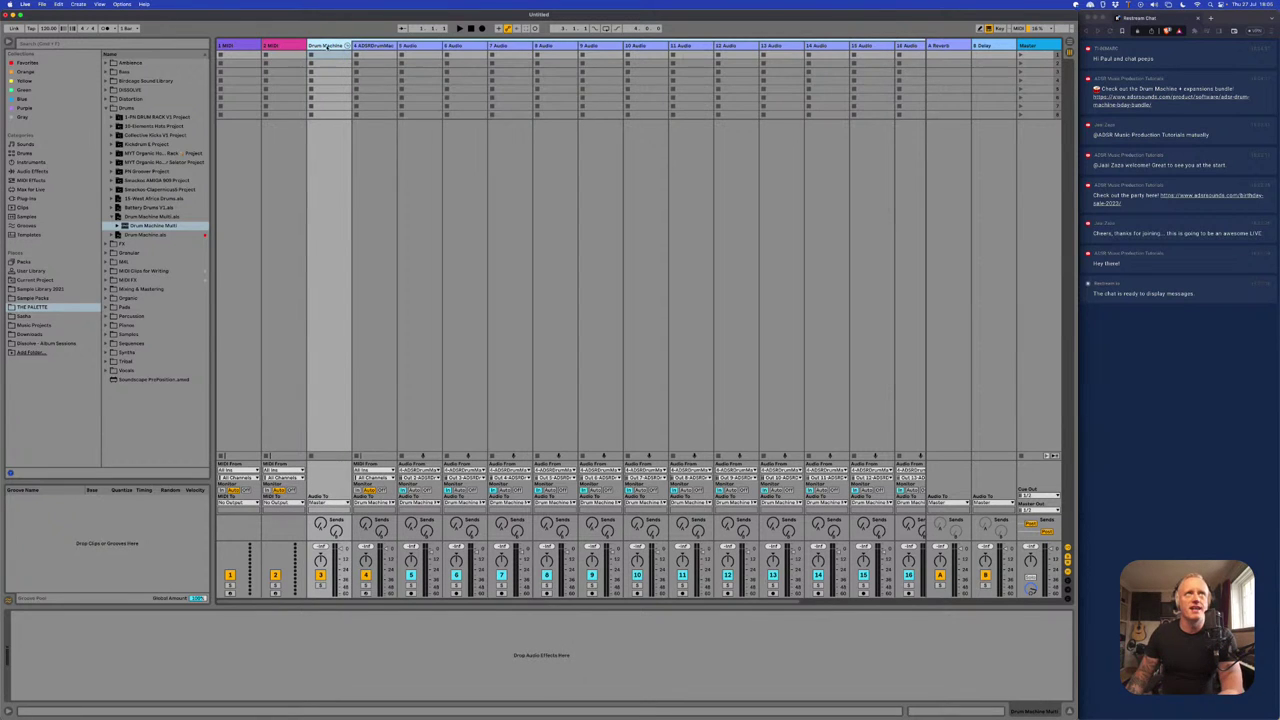
click(366, 46)
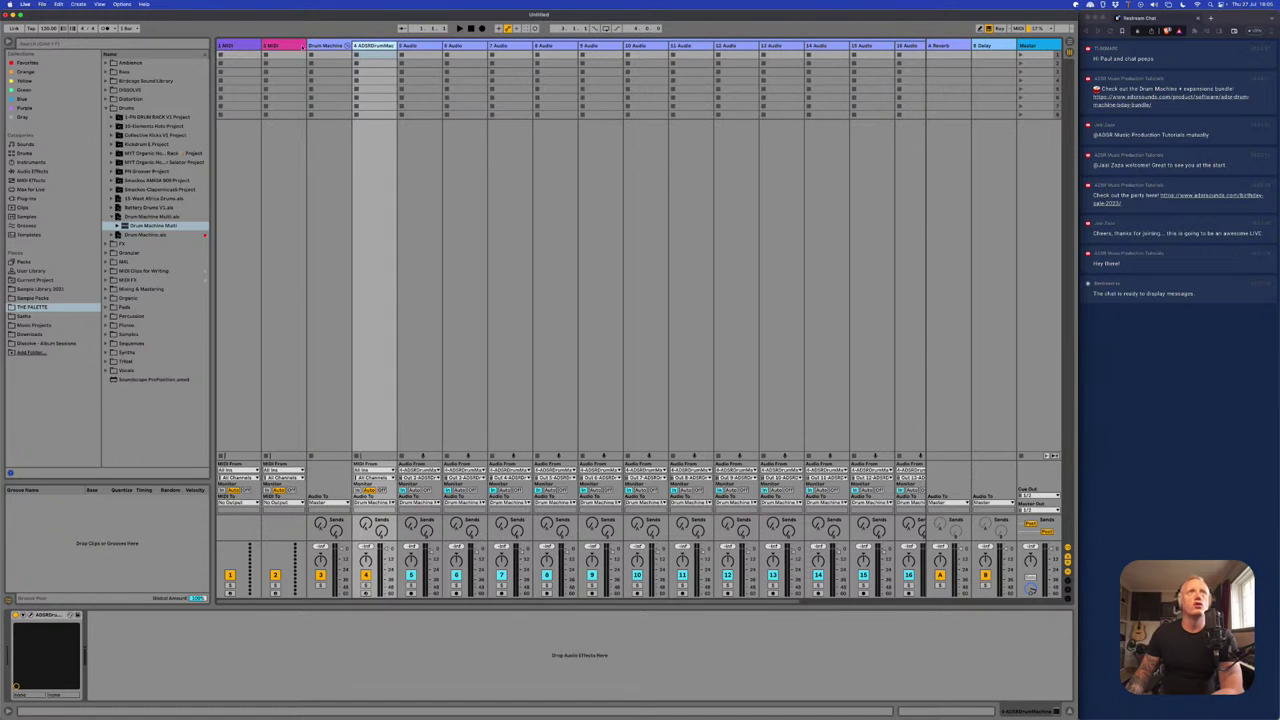
click(285, 46)
drag(308, 46, 234, 46)
click(240, 46)
click(236, 46)
click(262, 46)
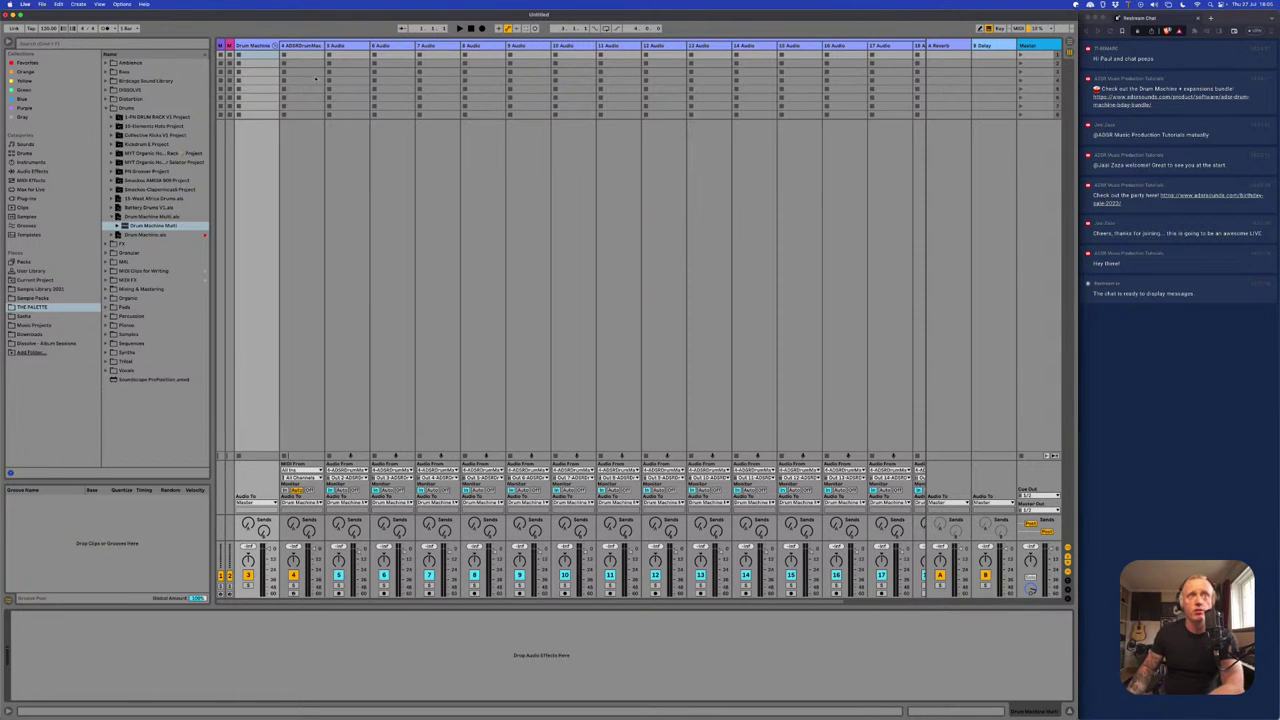
- Open the ADSR Drum Machine plug-in window from its MIDI track and move it over the middle of the session
click(314, 47)
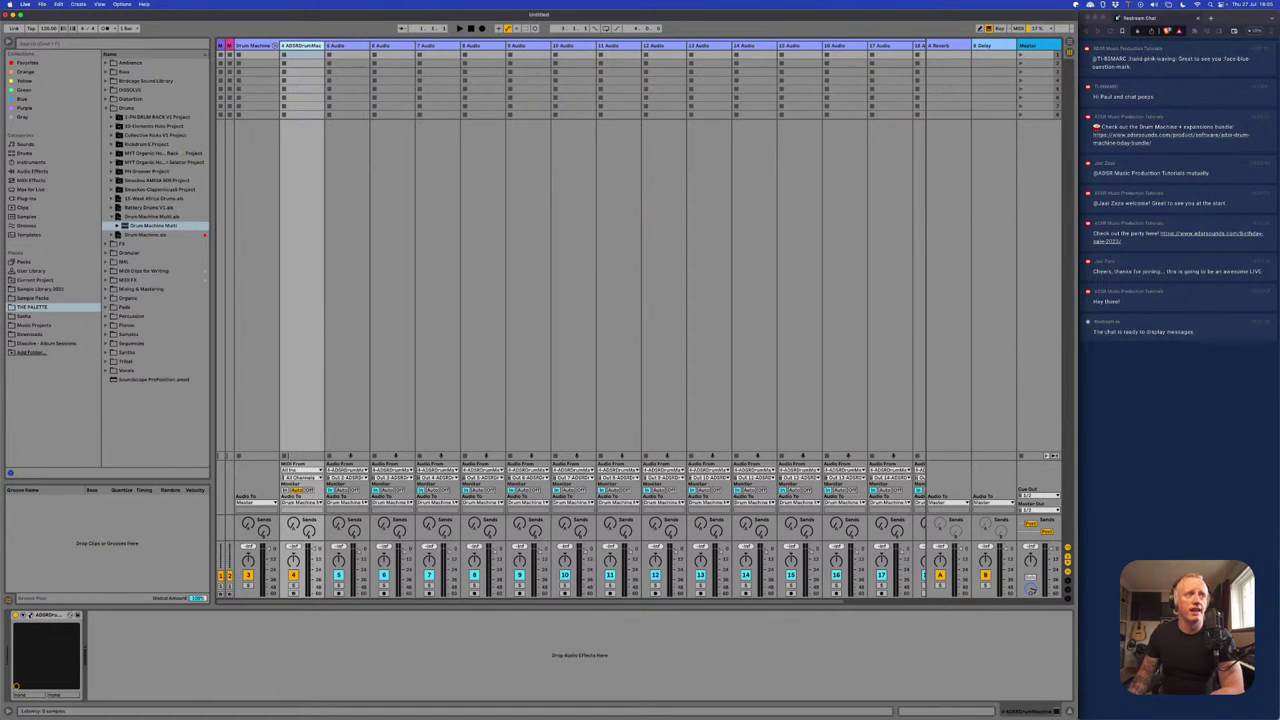
key(super+alt+p)
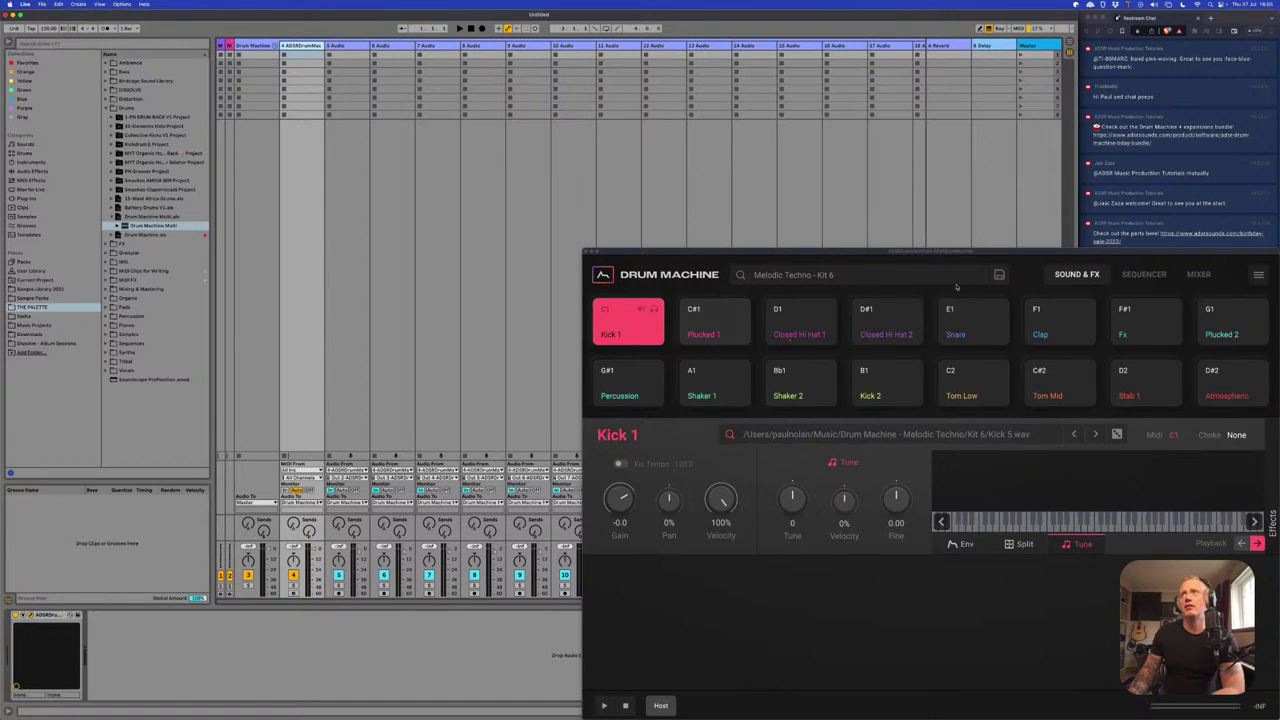
drag(995, 254, 708, 68)
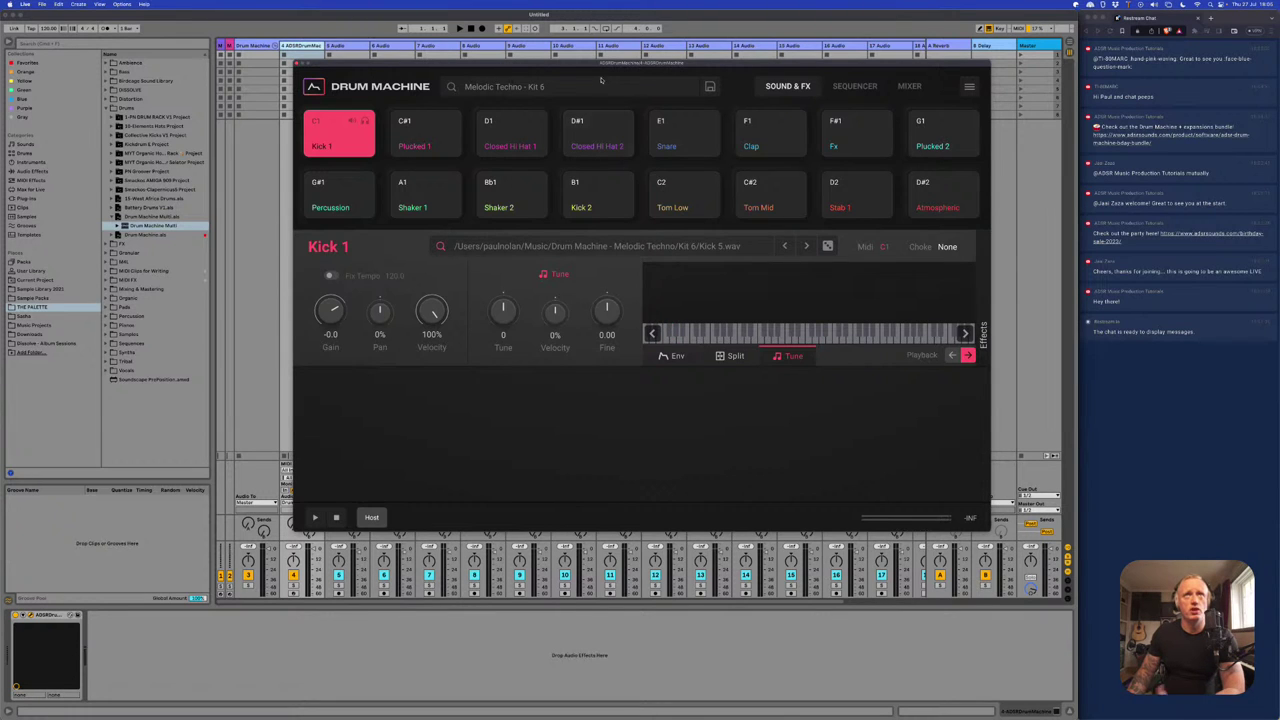
drag(601, 79, 579, 157)
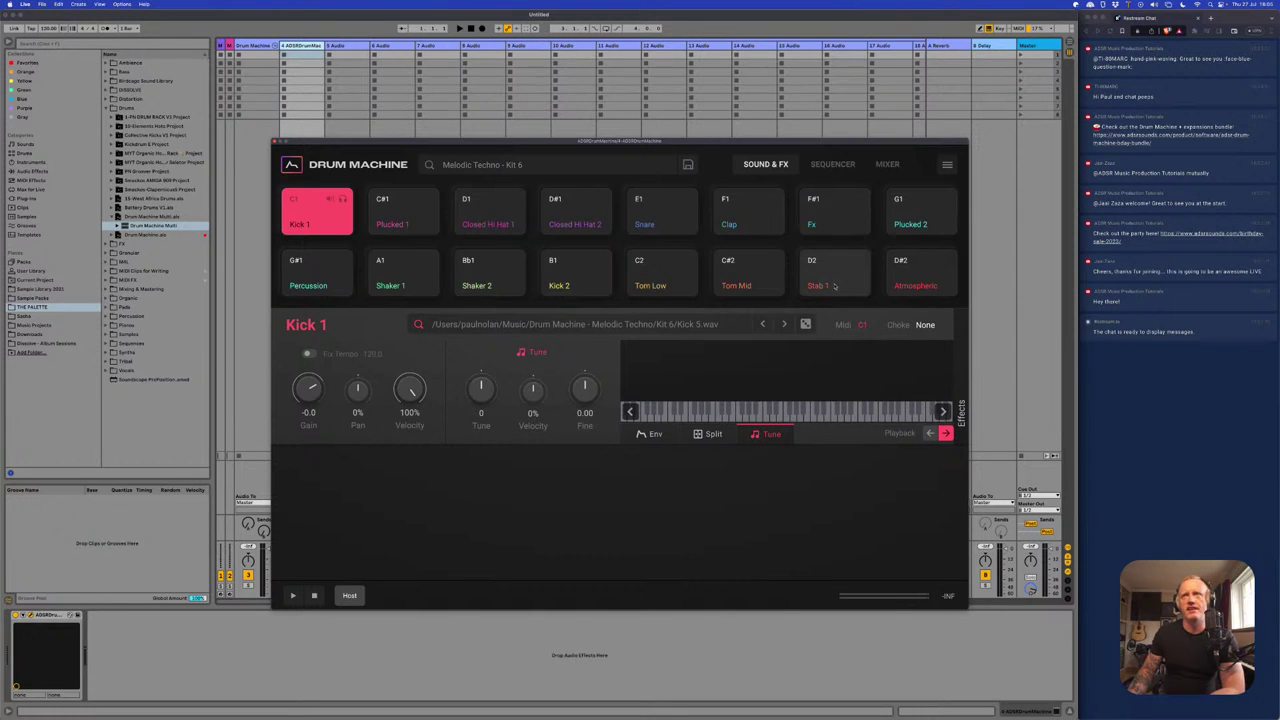
- Show the Drum Machine's mixer and examine the direct output options for the Kick 1 channel
click(888, 165)
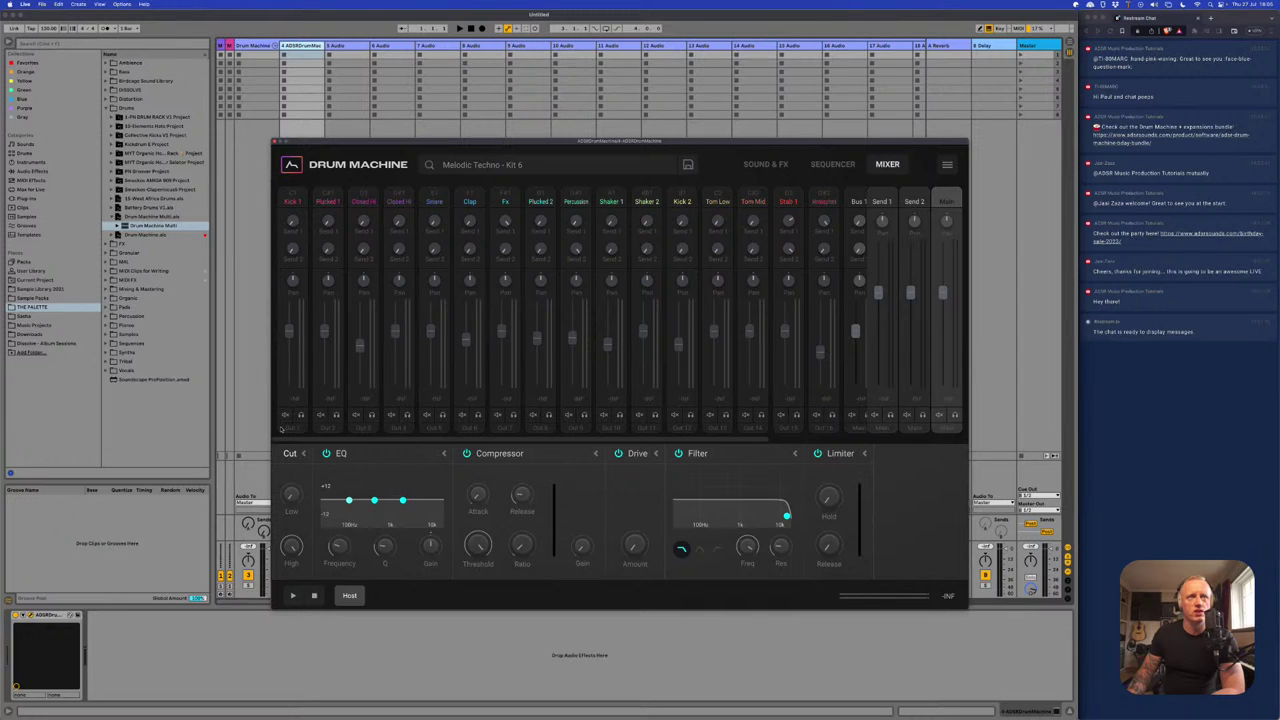
click(299, 428)
mouse_move(306, 457)
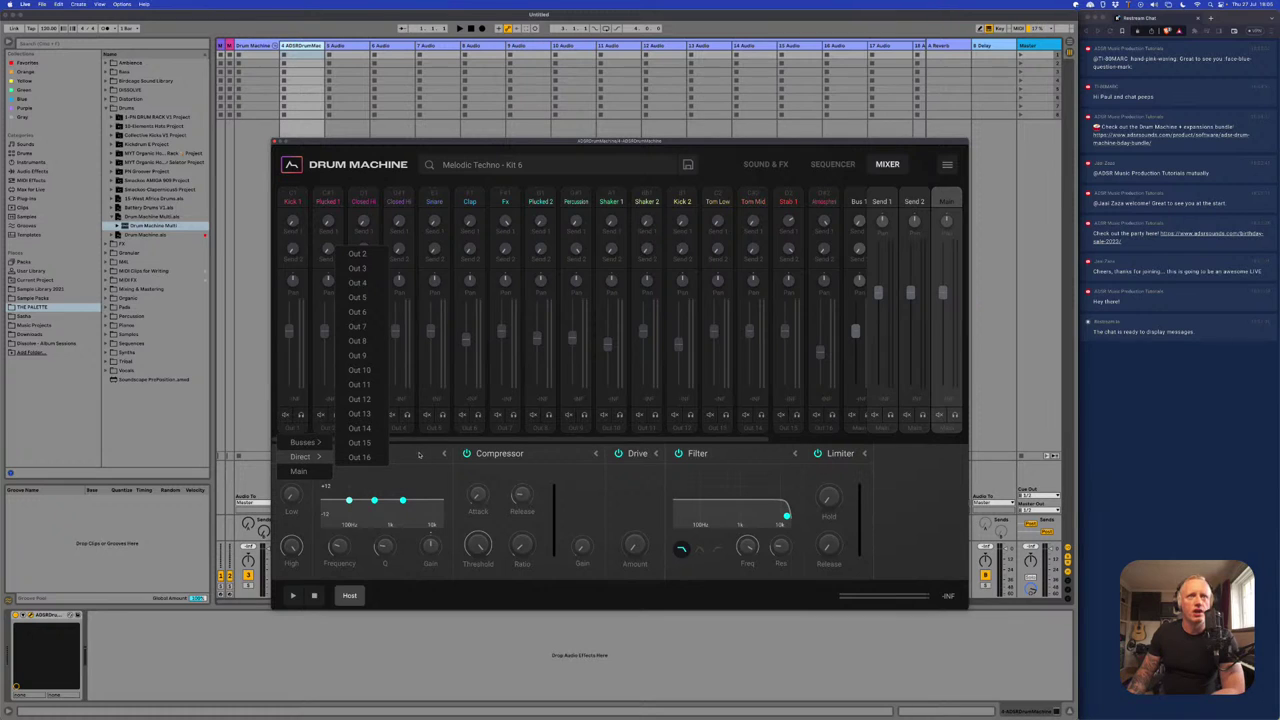
click(357, 254)
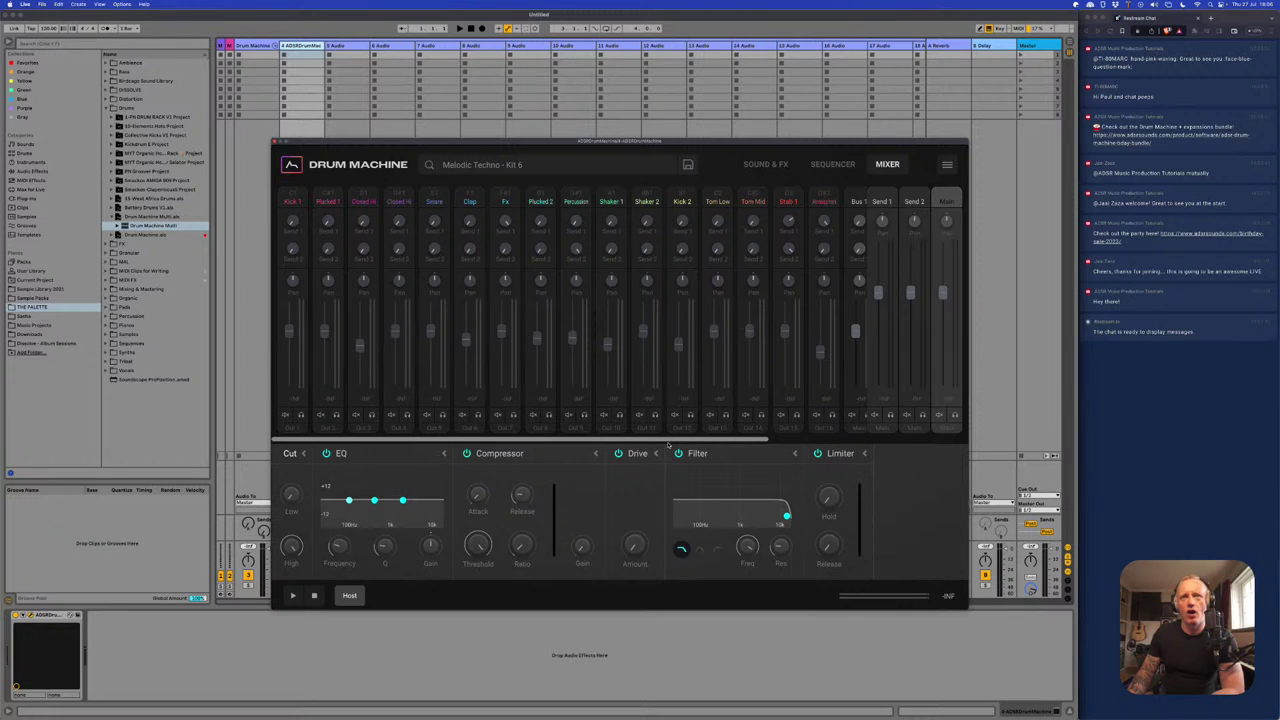
- Review the output assignments across the mixer channels and lower the Stab 1 fader to about the level of its neighbours
scroll(668, 447, right, 3)
scroll(668, 447, right, 2)
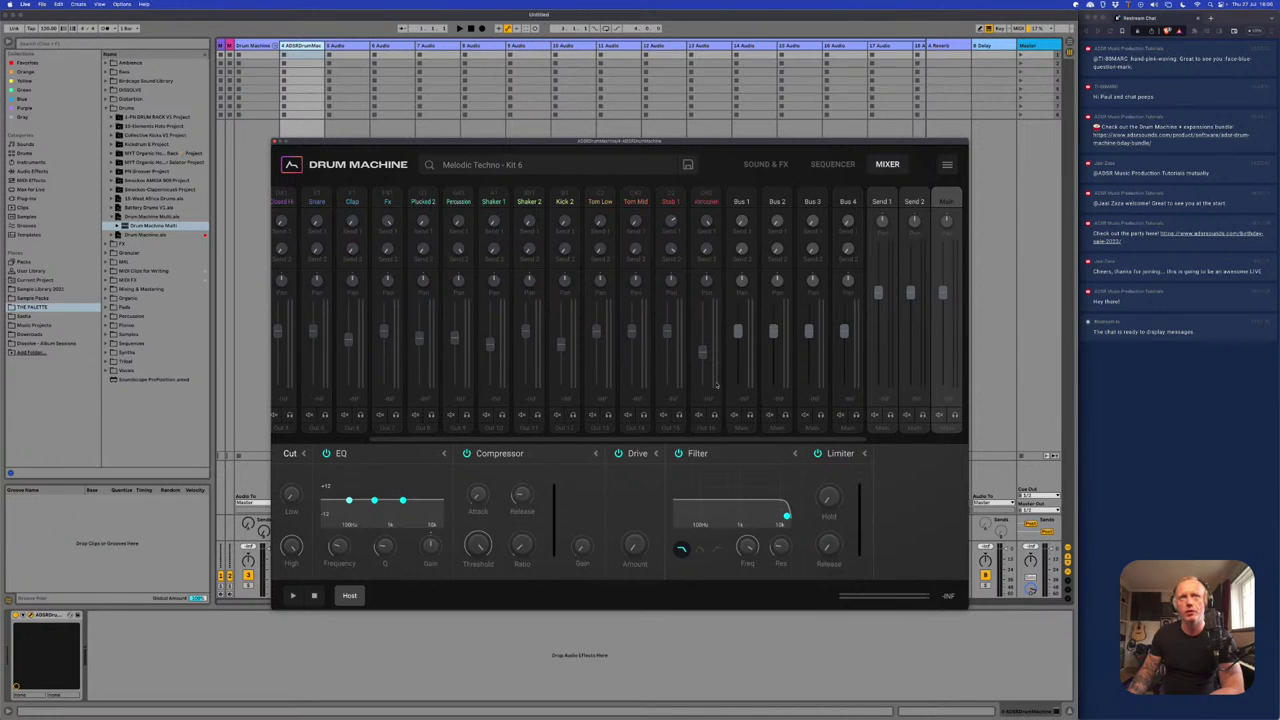
scroll(716, 385, left, 2)
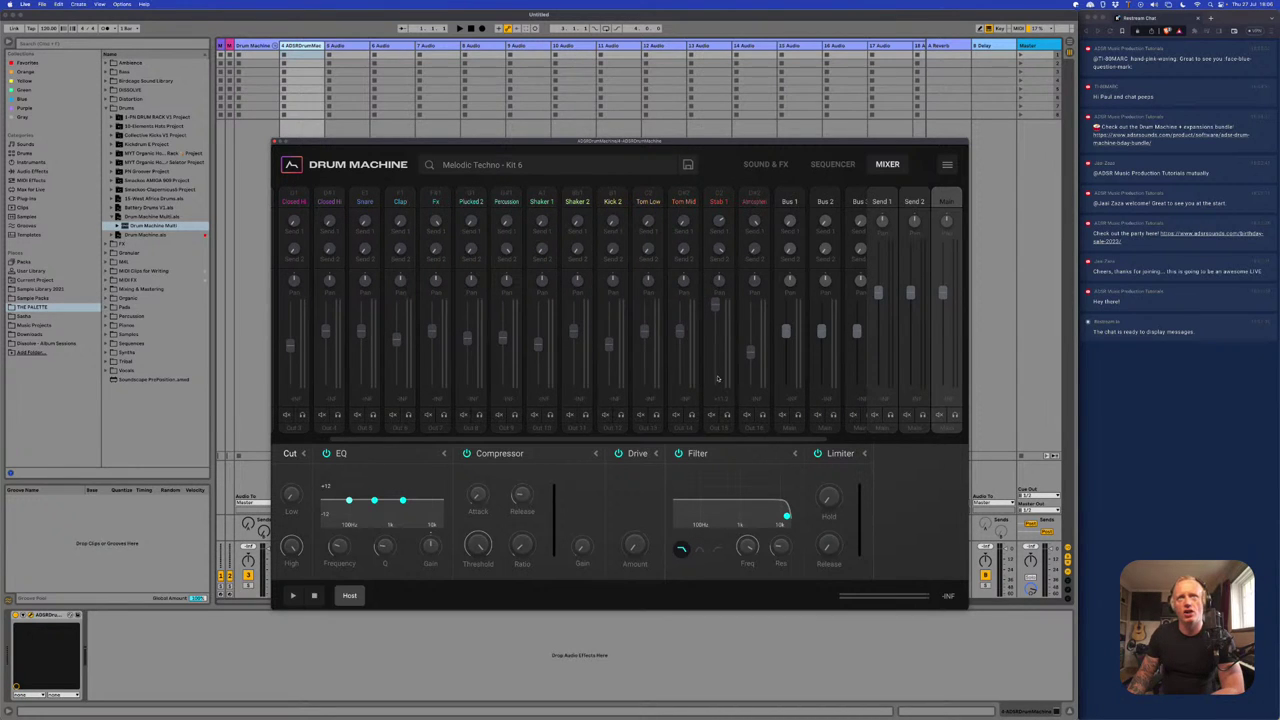
drag(718, 312, 718, 340)
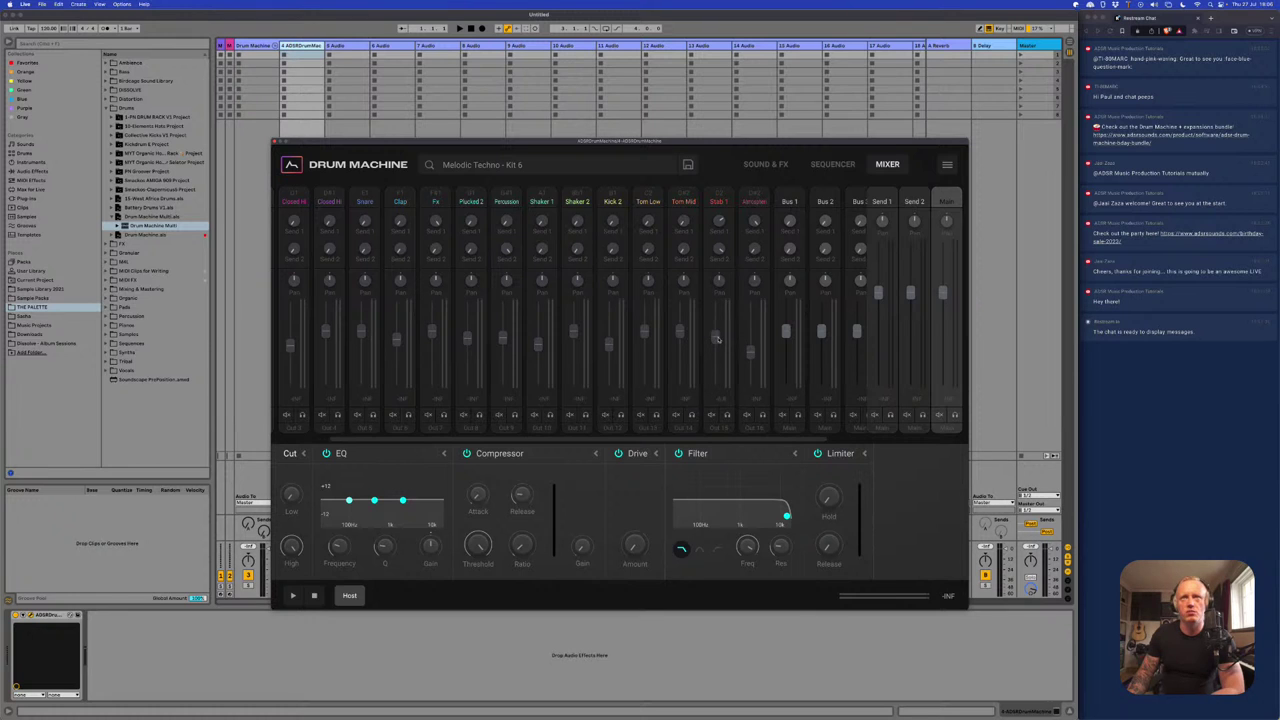
scroll(508, 437, left, 3)
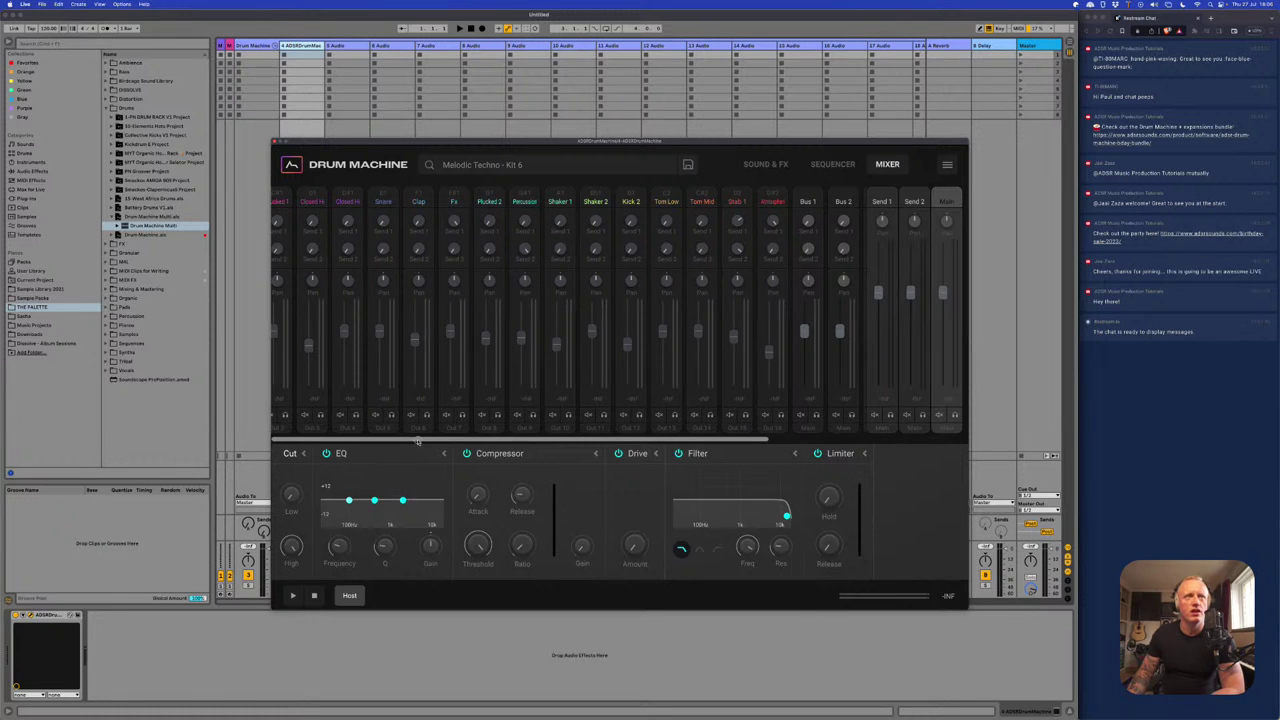
- Close the Drum Machine window and examine the plug-in output choices for the 5 Audio track's input, keeping Out 2
click(276, 141)
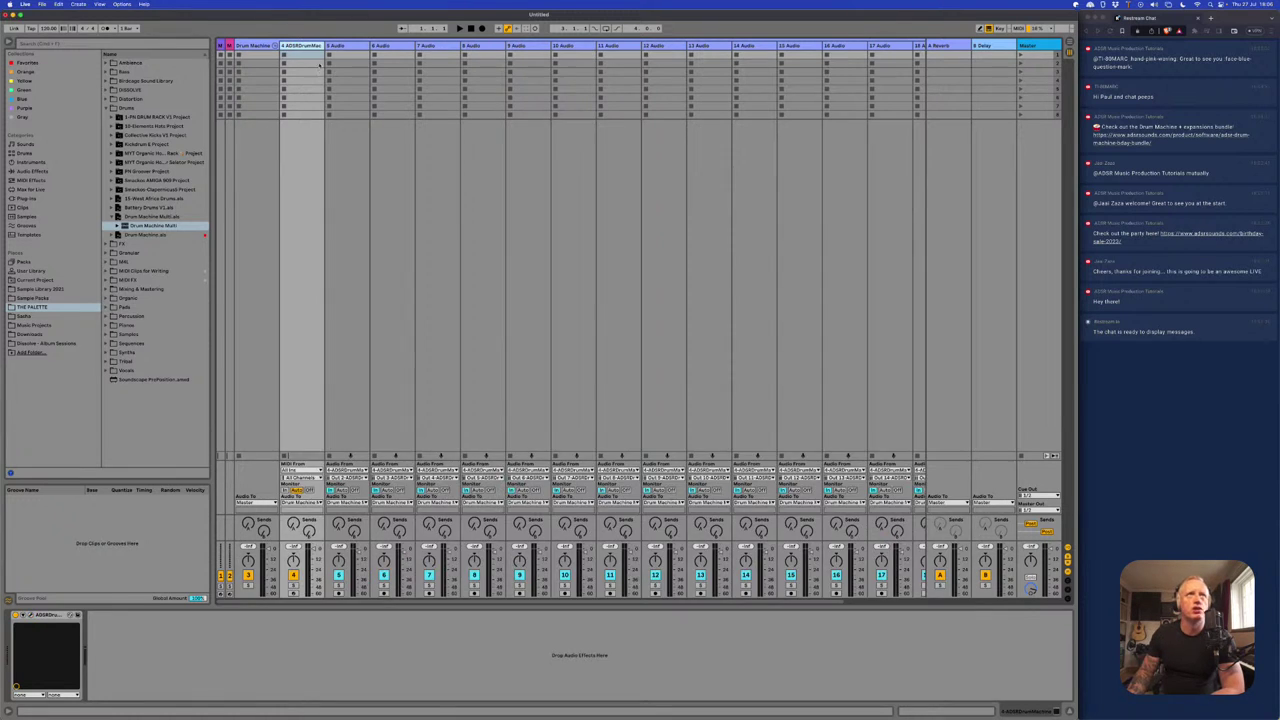
click(346, 46)
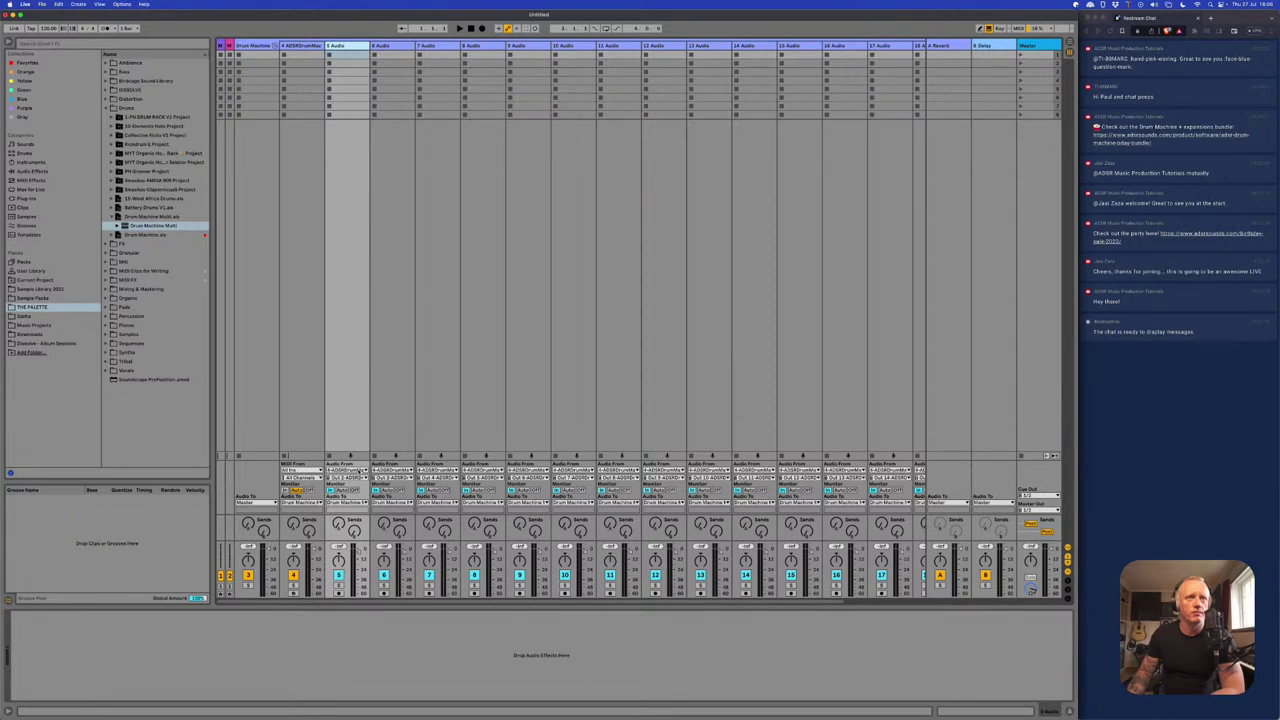
click(346, 477)
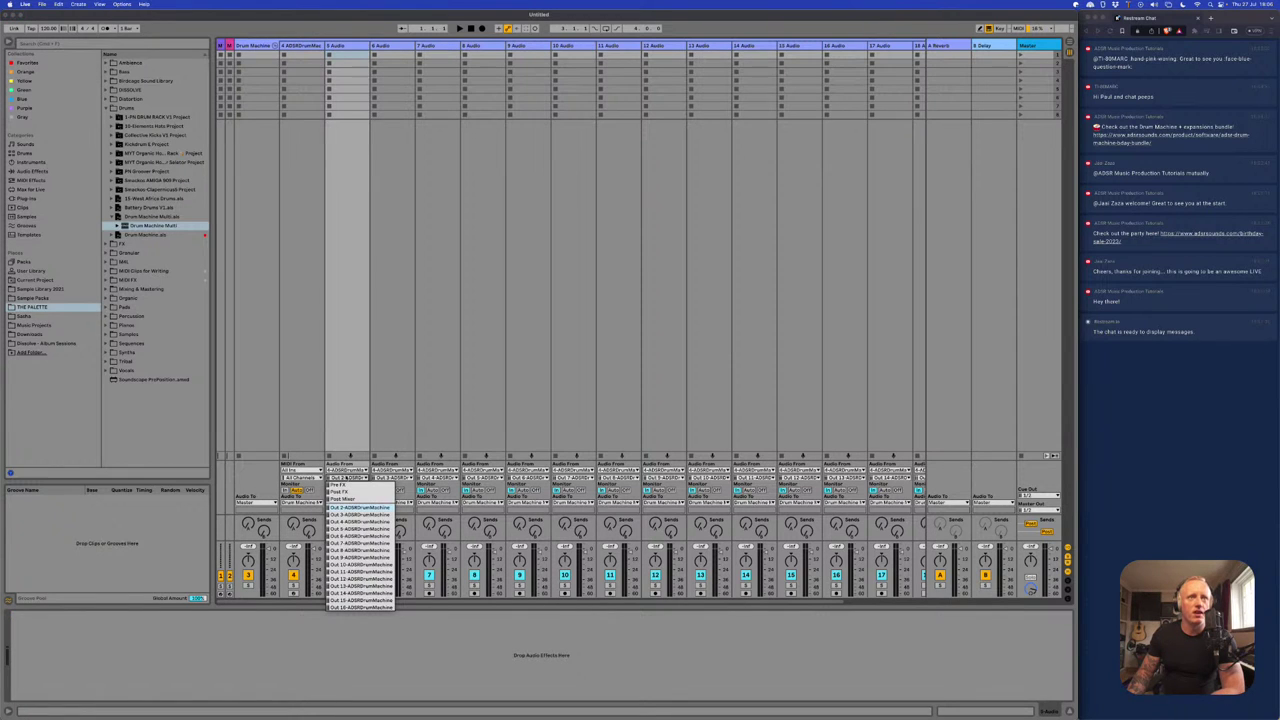
click(351, 476)
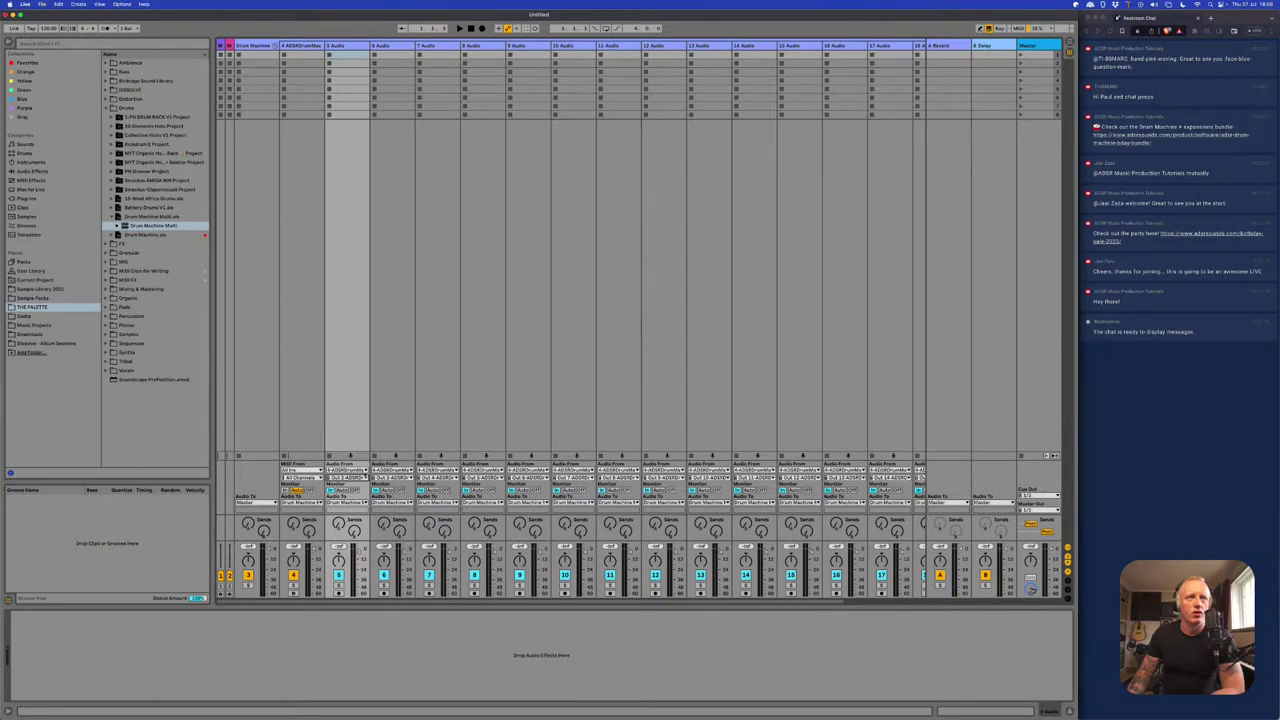
click(348, 477)
click(348, 477)
click(348, 477)
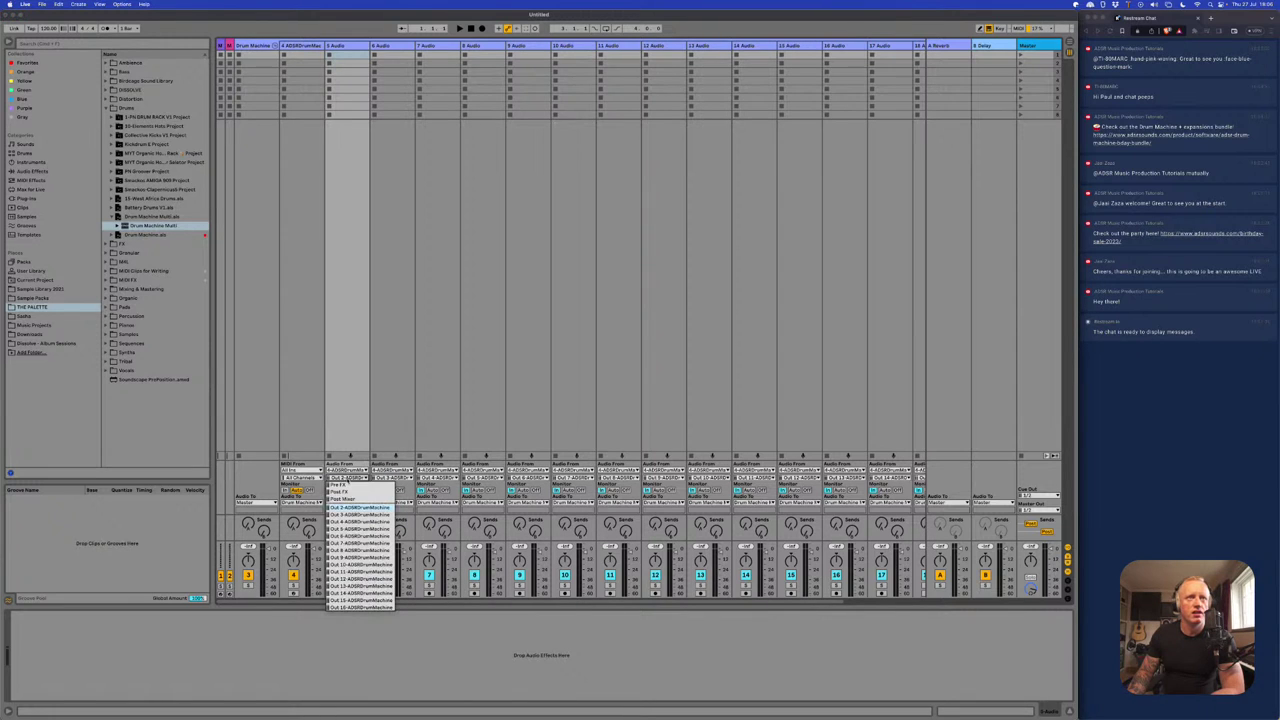
click(349, 508)
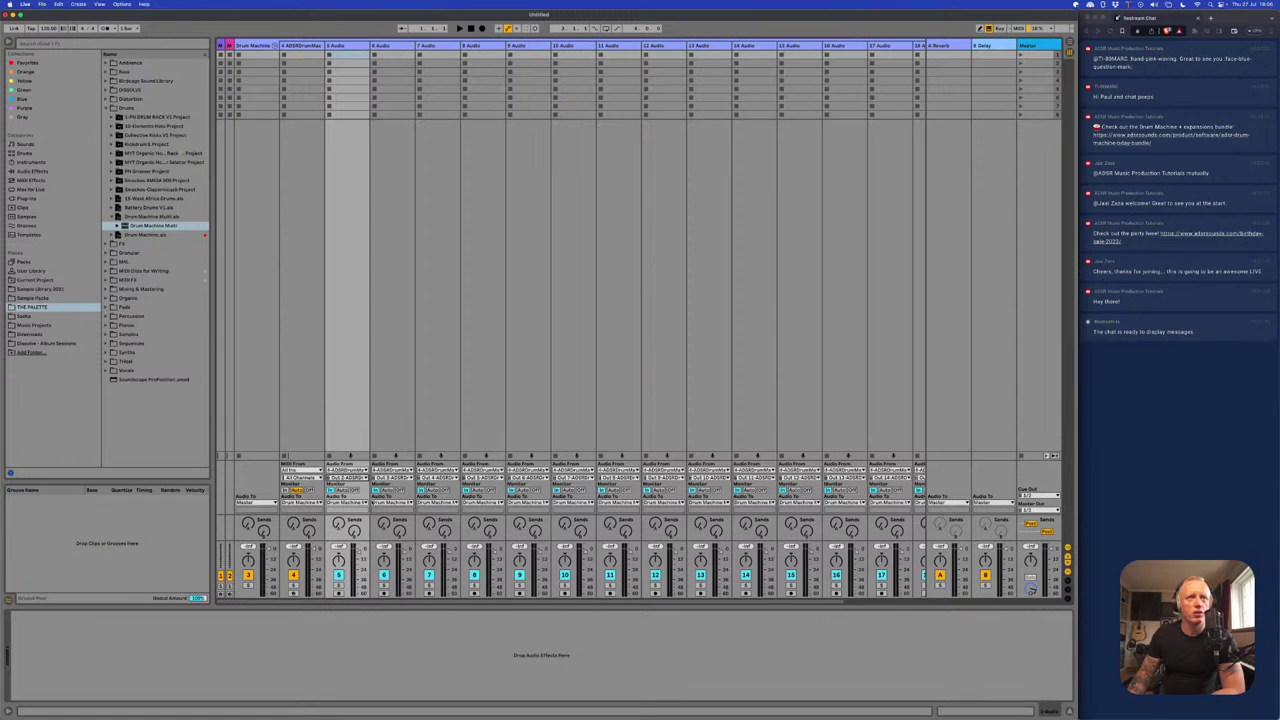
- Review the input routing across the Drum Machine group's audio tracks, from 5 Audio to 19 Audio
scroll(349, 508, right, 5)
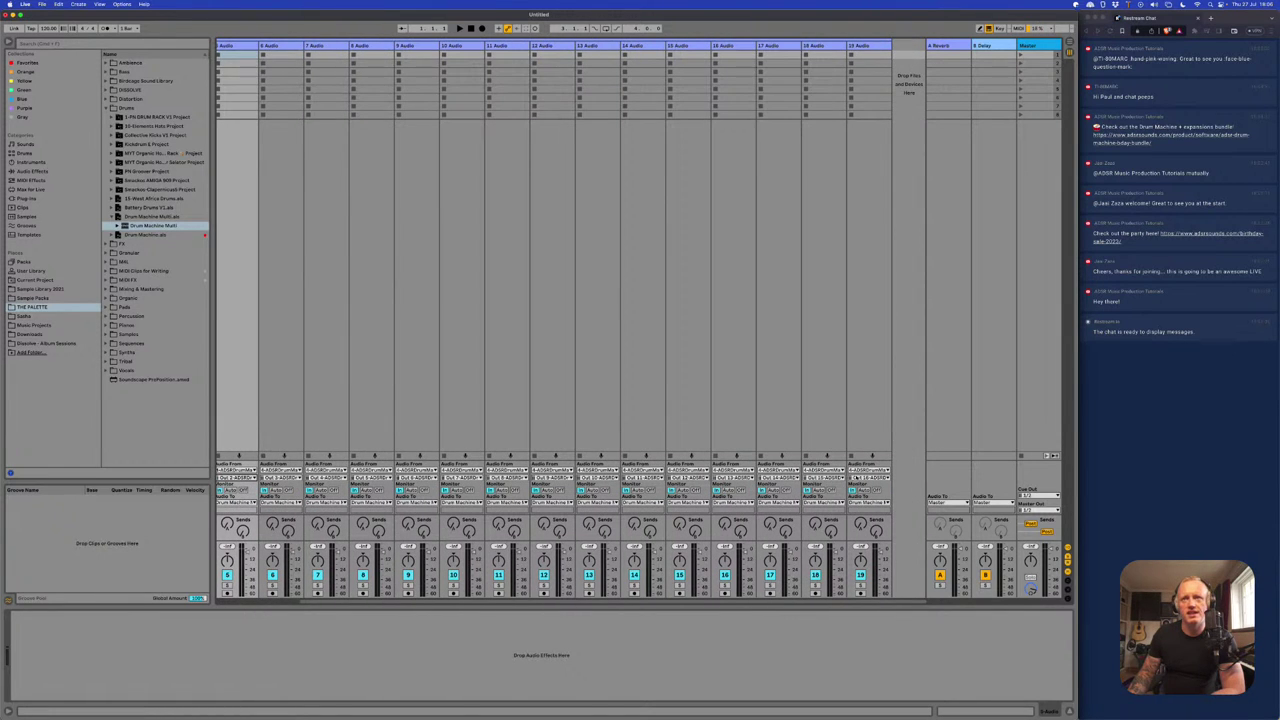
scroll(571, 318, left, 3)
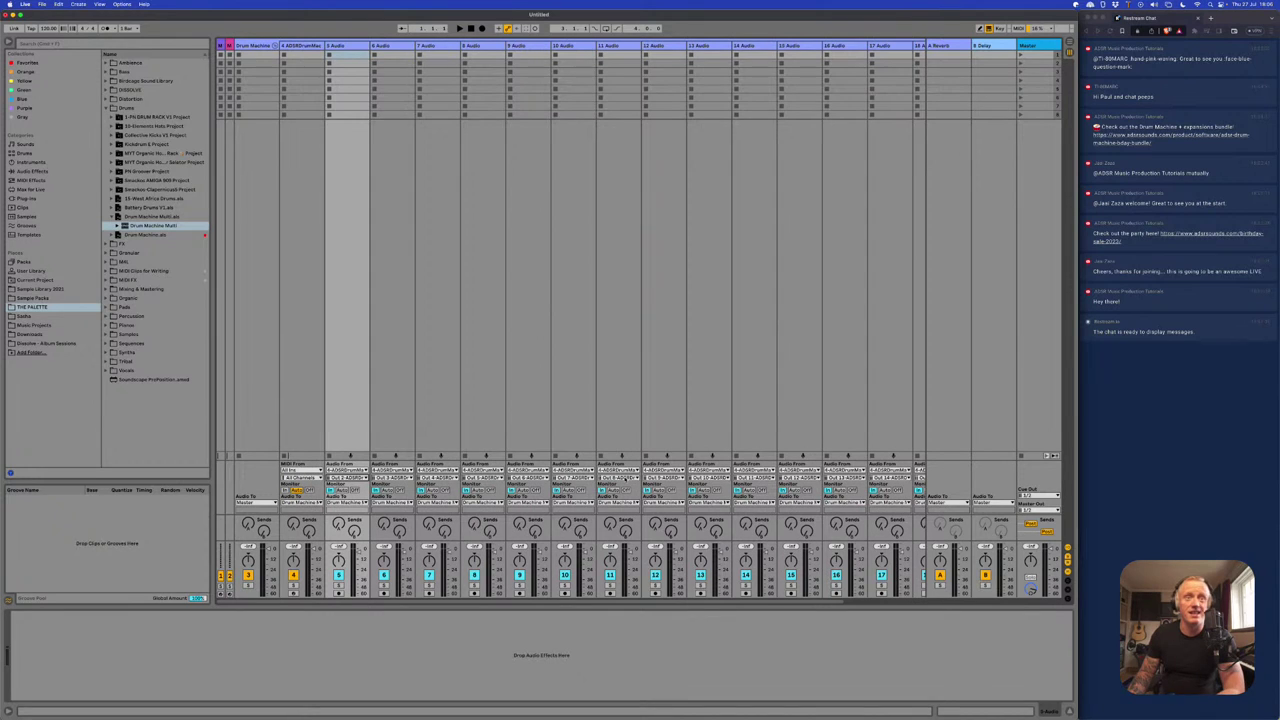
click(304, 46)
click(360, 54)
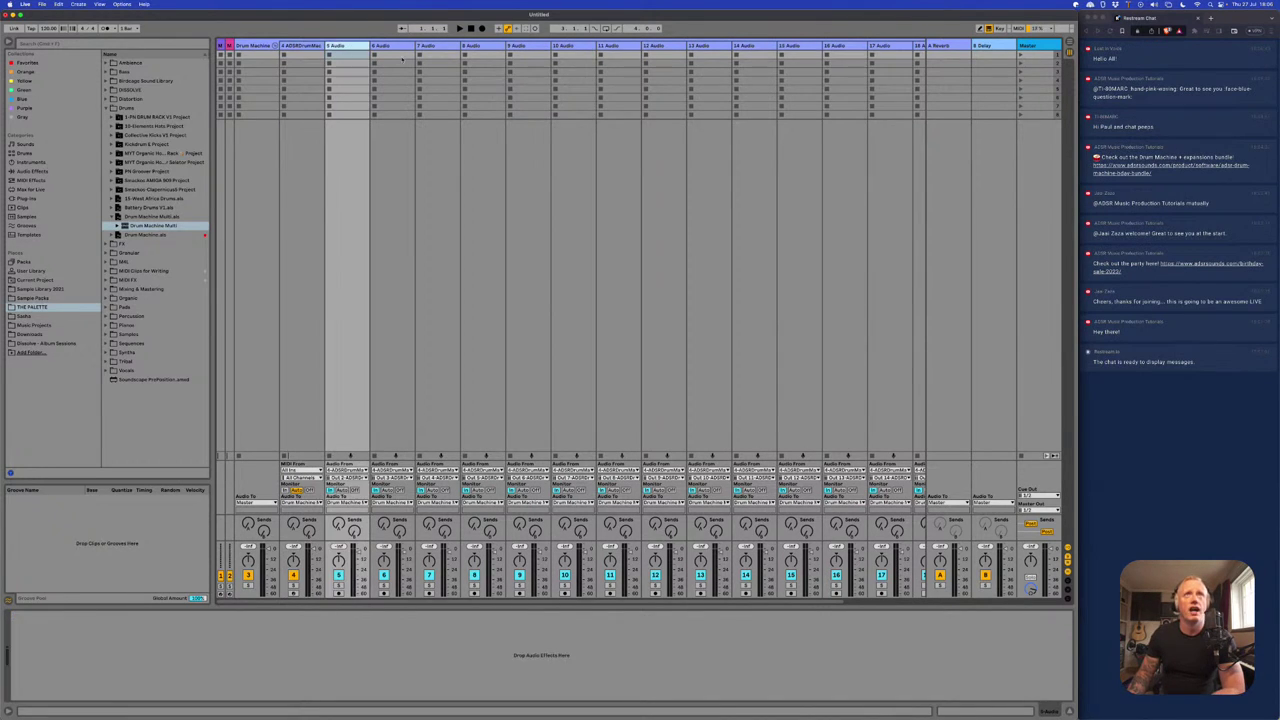
scroll(422, 62, right, 3)
scroll(422, 62, left, 3)
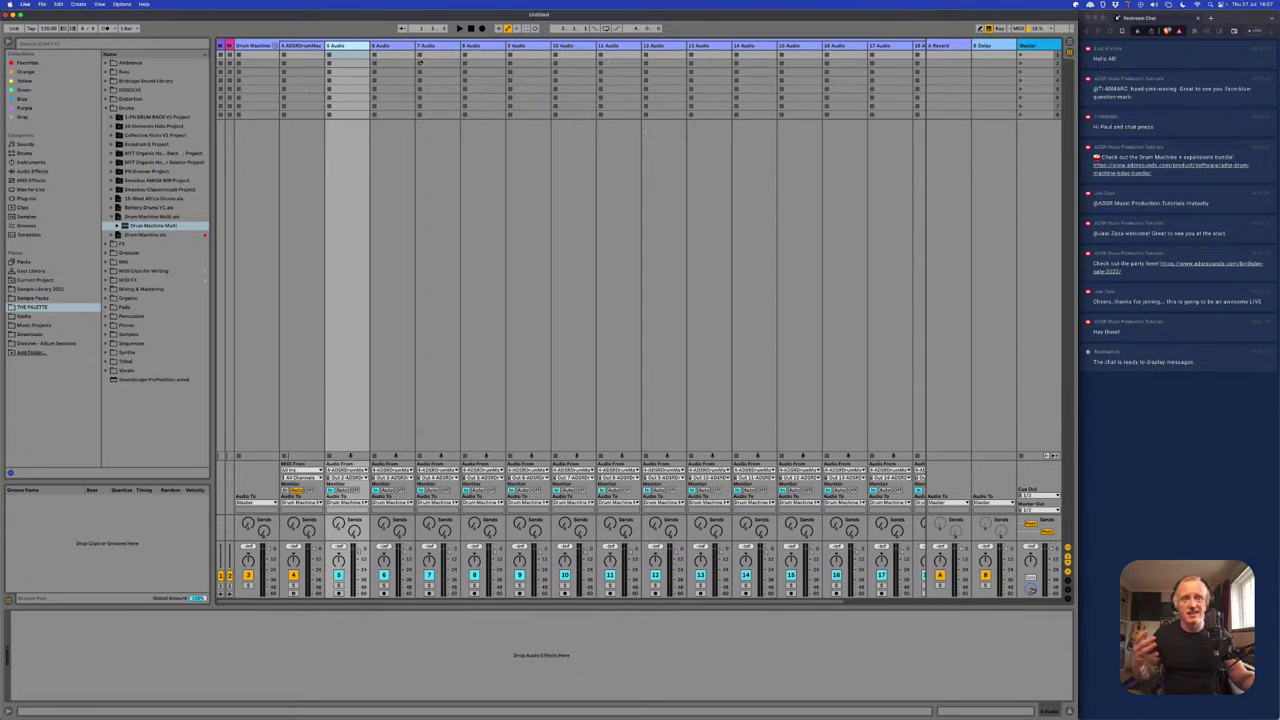
- Reopen the Drum Machine plug-in and view the kits in its Drum Machine - Melodic Techno preset location without loading one
click(318, 46)
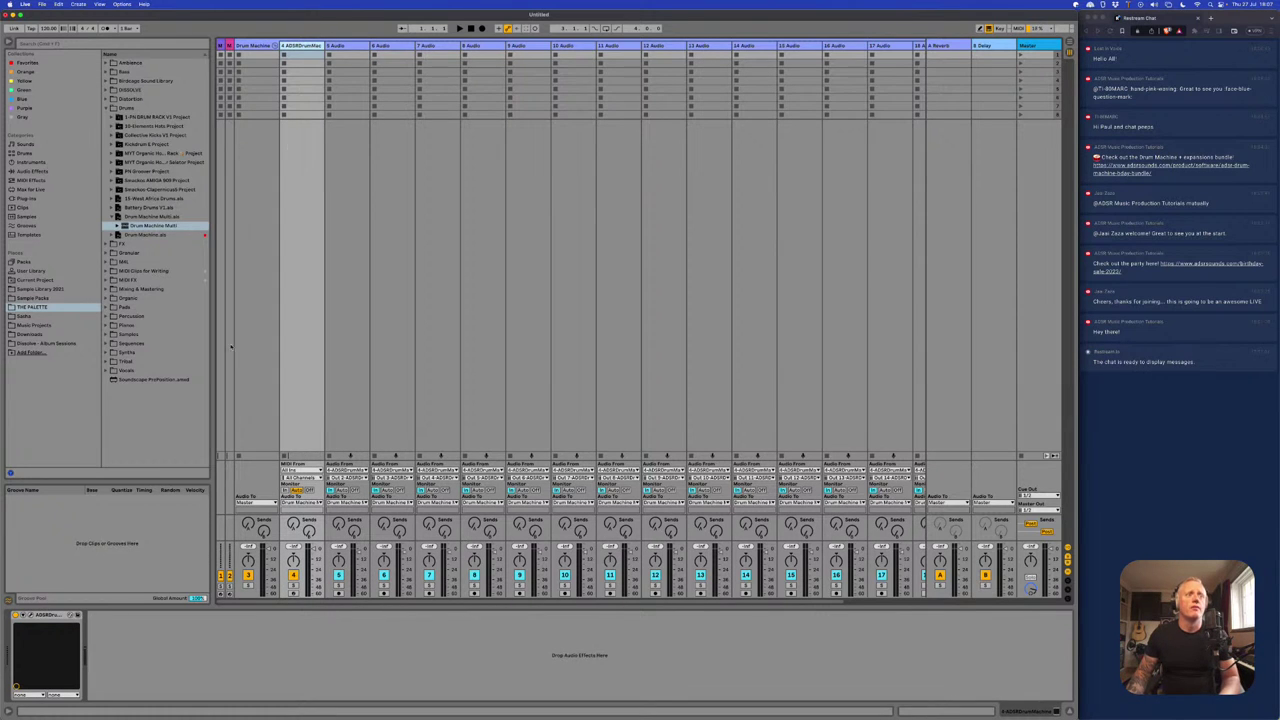
click(76, 615)
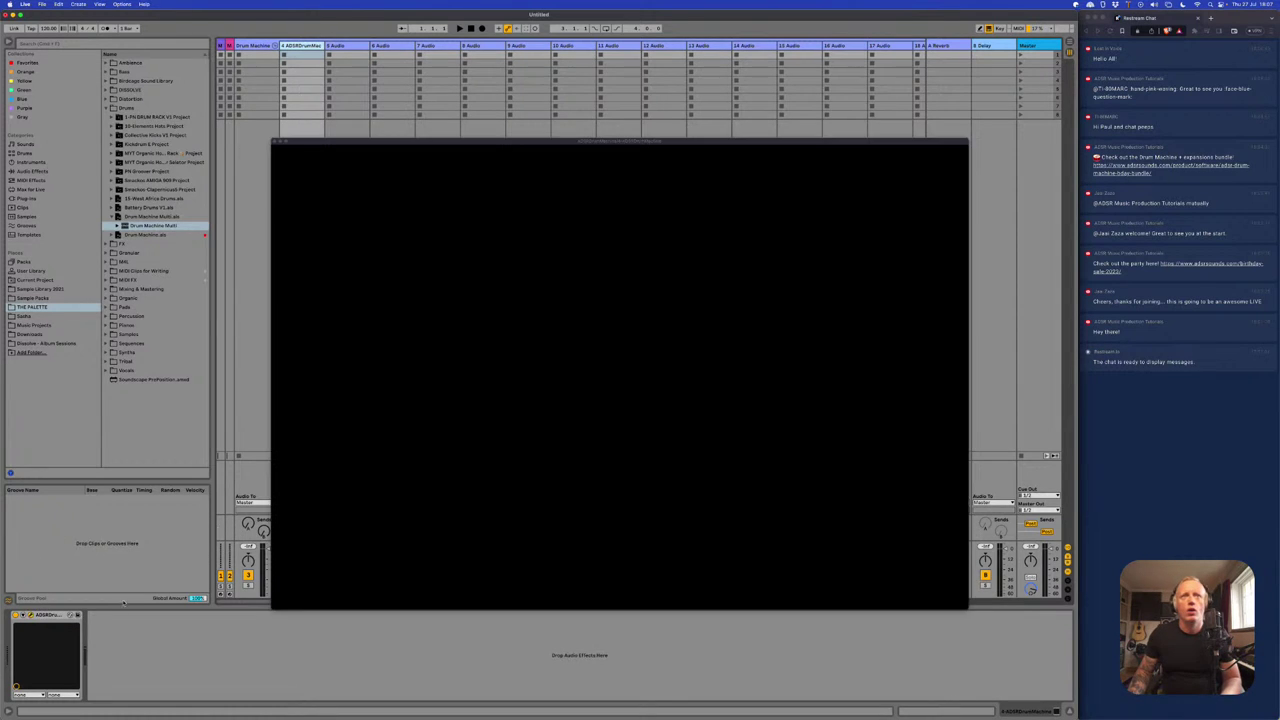
drag(458, 138, 428, 136)
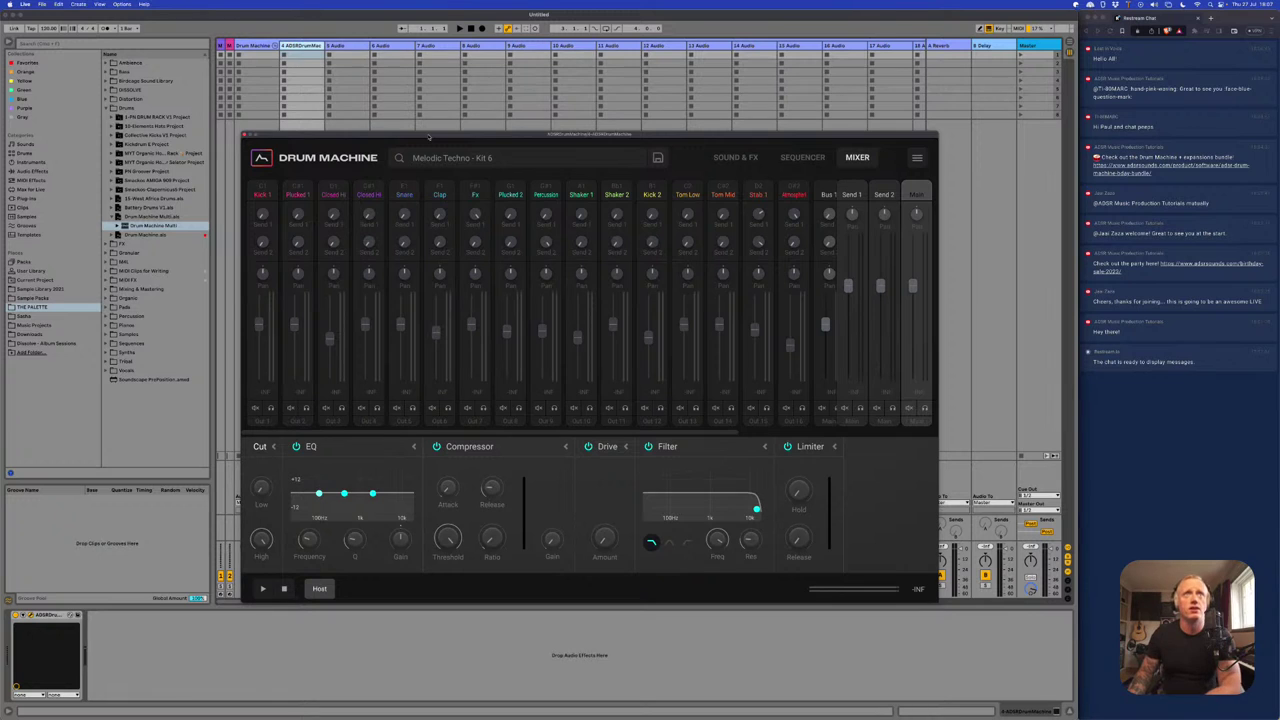
click(454, 159)
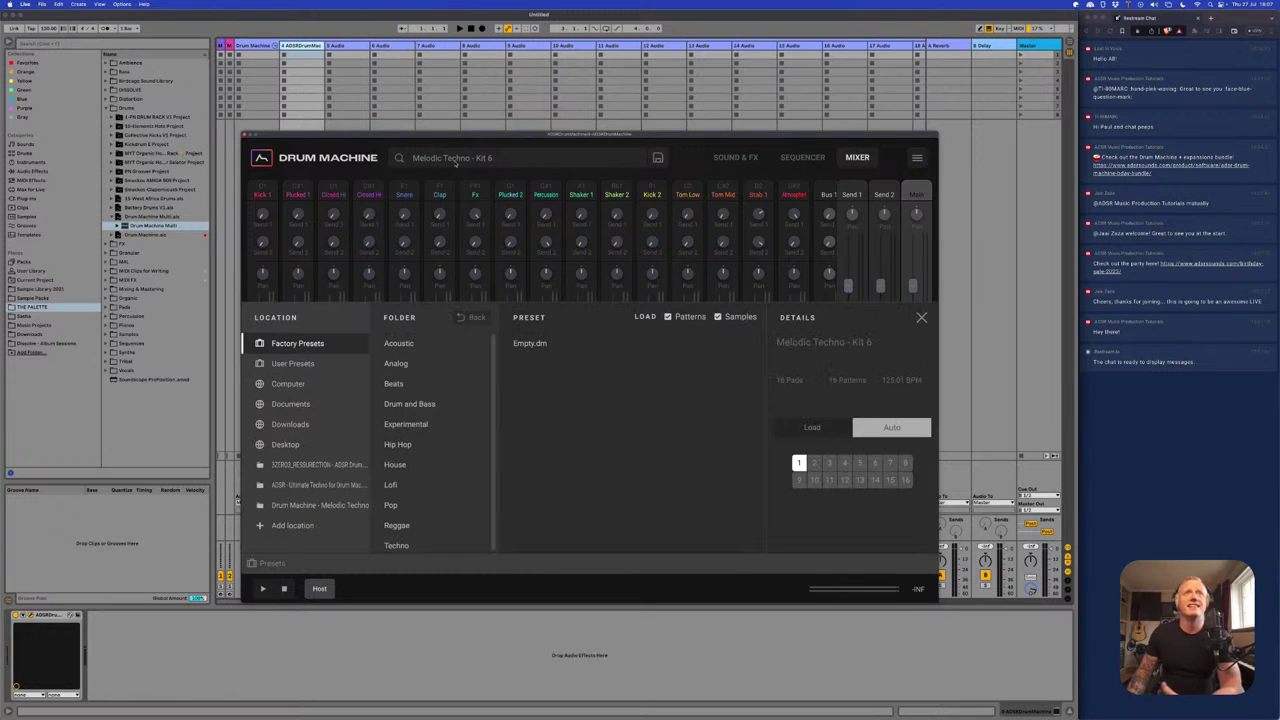
click(343, 506)
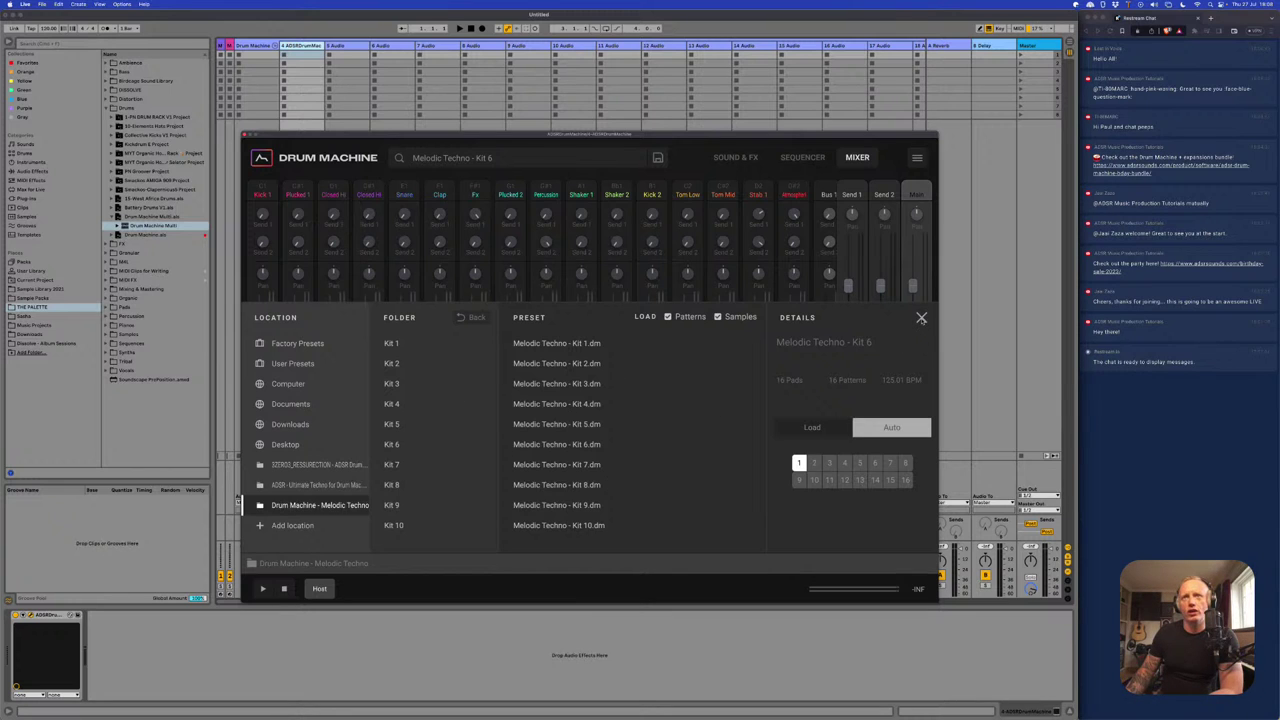
click(922, 318)
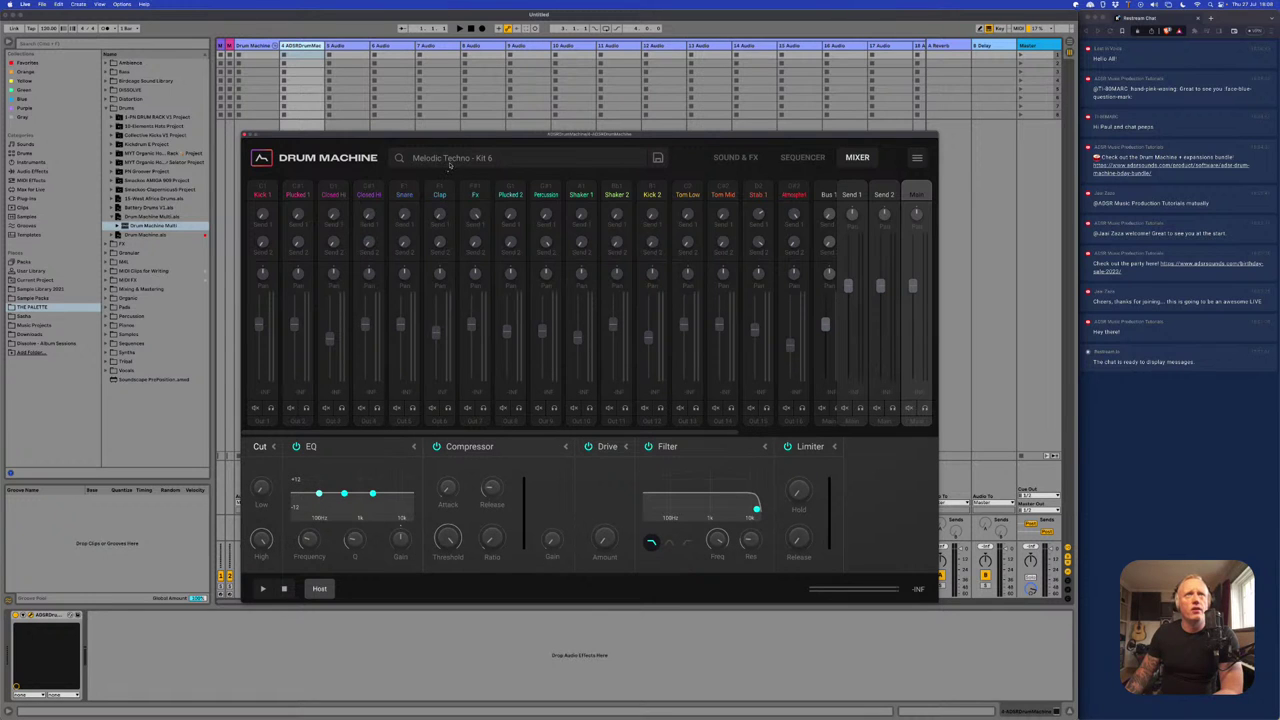
- Show the Sound & FX page and audition the first row of pads from Kick 1 through Plucked 2
click(728, 157)
click(275, 215)
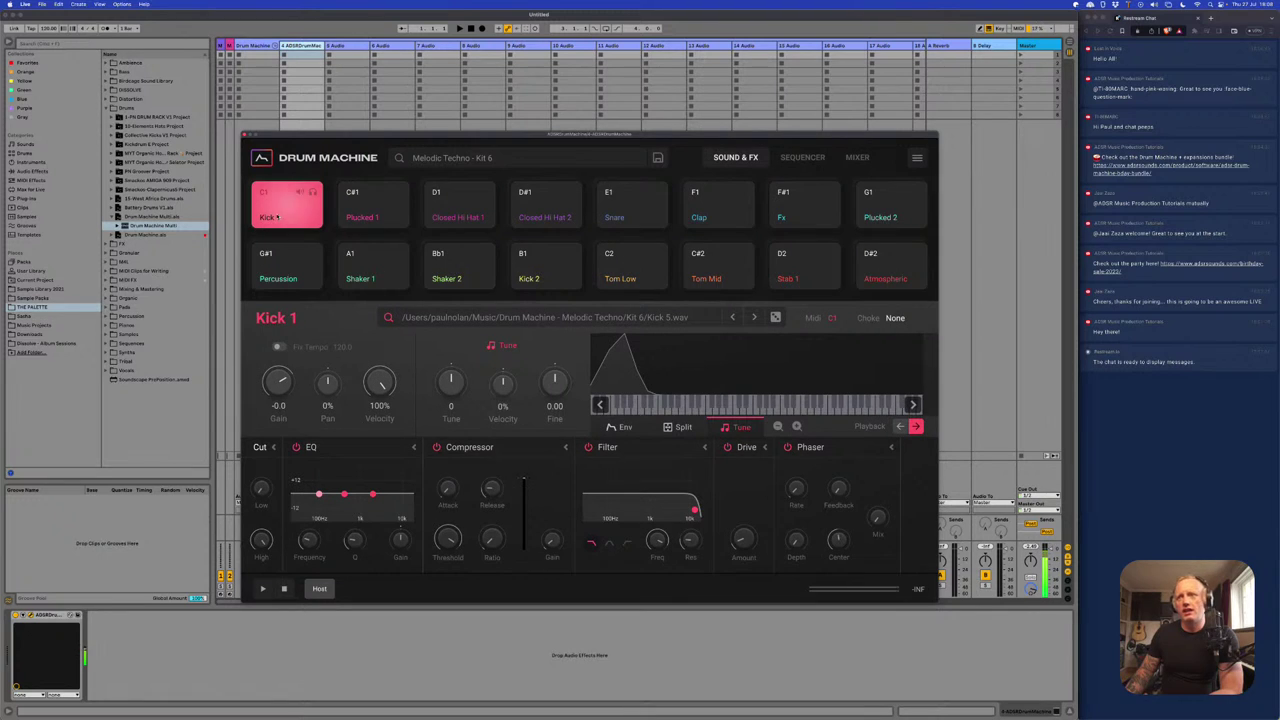
click(359, 220)
click(452, 218)
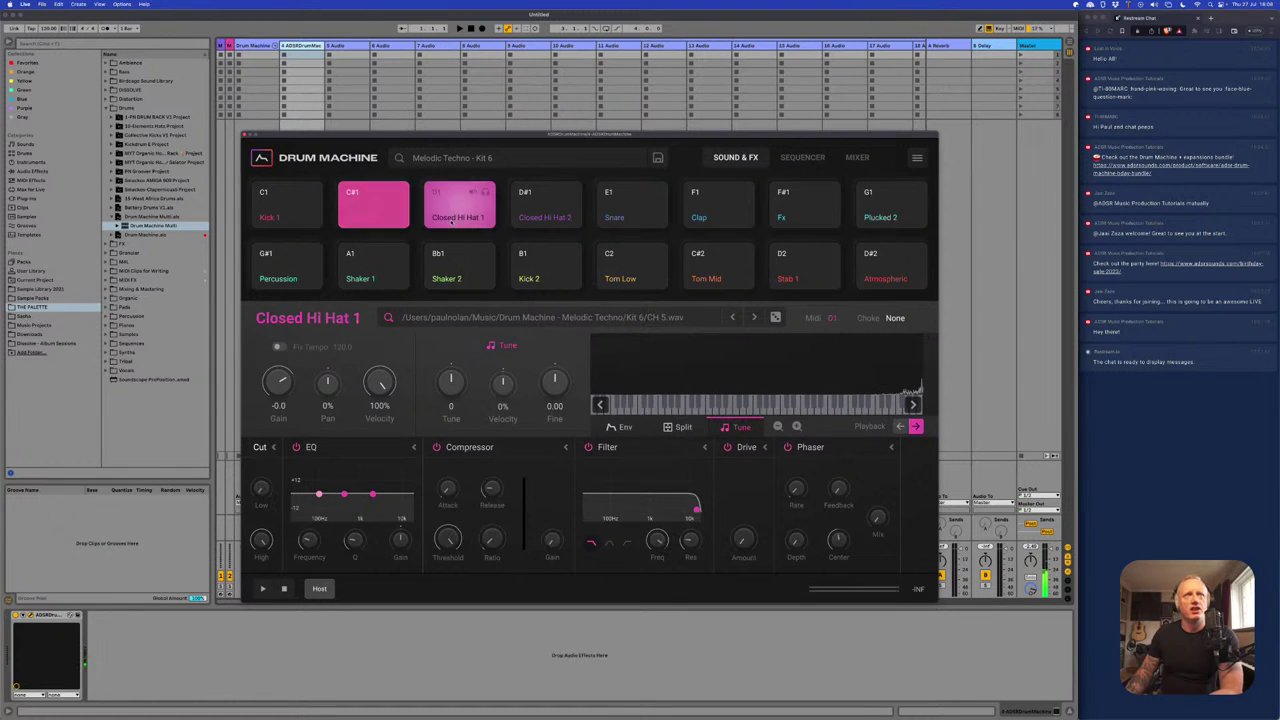
click(540, 218)
click(607, 222)
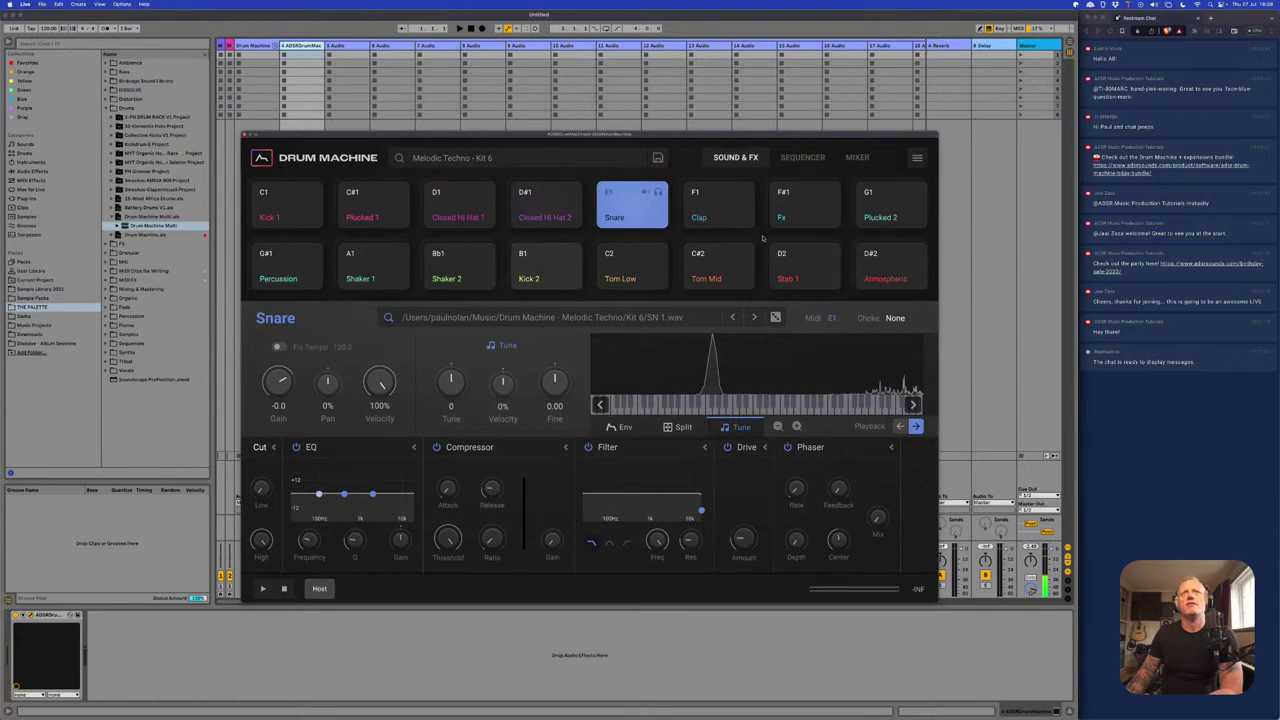
click(700, 216)
click(787, 218)
click(888, 212)
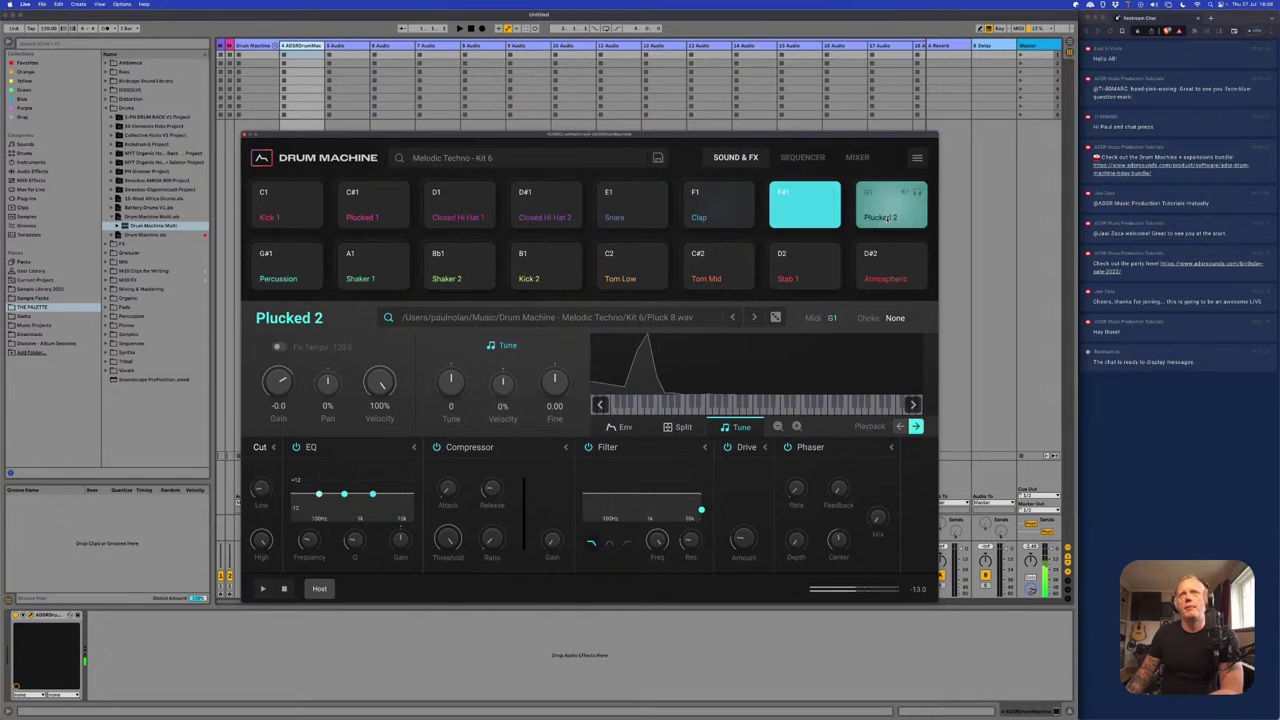
- Audition pads in the second row, including Percussion, Tom Low, Tom Mid and Atmospheric
click(265, 280)
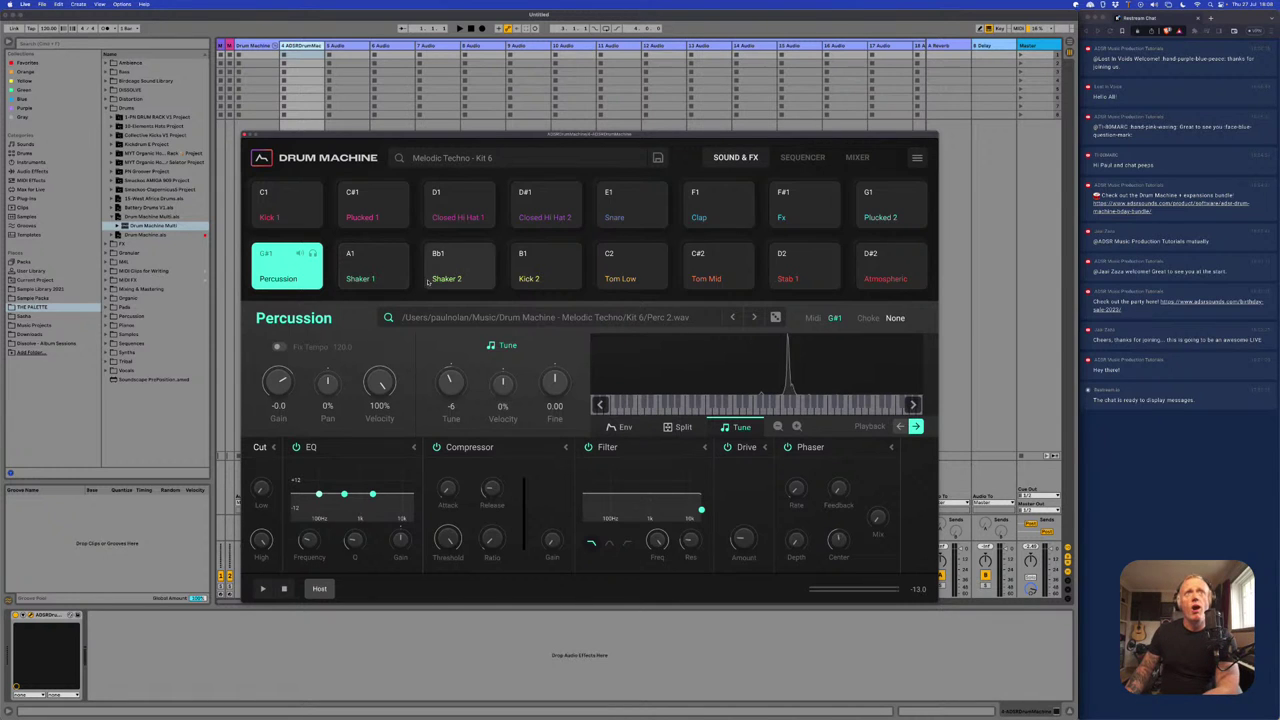
click(640, 278)
key(w)
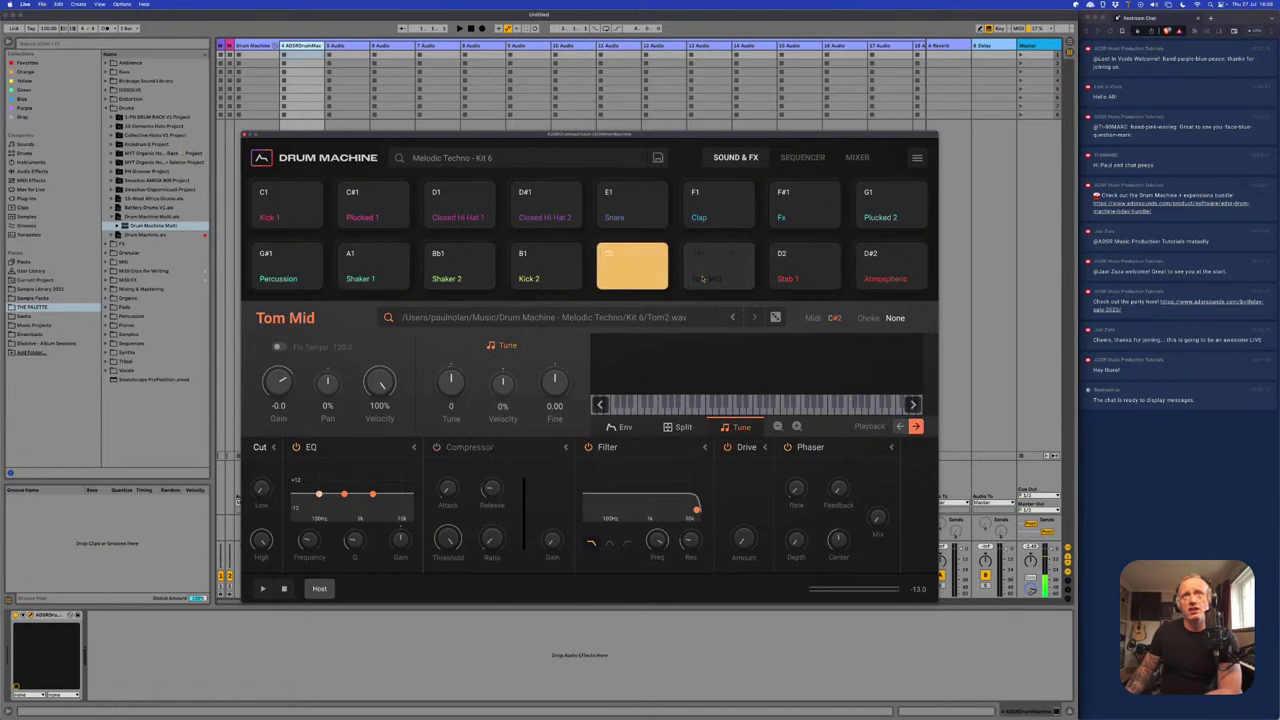
click(637, 276)
key(w)
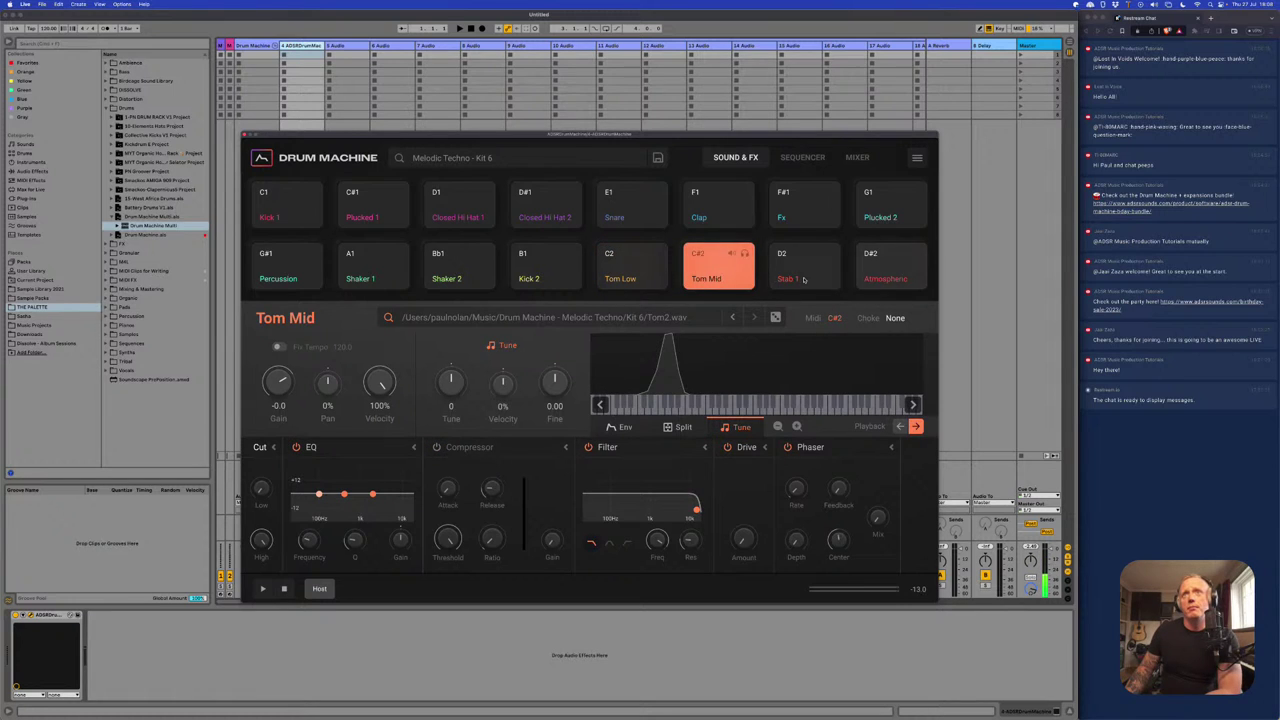
key(s)
click(894, 280)
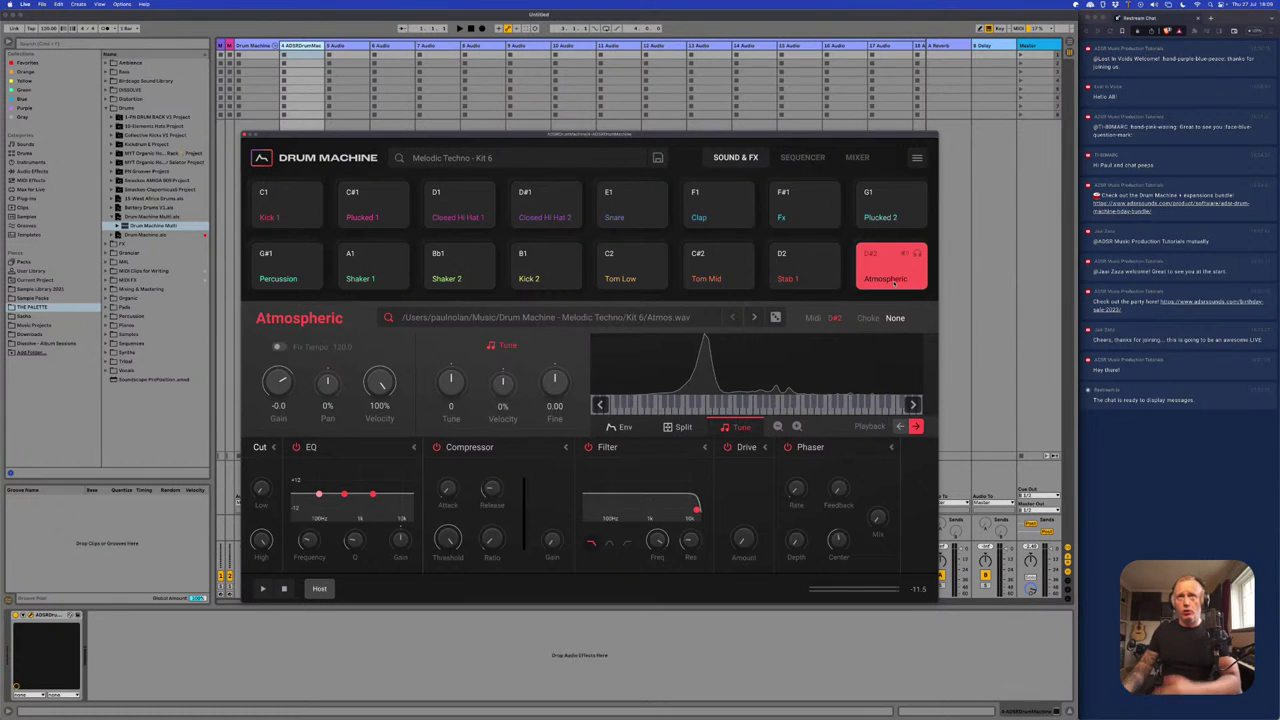
- Show the Drum Machine's sequencer, play back its kit patterns and audition the Kick 2 and Kick 1 pads
click(805, 158)
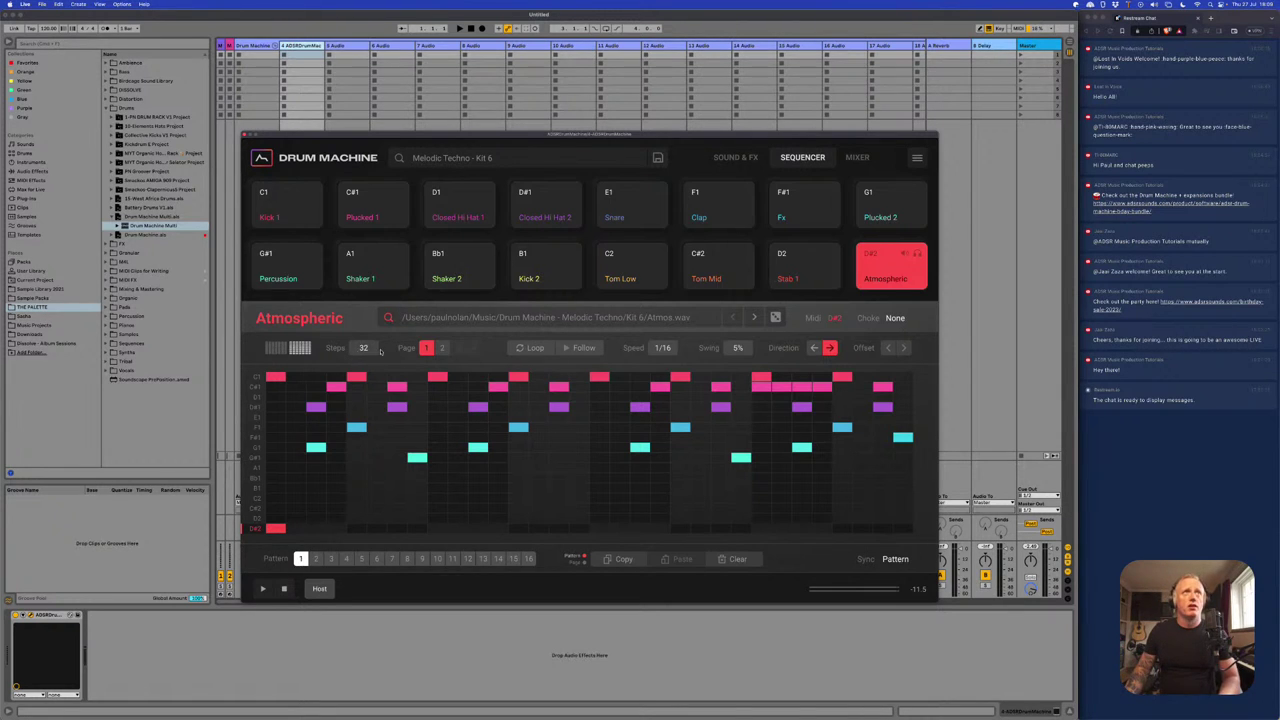
key(space)
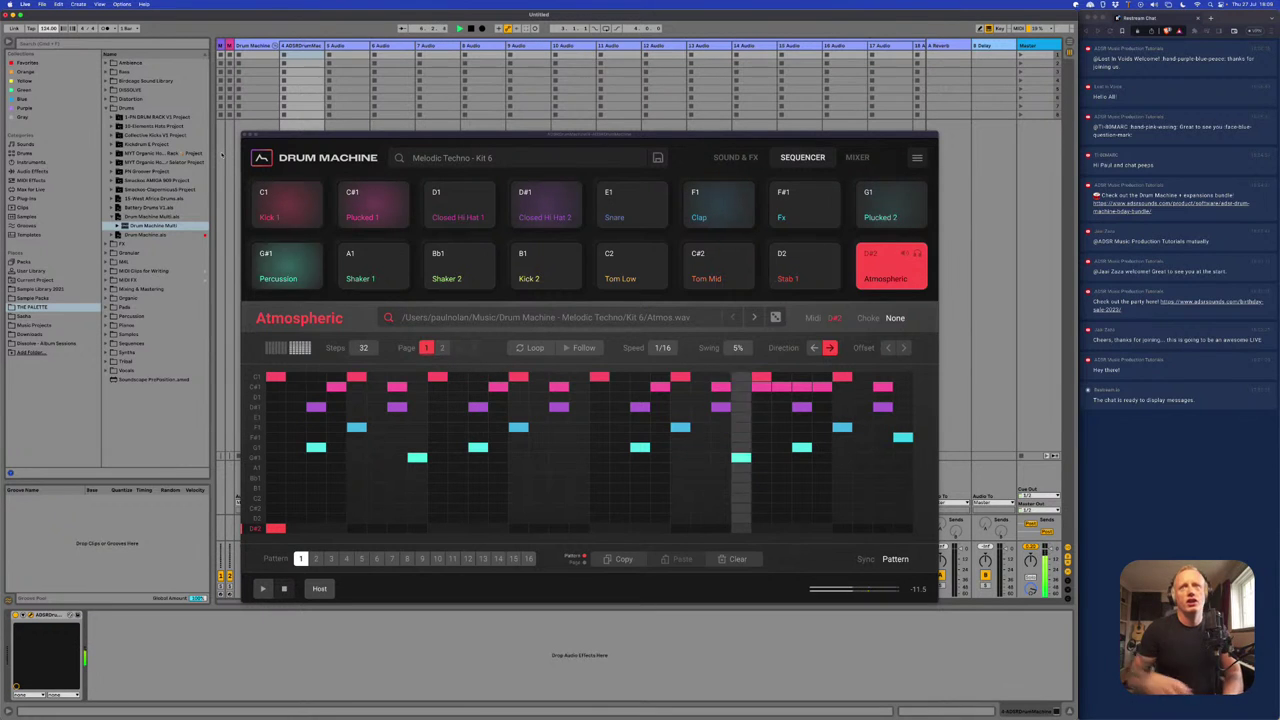
key(space)
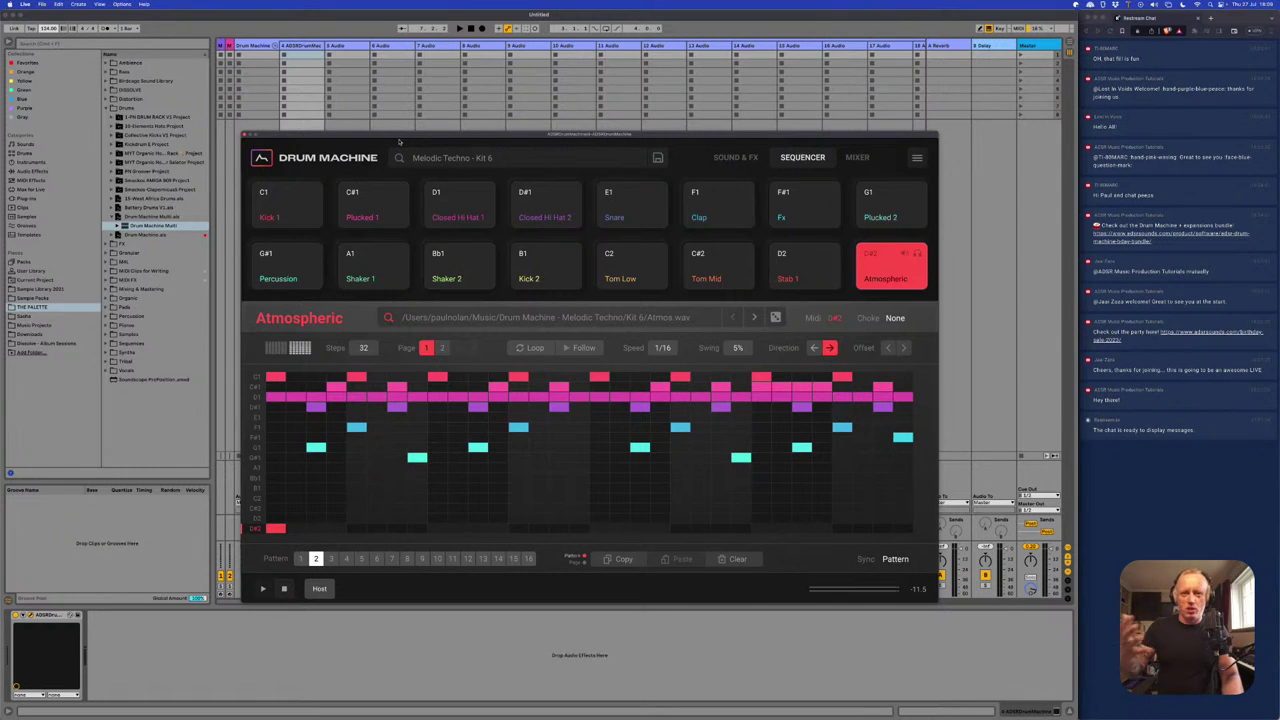
key(space)
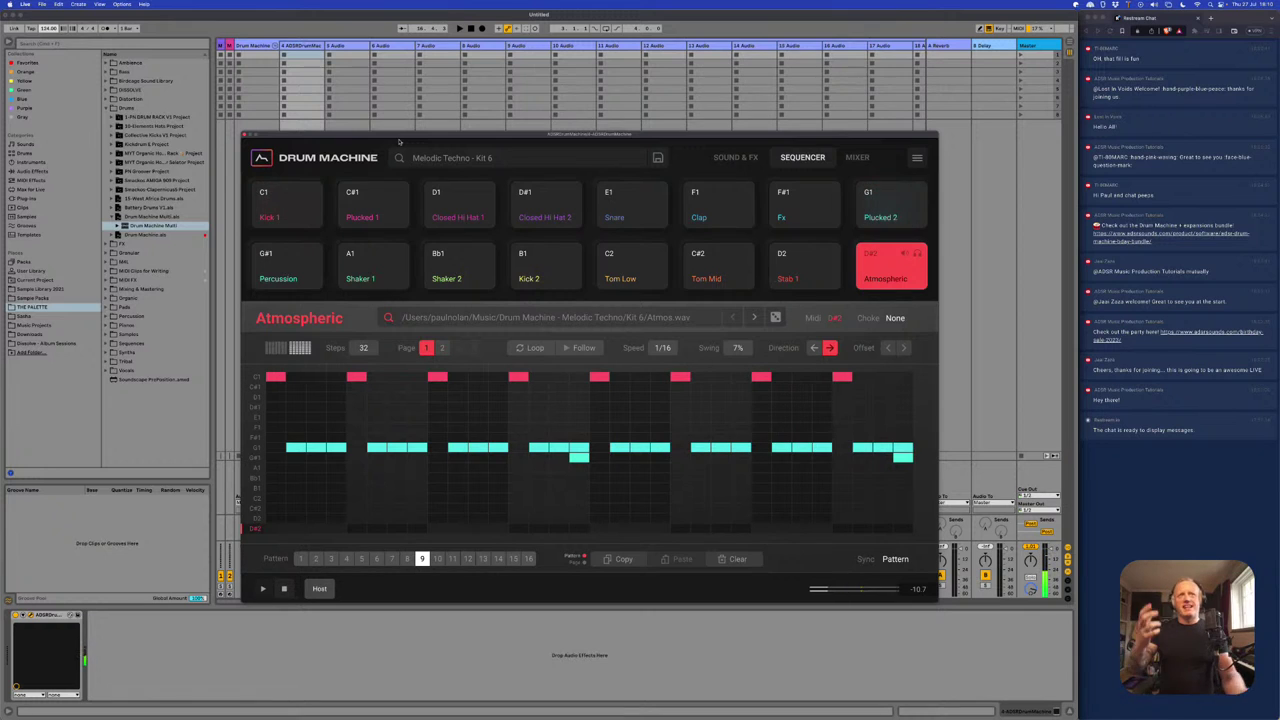
click(528, 275)
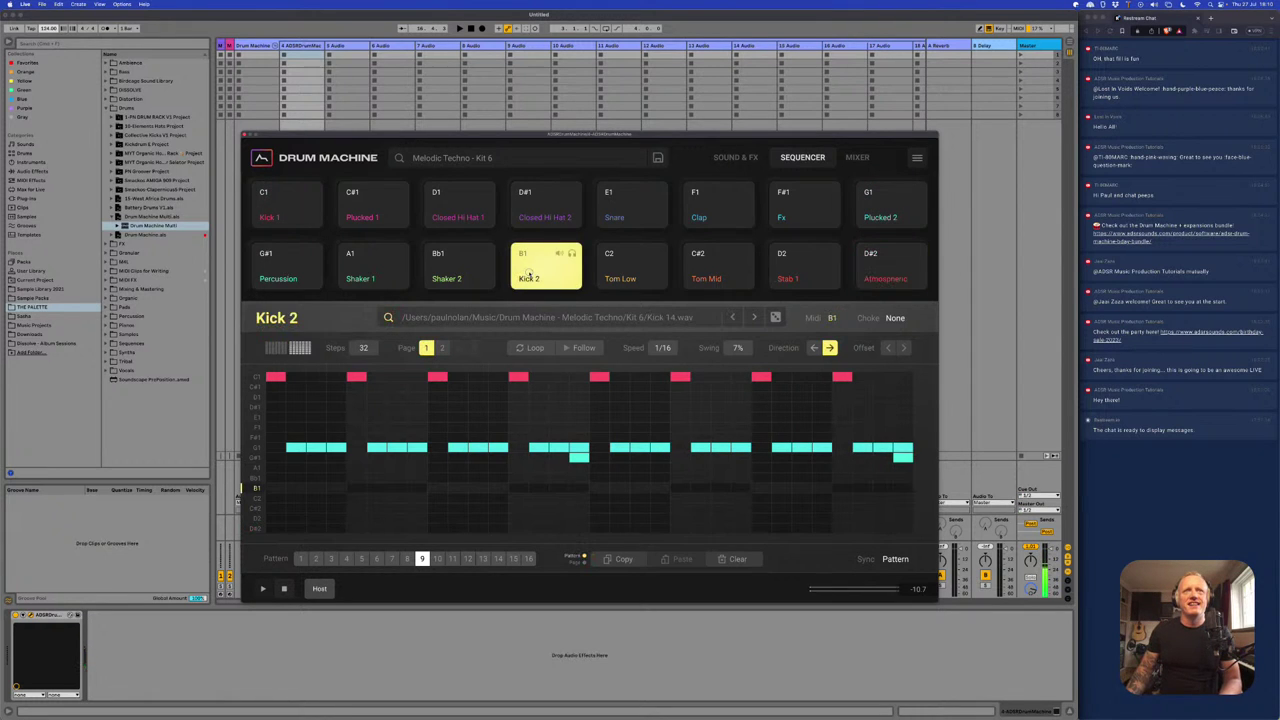
click(302, 216)
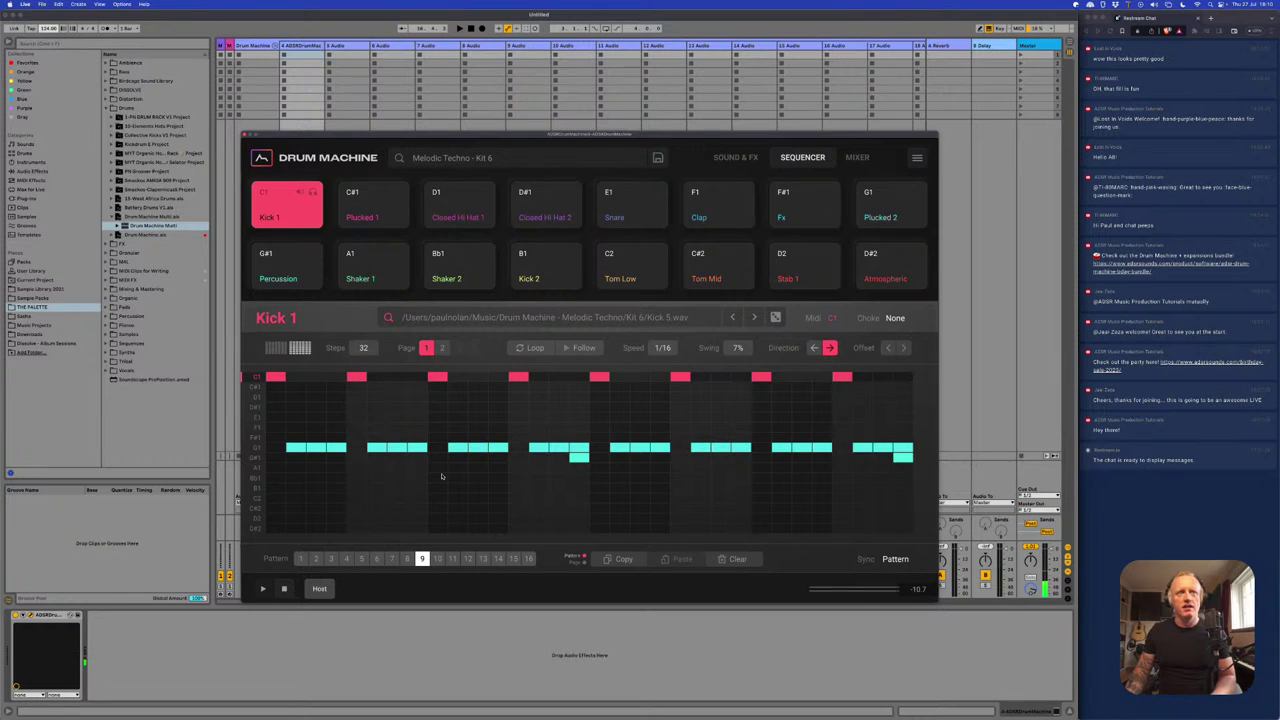
- View sequencer patterns 10, 11 and 12, select pattern 8 and close the Drum Machine window
click(437, 559)
click(452, 559)
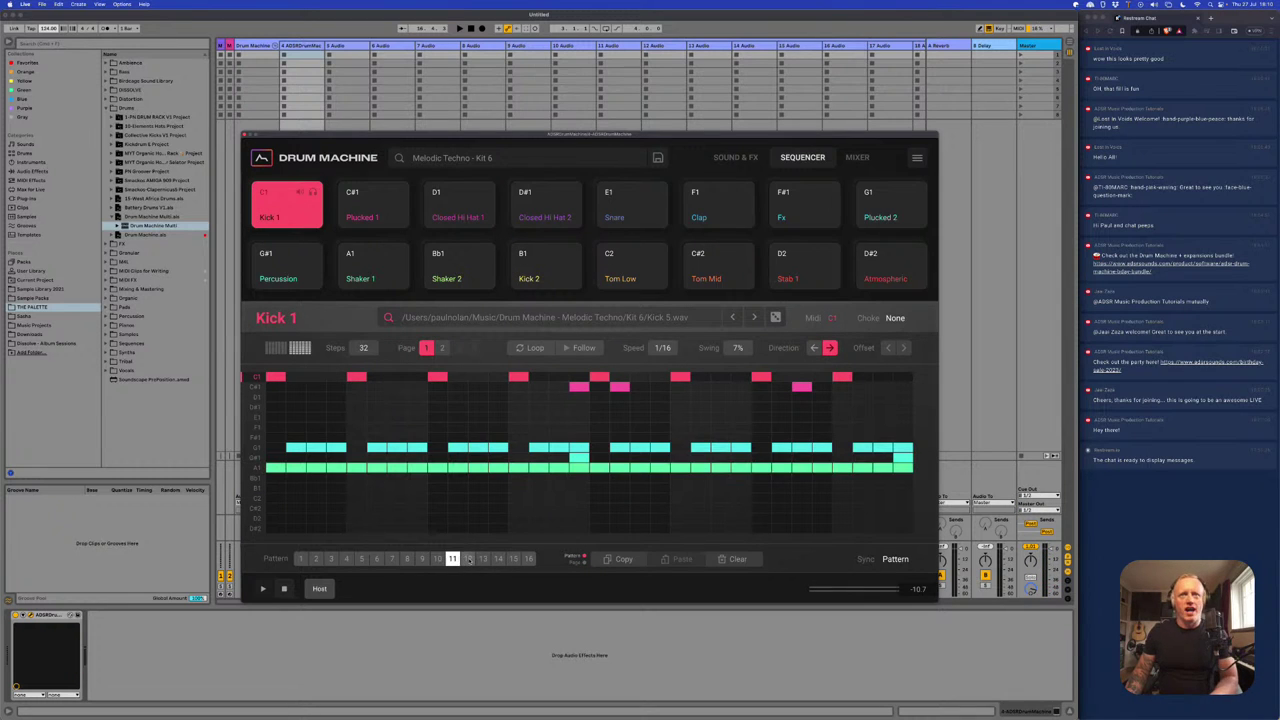
click(468, 559)
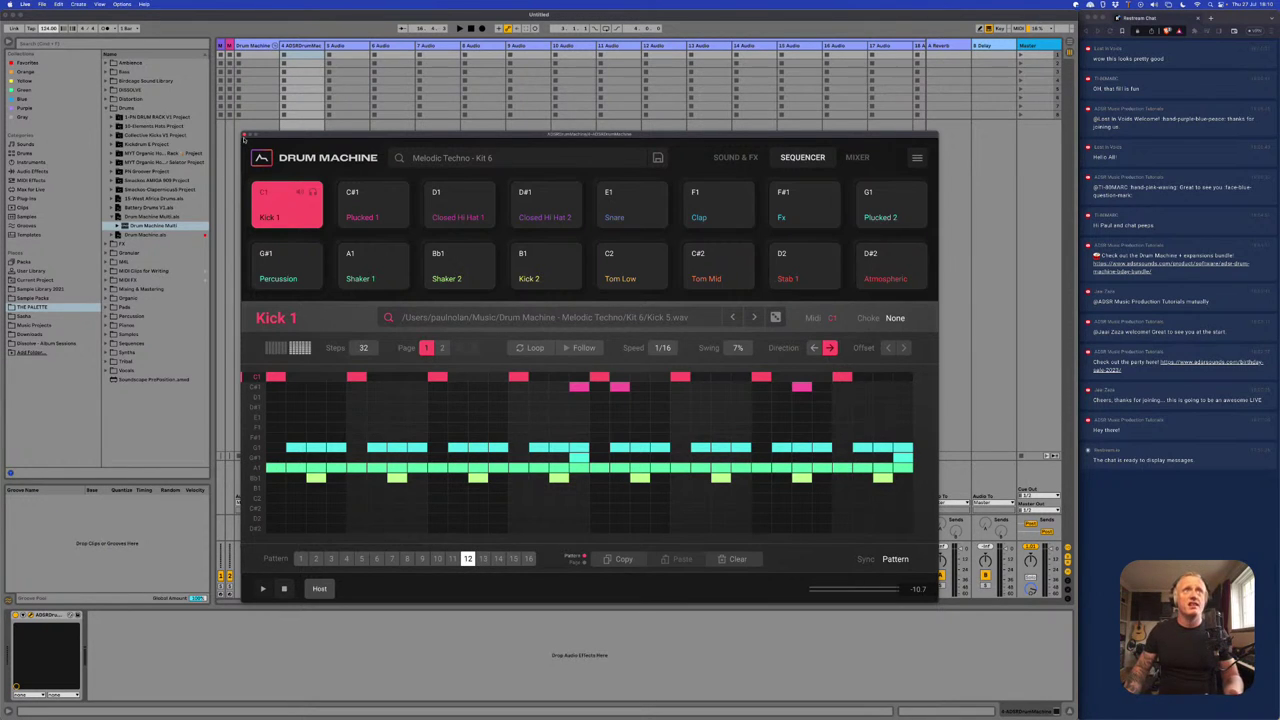
click(407, 559)
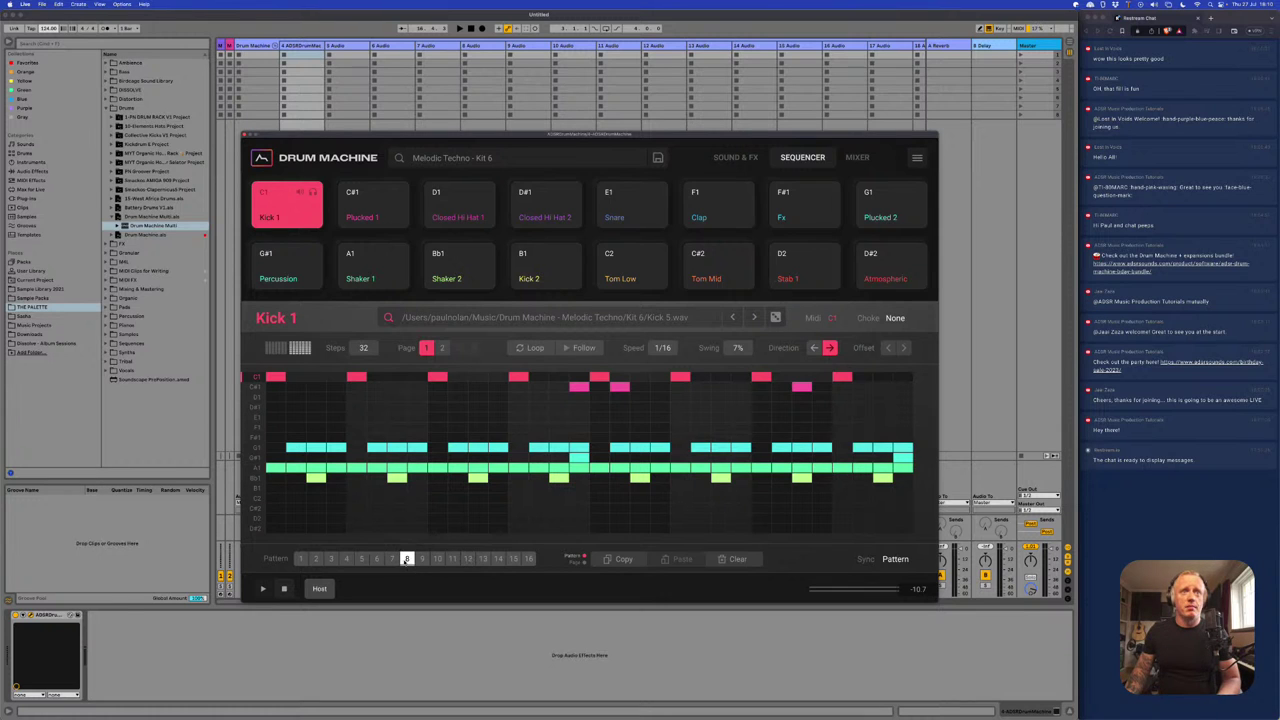
click(419, 561)
click(407, 559)
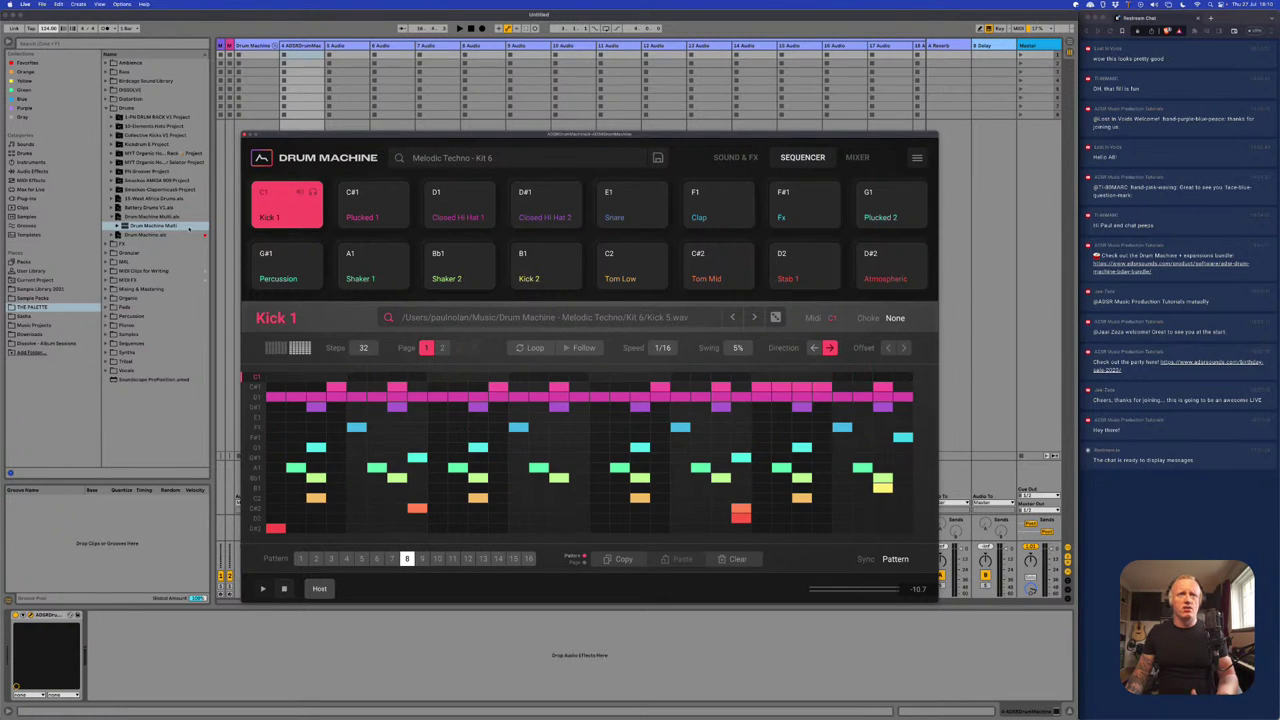
click(248, 136)
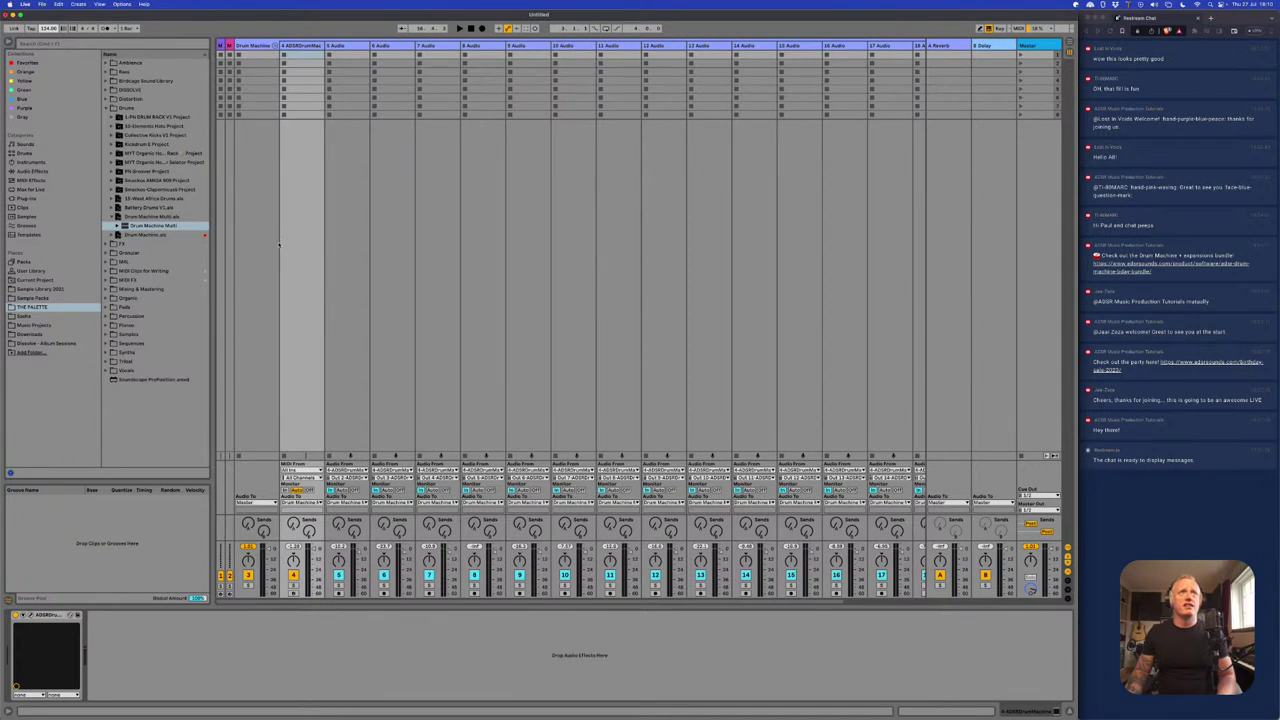
- Play back pattern 7, check the levels on the separate output tracks and reopen the Drum Machine window
key(space)
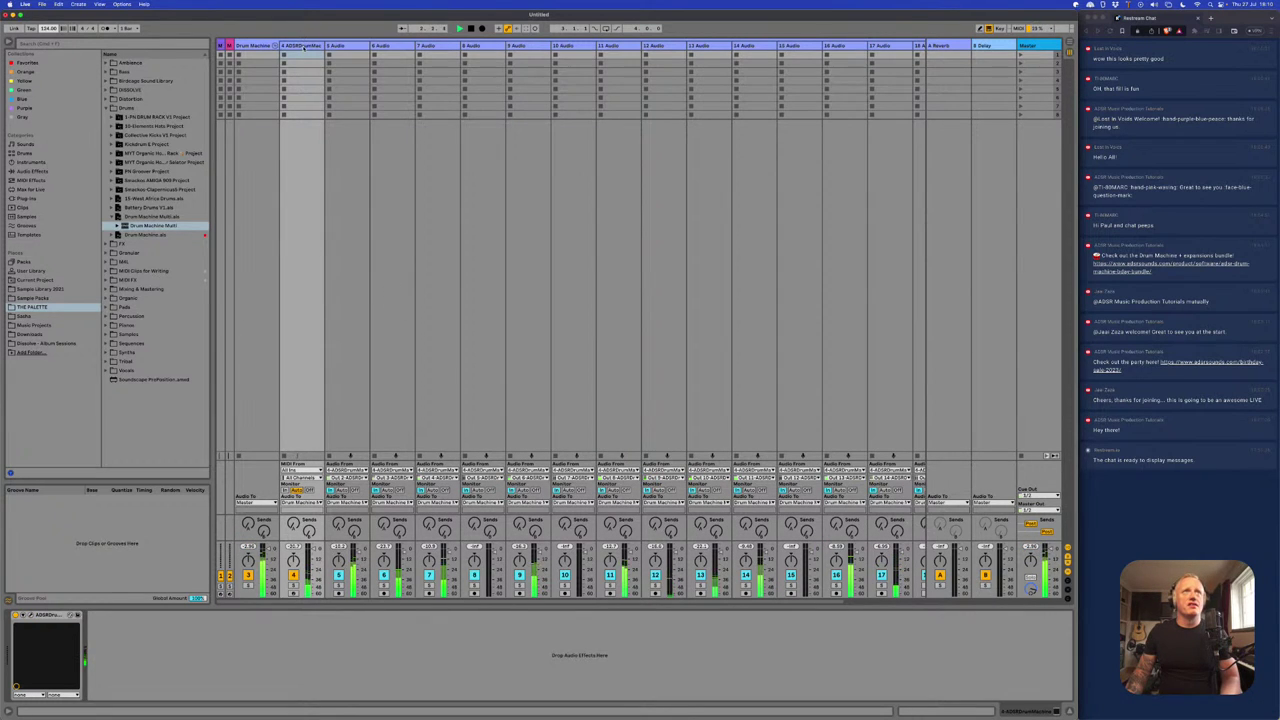
click(22, 640)
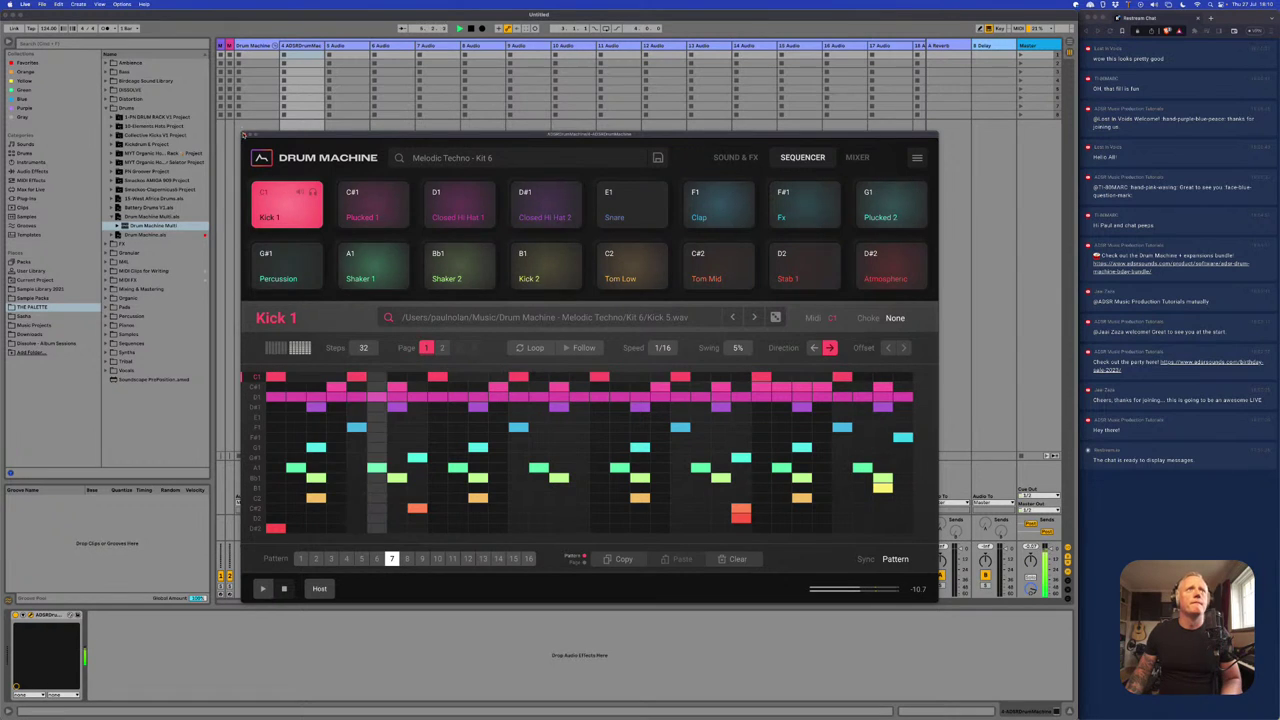
key(super+alt+p)
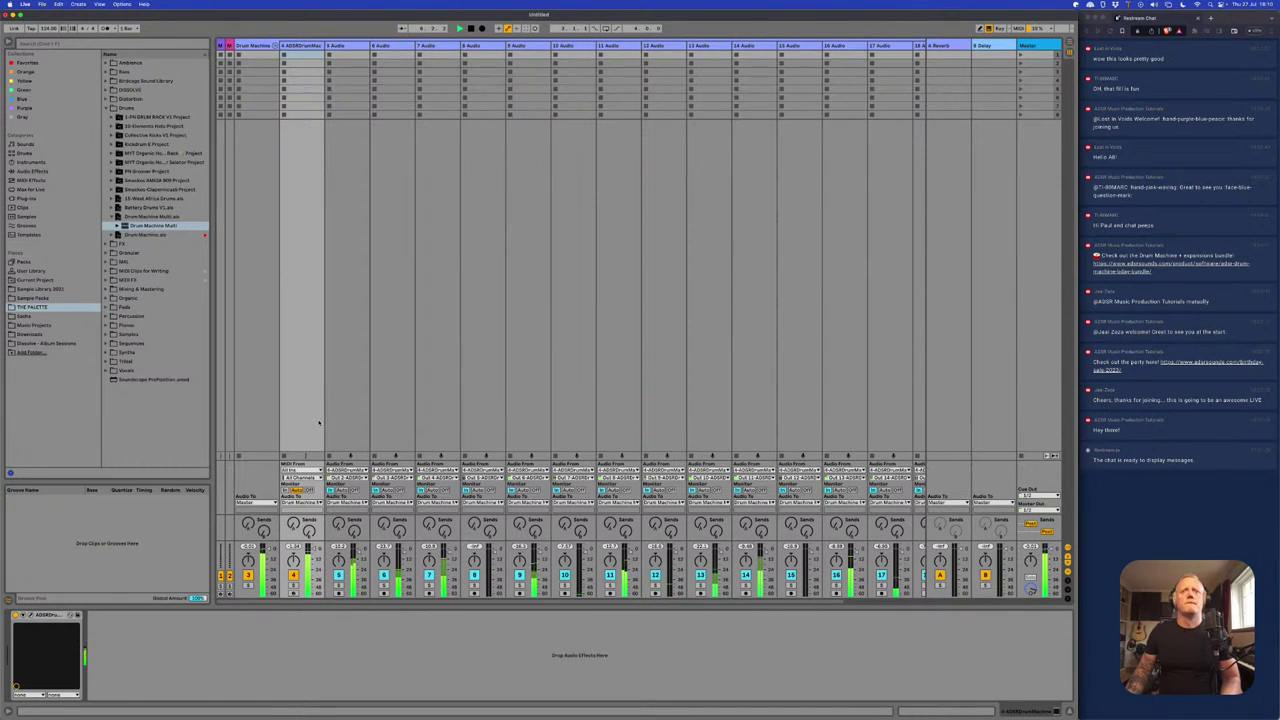
scroll(449, 380, right, 2)
scroll(449, 380, left, 3)
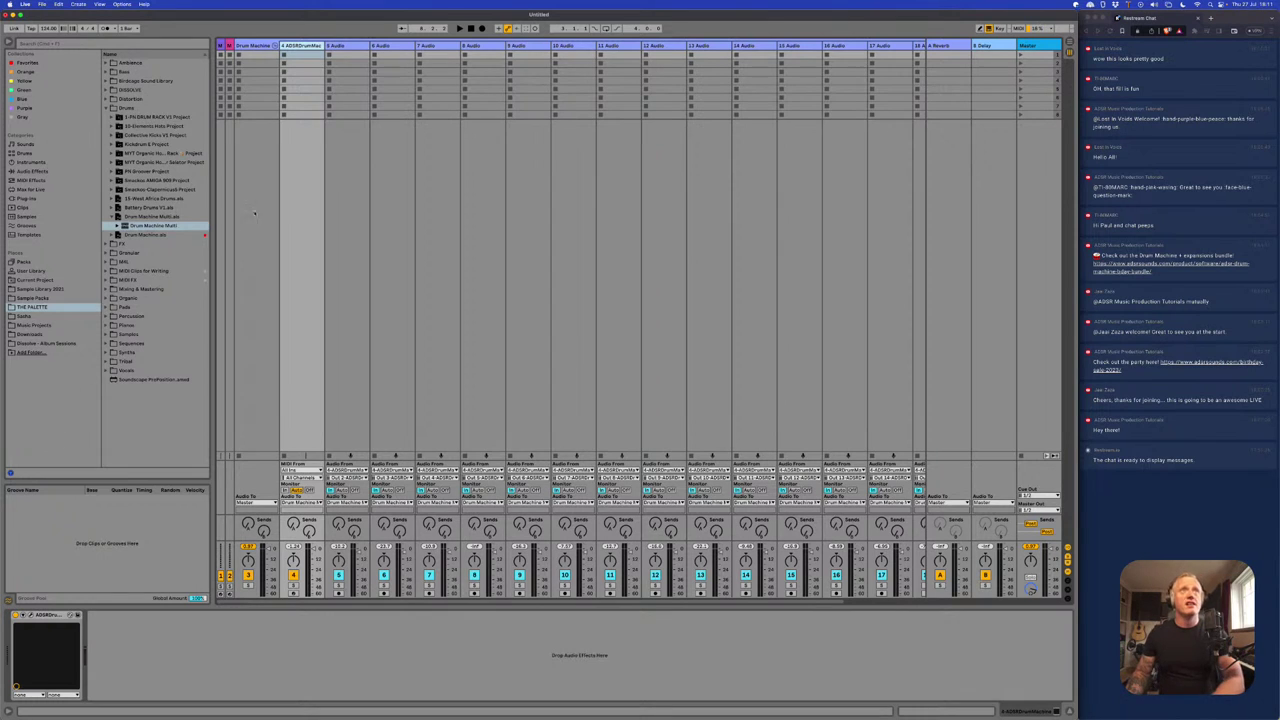
click(31, 617)
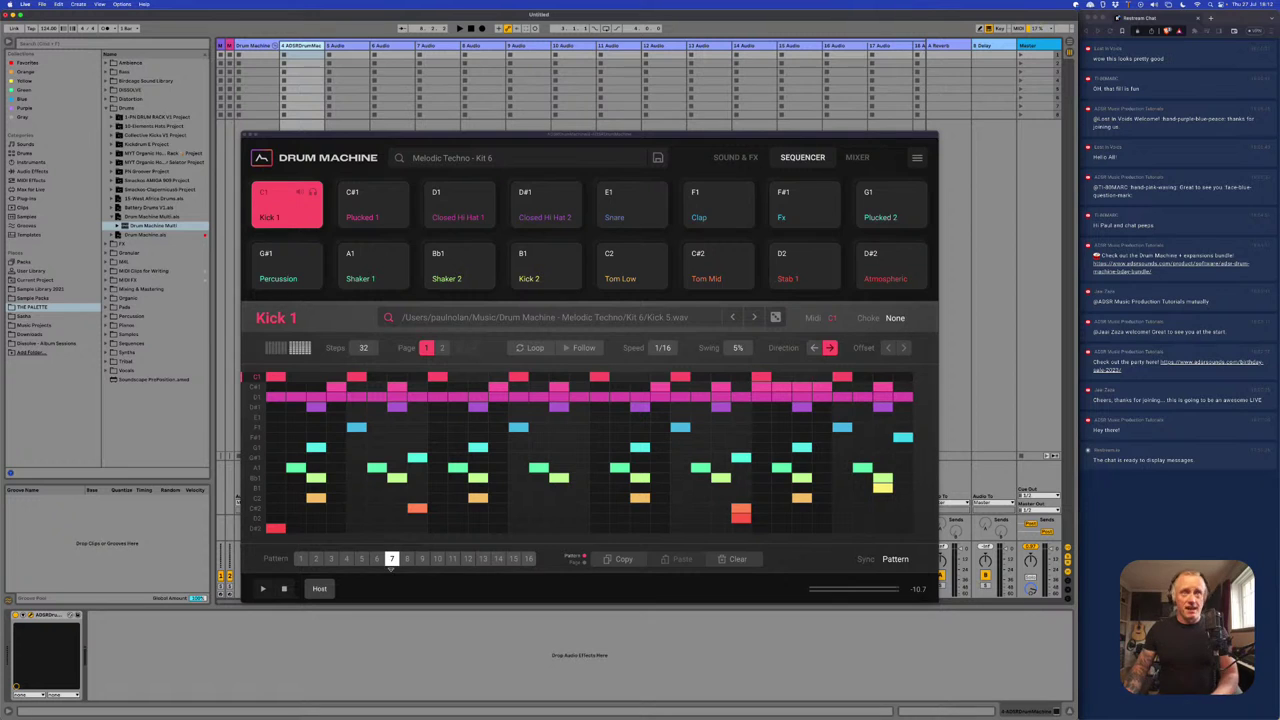
- Place sequencer pattern 7 as a MIDI clip in the Drum Machine track's first slot and reposition the plug-in window to view its notes
click(390, 559)
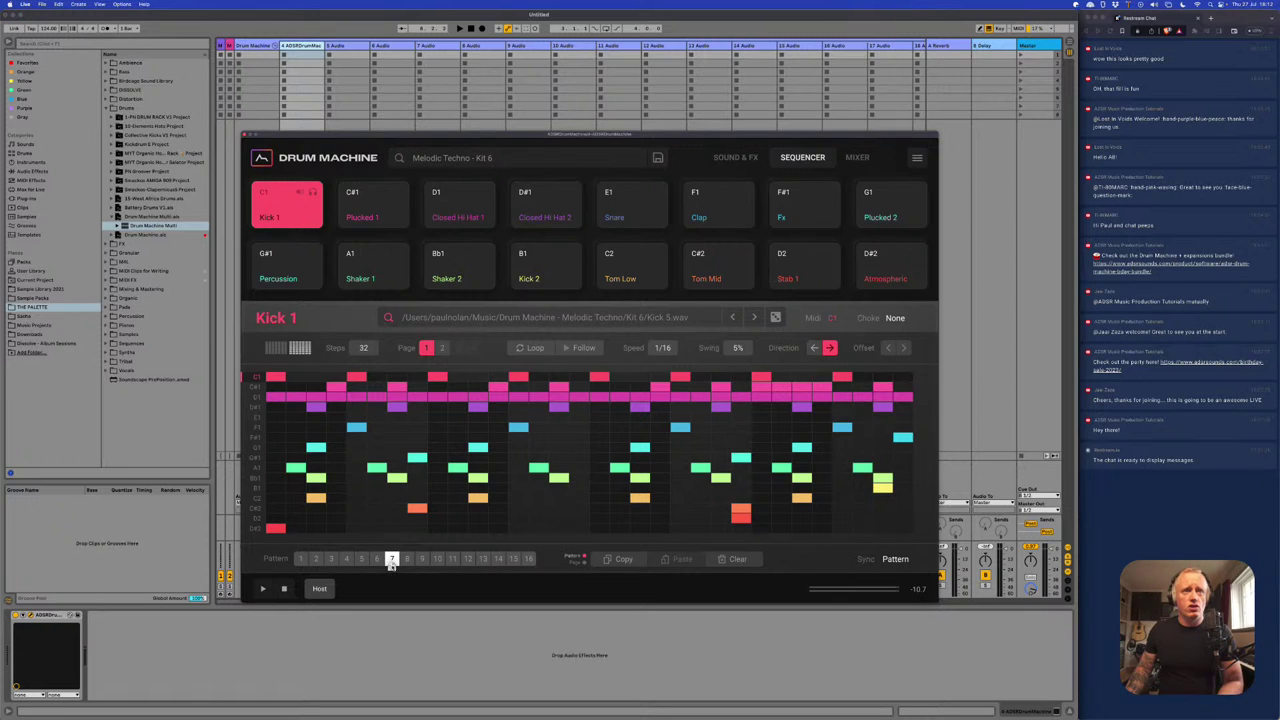
click(300, 55)
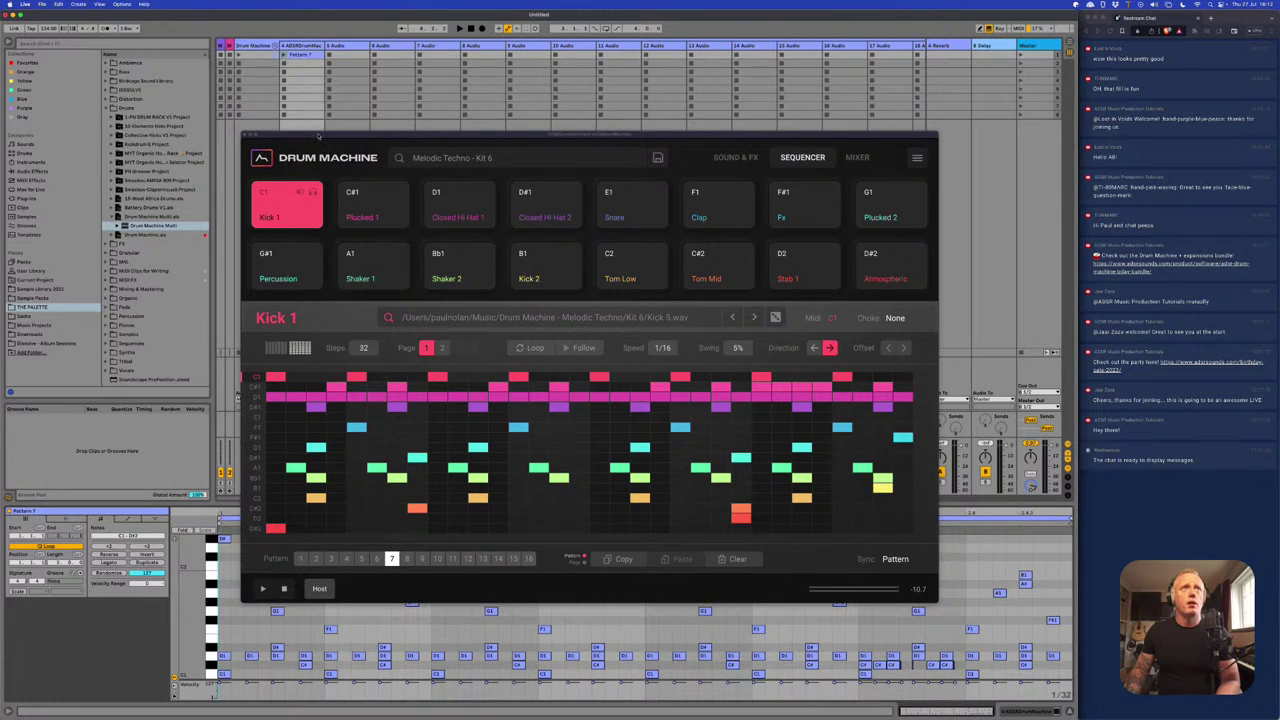
drag(318, 135, 330, 38)
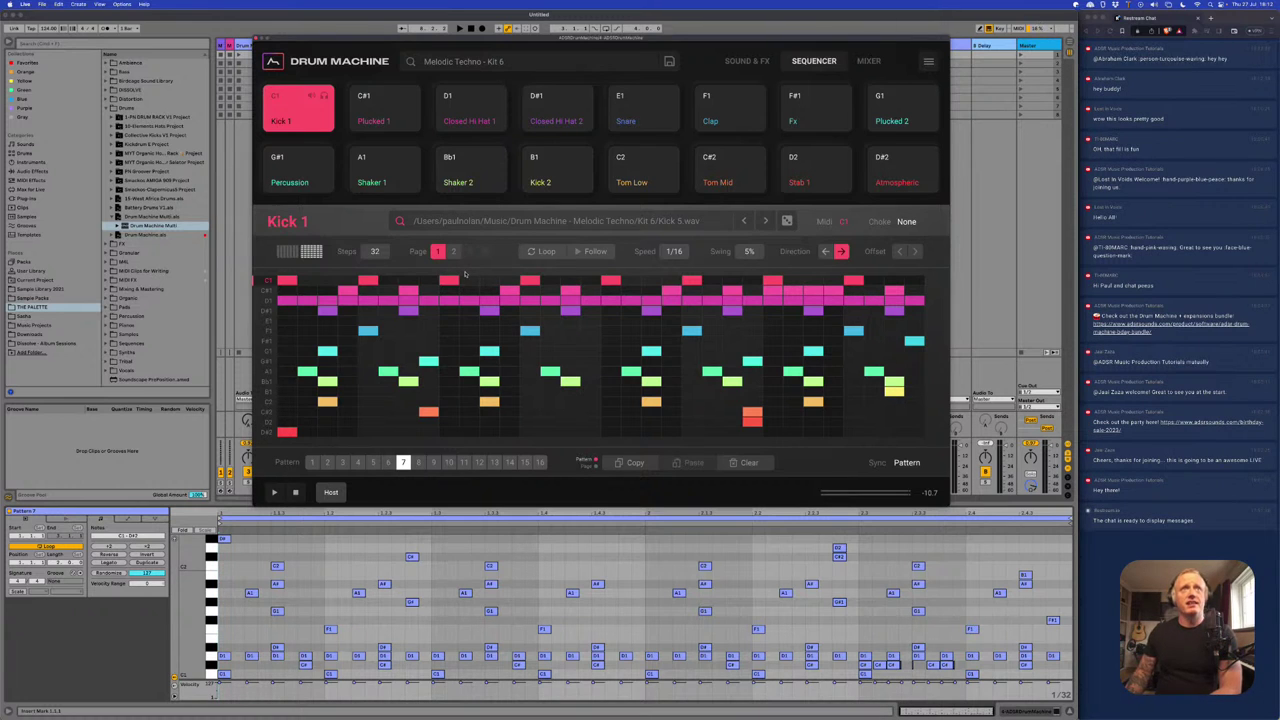
drag(436, 42, 437, 191)
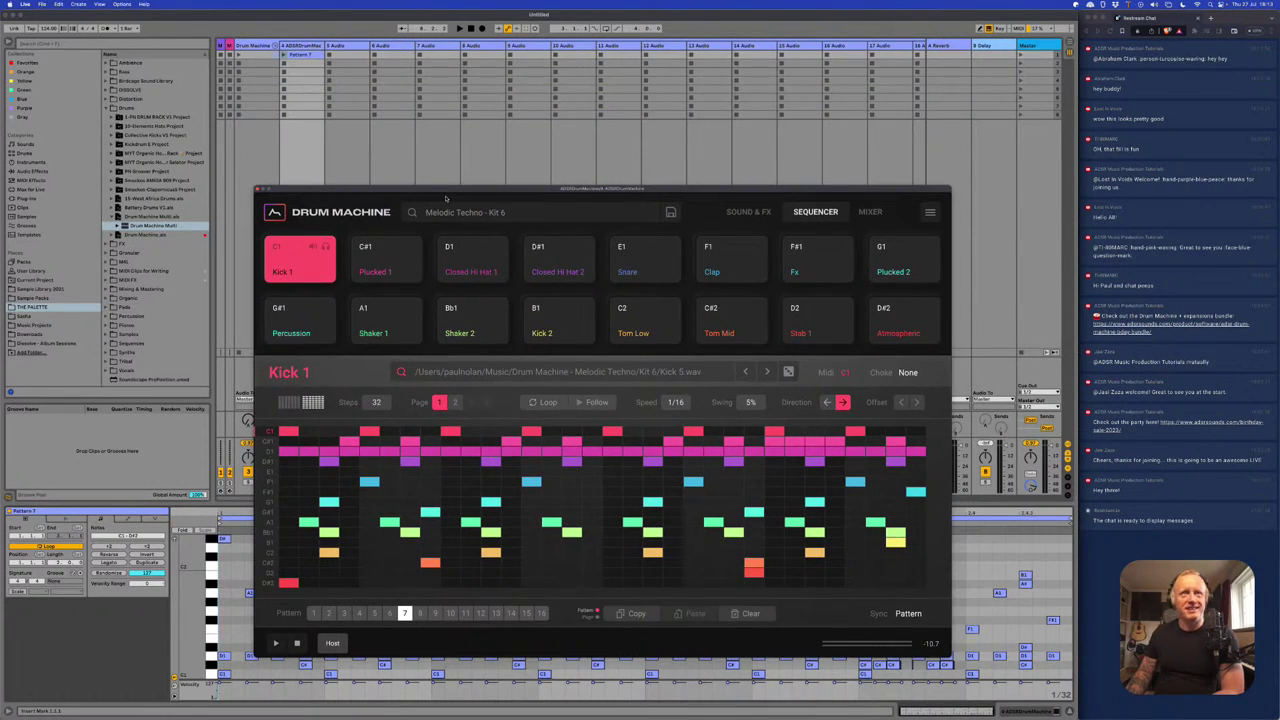
- Show the Drum Machine's Mixer page, return to Sound & FX and audition the Kick 1 pad
click(864, 214)
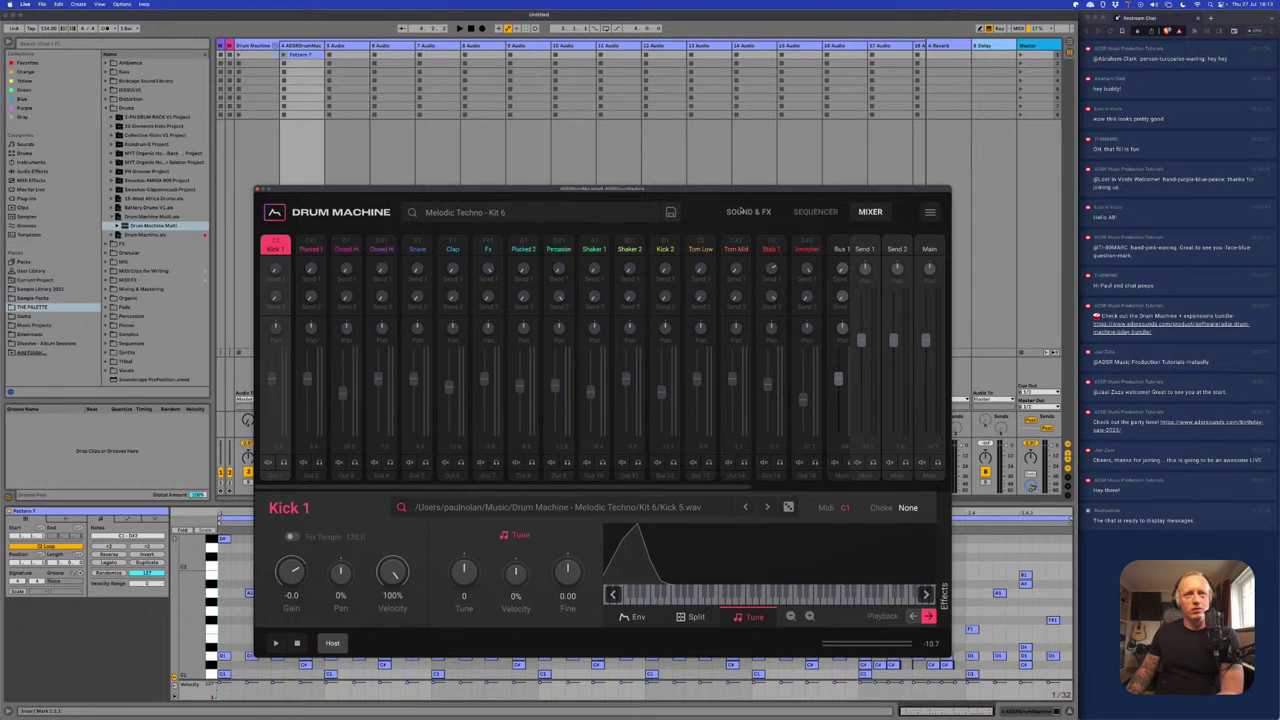
click(743, 213)
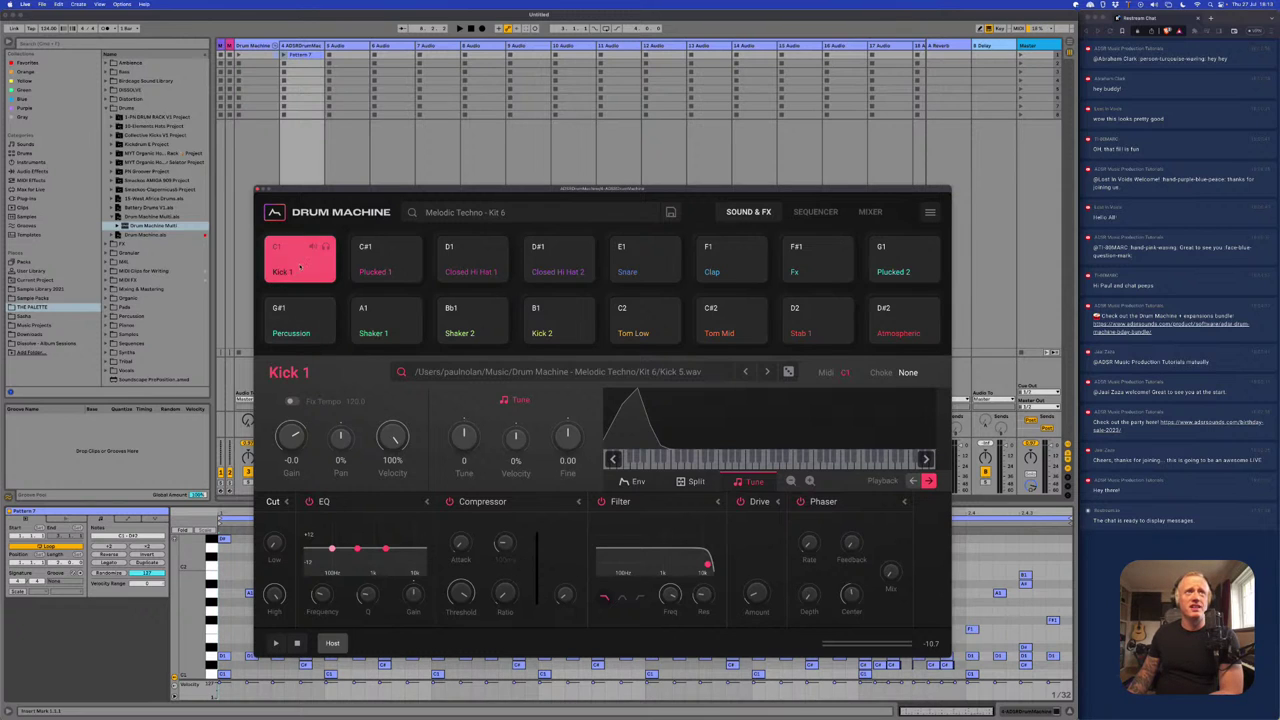
click(299, 265)
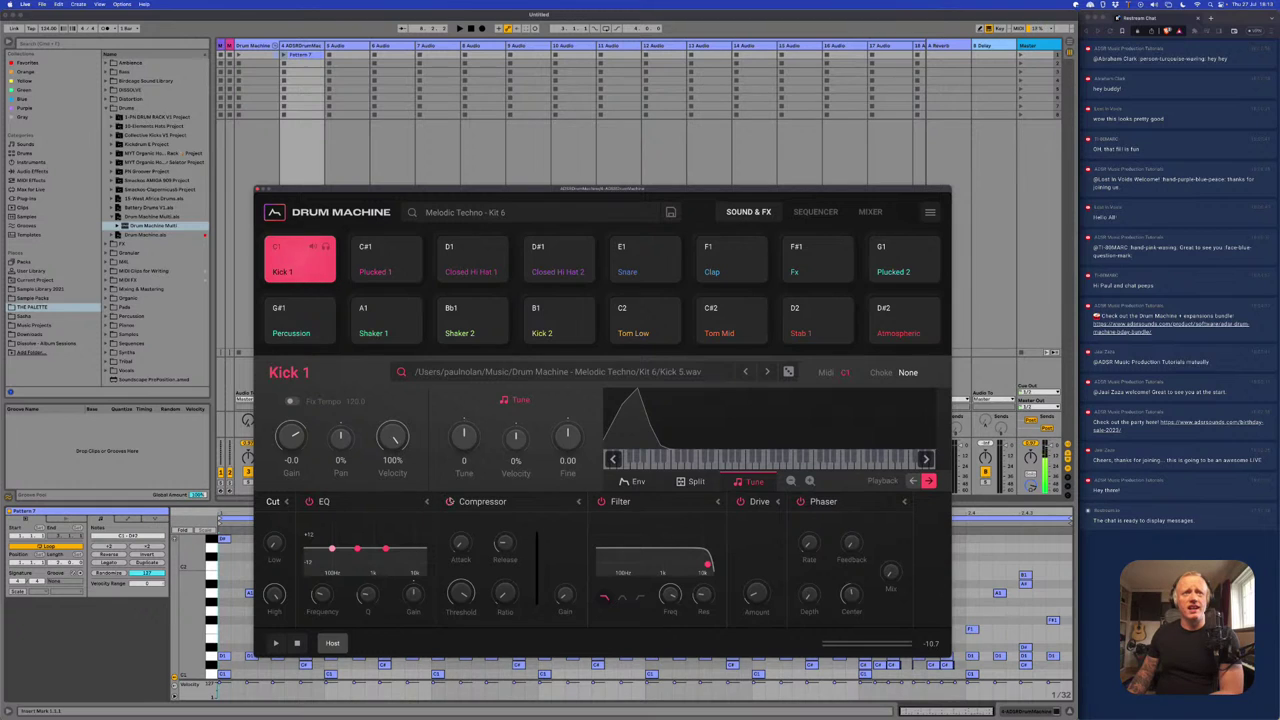
- Audition Kick 1 with its Compressor and Drive switched off, and again with both effects switched back on
click(449, 501)
click(740, 501)
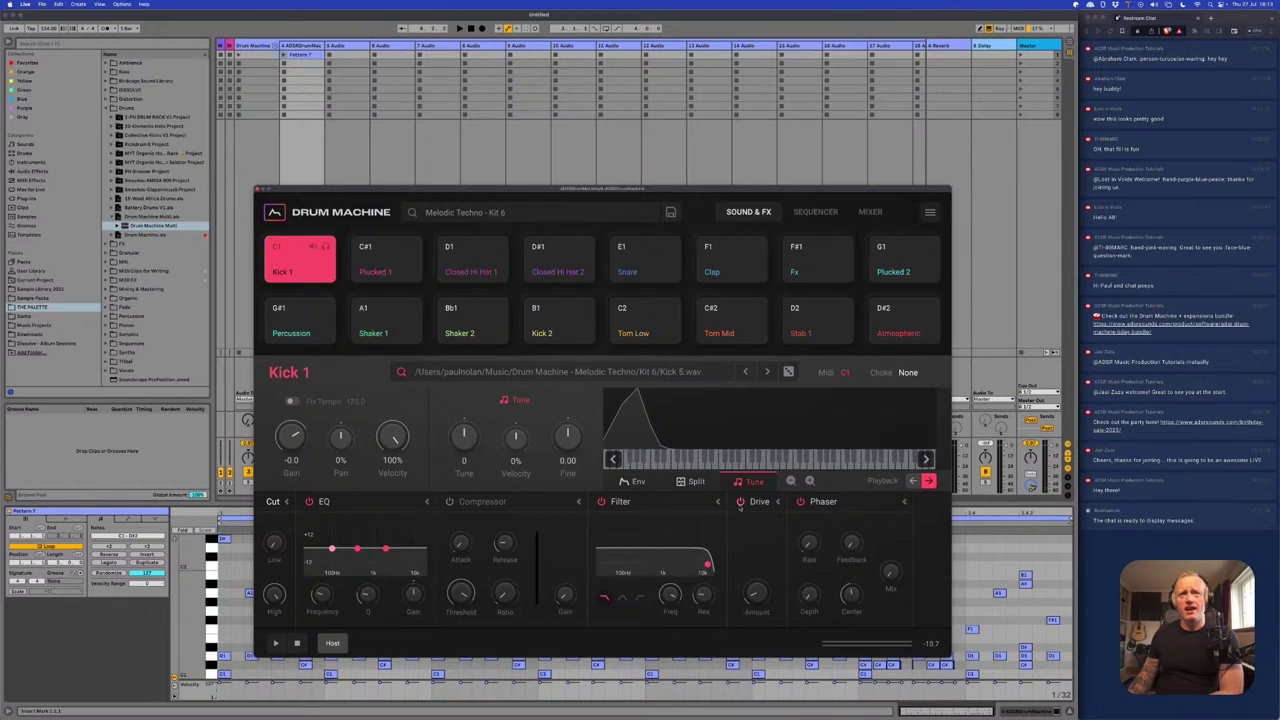
click(302, 274)
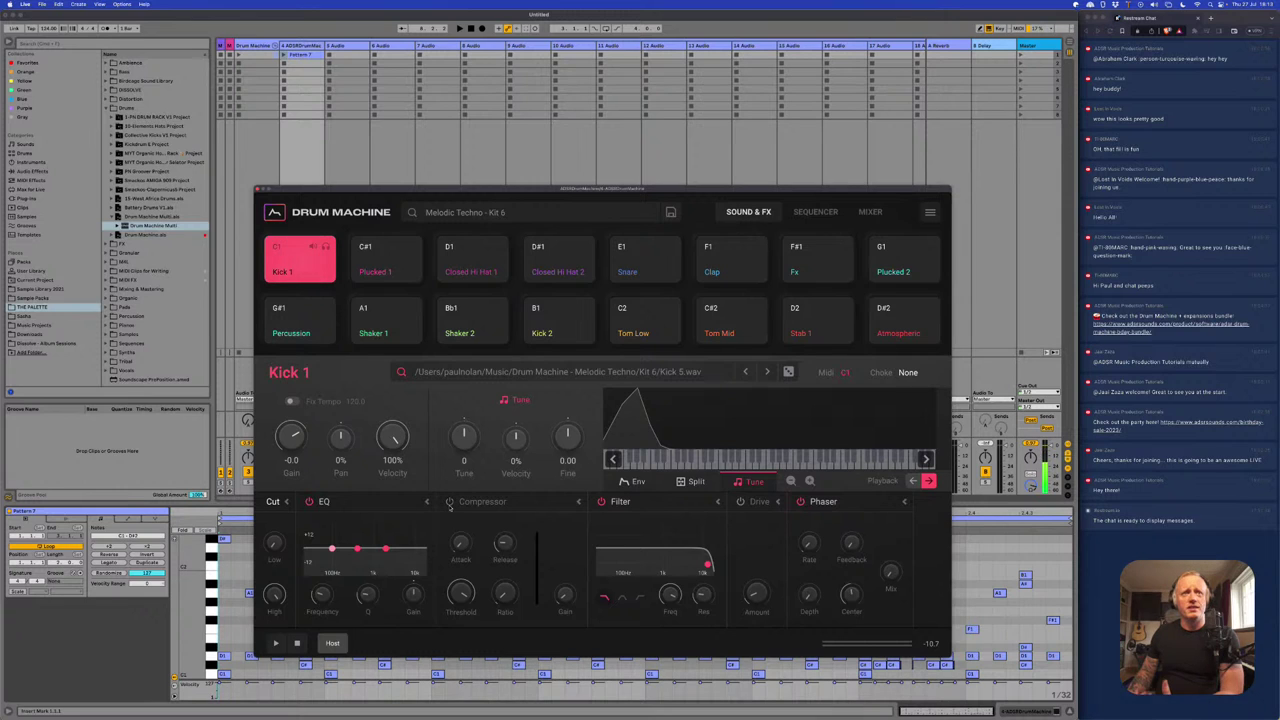
click(449, 501)
click(740, 501)
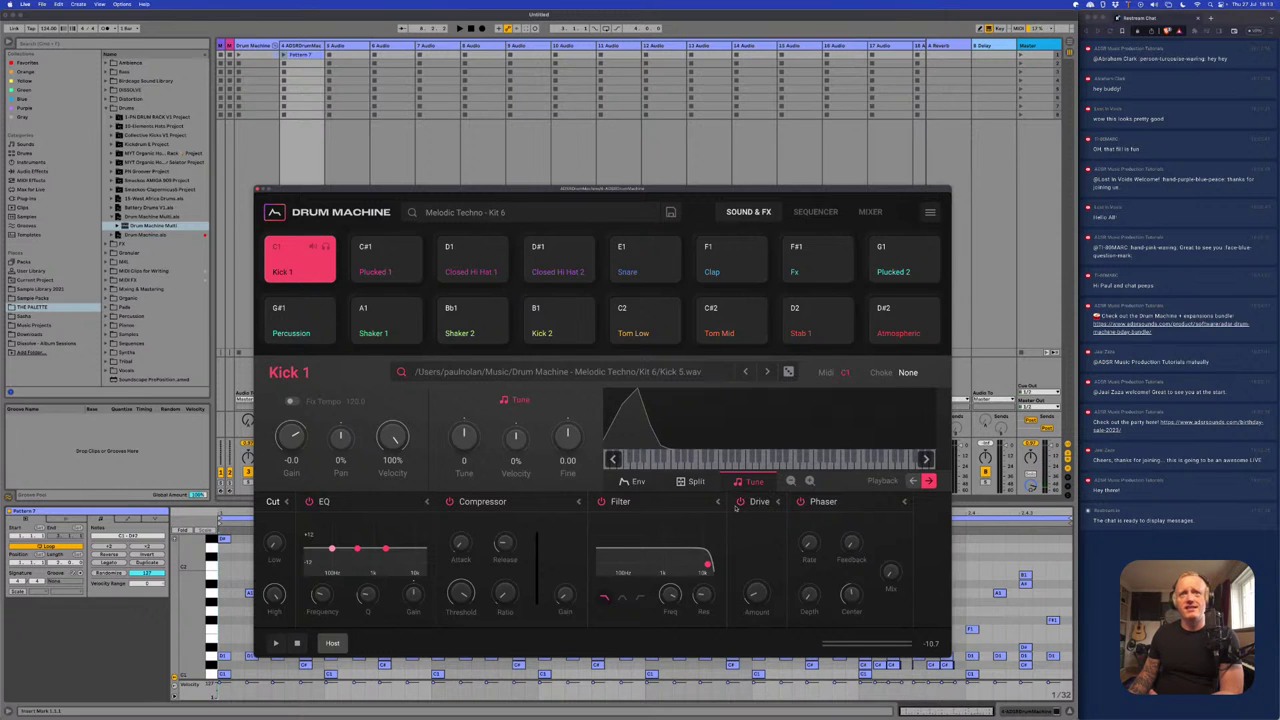
click(304, 277)
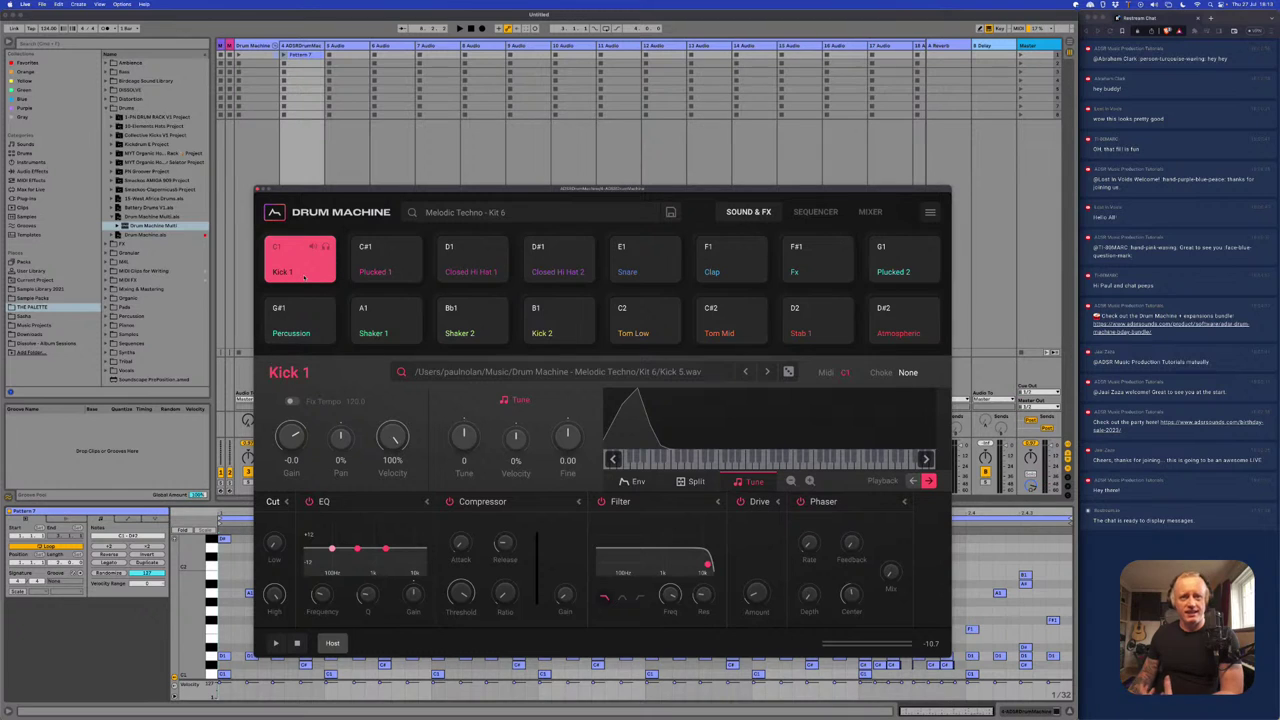
click(304, 277)
click(302, 278)
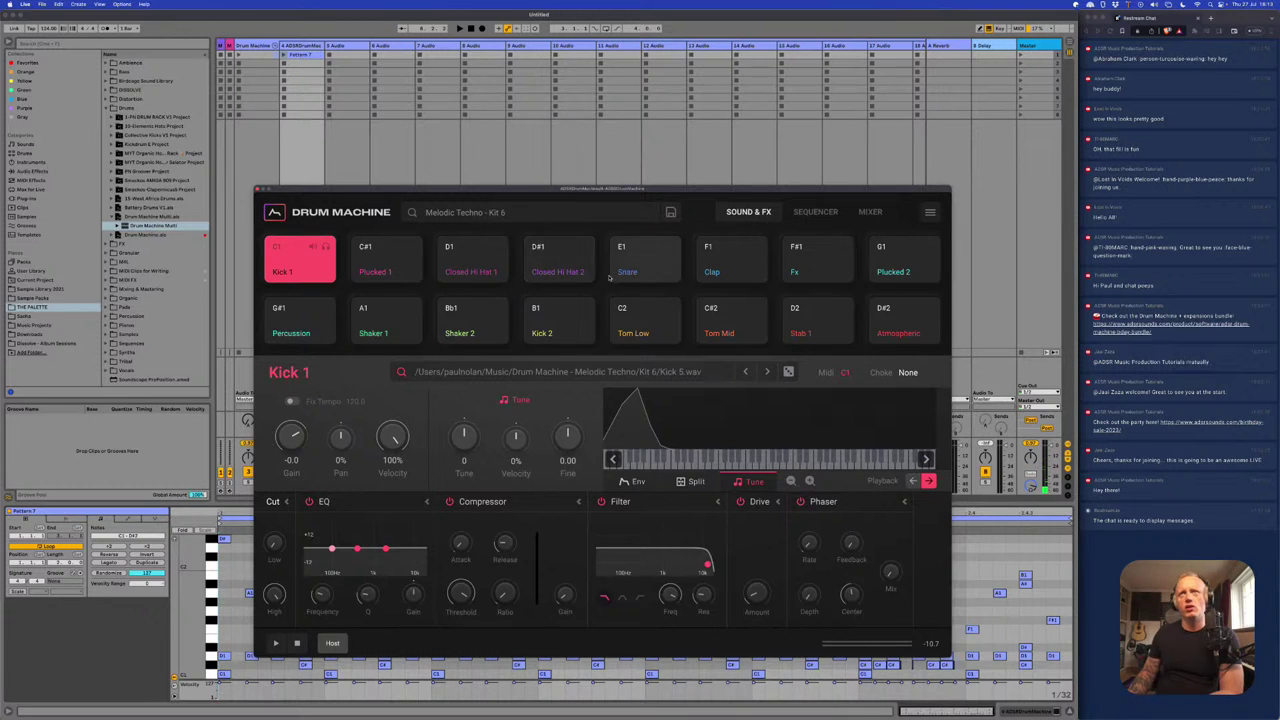
- Delete the Pattern 7 clip from the Drum Machine track and play back pattern 9 in the sequencer
click(815, 212)
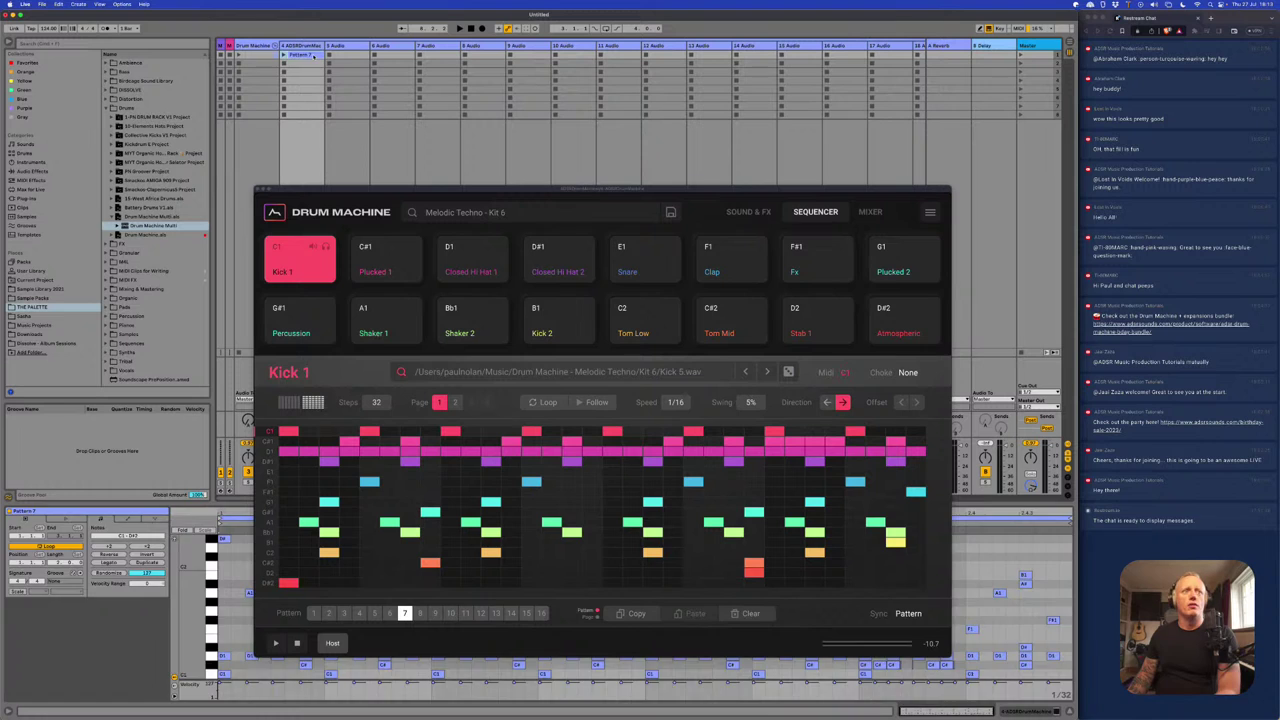
click(316, 66)
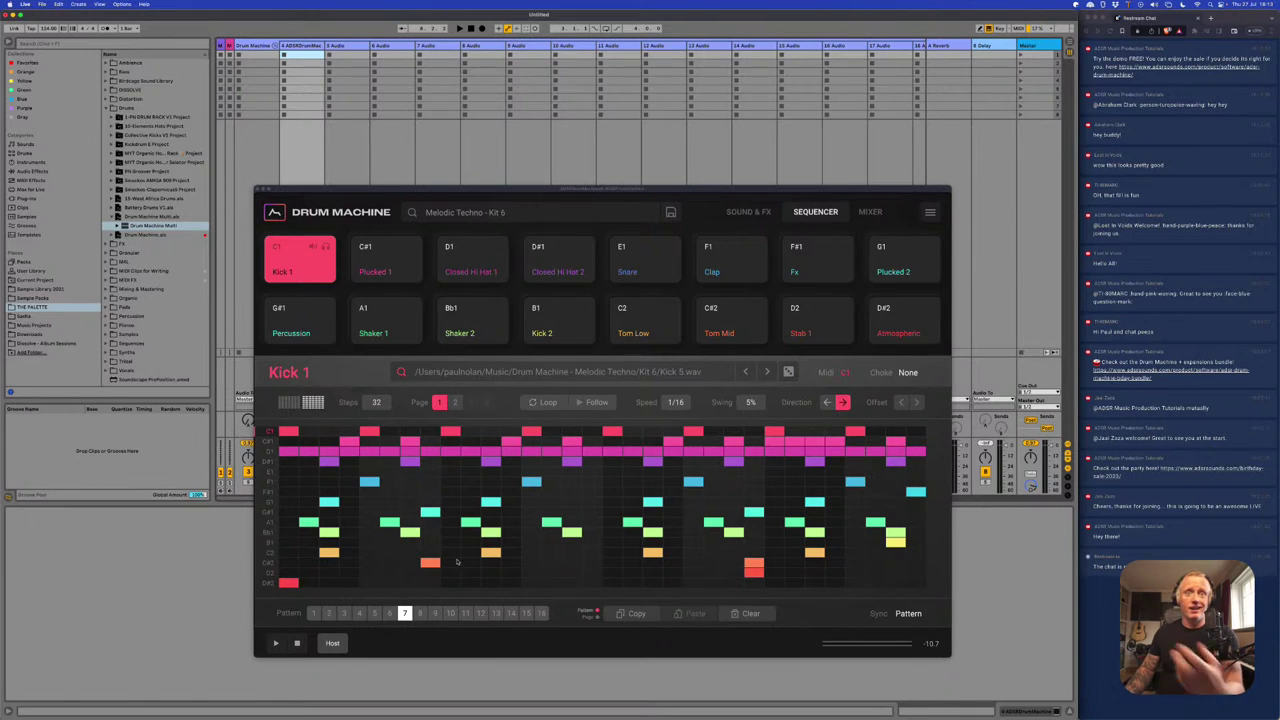
click(435, 613)
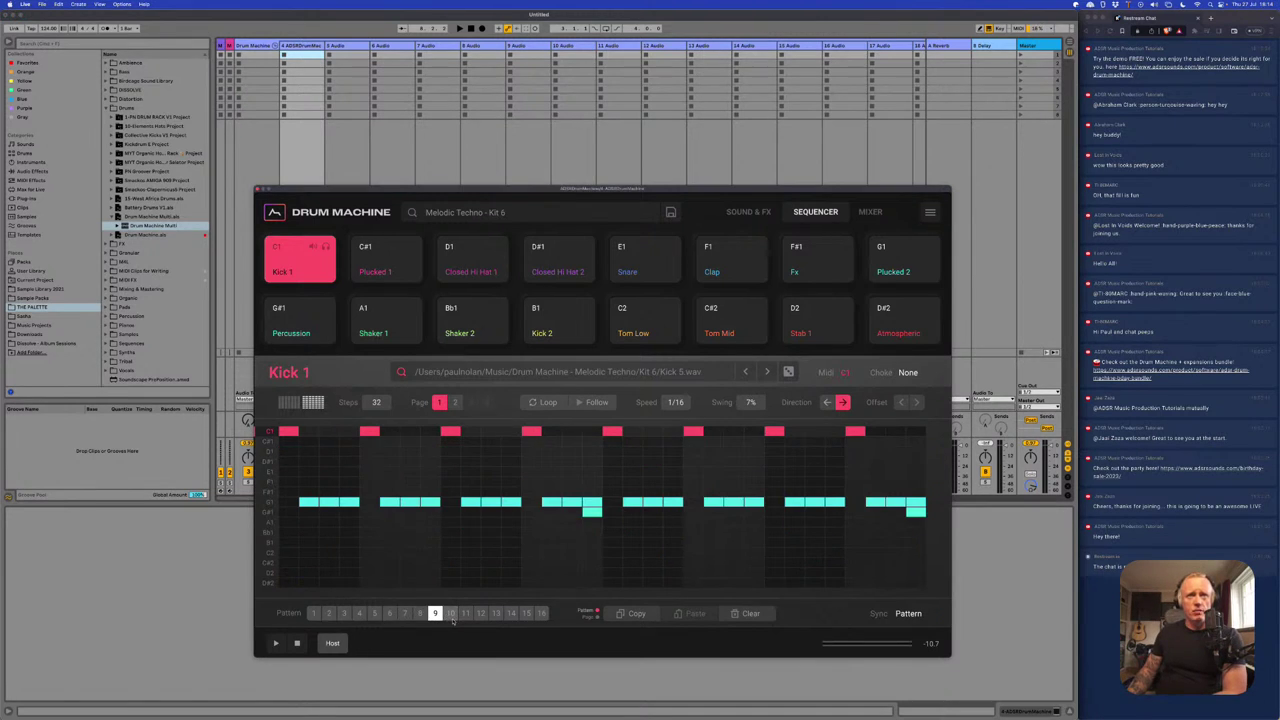
click(450, 613)
click(465, 613)
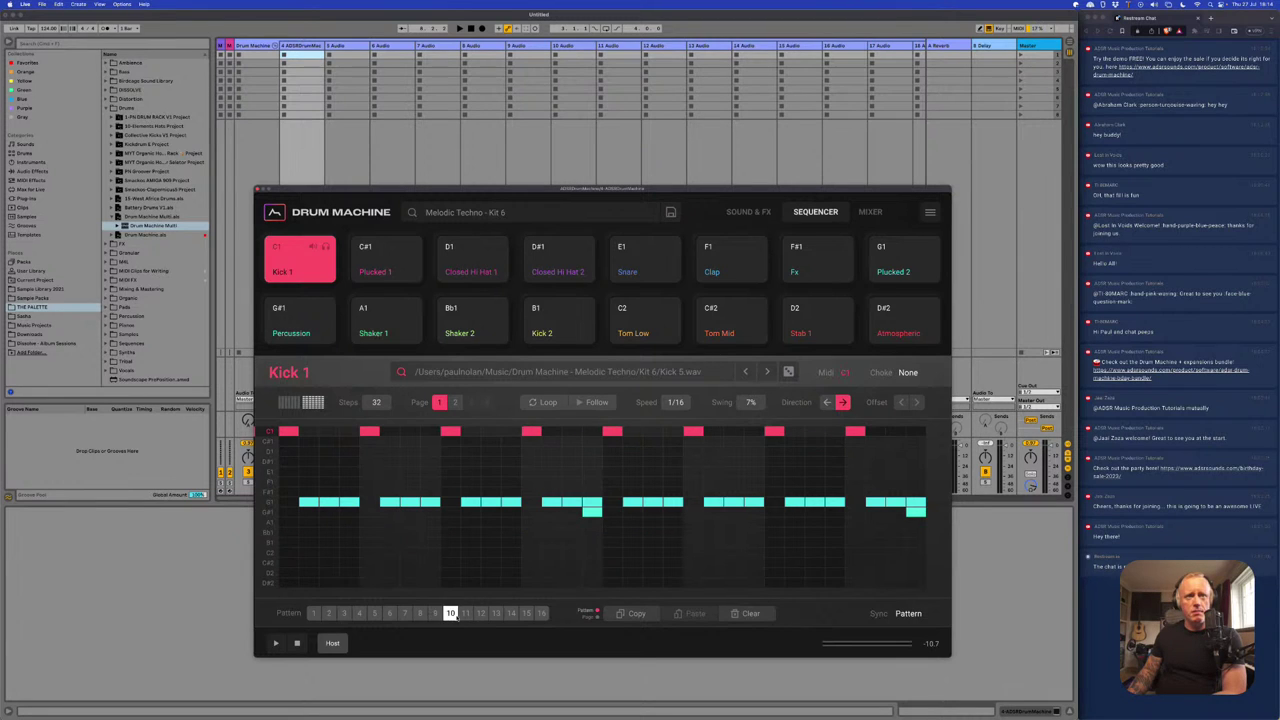
click(436, 613)
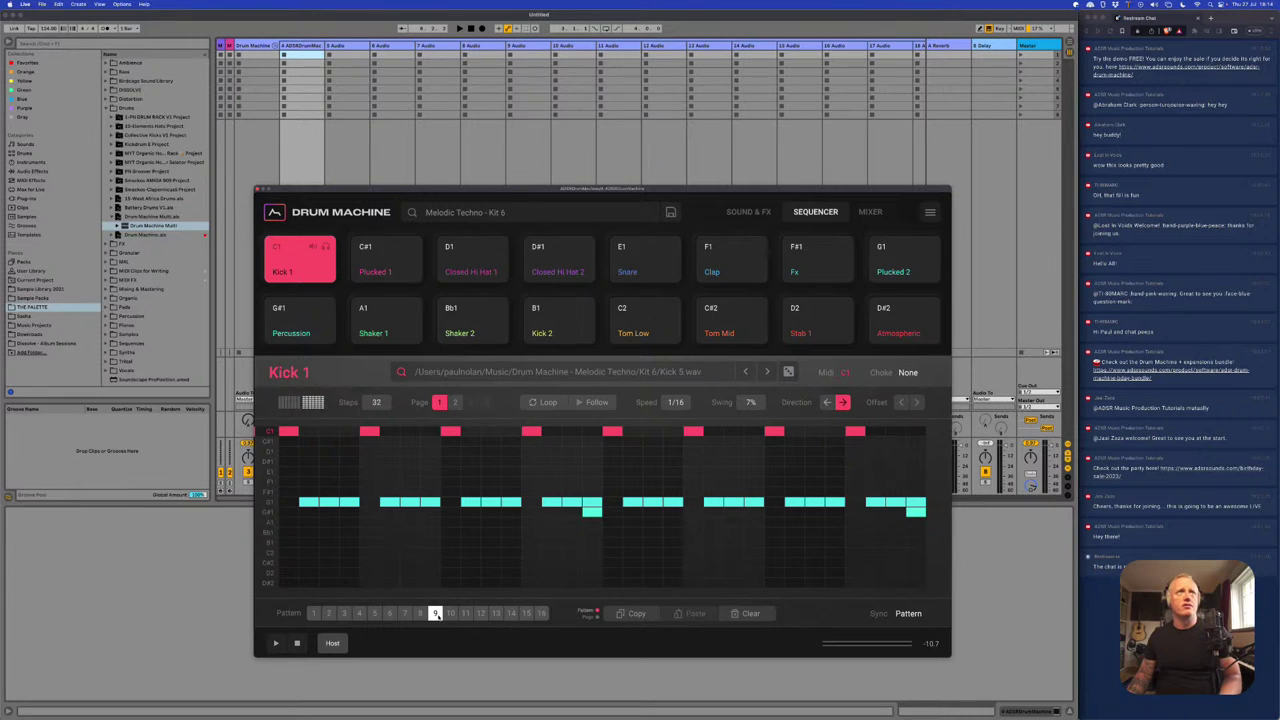
key(space)
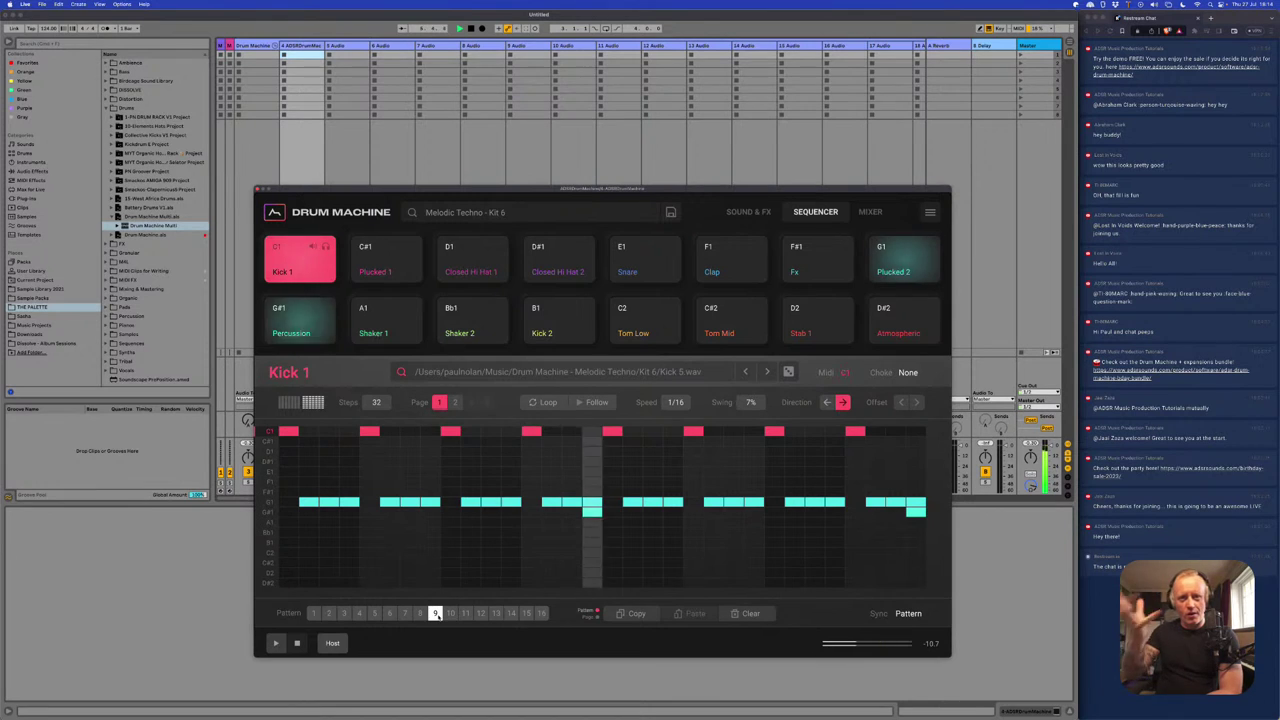
- View the Velocity lanes of Kick 1 and Plucked 2 in pattern 9, stop playback and return to the full pattern grid
click(288, 402)
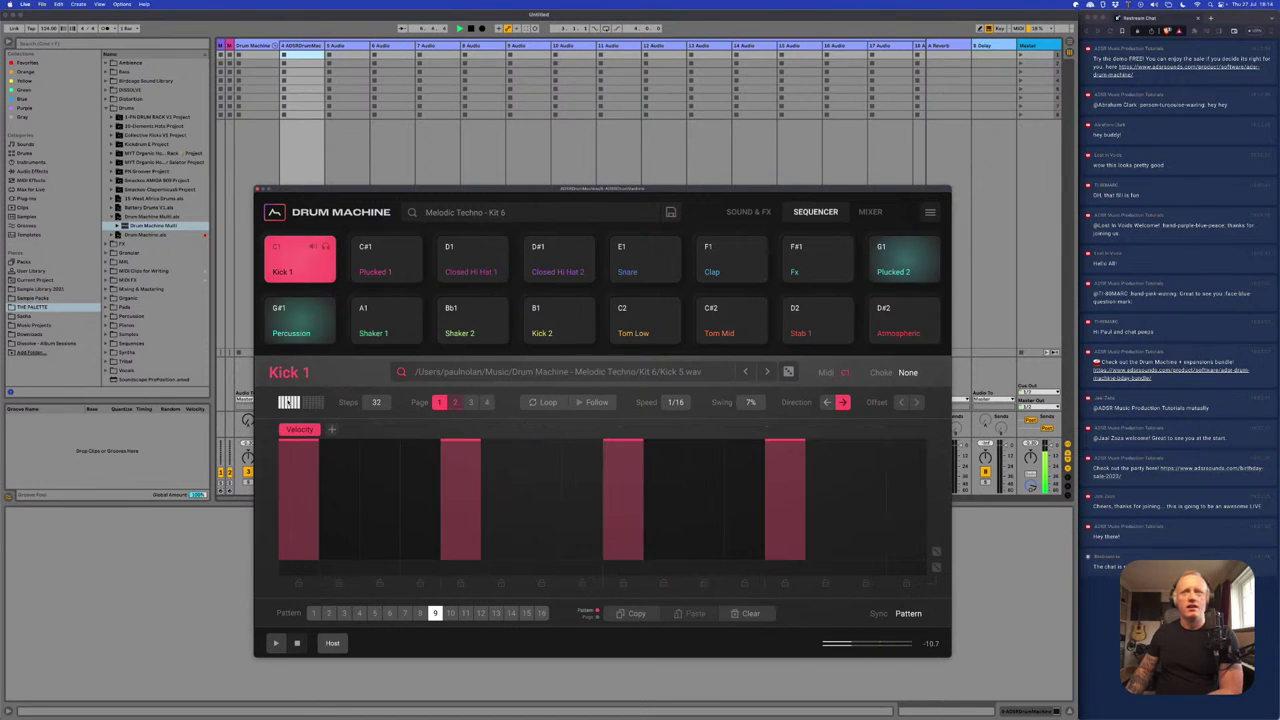
click(904, 258)
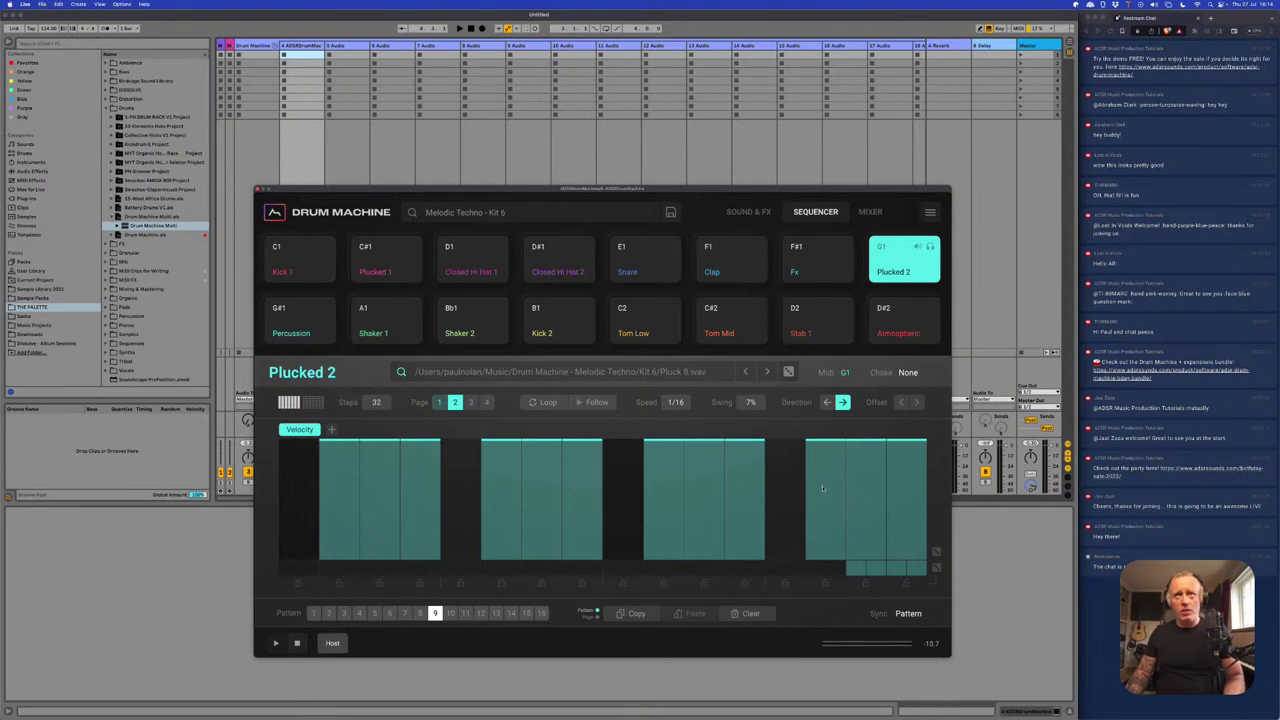
key(space)
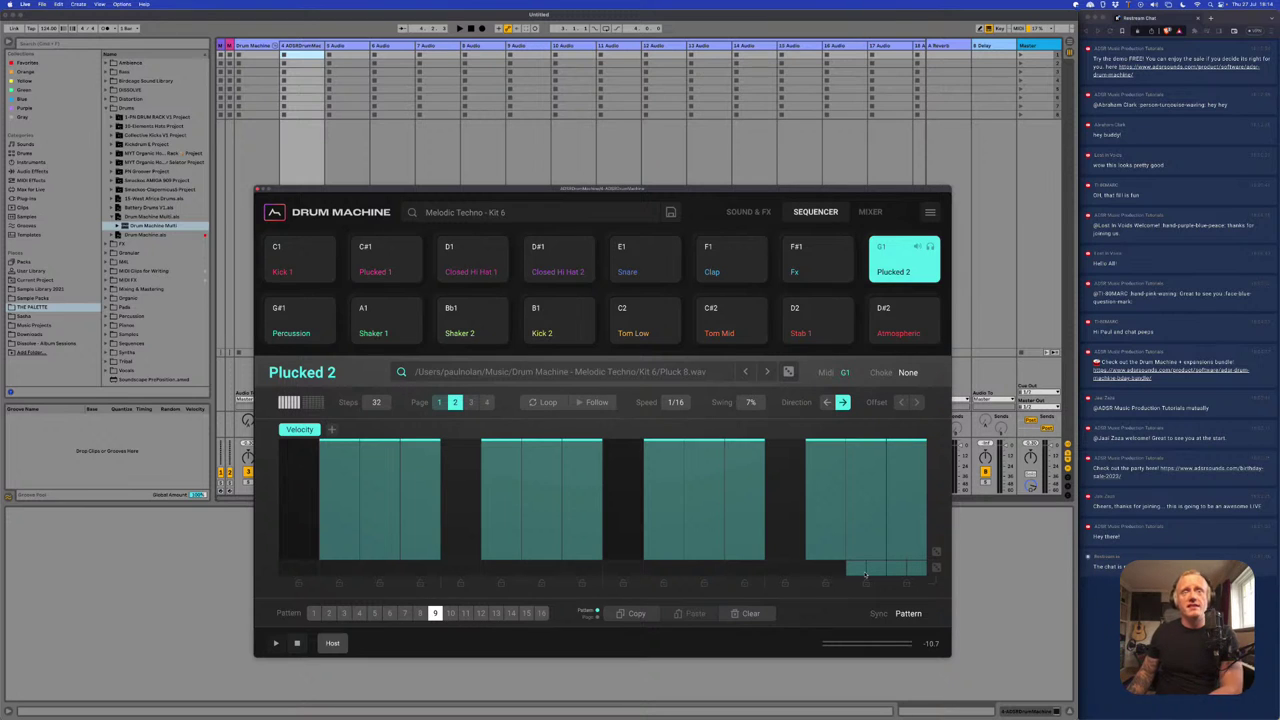
click(313, 402)
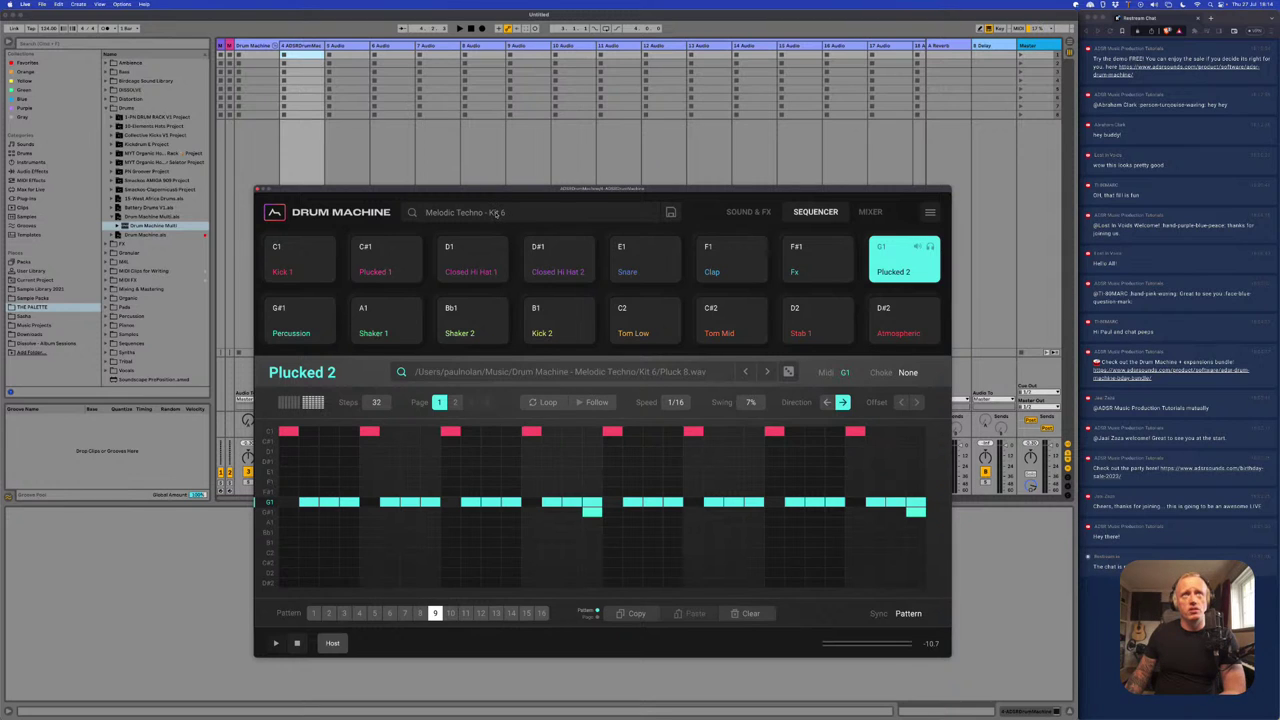
- Open the sample browser for Plucked 2, turn off Auto Load and preview Pluck 6.wav and Pluck 8.wav from Kit 6
click(472, 379)
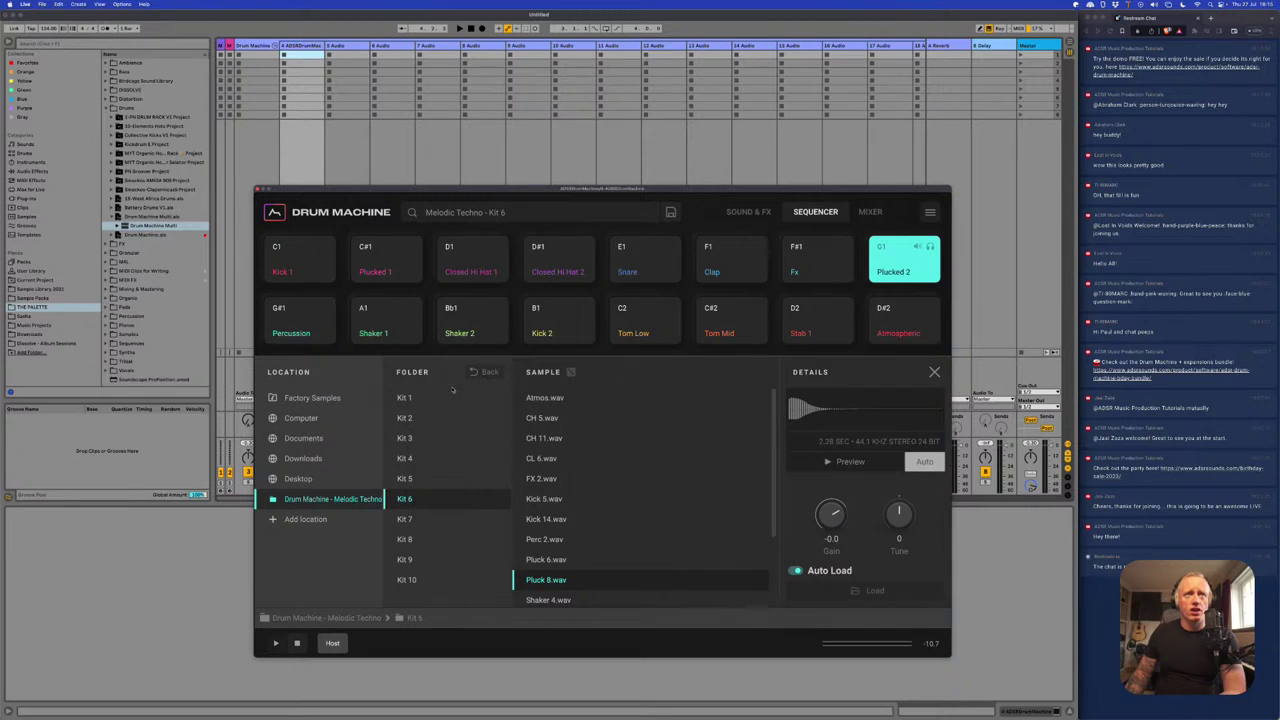
scroll(542, 475, down, 3)
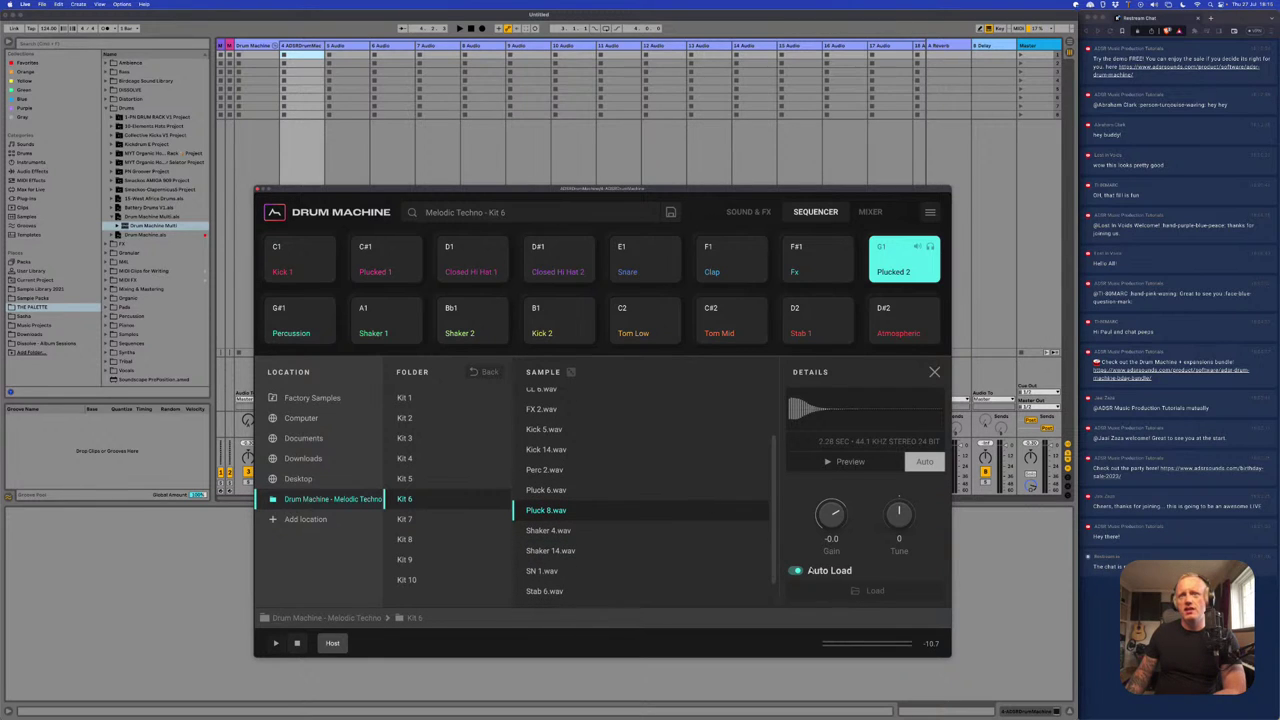
click(796, 571)
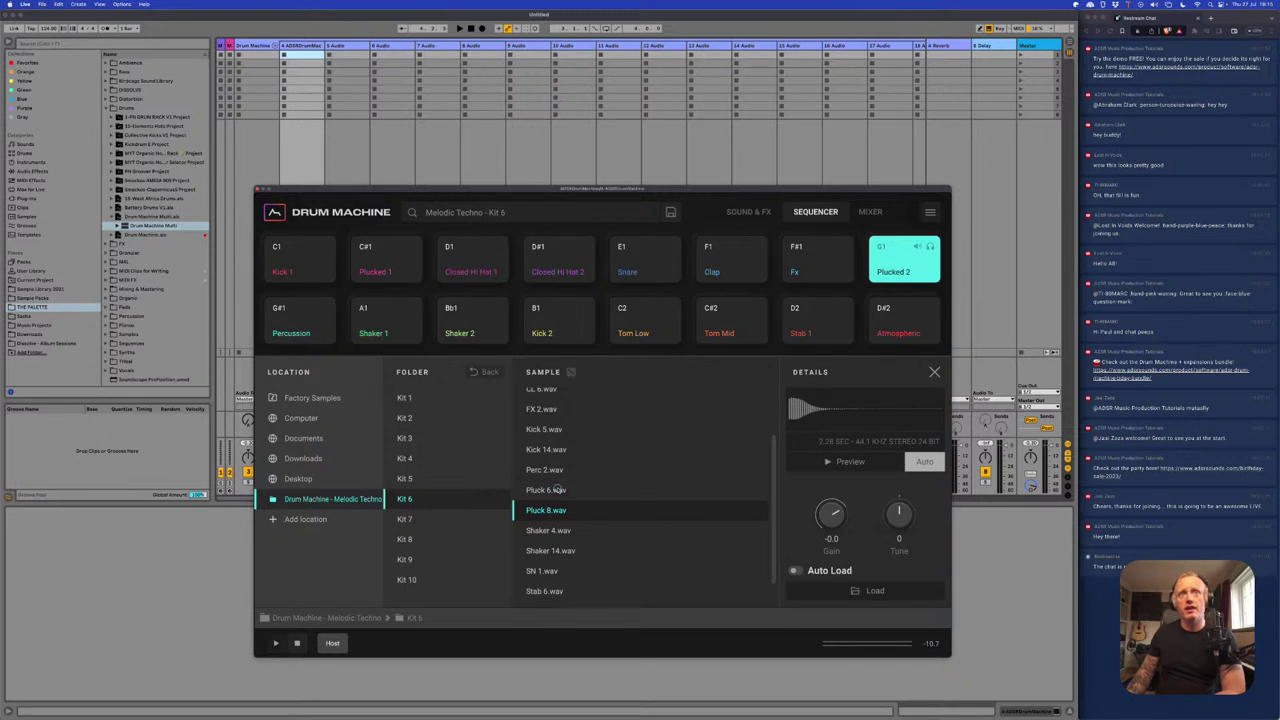
click(557, 491)
click(559, 512)
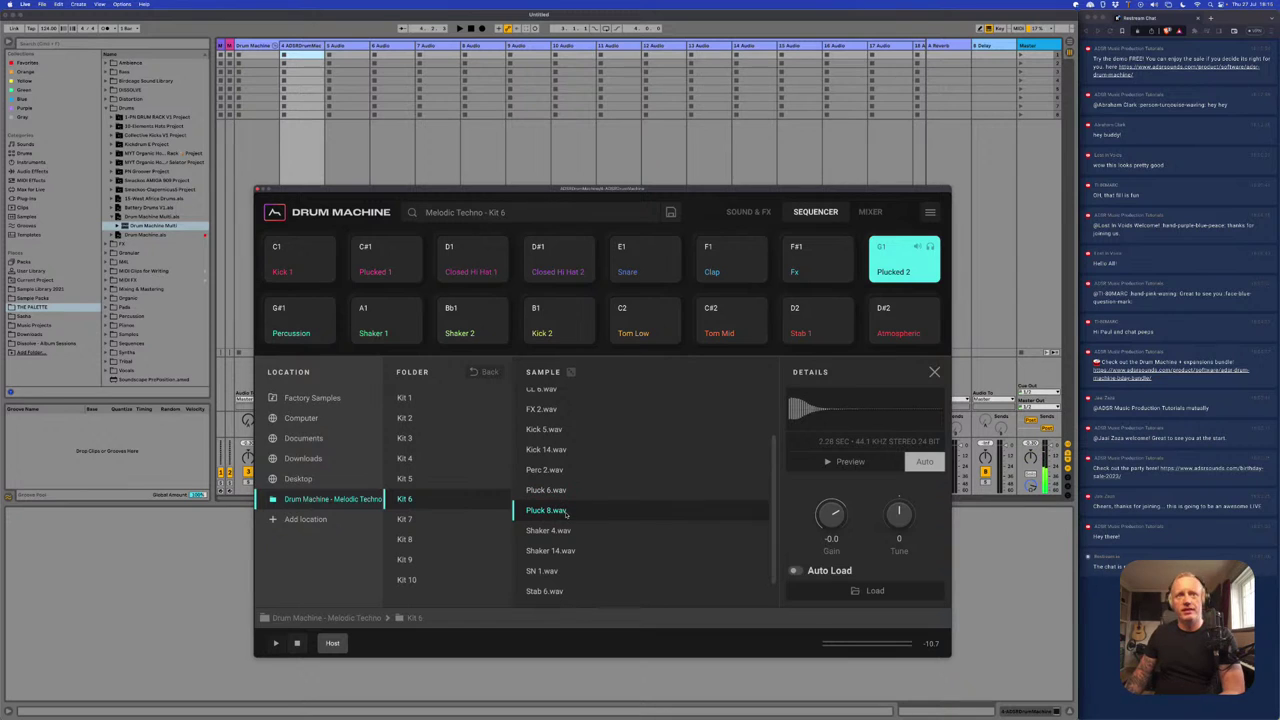
click(557, 491)
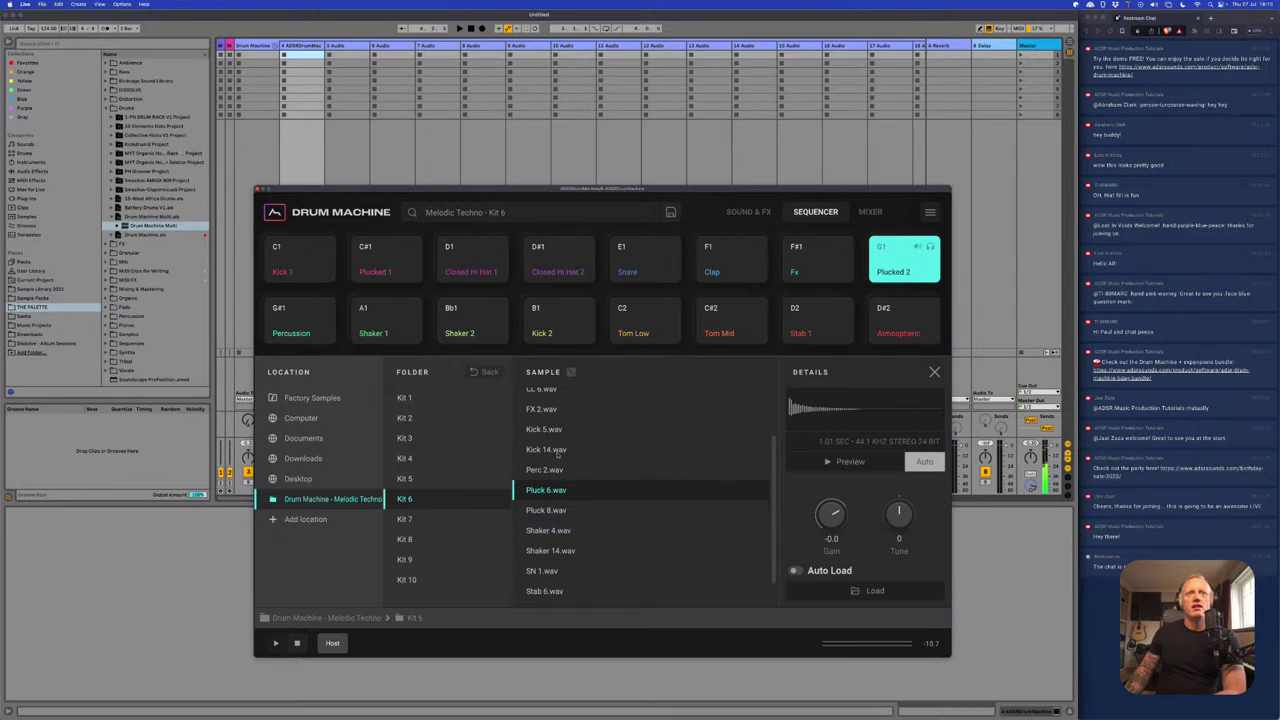
- Look through the Kit 6 samples and preview Pluck 4.wav, Pluck 5.wav, Pluck 7.wav and Bass 6.wav from Kit 5
scroll(557, 487, up, 3)
scroll(557, 516, down, 5)
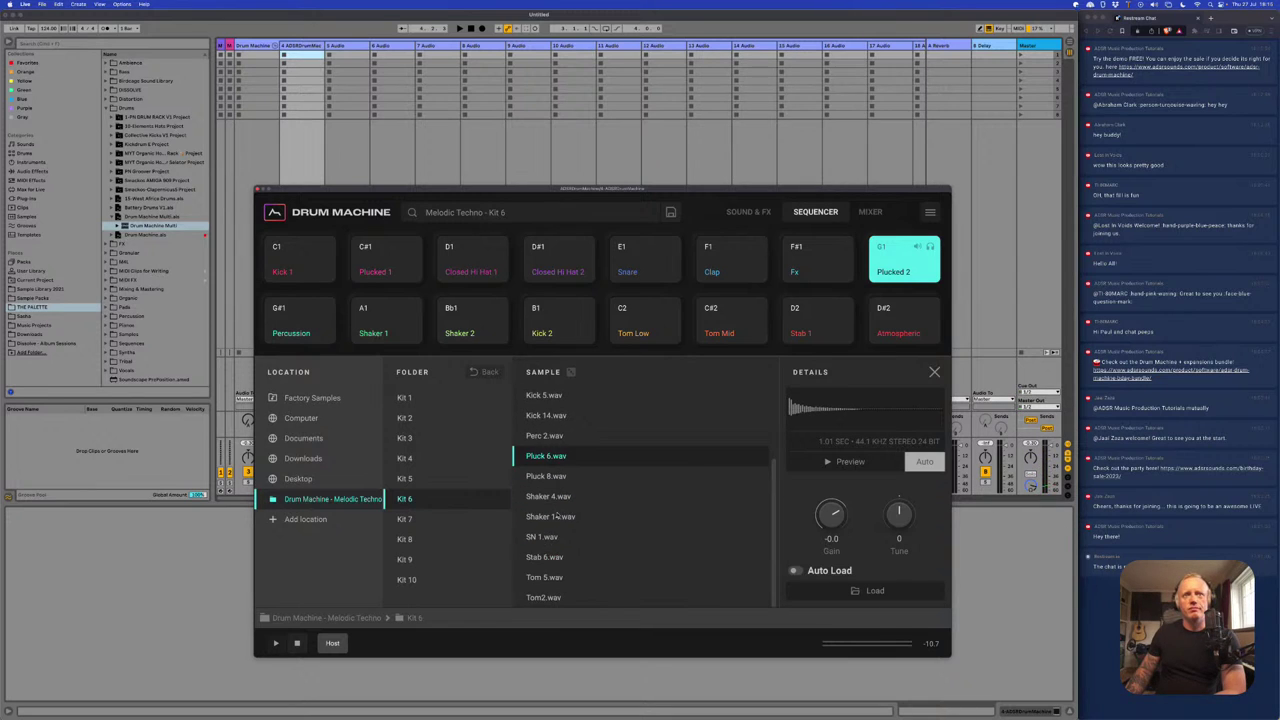
scroll(560, 478, up, 3)
scroll(560, 478, up, 2)
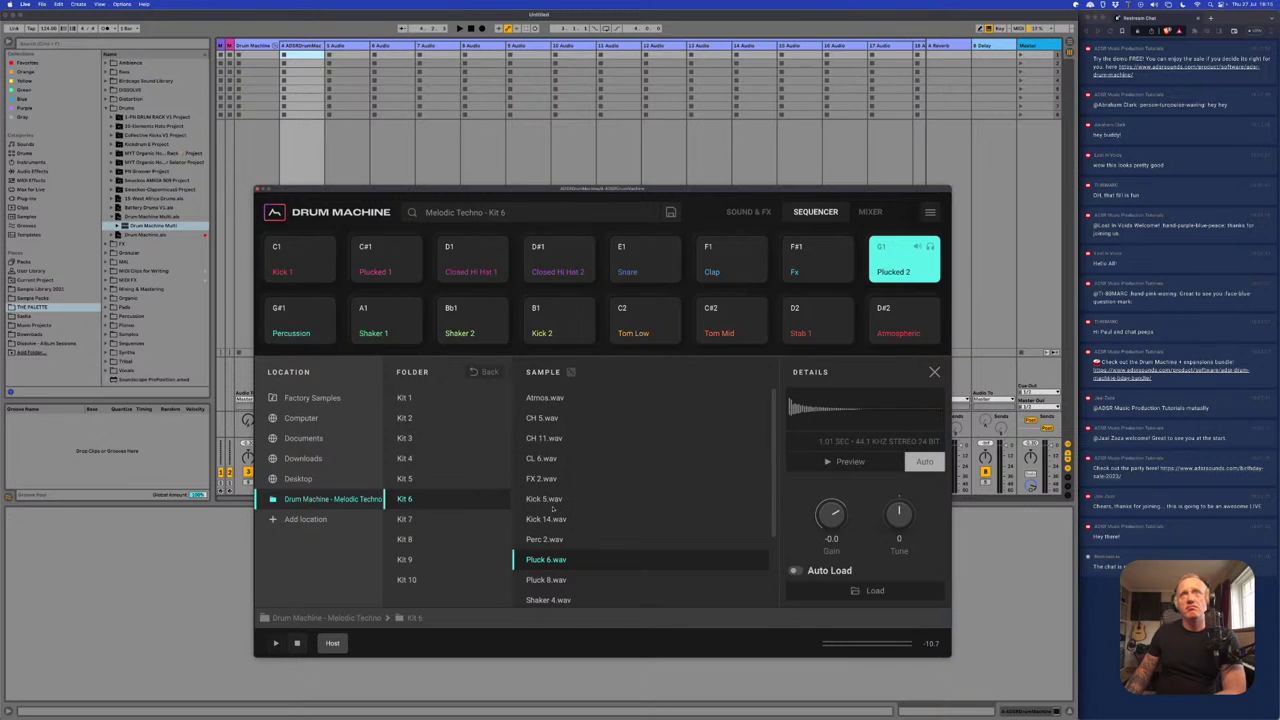
click(455, 481)
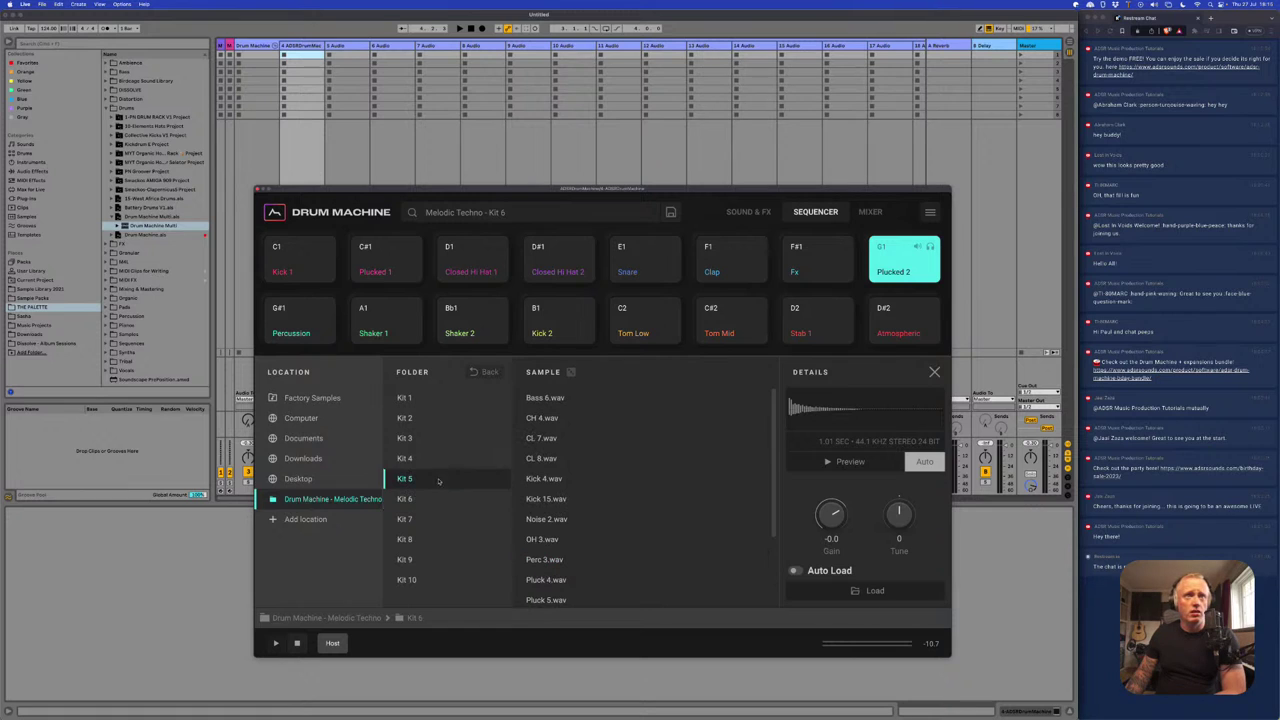
click(550, 579)
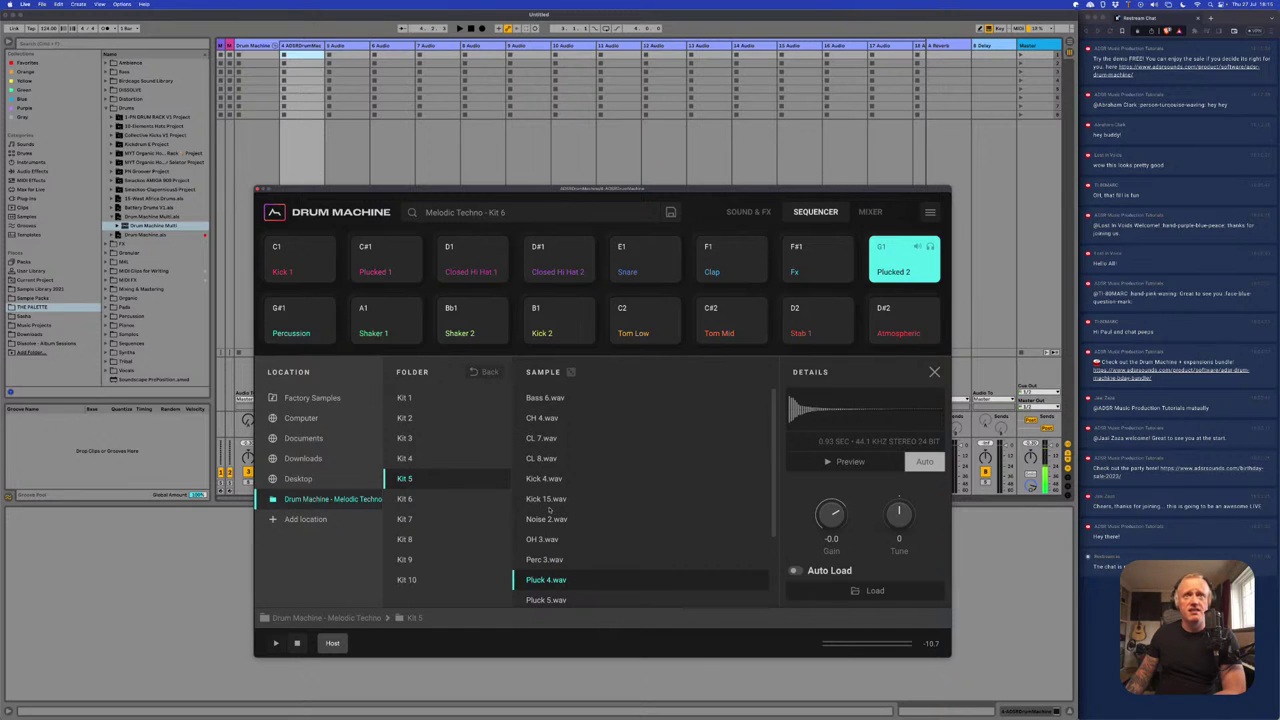
scroll(549, 512, down, 3)
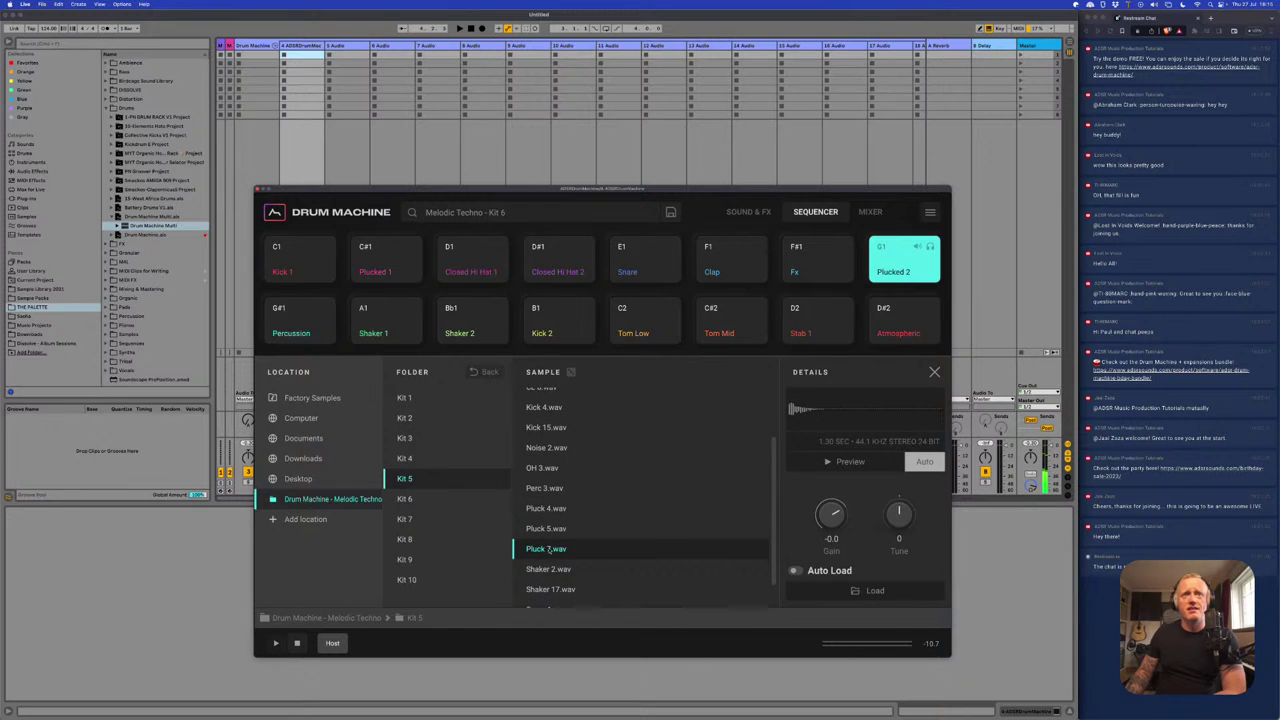
click(550, 529)
click(550, 548)
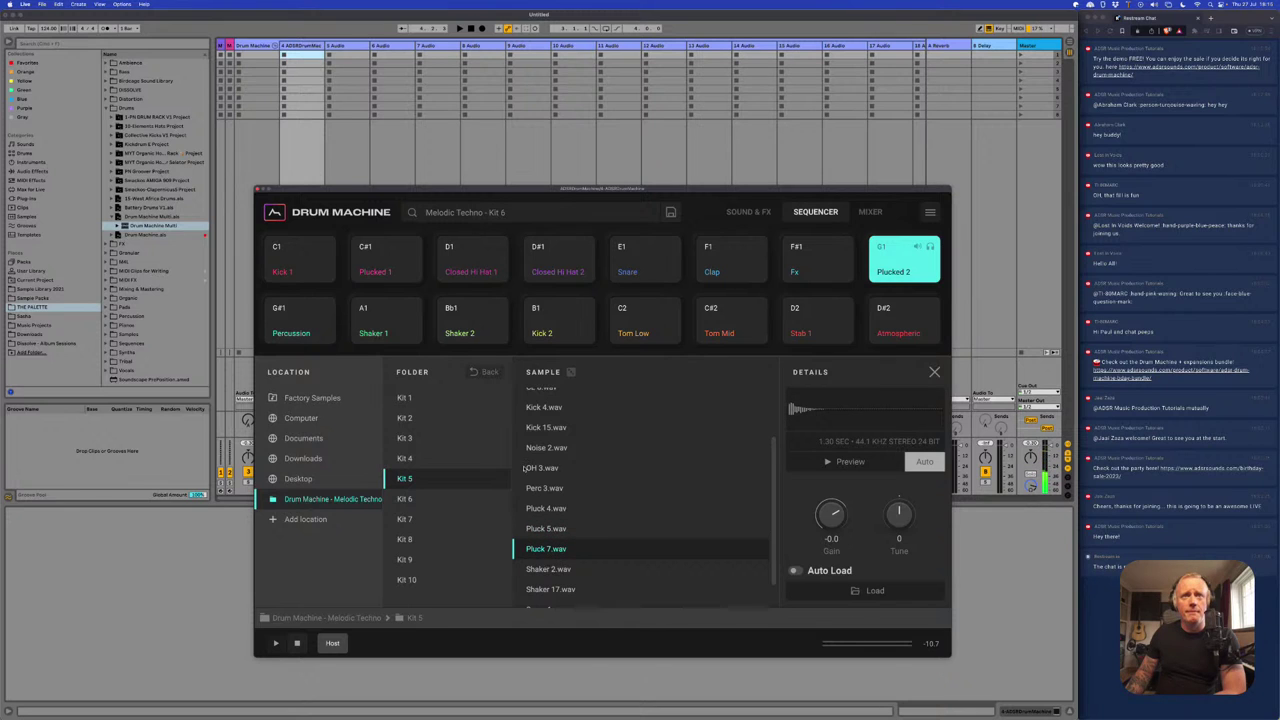
scroll(541, 465, up, 3)
click(539, 399)
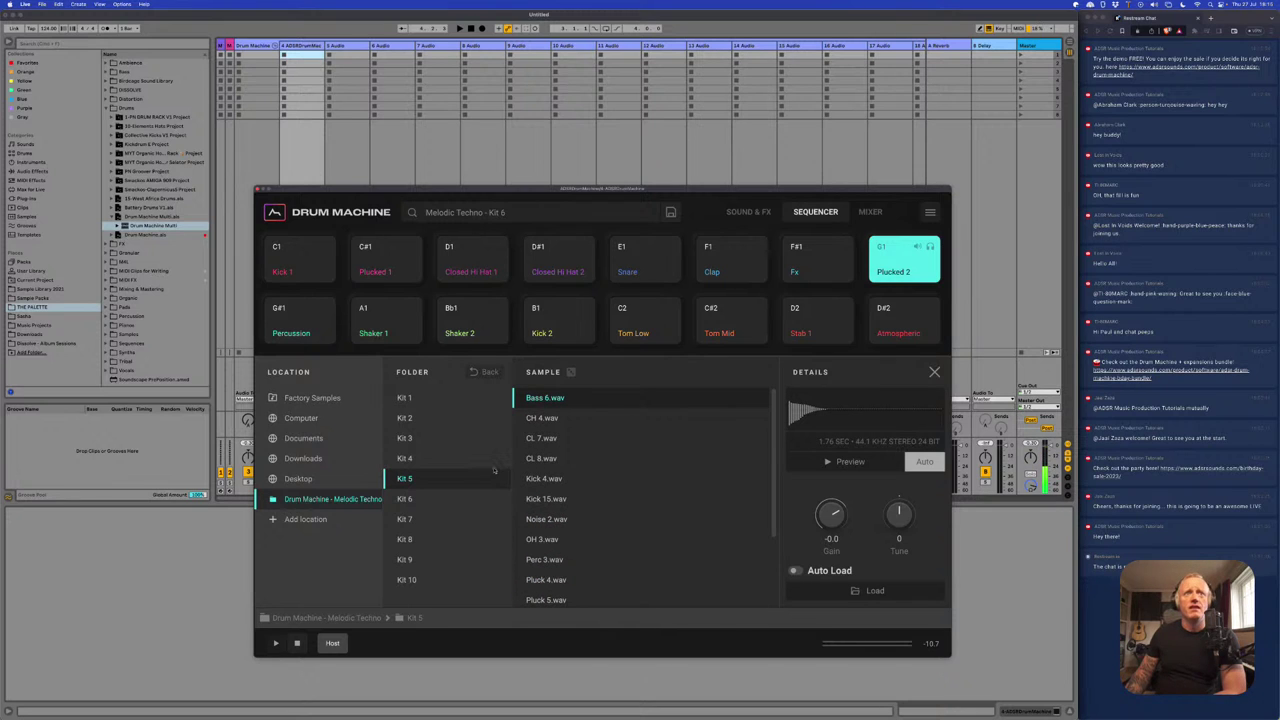
- Preview CH 10.wav, CL 2.wav, Noise 7.wav, Shaker 18.wav, Stab 12.wav and Stab 7.wav from Kit 4
click(410, 458)
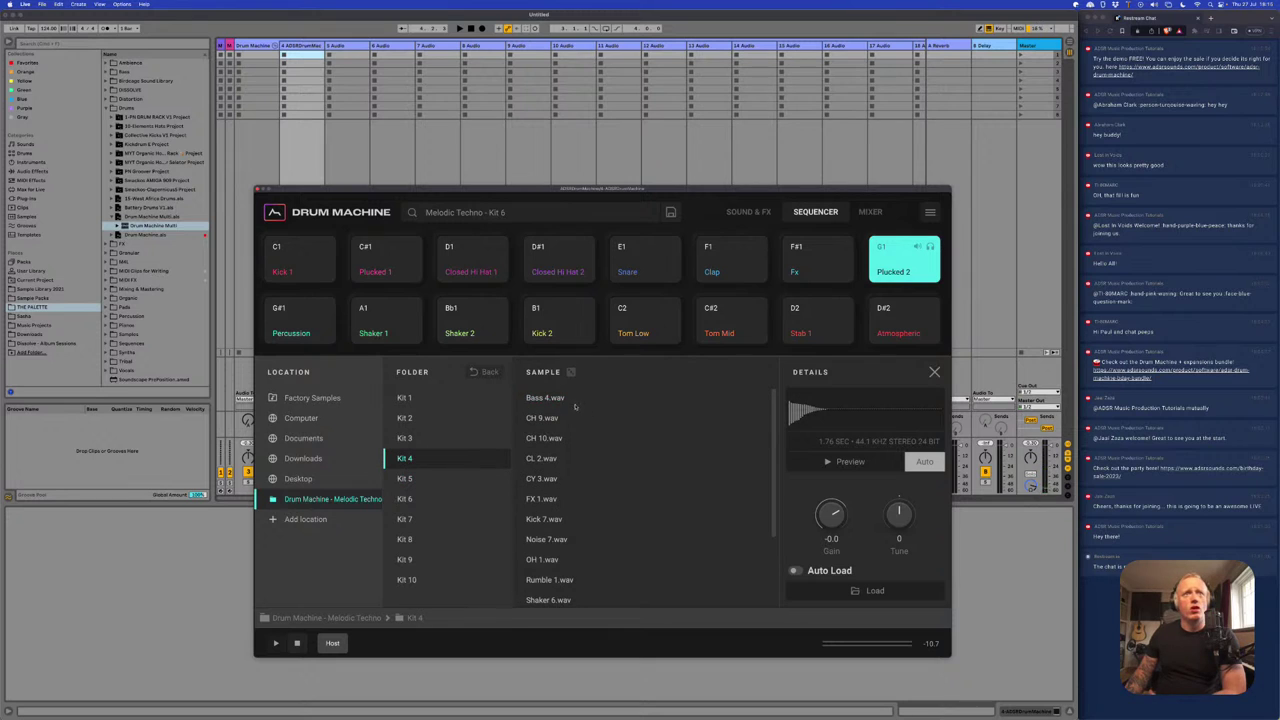
click(560, 439)
click(550, 458)
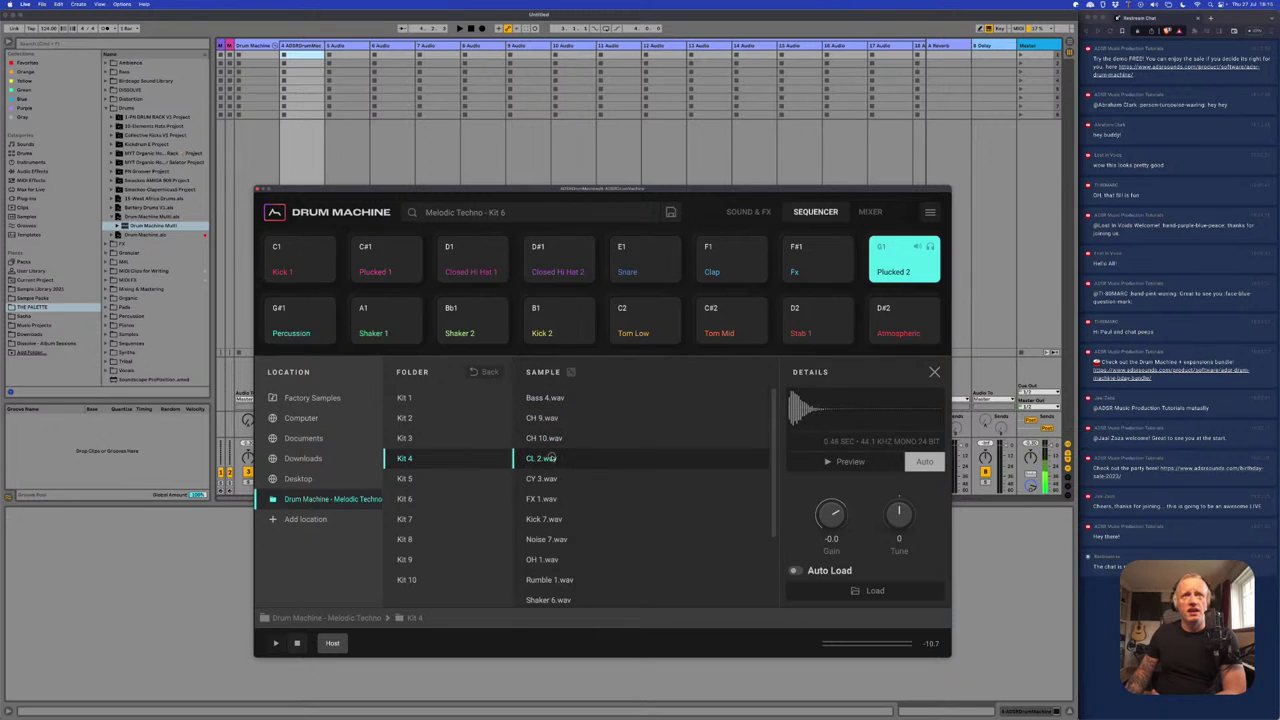
click(550, 539)
scroll(555, 500, down, 3)
click(551, 514)
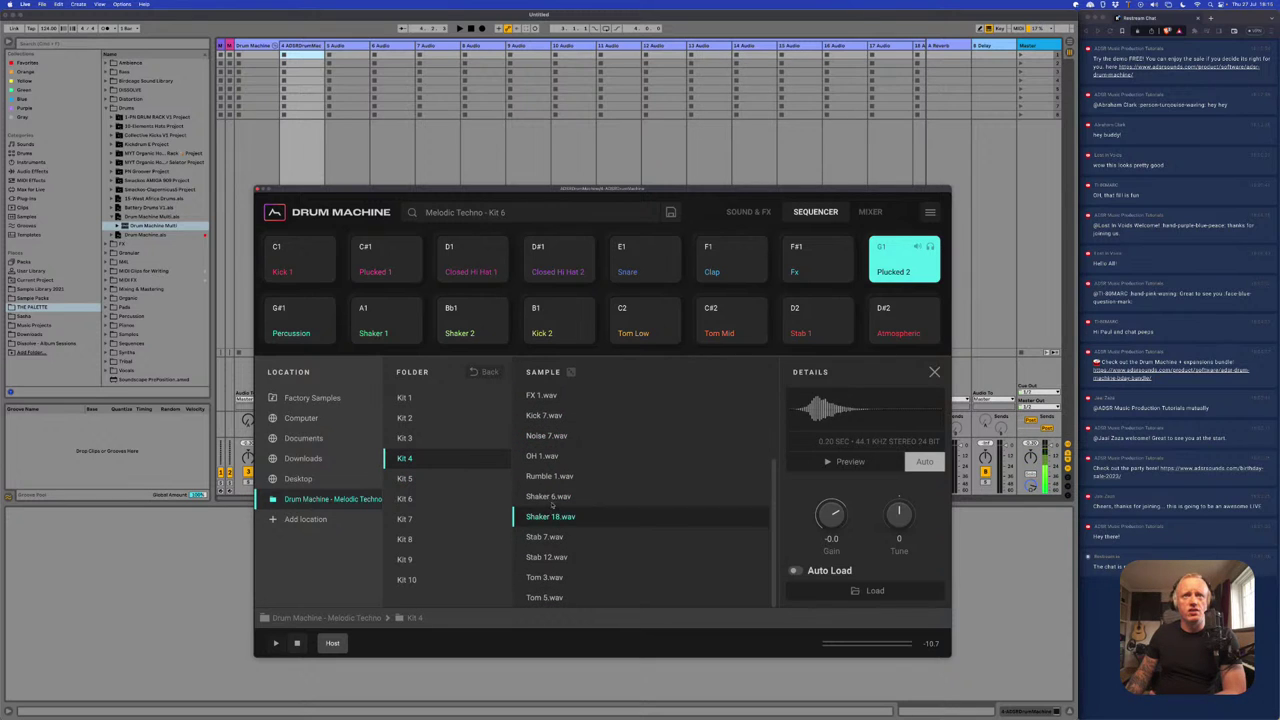
click(548, 557)
key(Up)
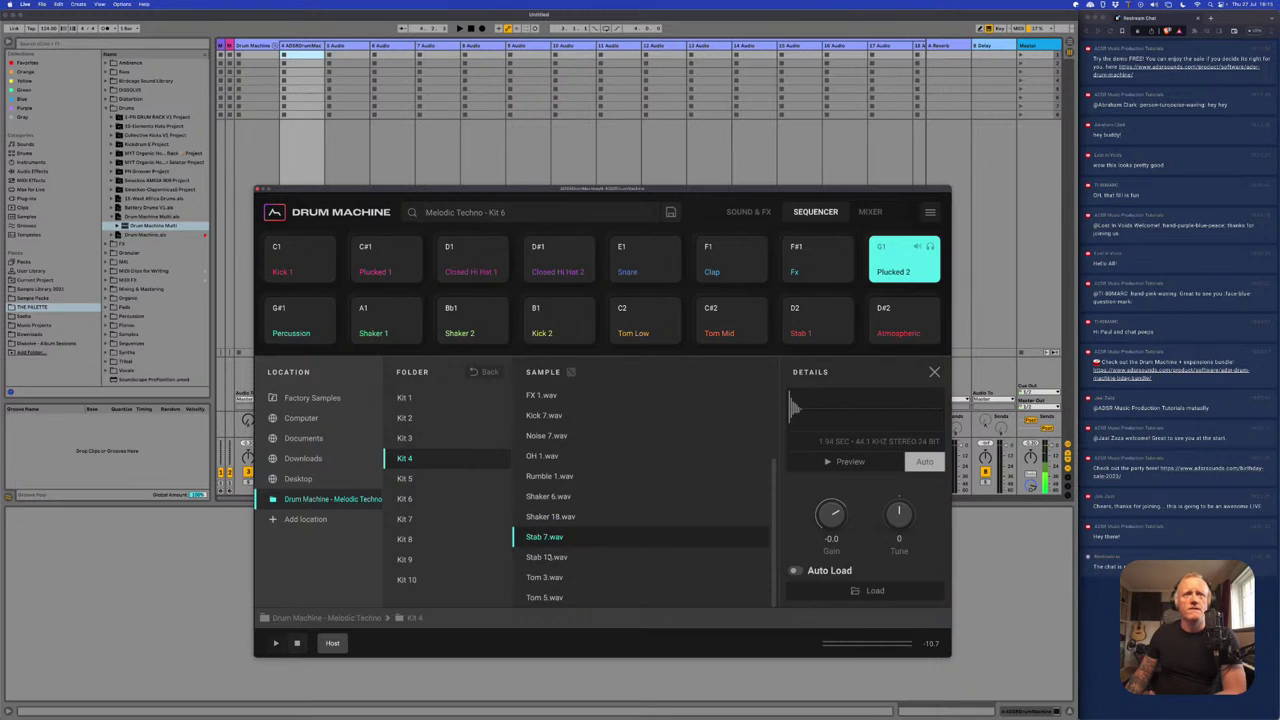
click(549, 557)
- Preview Stab 2.wav, Stab 8.wav and Bass 3.wav from Kit 3 and close the sample browser without loading anything
key(Left)
key(Up)
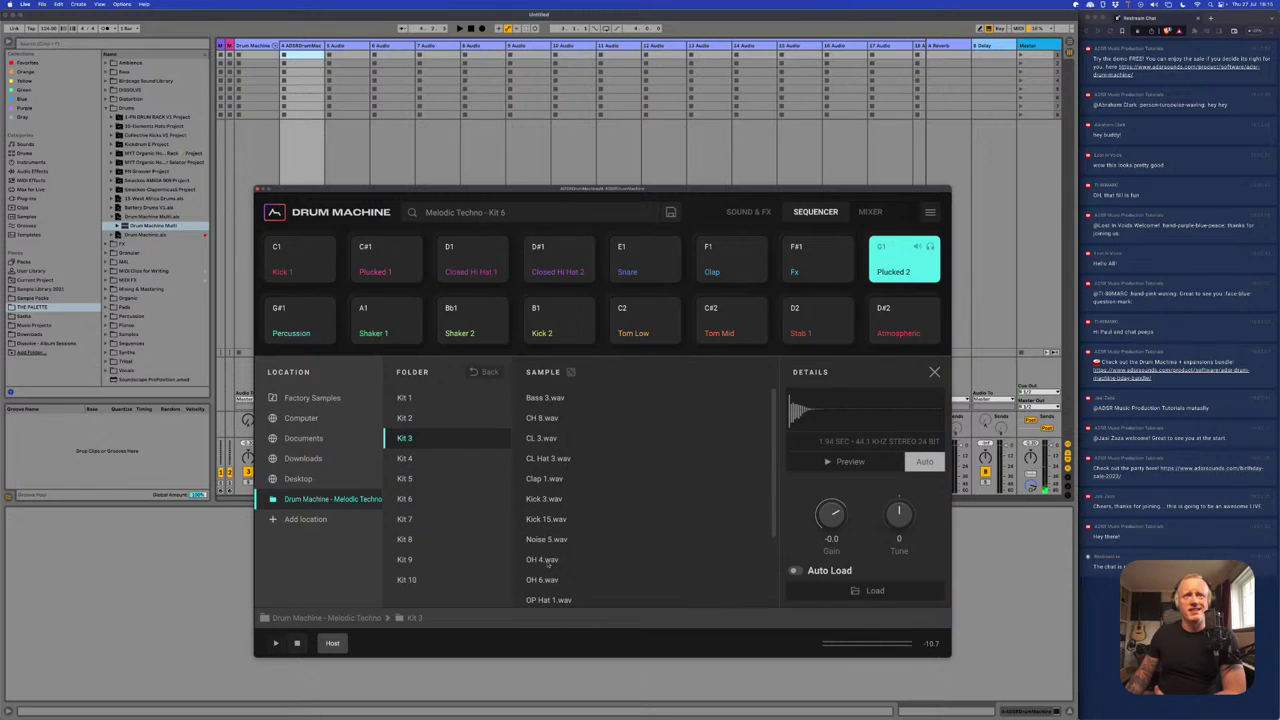
scroll(548, 564, down, 3)
click(545, 576)
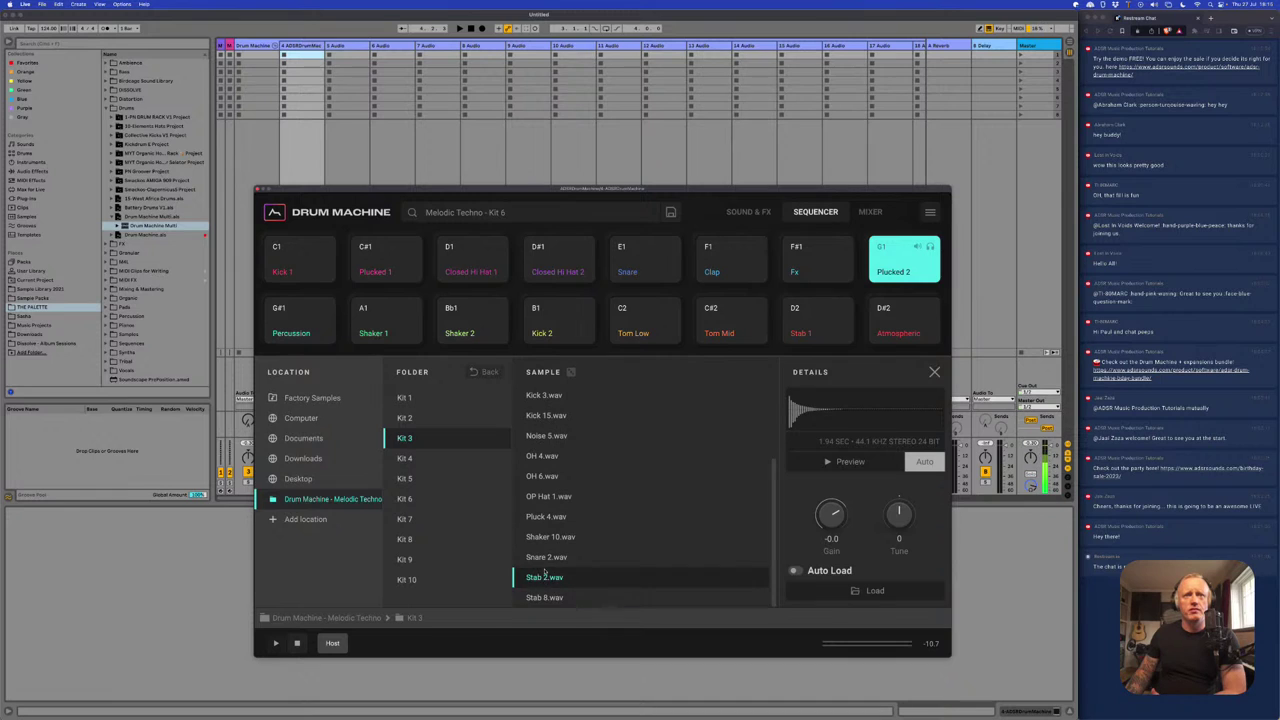
click(540, 594)
scroll(550, 540, up, 3)
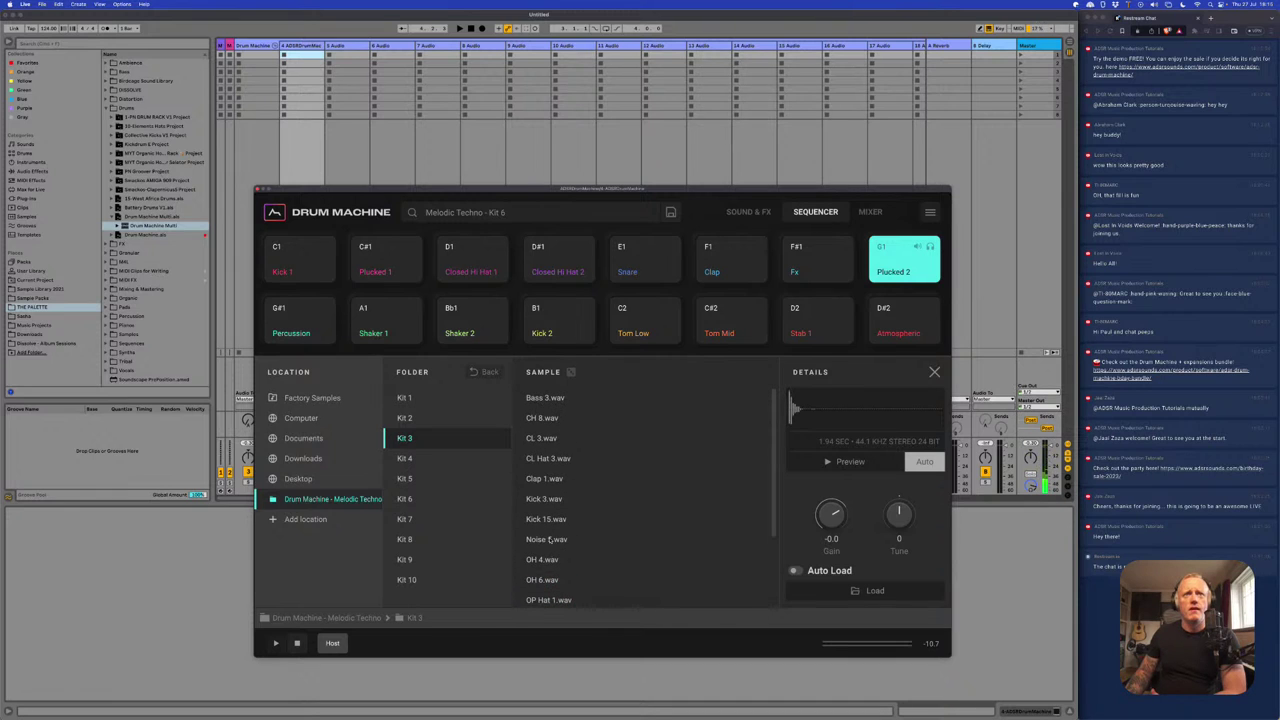
click(546, 399)
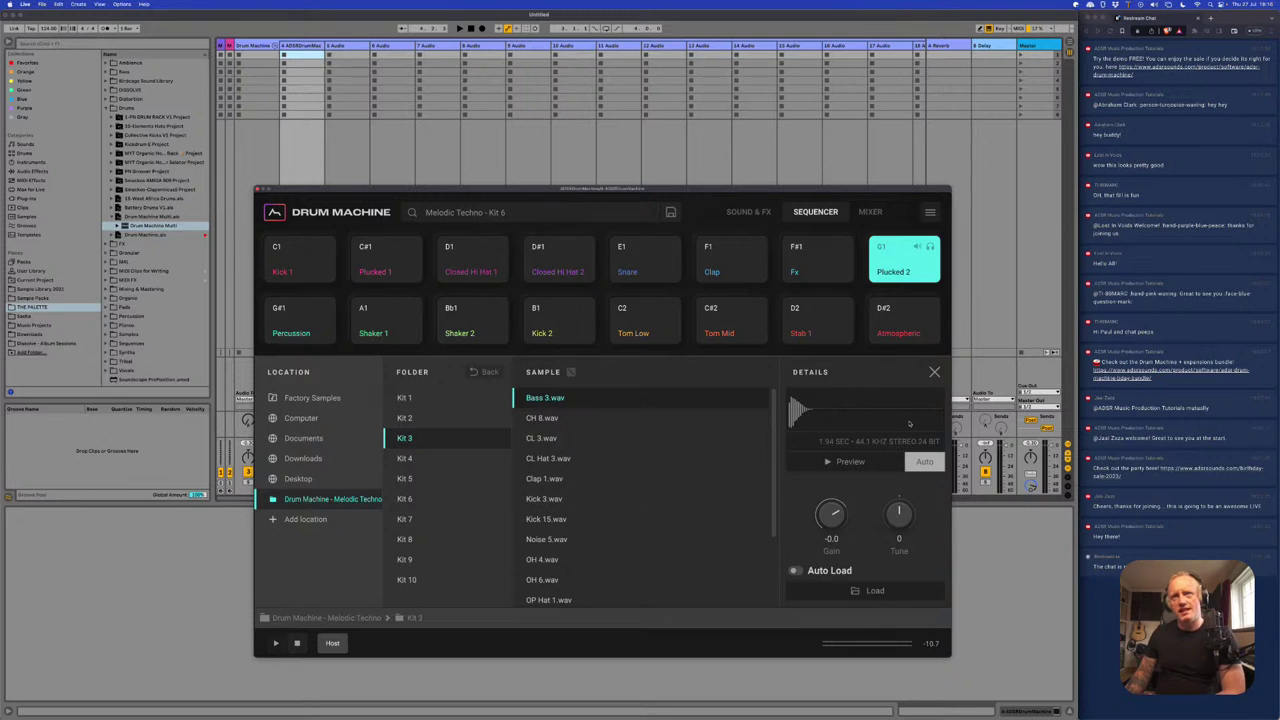
click(934, 372)
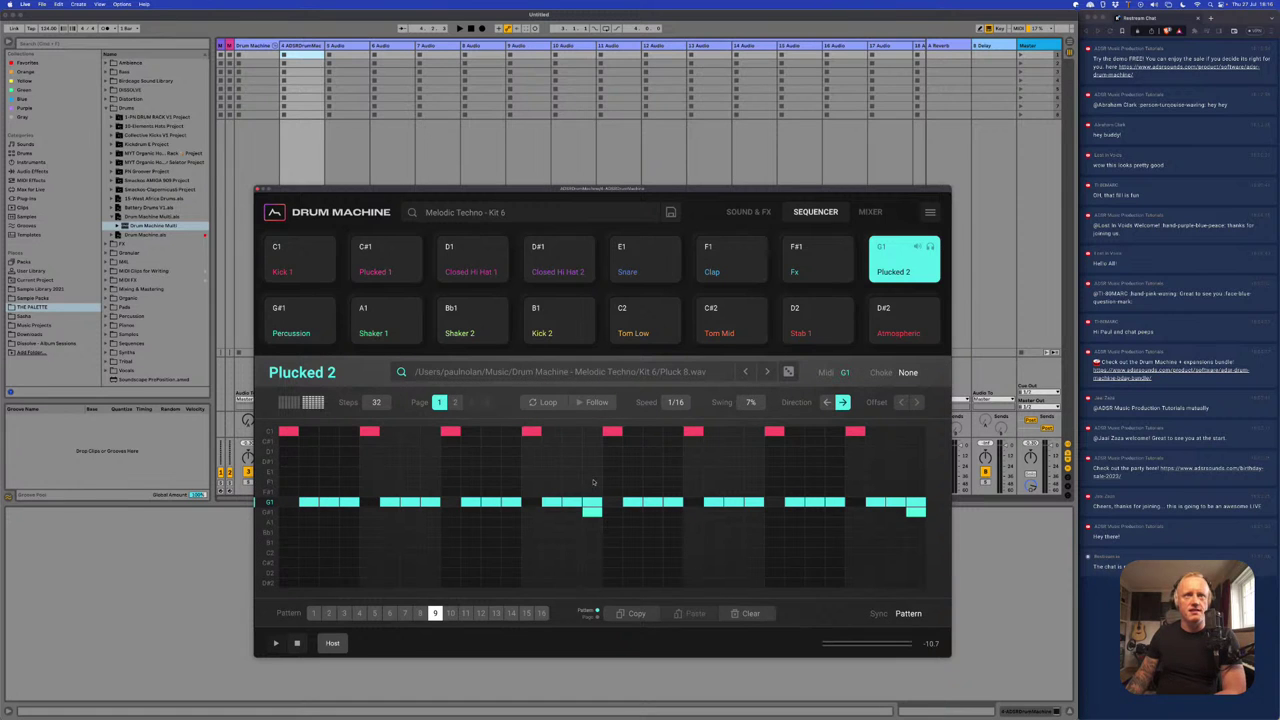
- Switch the sequencer to pattern 11, play it back and stop it
click(465, 614)
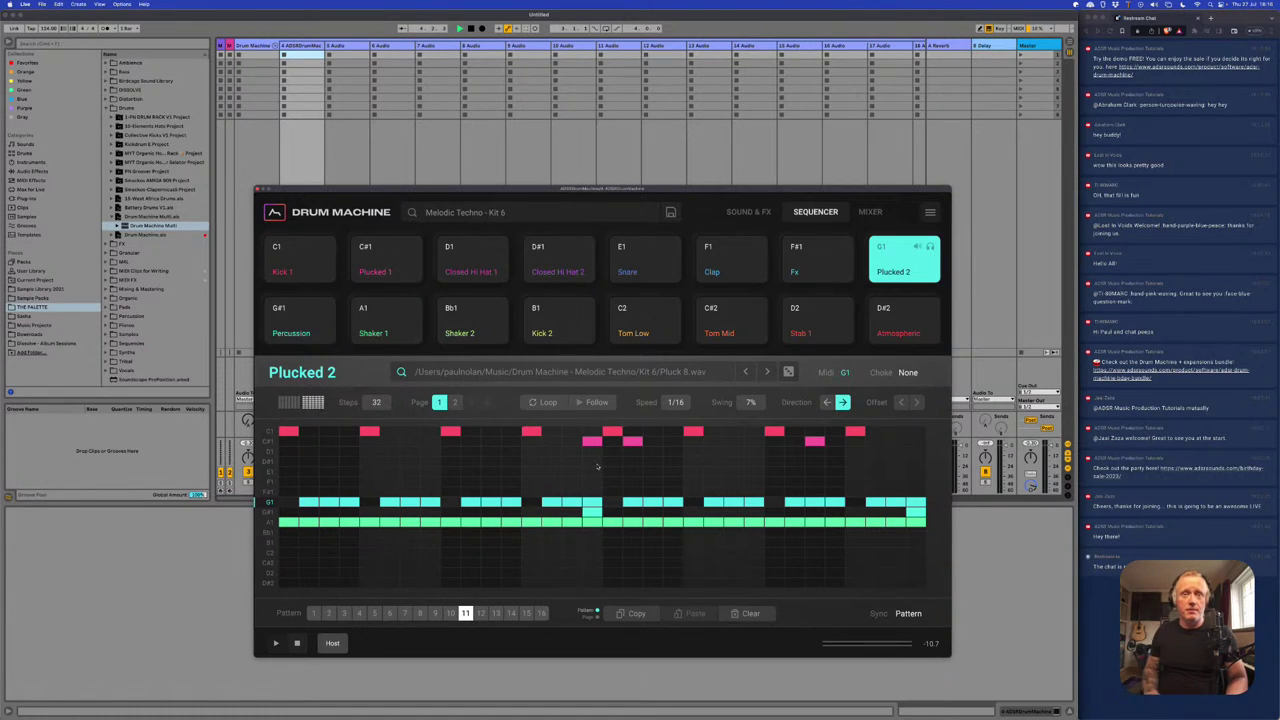
key(space)
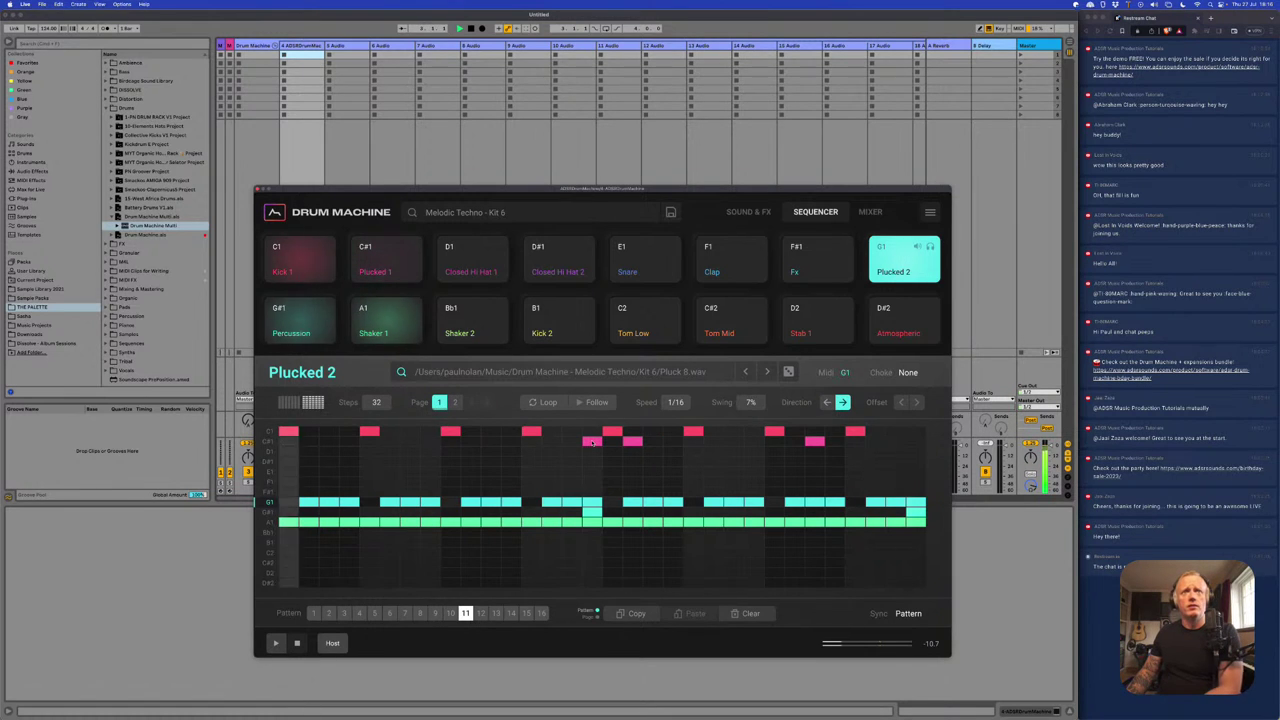
key(space)
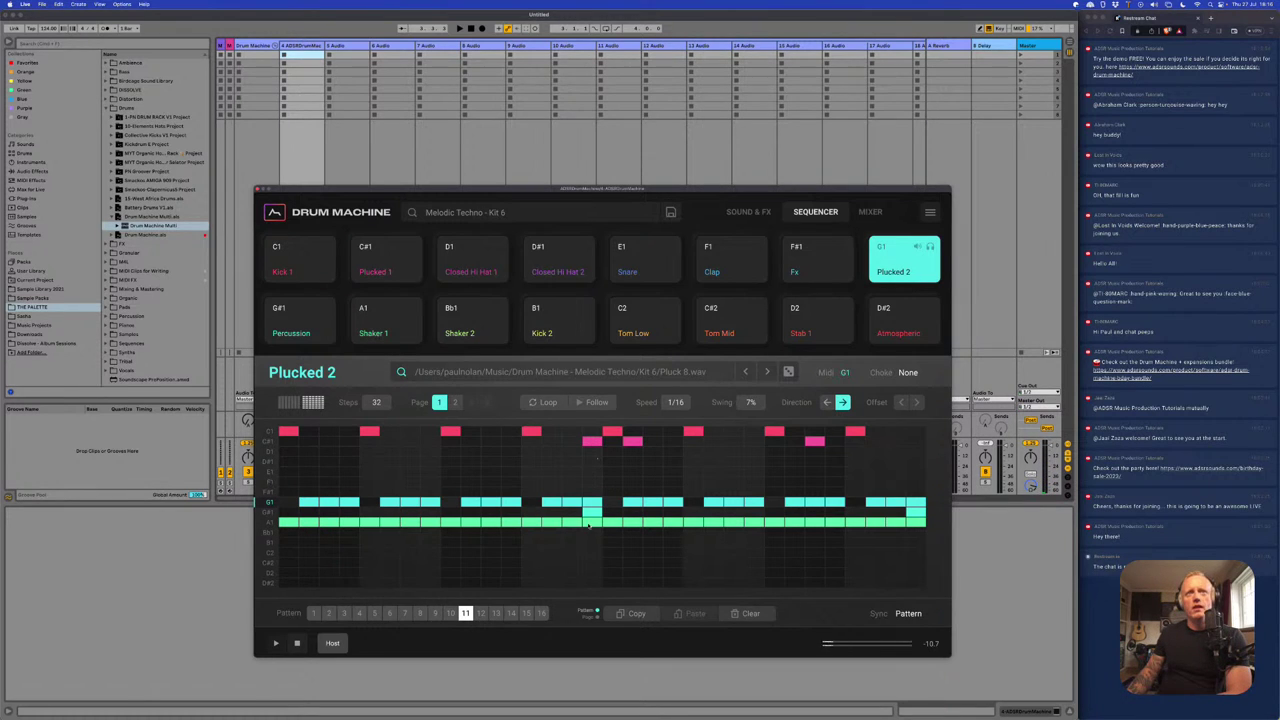
- Audition Percussion and Plucked 1, and remove all their steps from page 1 of pattern 11
click(291, 318)
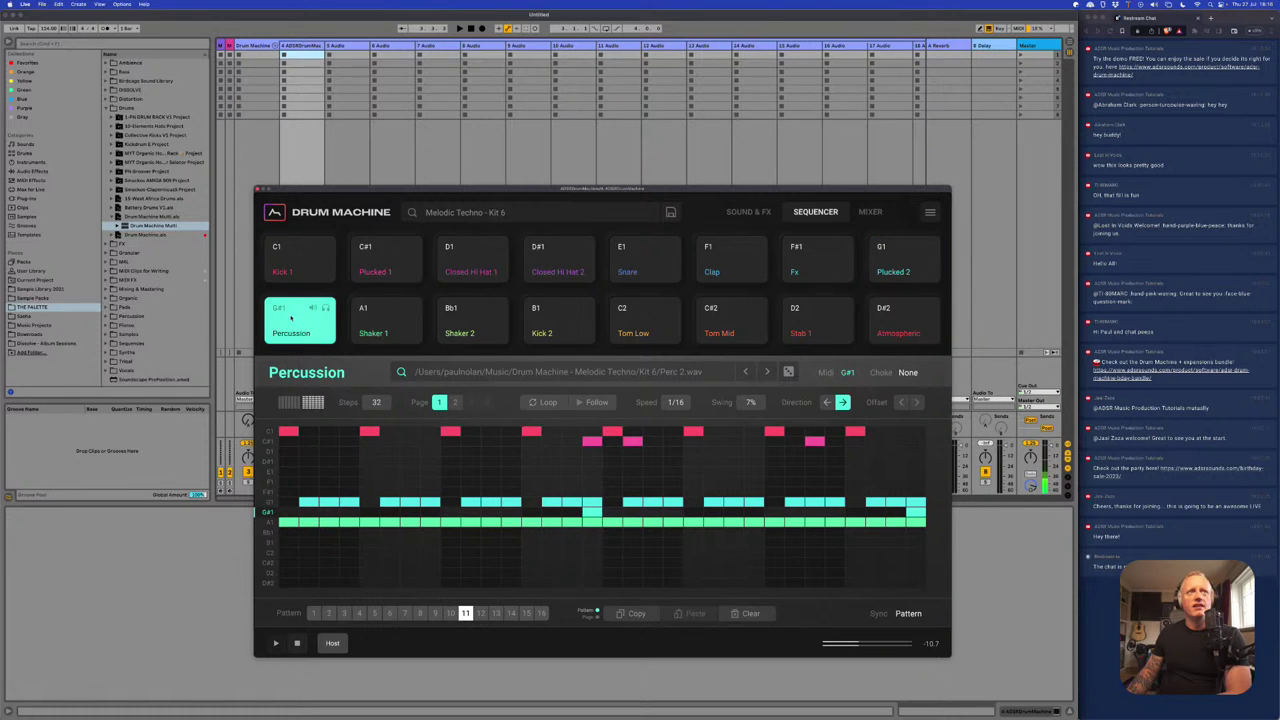
click(276, 440)
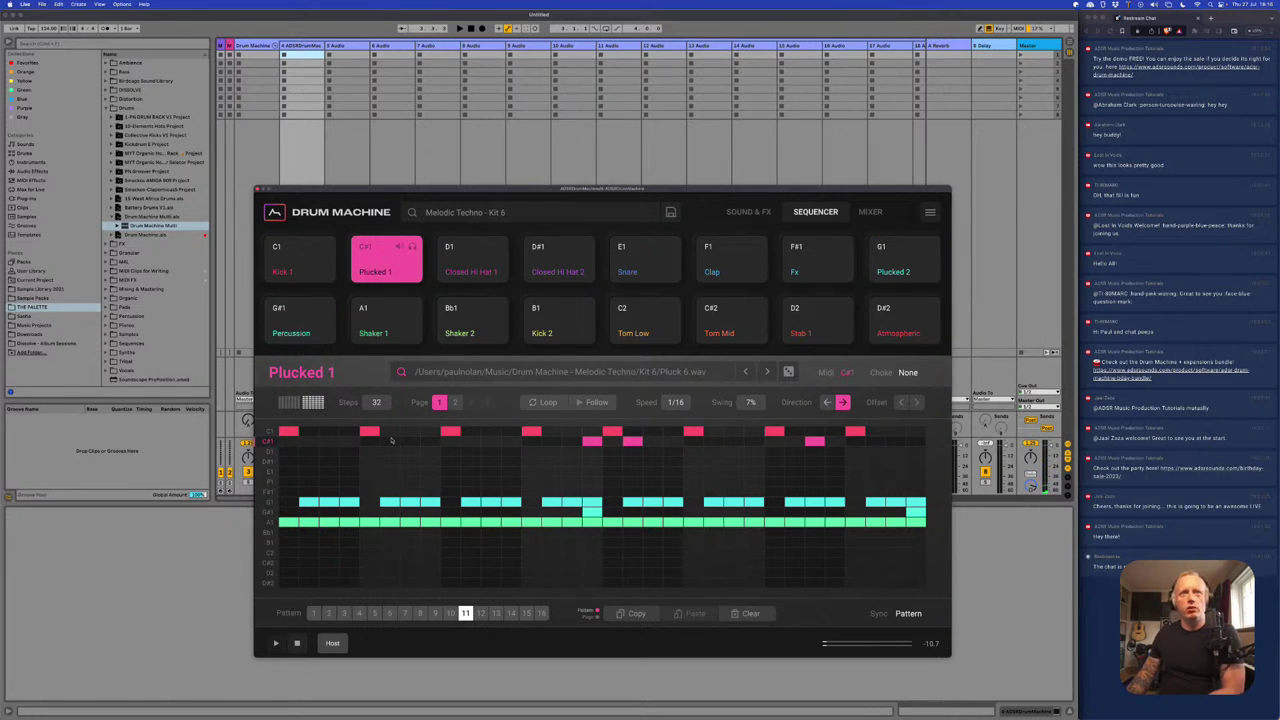
click(592, 441)
click(632, 441)
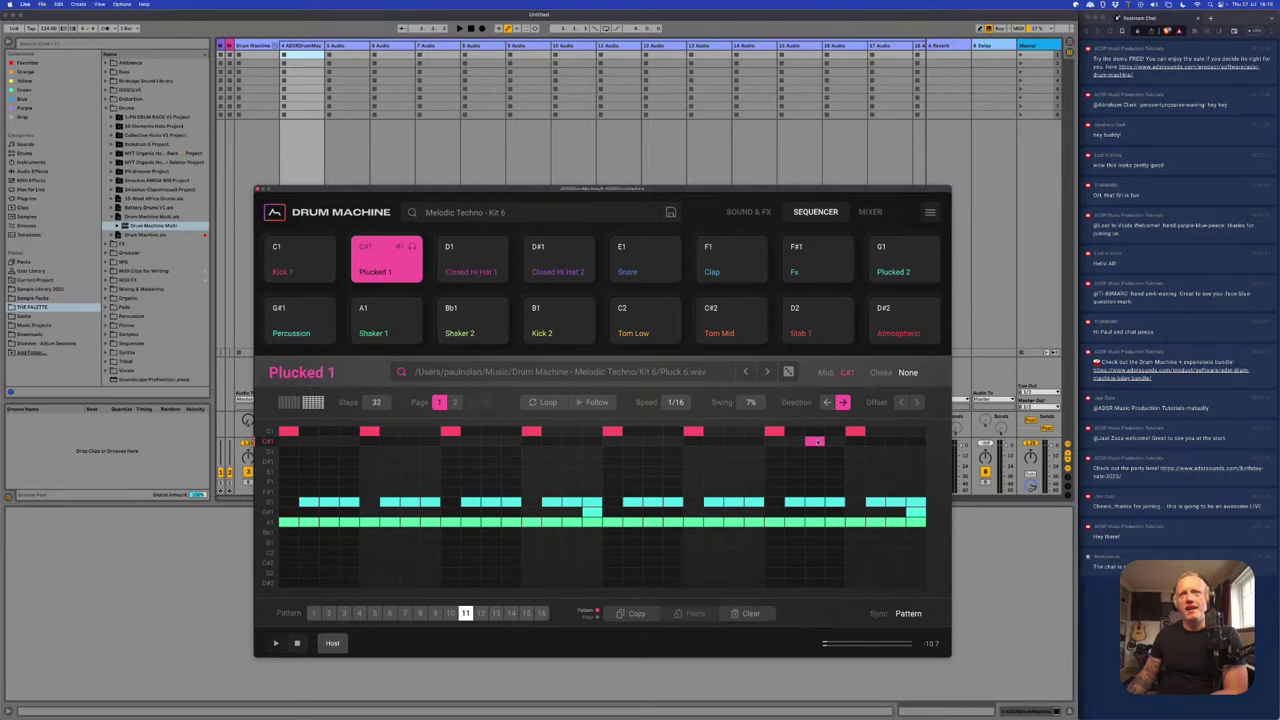
click(815, 440)
click(592, 512)
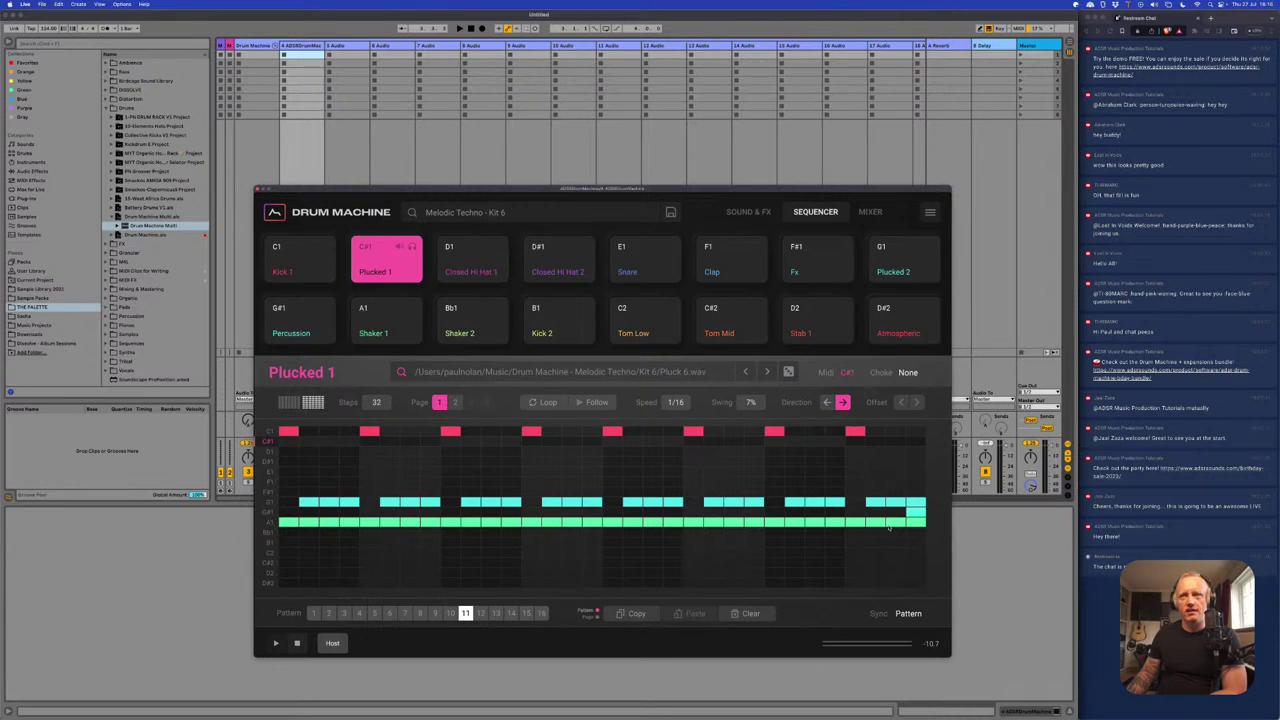
click(918, 512)
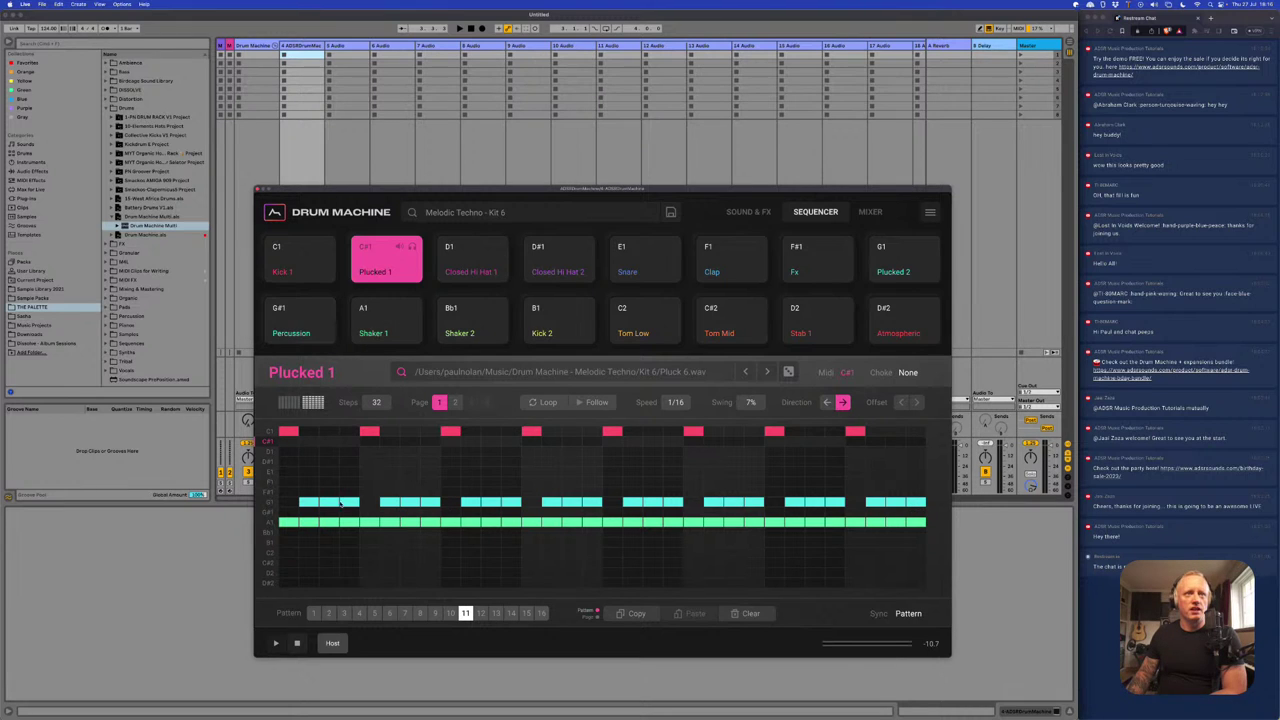
- Mute Plucked 2 and play back the thinned-out pattern 11, with Shaker 1 selected for a second listen
click(915, 250)
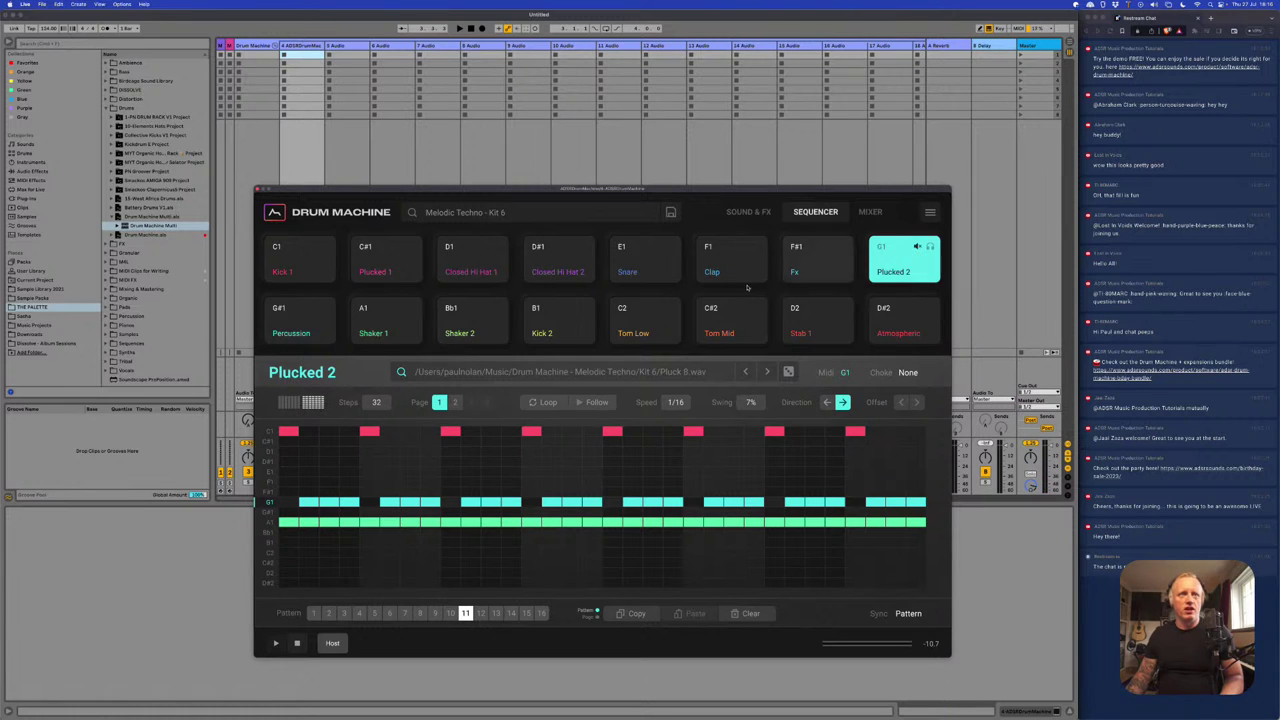
key(space)
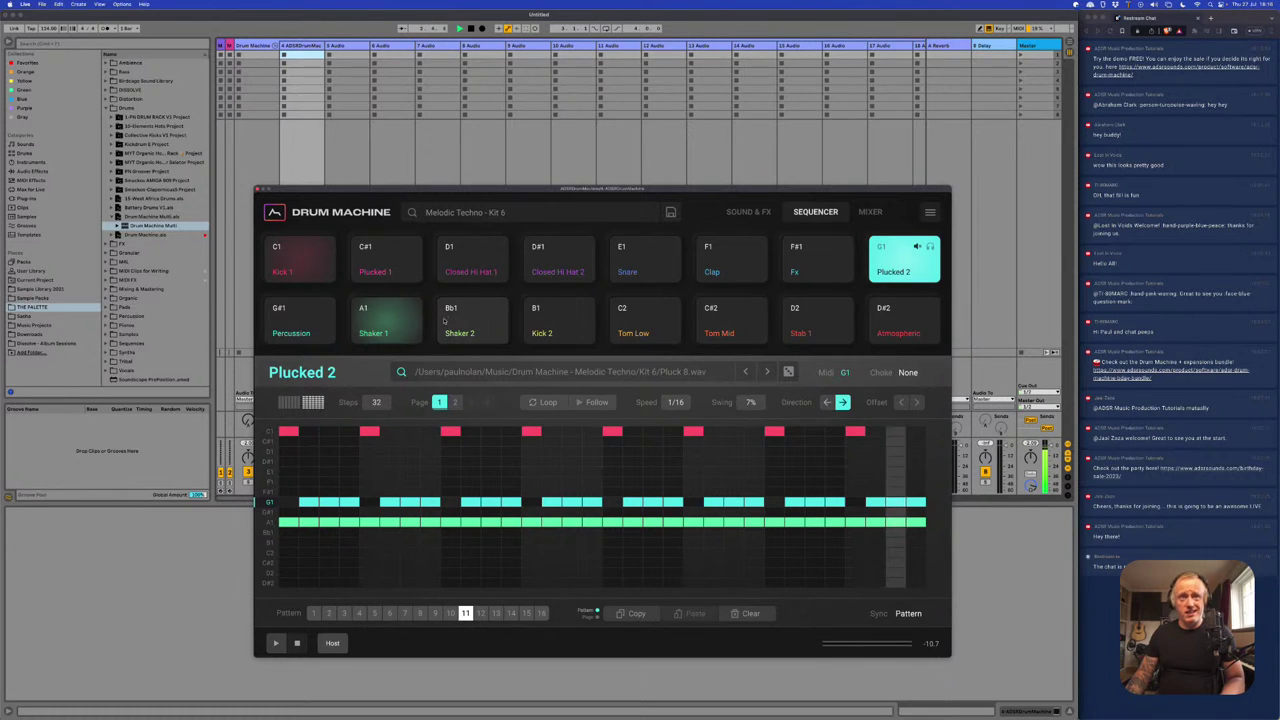
click(377, 321)
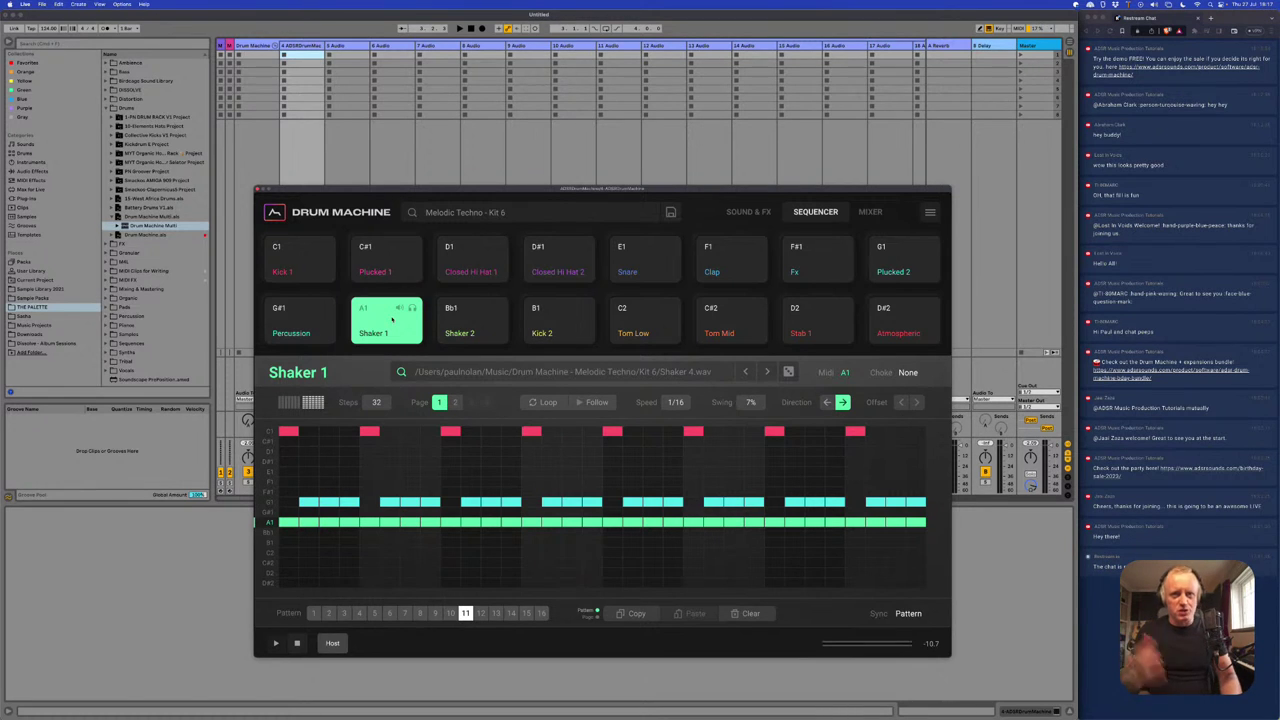
key(space)
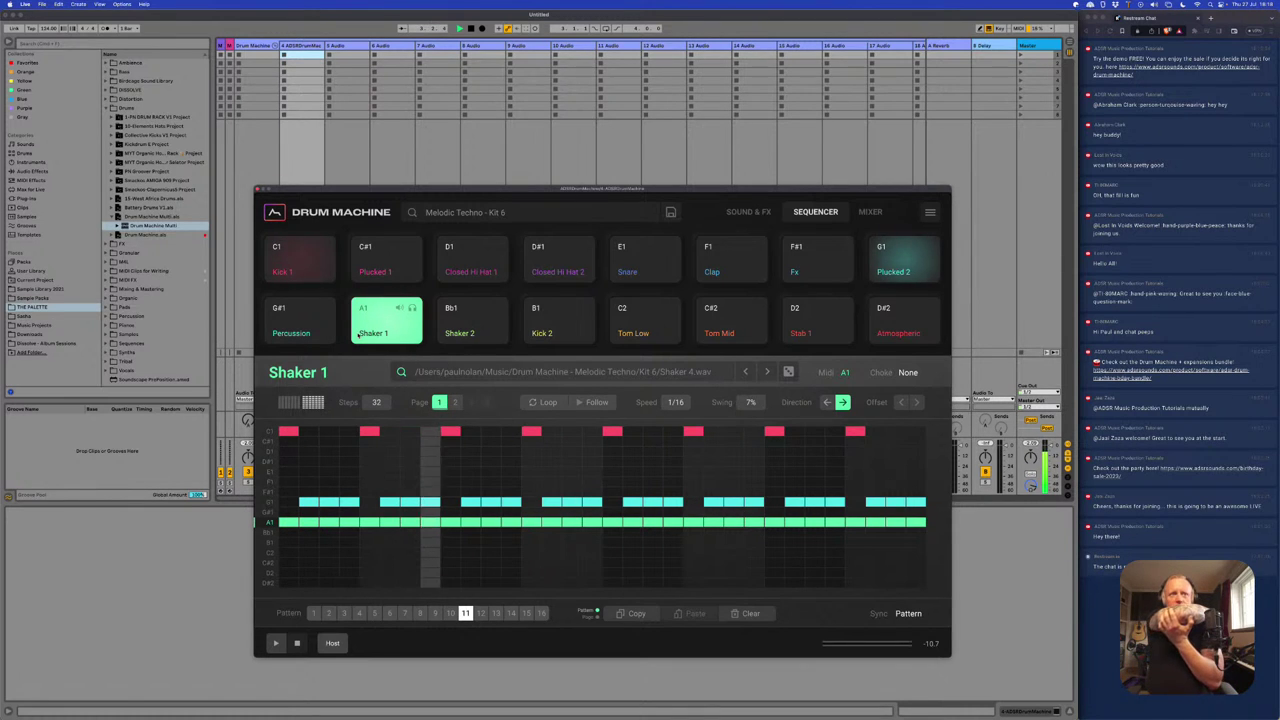
key(space)
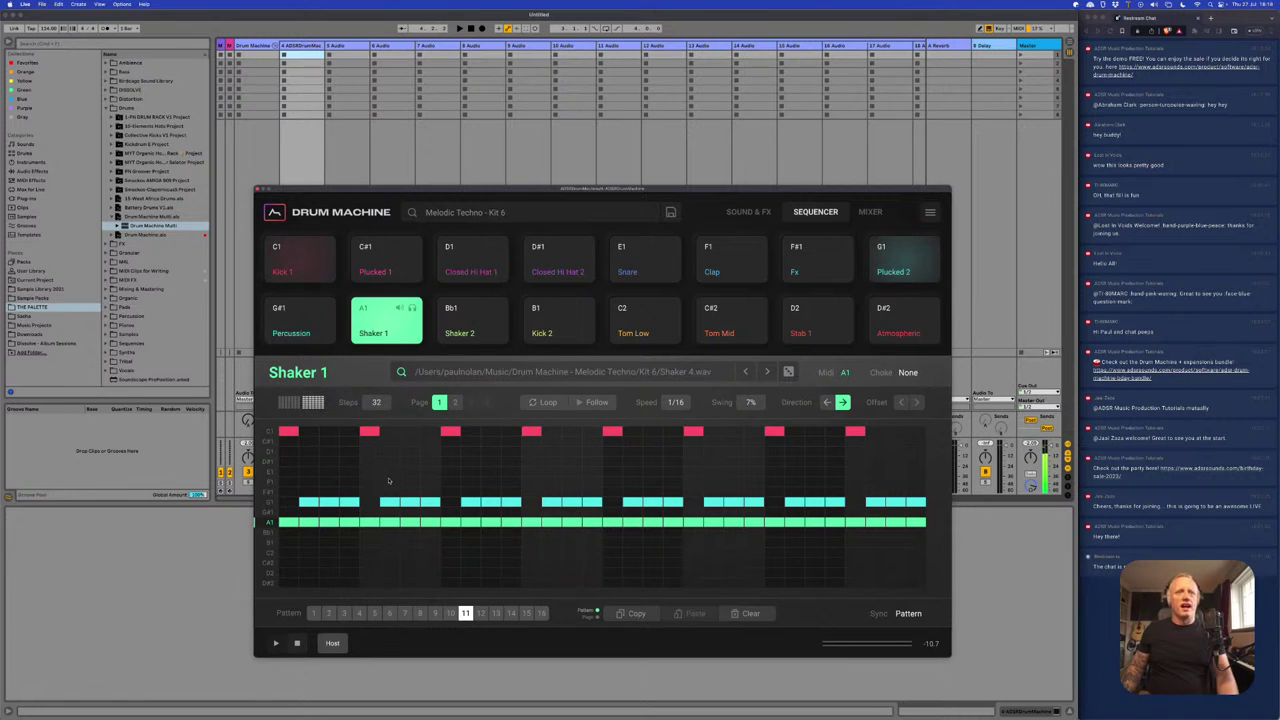
- In Shaker 1's Velocity lane, strongly lower every fourth step on page 1, starting with the first, and slightly lower the steps between
click(288, 402)
drag(297, 440, 300, 489)
drag(451, 490, 458, 497)
drag(622, 481, 624, 489)
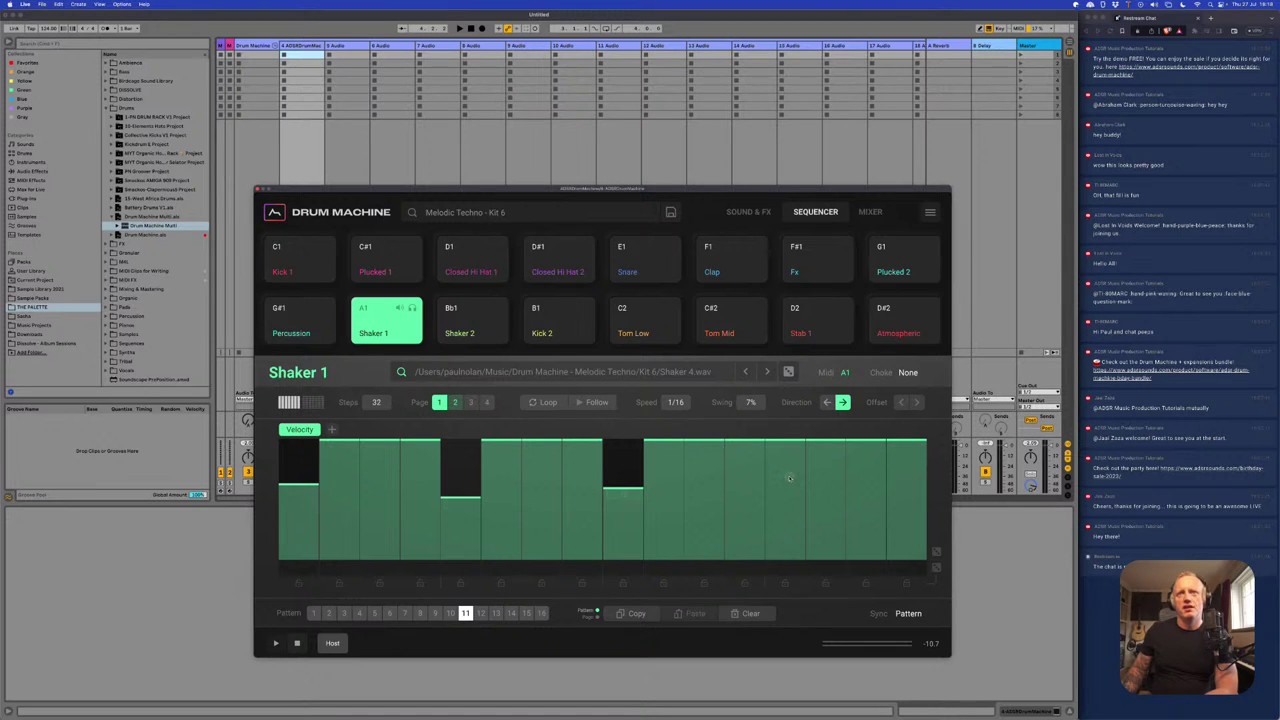
drag(786, 476, 785, 480)
drag(339, 455, 925, 457)
- On page 2 of Shaker 1's Velocity lane, lower every fourth step to about 77 to 79, slightly reduce the others and play the pattern
click(455, 402)
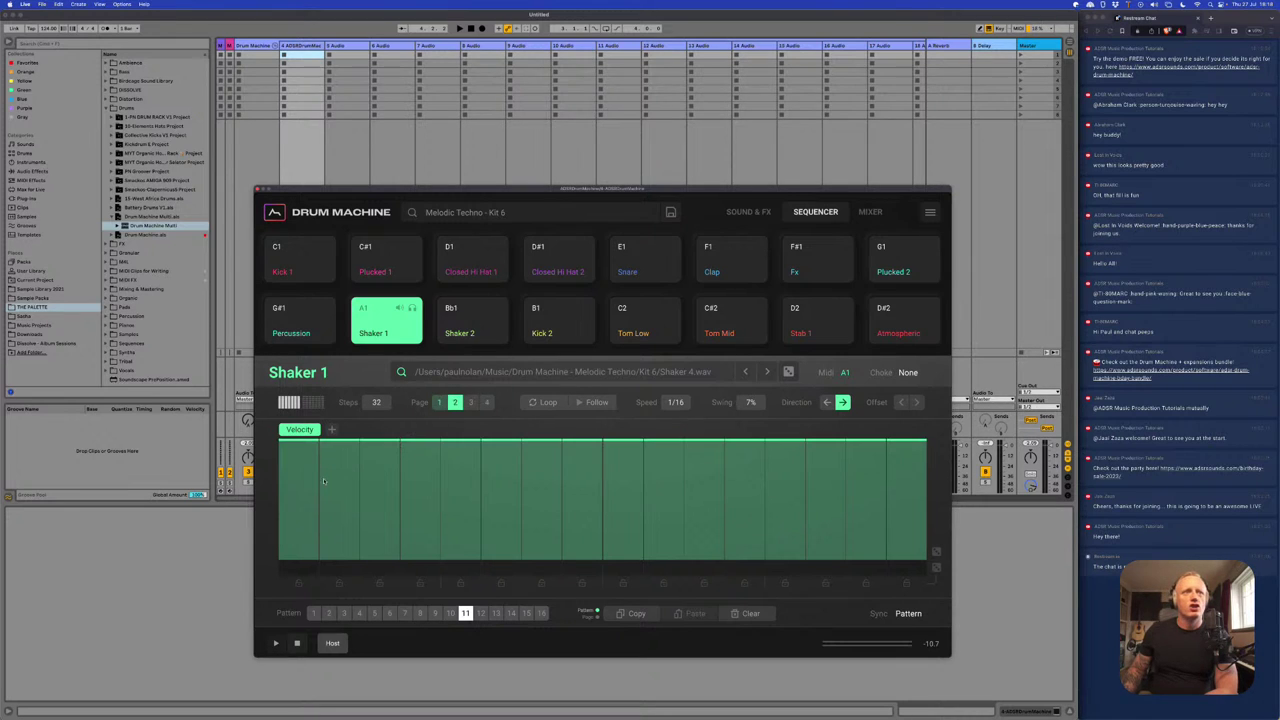
click(298, 480)
click(460, 484)
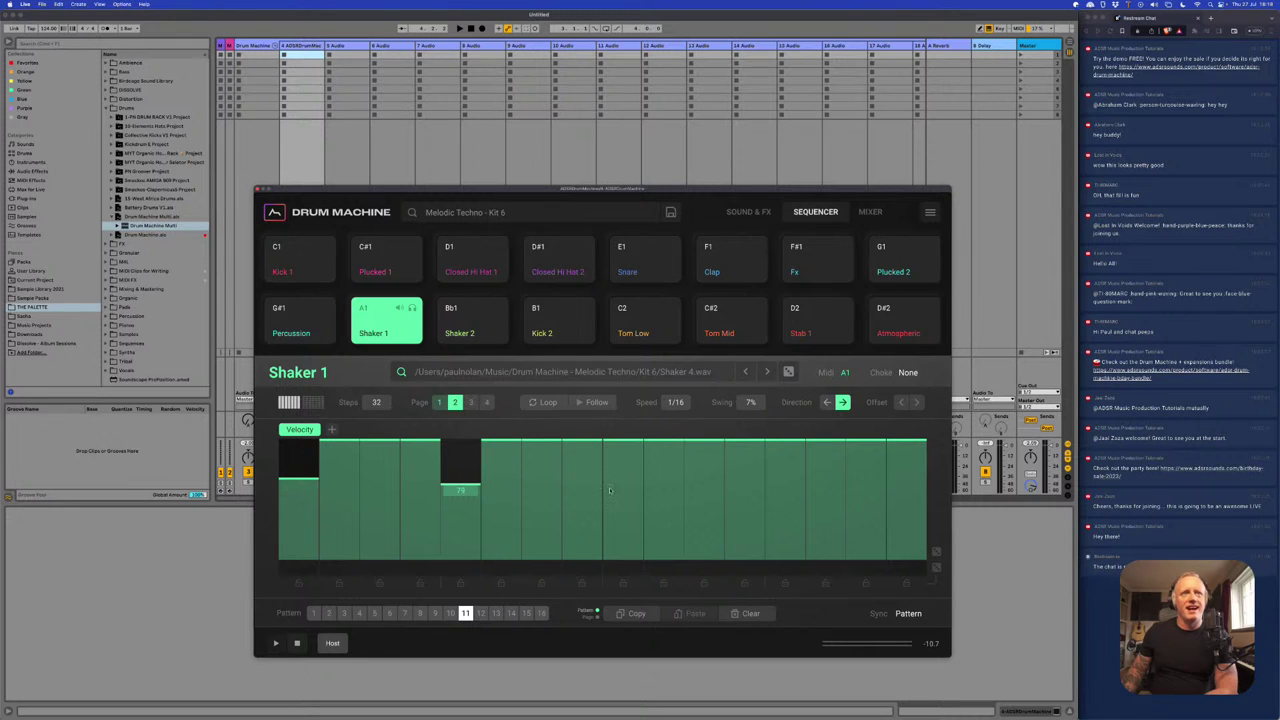
click(622, 487)
click(785, 489)
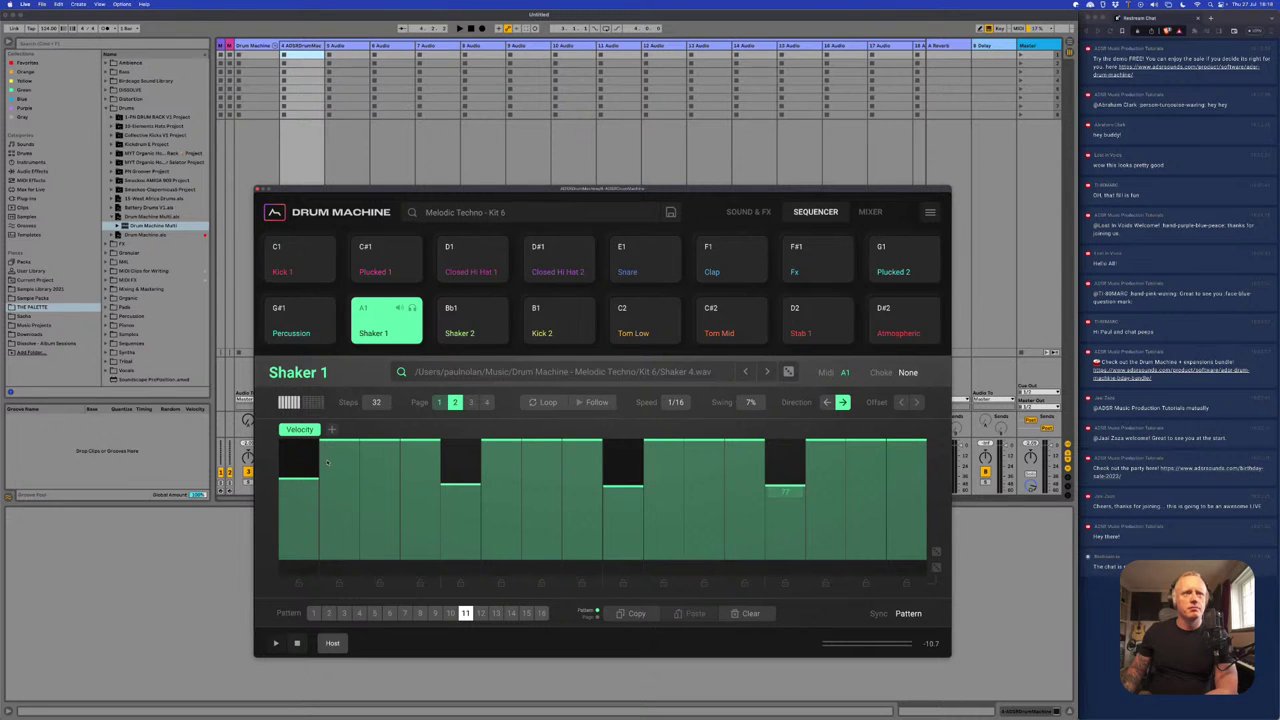
drag(322, 462, 915, 462)
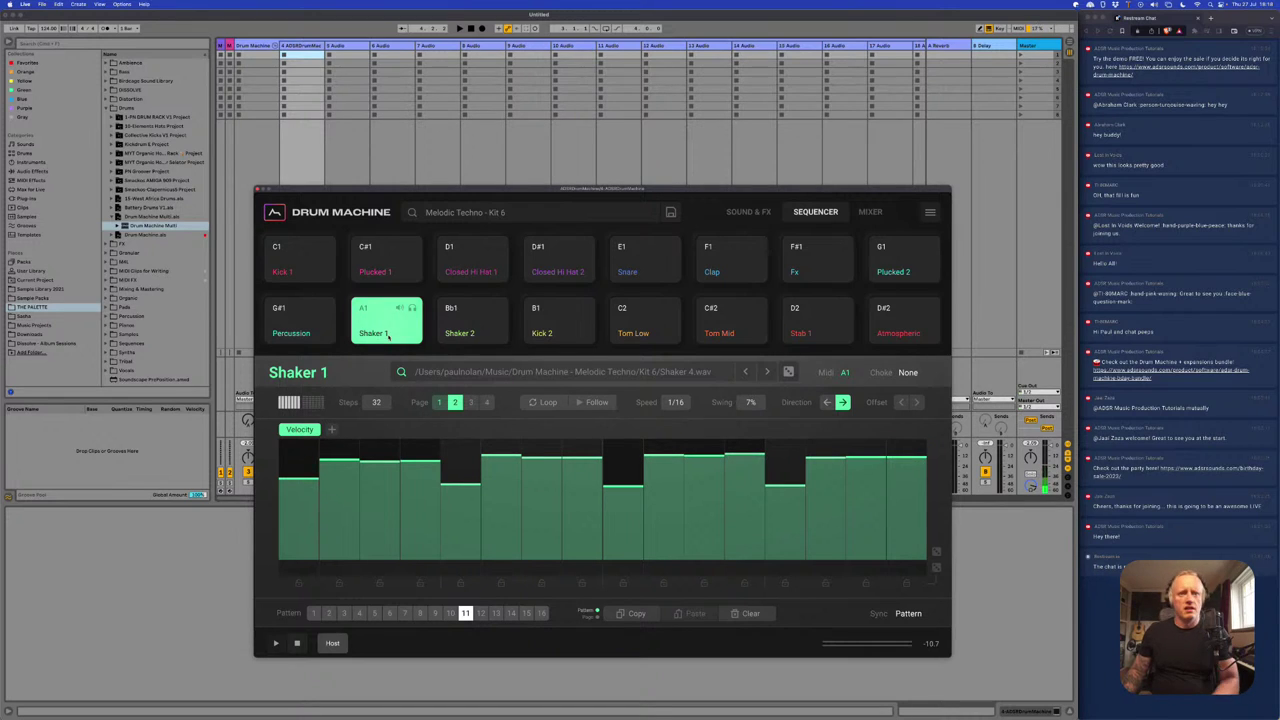
key(space)
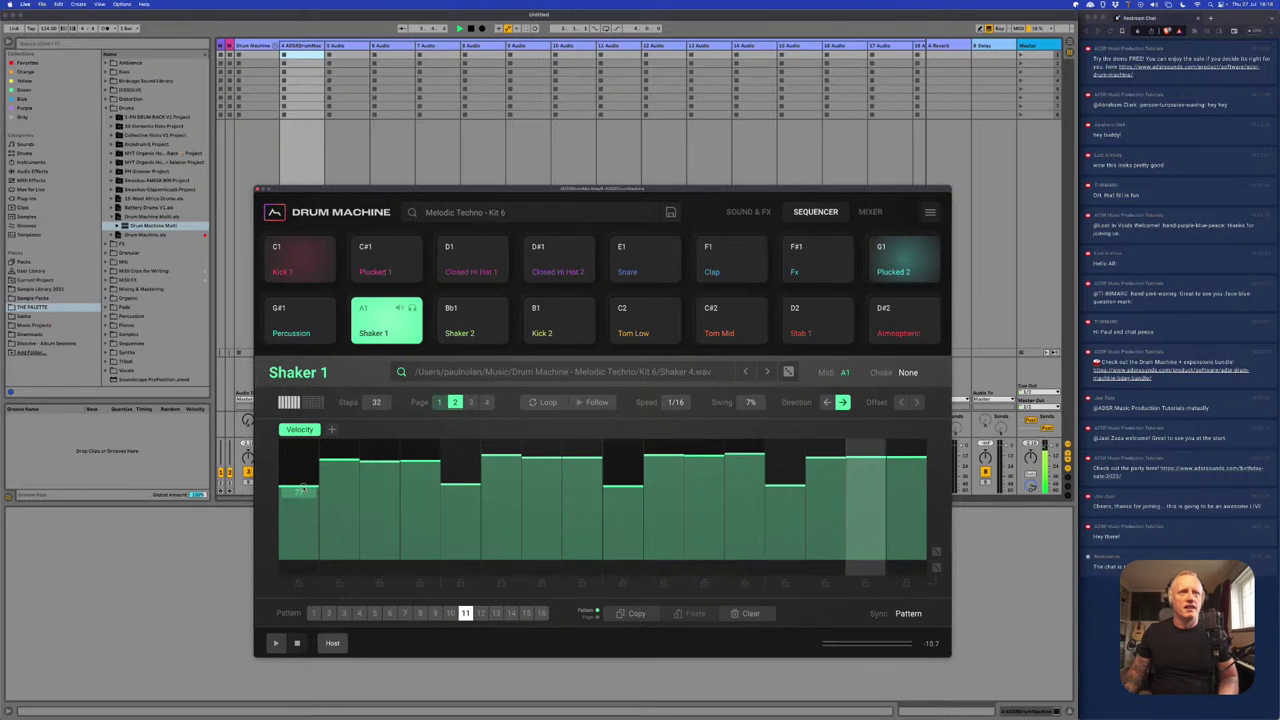
- On page 1 of Shaker 1's Velocity lane, lower the first step to 69 and slightly lower the ninth and thirteenth steps
click(440, 402)
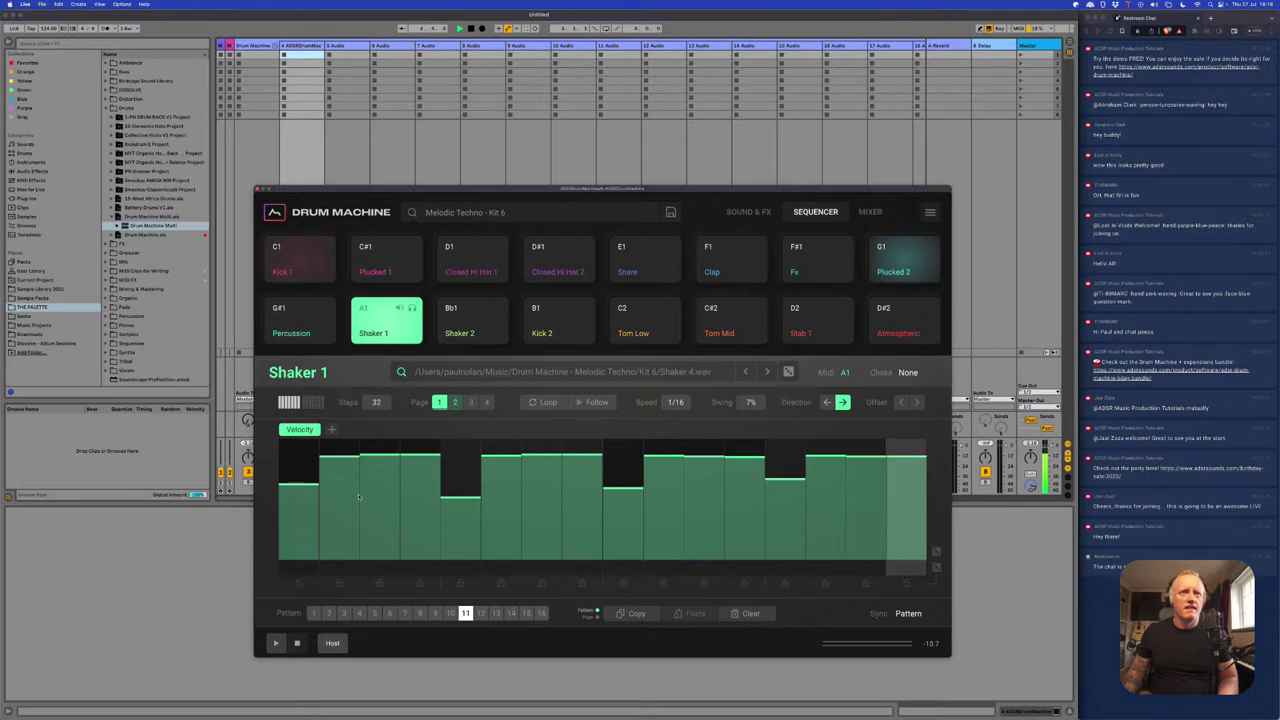
drag(313, 486, 313, 495)
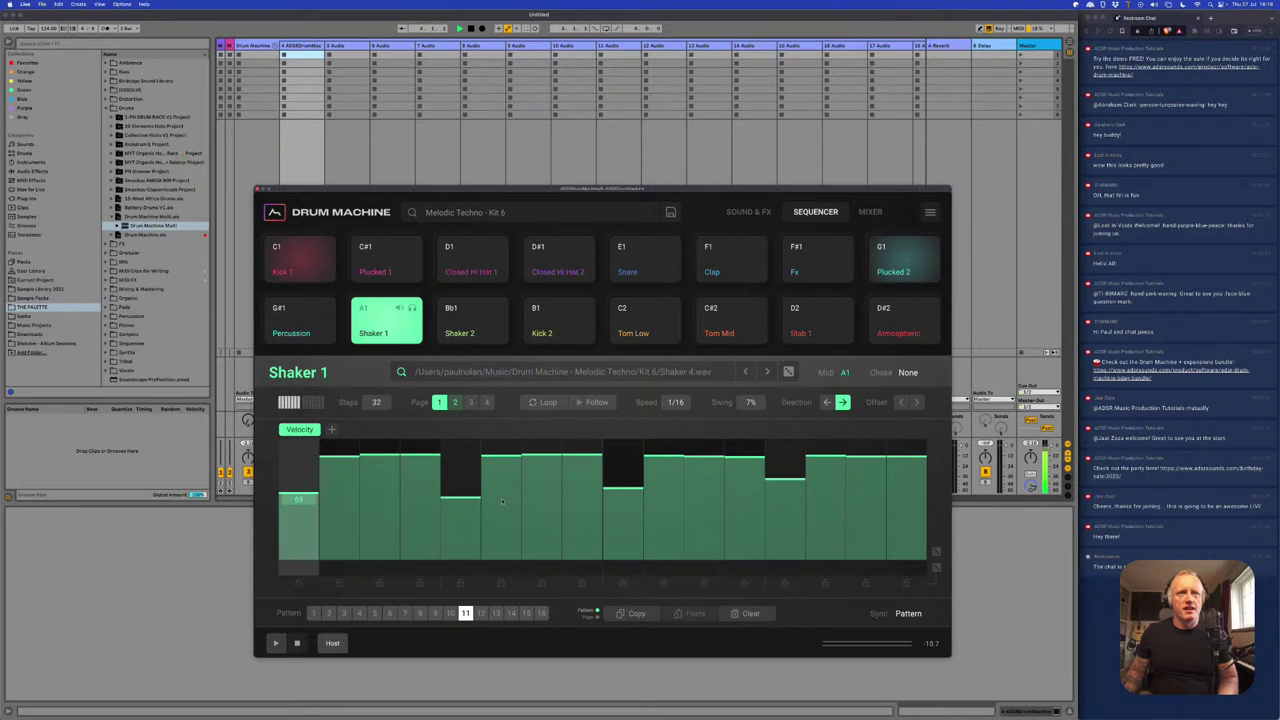
click(623, 492)
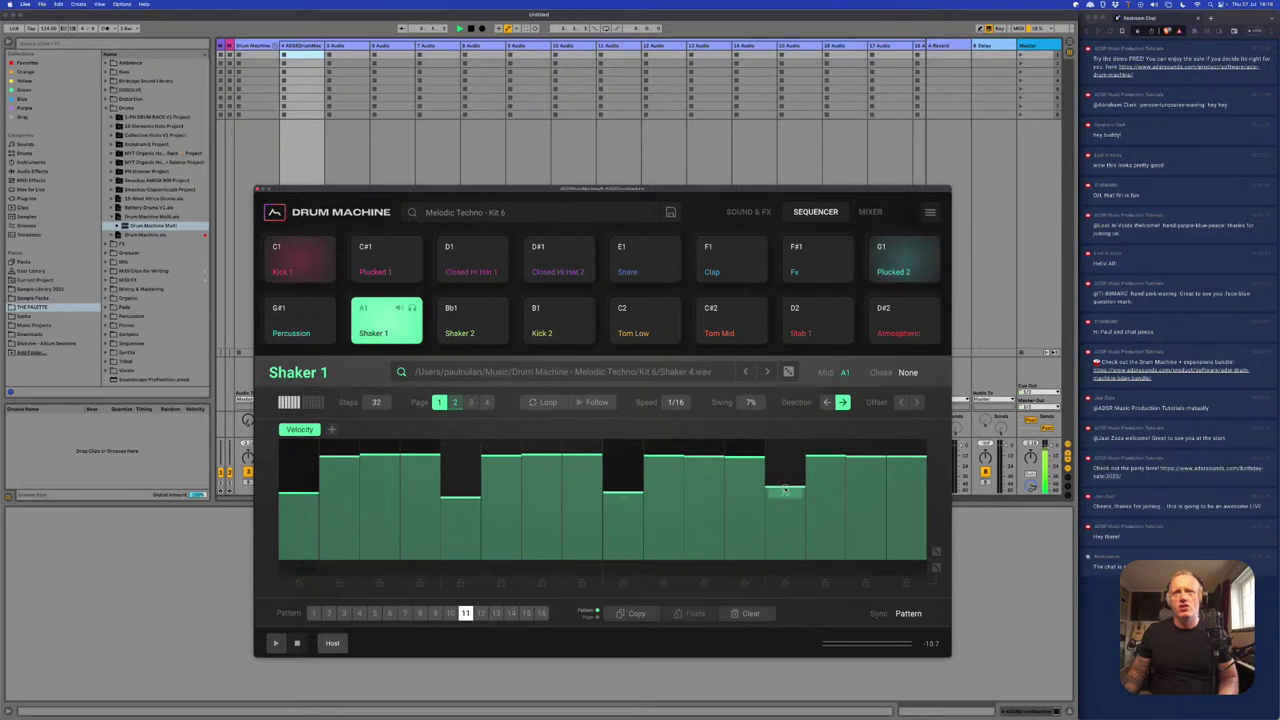
- On page 2 of Shaker 1's Velocity lane, further lower the first, fifth, ninth and thirteenth steps, setting the fifth to 73
click(299, 493)
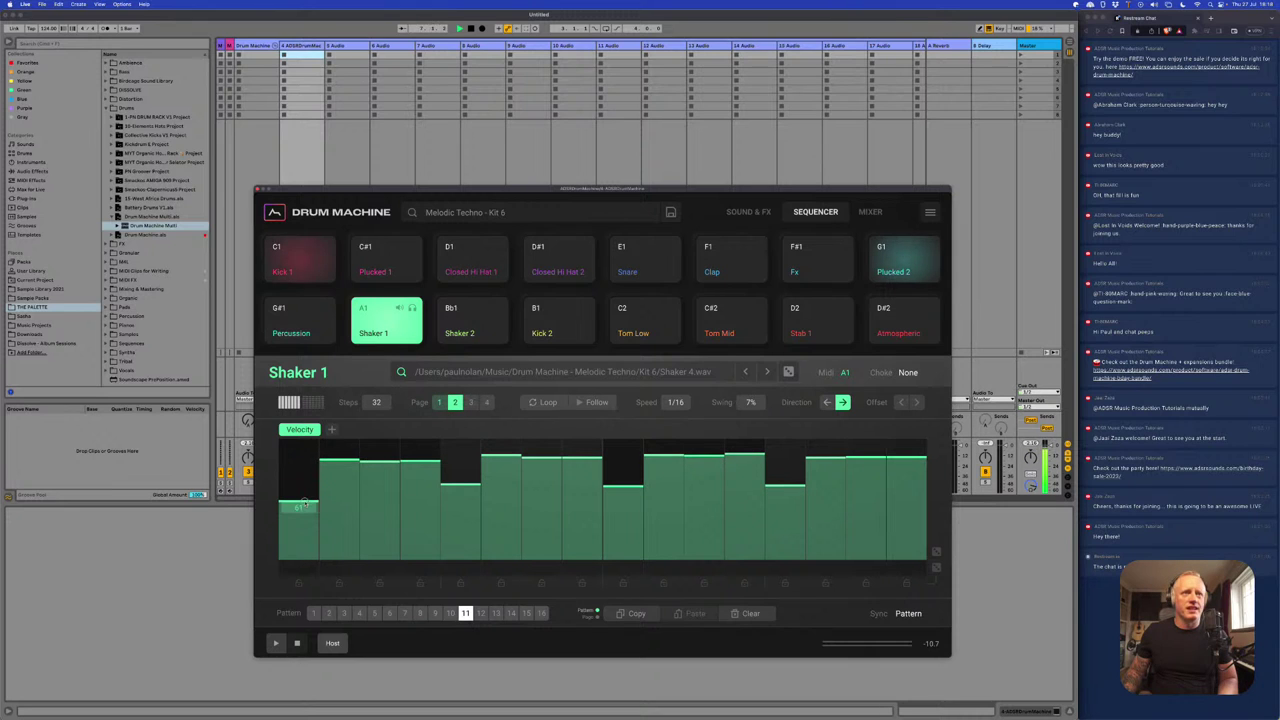
click(465, 489)
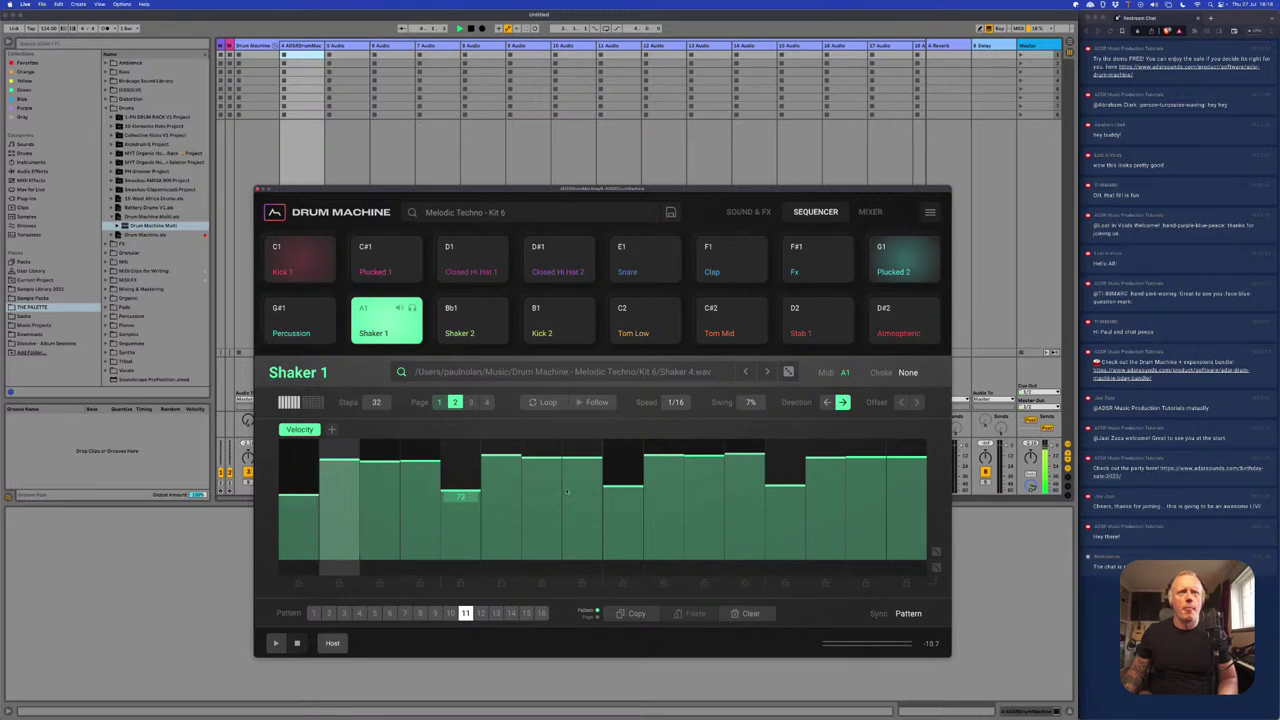
click(623, 493)
click(781, 491)
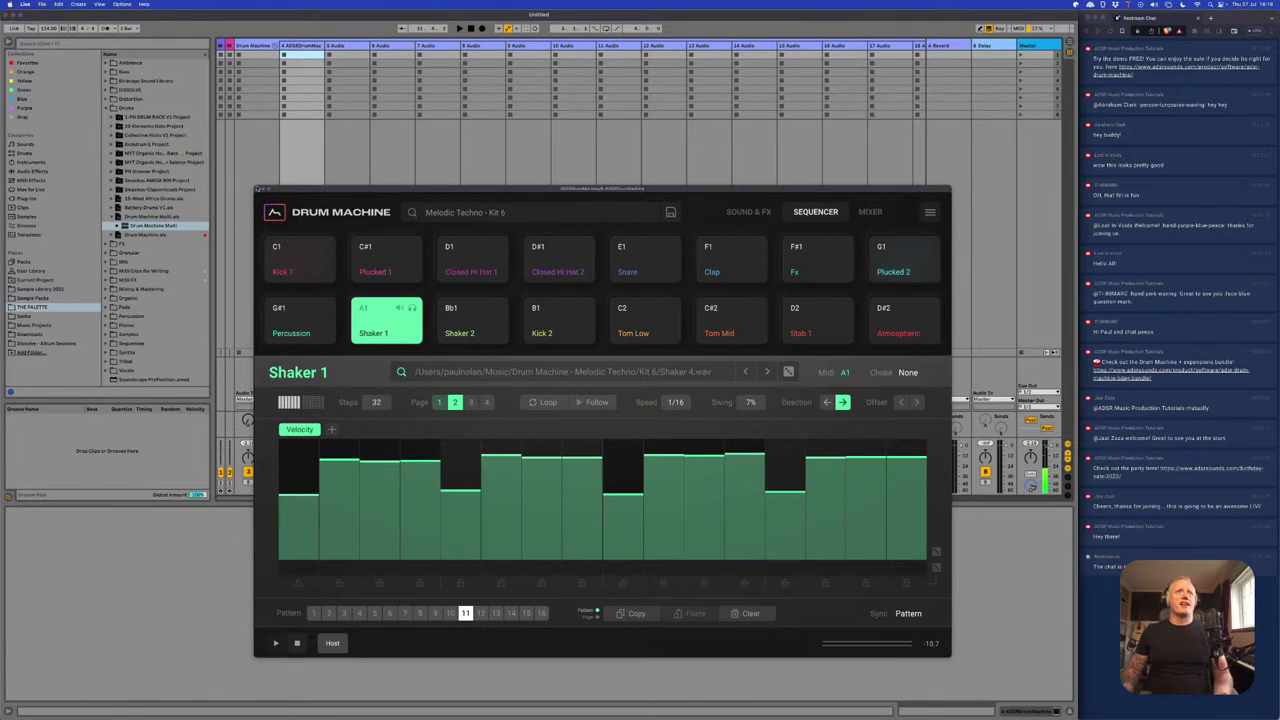
- Close the Drum Machine plug-in window and widen the two narrow MIDI tracks at the start of the set
click(257, 188)
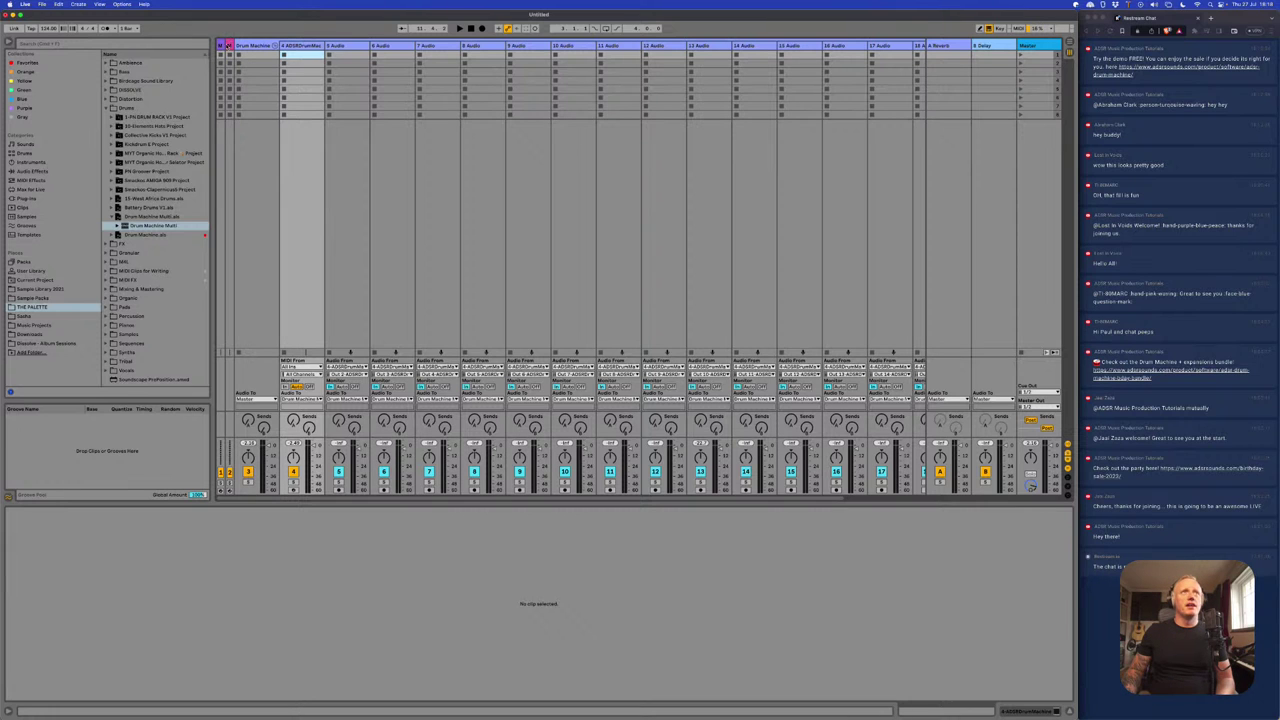
click(222, 45)
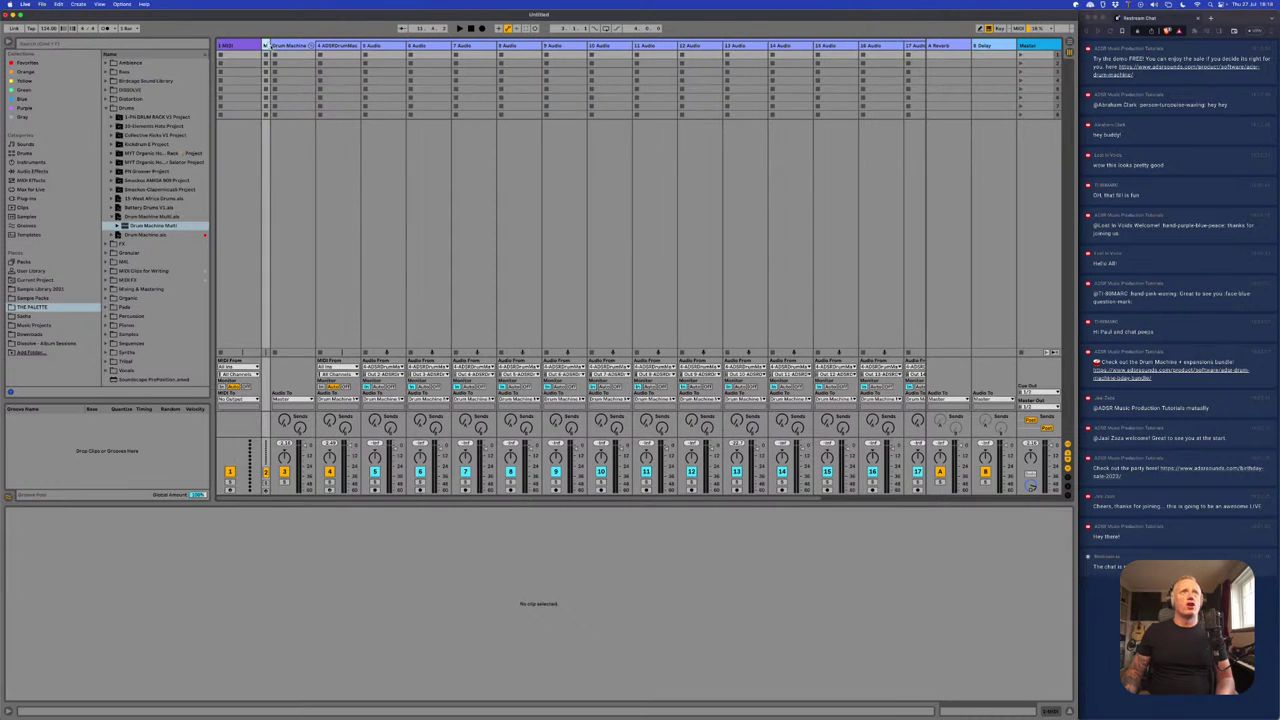
key(Delete)
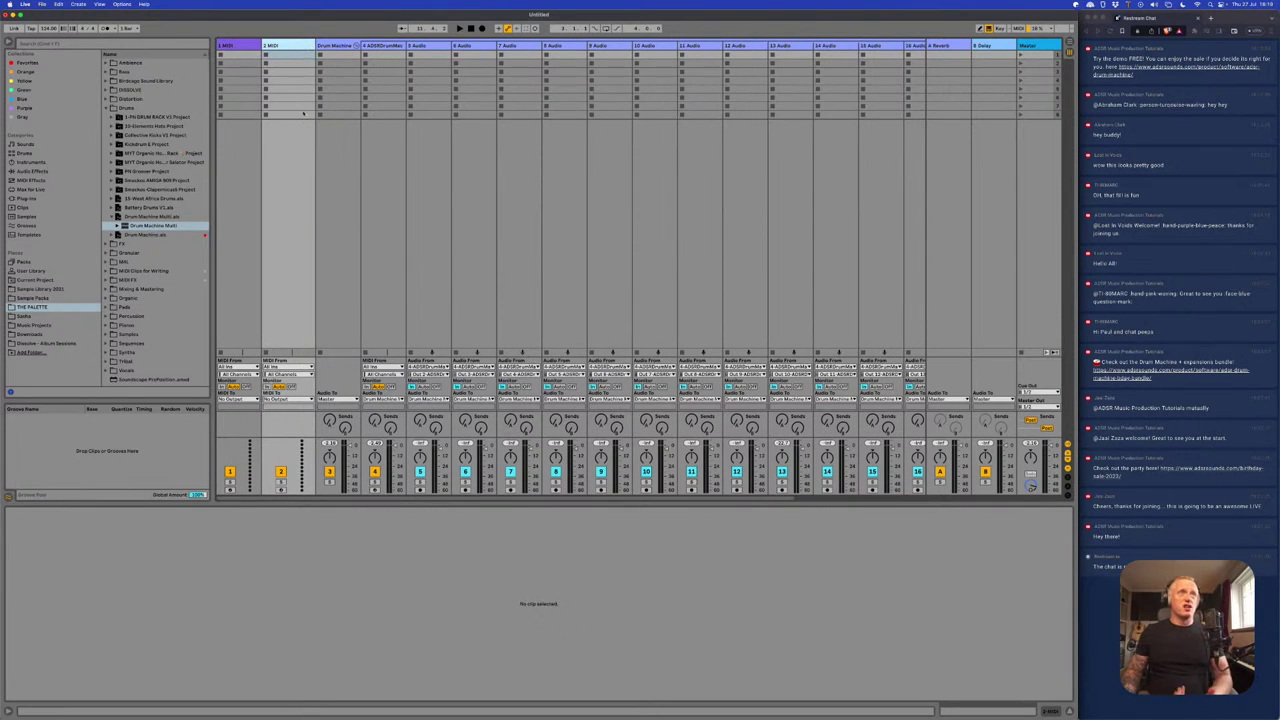
- Find MIDIGRID among the ADSR VST3 plug-ins and load it onto the second MIDI track
click(28, 198)
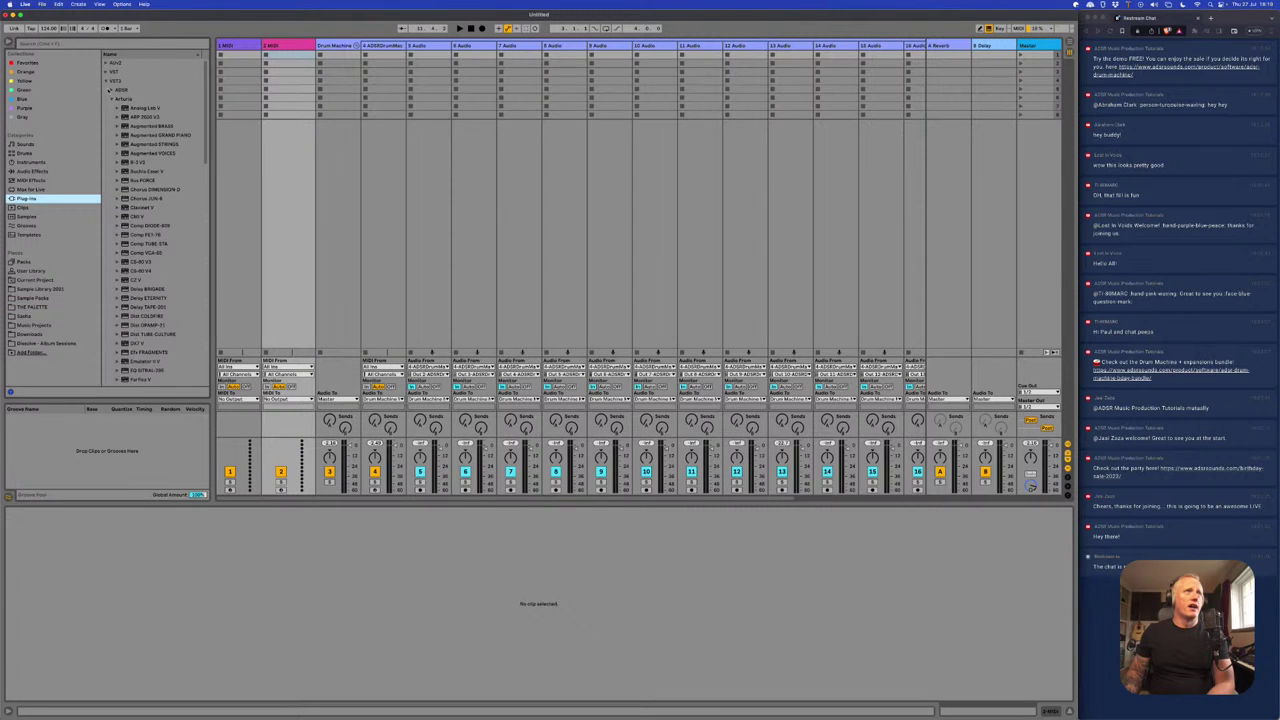
click(106, 80)
click(105, 80)
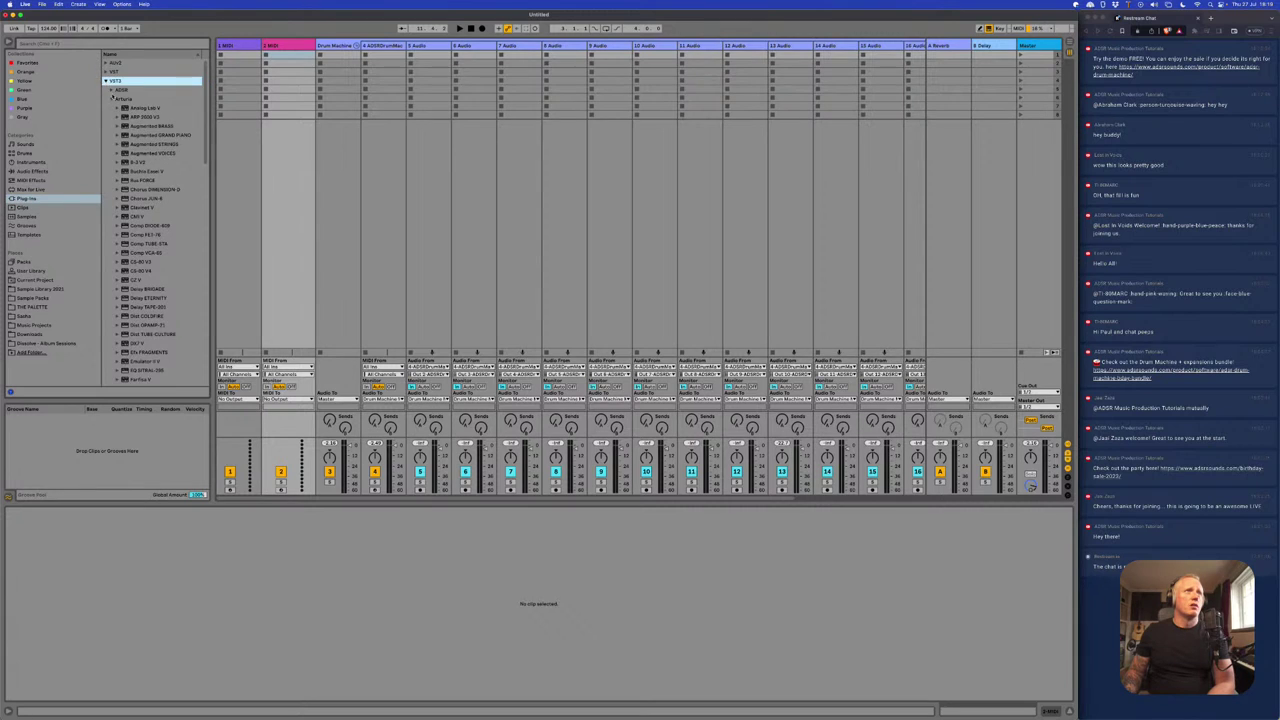
click(111, 89)
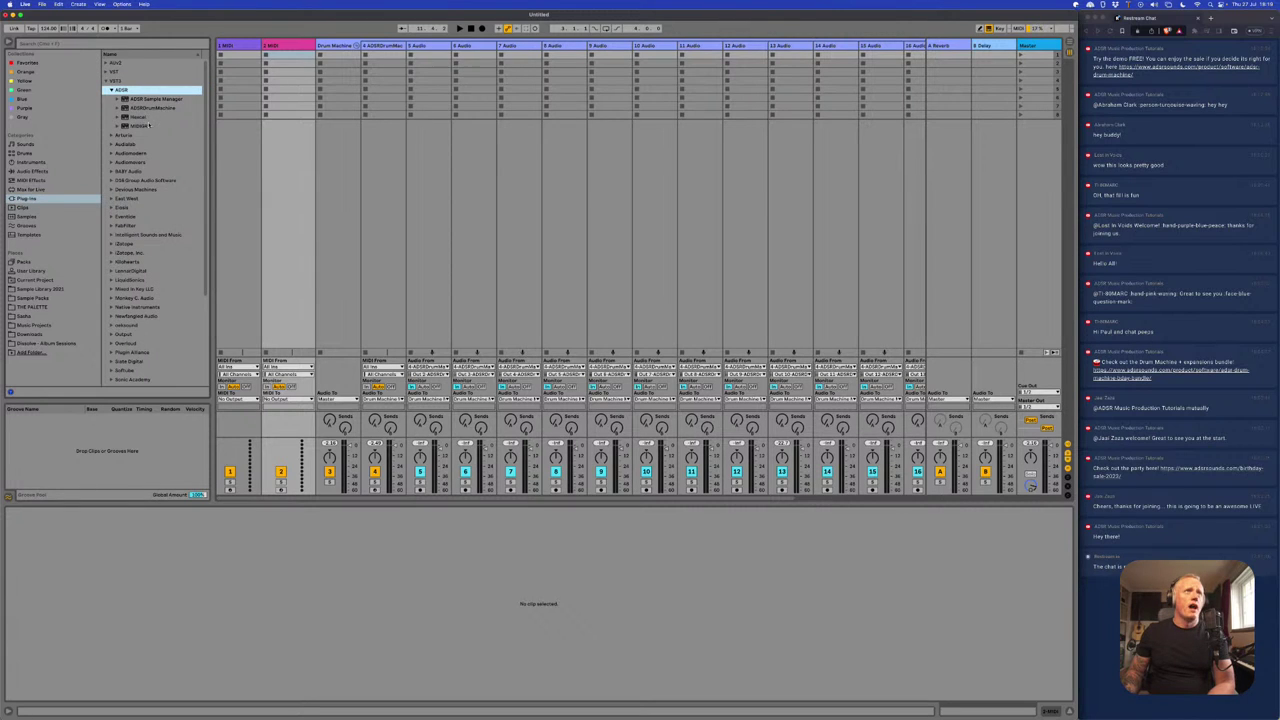
click(147, 126)
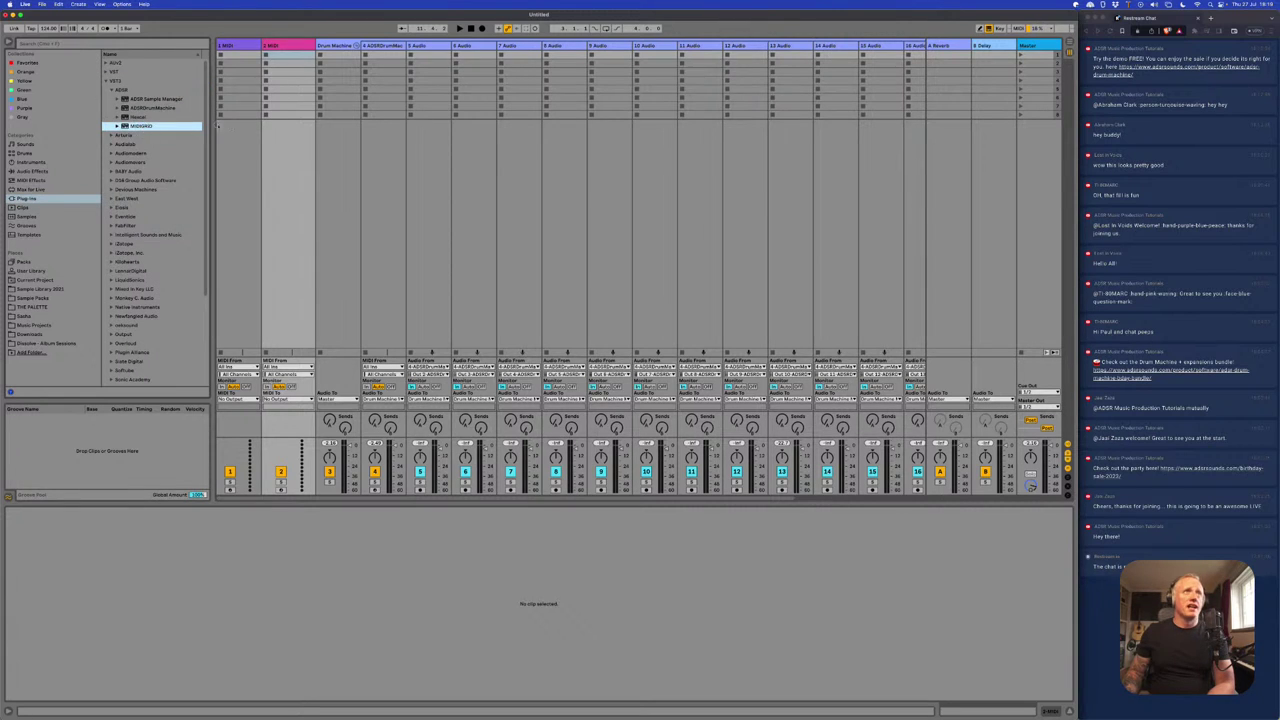
drag(218, 127, 281, 104)
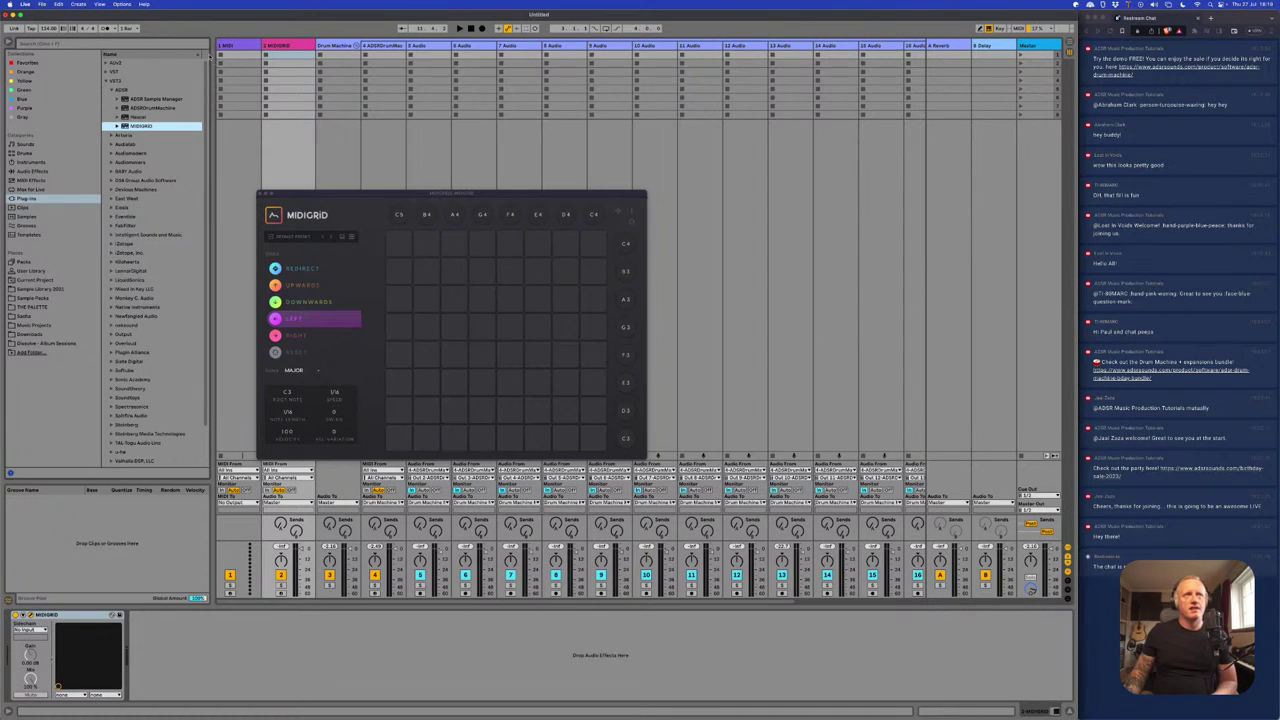
- Open MIDIGRID's preset loader and go into the MIDIGRID Pack folder
click(346, 192)
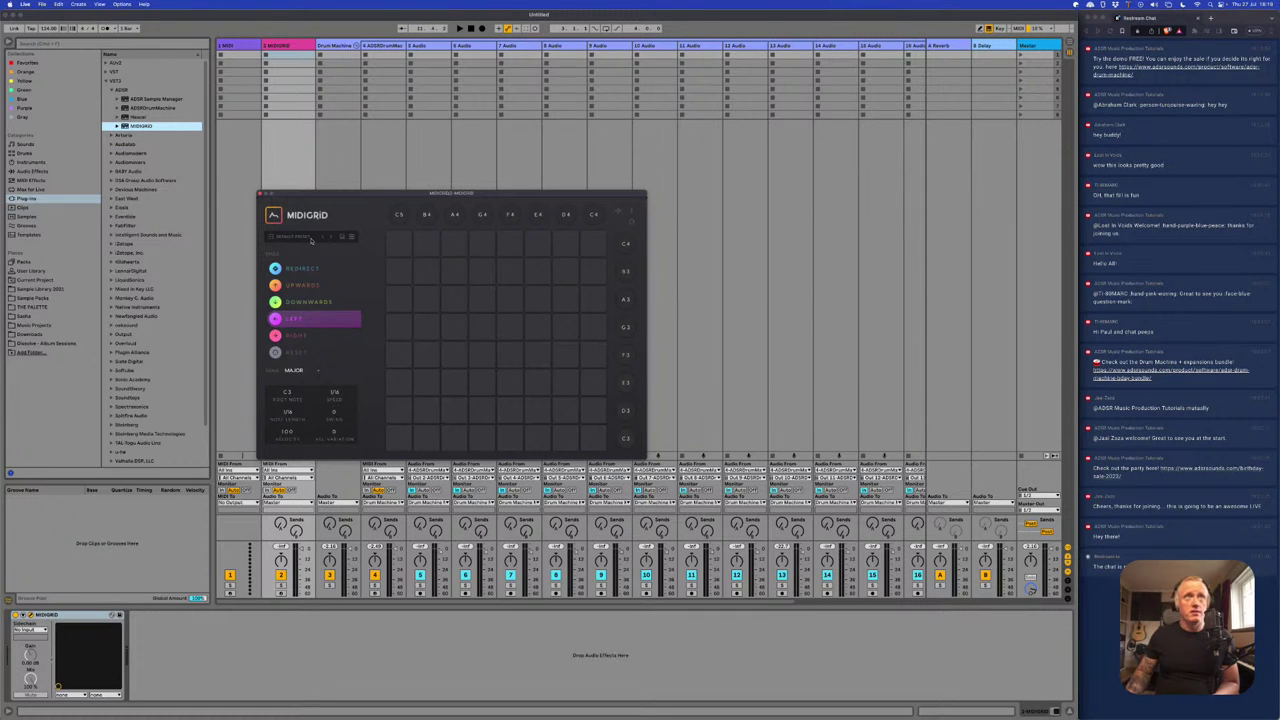
click(311, 240)
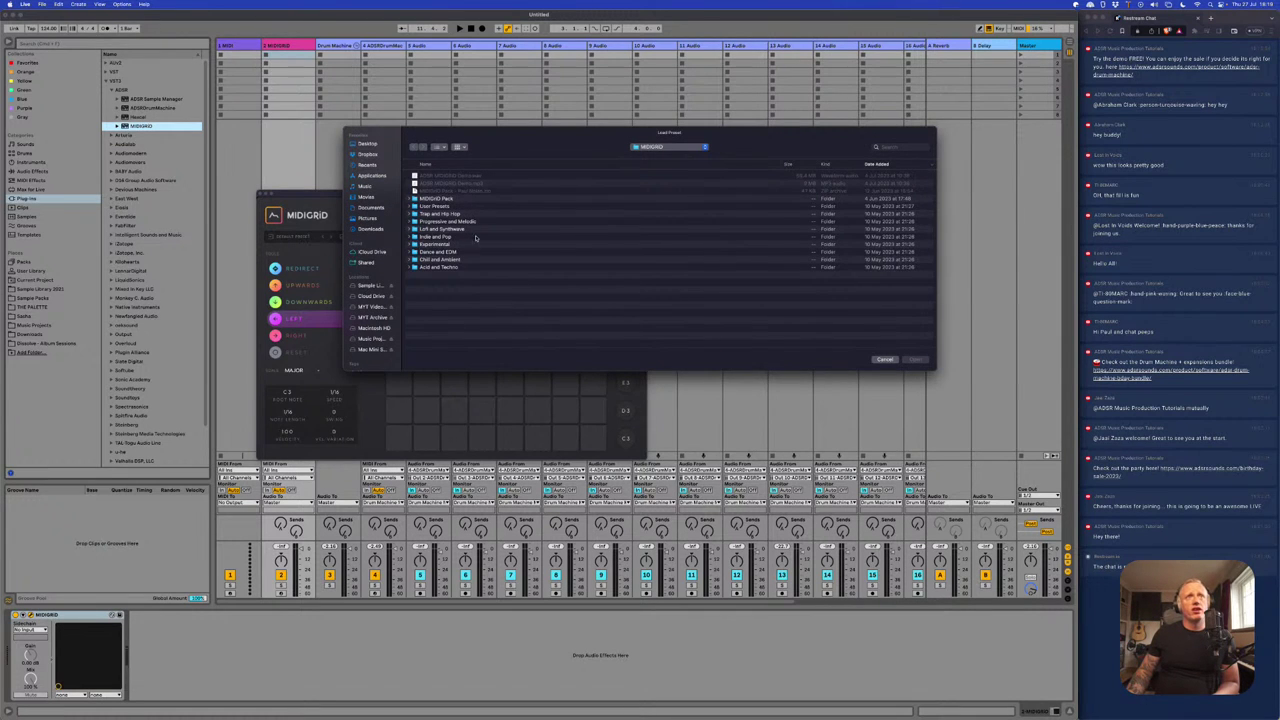
double_click(438, 199)
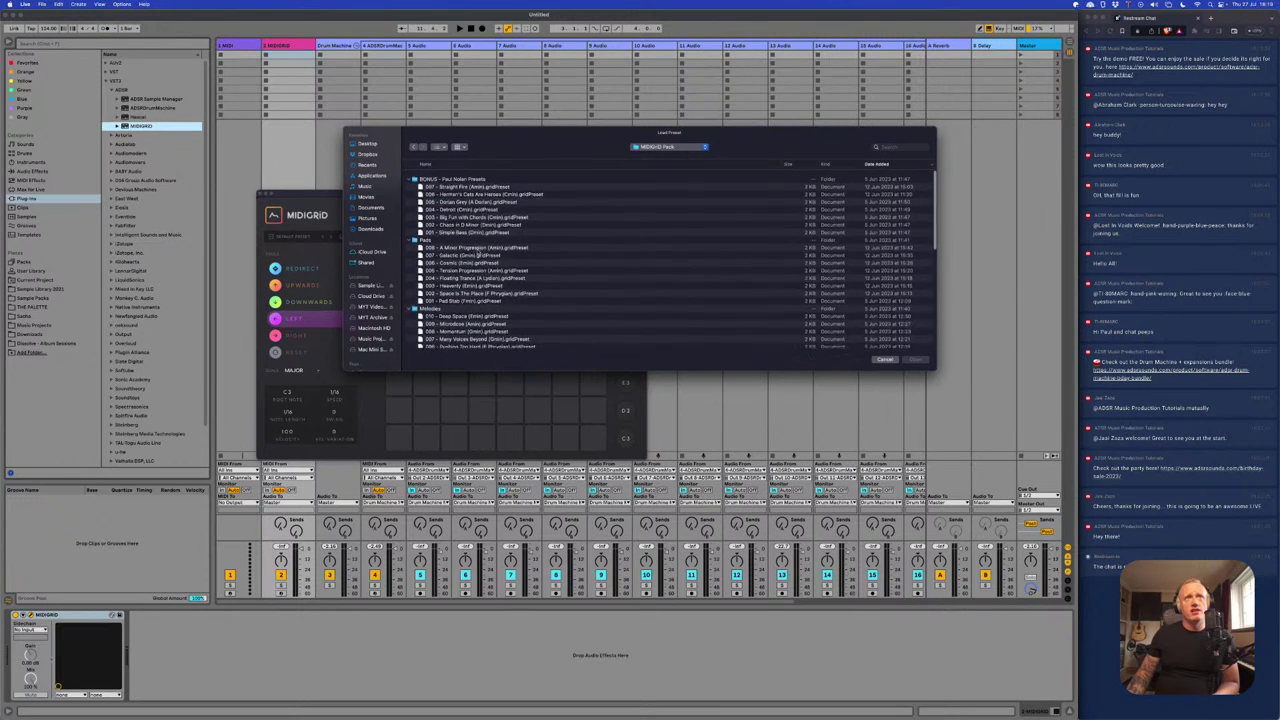
- Look through the MIDIGRID Pack presets, covering the bonus, Pads, Melodies, Leads, Arpeggios and Bass folders
scroll(480, 256, down, 10)
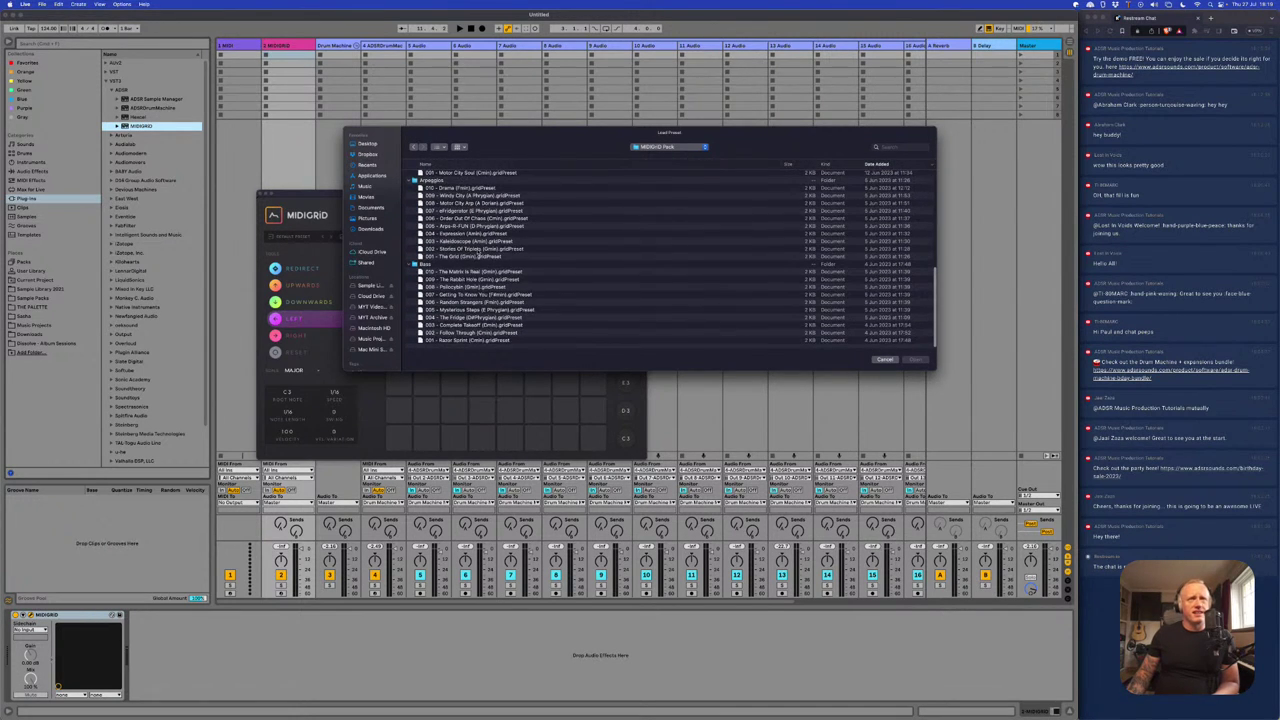
scroll(468, 205, up, 10)
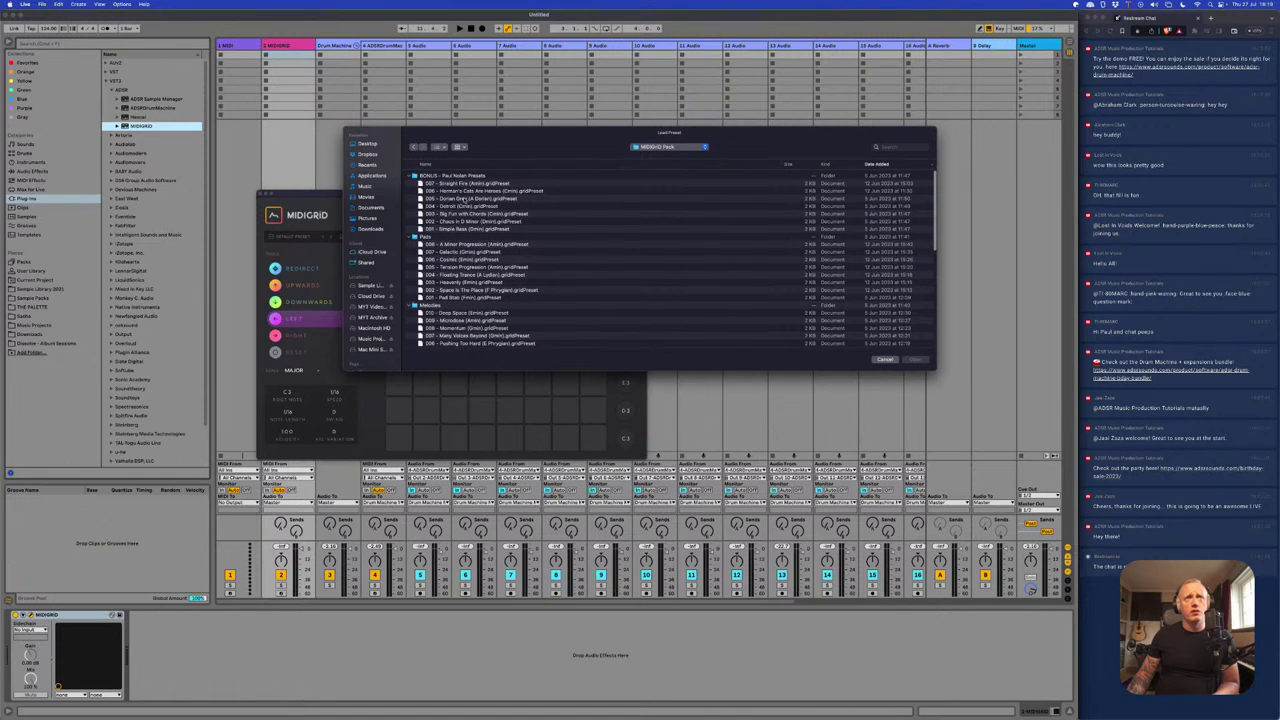
scroll(487, 228, down, 5)
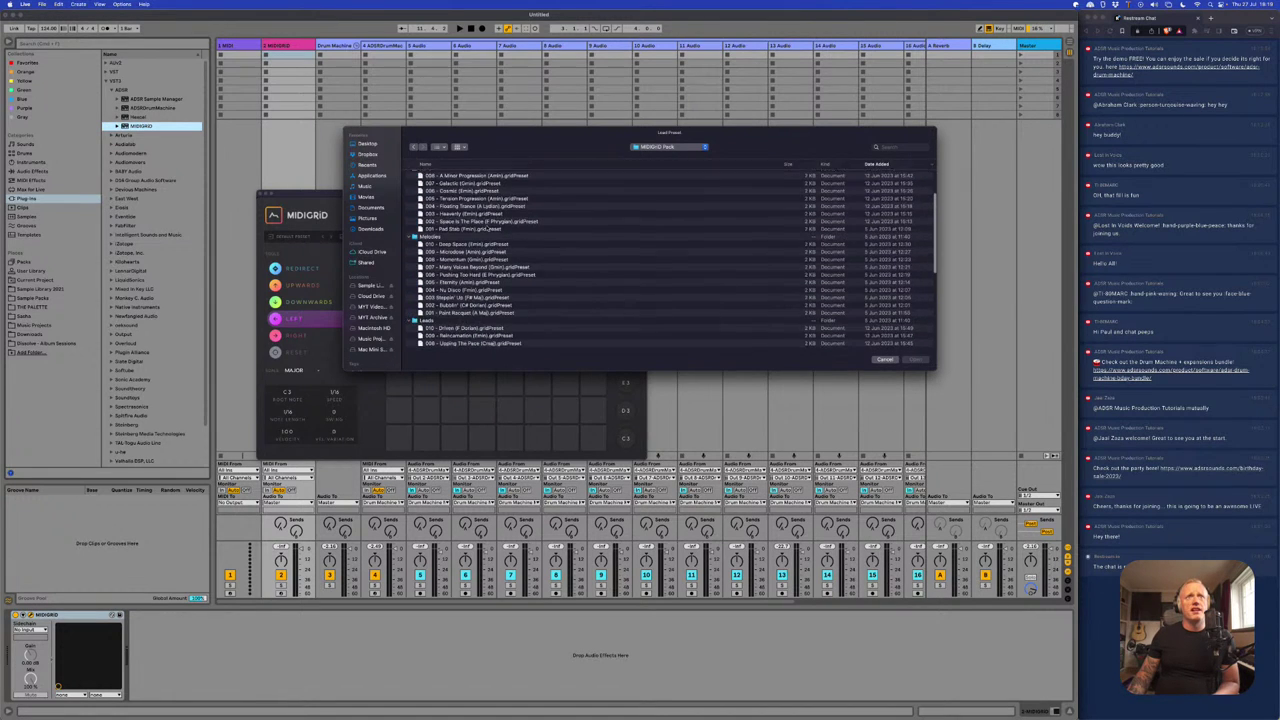
scroll(487, 228, down, 2)
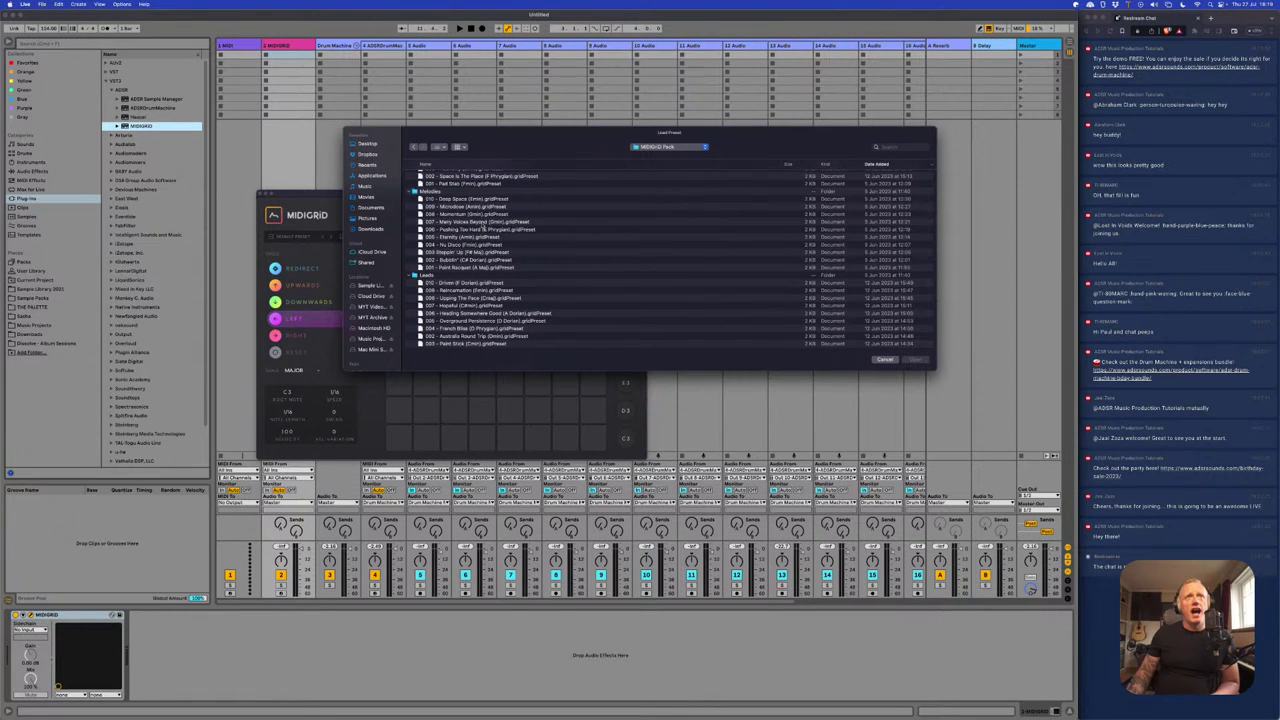
scroll(459, 274, down, 5)
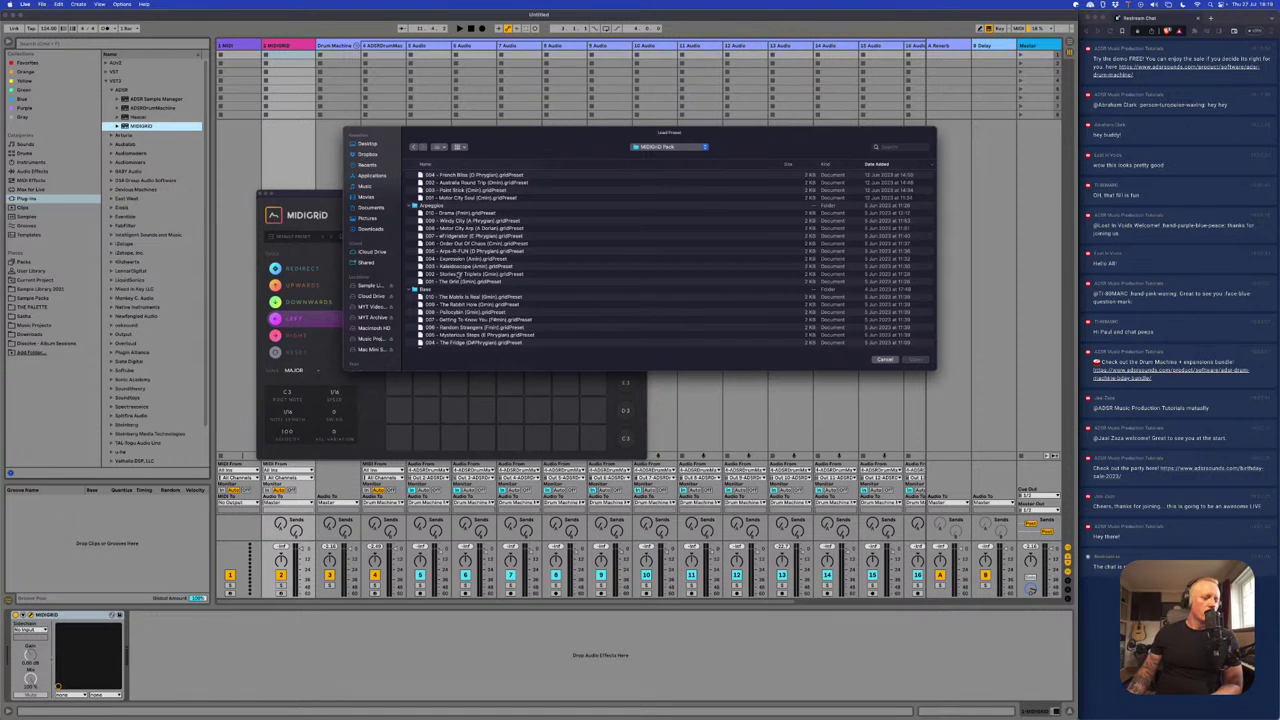
scroll(462, 276, up, 1)
scroll(462, 276, up, 3)
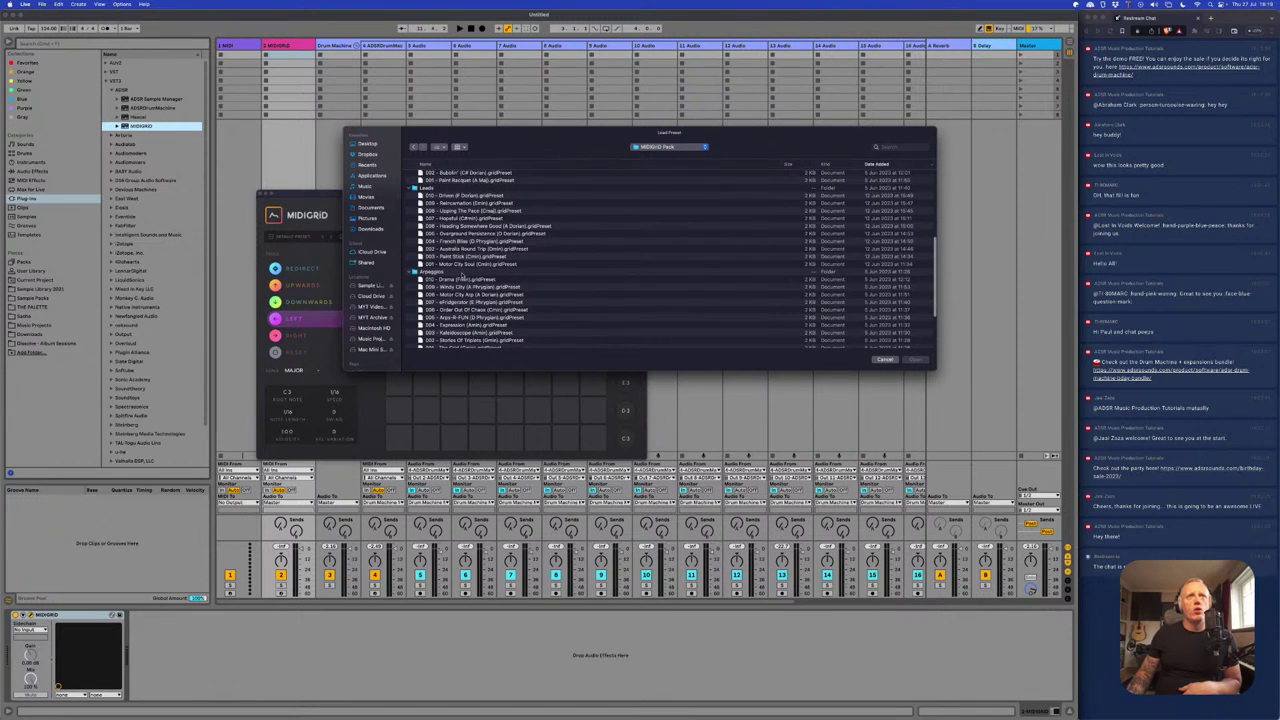
scroll(462, 278, up, 3)
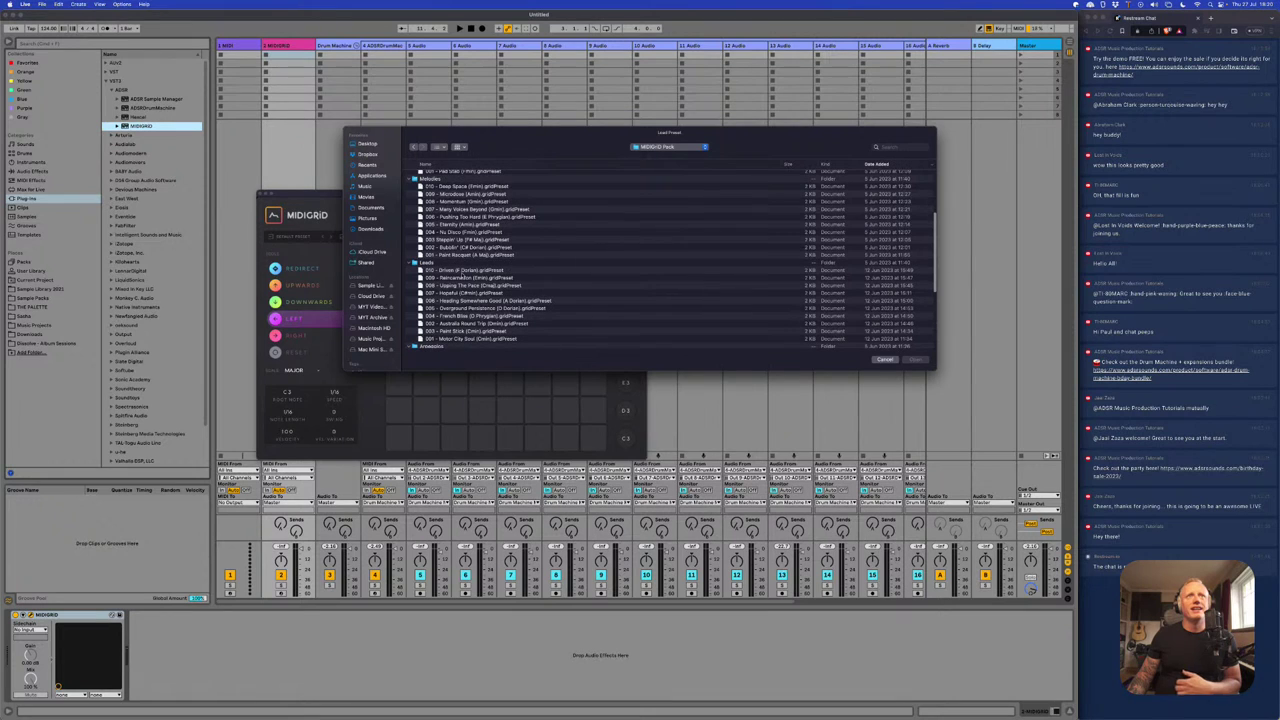
scroll(462, 278, up, 3)
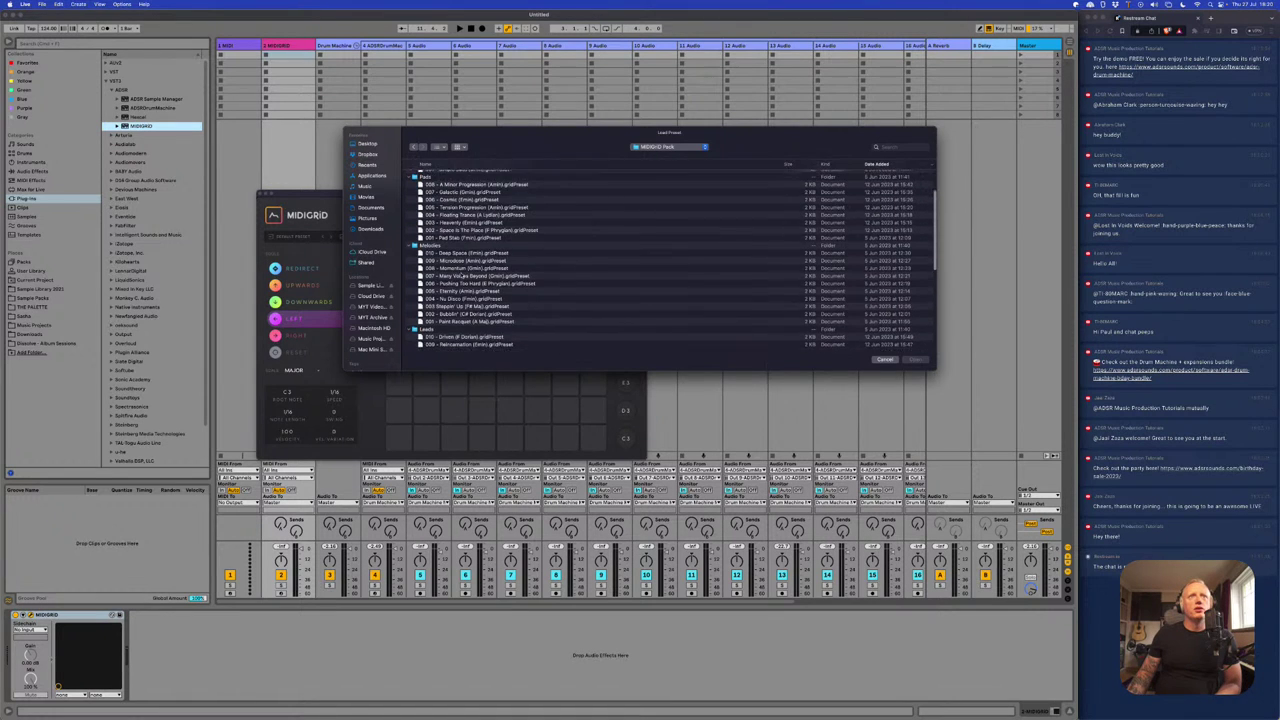
scroll(462, 276, up, 3)
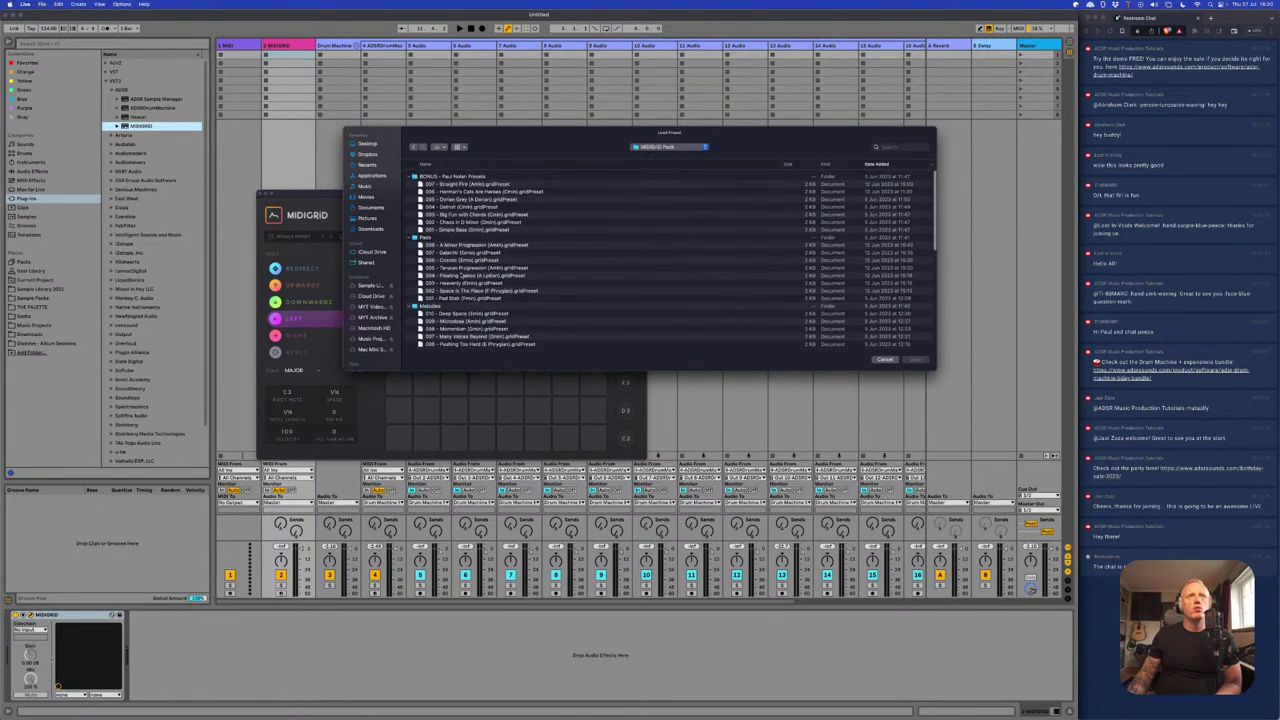
scroll(462, 276, up, 1)
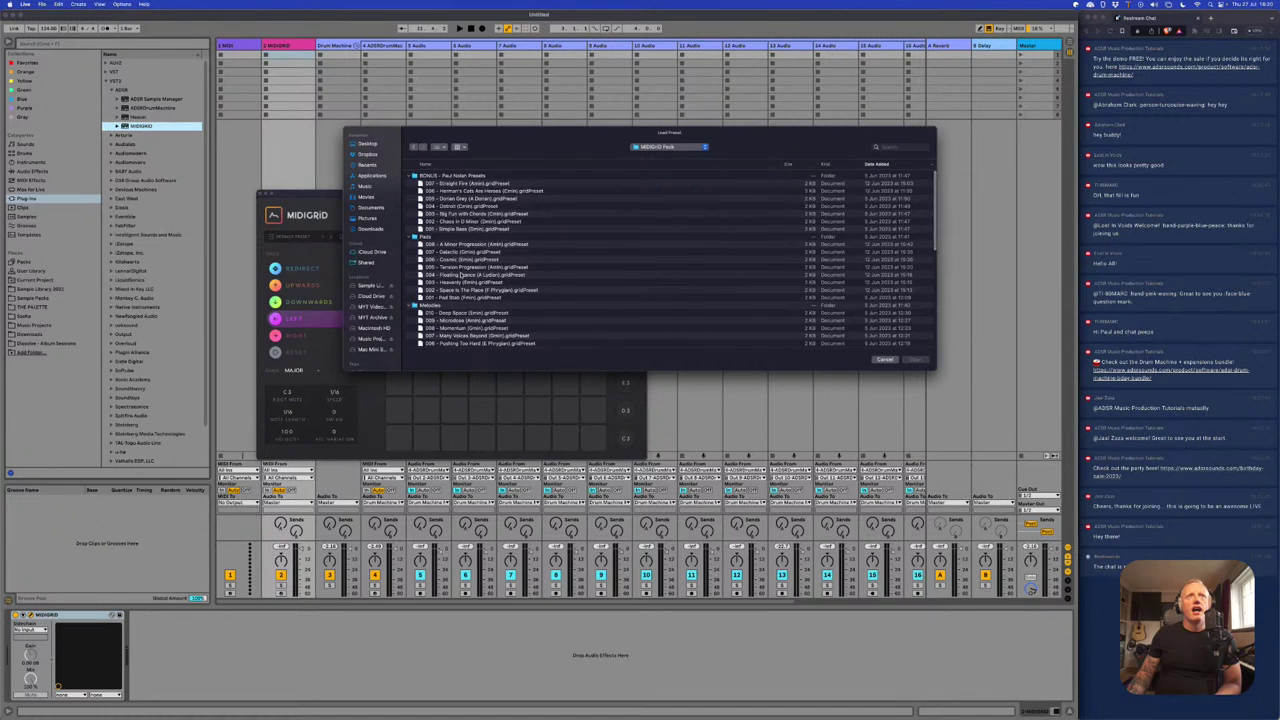
scroll(461, 274, up, 1)
scroll(461, 272, down, 10)
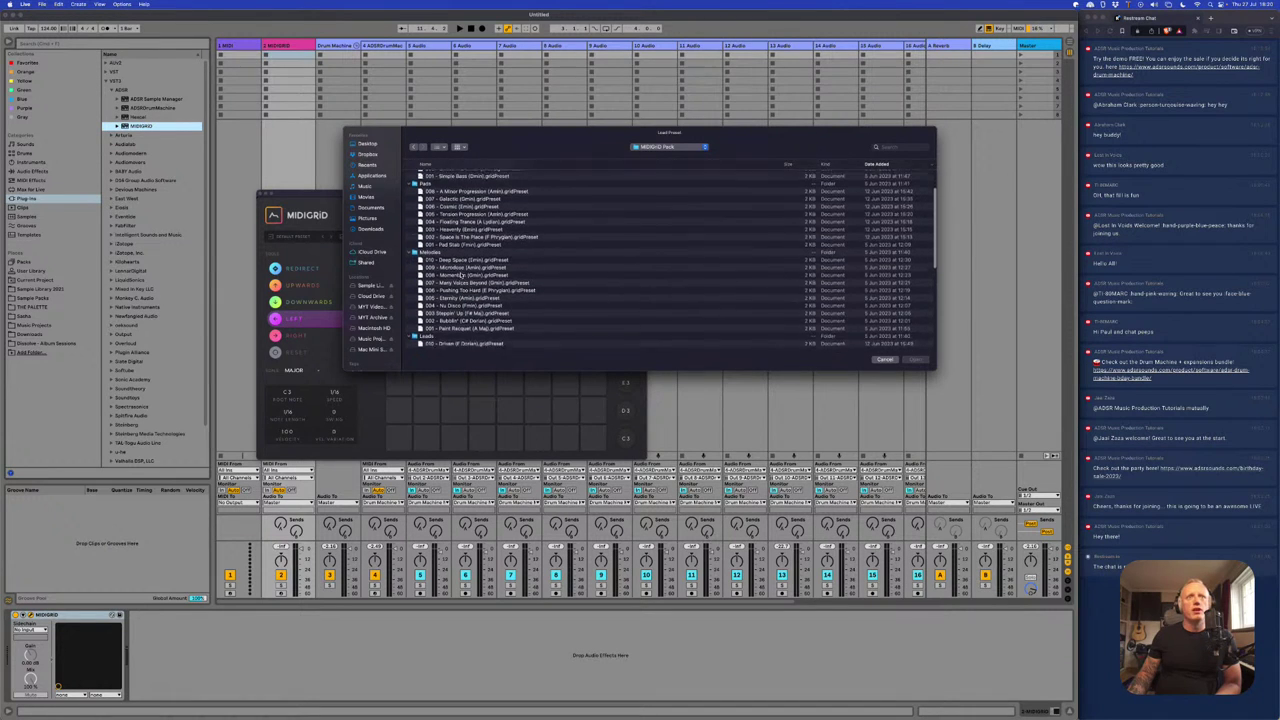
scroll(462, 274, down, 8)
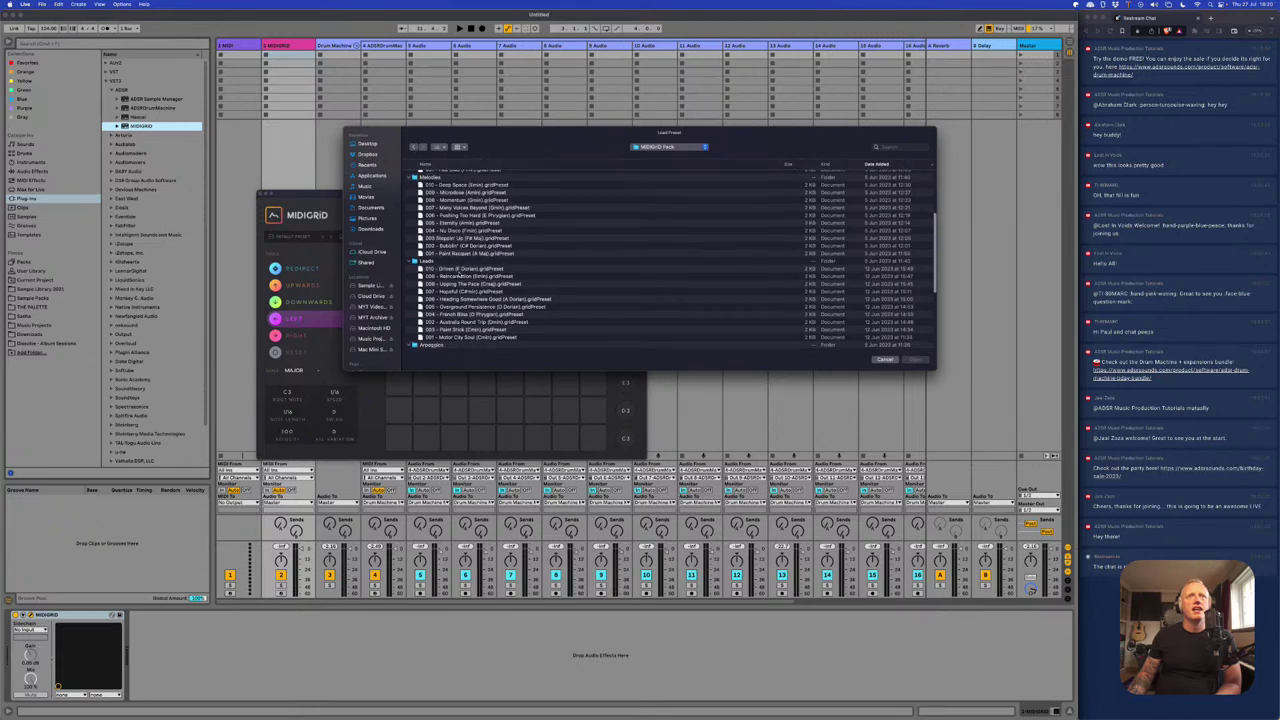
scroll(462, 273, down, 8)
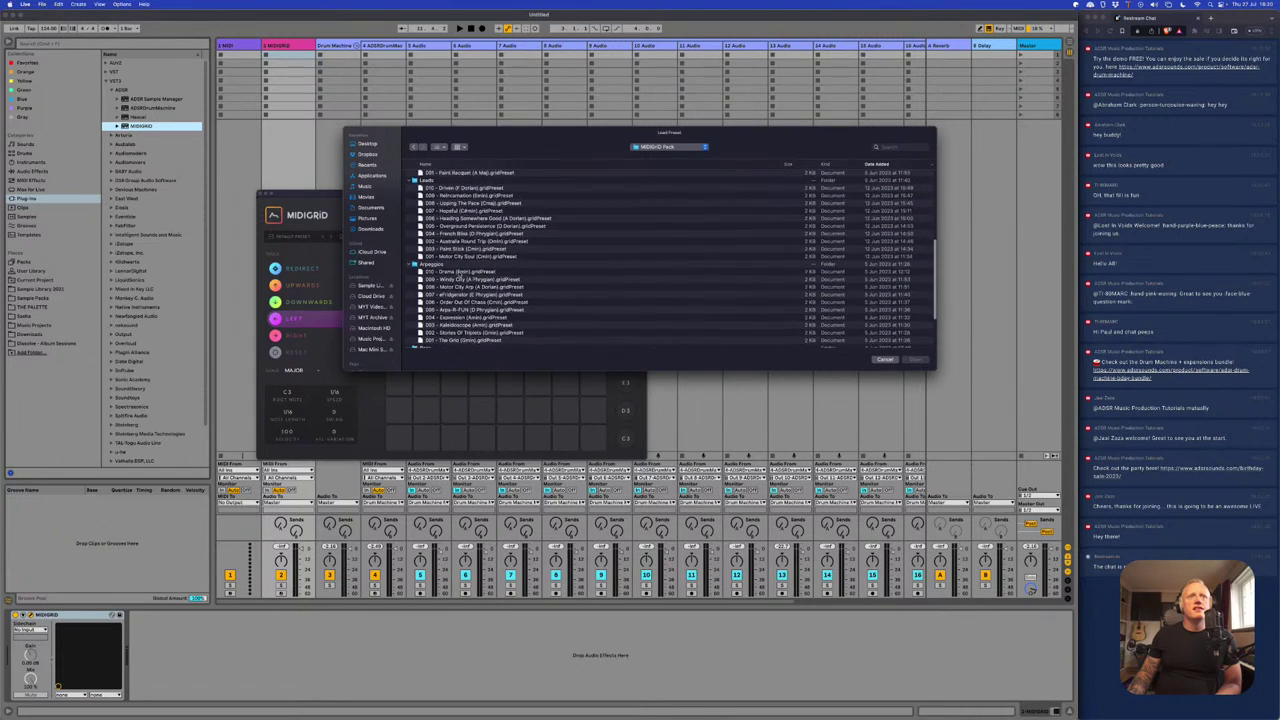
scroll(461, 272, down, 5)
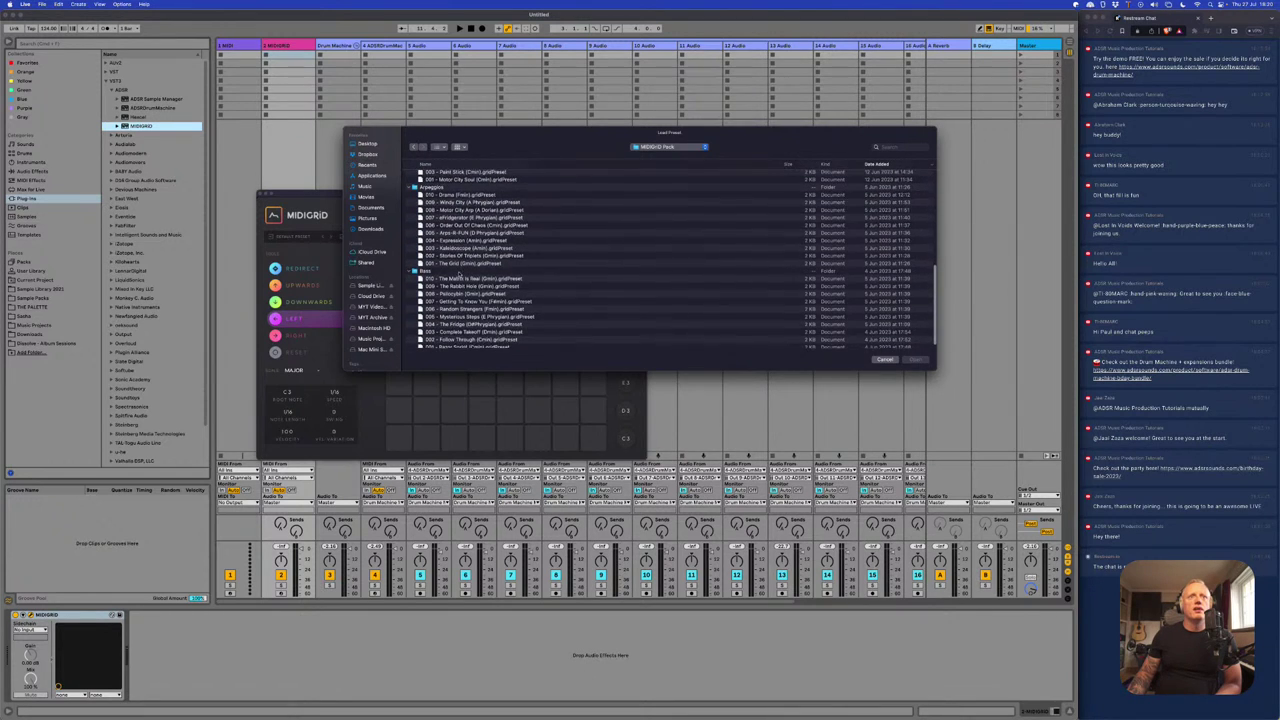
- Load the Bass preset 003 - Complete Takeoff, then move the MIDIGRID window clear of its track and select that track
click(490, 330)
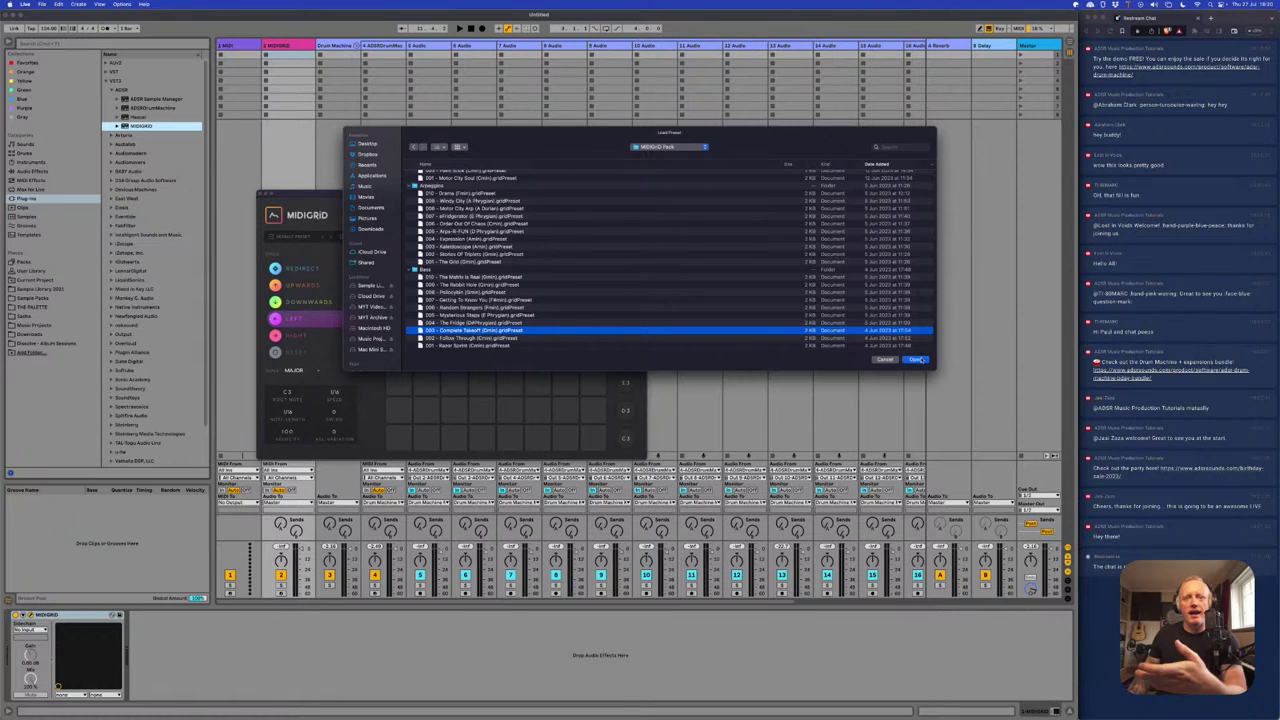
click(917, 360)
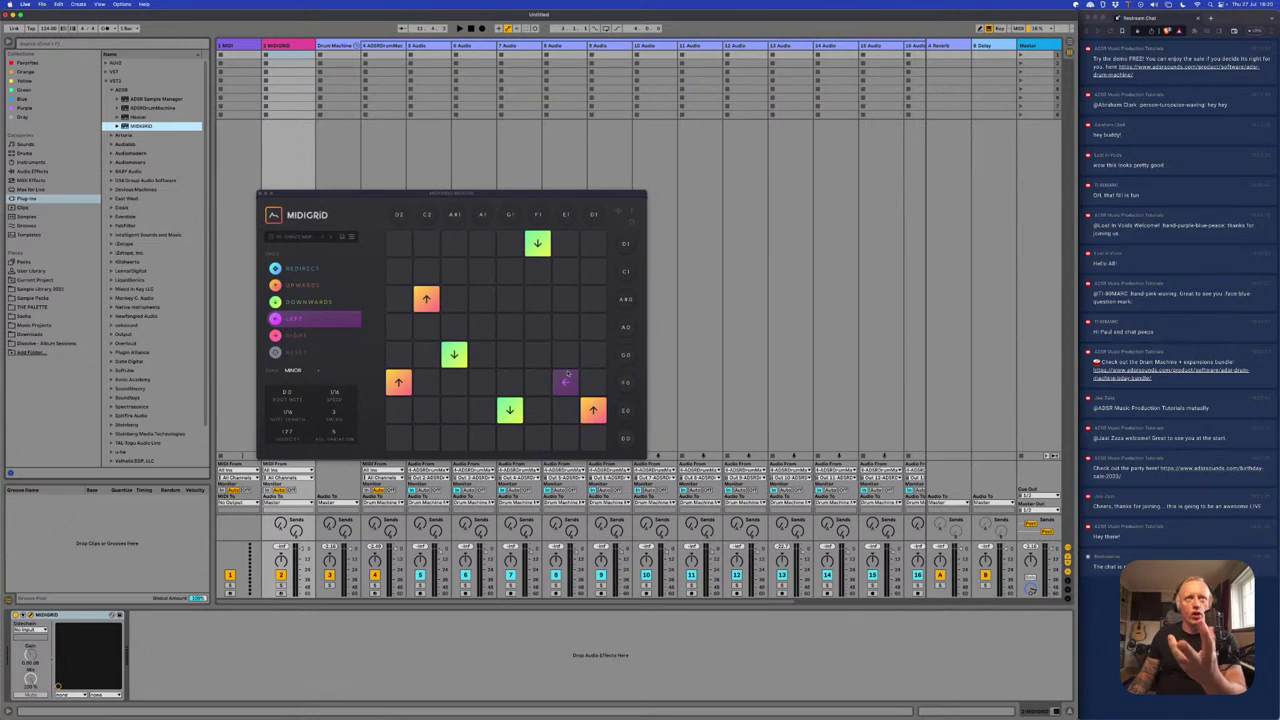
drag(407, 194, 499, 205)
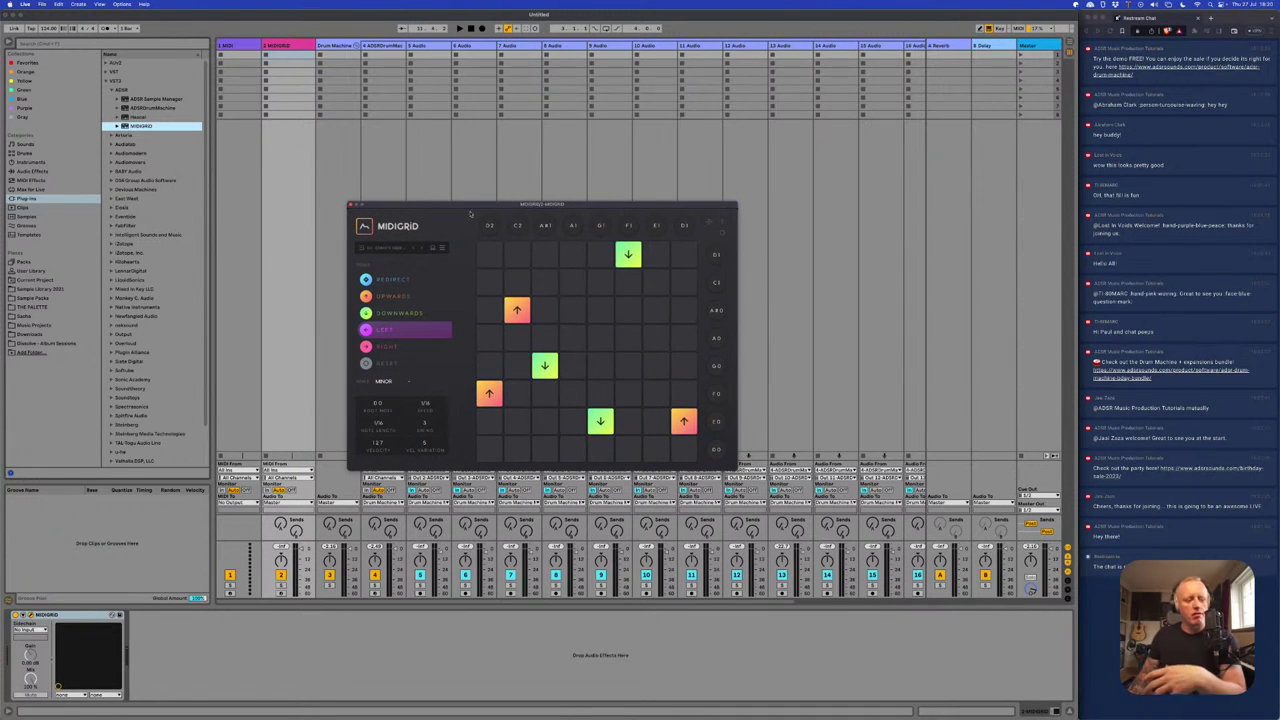
click(303, 43)
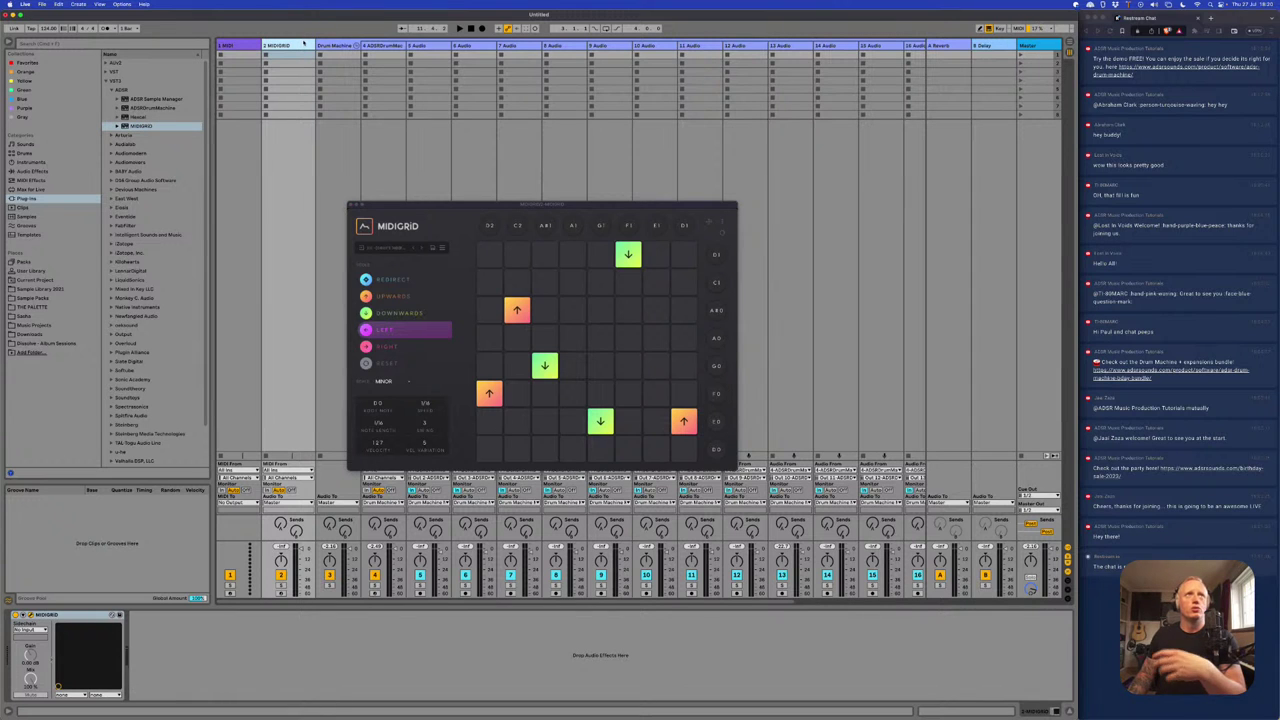
- Add a MIDI track after the MIDIGRID track, load the Wavetable instrument onto it and expand the device's modulation view
key(super+shift+t)
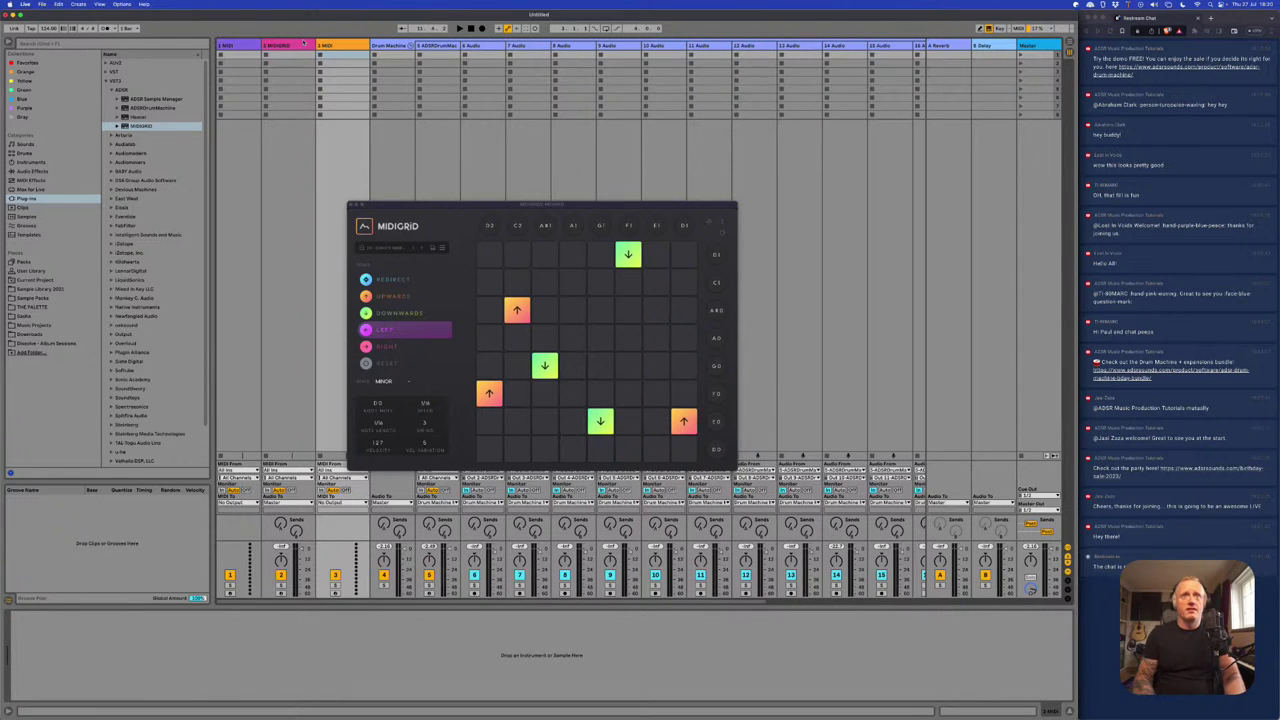
drag(440, 211, 520, 206)
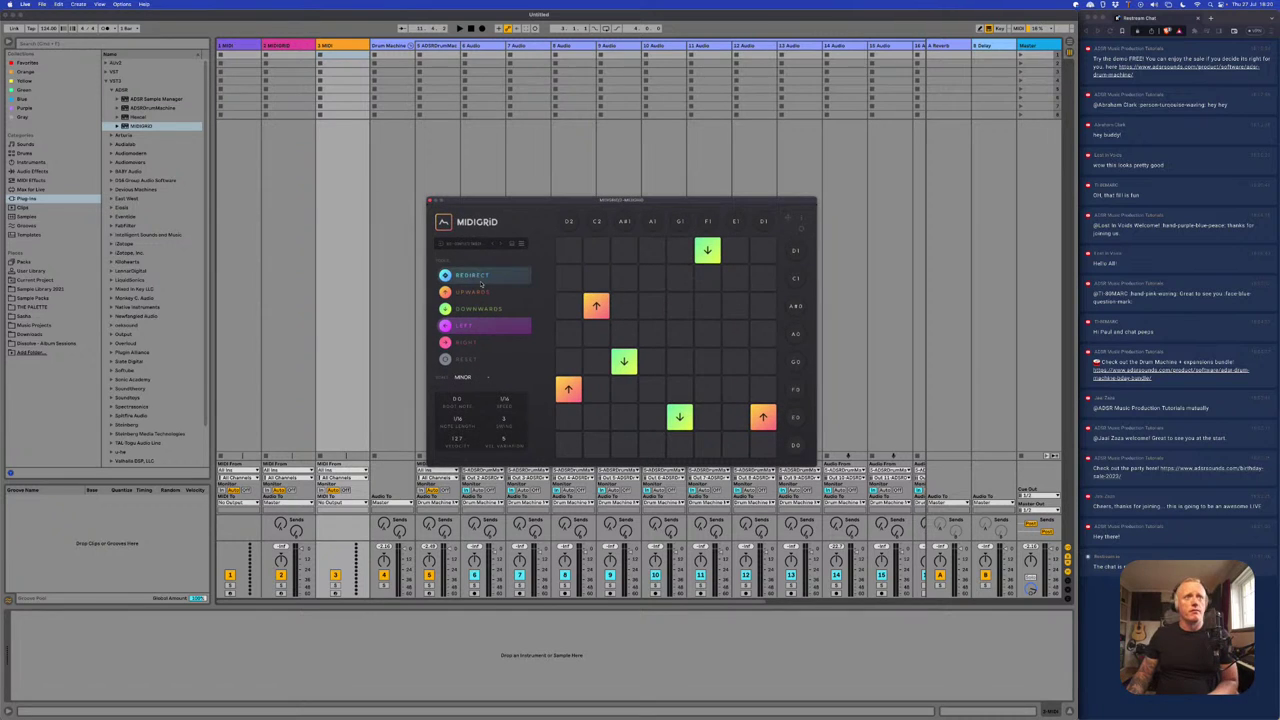
click(30, 162)
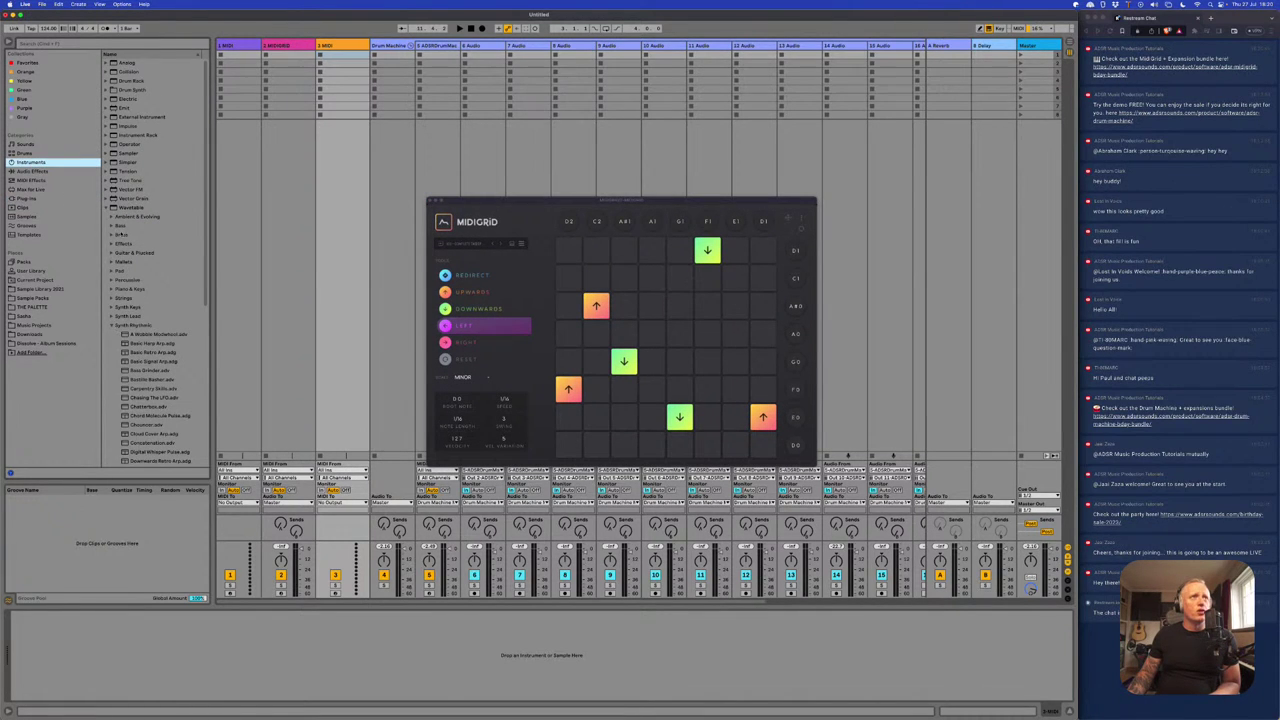
click(124, 207)
double_click(124, 207)
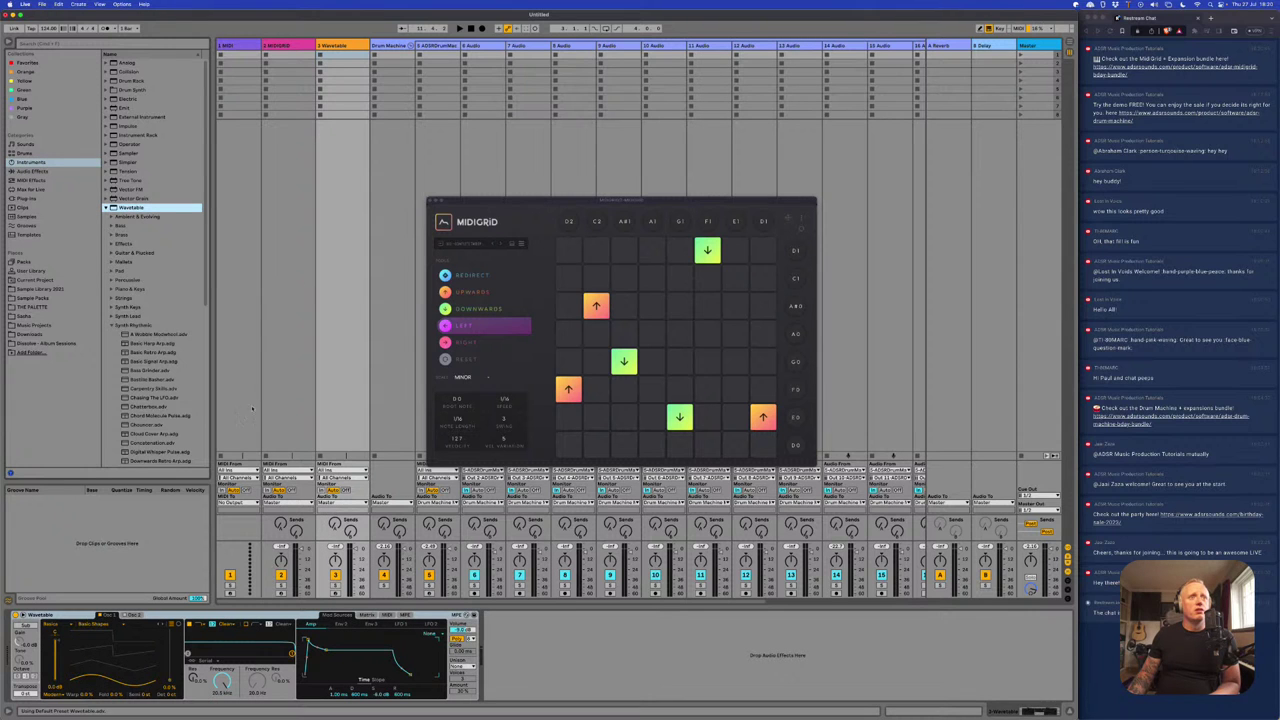
click(104, 614)
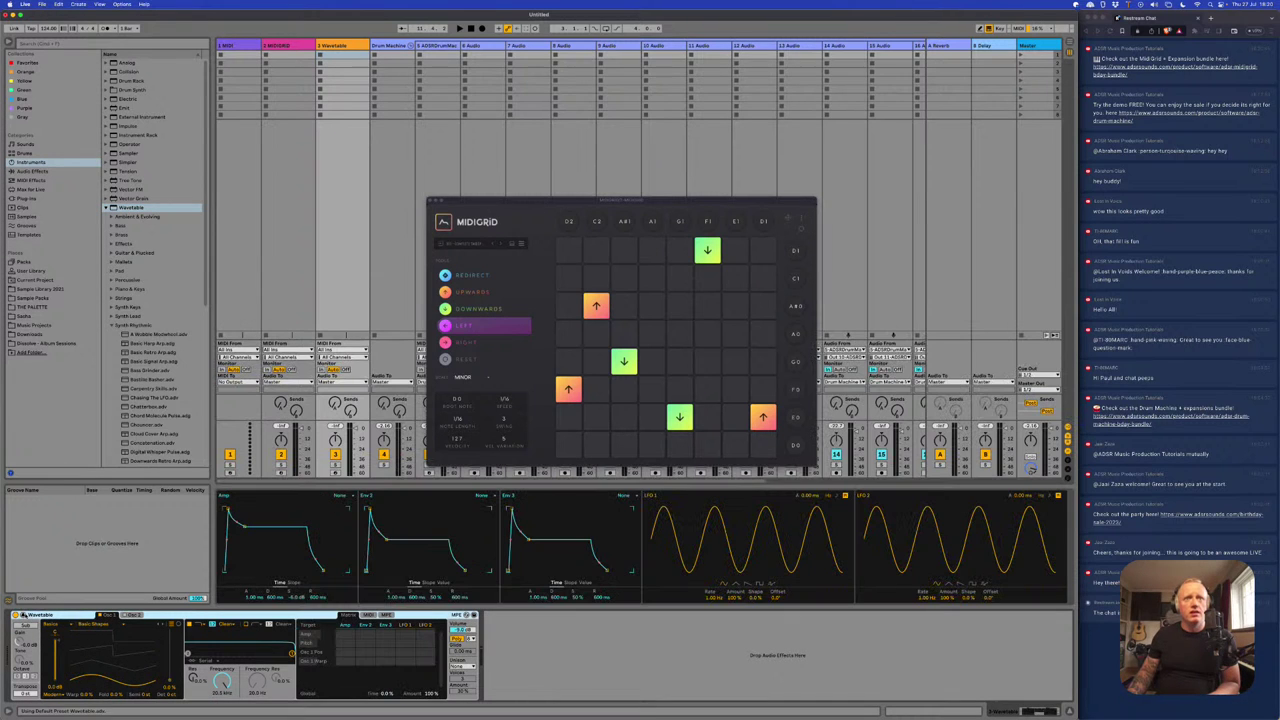
- Route MIDIGRID's plug-in output from track 2 into the Wavetable track with monitoring set to In, then solo the track and play it
drag(646, 200, 600, 119)
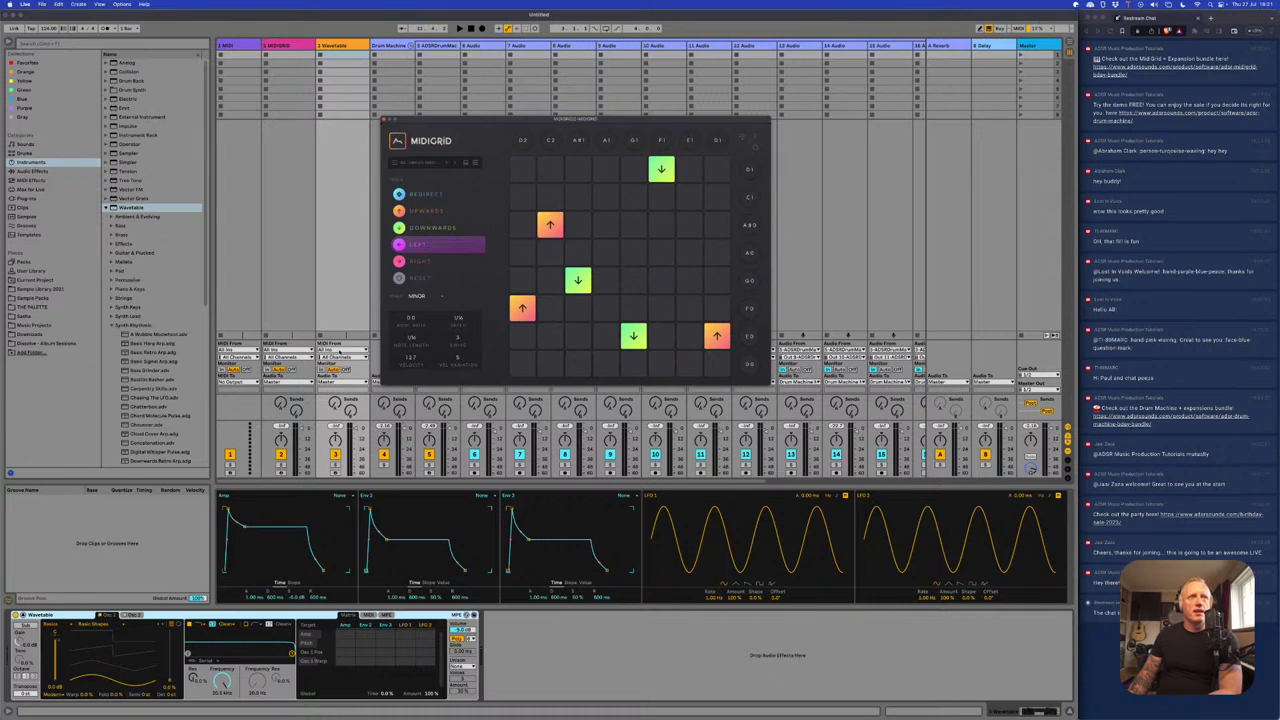
click(340, 351)
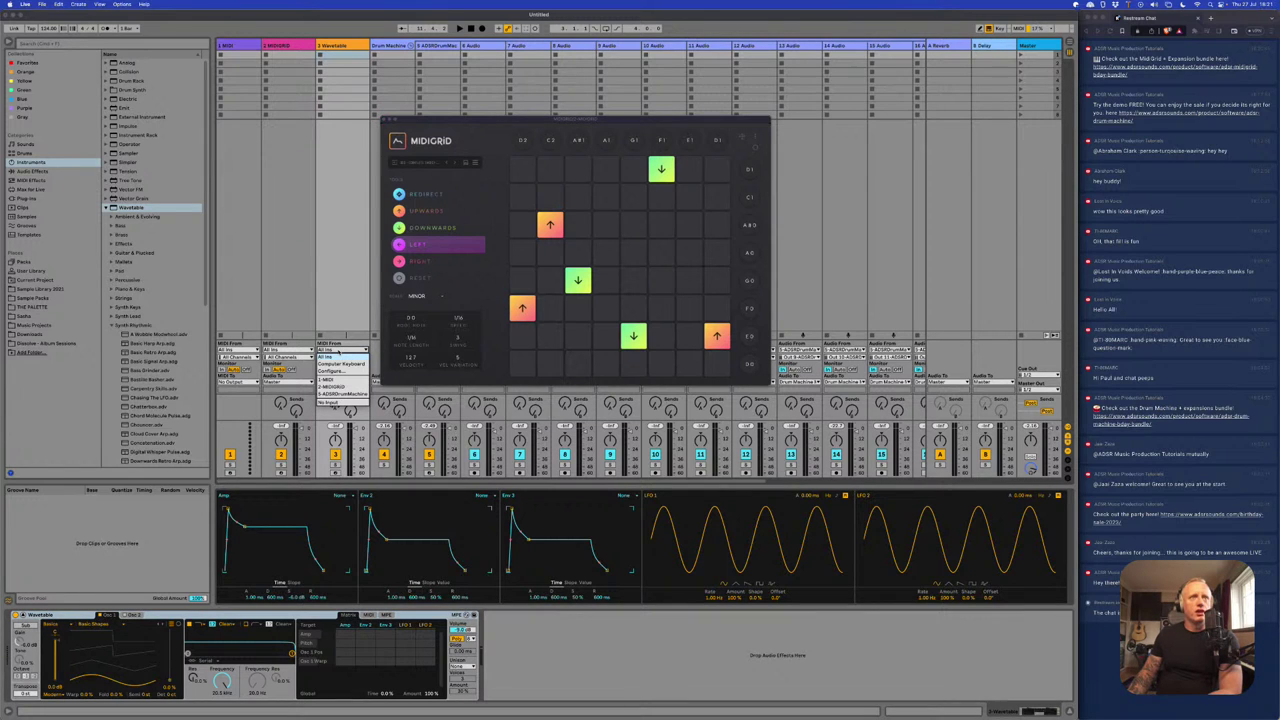
click(349, 387)
click(344, 359)
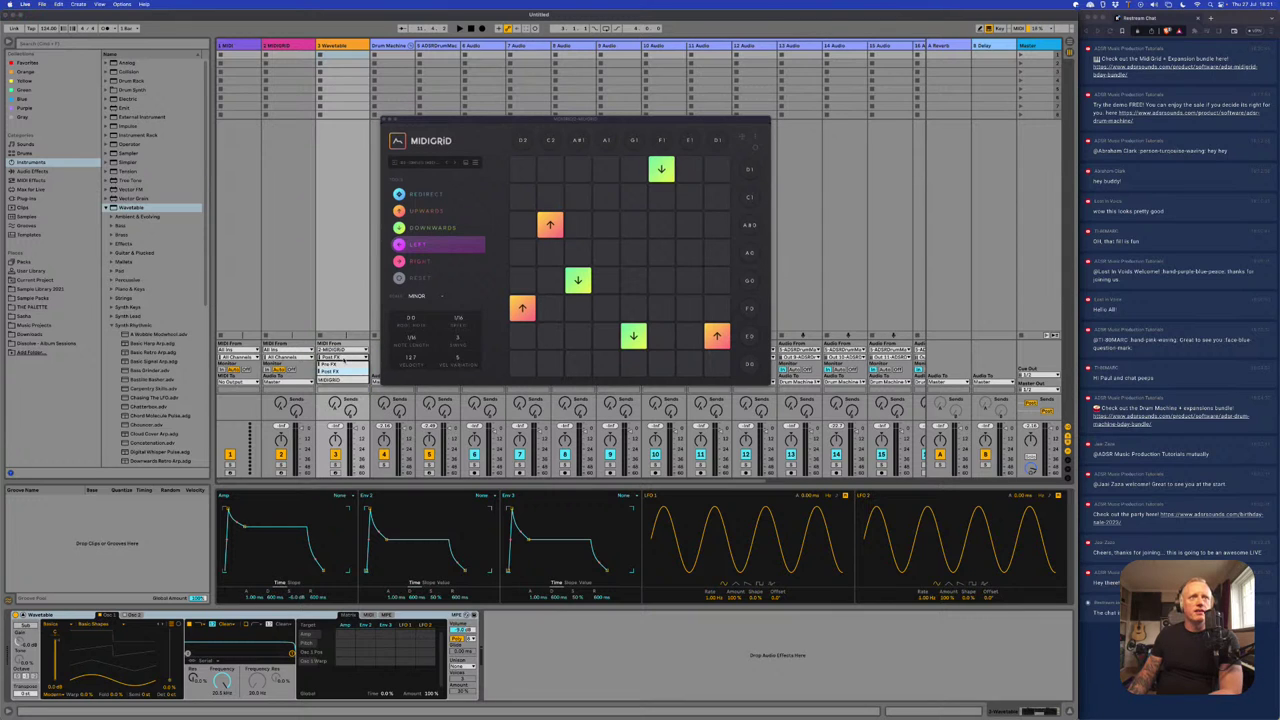
click(344, 380)
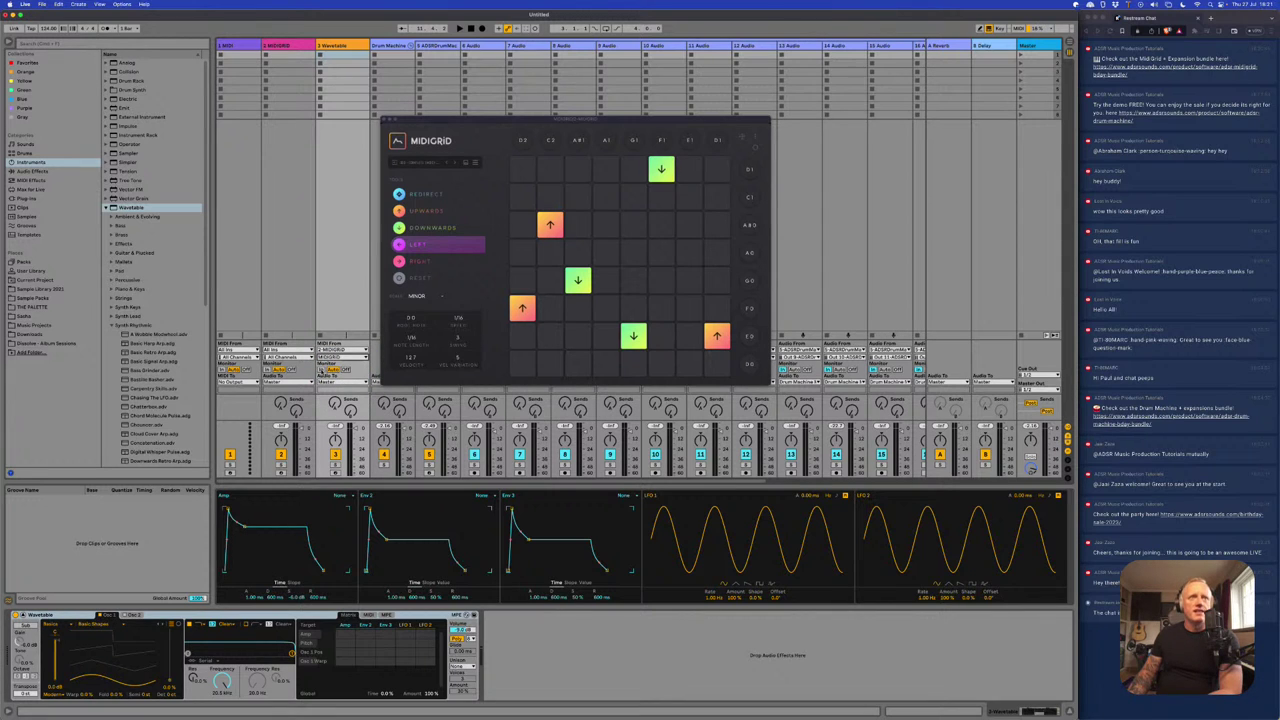
click(322, 369)
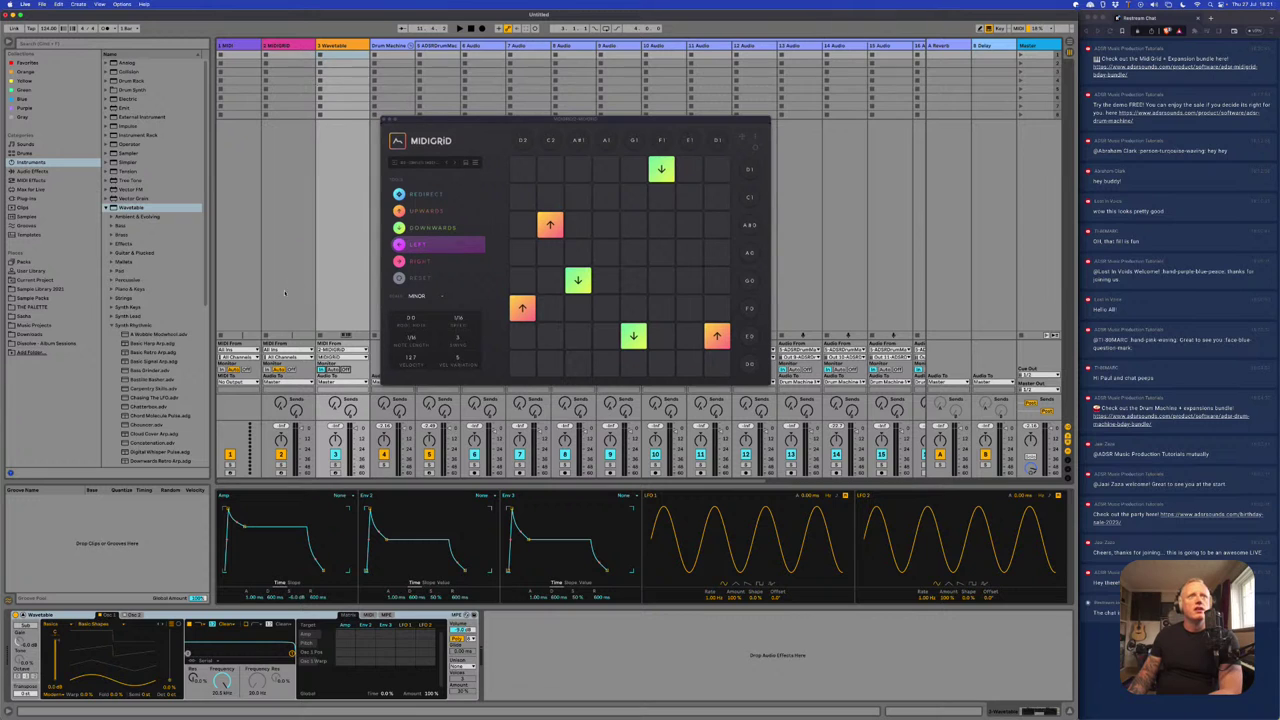
click(335, 465)
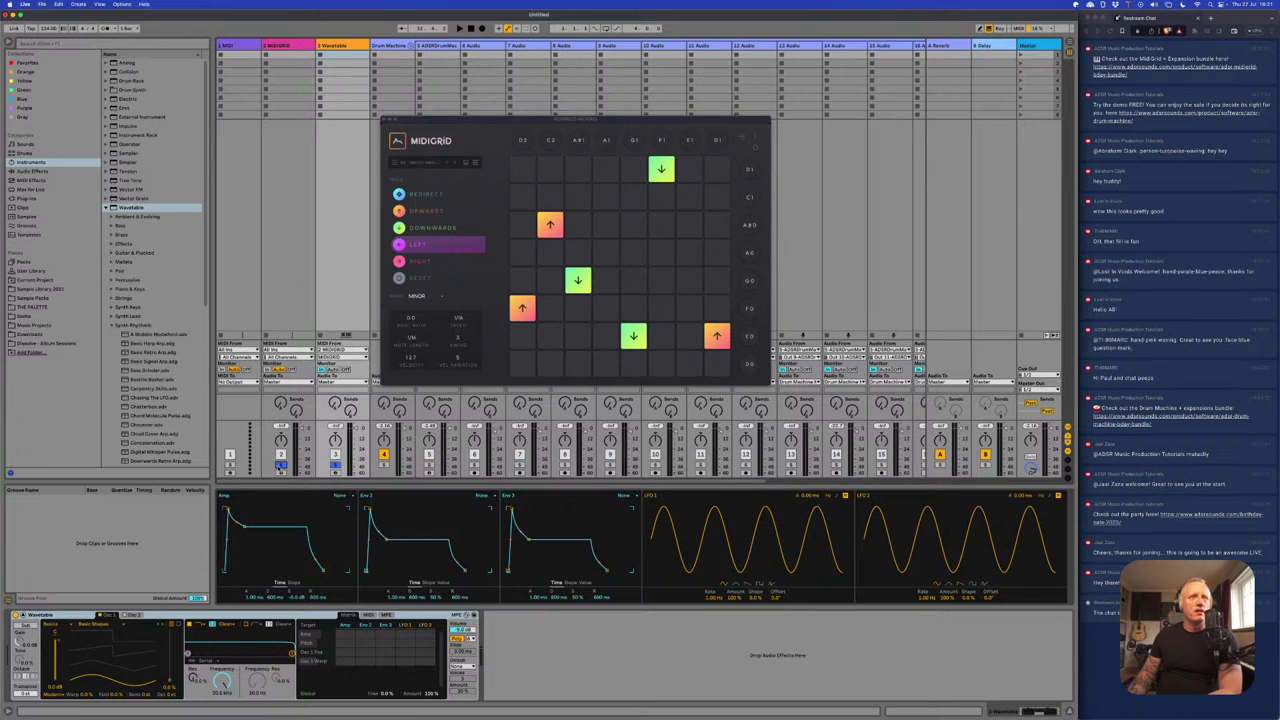
key(space)
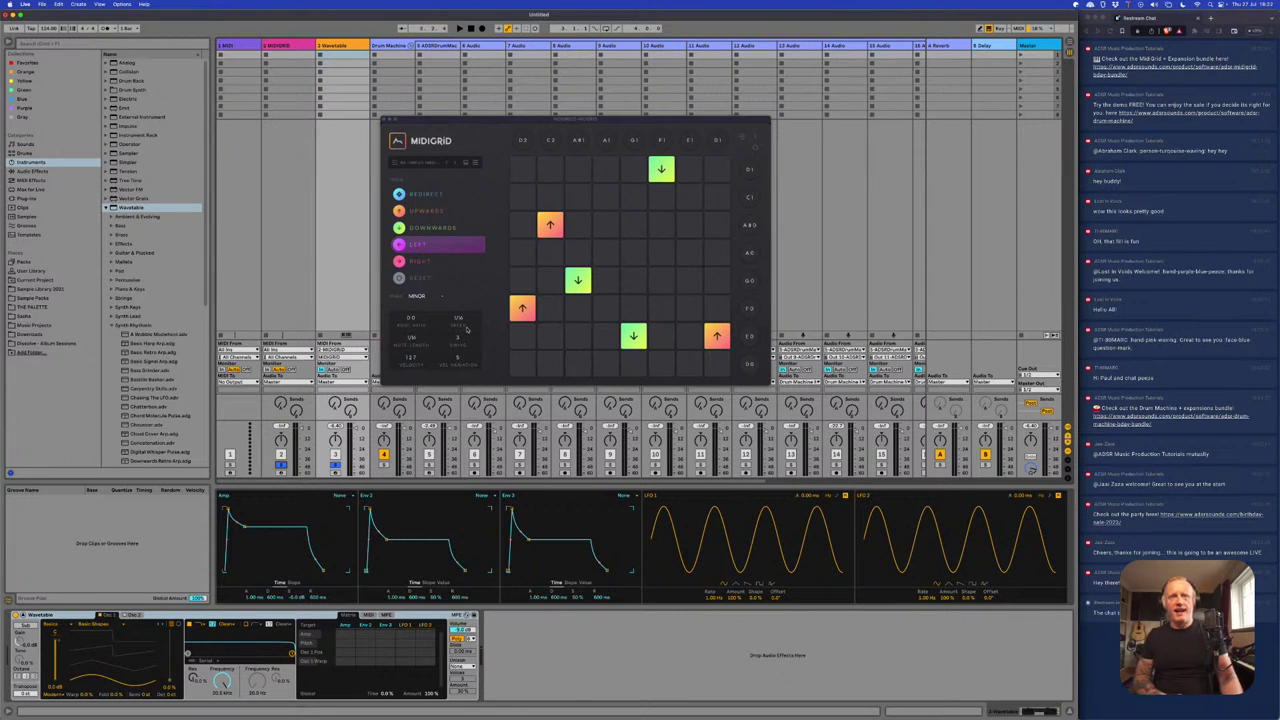
key(super+Tab)
key(super+Tab)
key(super+Tab)
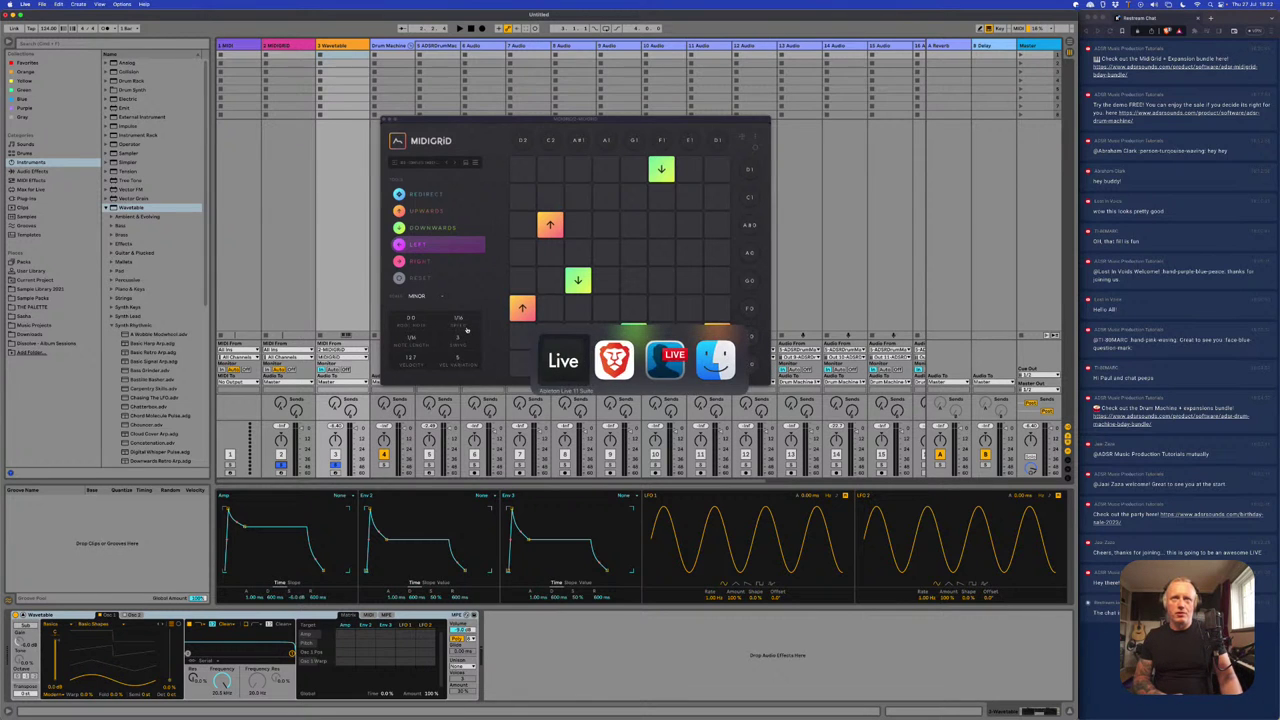
key(Escape)
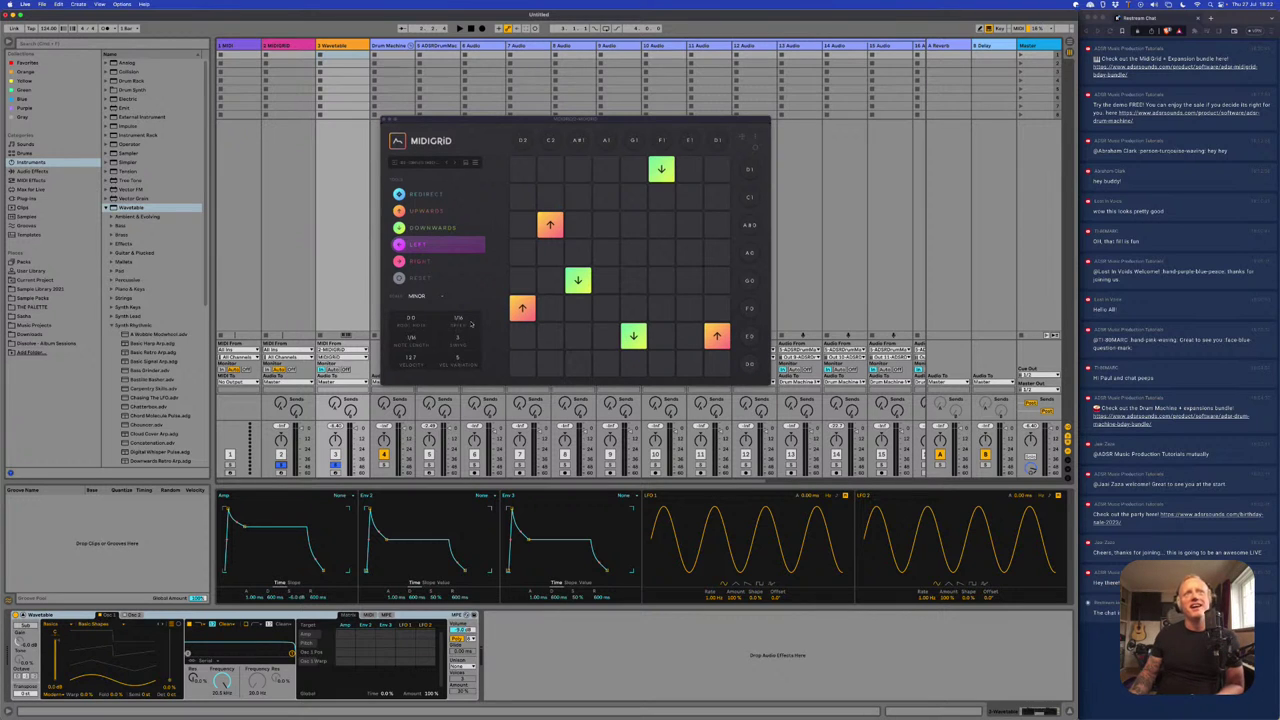
click(478, 296)
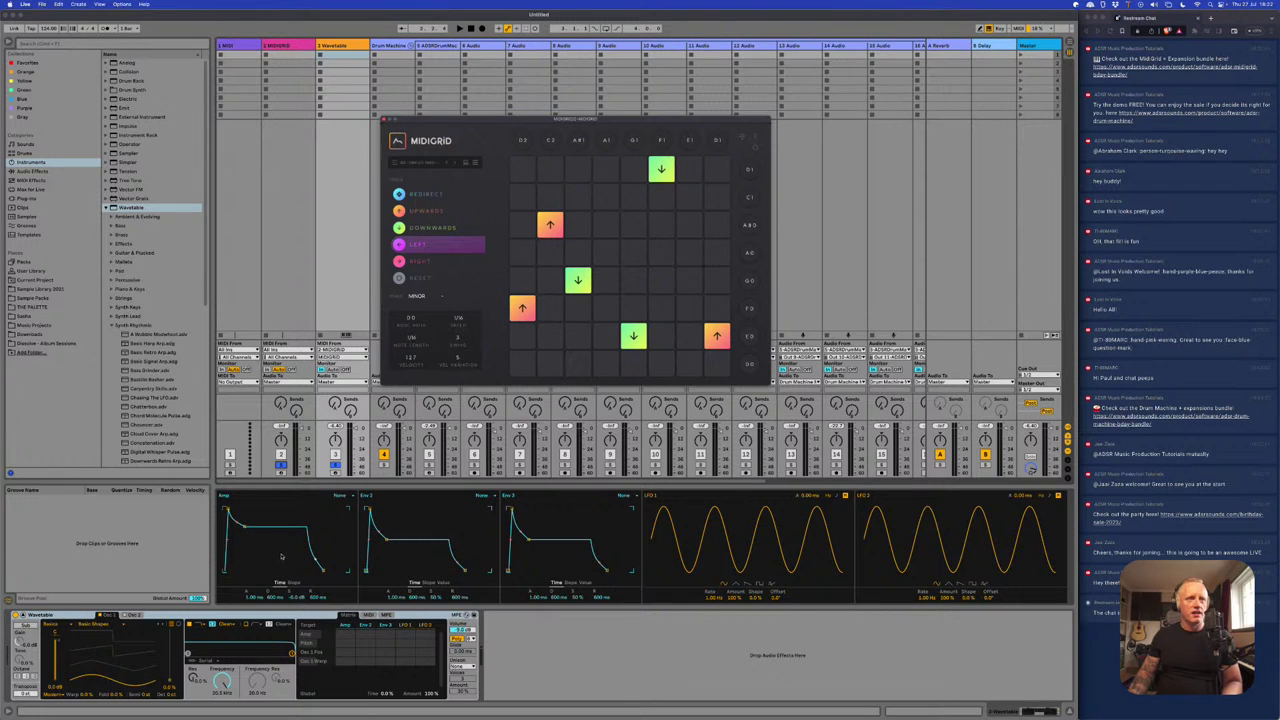
- Drop the Amp envelope's sustain to -inf dB and raise oscillator 1's wavetable position during playback
drag(243, 525, 244, 561)
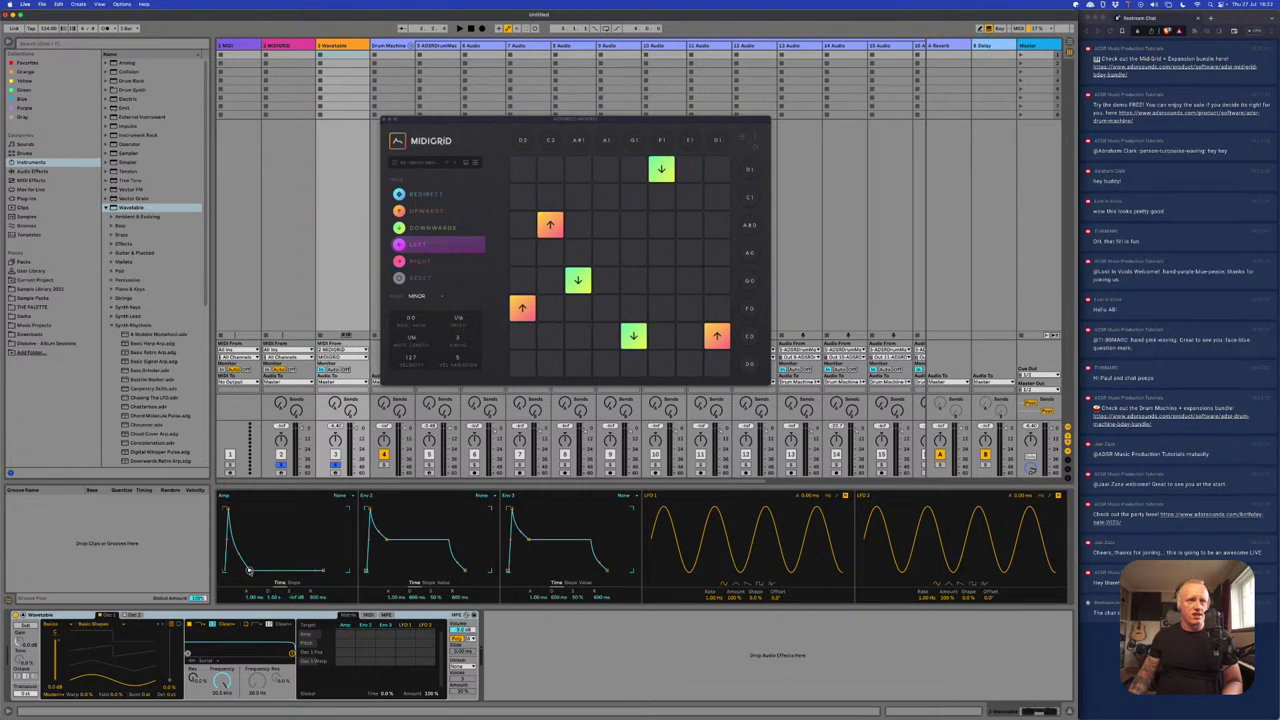
key(space)
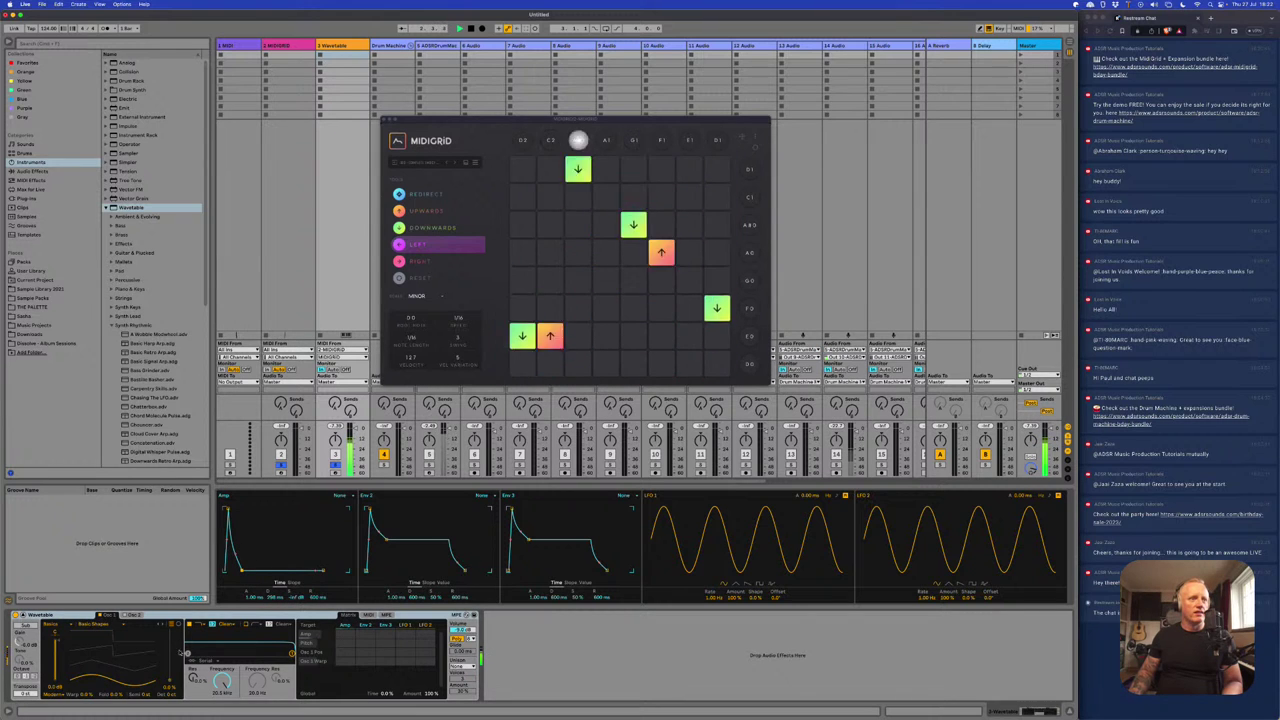
drag(170, 682, 172, 653)
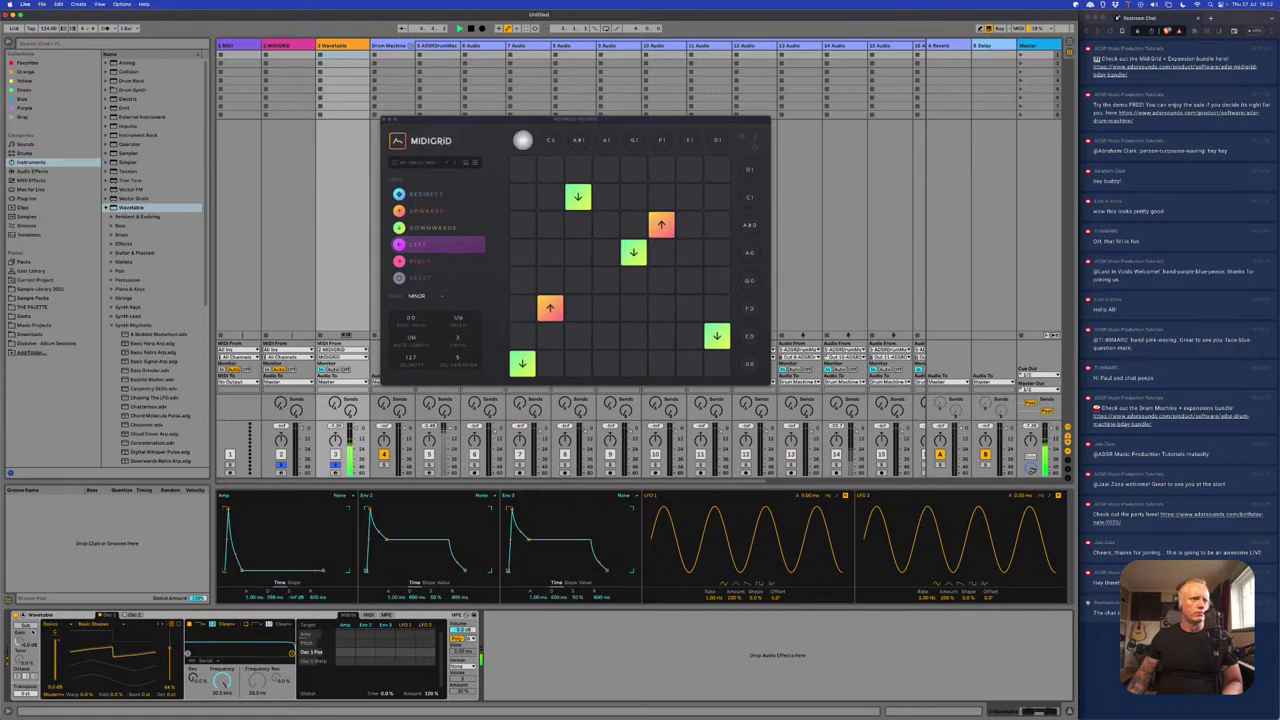
click(168, 694)
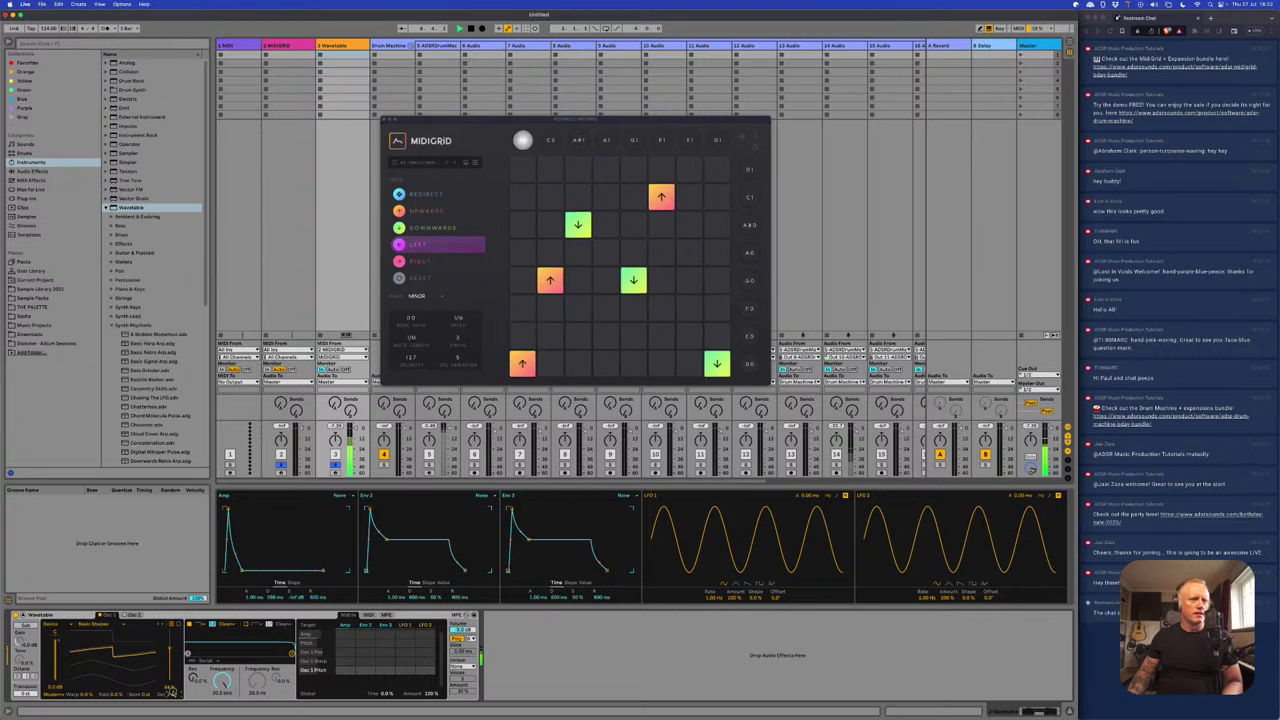
- Enable oscillator 2 at 12 semitones with a raised wavetable position, and shorten the Amp envelope's decay and its release to 174 ms
click(124, 616)
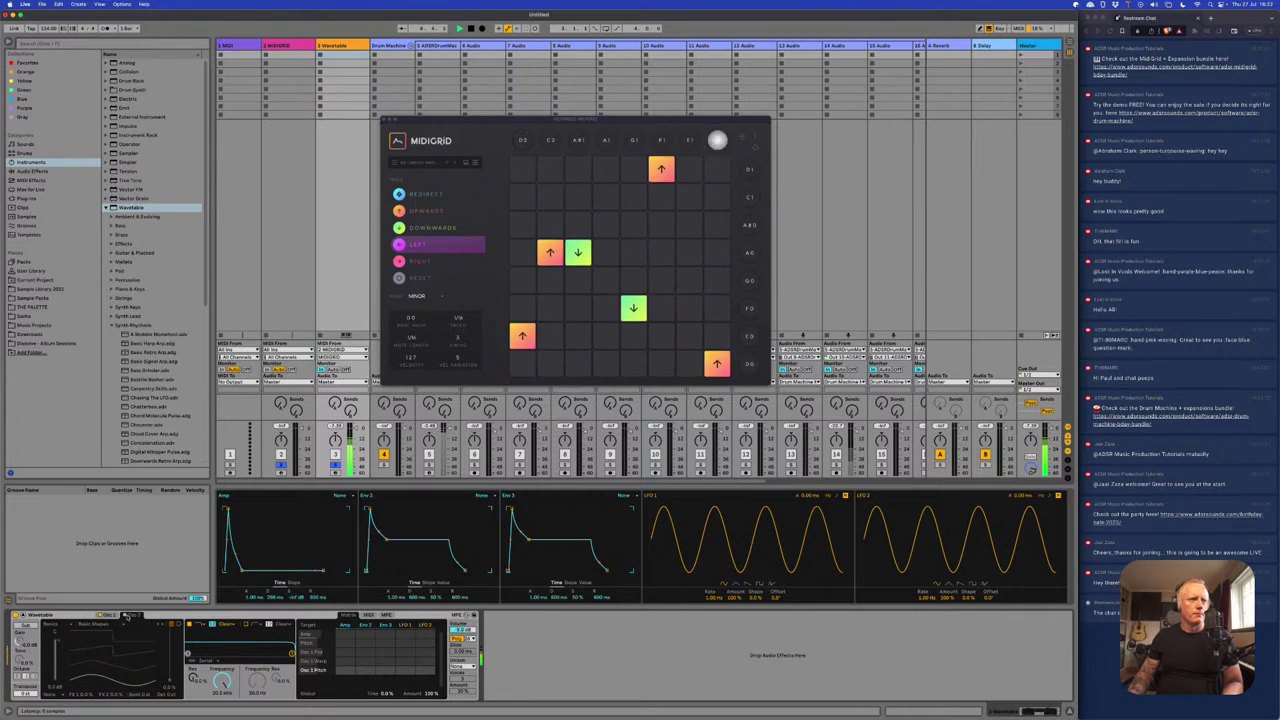
click(106, 615)
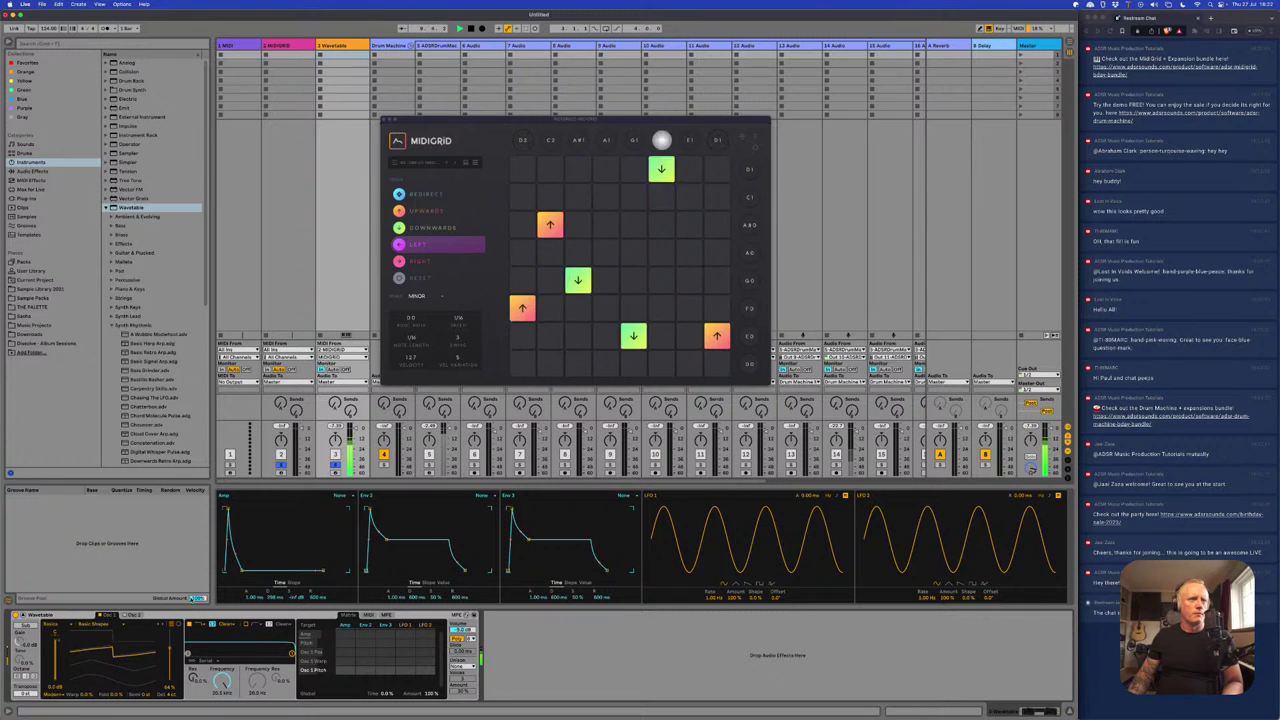
click(312, 598)
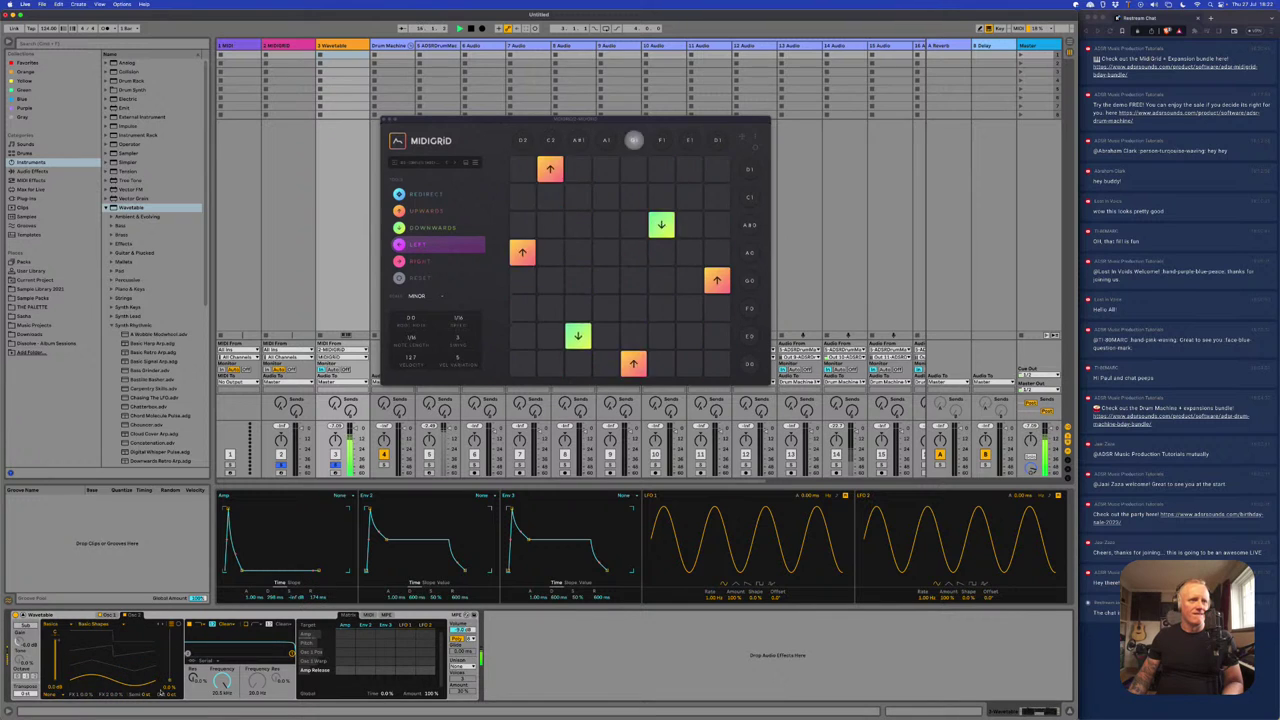
drag(170, 682, 168, 645)
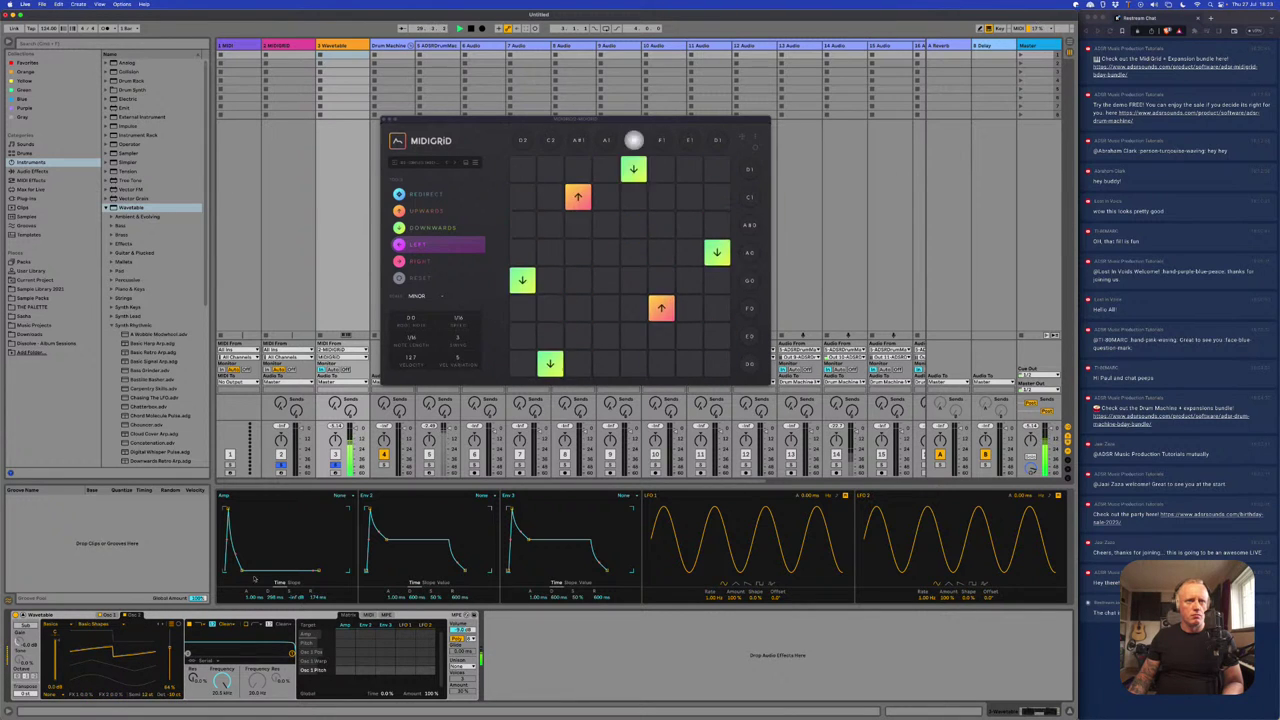
drag(251, 571, 240, 571)
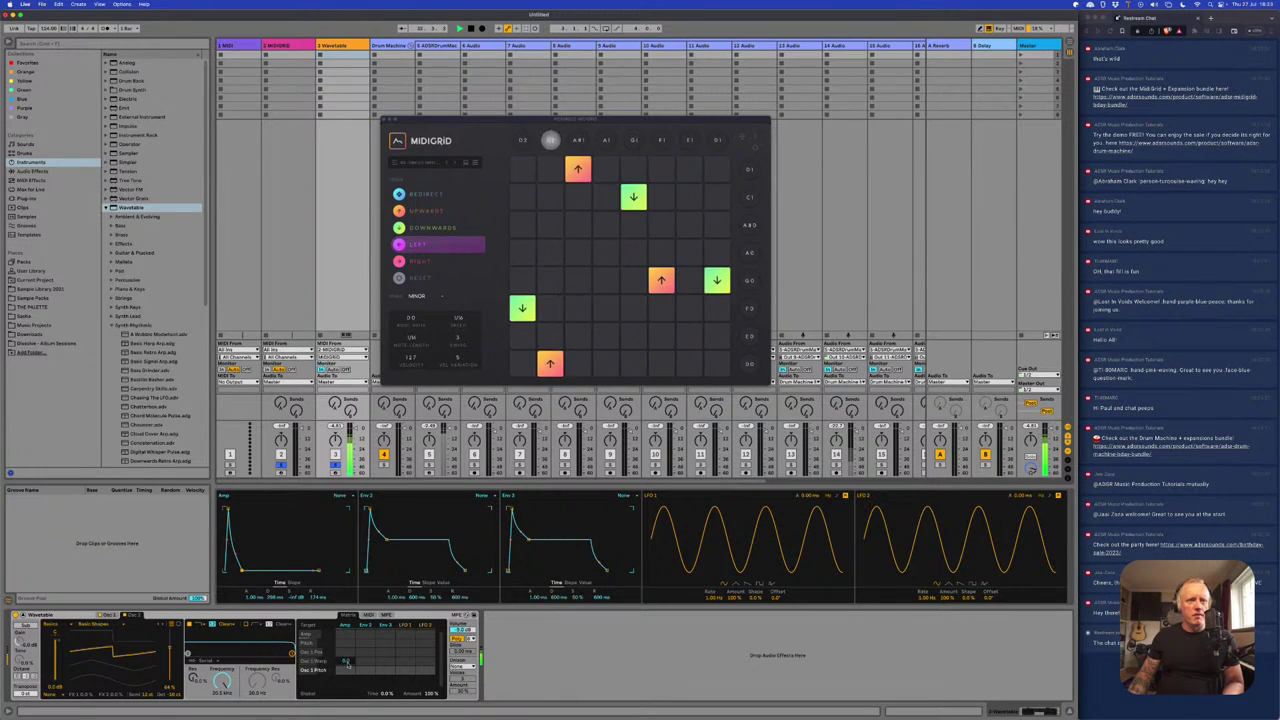
- Modulate Filter 1's frequency with Env 2 at 67, shape Env 2 as a short zero-sustain decay, and lower the filter frequency to about 123 Hz
click(222, 681)
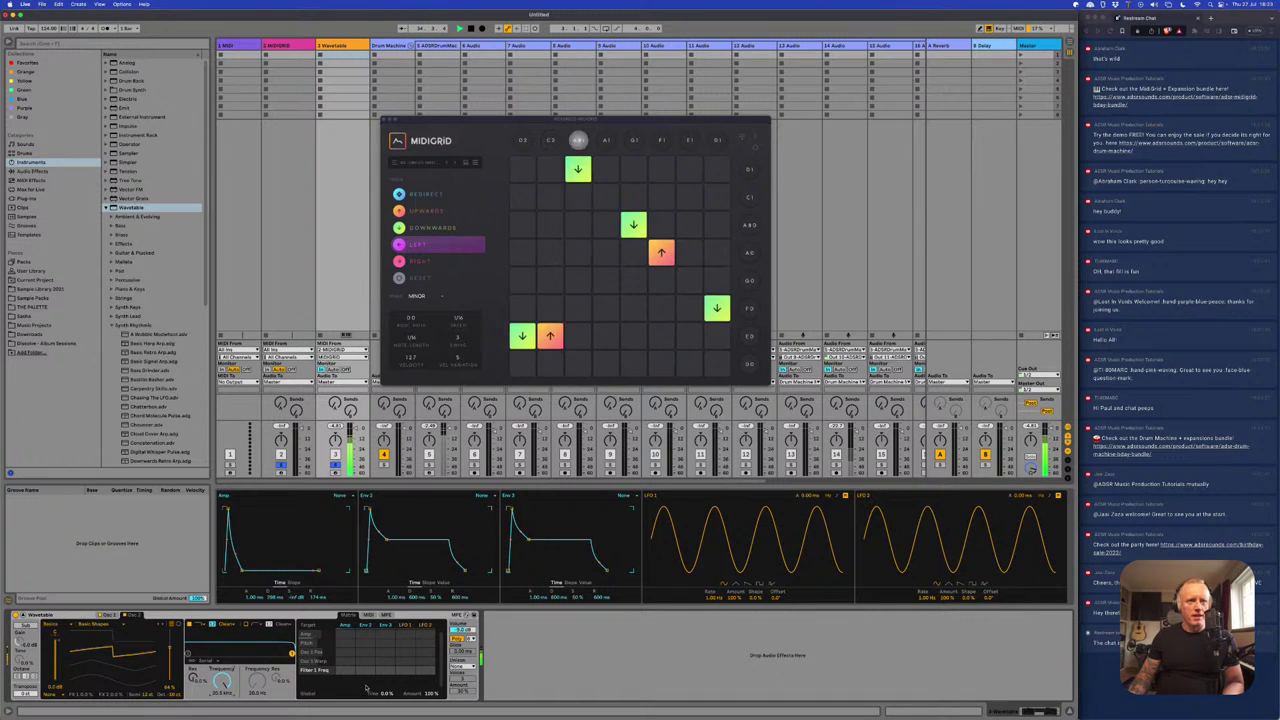
drag(456, 568, 383, 570)
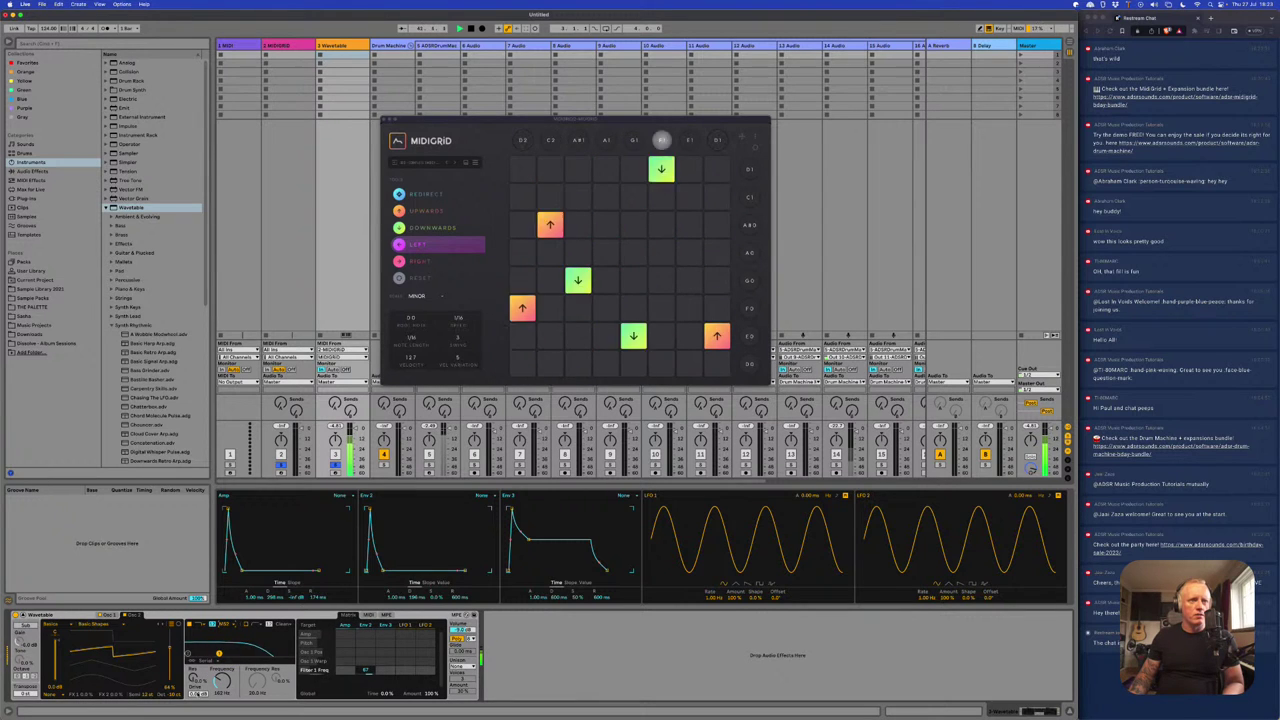
click(199, 691)
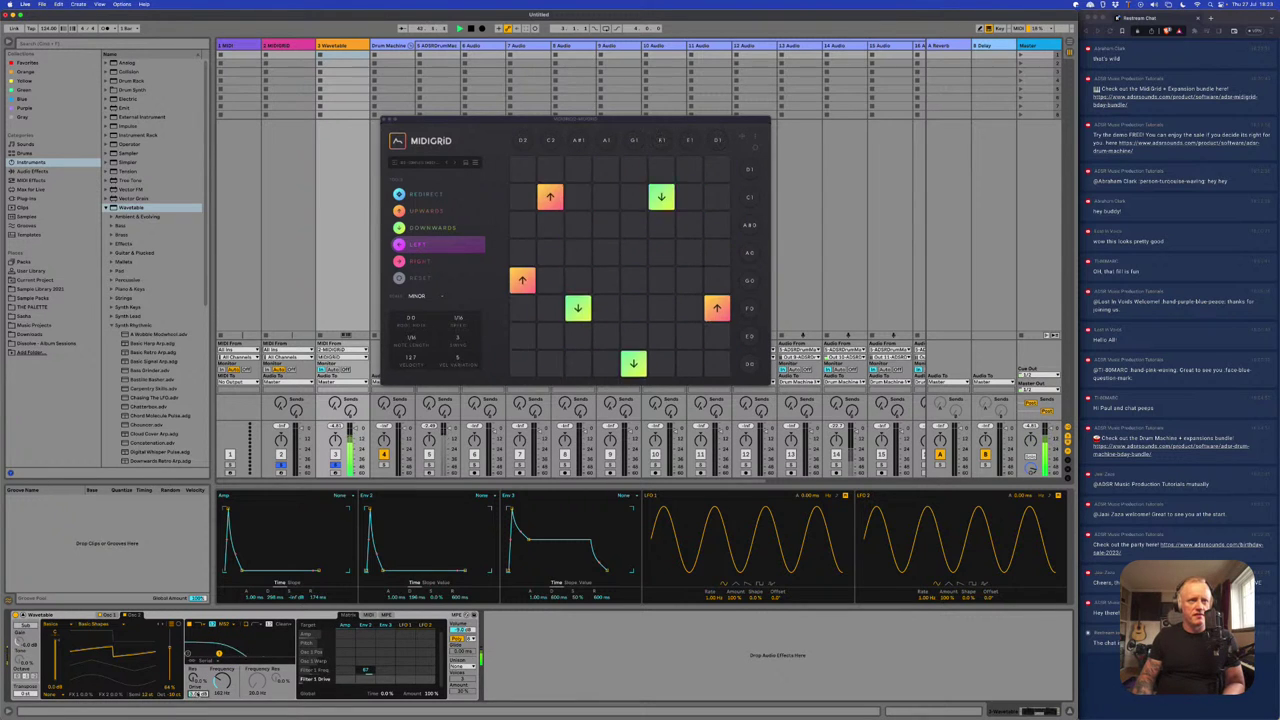
drag(222, 680, 222, 690)
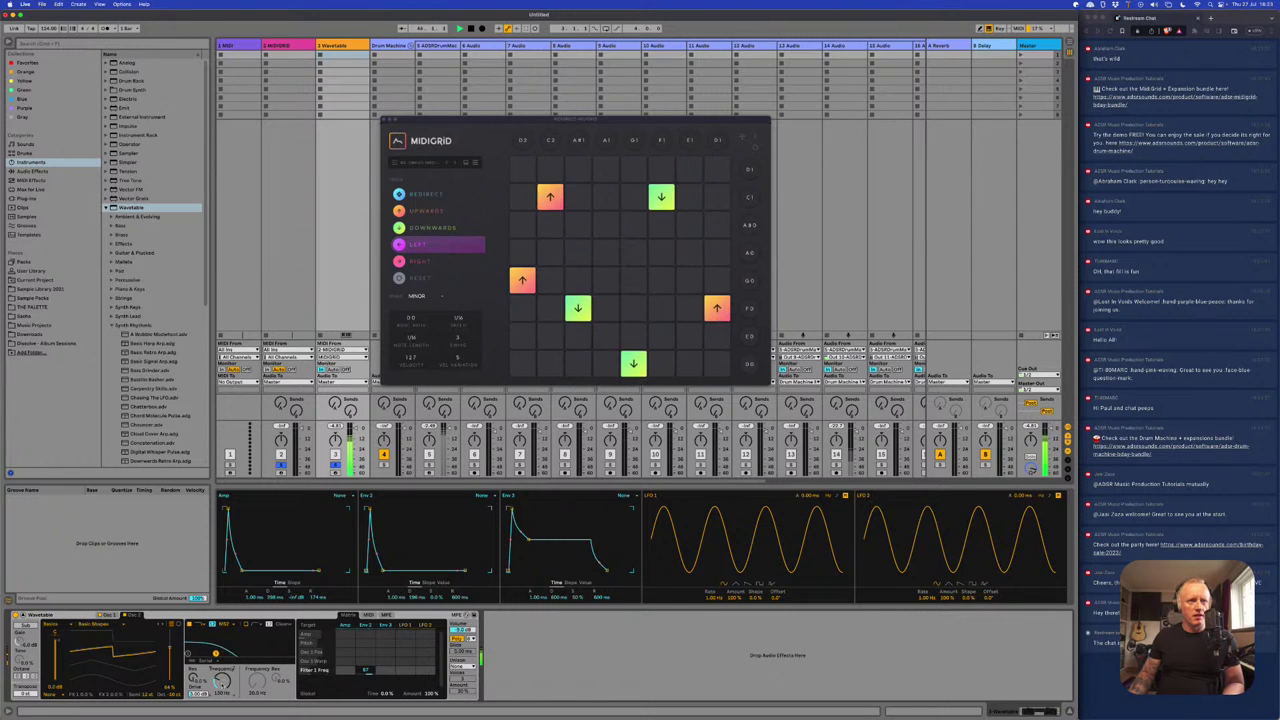
- Audition Wavetable's unison modes Shimmer, Classic, Noise, Phase Sync and Position Spread, and settle on Random Note
click(466, 648)
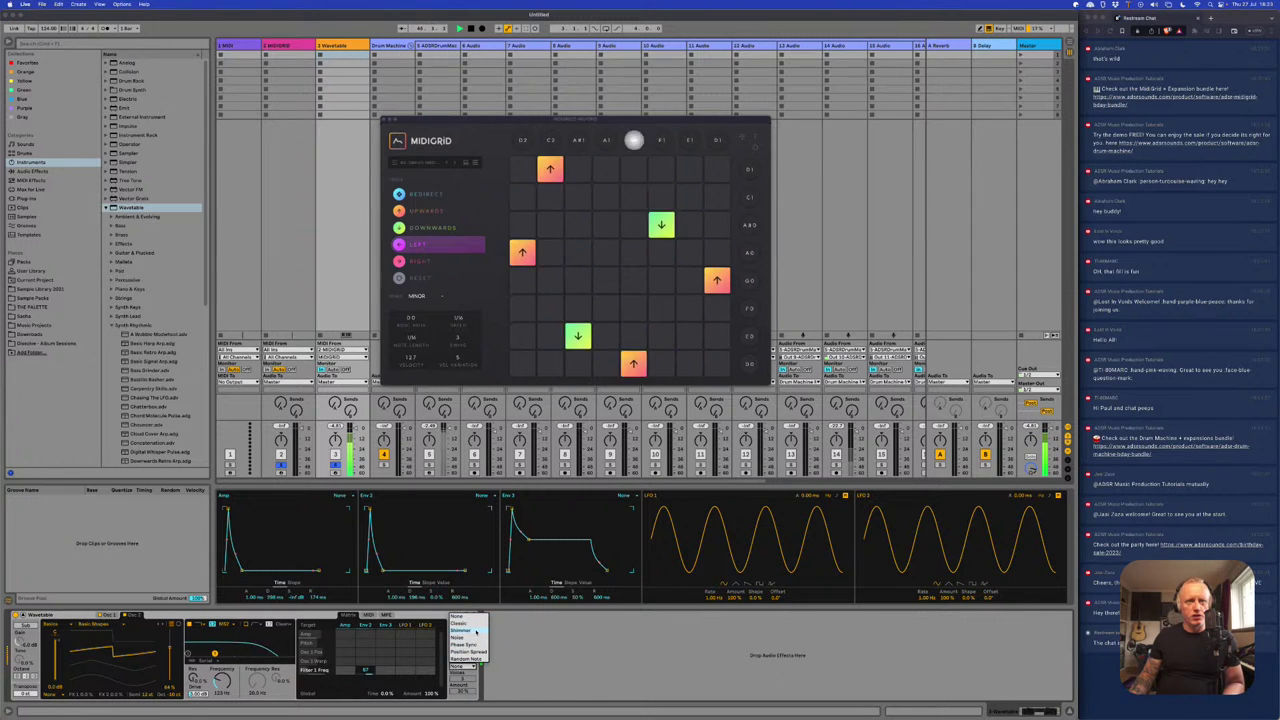
click(476, 631)
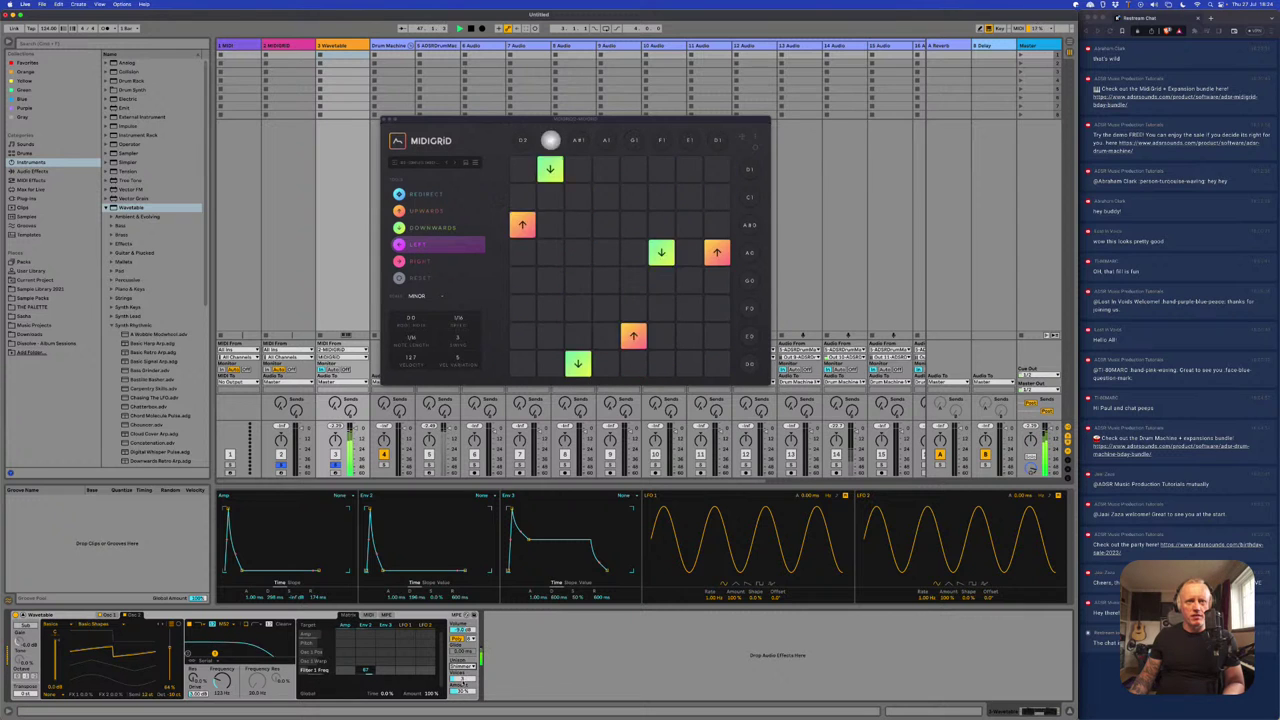
click(463, 684)
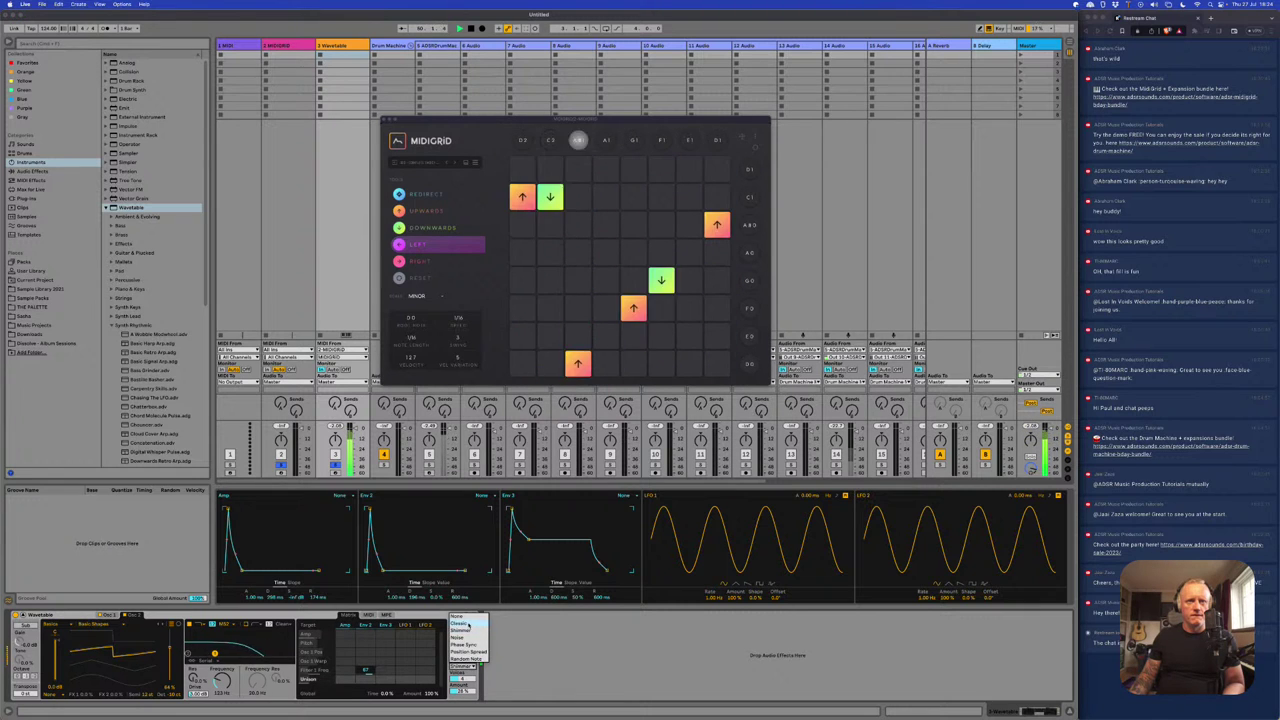
click(462, 657)
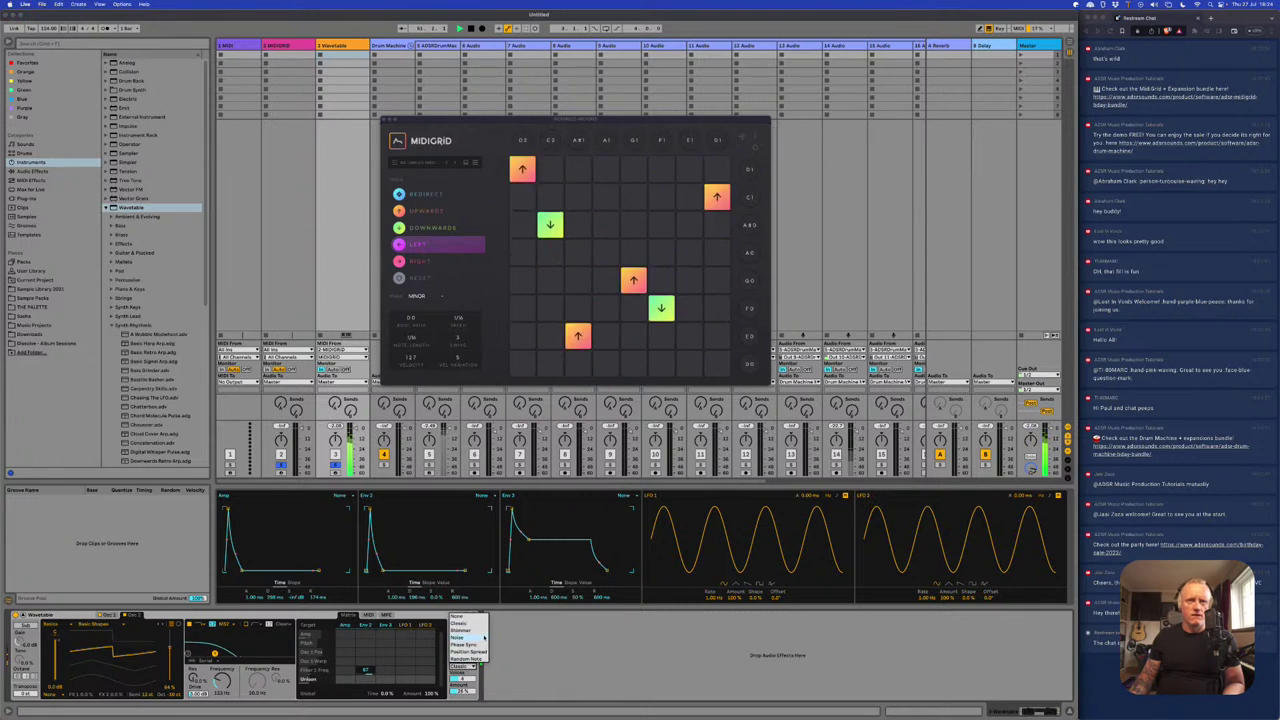
click(482, 645)
click(472, 665)
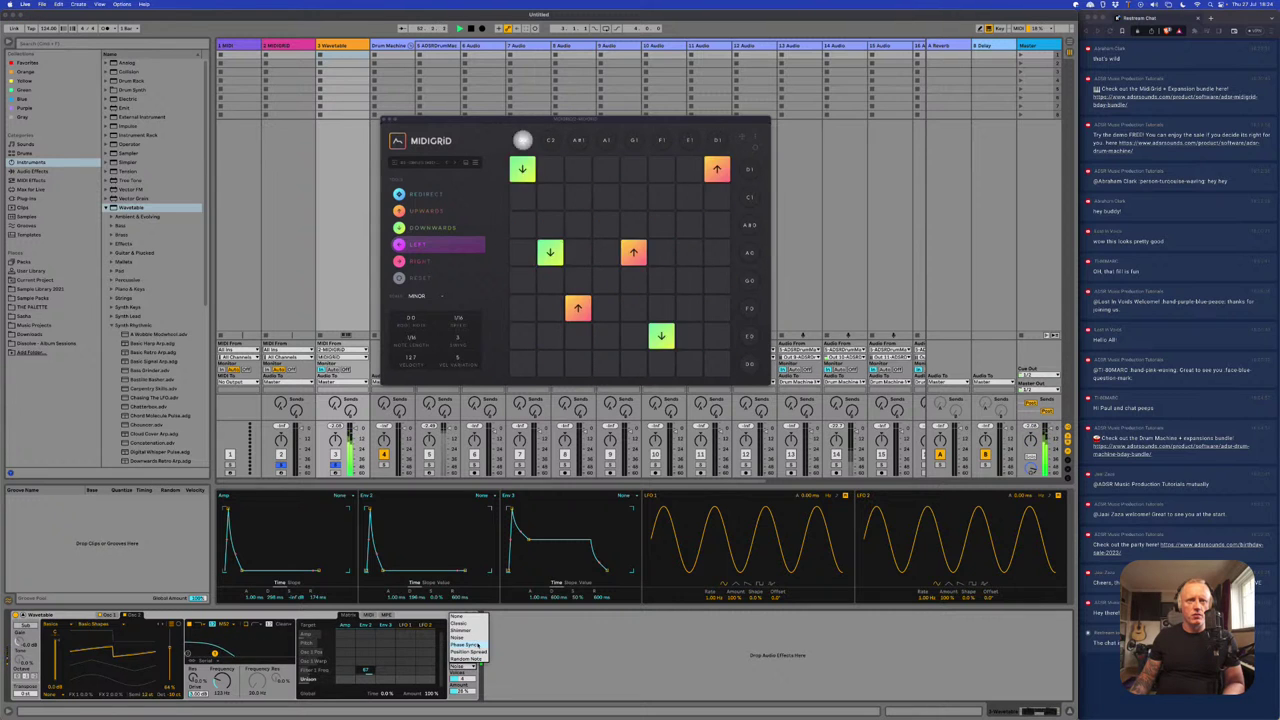
click(482, 655)
click(470, 665)
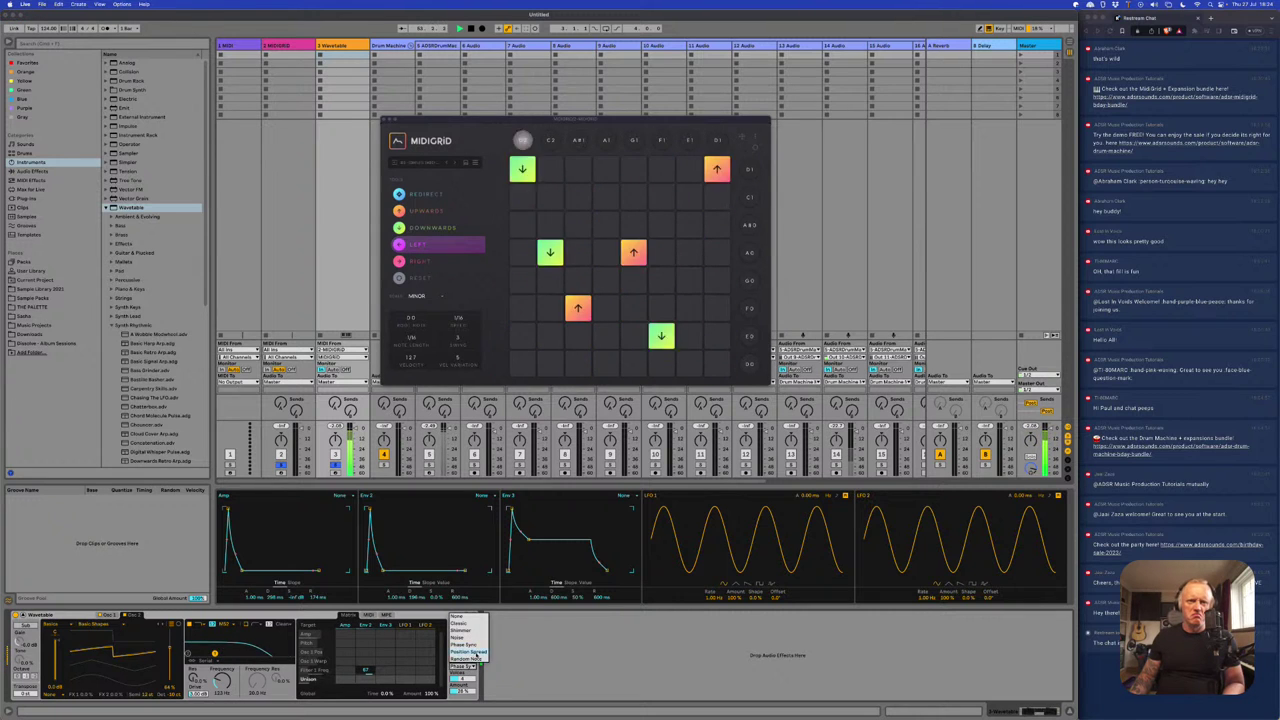
click(480, 652)
click(470, 665)
click(480, 664)
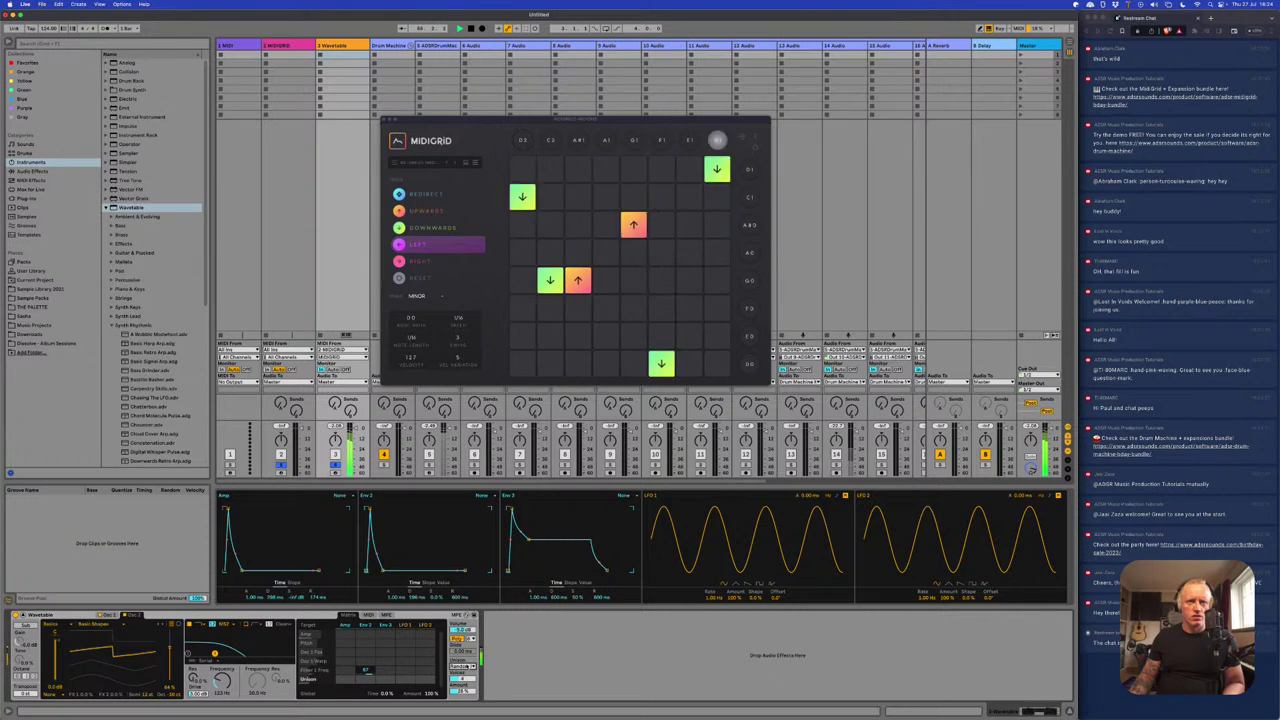
- Change Wavetable's unison mode and lower Filter 1's frequency to about 98 Hz
click(468, 665)
click(471, 636)
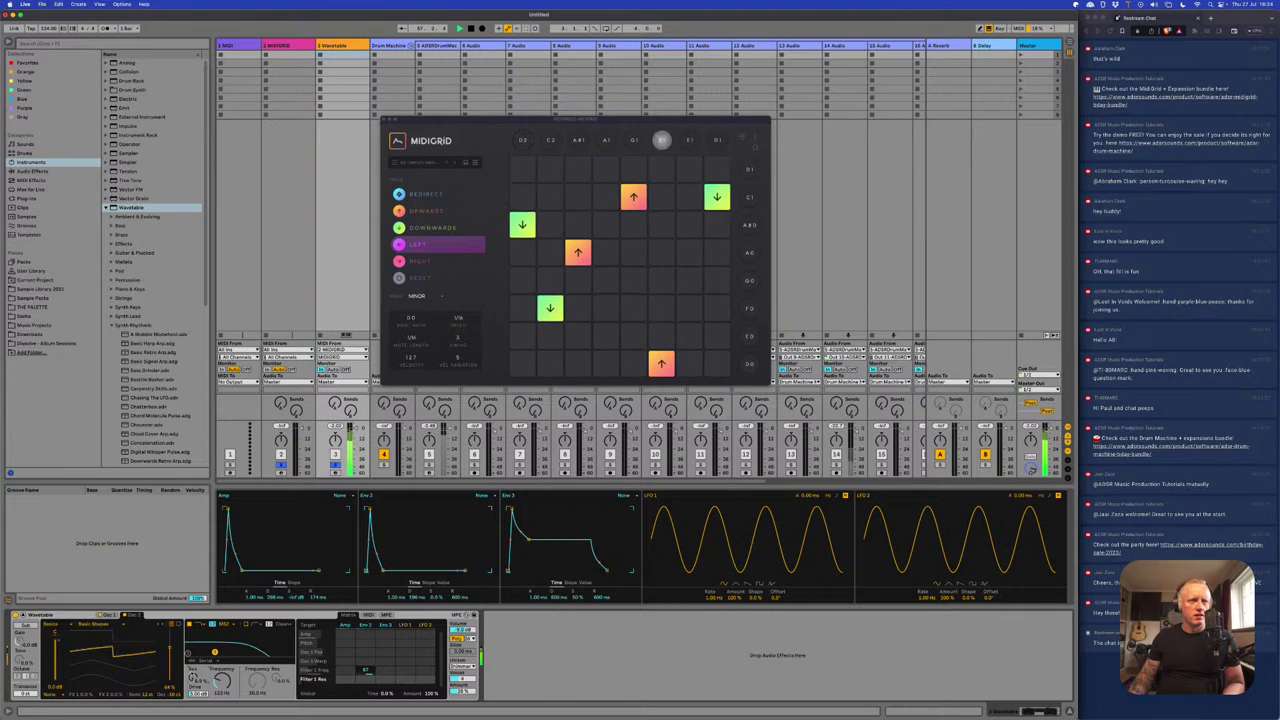
drag(222, 680, 214, 648)
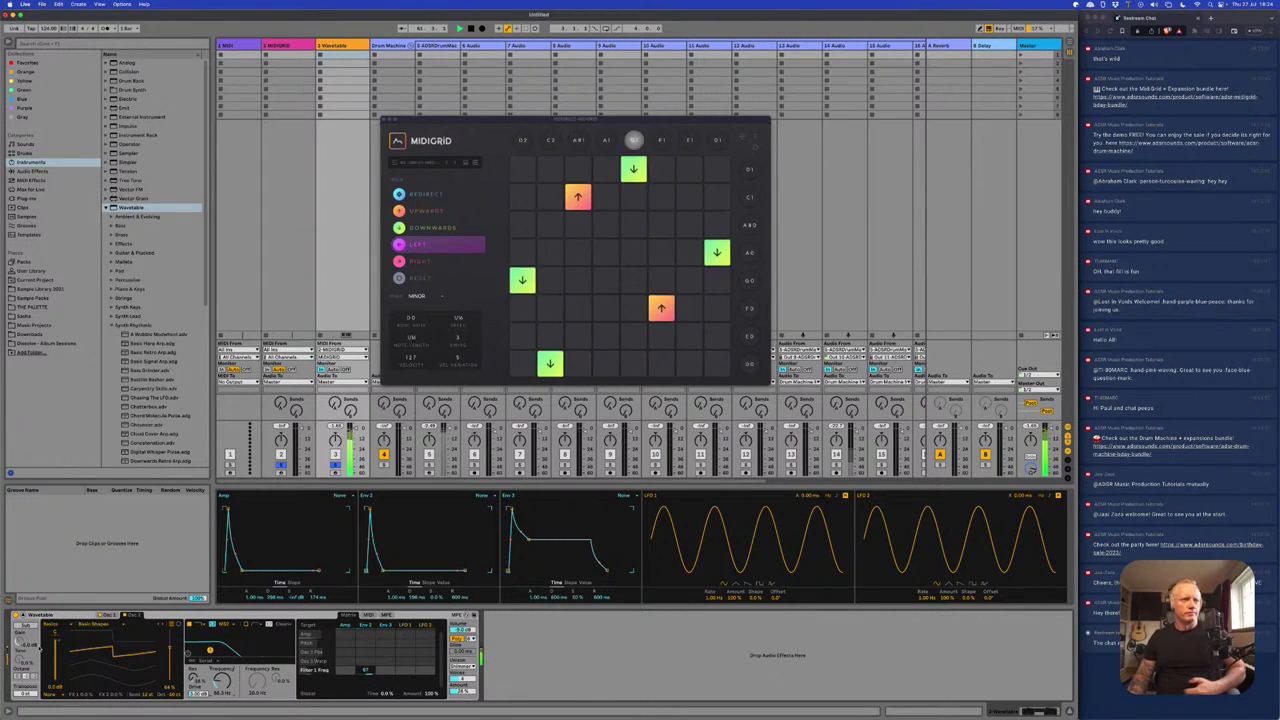
- Turn on Wavetable's sub oscillator and adjust oscillator 2's wavetable position during playback
click(22, 625)
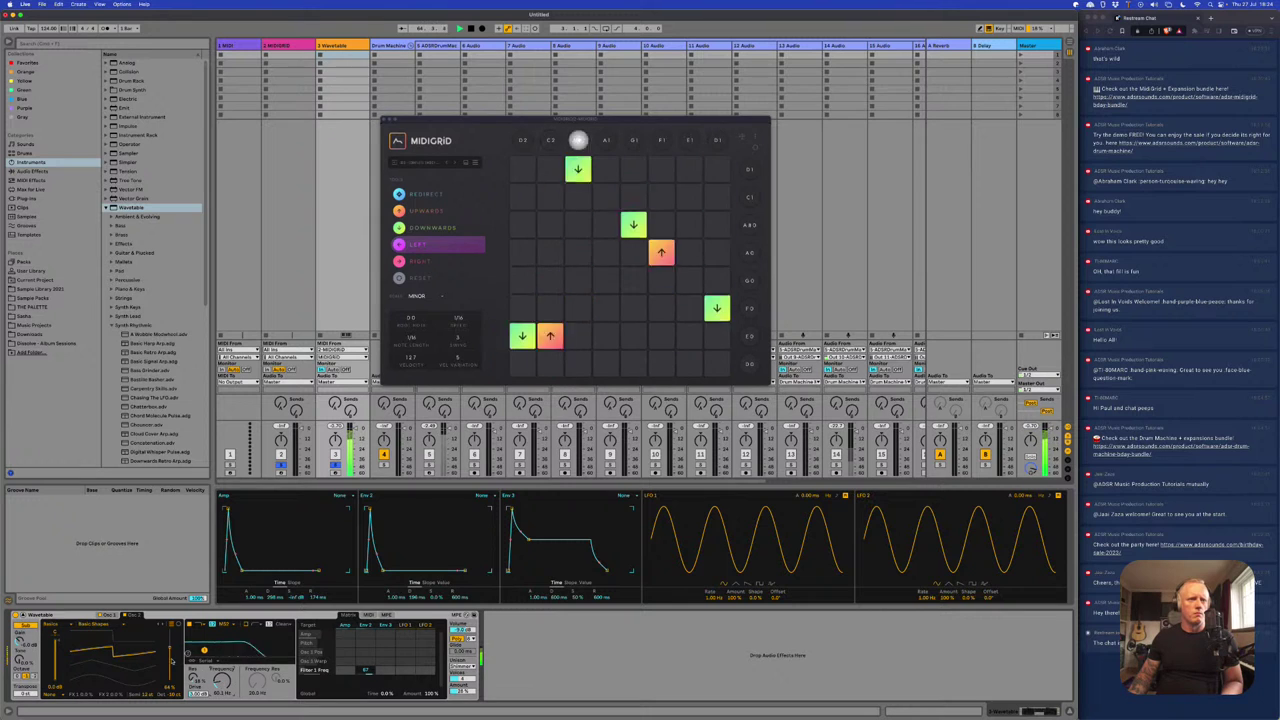
click(169, 648)
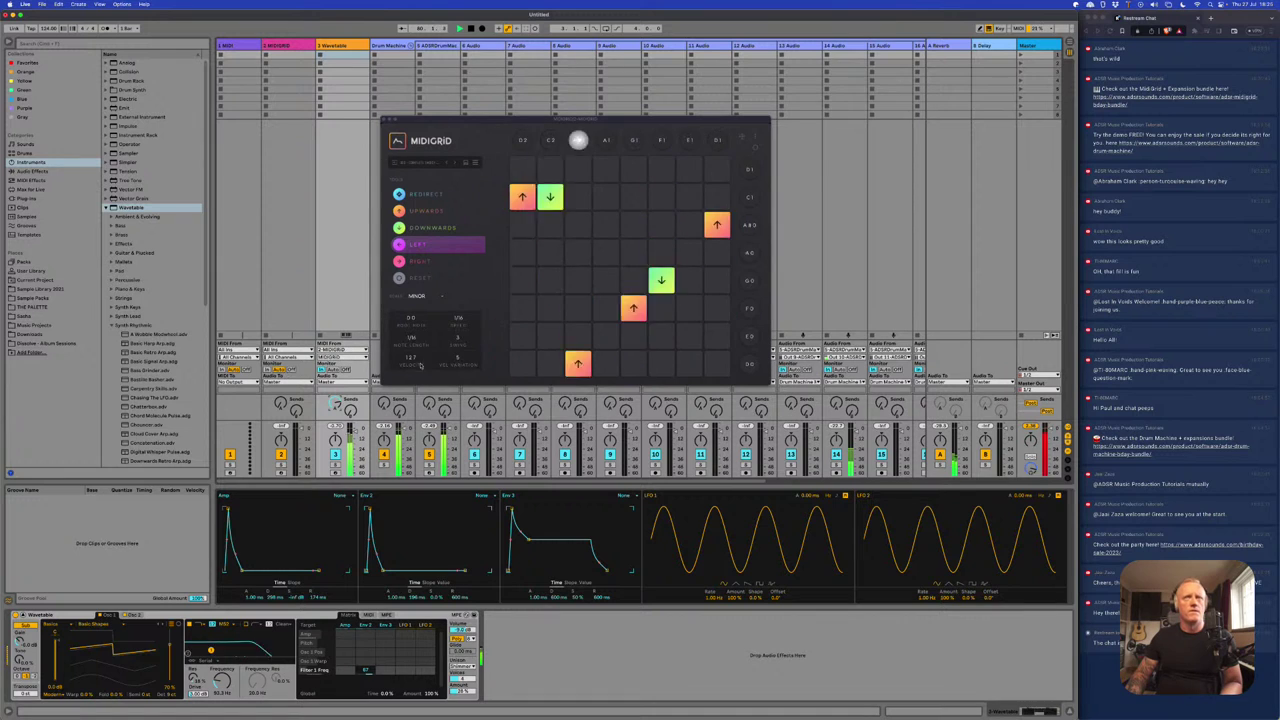
- Open the A Reverb return track's Reverb device and adjust its settings while the groove plays
click(940, 47)
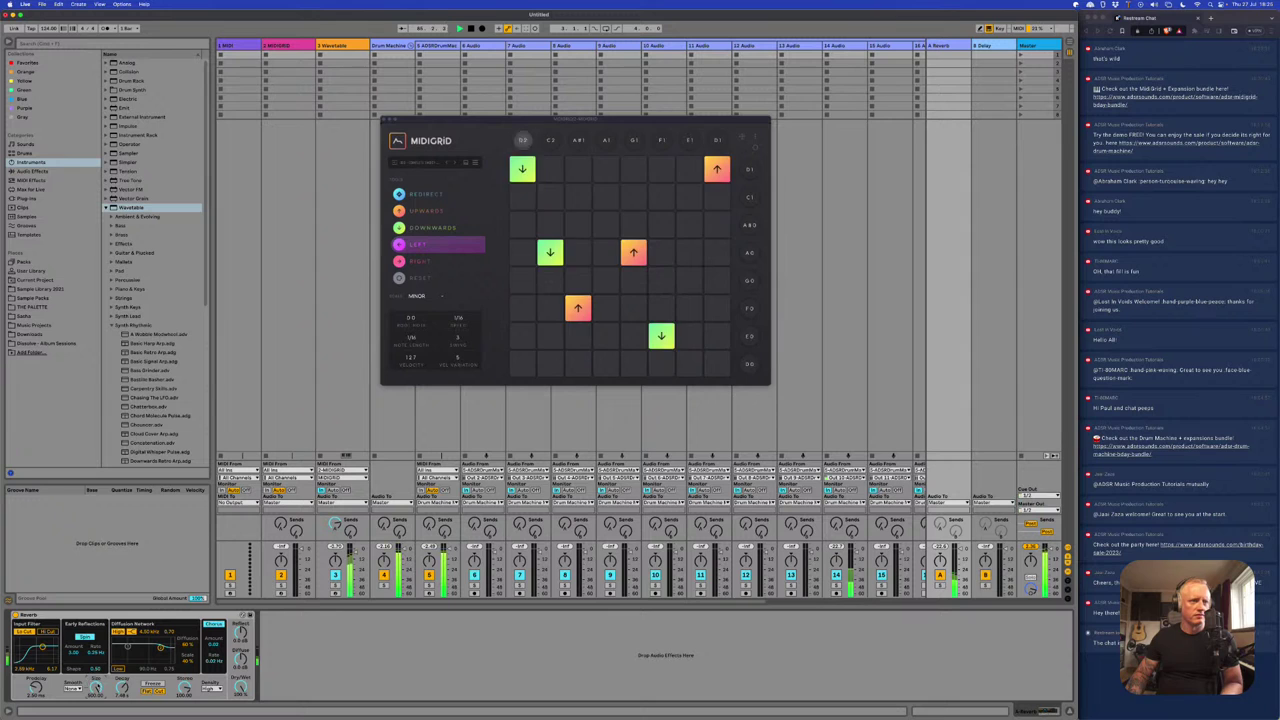
click(72, 688)
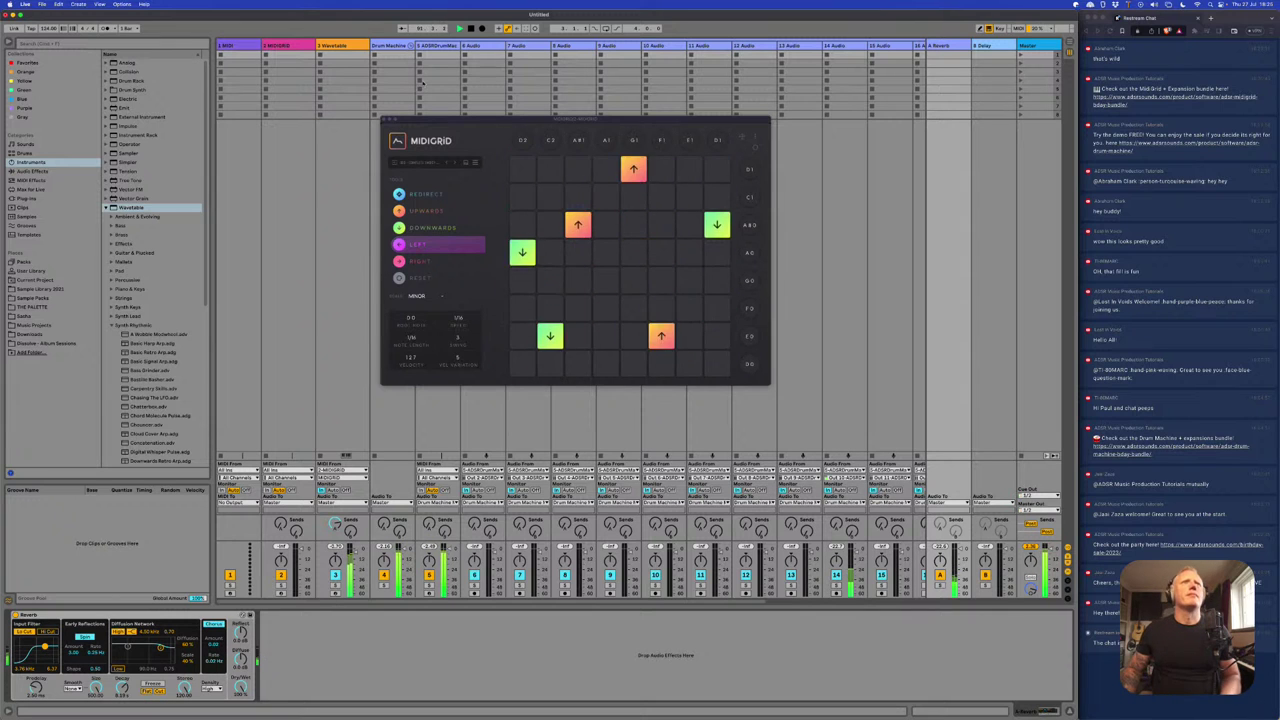
- Show the Drum Machine window from track 5, stop playback, and arrange it side by side with the MIDIGRID window
click(73, 601)
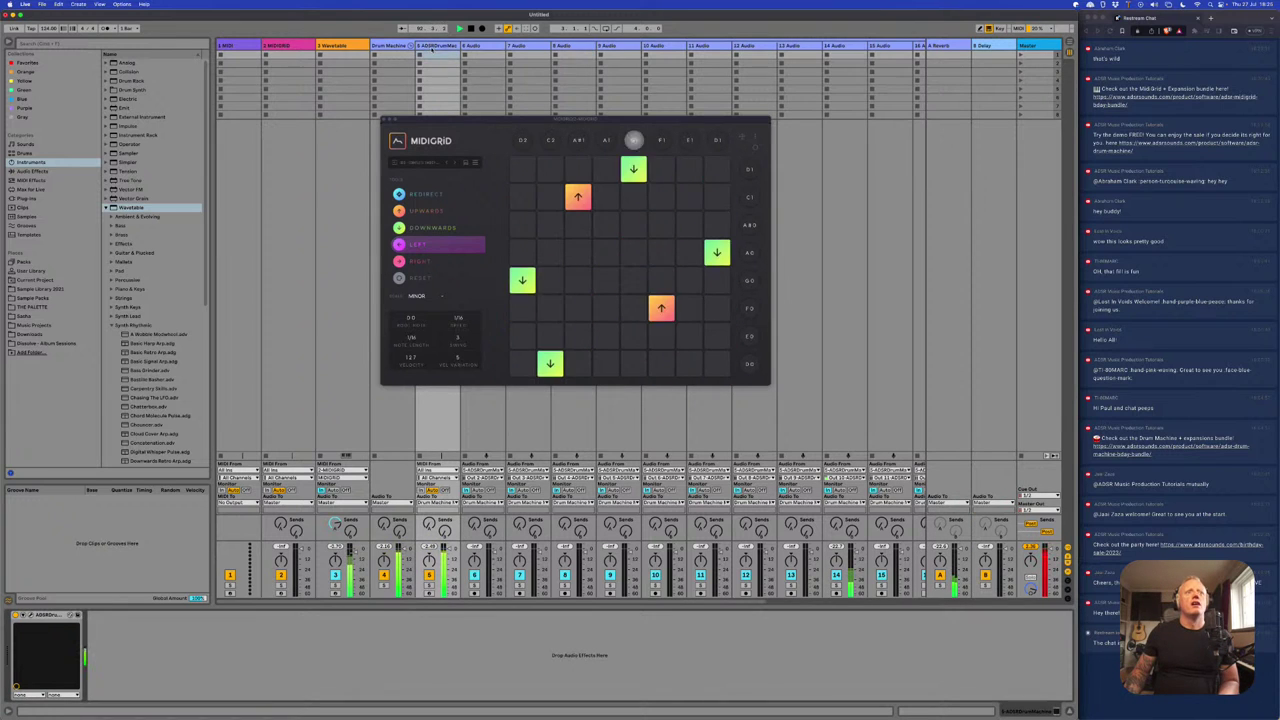
click(72, 614)
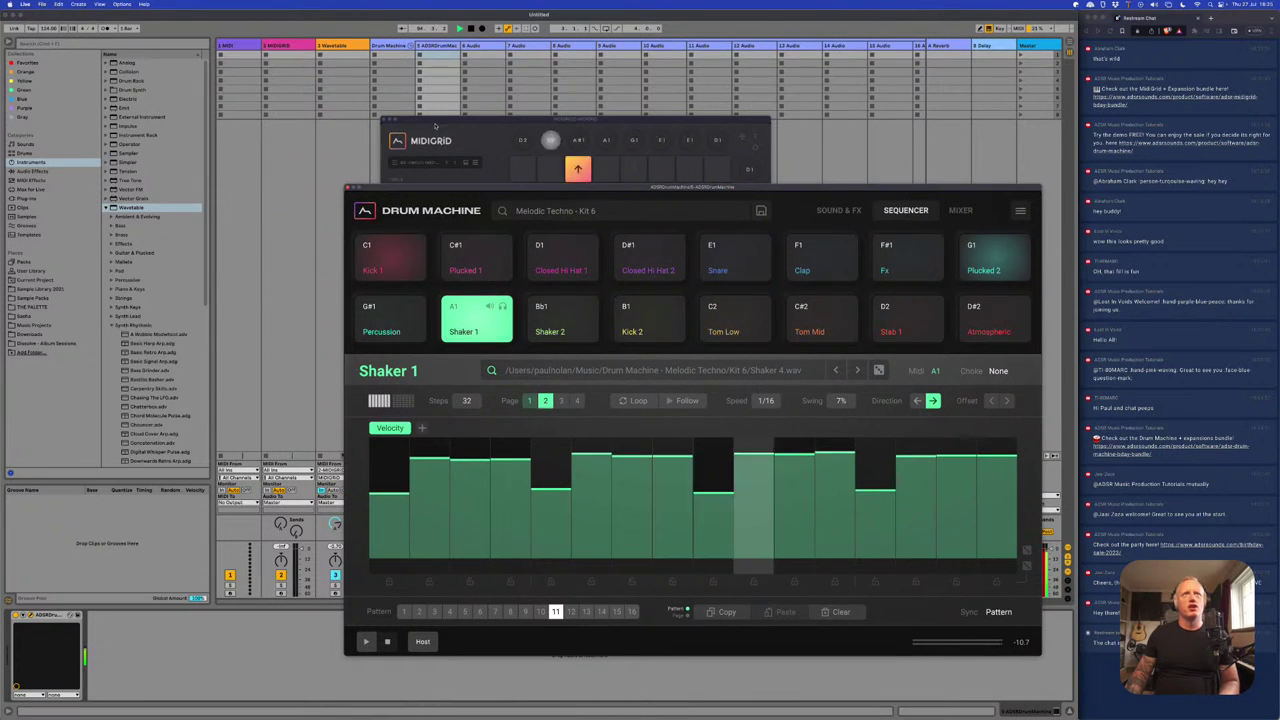
click(418, 174)
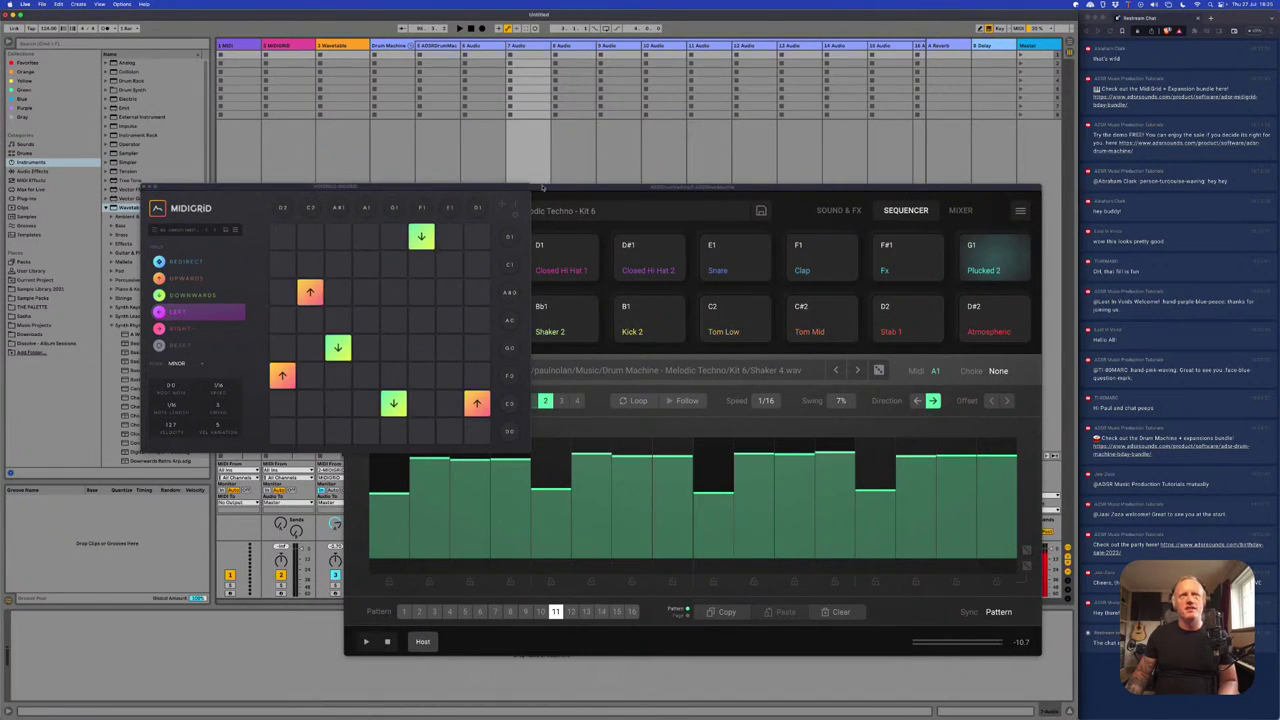
drag(515, 188, 502, 116)
click(491, 188)
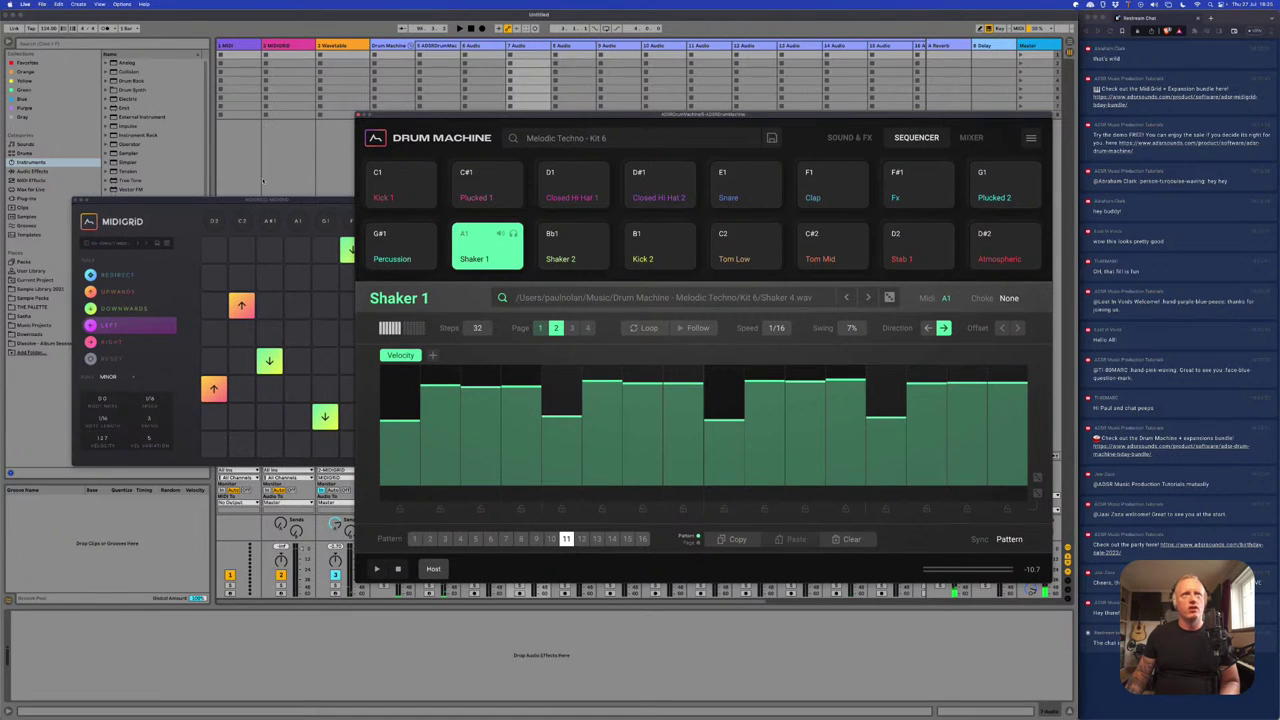
drag(281, 202, 228, 128)
drag(542, 117, 597, 122)
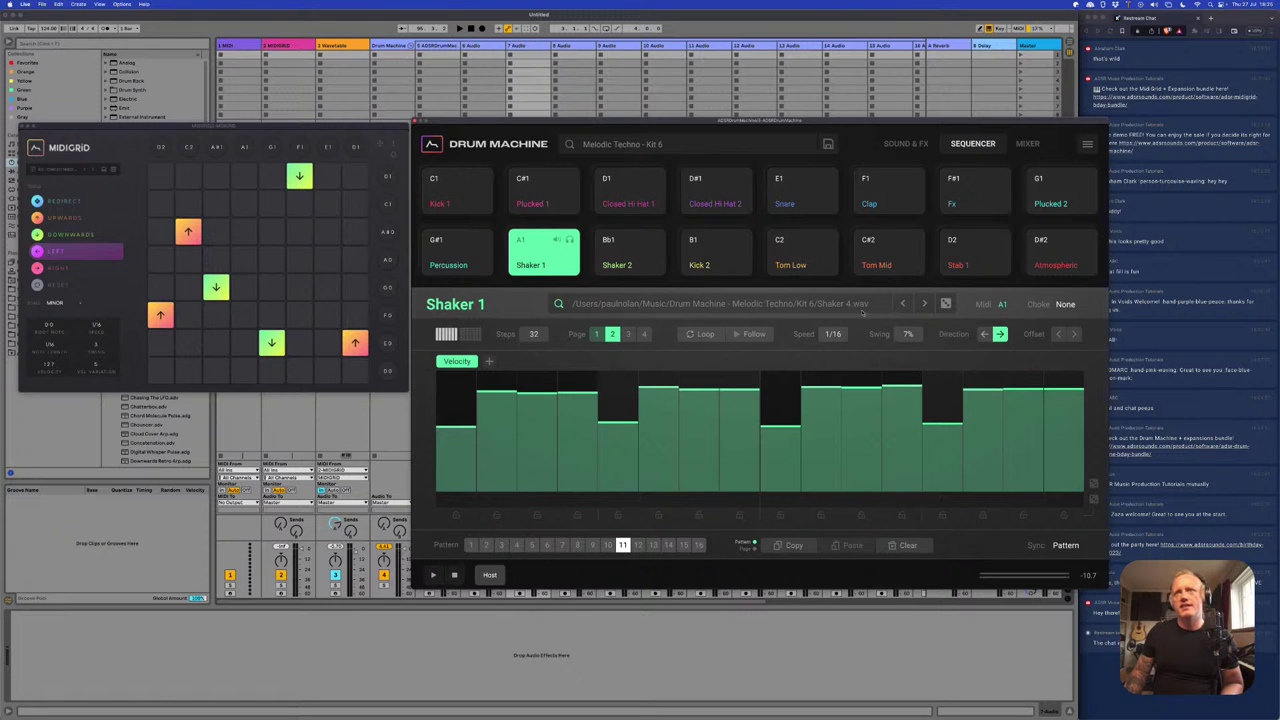
- Show Drum Machine's sequencer as a grid of all pads and erase every G1 Plucked 2 step from pattern 11
click(922, 145)
click(967, 145)
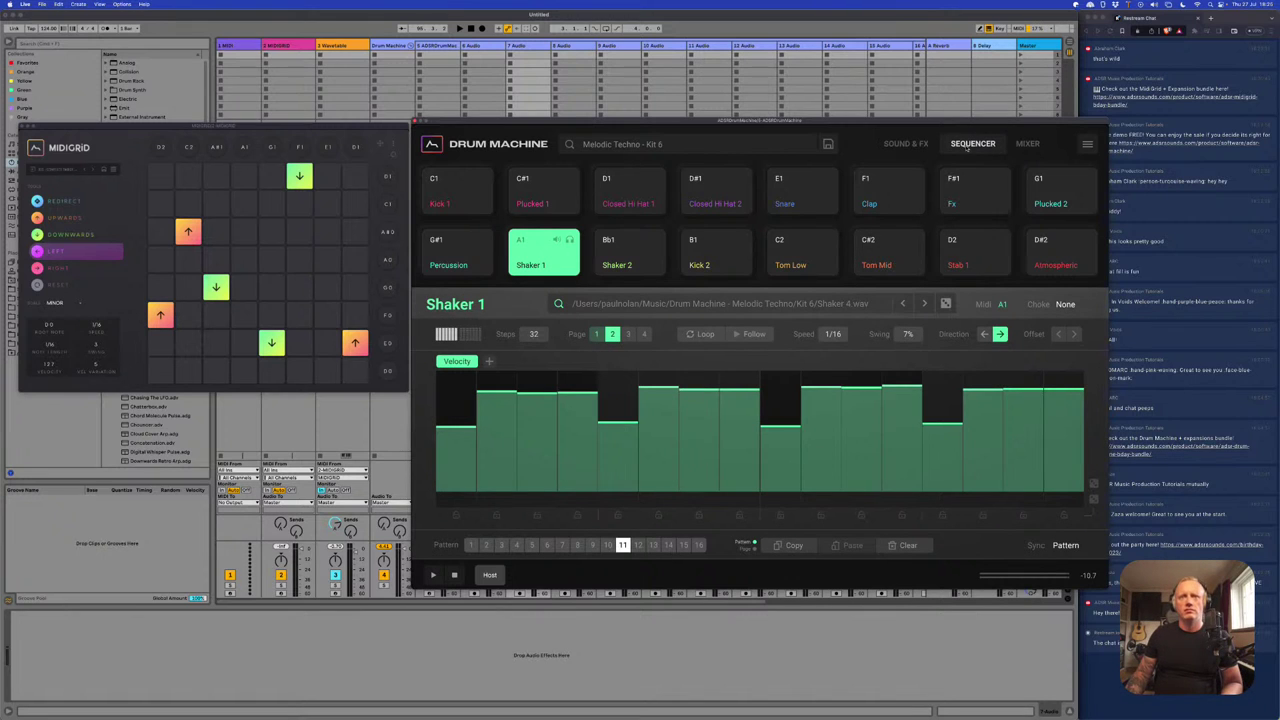
click(470, 334)
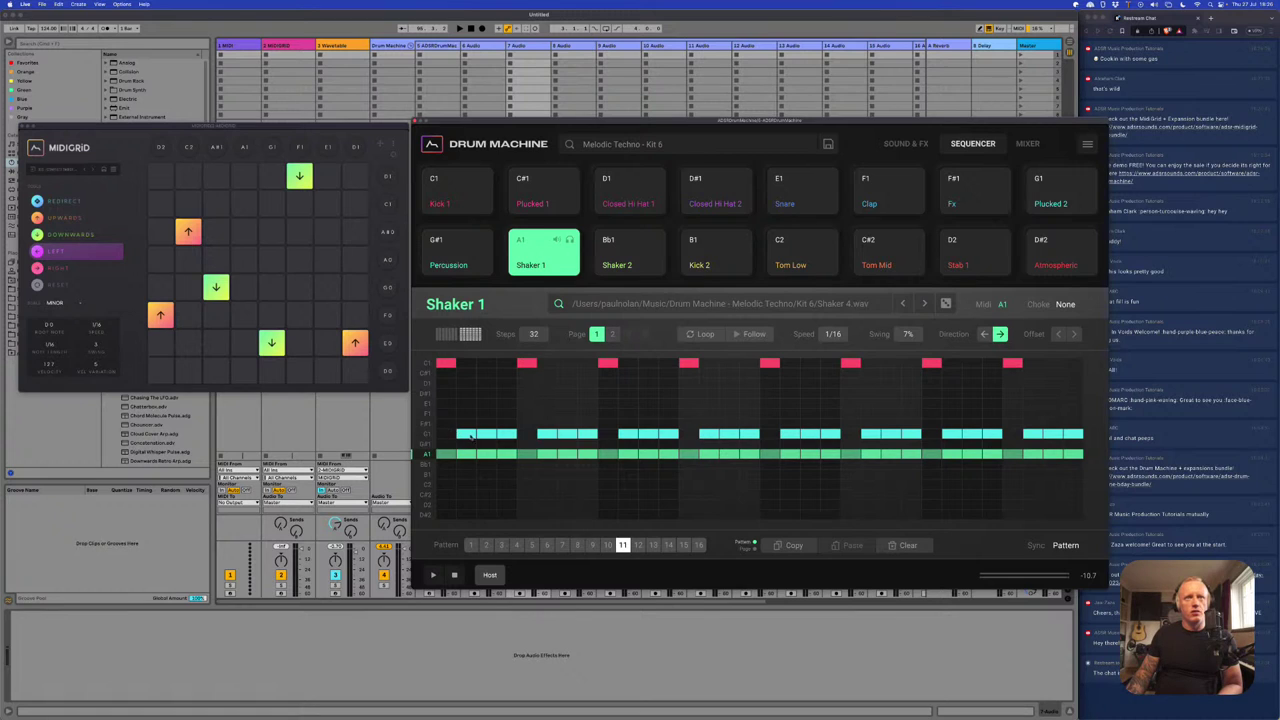
drag(470, 437, 1091, 447)
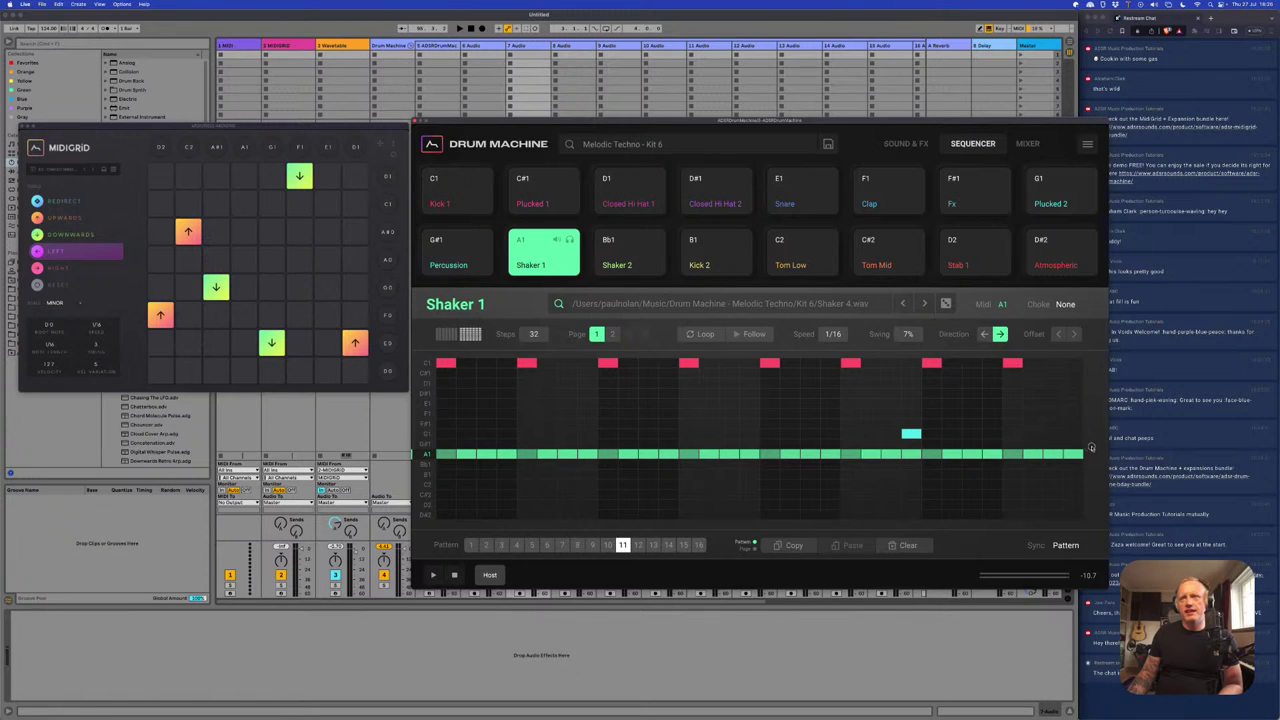
click(911, 434)
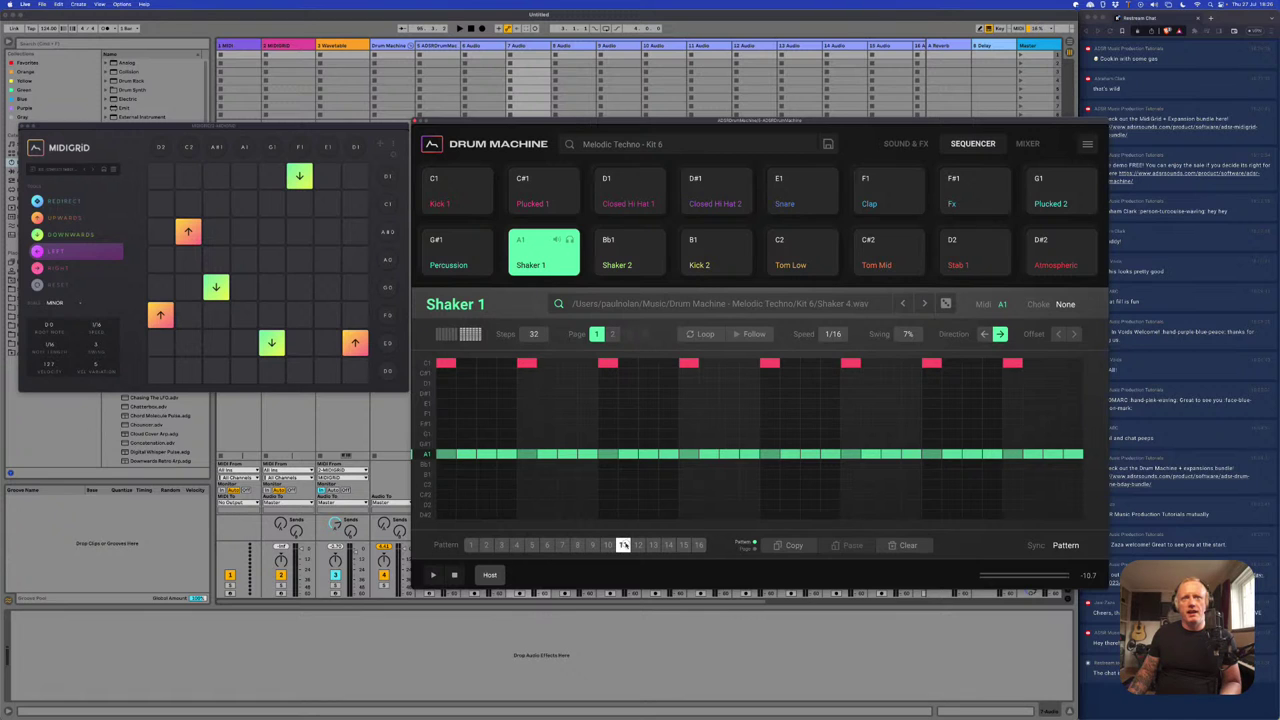
- Export Drum Machine's pattern 11 as a MIDI clip to the first slot of track 5 and open the clip's notes
drag(623, 545, 433, 56)
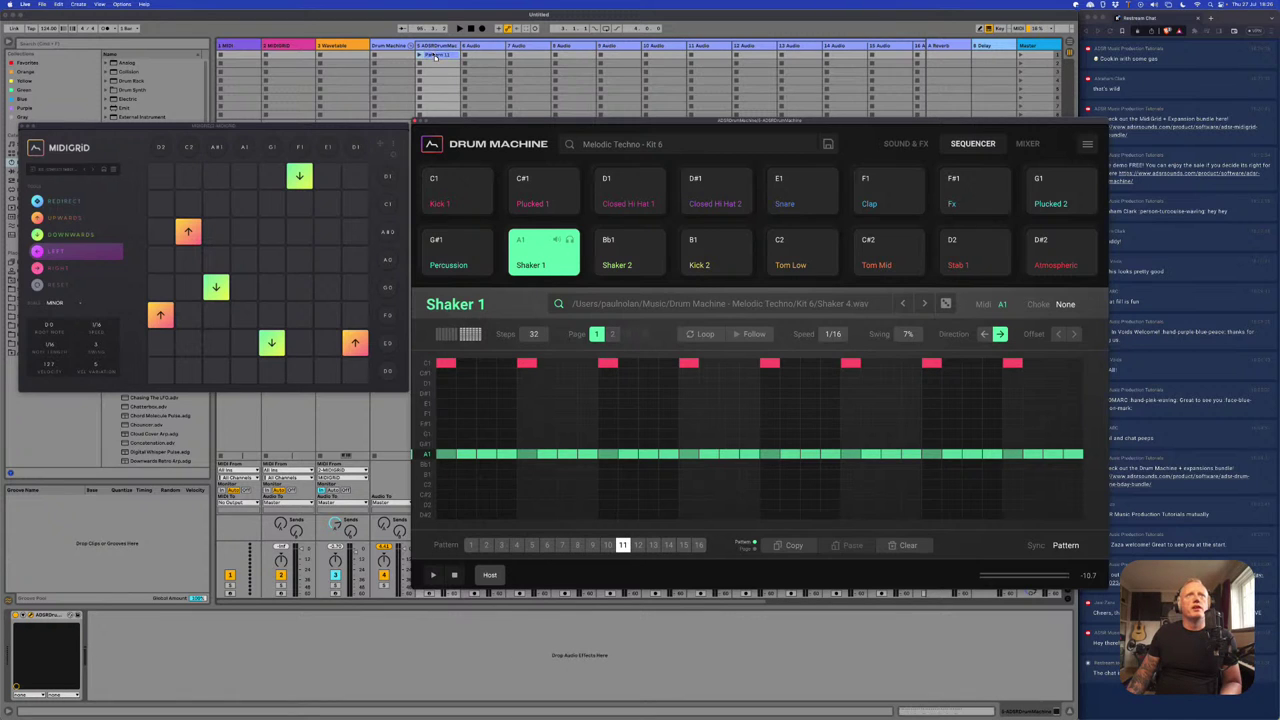
double_click(430, 56)
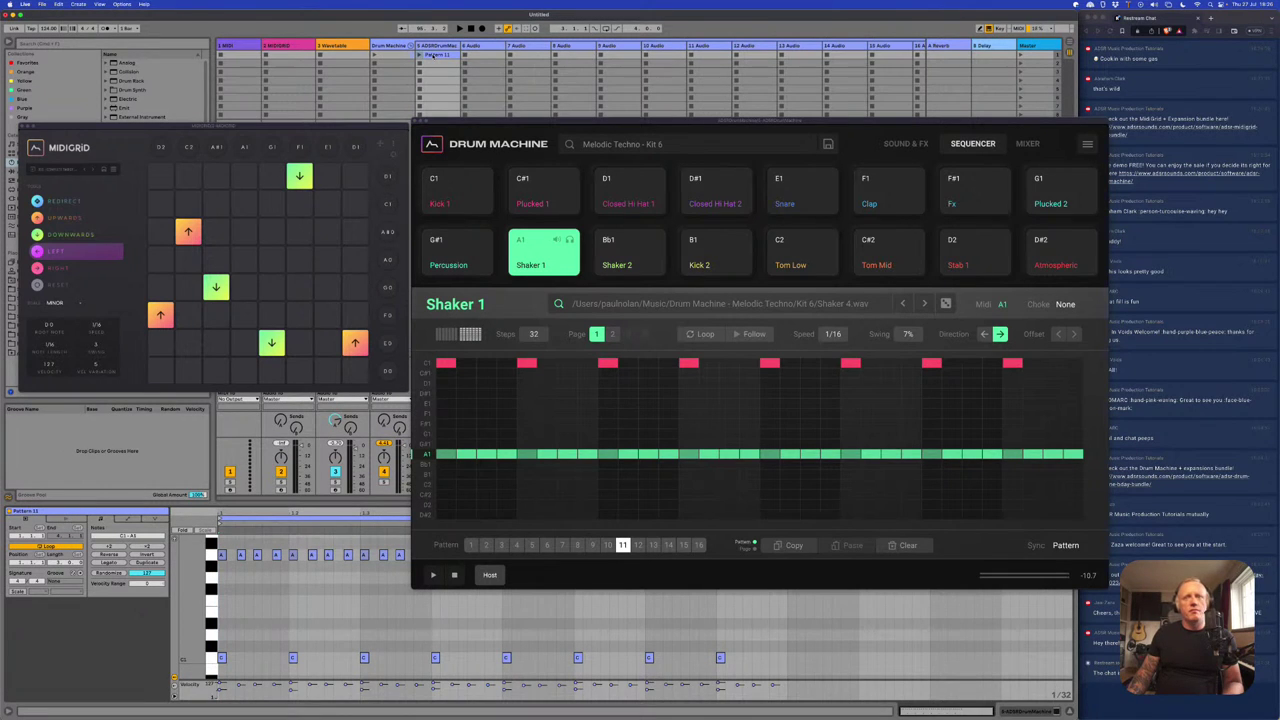
- Audition the kit's pads, including Kick 1, Plucked 1, both closed hi-hats, Clap, Tom Low, Shaker 1 and Shaker 2
click(463, 207)
click(562, 204)
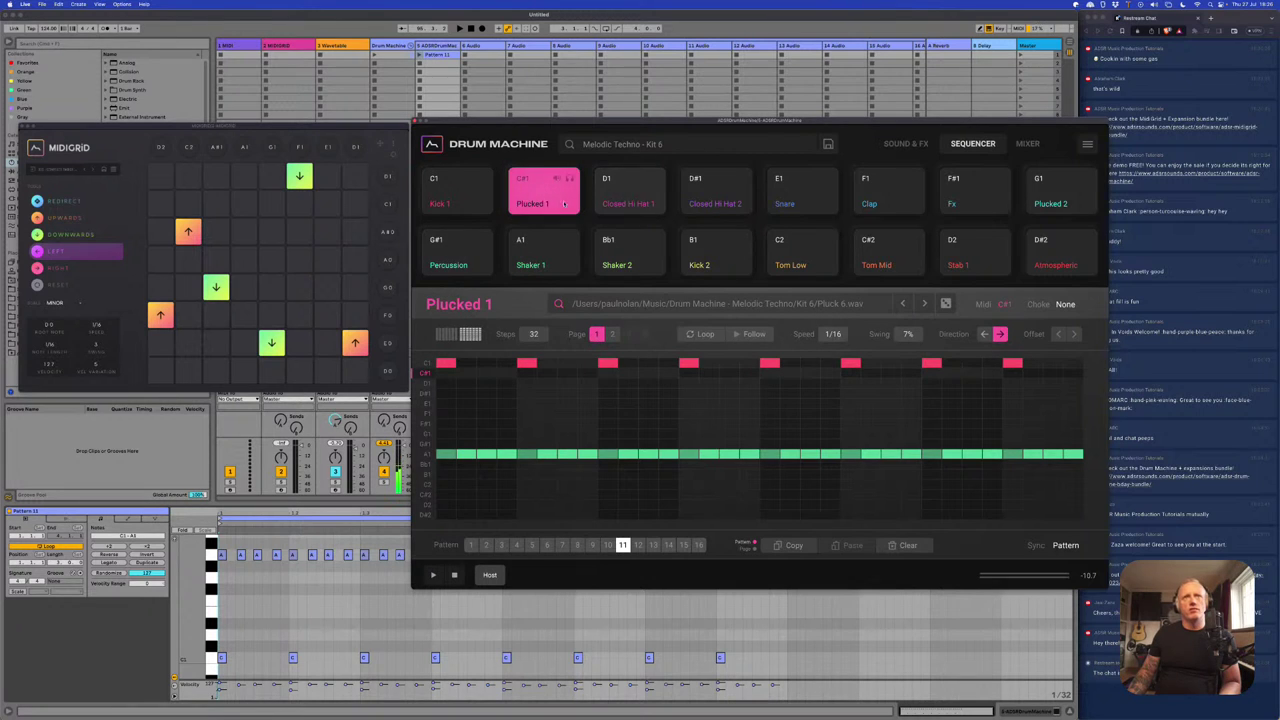
click(630, 198)
click(702, 204)
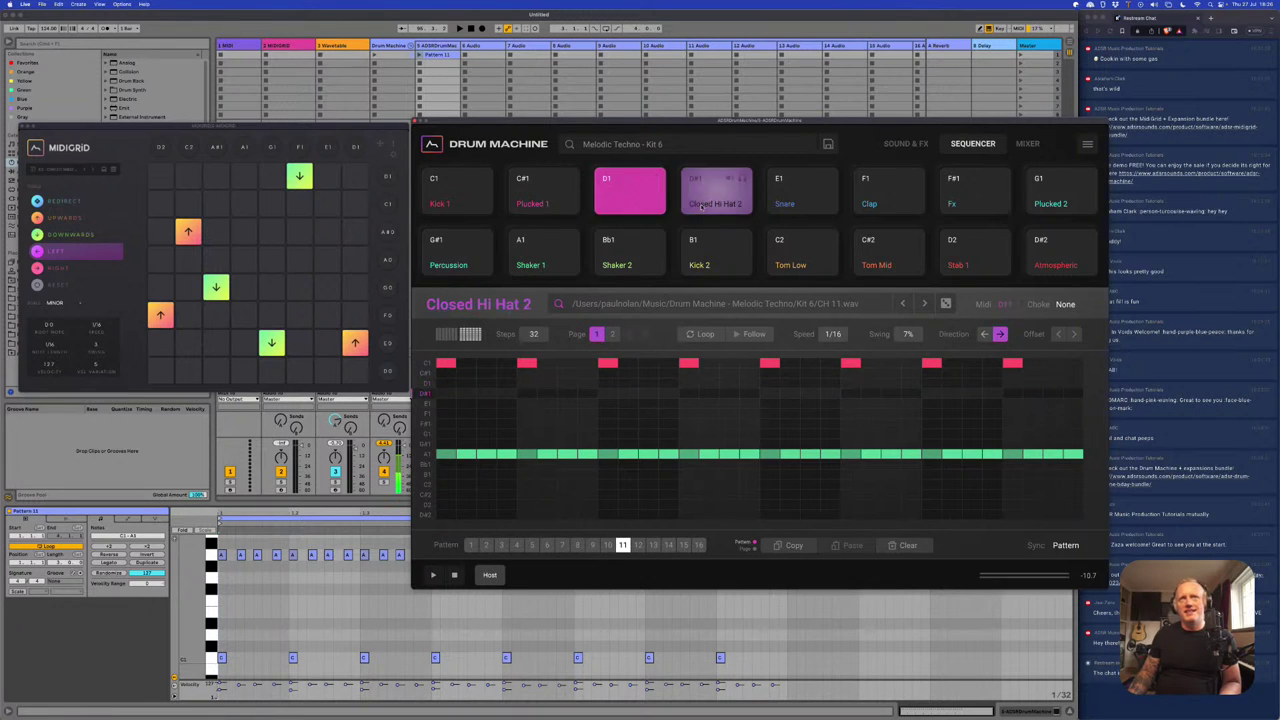
click(882, 204)
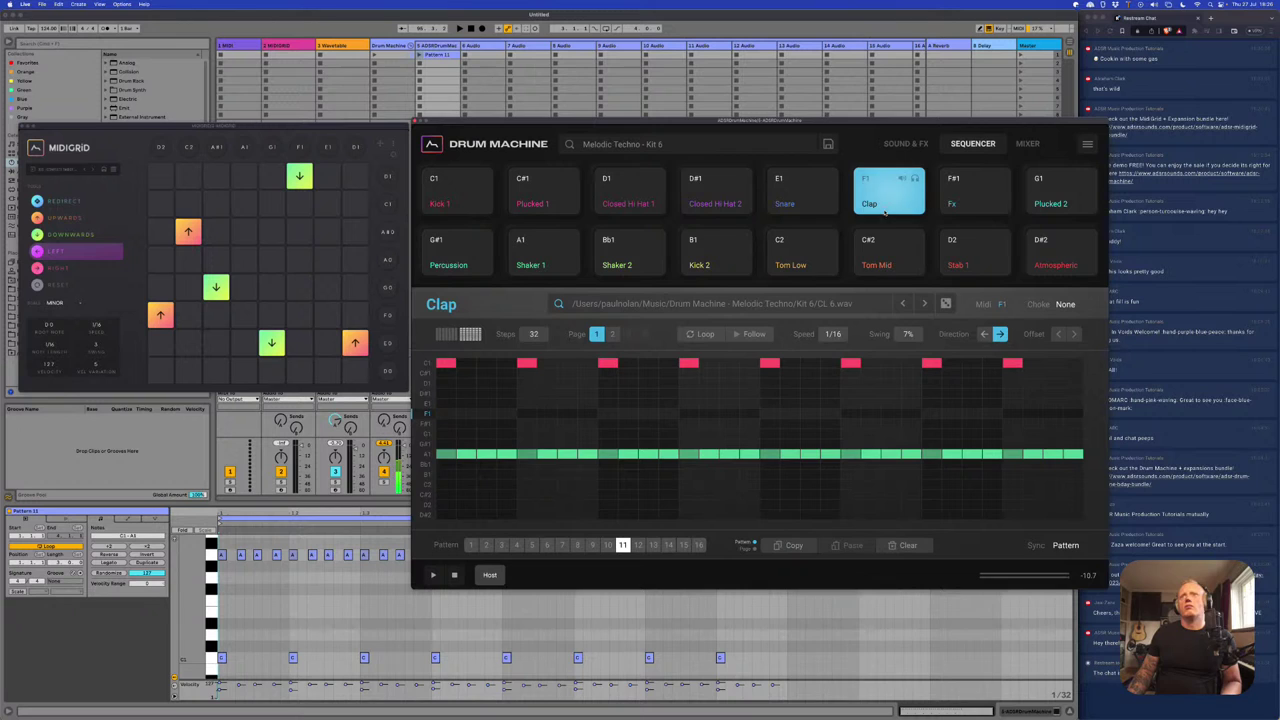
click(800, 262)
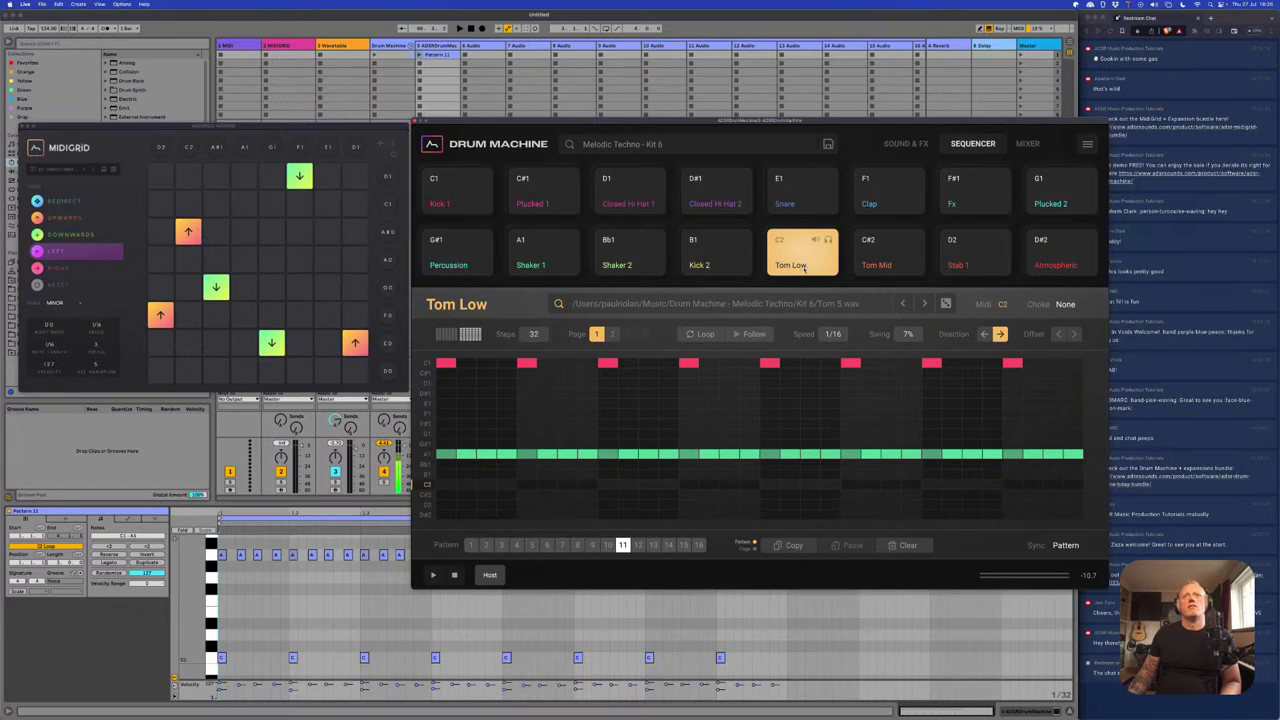
click(568, 264)
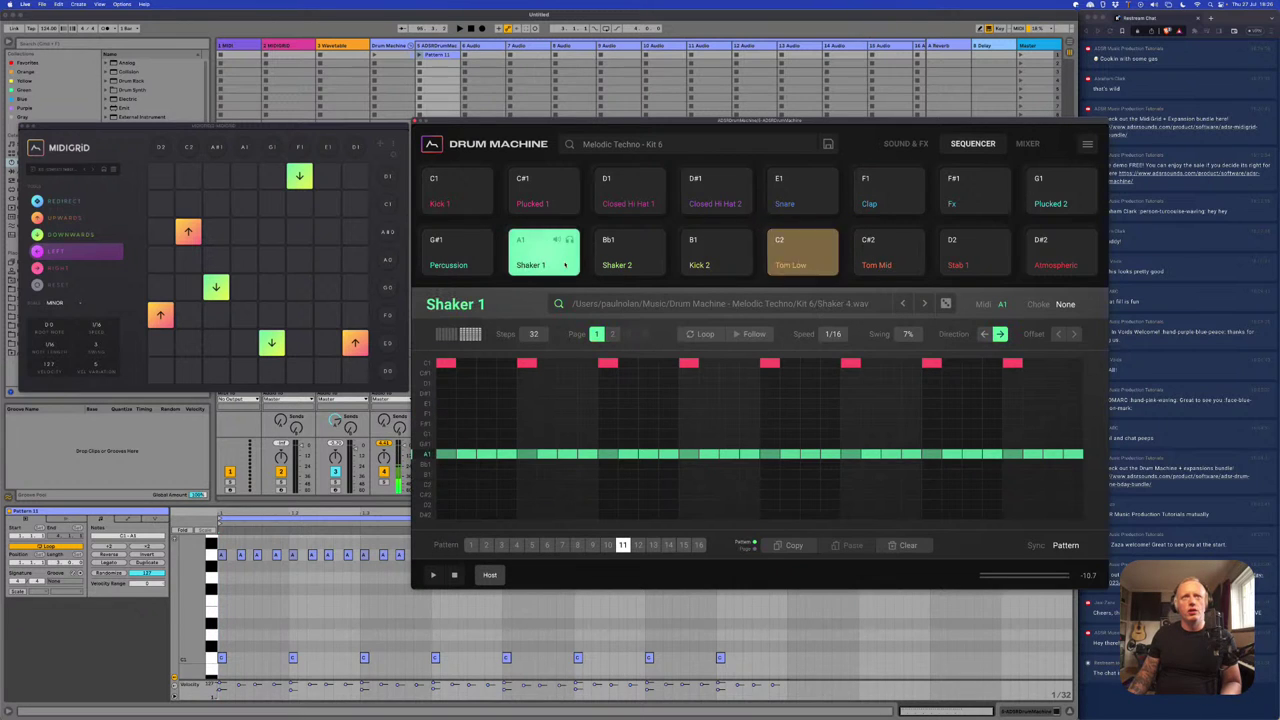
click(617, 266)
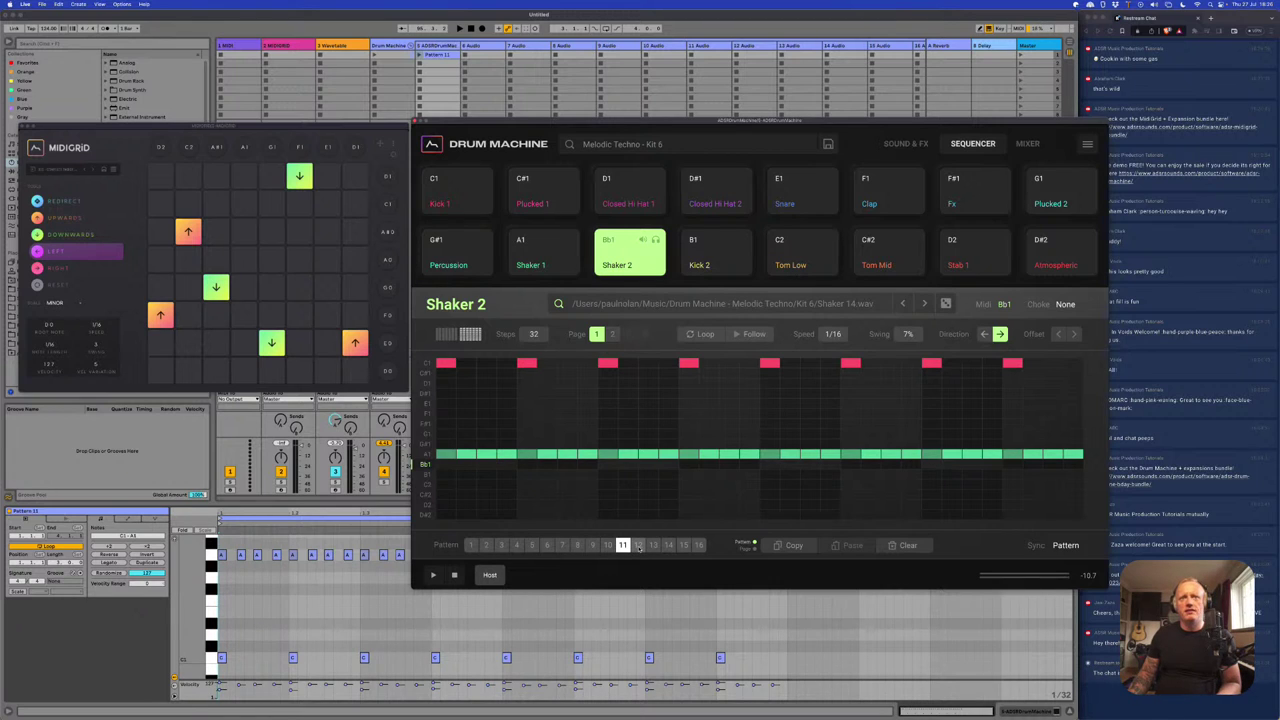
- Copy pattern 11 into pattern 12 and add Shaker 2 hits on the third step of every beat
click(790, 545)
click(637, 545)
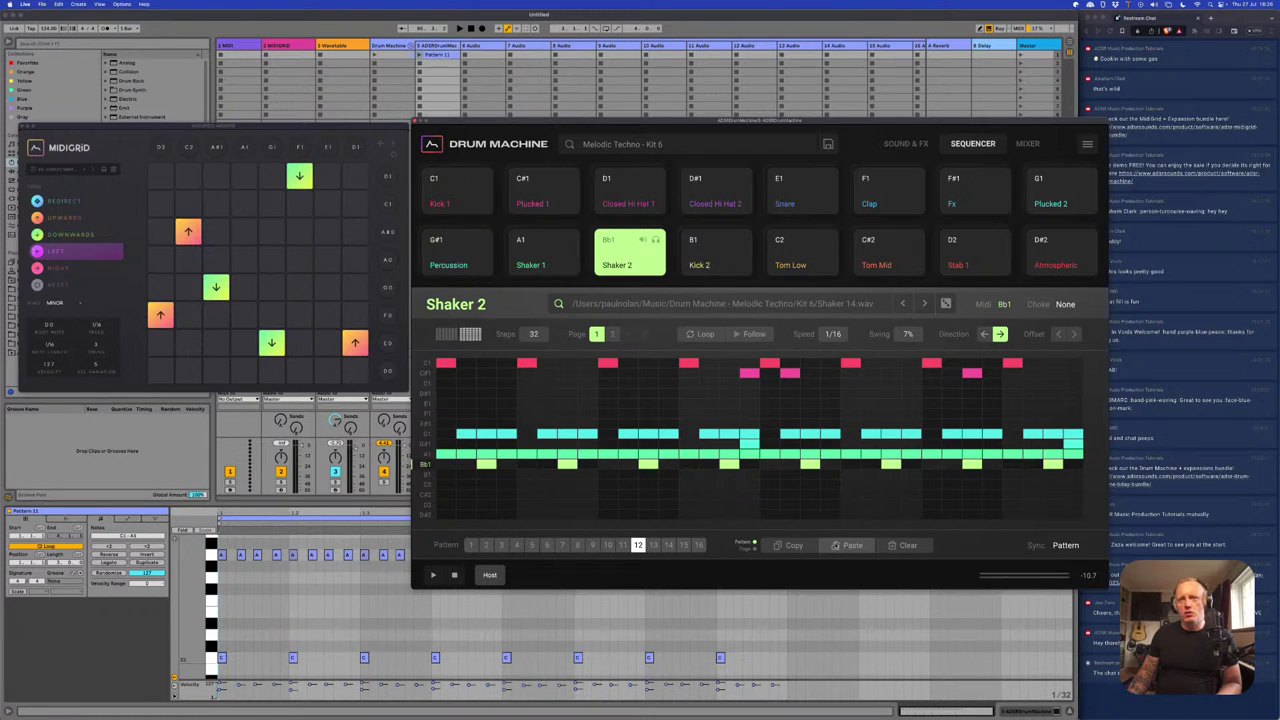
click(848, 545)
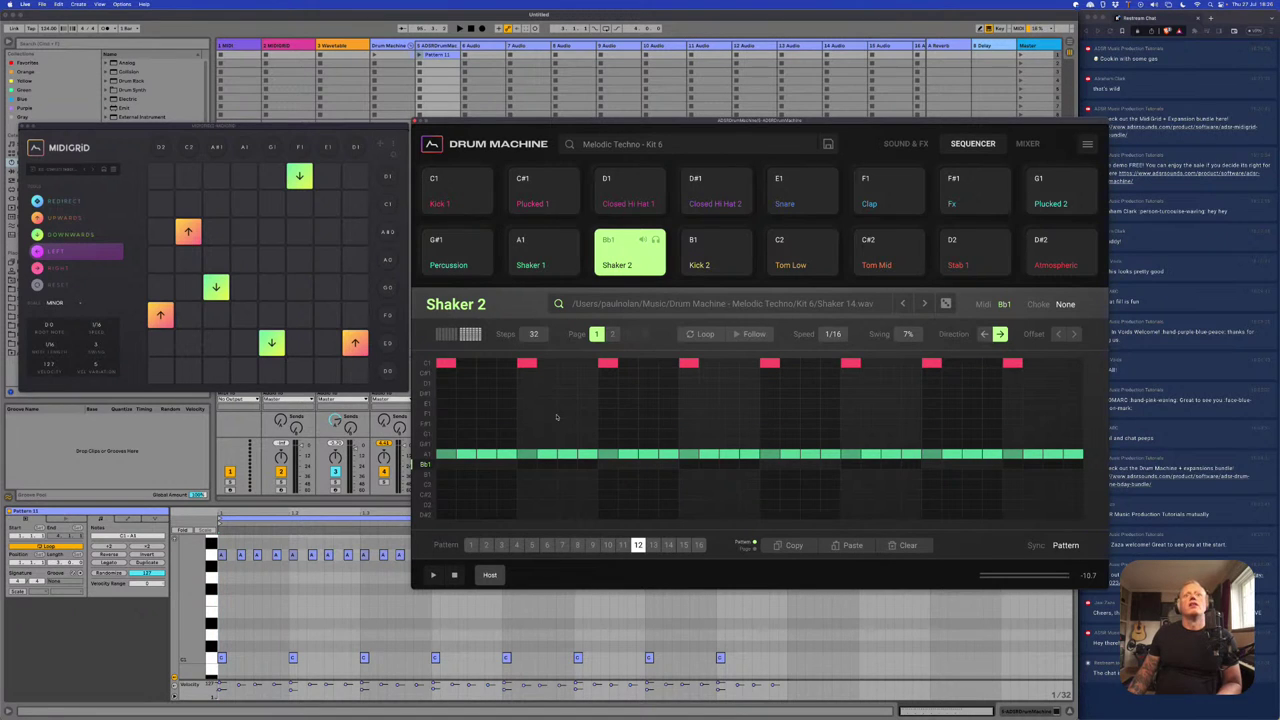
click(624, 545)
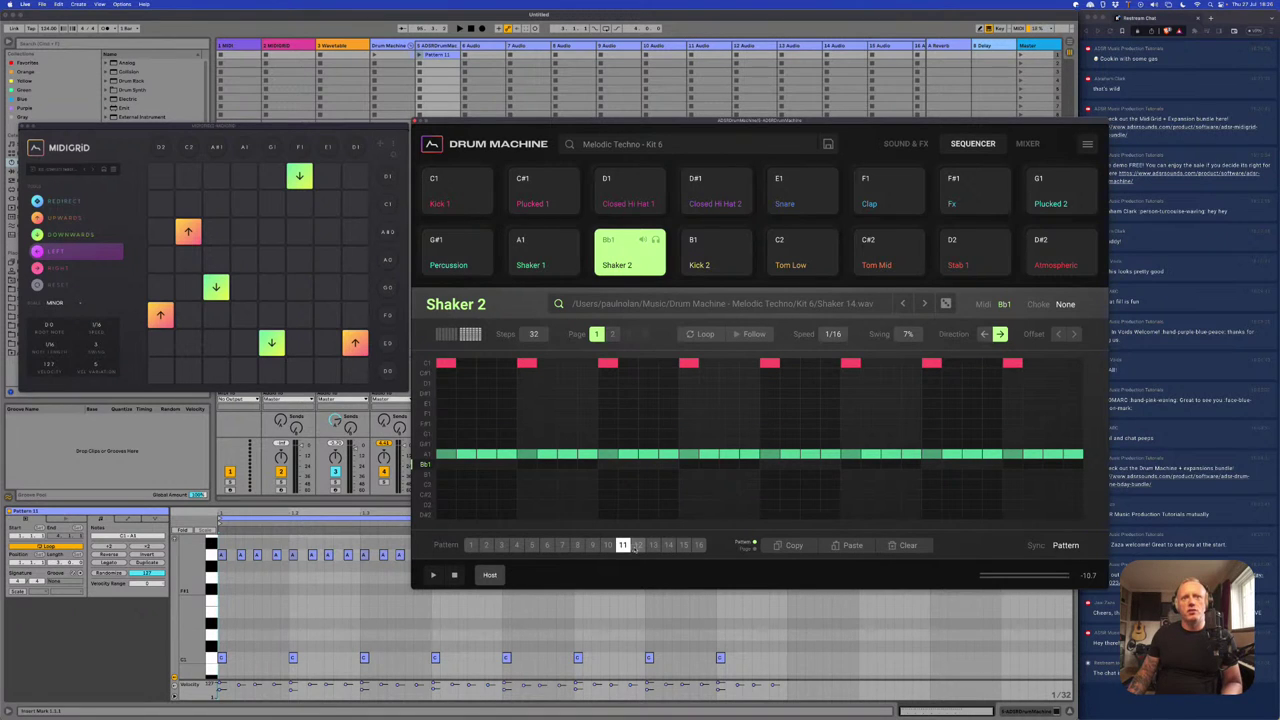
click(638, 546)
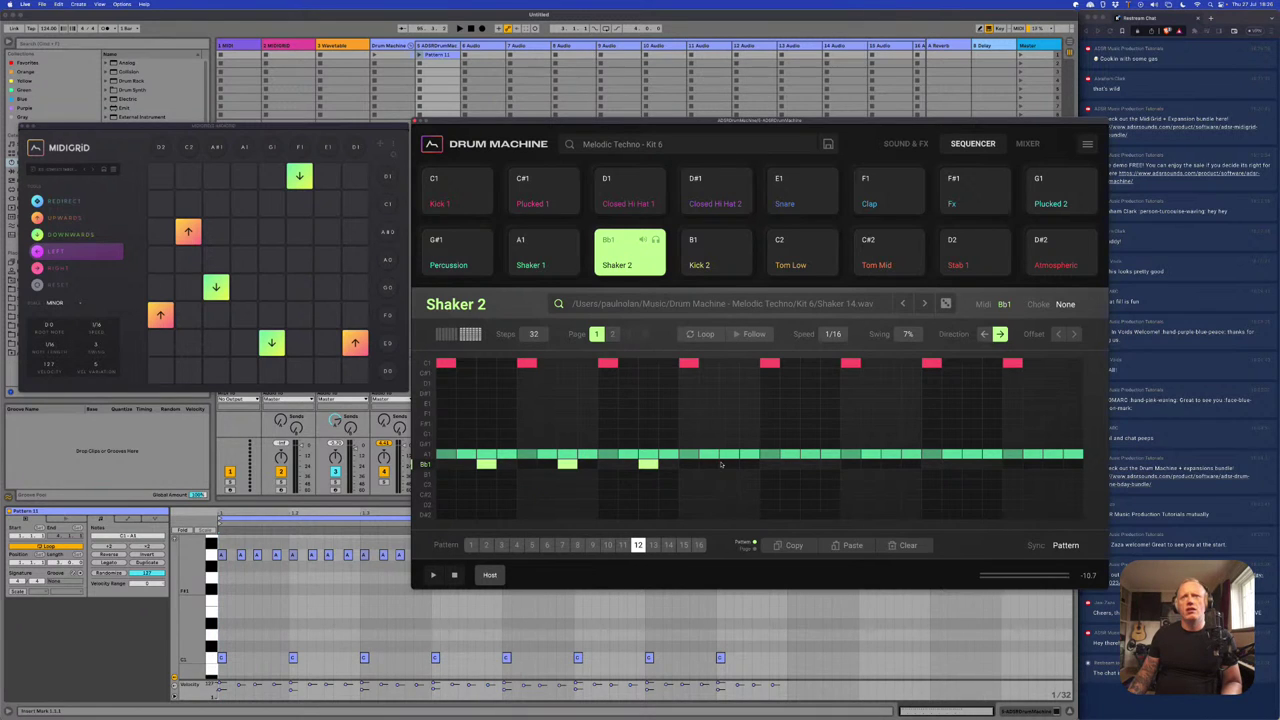
click(888, 465)
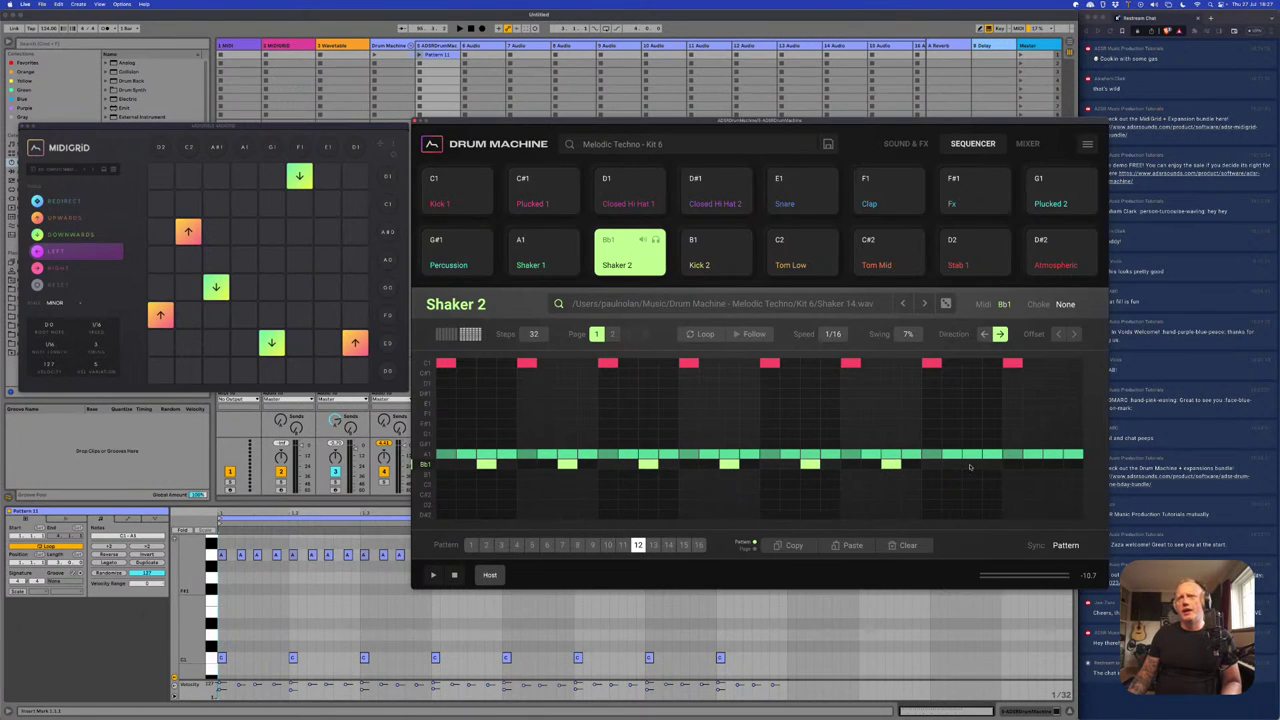
- Start playback and reduce Env 2's modulation of Wavetable's Filter 1 frequency to 44
key(space)
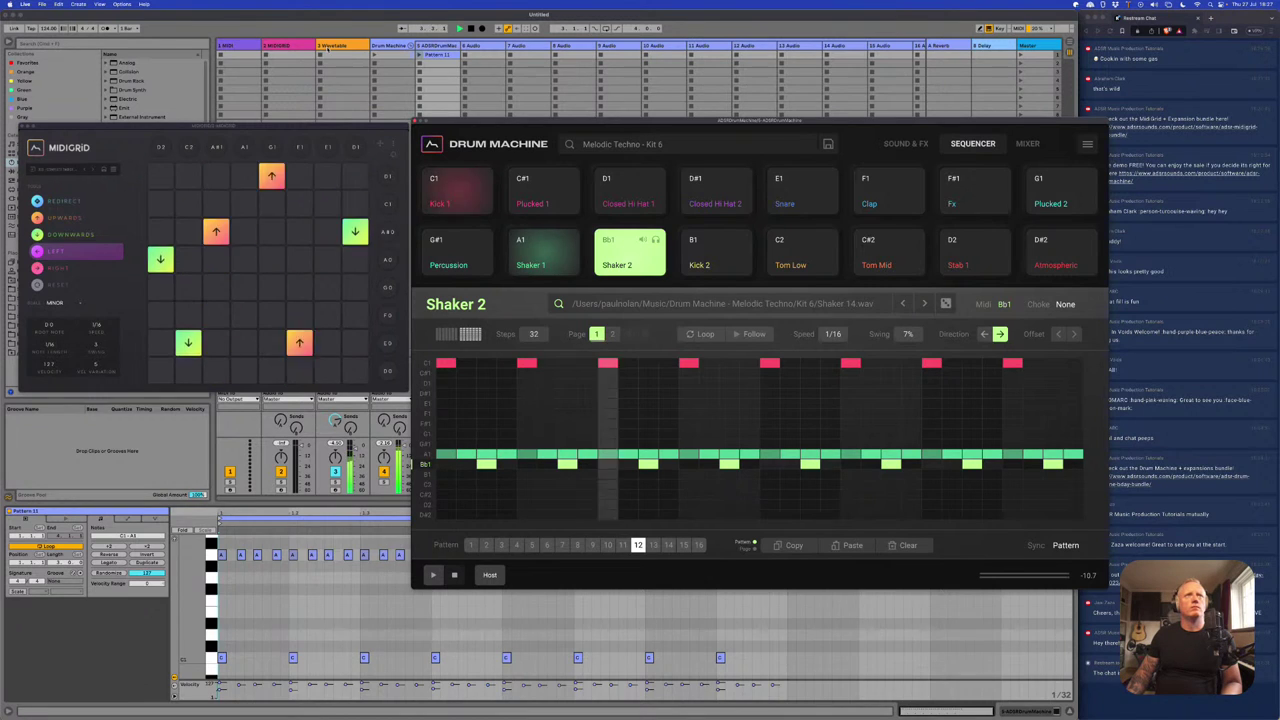
key(shift+Tab)
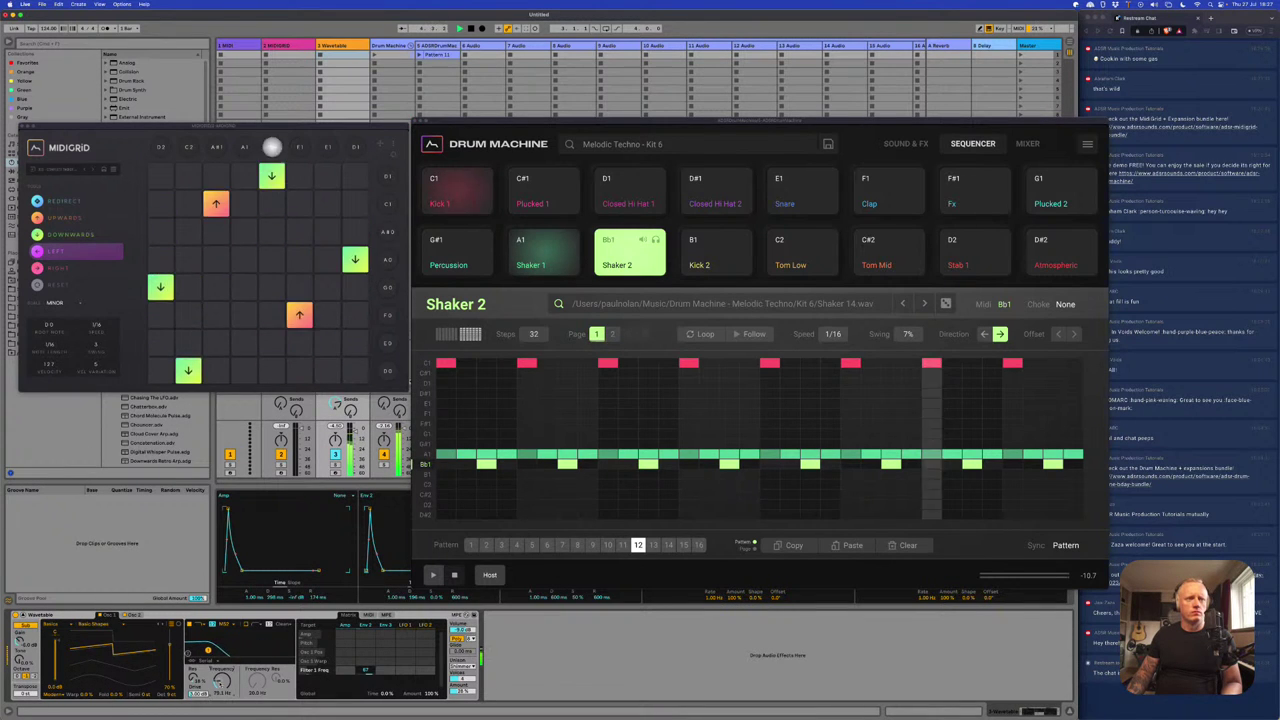
drag(376, 674, 368, 677)
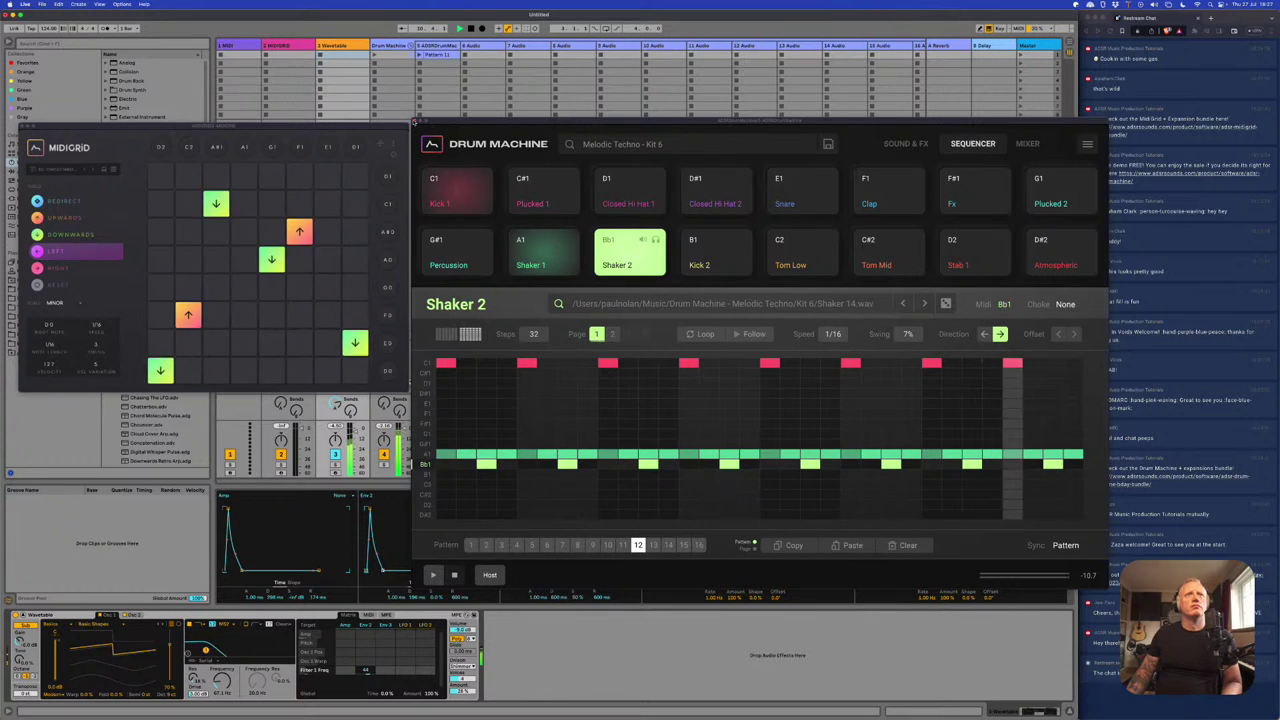
- Hide the Drum Machine window, solo and select the 15 Audio track, and move the MIDIGRID window over the session's middle tracks
key(super+alt+p)
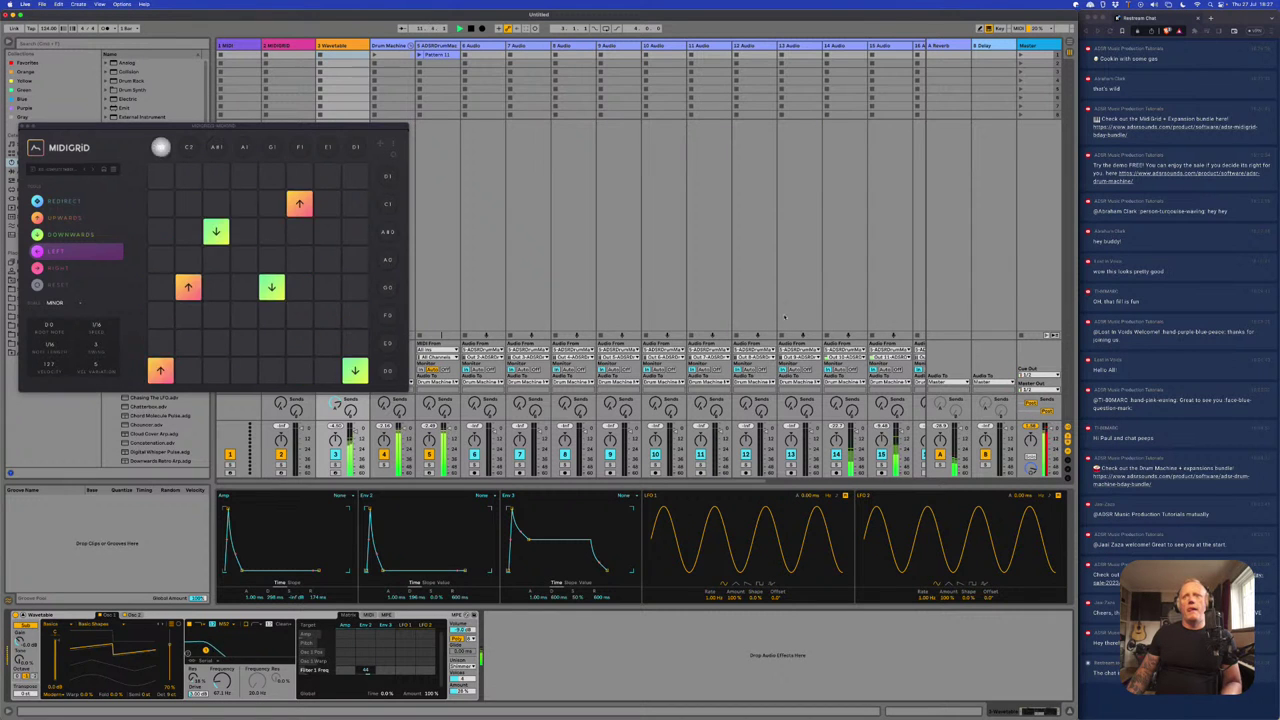
scroll(462, 414, right, 3)
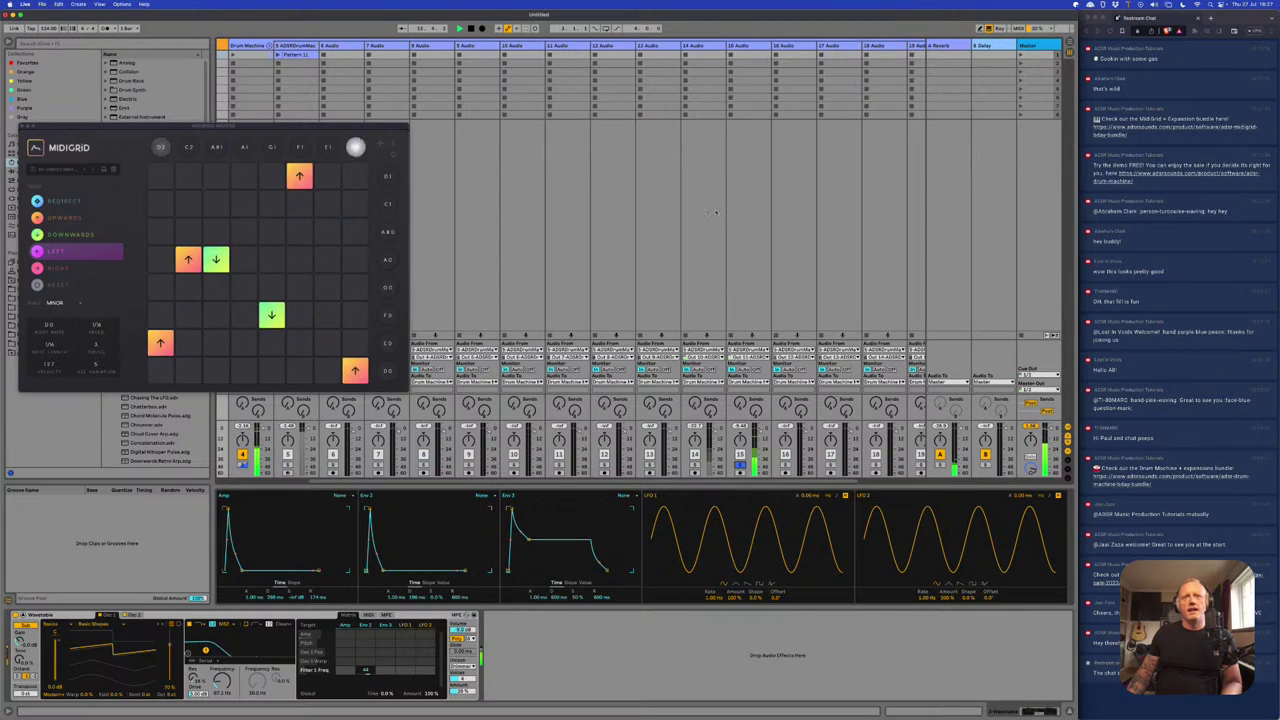
click(742, 45)
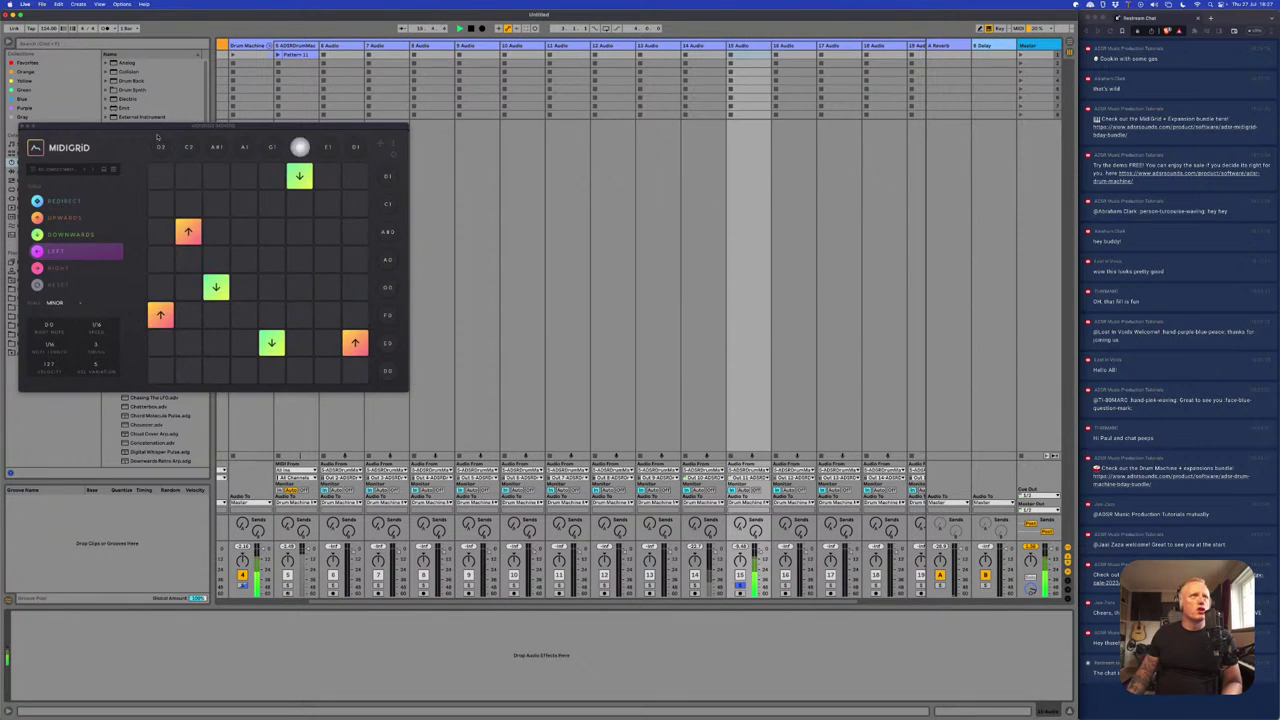
drag(215, 129, 627, 132)
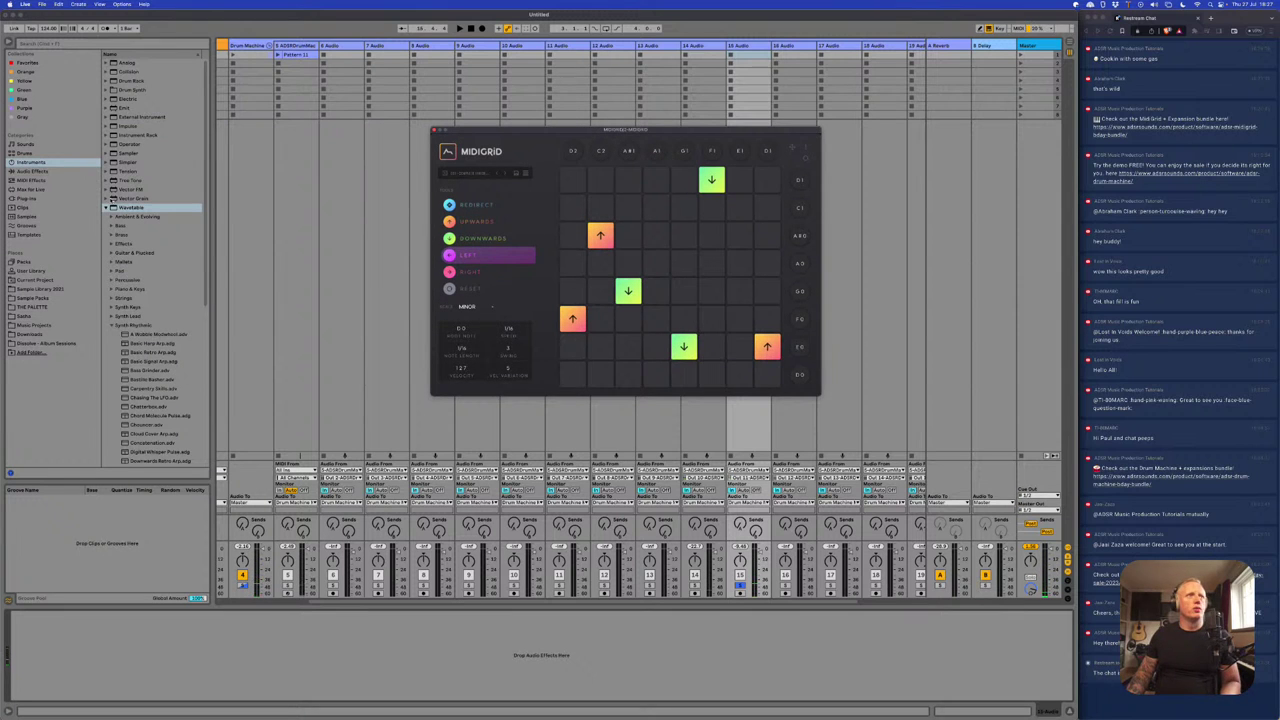
- Add EQ Eight from the favourites collection to the 15 Audio track
click(63, 172)
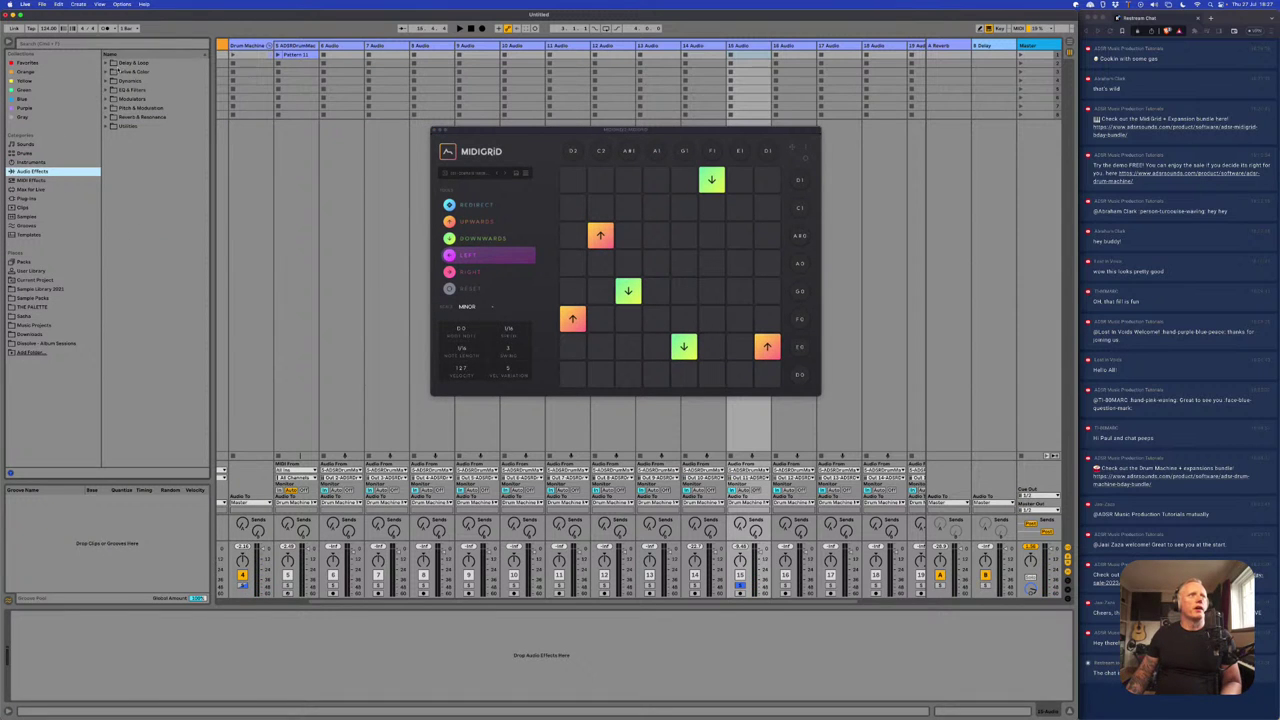
click(27, 63)
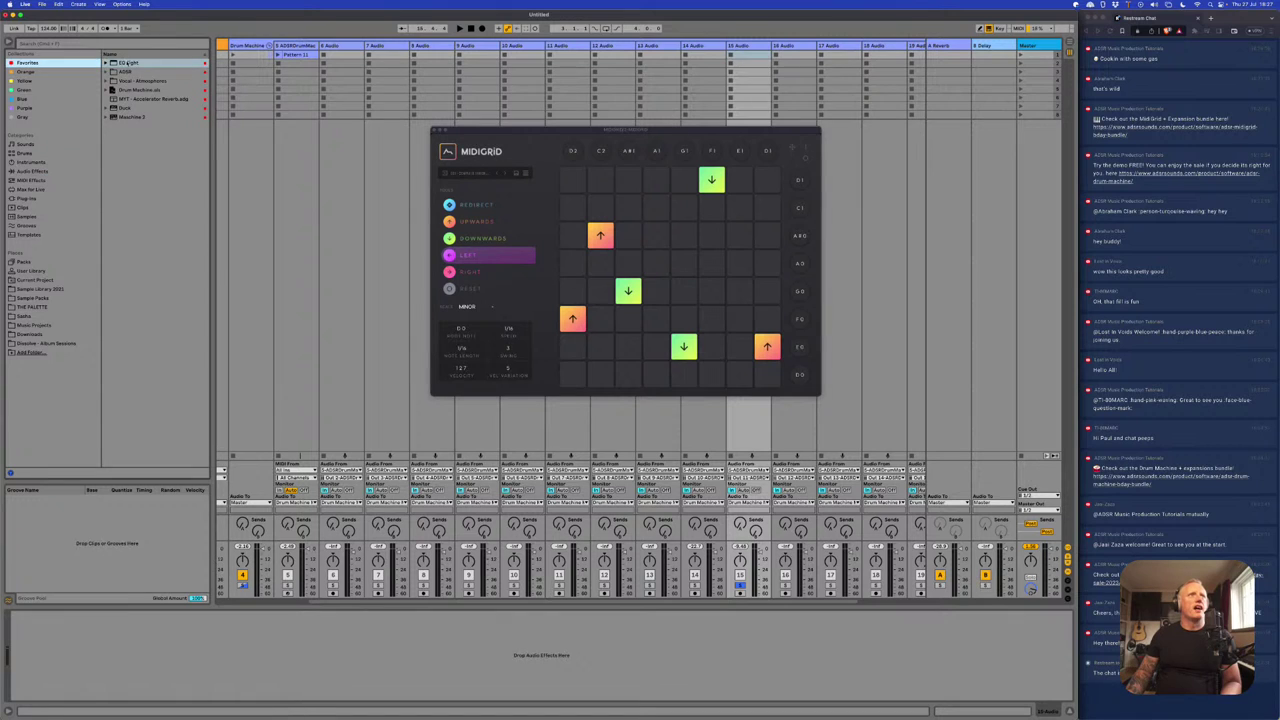
double_click(127, 62)
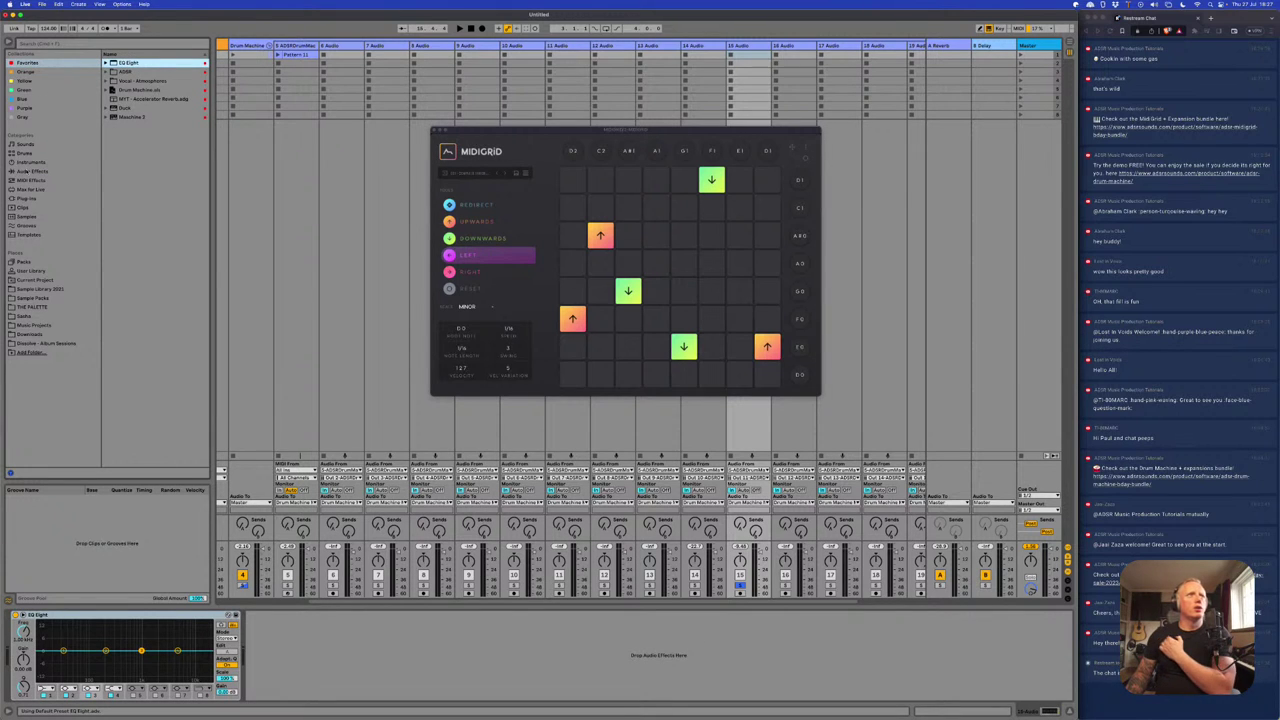
- Add the Delay effect after EQ Eight on the 15 Audio track and lower its Dry/Wet mix
click(40, 172)
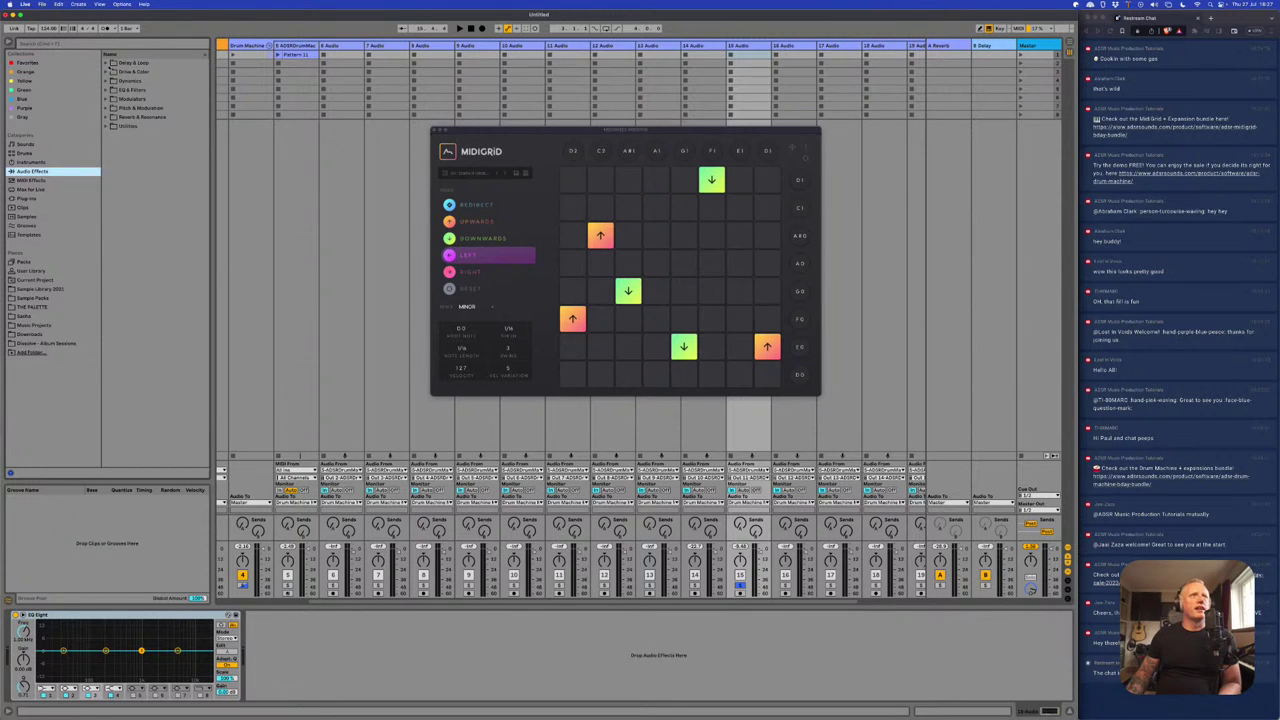
click(107, 63)
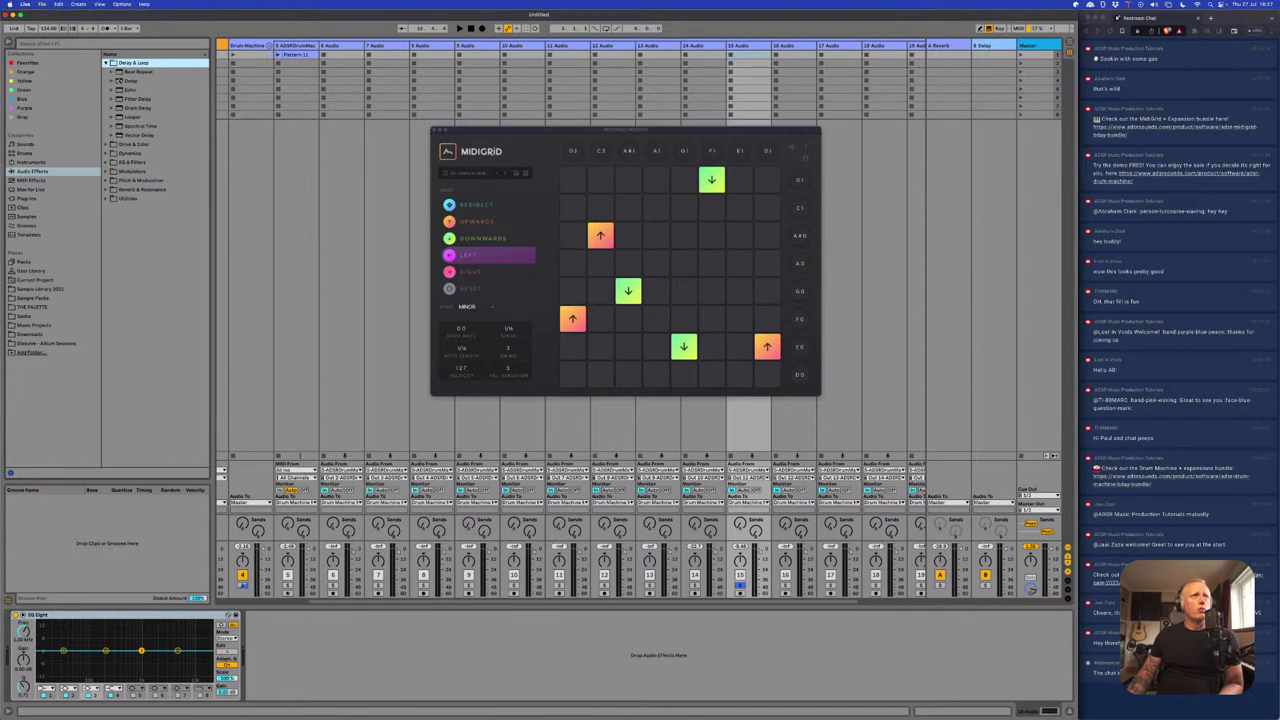
double_click(128, 81)
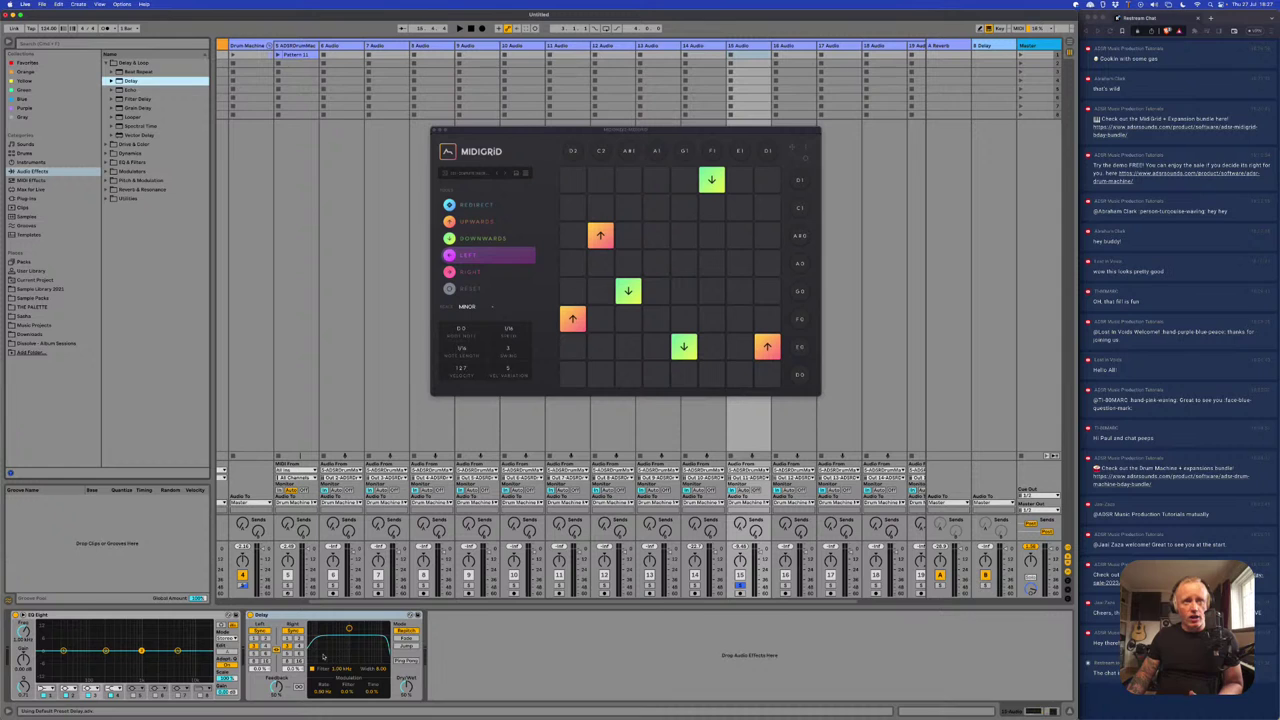
drag(406, 688, 406, 700)
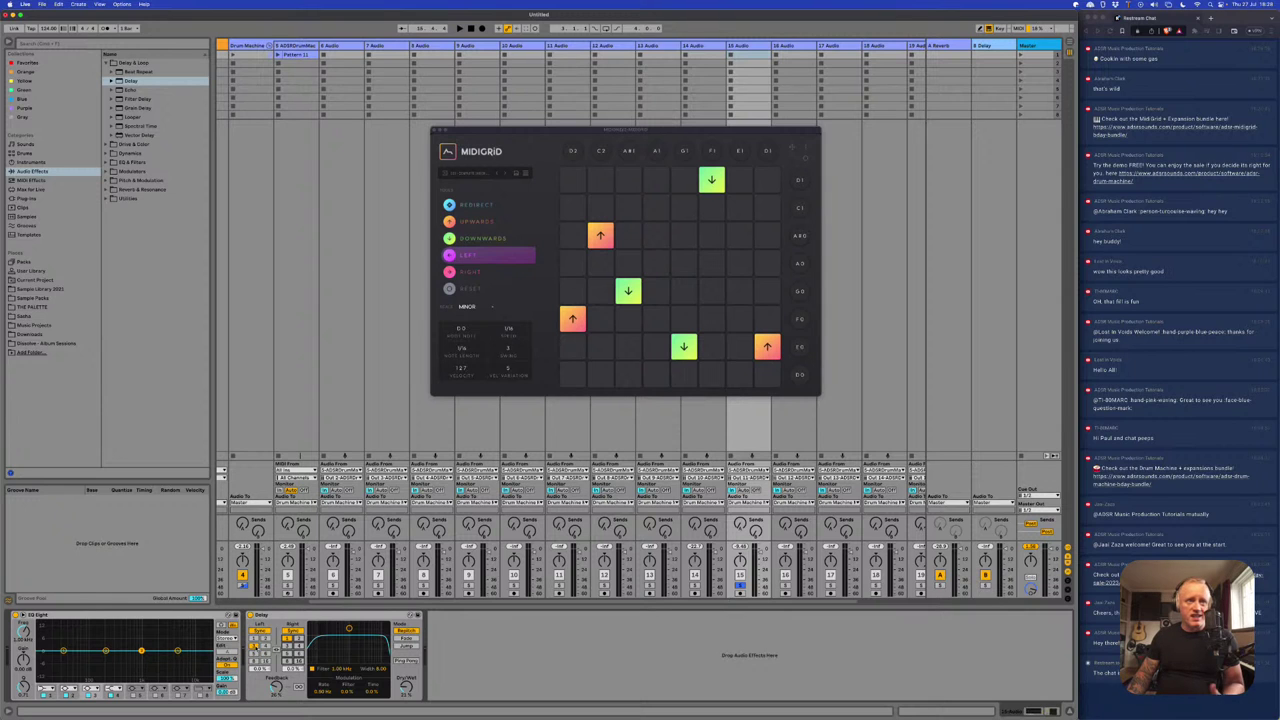
- Start playback, change EQ Eight's first band to a low-cut filter and raise its cutoff to remove the low frequencies
key(space)
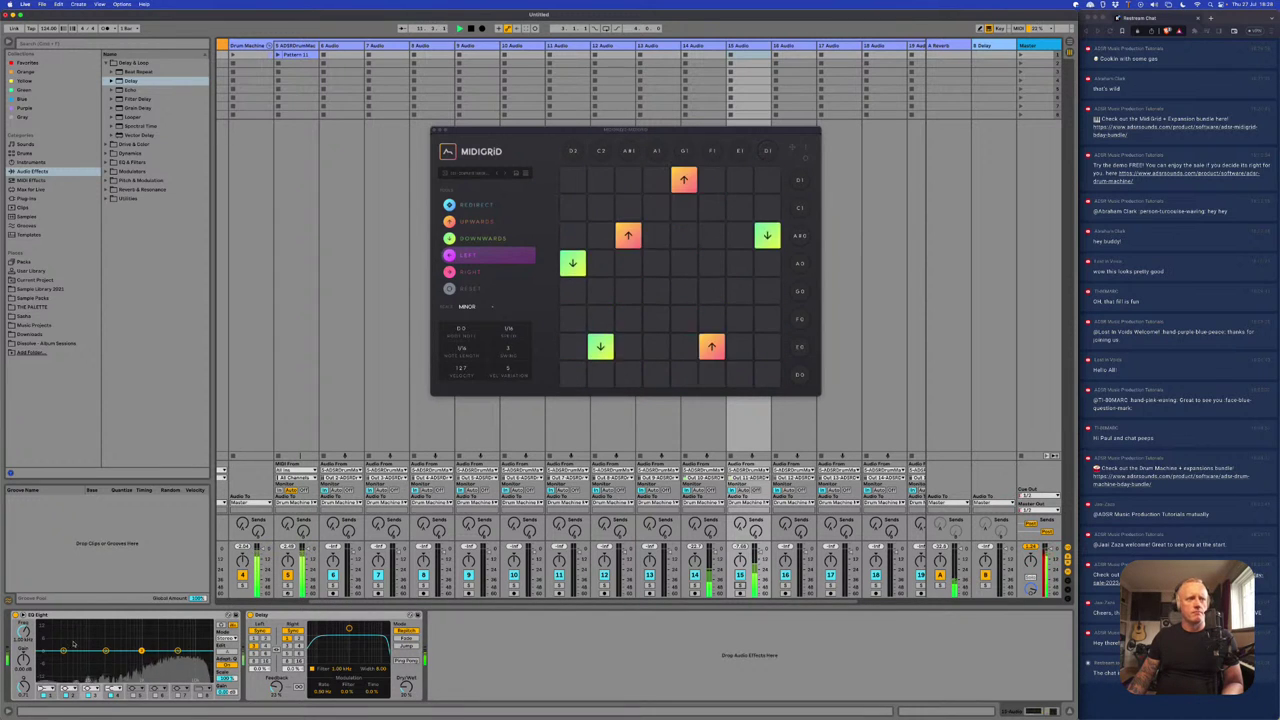
click(45, 668)
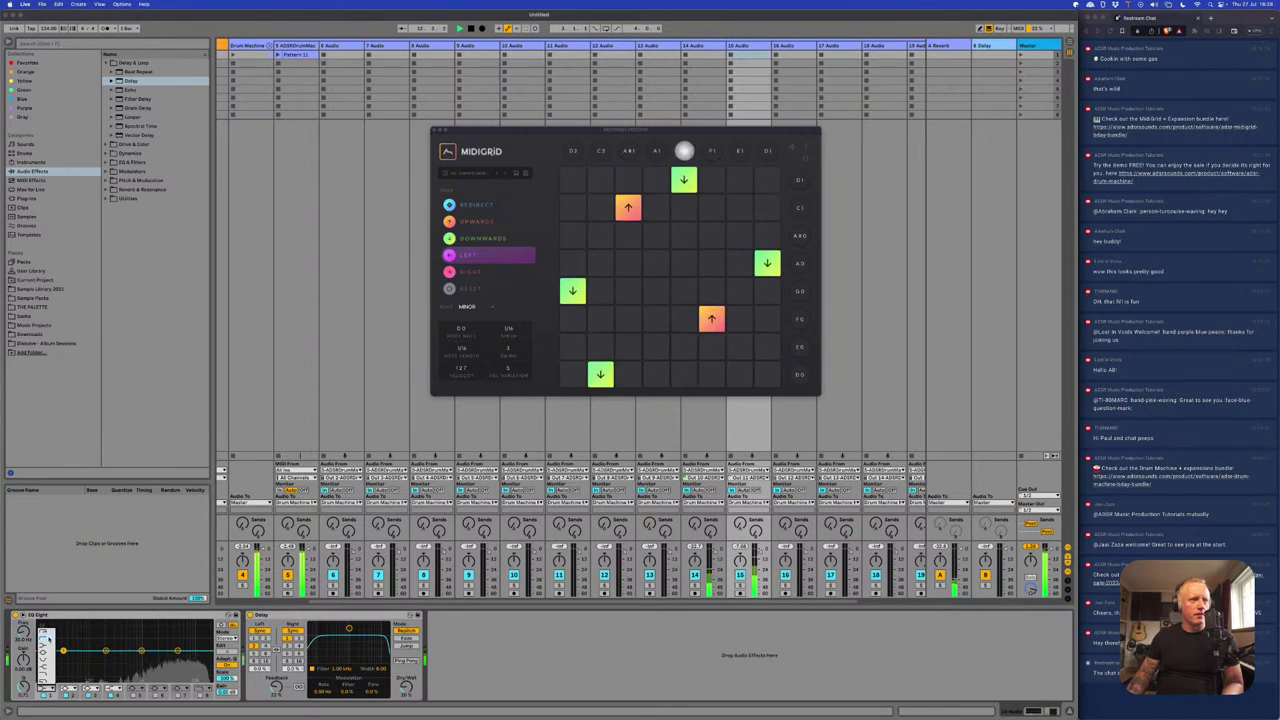
drag(63, 650, 124, 657)
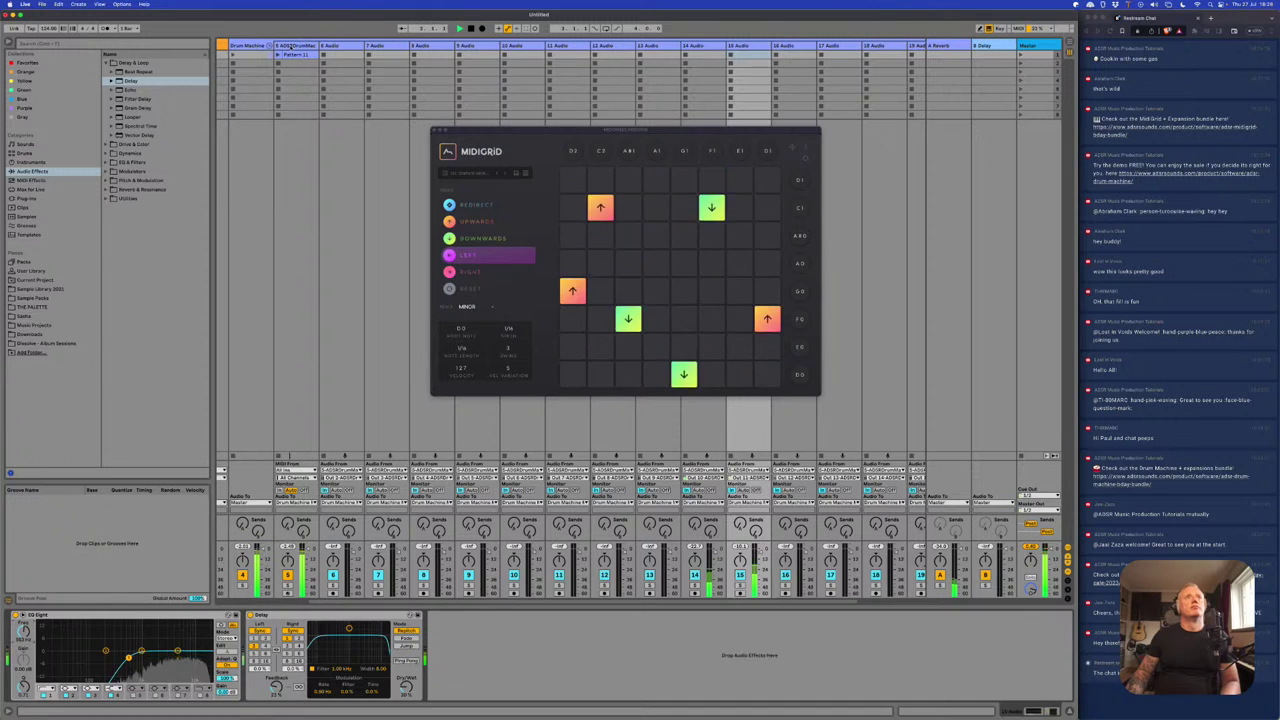
- Examine the Drum Machine's Tom Low channel, mixer channels and Send 1 effects, and close the plugin window
click(572, 151)
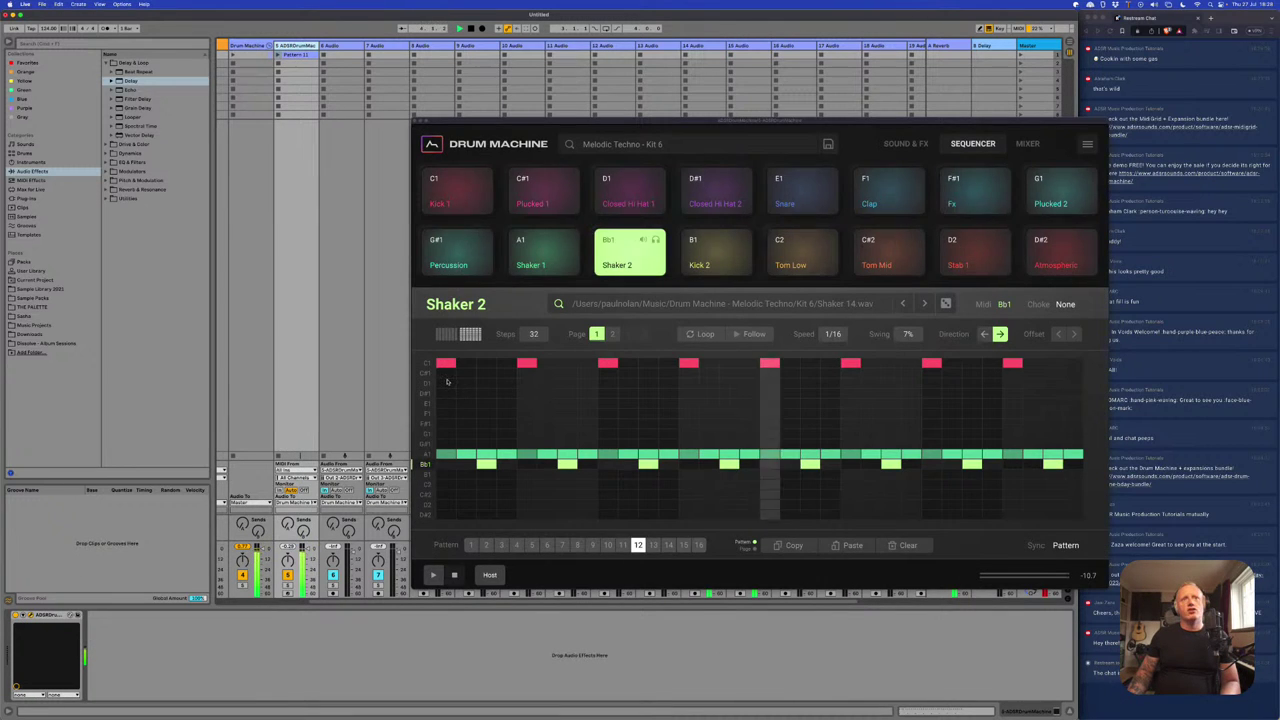
drag(724, 127, 535, 119)
click(586, 262)
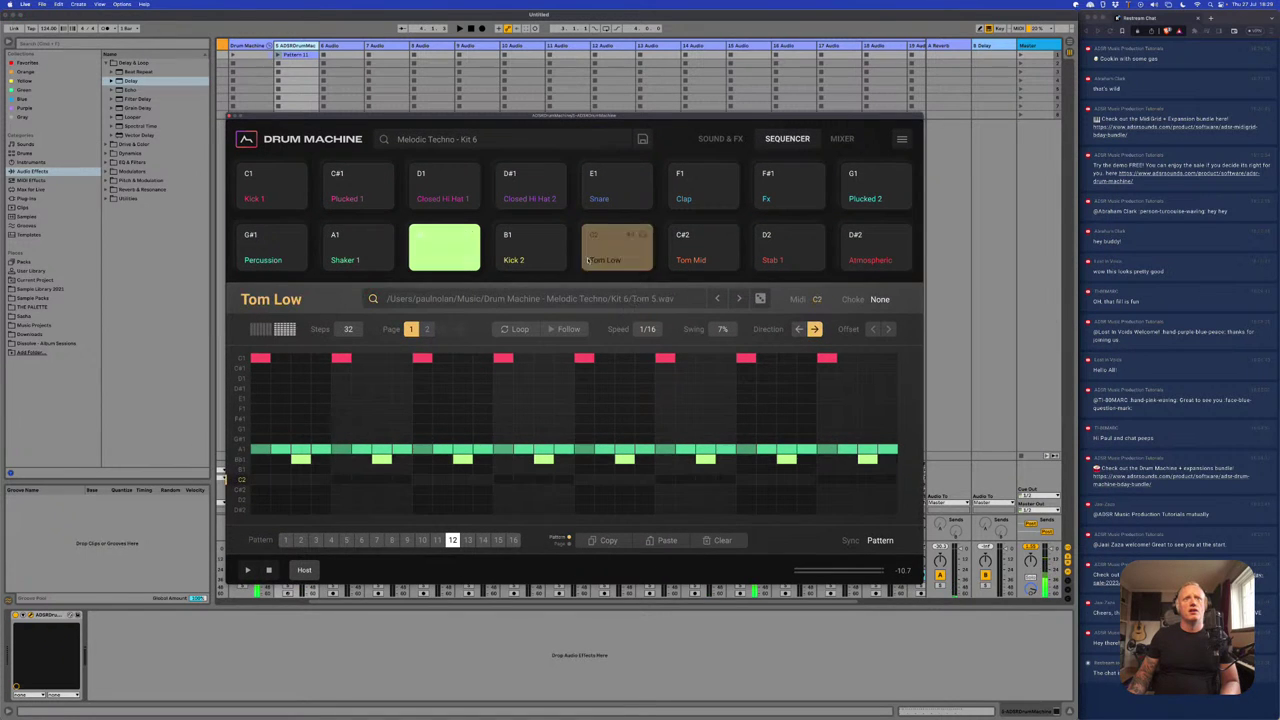
click(848, 141)
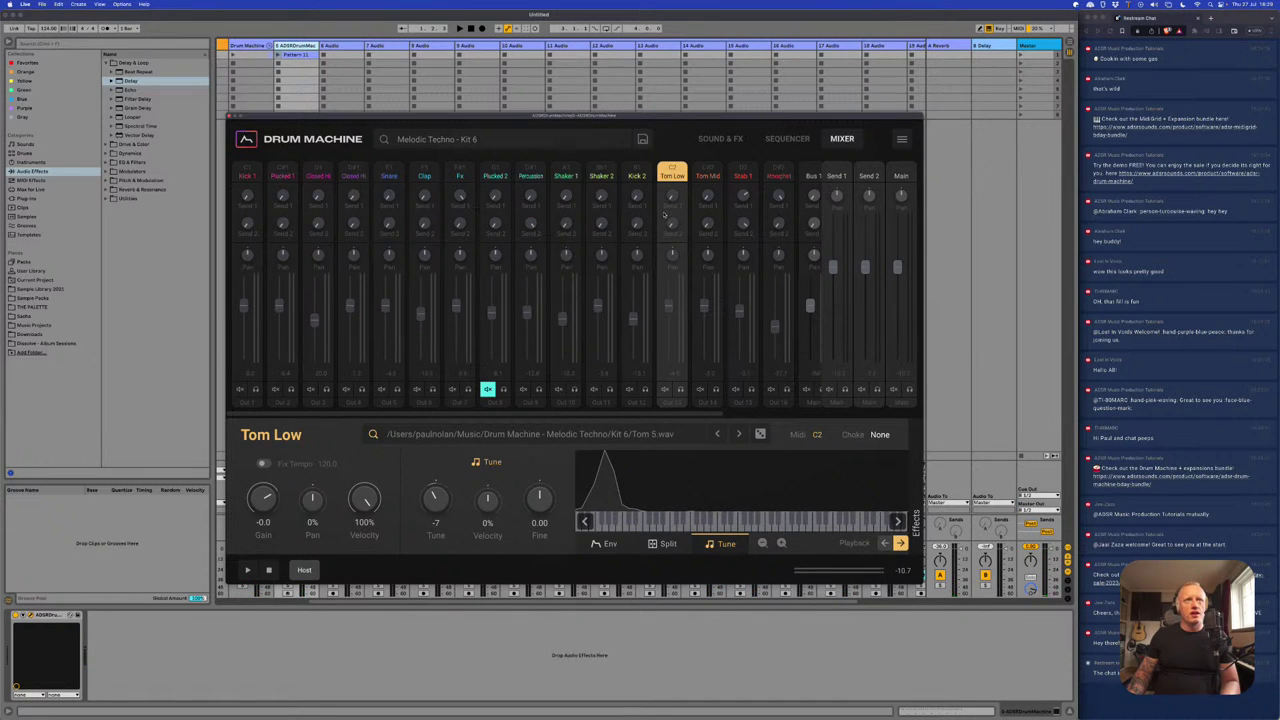
click(840, 176)
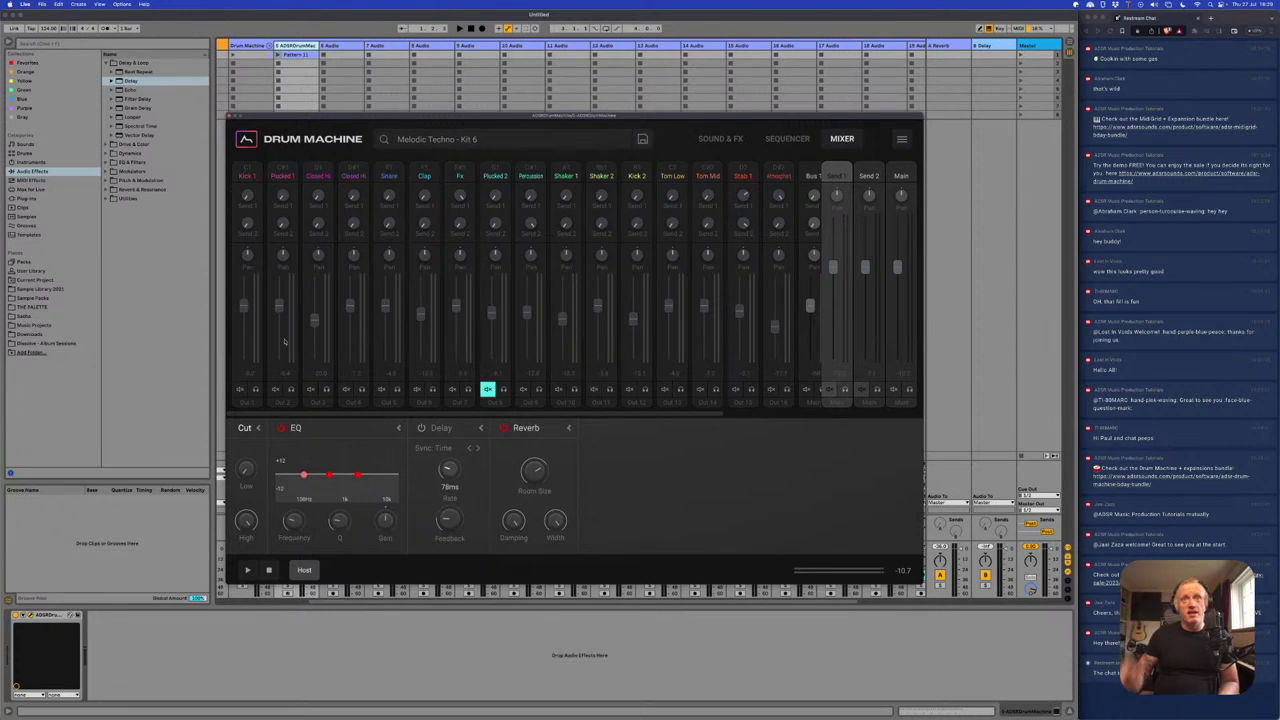
drag(632, 409, 807, 410)
drag(614, 412, 515, 413)
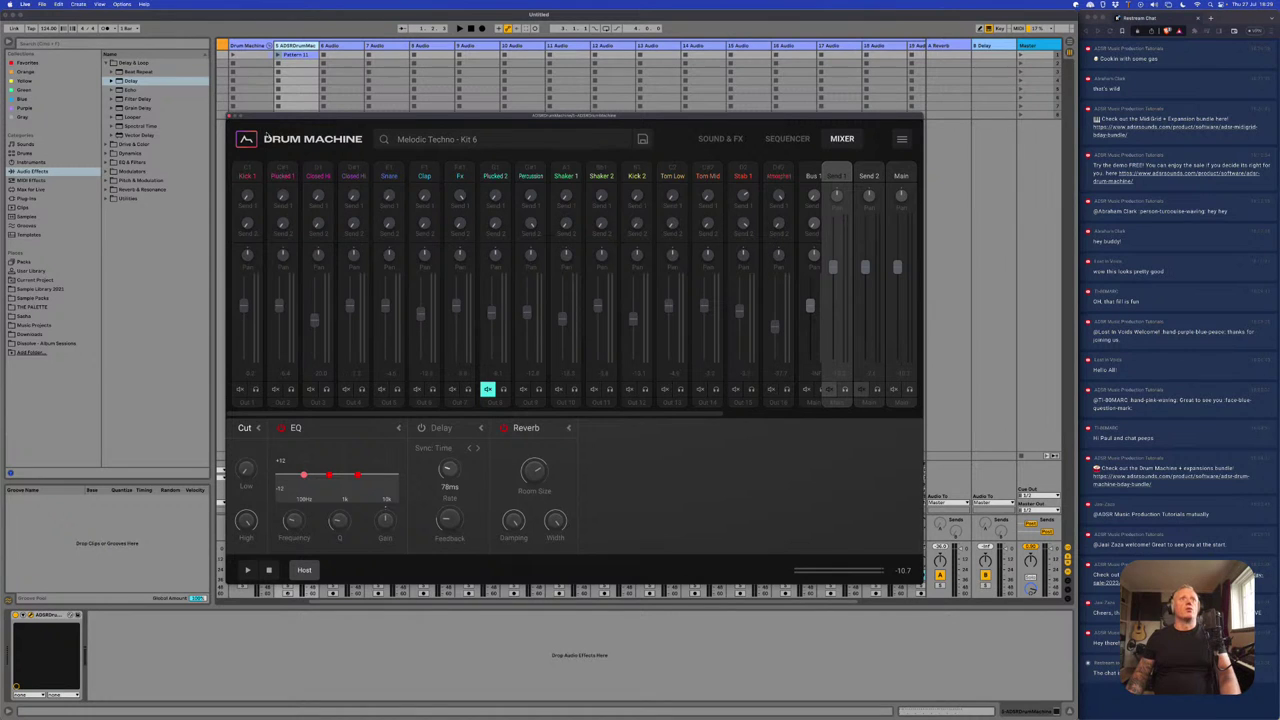
click(233, 117)
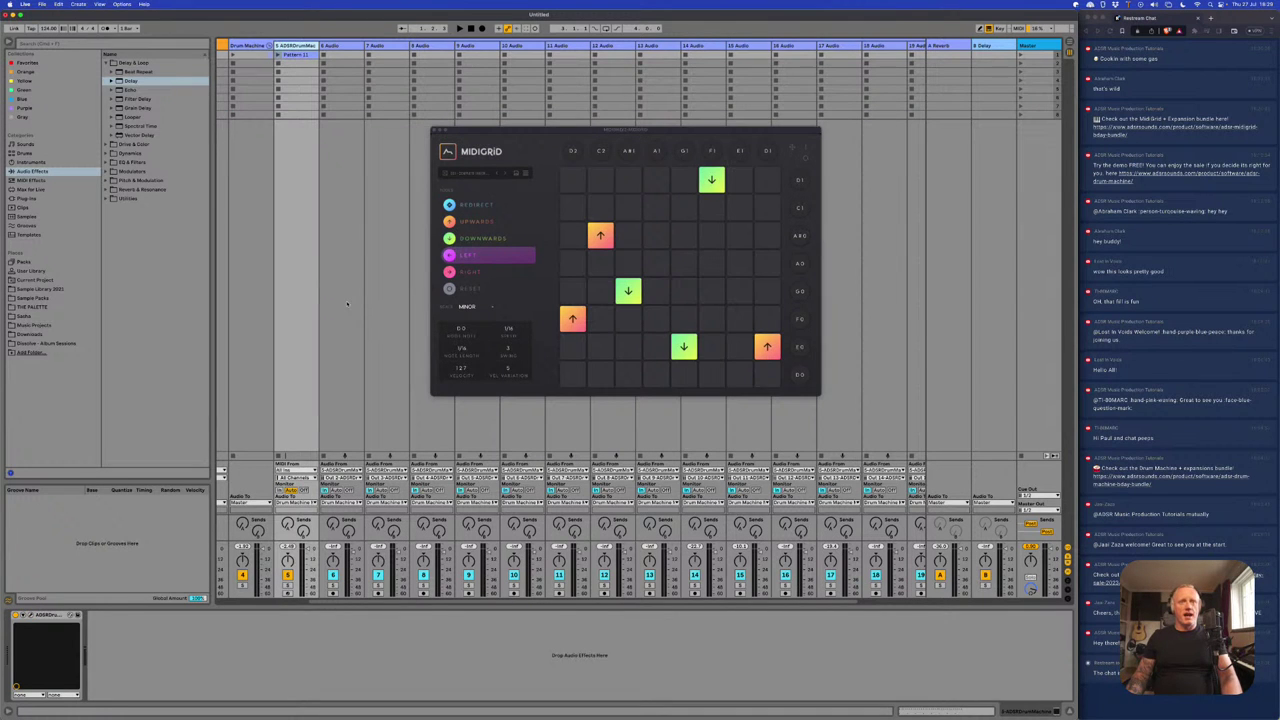
- Play the set to hear the MIDIGRID pattern with the drums, turning the volume down
key(space)
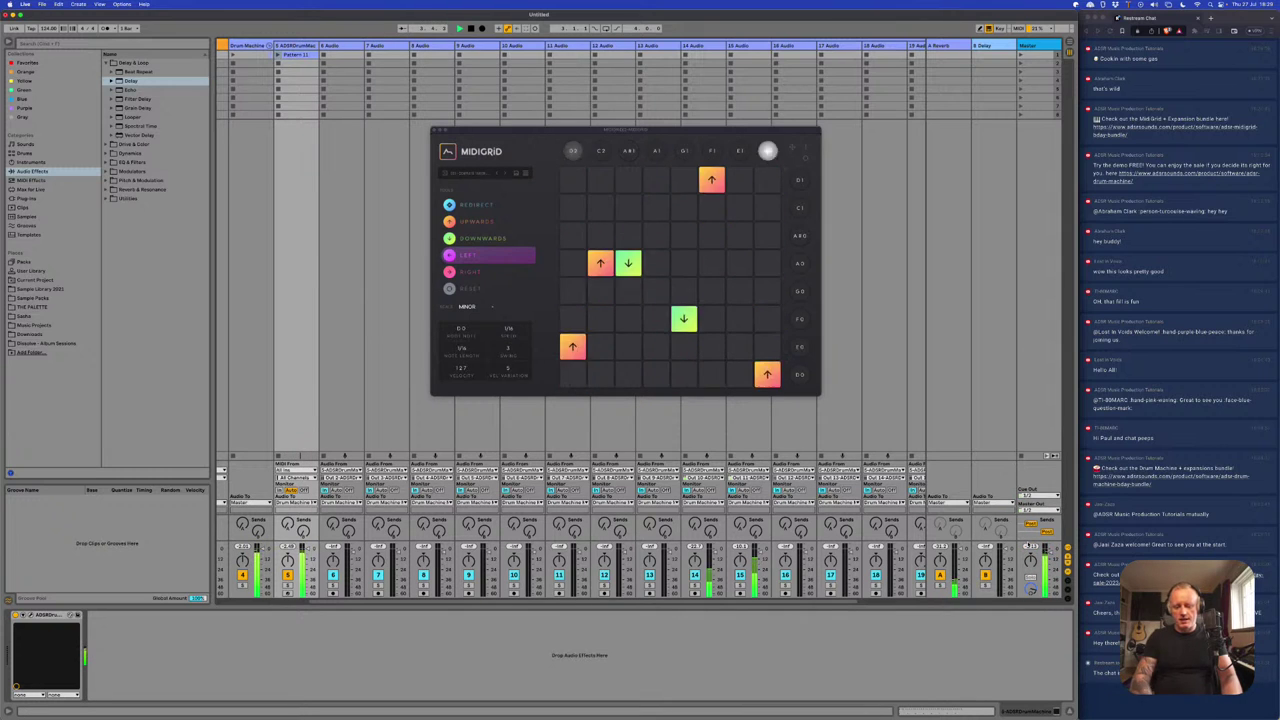
key(XF86AudioLowerVolume)
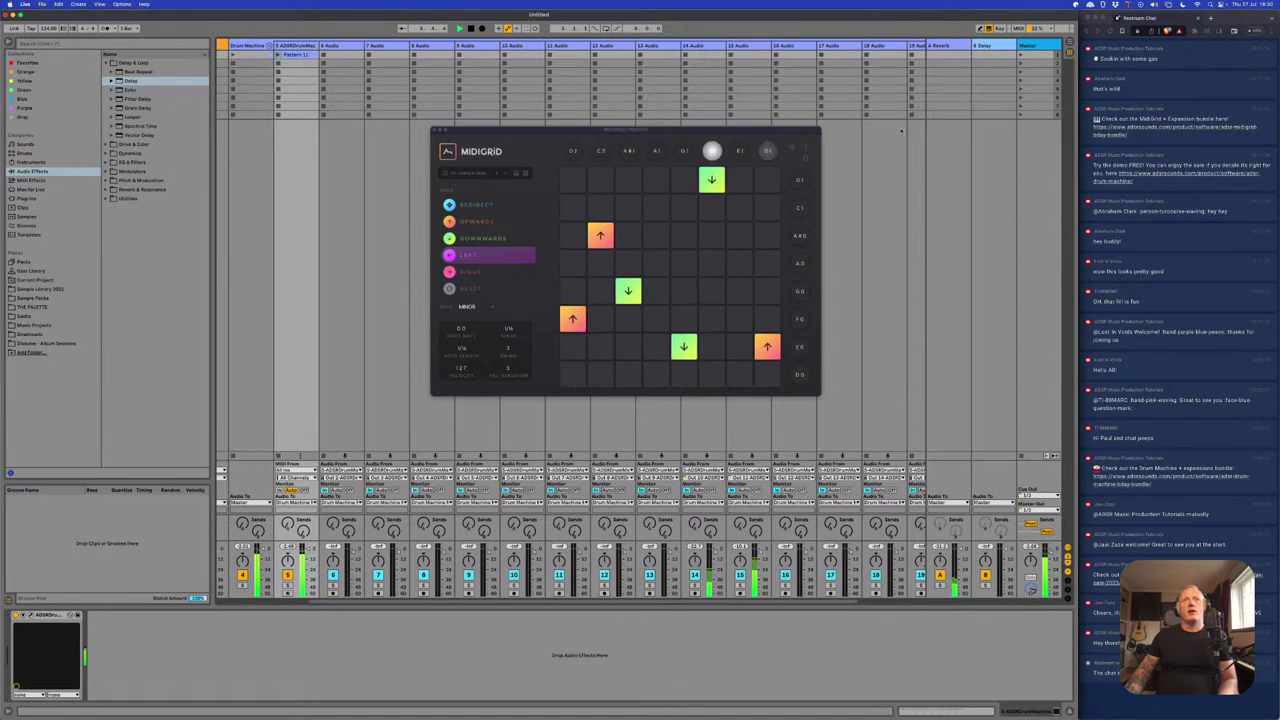
click(606, 232)
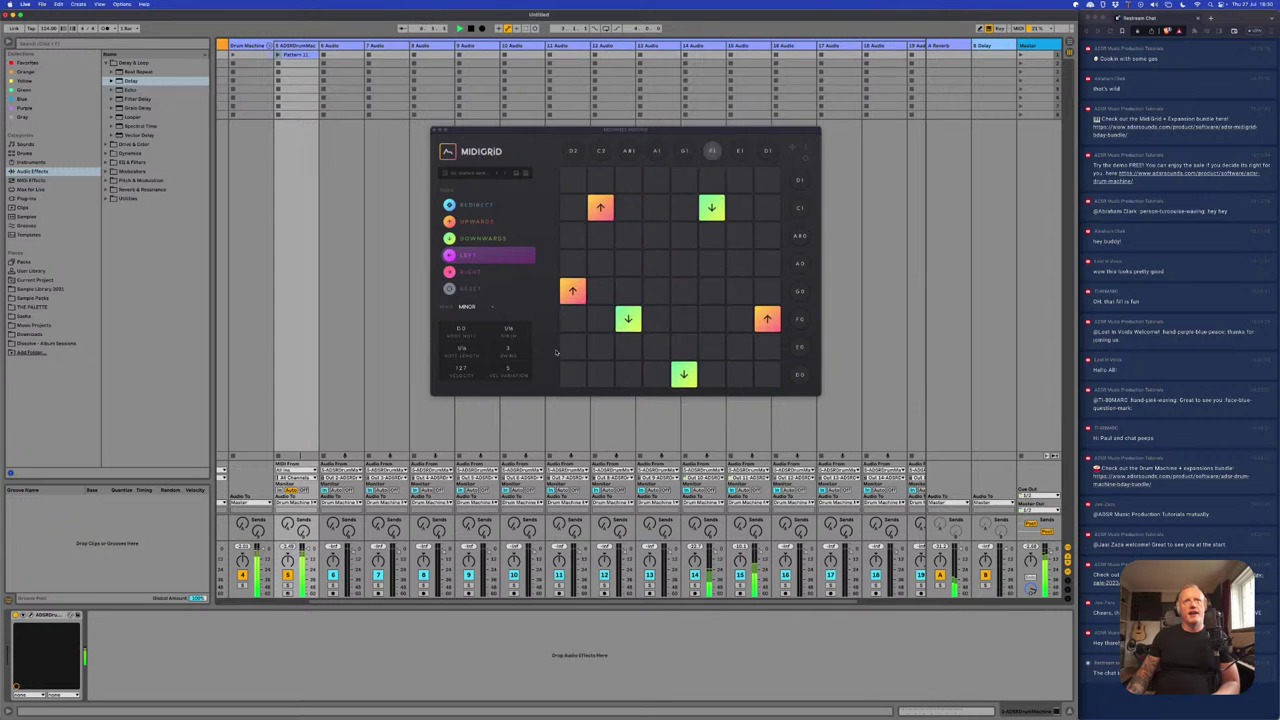
- Export the MIDIGRID pattern as a MIDI clip into the first slot of the 2 MIDIGRID track
drag(558, 131, 479, 204)
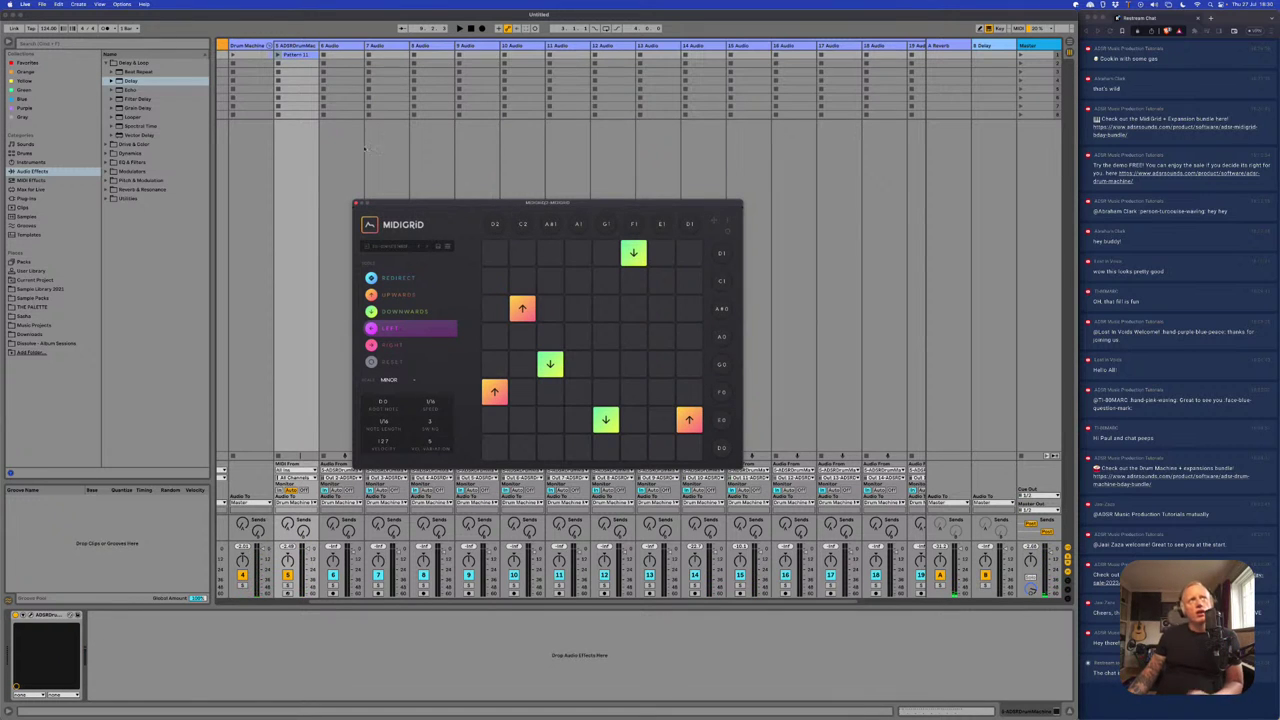
key(super+z)
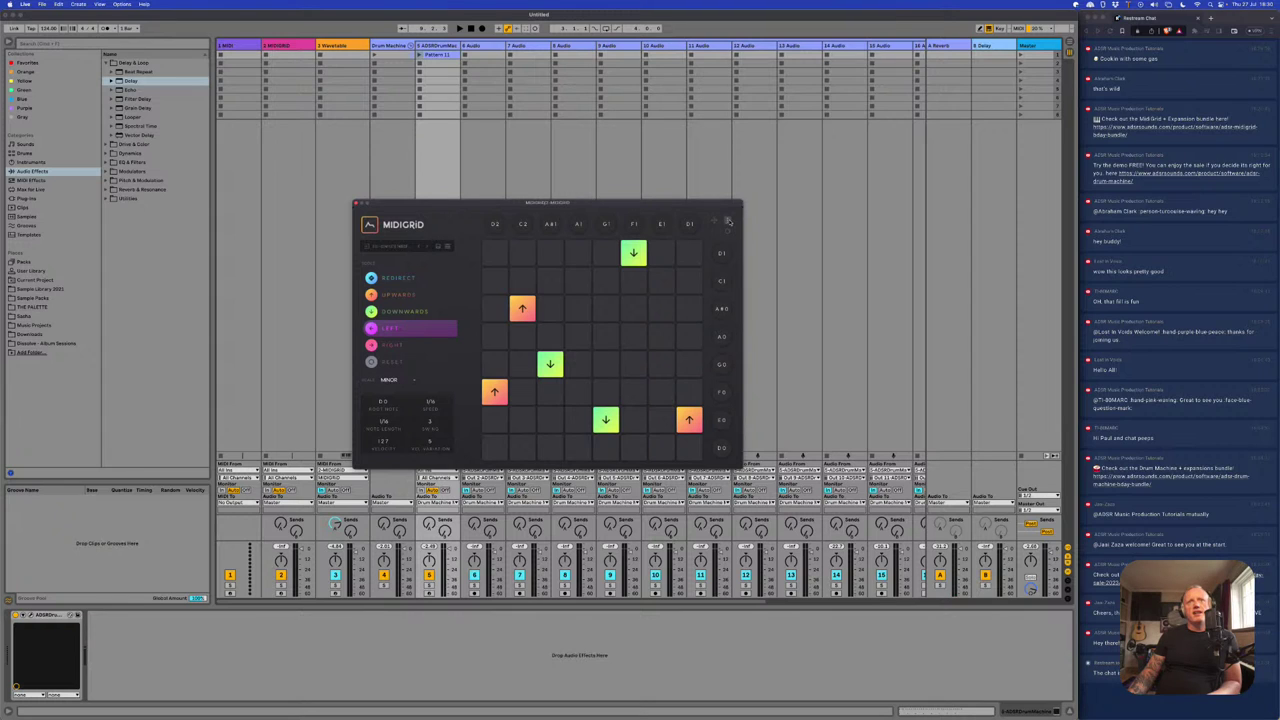
click(728, 221)
click(737, 219)
click(294, 112)
drag(285, 54, 284, 55)
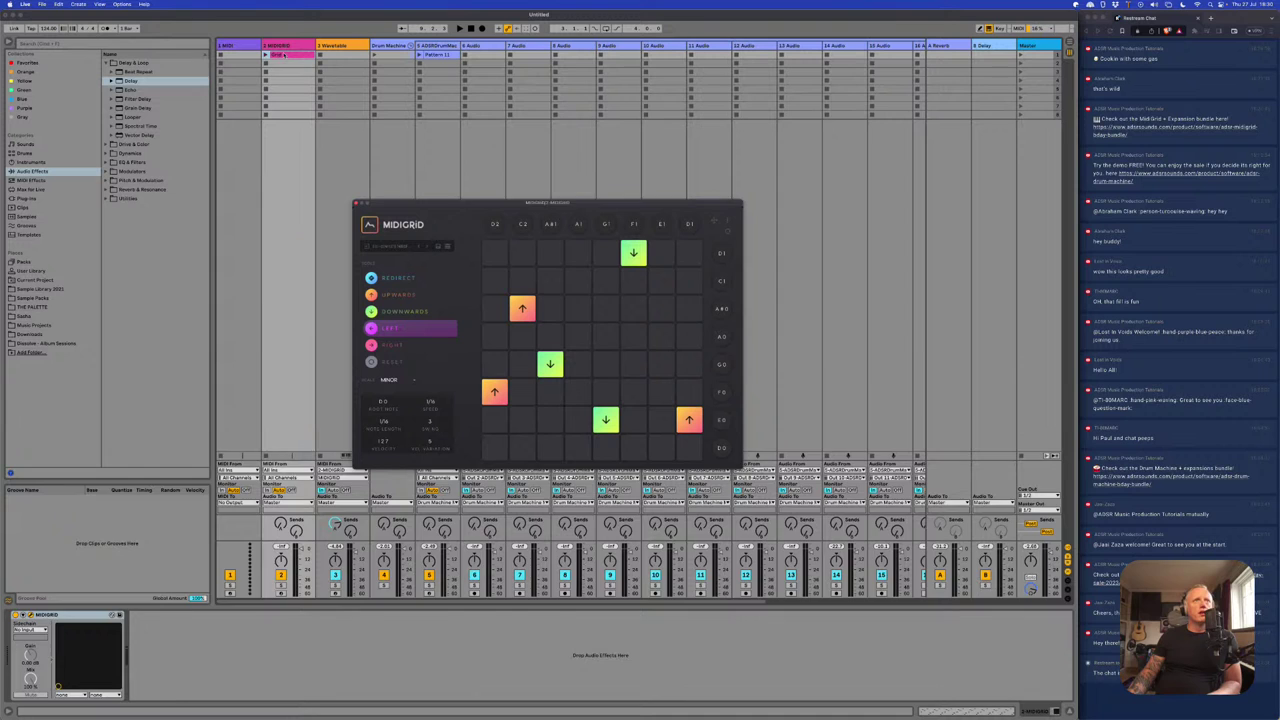
- Move the Grid clip to the first slot of the 3 Wavetable track and set that track's monitoring to Auto
scroll(349, 616, down, 3)
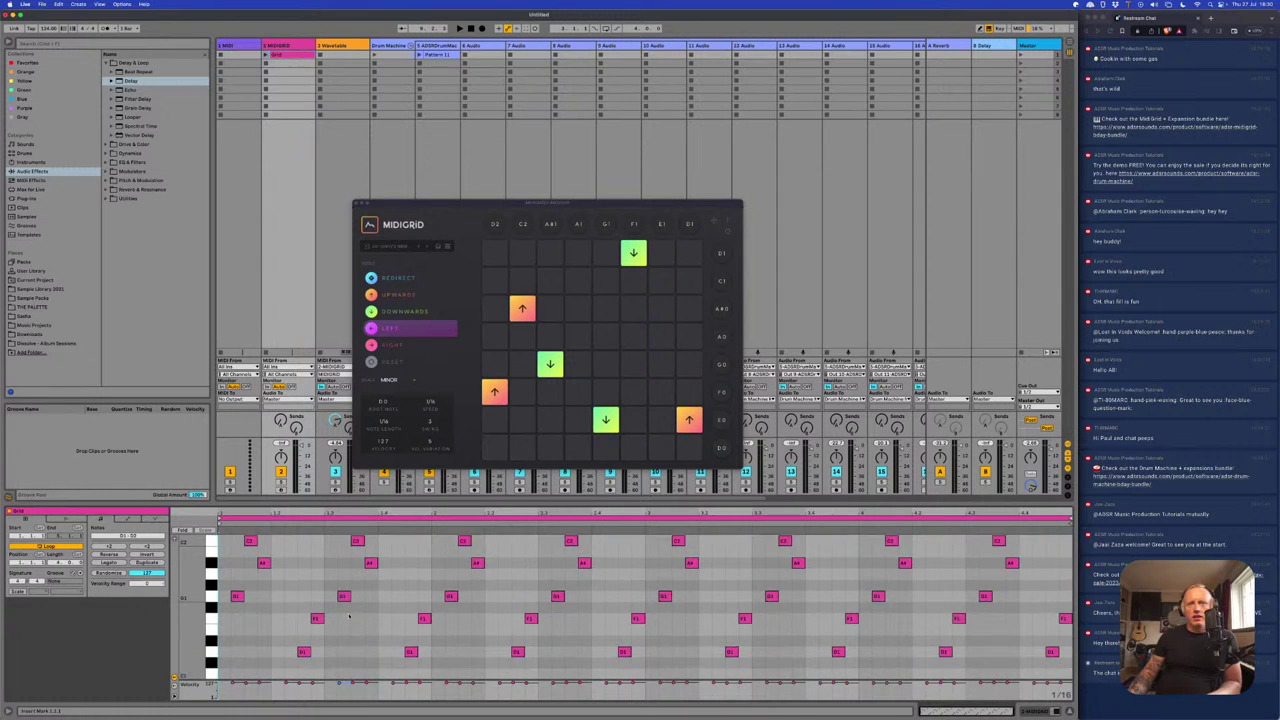
scroll(350, 600, up, 3)
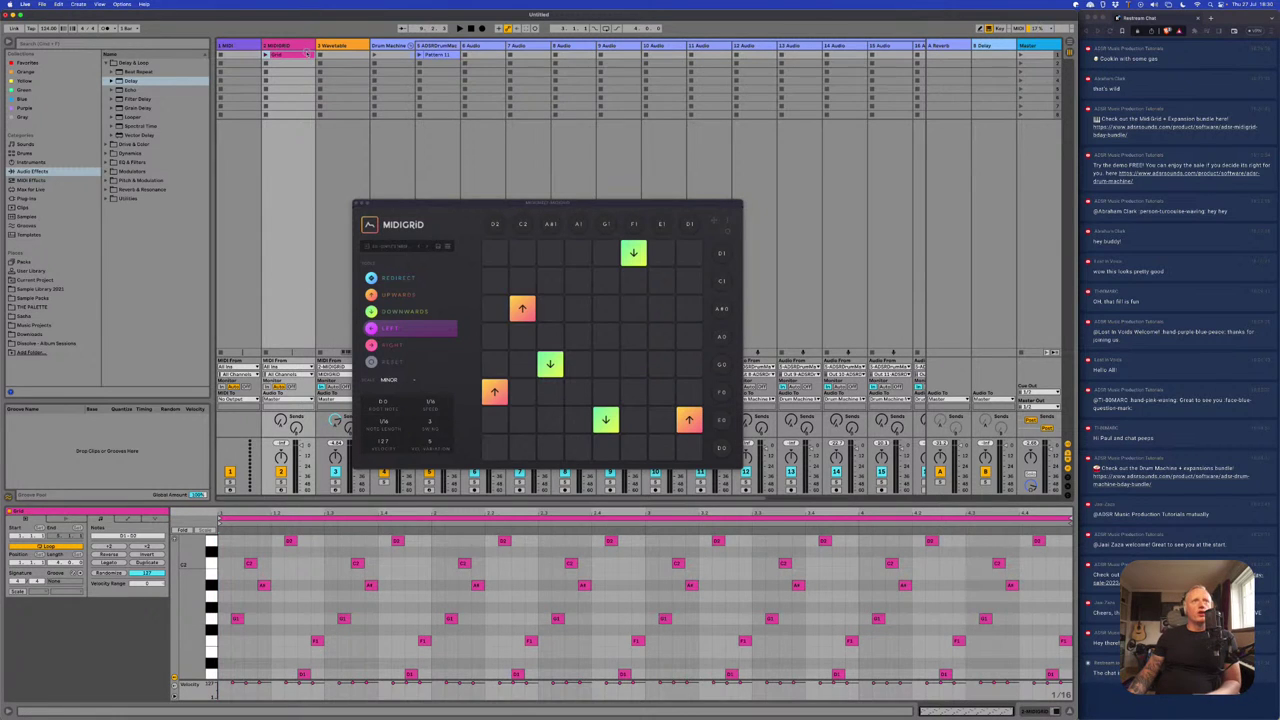
drag(277, 55, 330, 55)
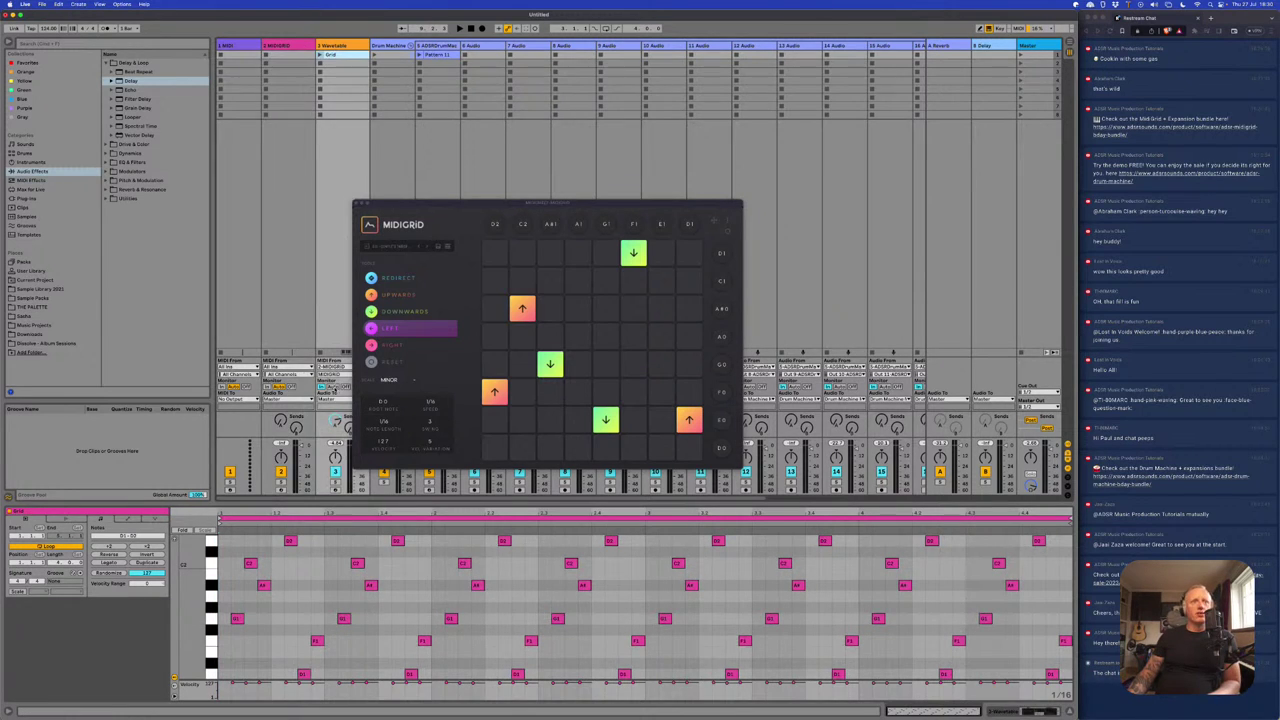
click(333, 387)
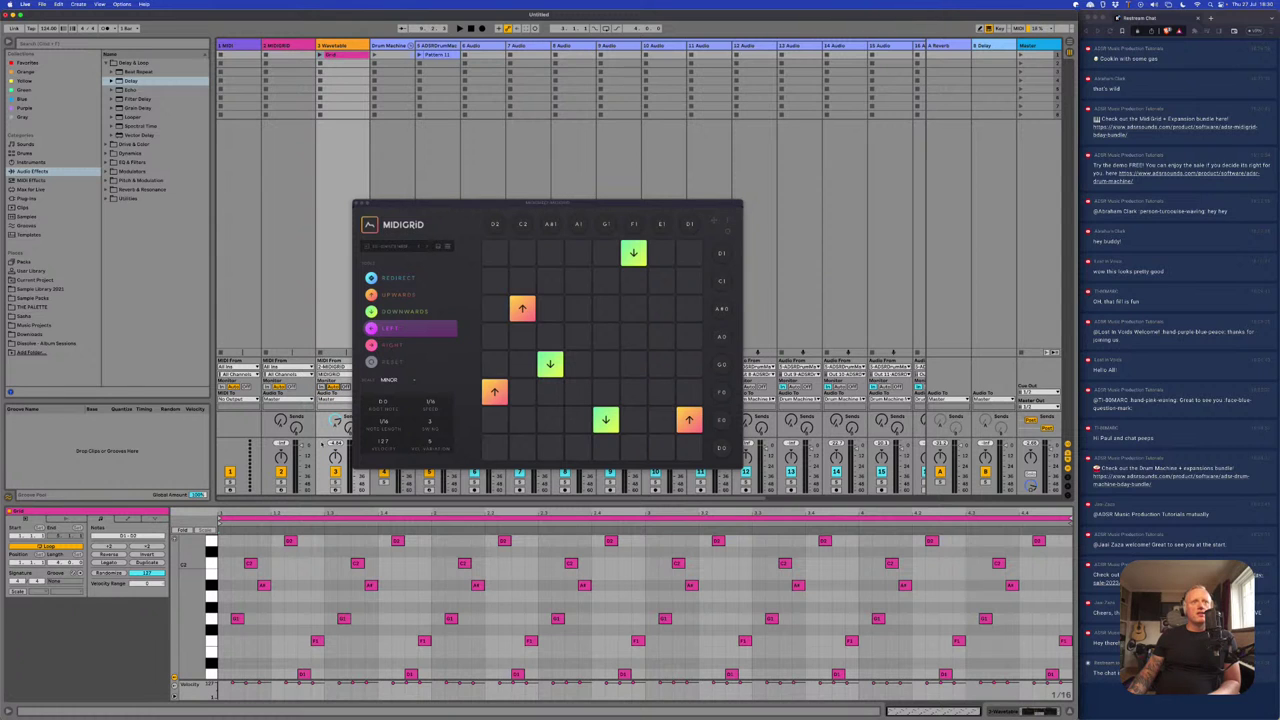
- Launch the Grid clip on the 3 Wavetable track
click(283, 63)
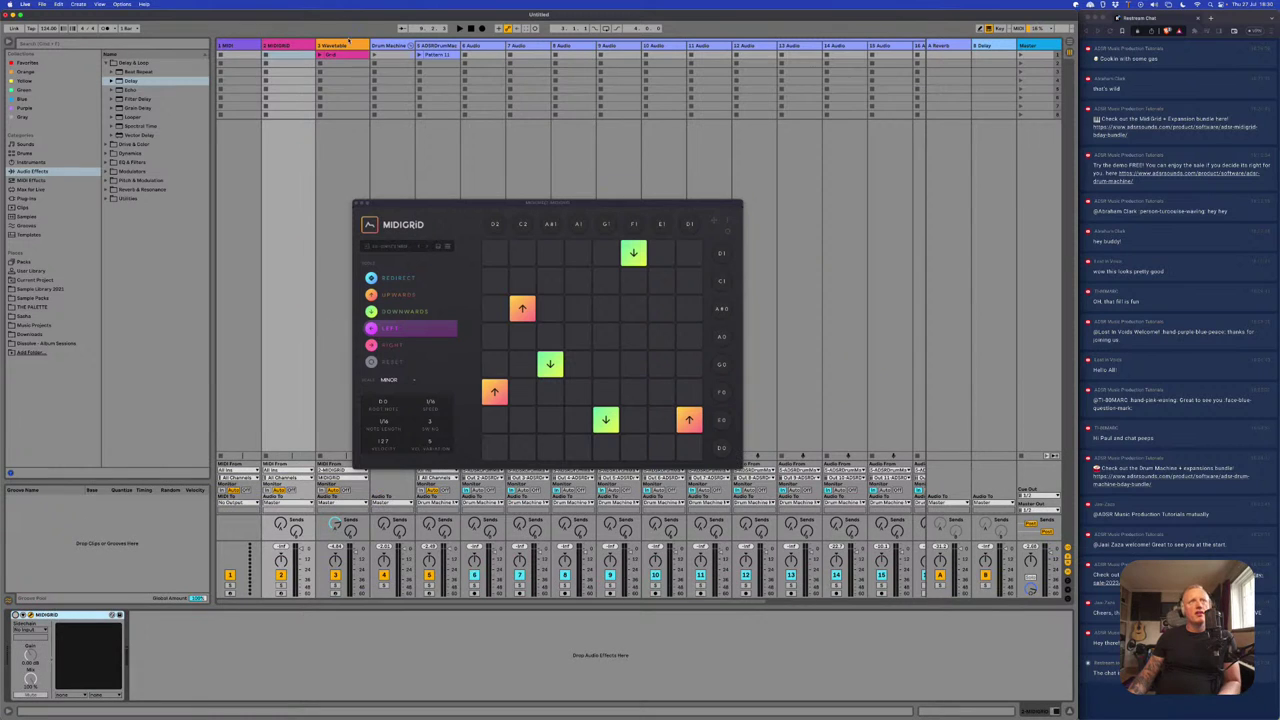
click(319, 56)
click(320, 55)
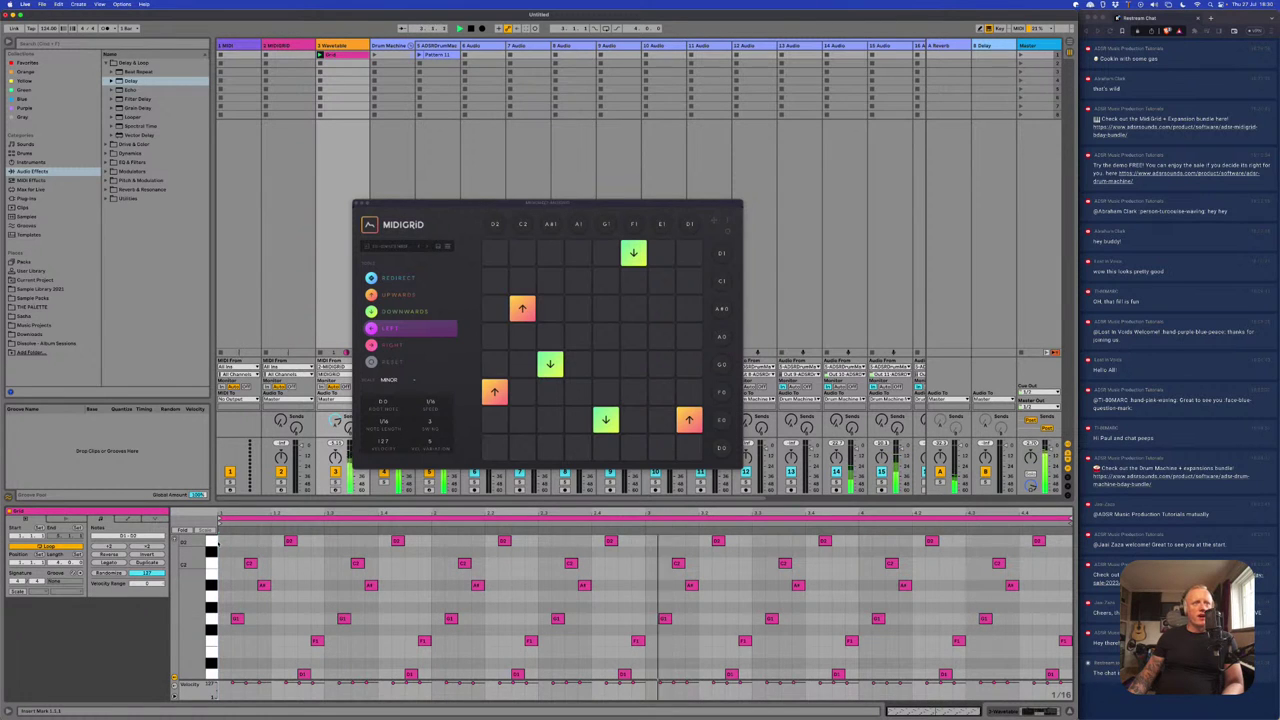
- Loop only the first three sixteenths of the Grid clip and start playback
click(226, 541)
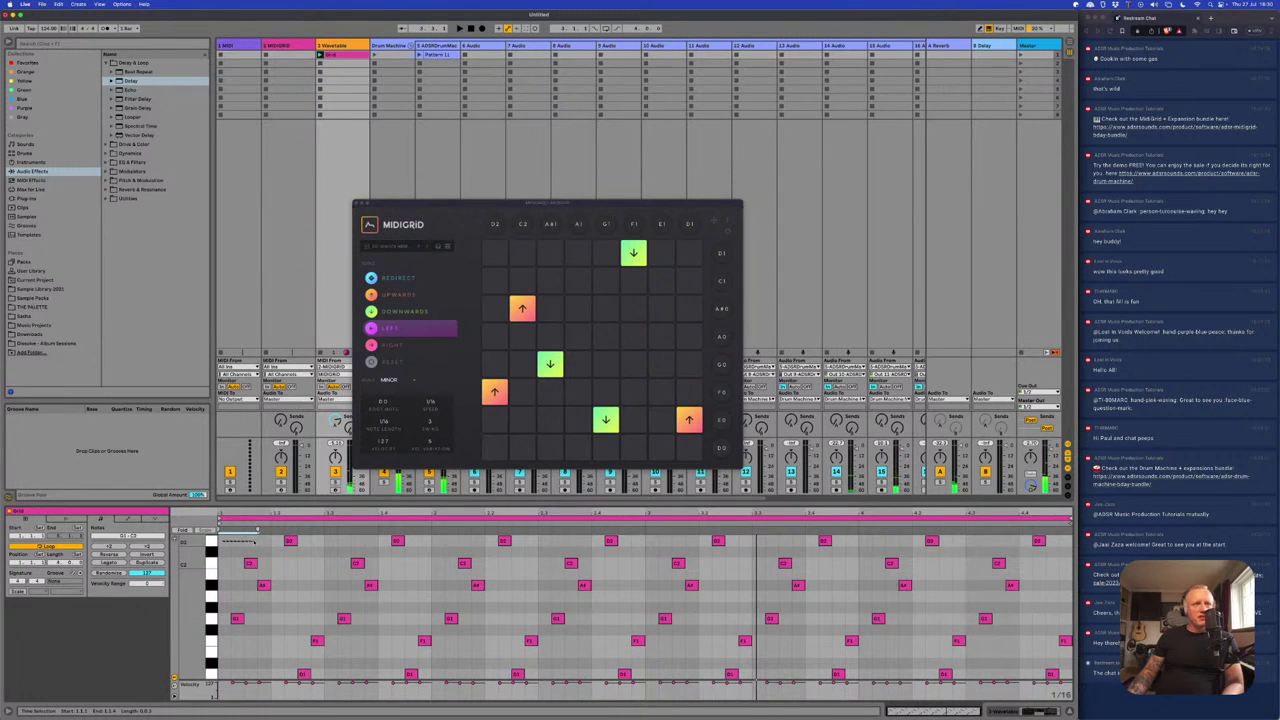
key(Right)
key(Right)
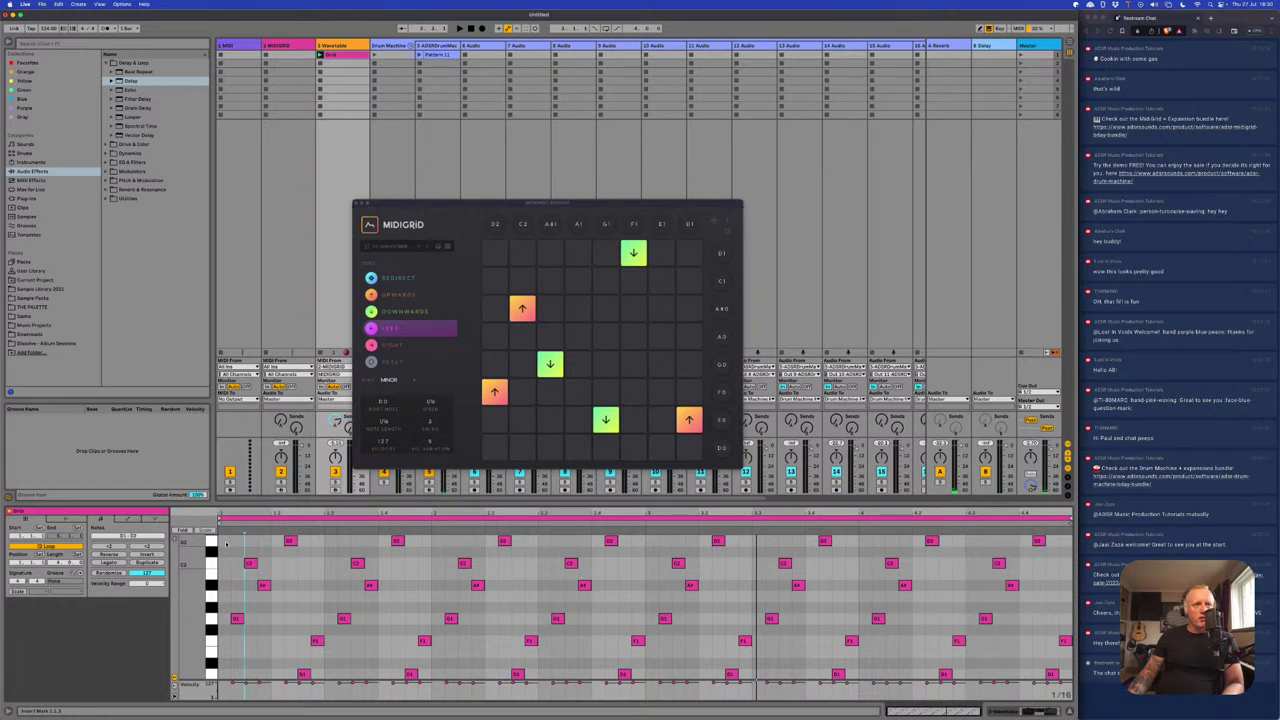
click(238, 541)
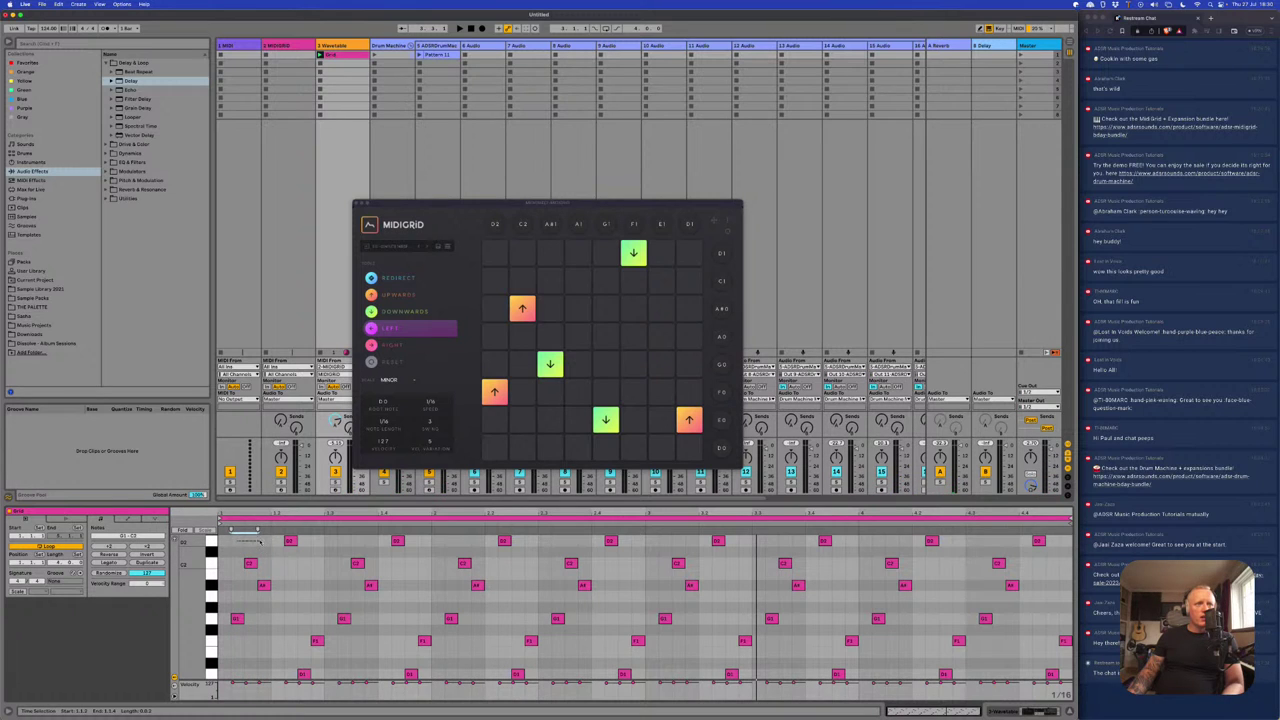
key(Left)
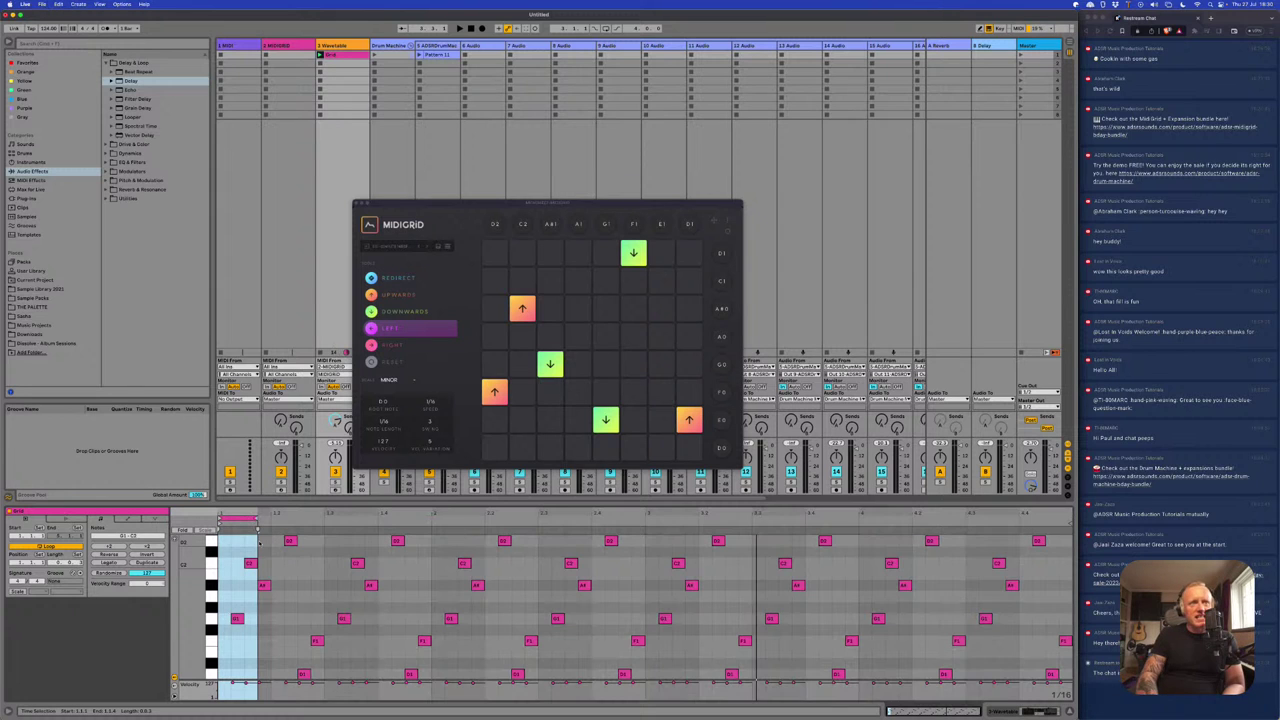
key(space)
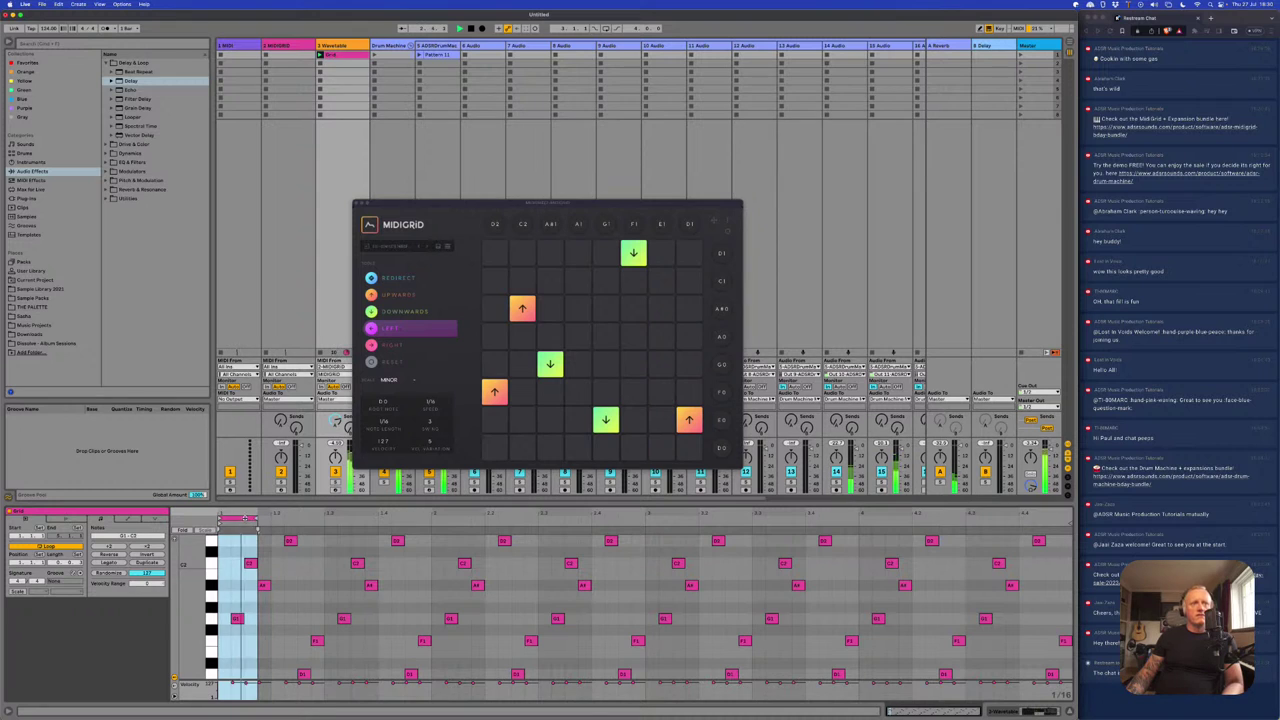
- Shift the Grid clip's loop one sixteenth later and extend it to five sixteenths long
drag(232, 516, 245, 517)
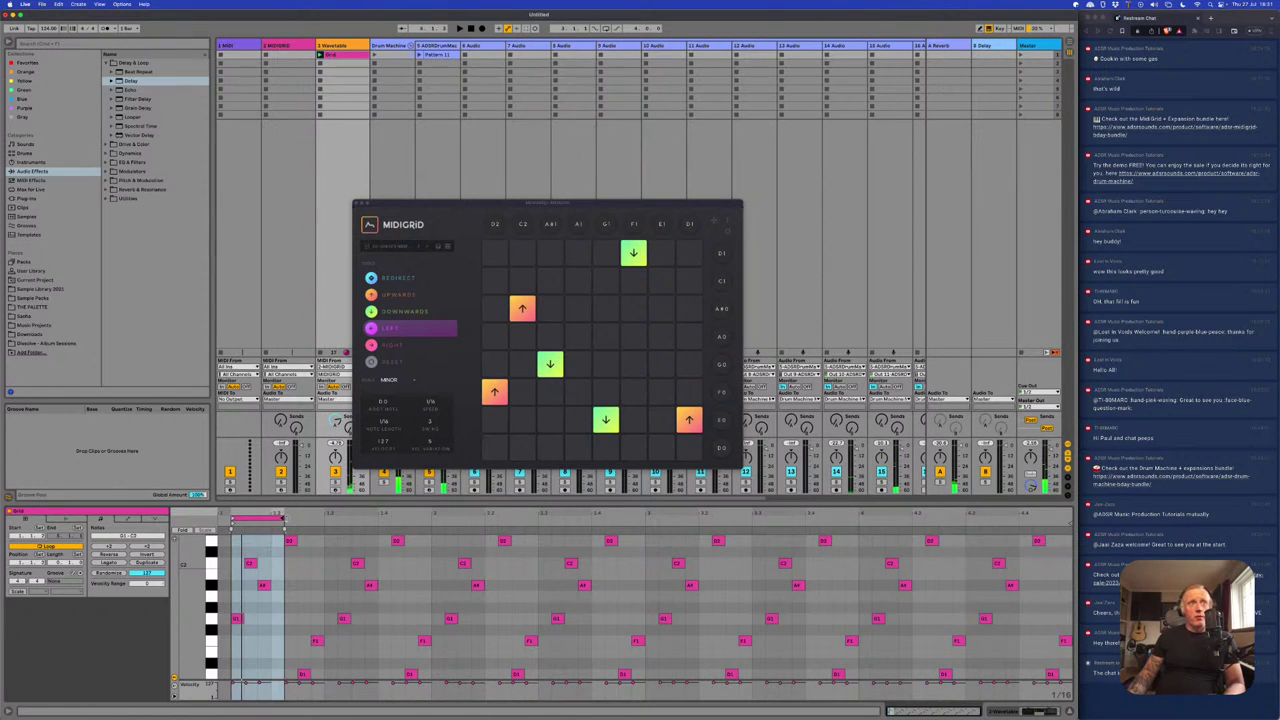
drag(270, 518, 296, 518)
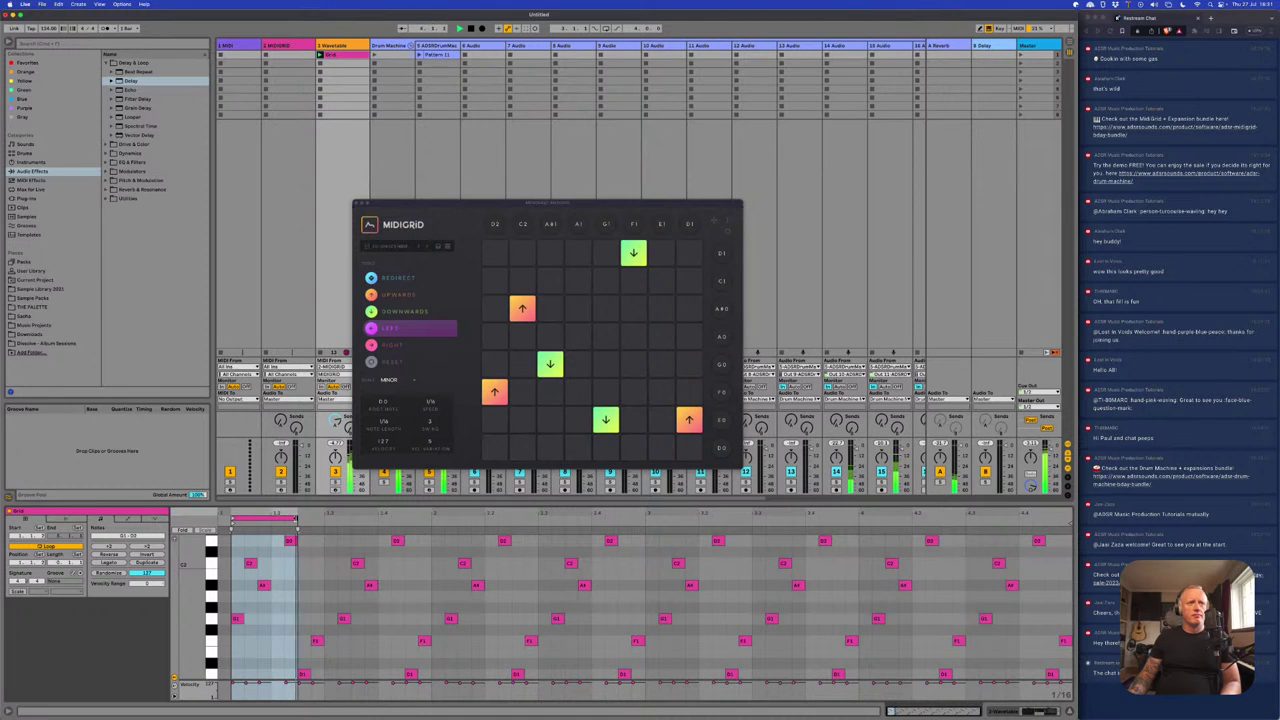
- Lengthen the Grid clip's loop to seven sixteenths and move it to the very start of the clip
drag(296, 518, 323, 518)
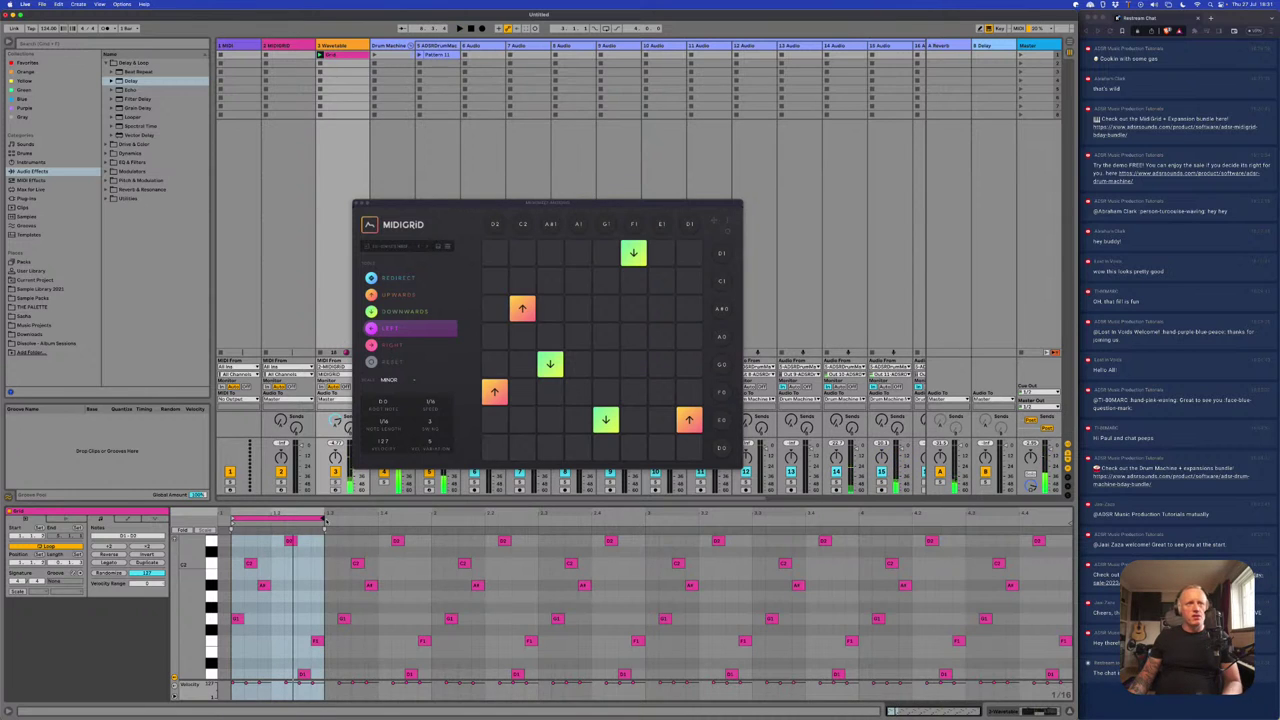
drag(244, 519, 230, 522)
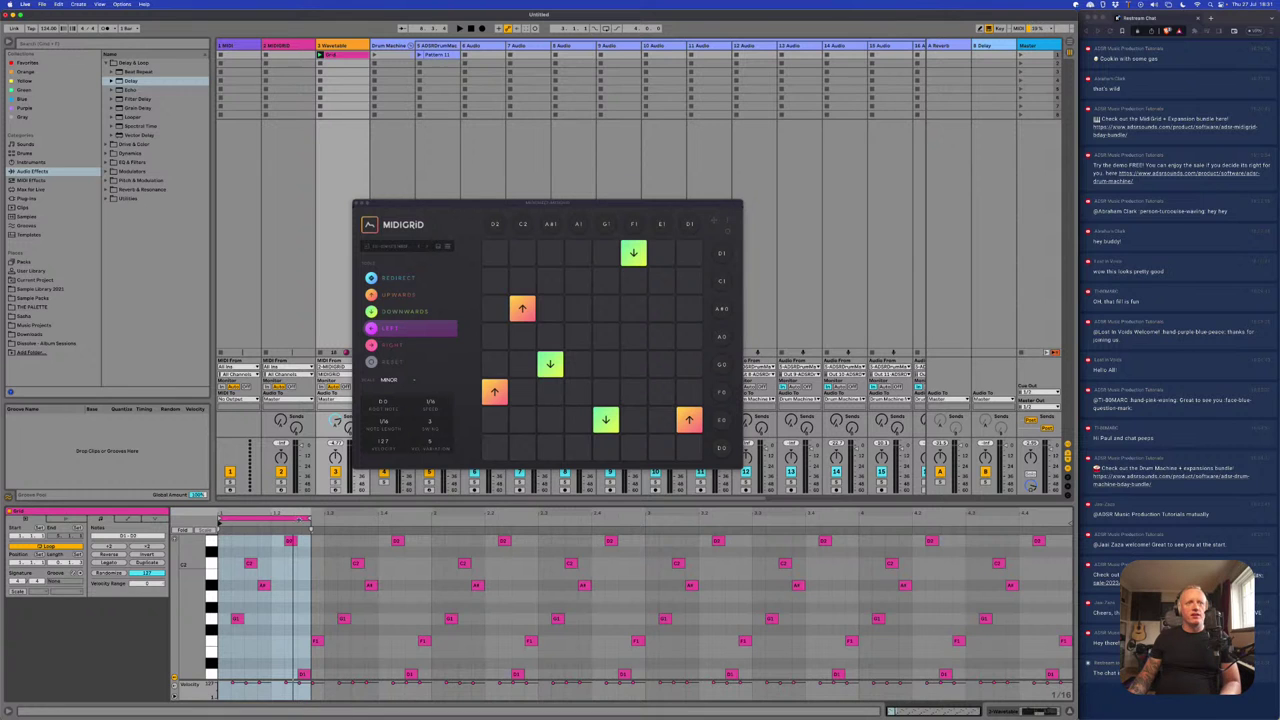
- Expand the Grid clip's loop to cover the entire clip and start playback
click(278, 516)
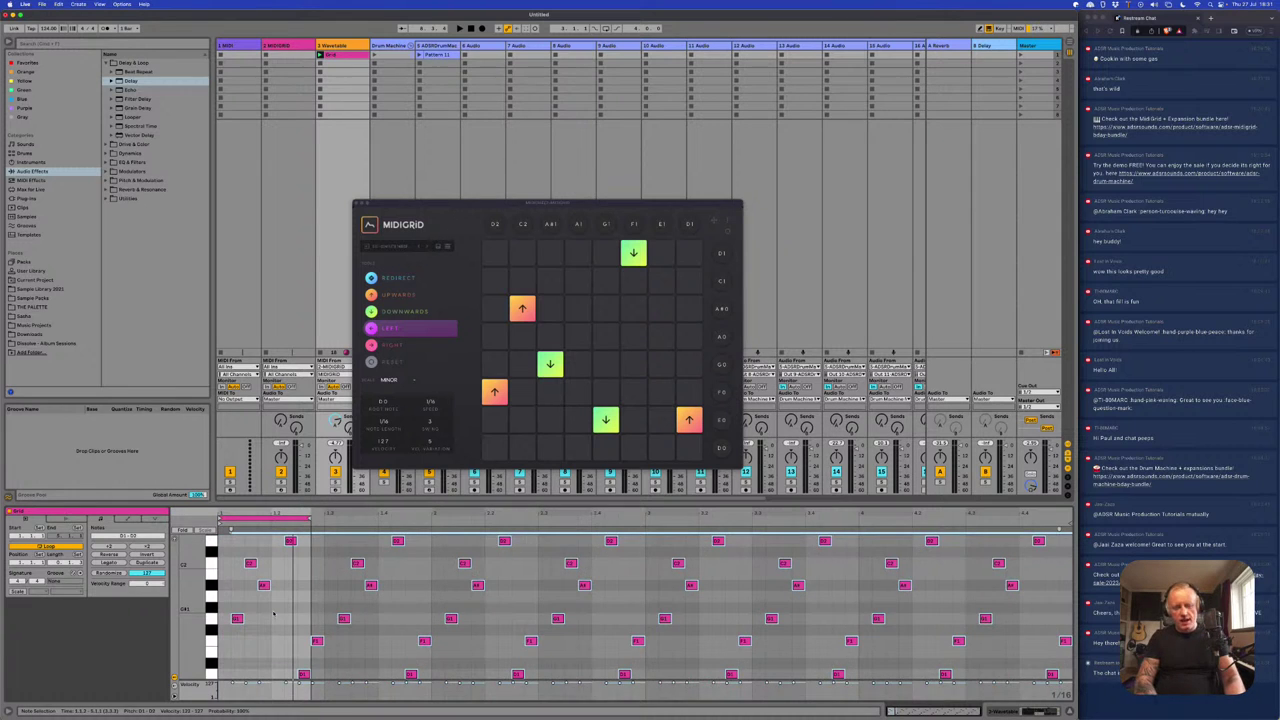
key(super+a)
click(232, 520)
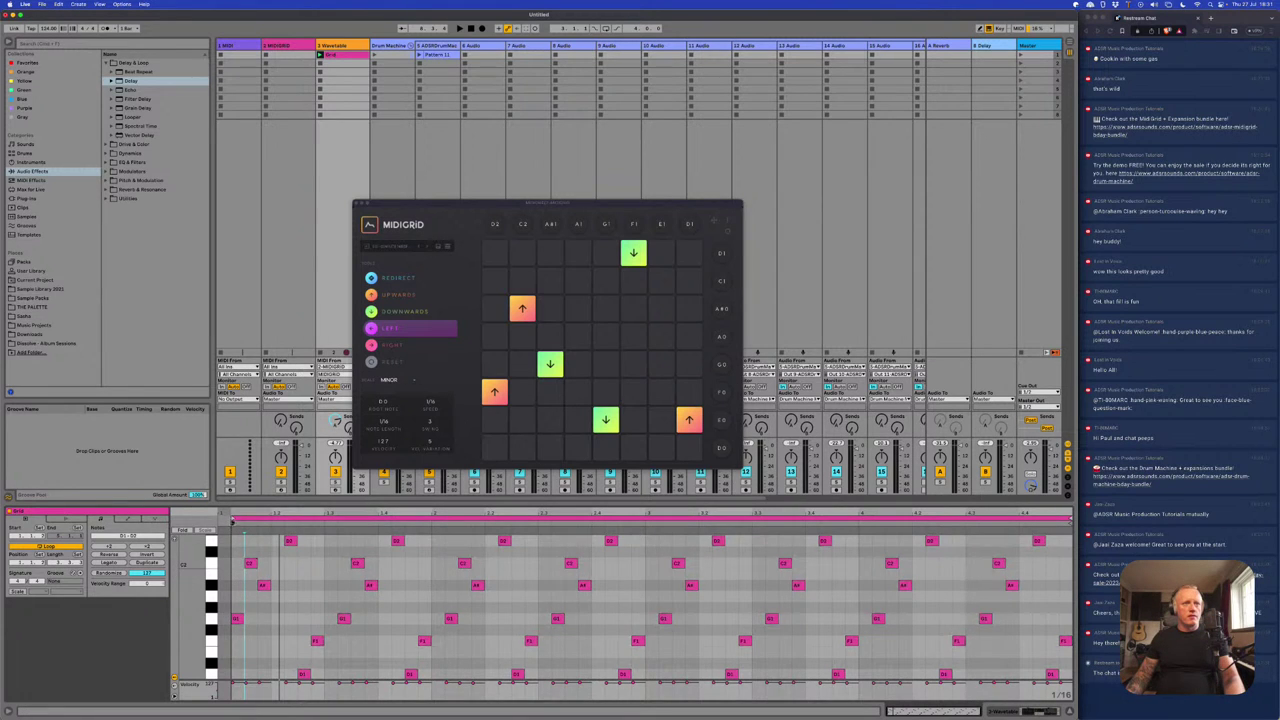
key(super+a)
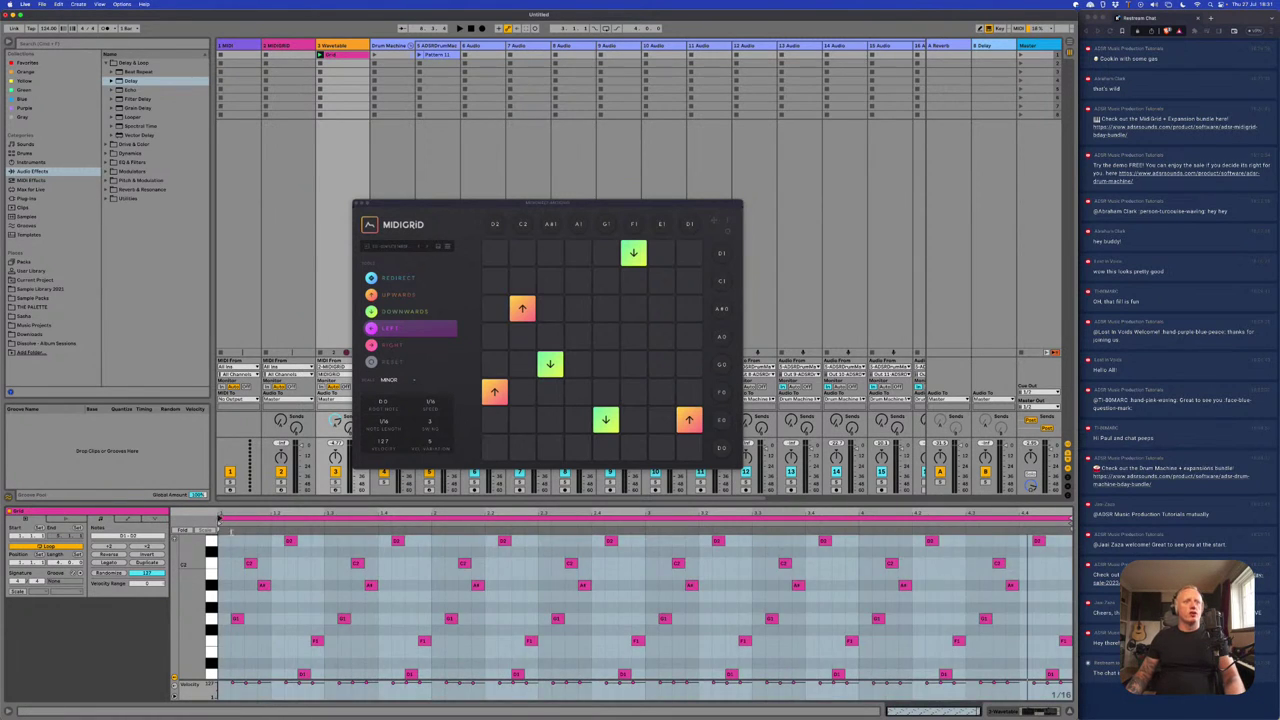
key(space)
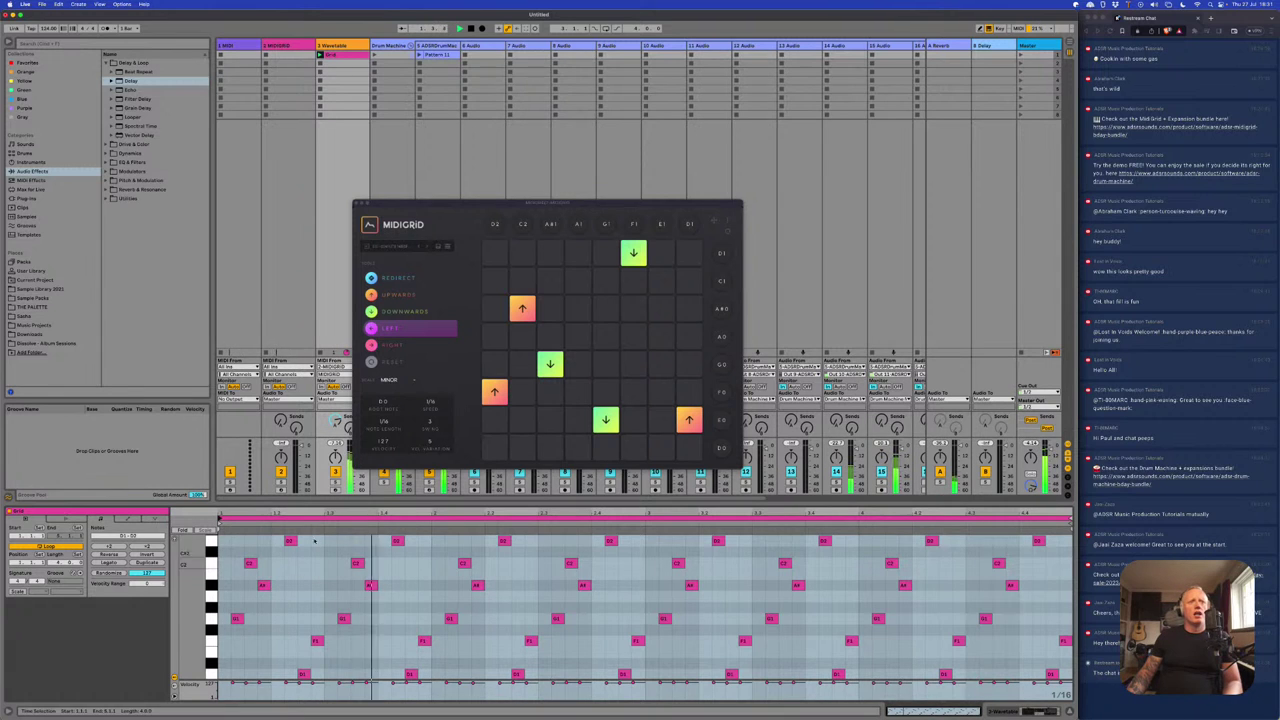
- On the 2 MIDIGRID track, place a Redirect block in column A#1, row A0 of the grid and play the pattern
click(307, 225)
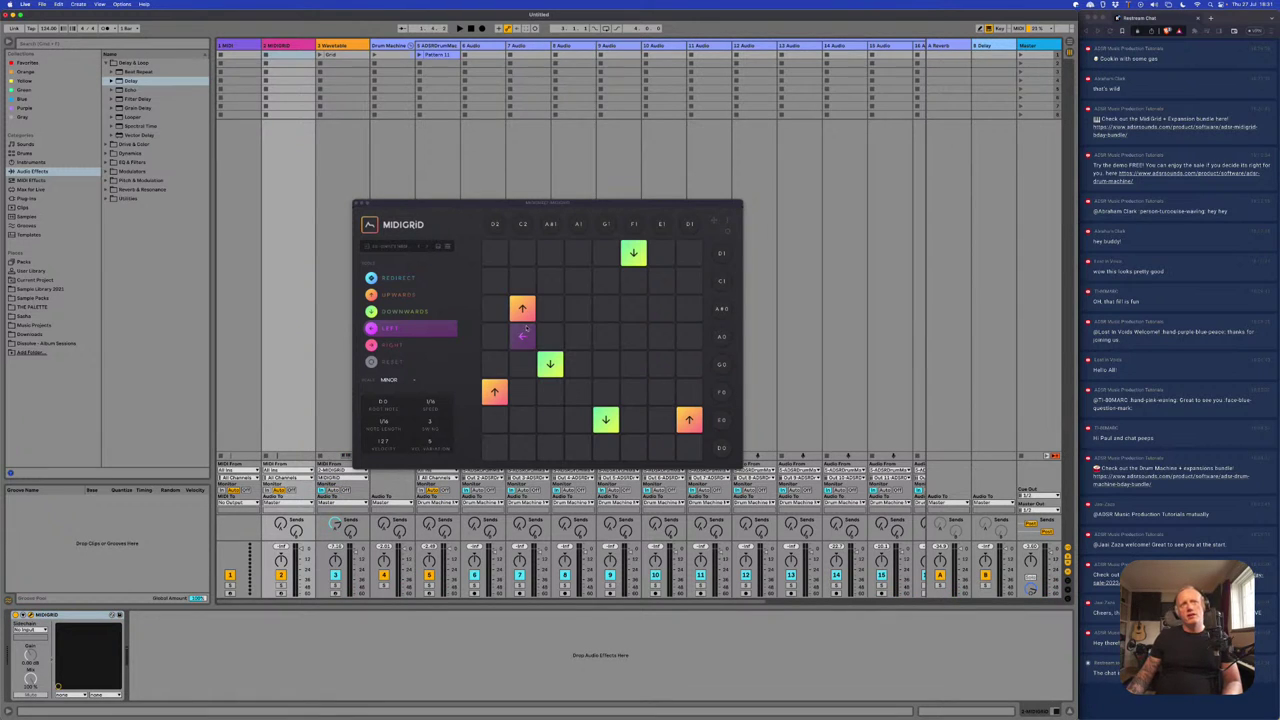
click(543, 342)
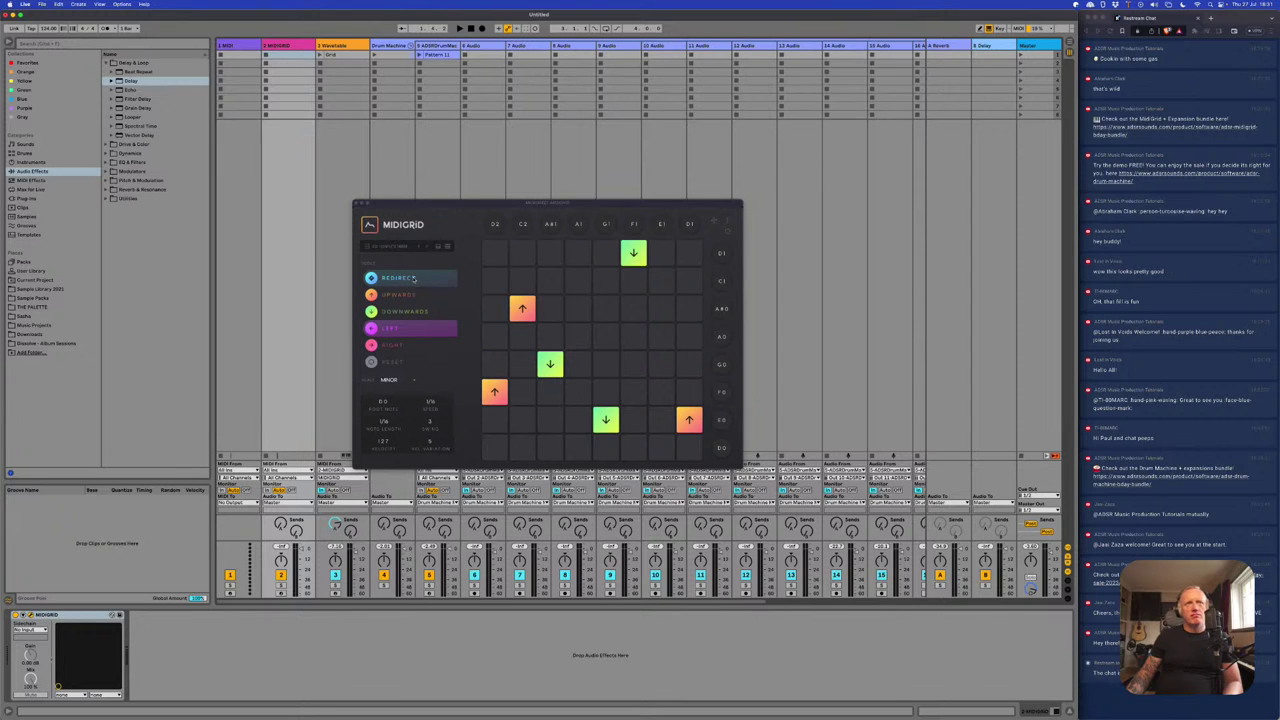
click(410, 278)
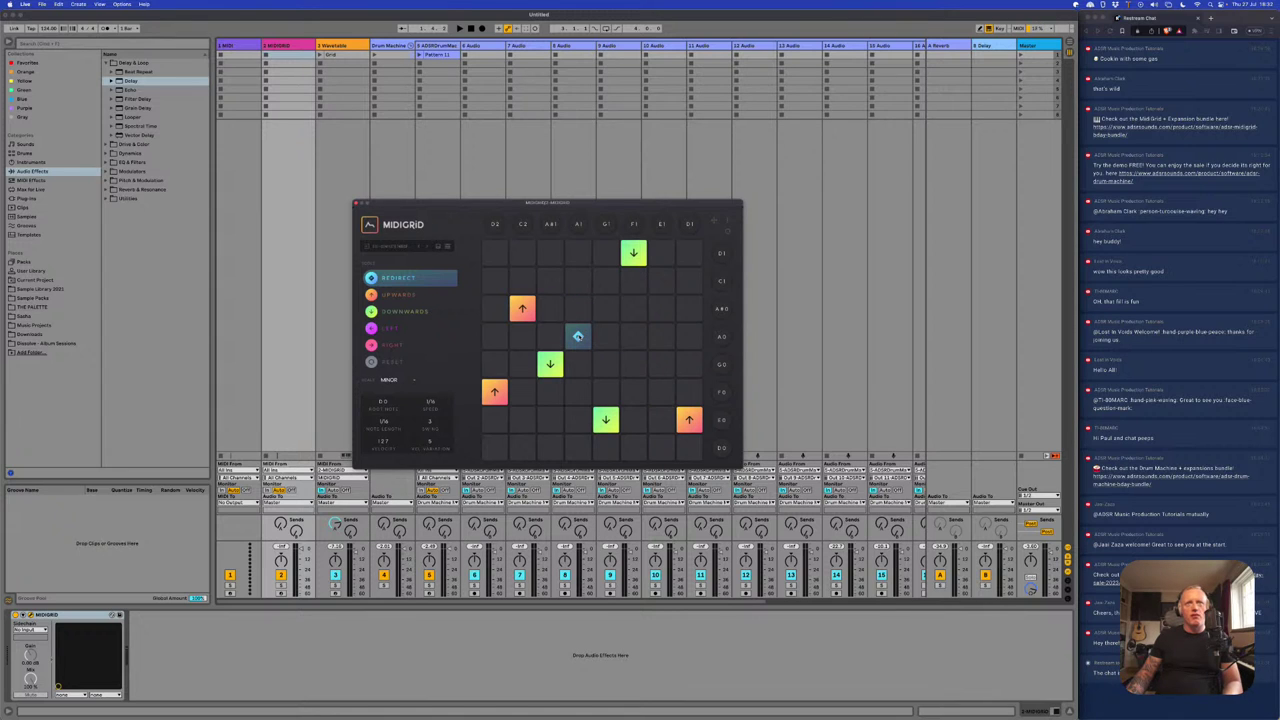
drag(578, 336, 550, 280)
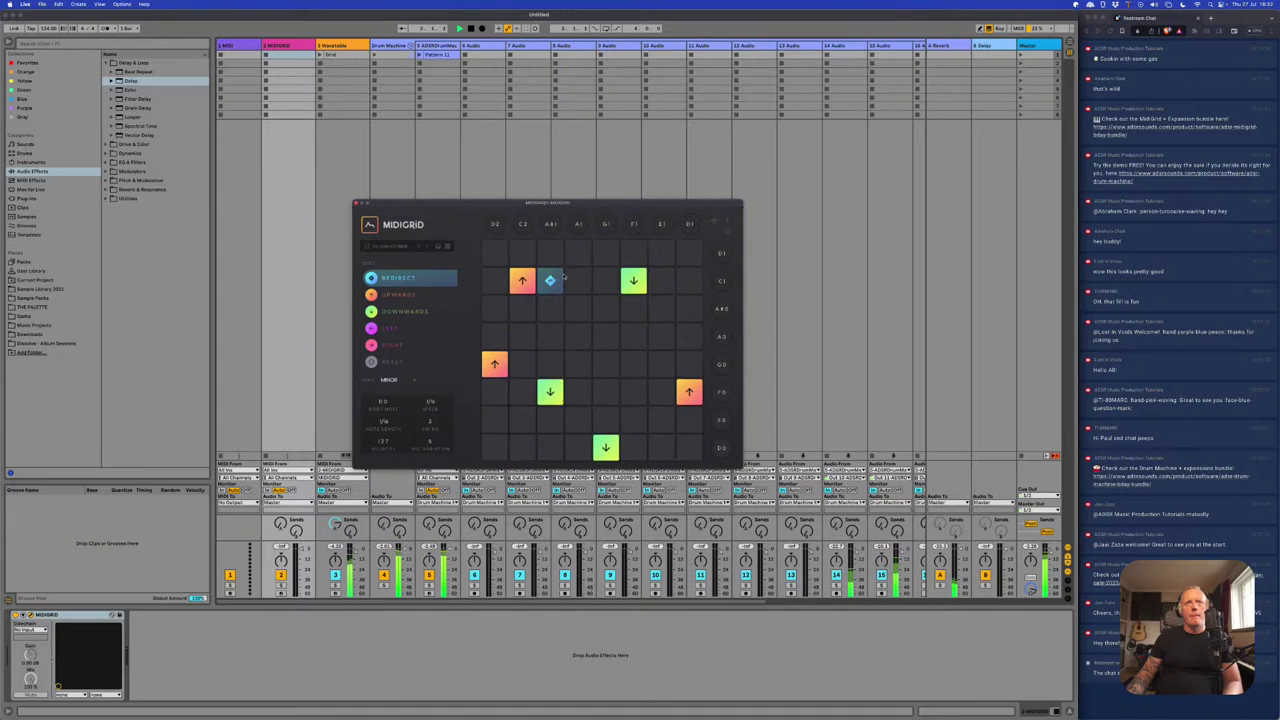
drag(555, 280, 497, 255)
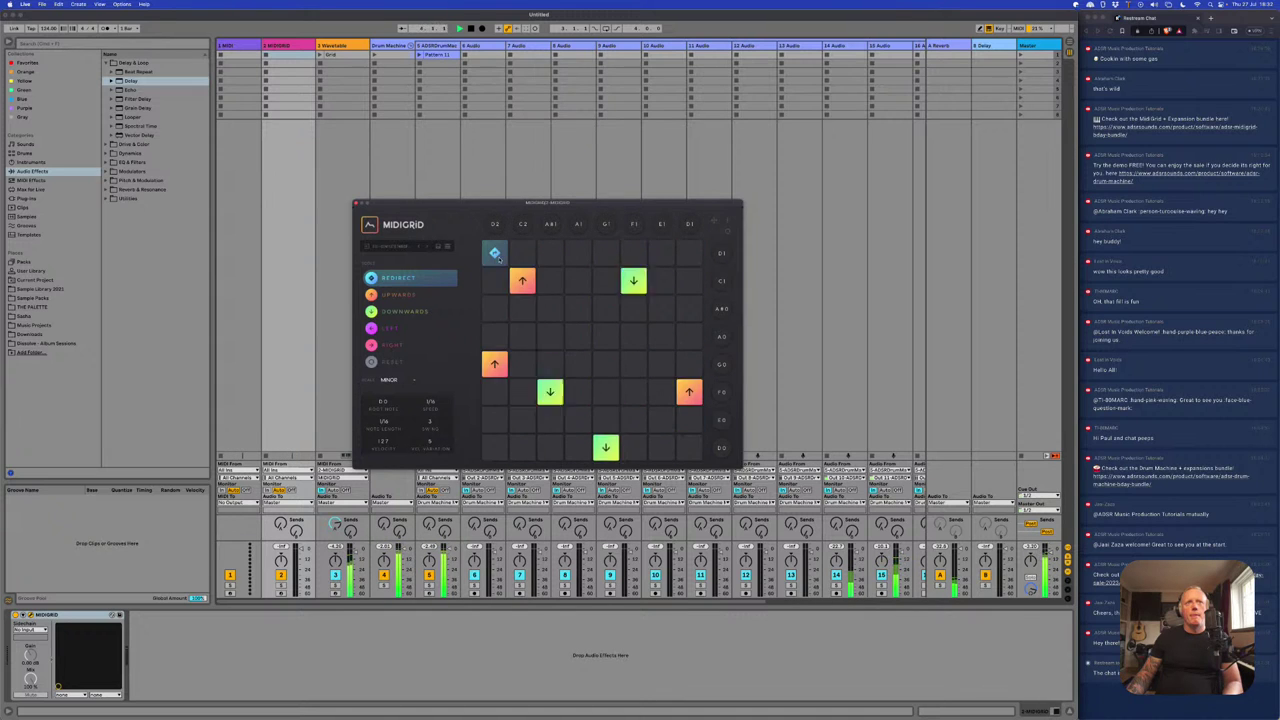
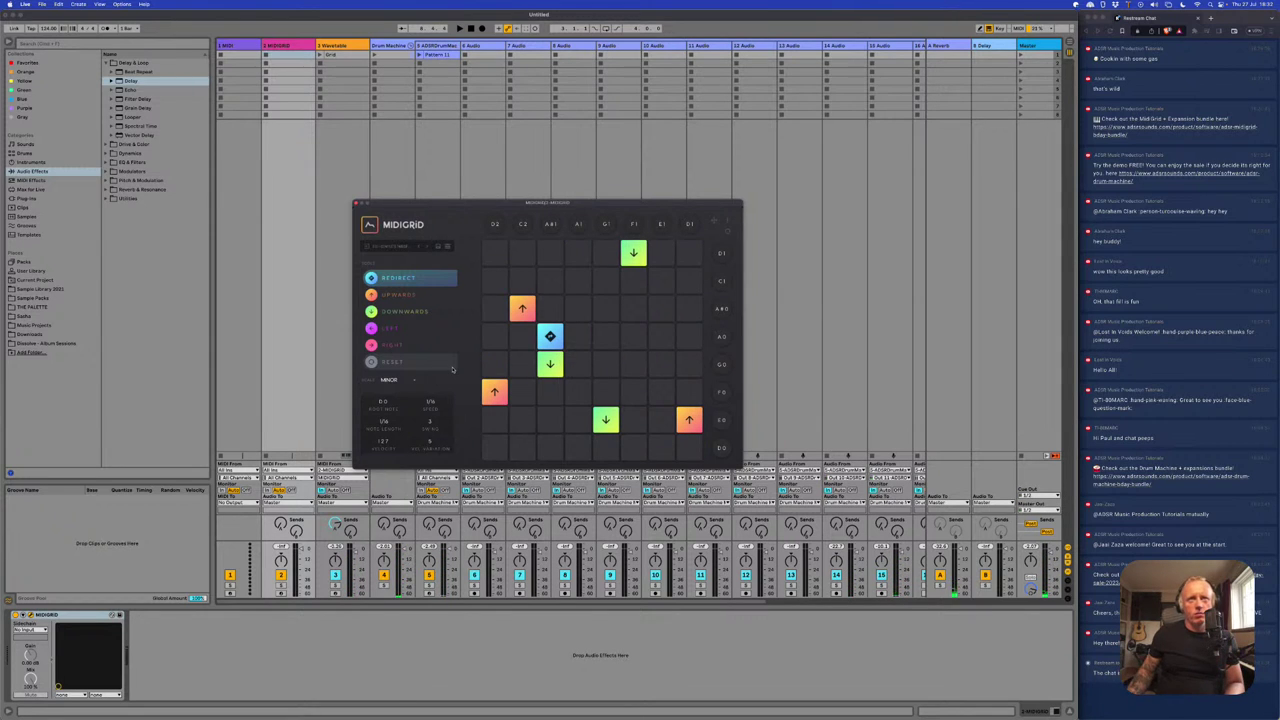
click(552, 366)
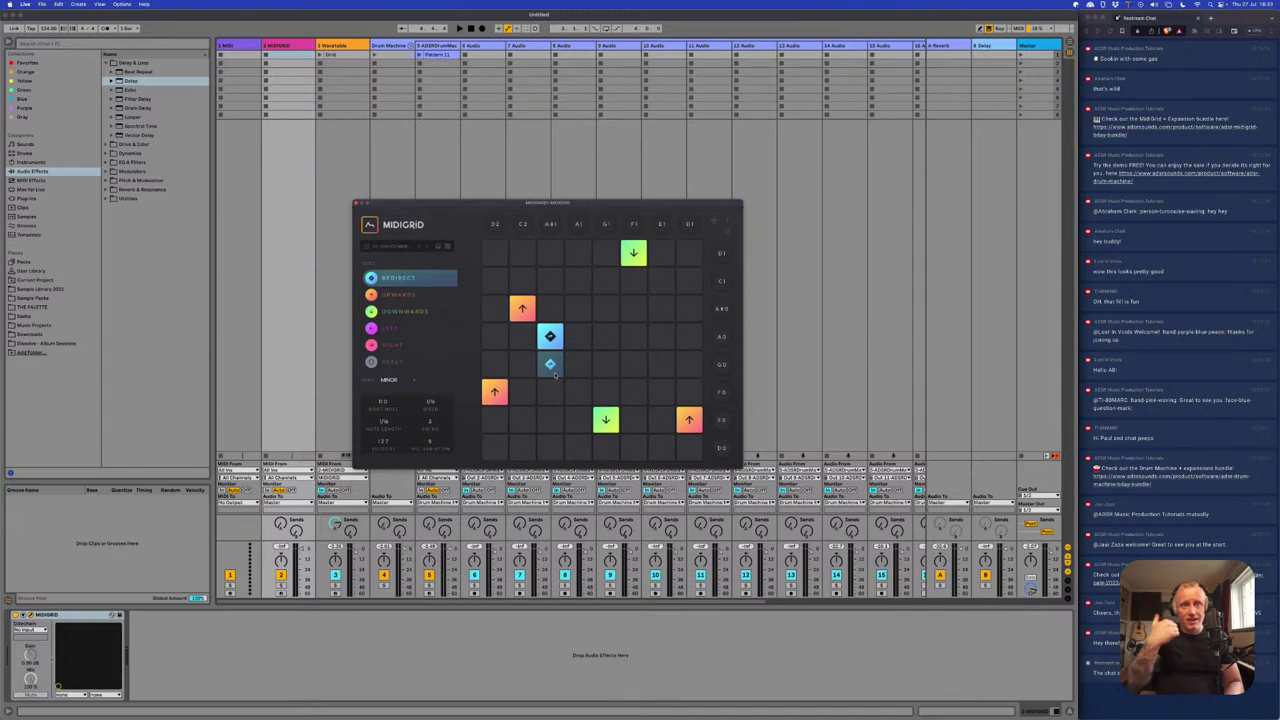
key(space)
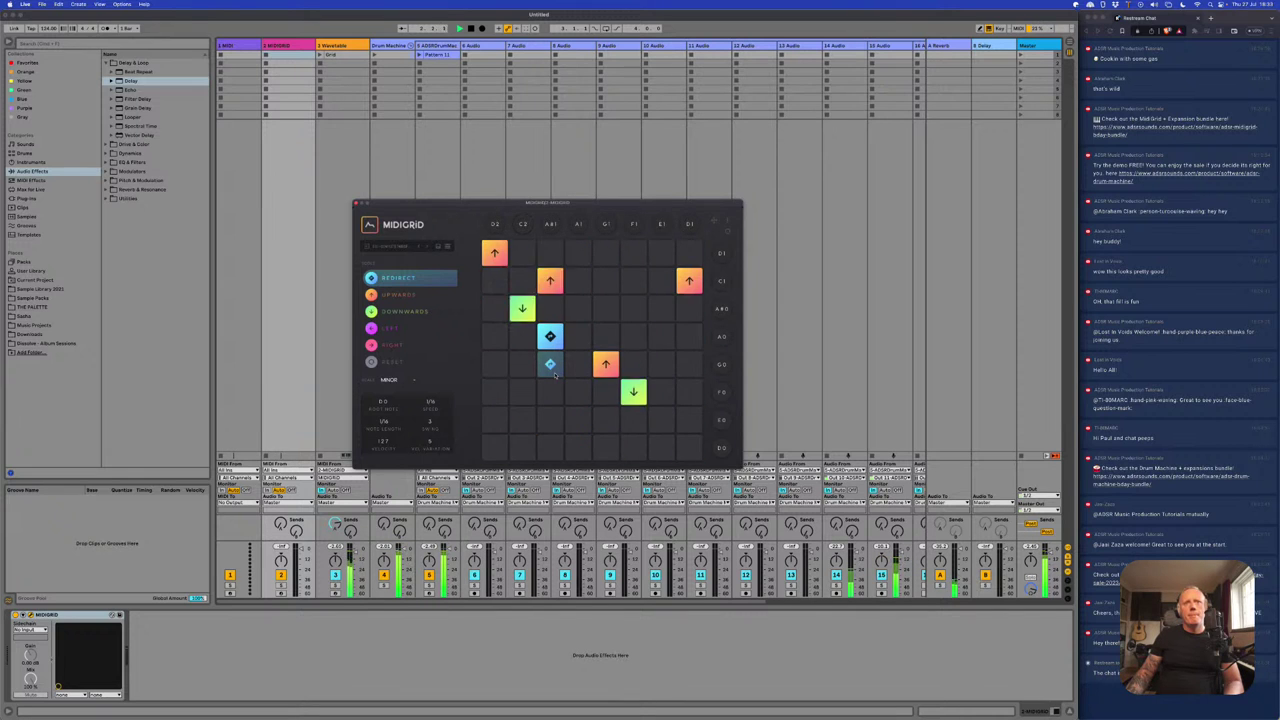
- Open the Drum Machine on track 5, show its sequencer and reposition its window
click(444, 48)
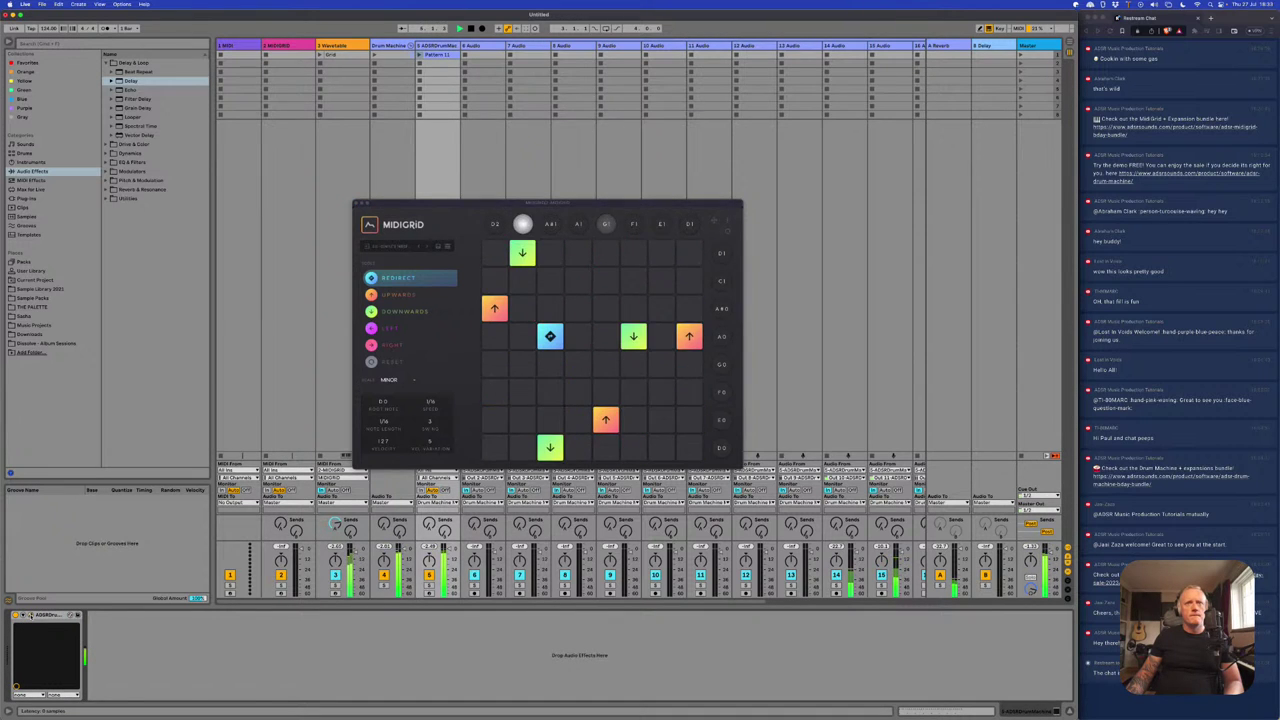
key(ctrl+alt+p)
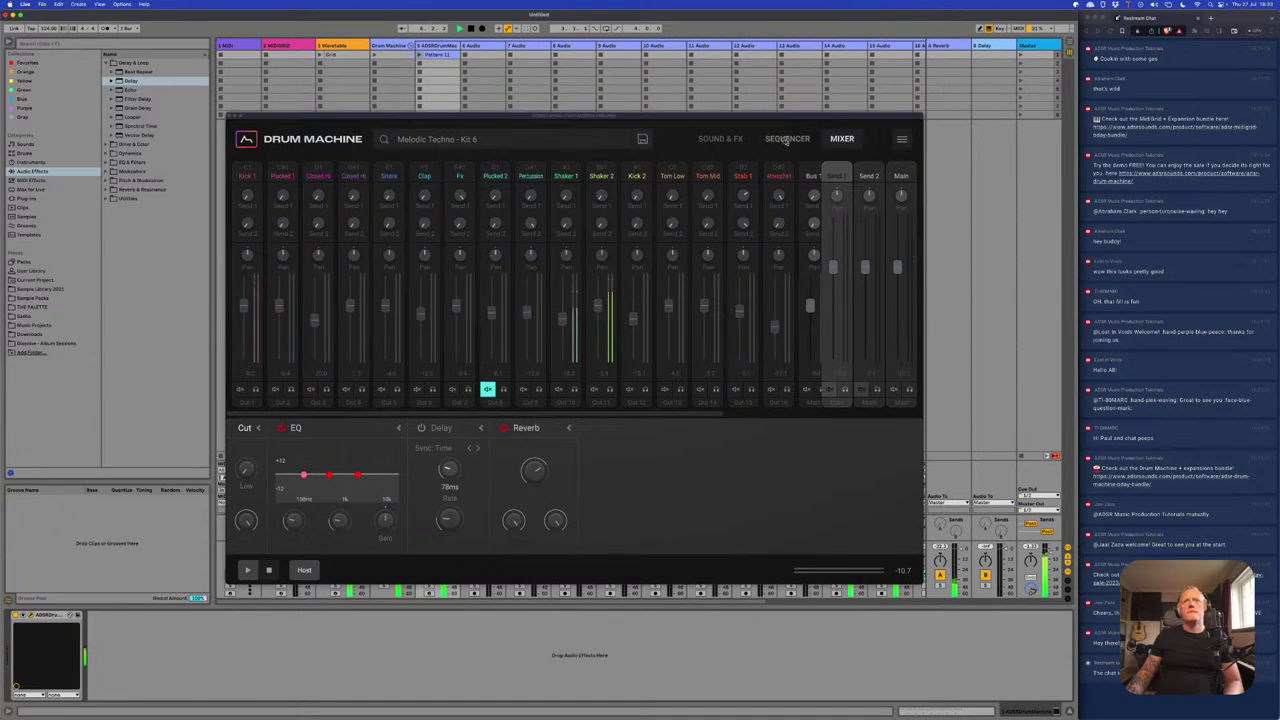
click(787, 139)
drag(551, 117, 635, 139)
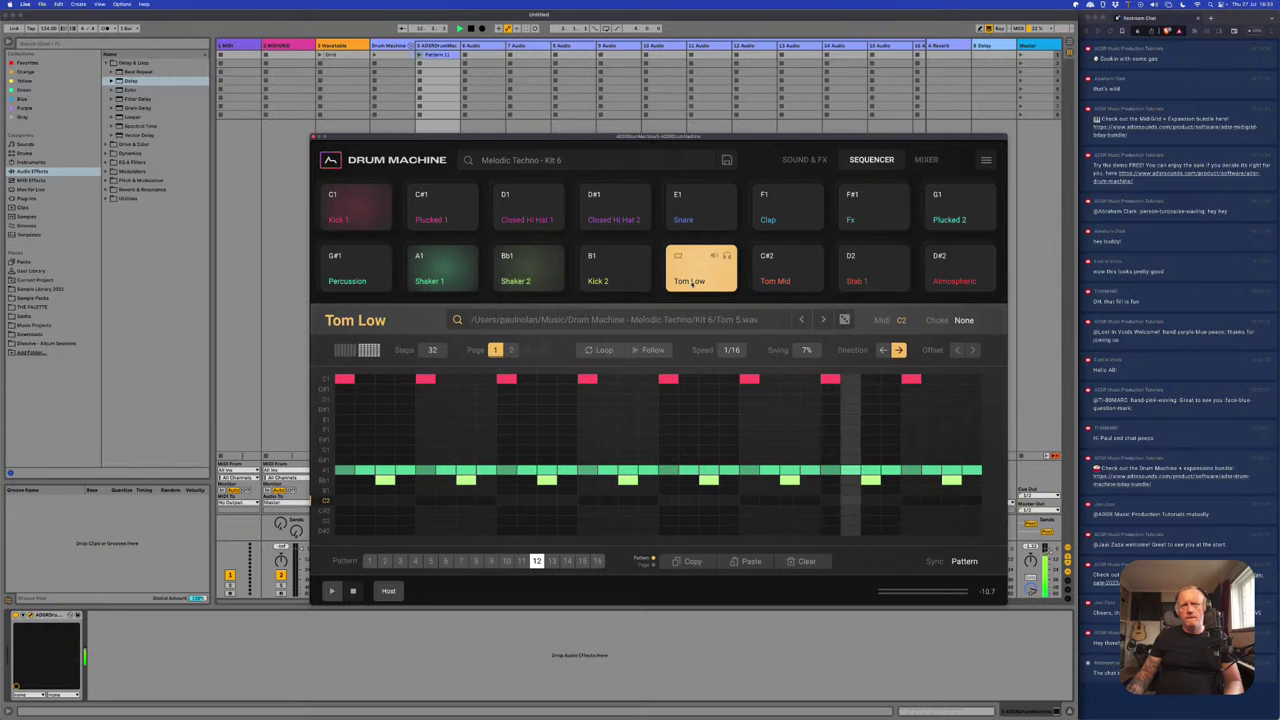
- Add two Tom Low hits to pattern 12 and shift them one step earlier, onto steps 7 and 23
click(490, 501)
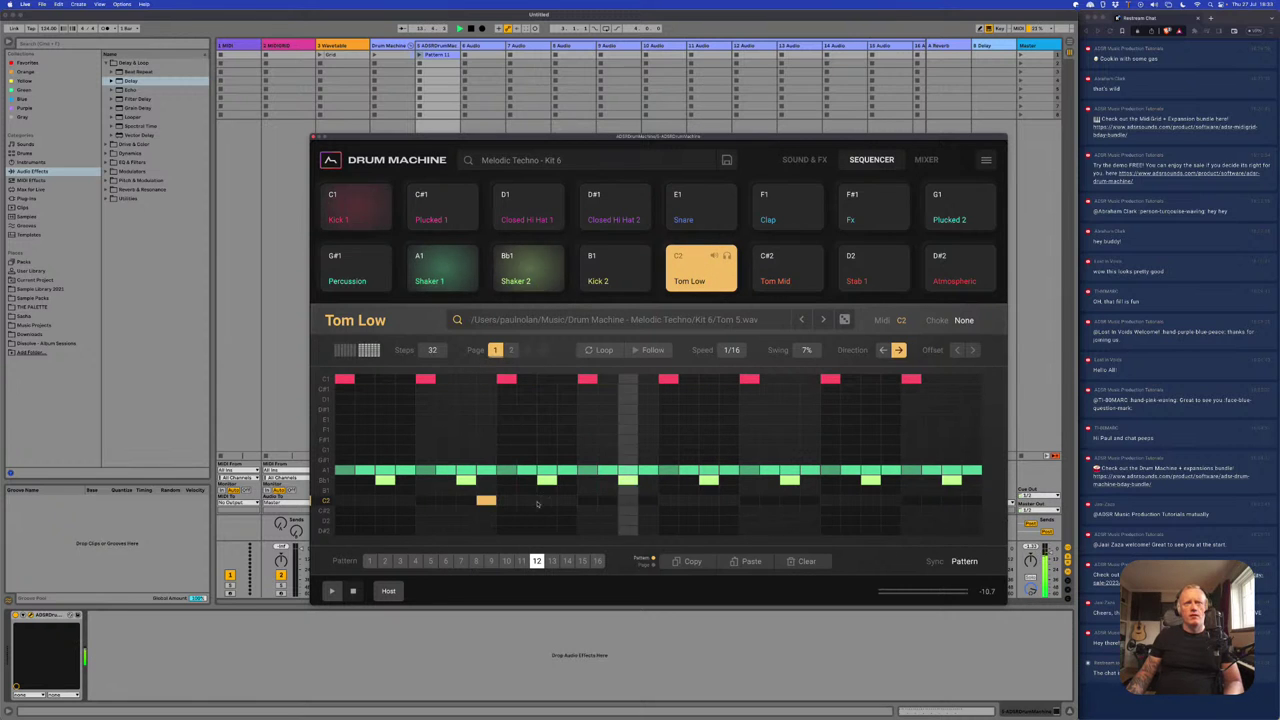
click(809, 500)
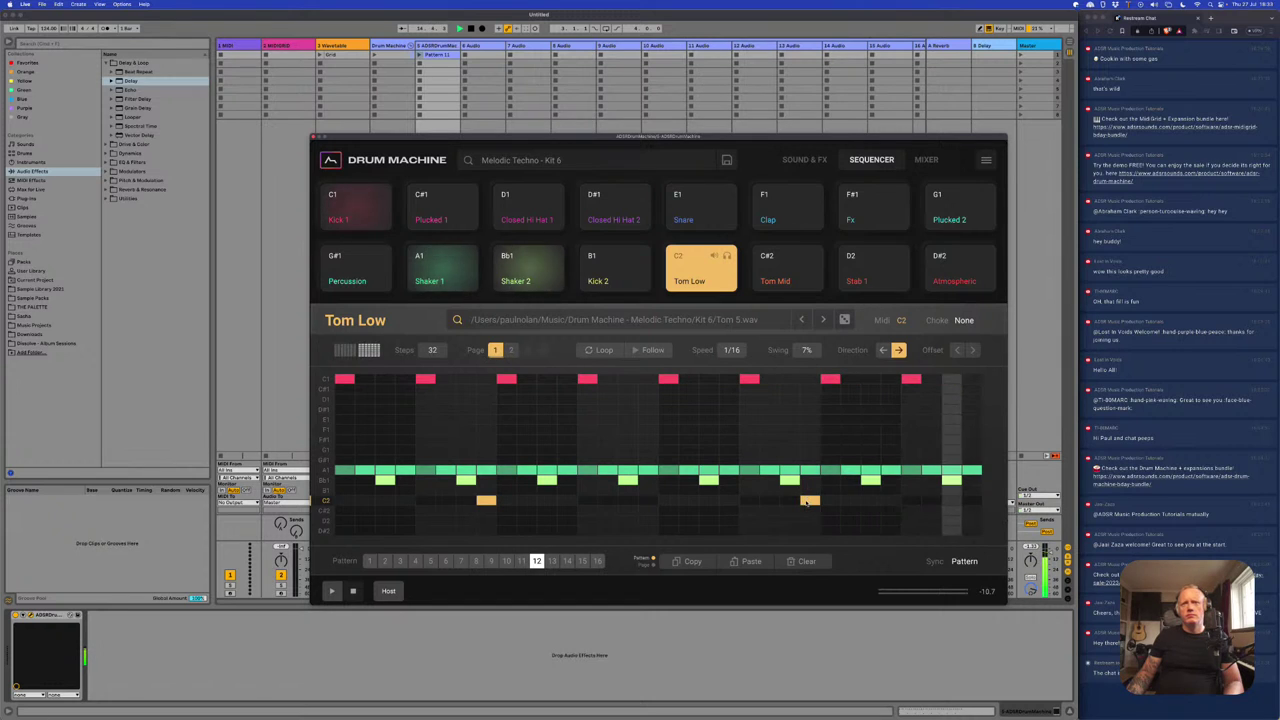
click(486, 500)
click(466, 500)
click(810, 500)
click(790, 500)
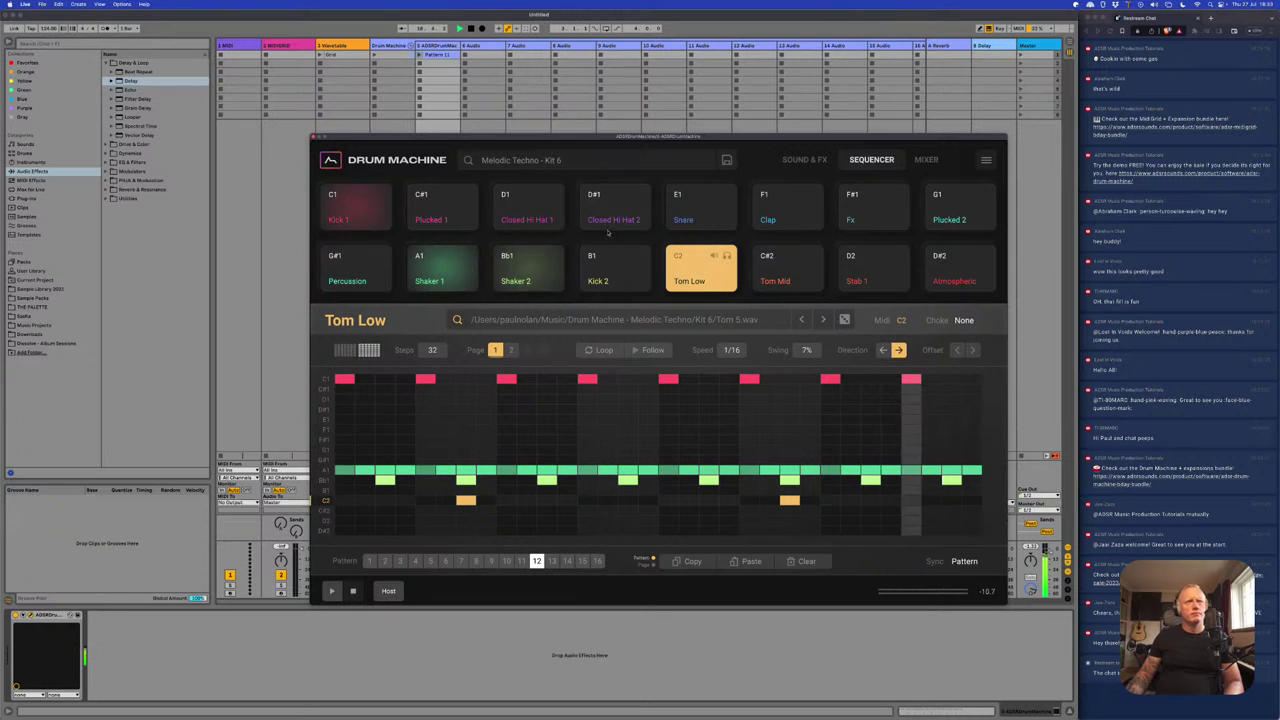
- Audition the Closed Hi Hat 1, Clap and Fx pads, and place an Atmospheric hit on step 1 of pattern 12
click(556, 221)
click(768, 220)
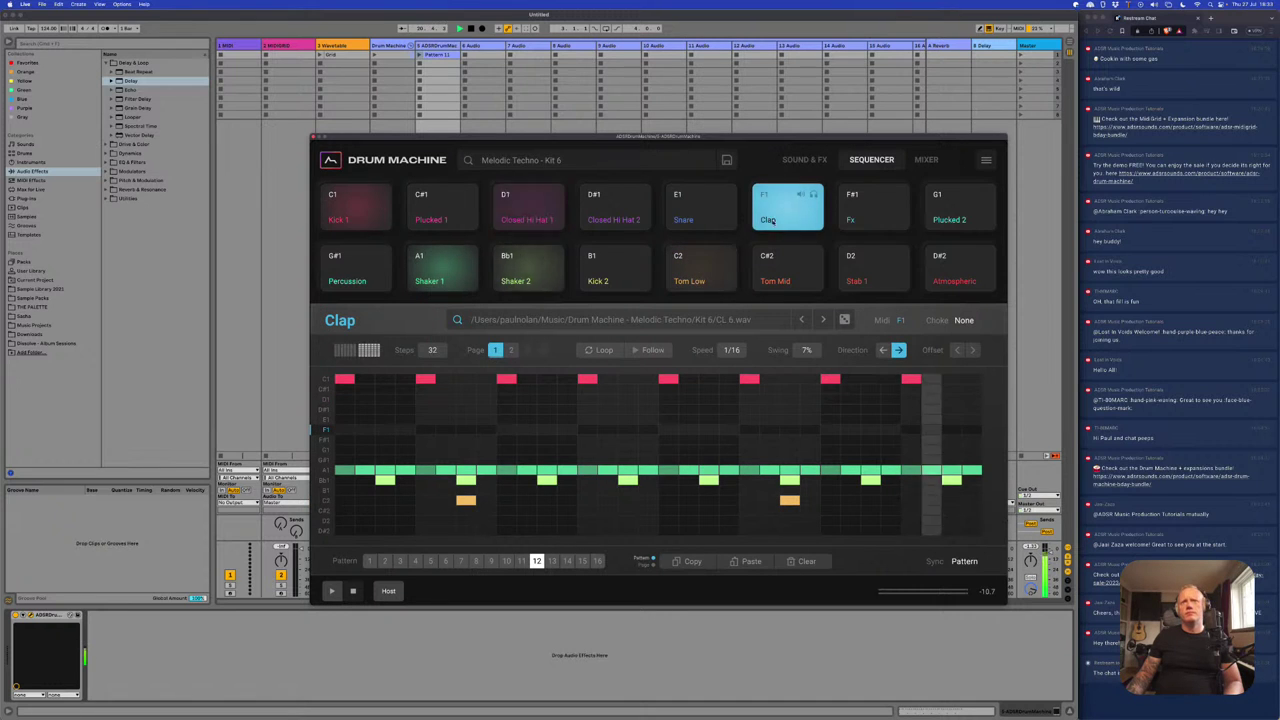
click(849, 221)
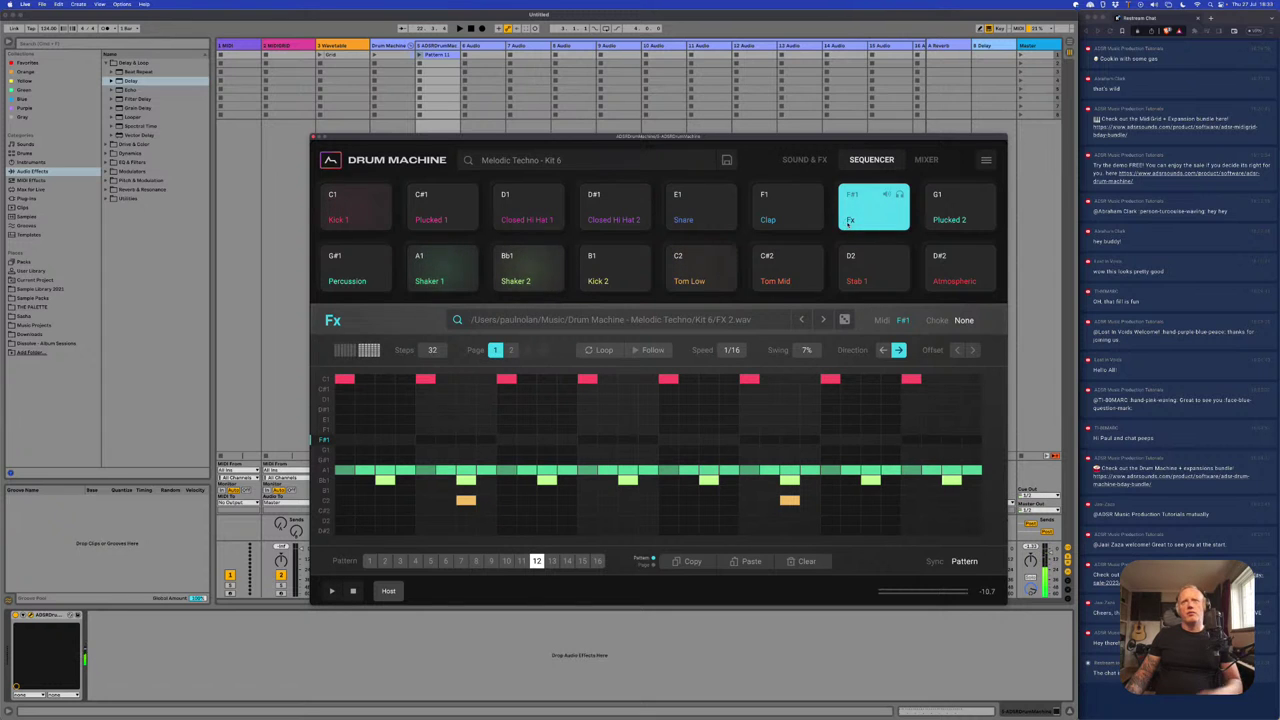
click(940, 278)
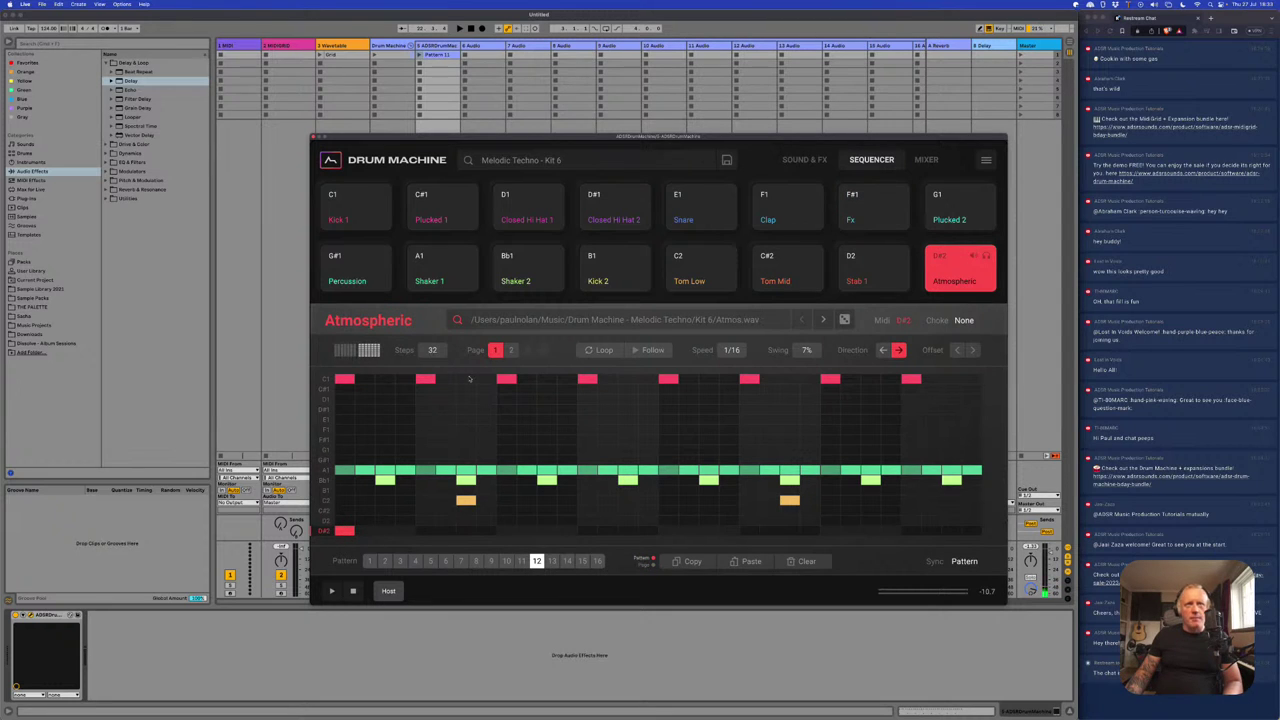
key(space)
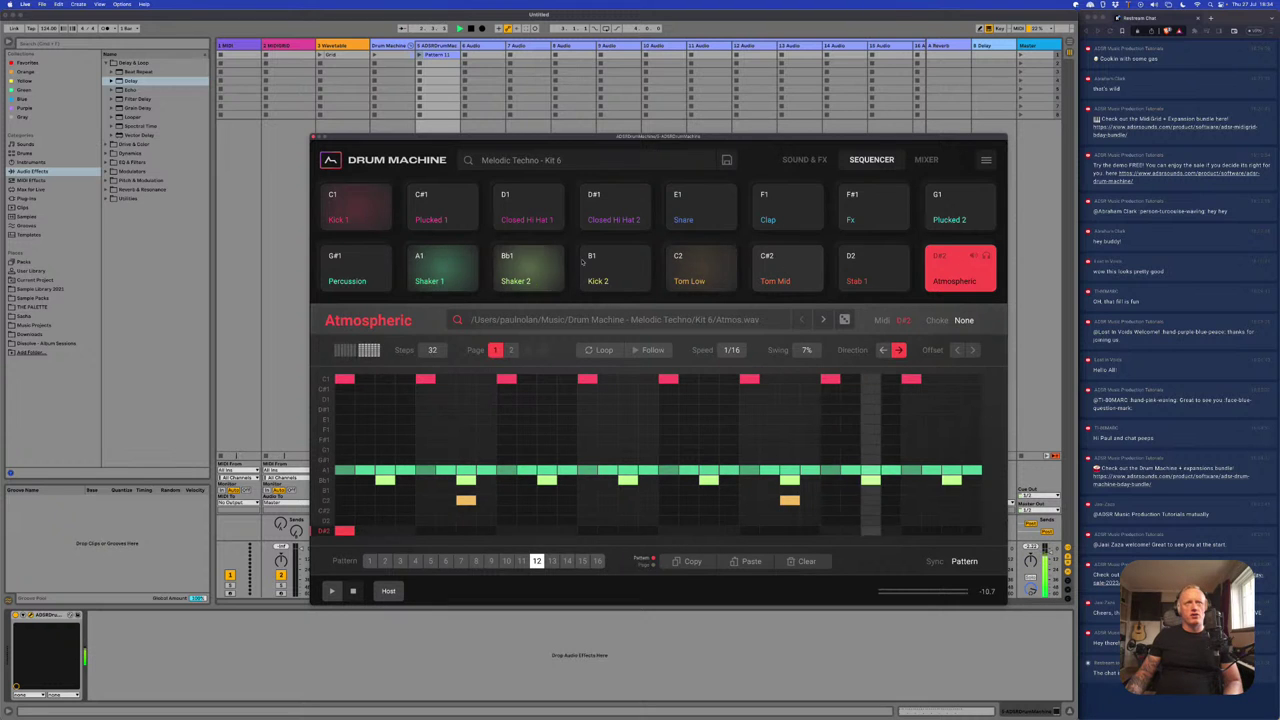
- Audition the Plucked 1, Plucked 2 and Stab 1 pads, and place a Stab 1 hit on step 11 of pattern 12
click(438, 211)
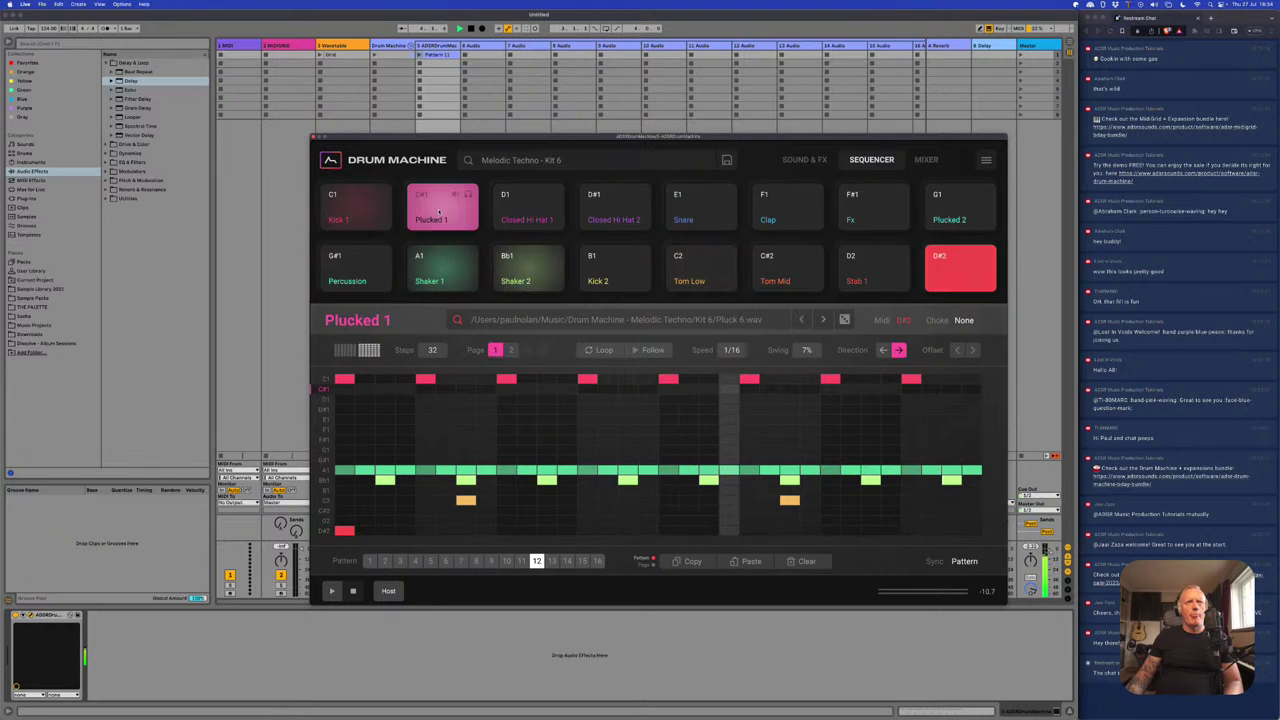
click(960, 215)
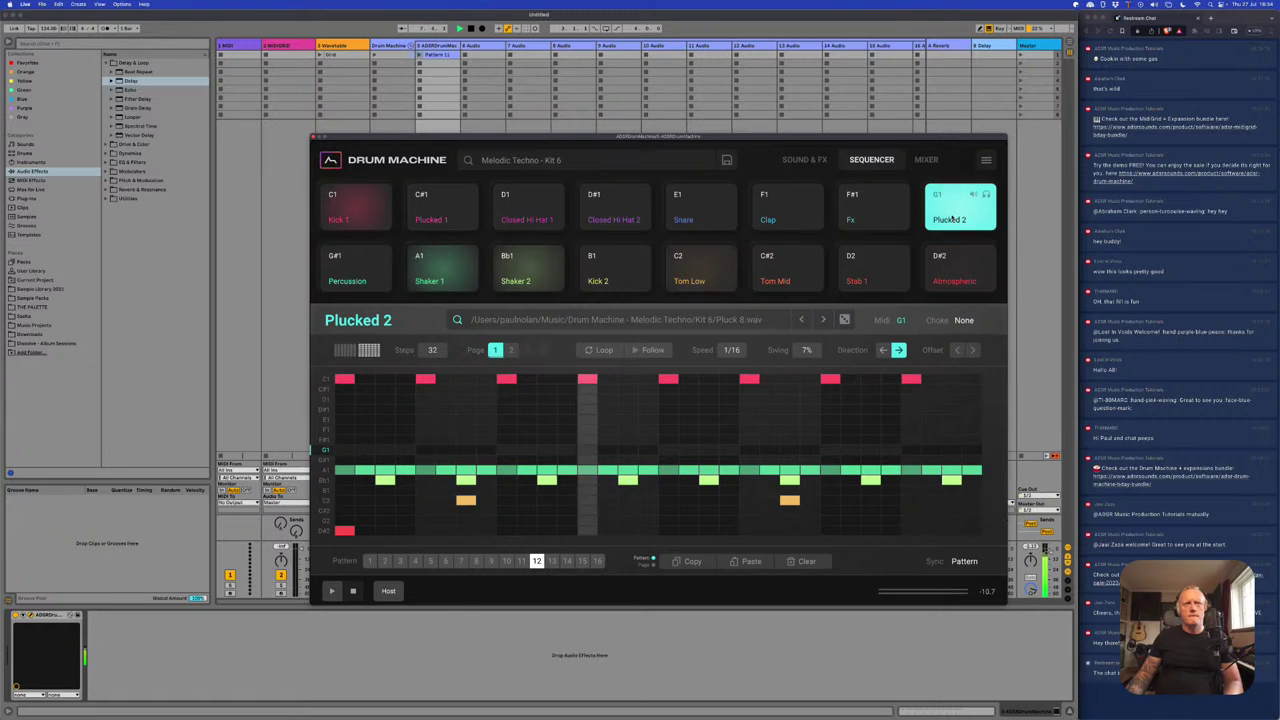
click(443, 222)
click(855, 278)
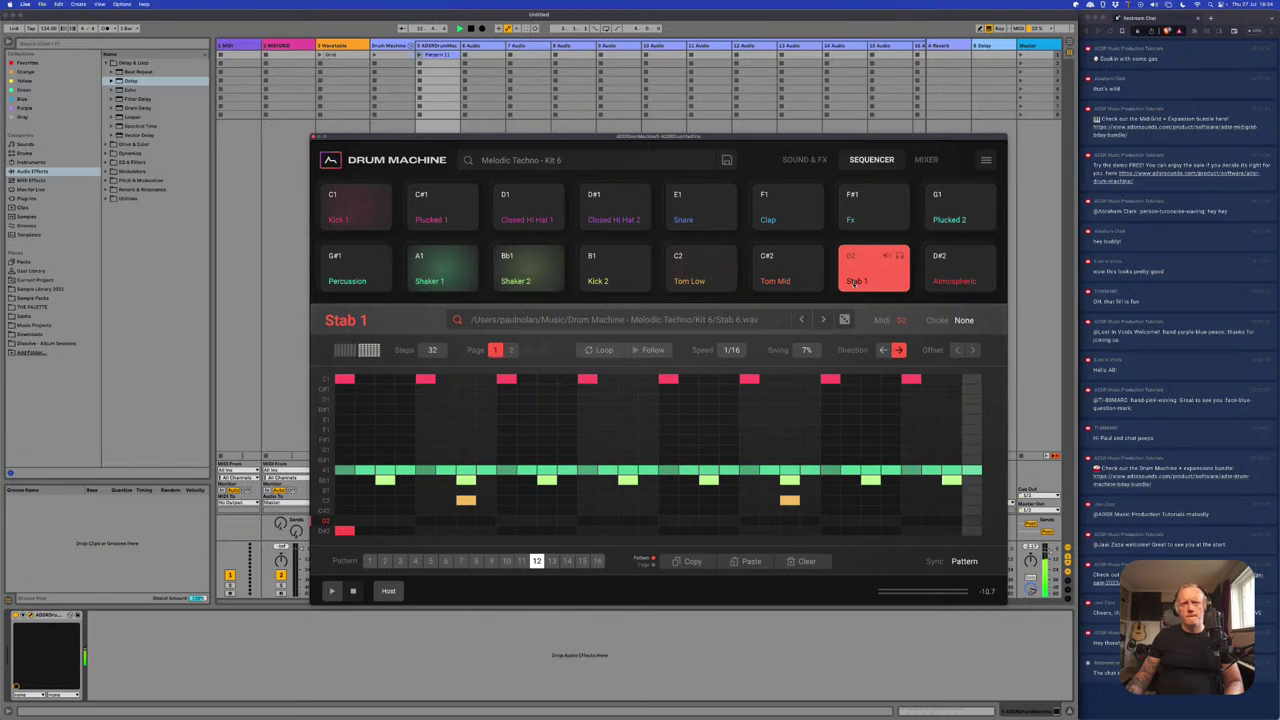
click(547, 390)
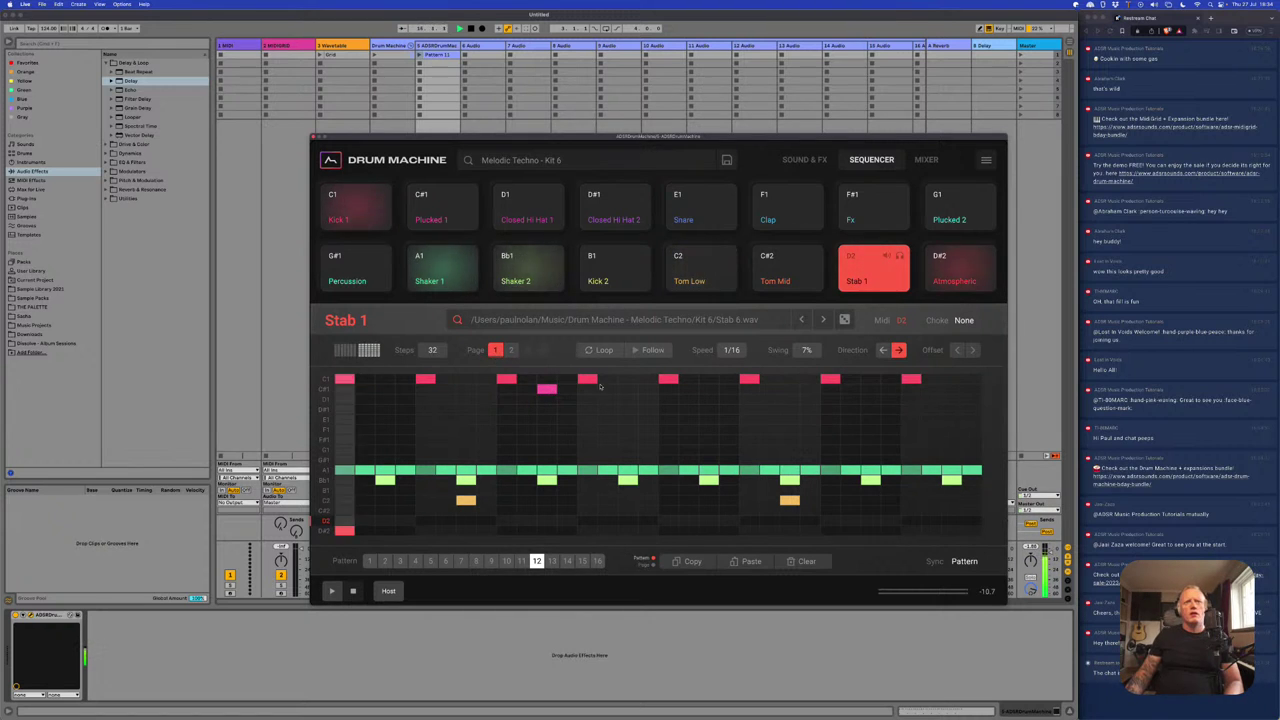
click(546, 388)
click(546, 520)
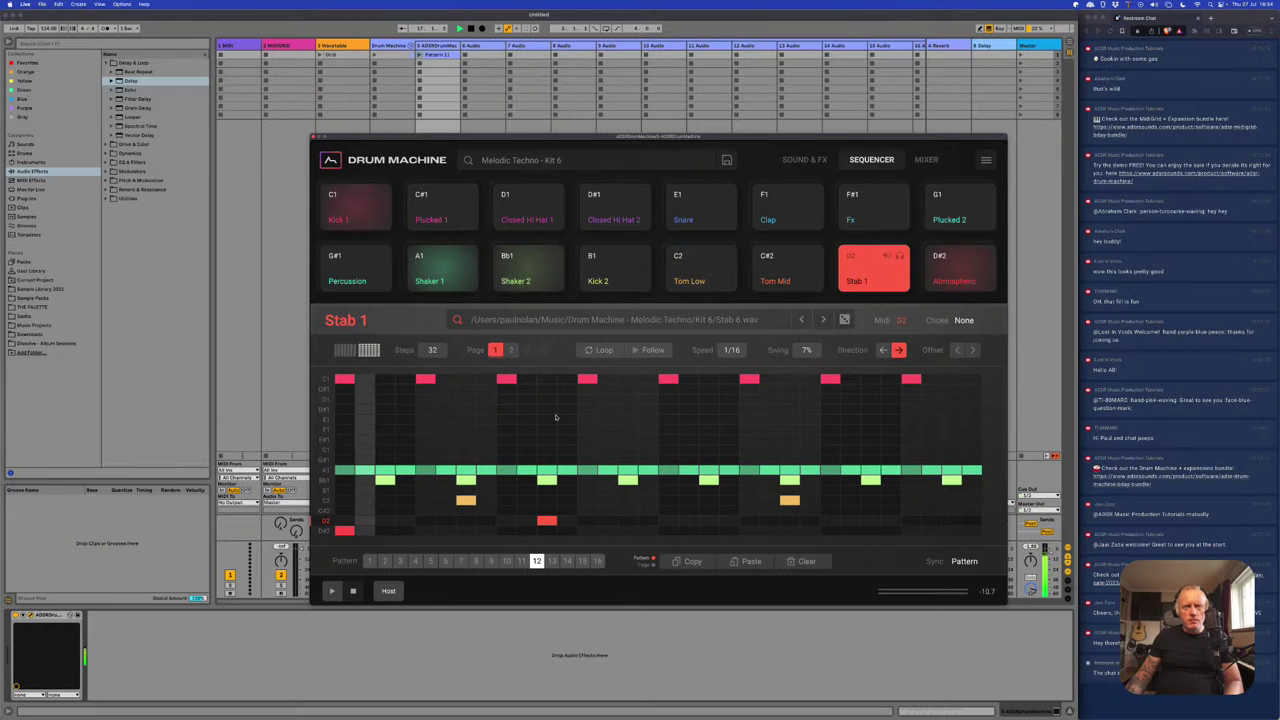
- Close the Drum Machine and MIDIGRID plug-in windows
click(313, 136)
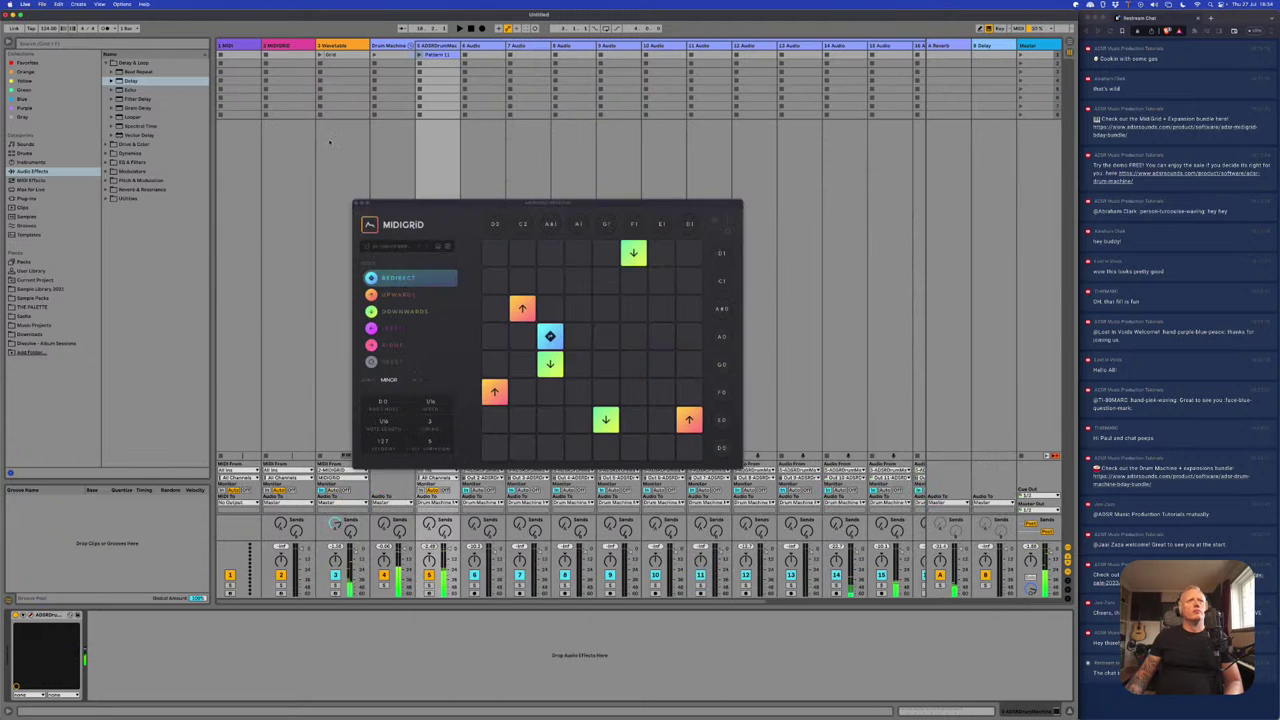
click(357, 204)
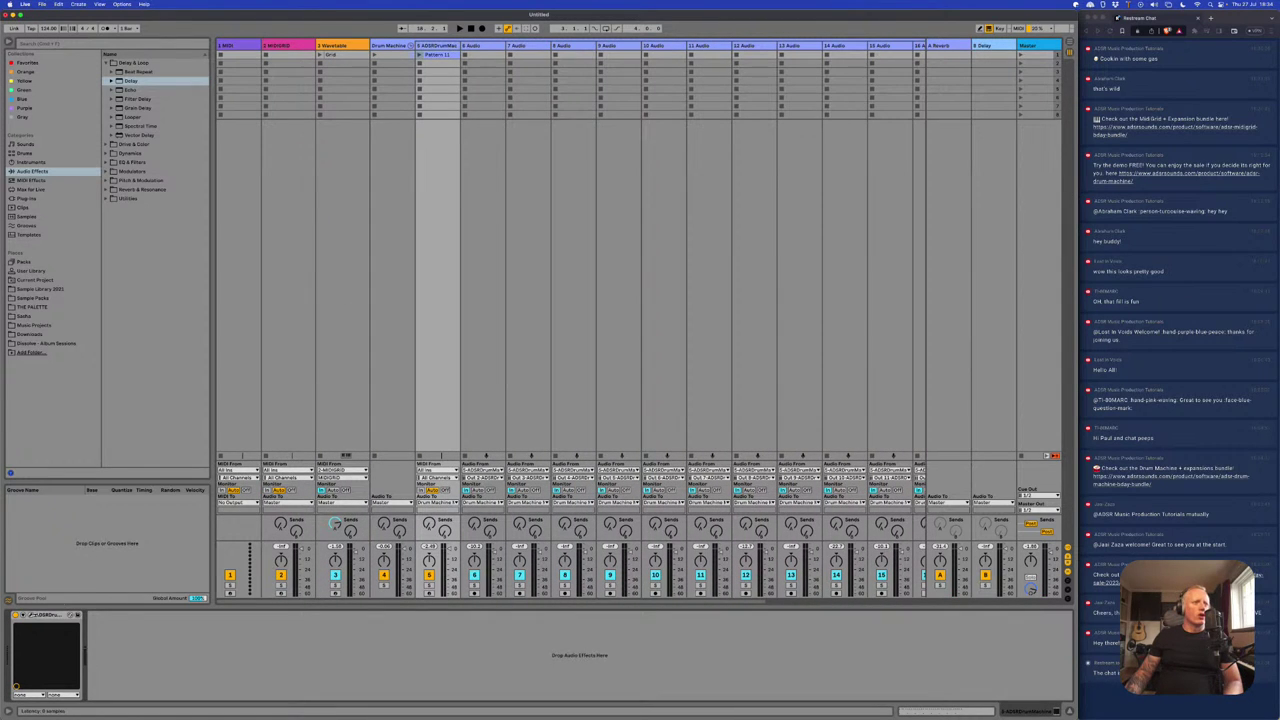
- Reopen the Drum Machine to check Stab 1's Sound & FX settings, and close it again
key(super+alt+p)
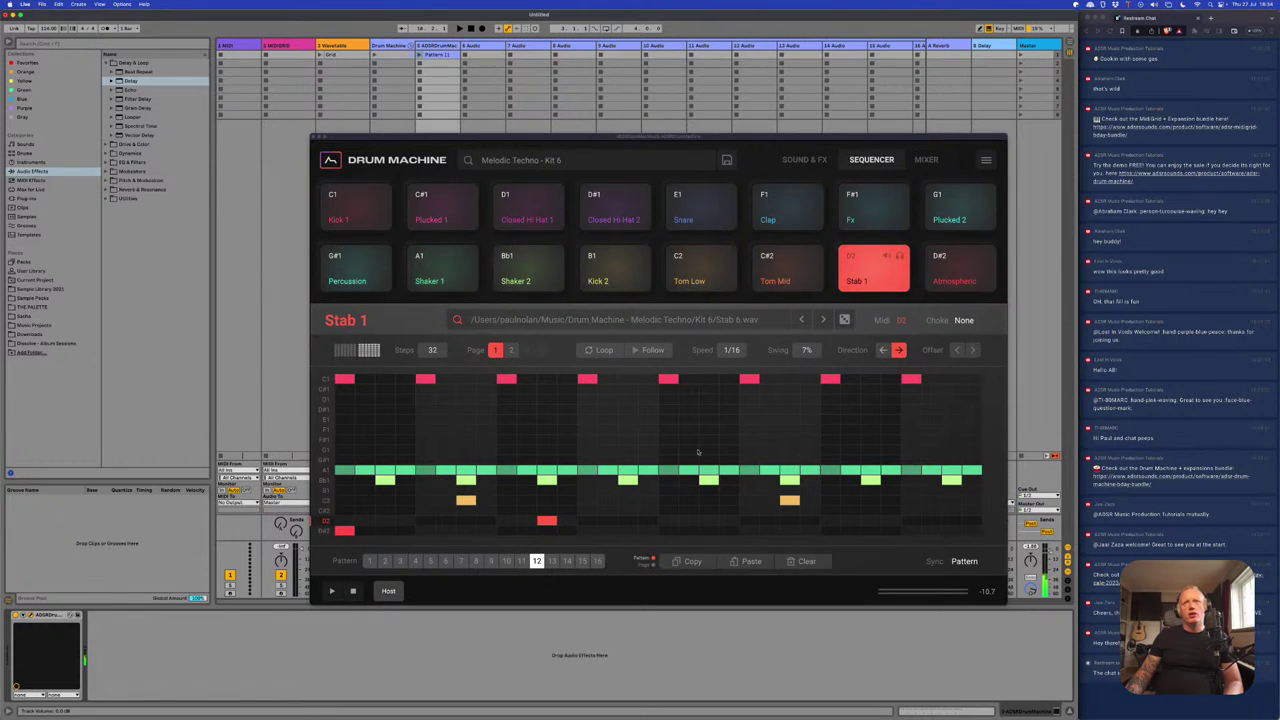
click(804, 159)
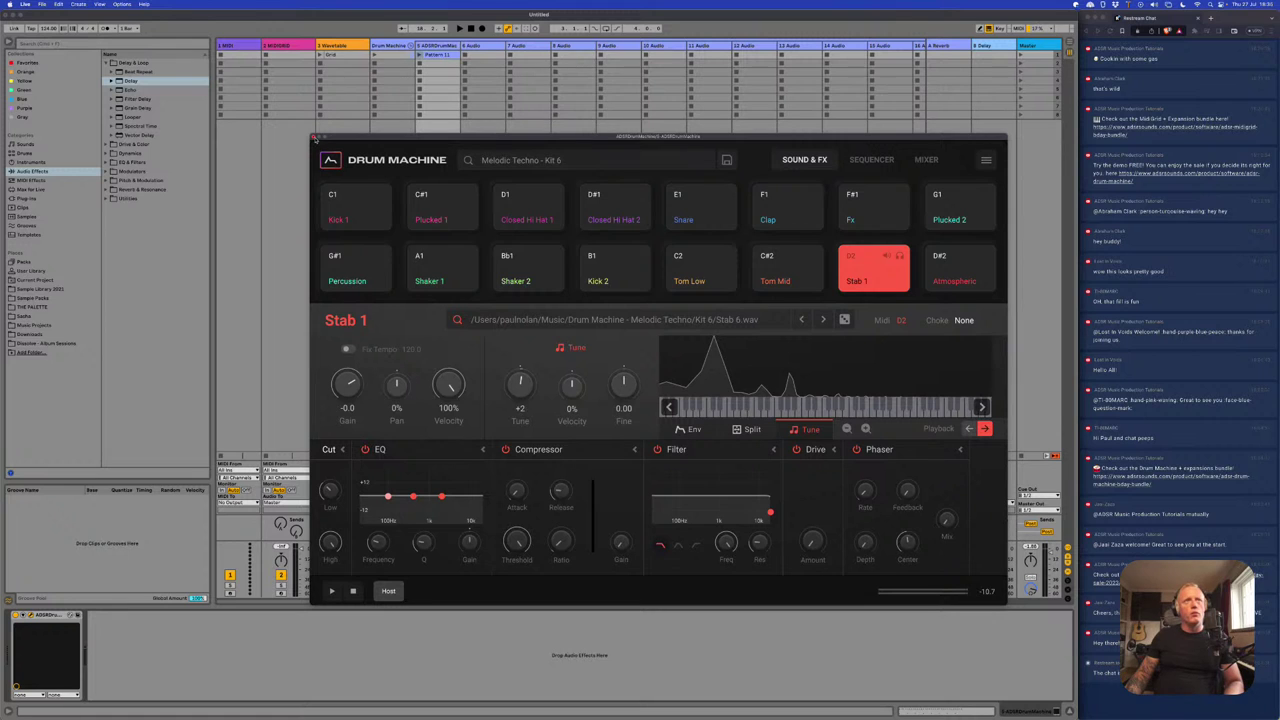
click(314, 137)
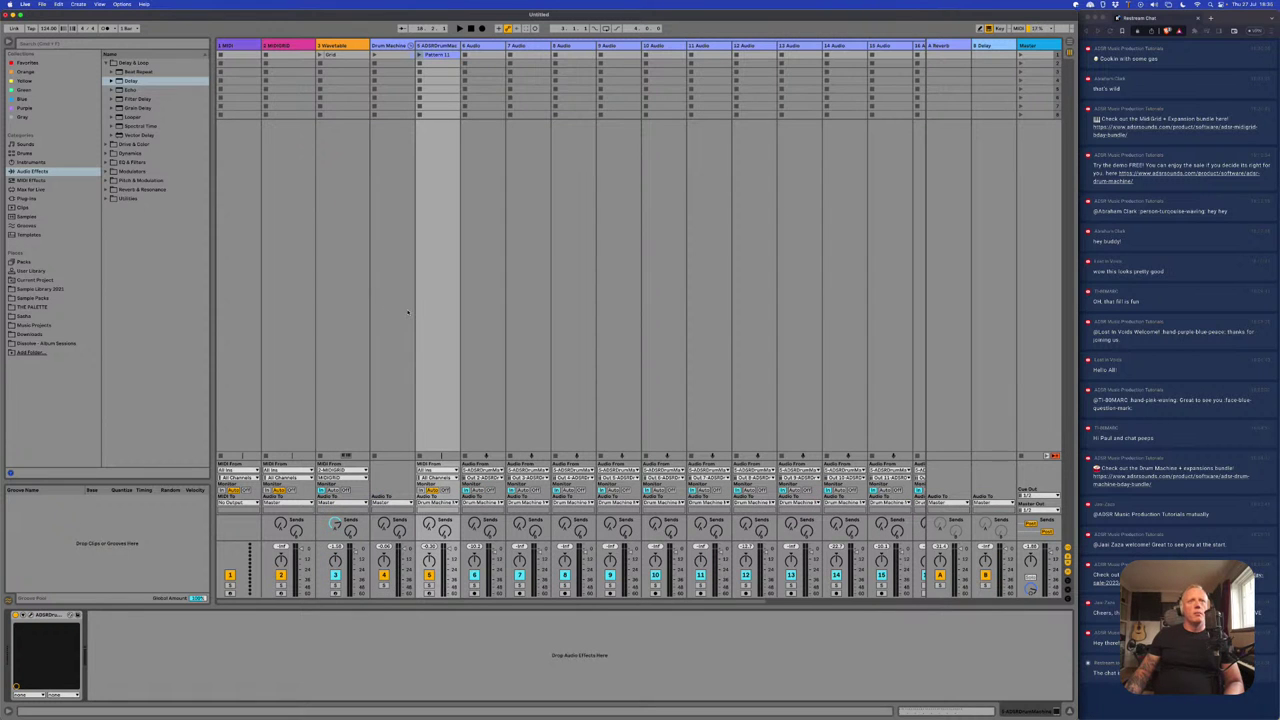
- Replace the Delay device on return track B with Echo
scroll(407, 313, right, 10)
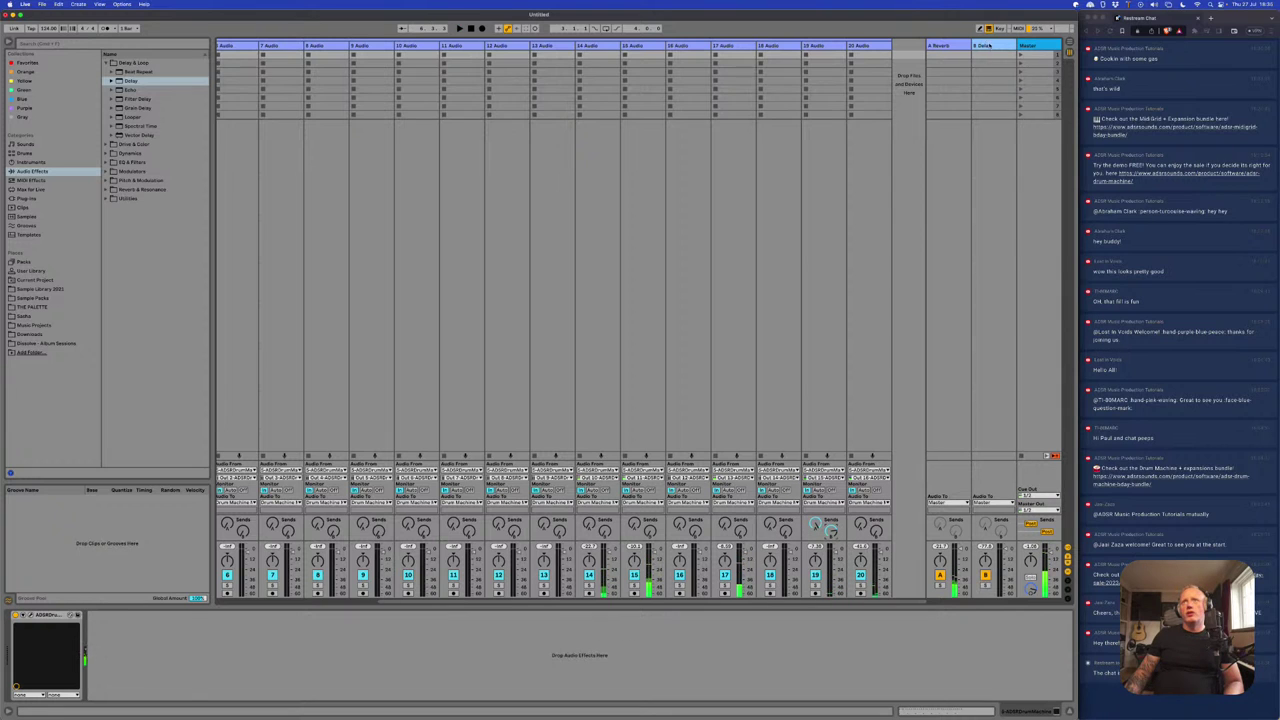
click(977, 100)
click(125, 617)
key(BackSpace)
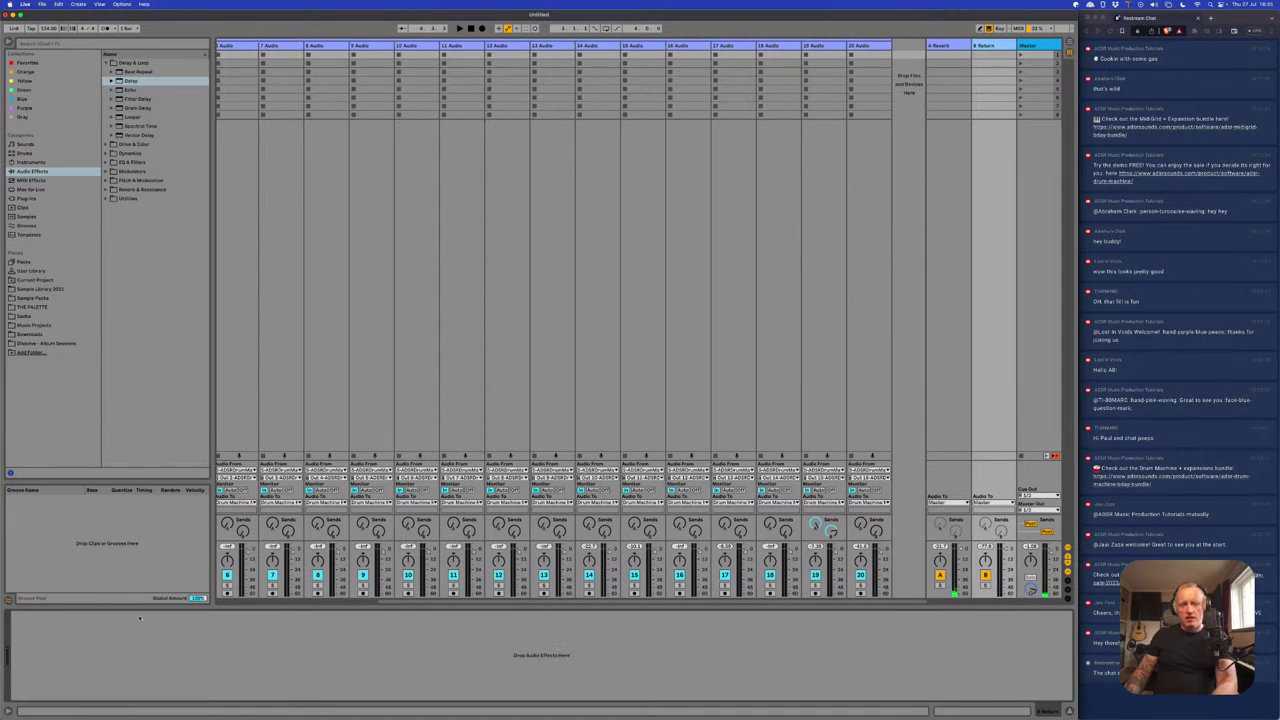
drag(128, 90, 123, 620)
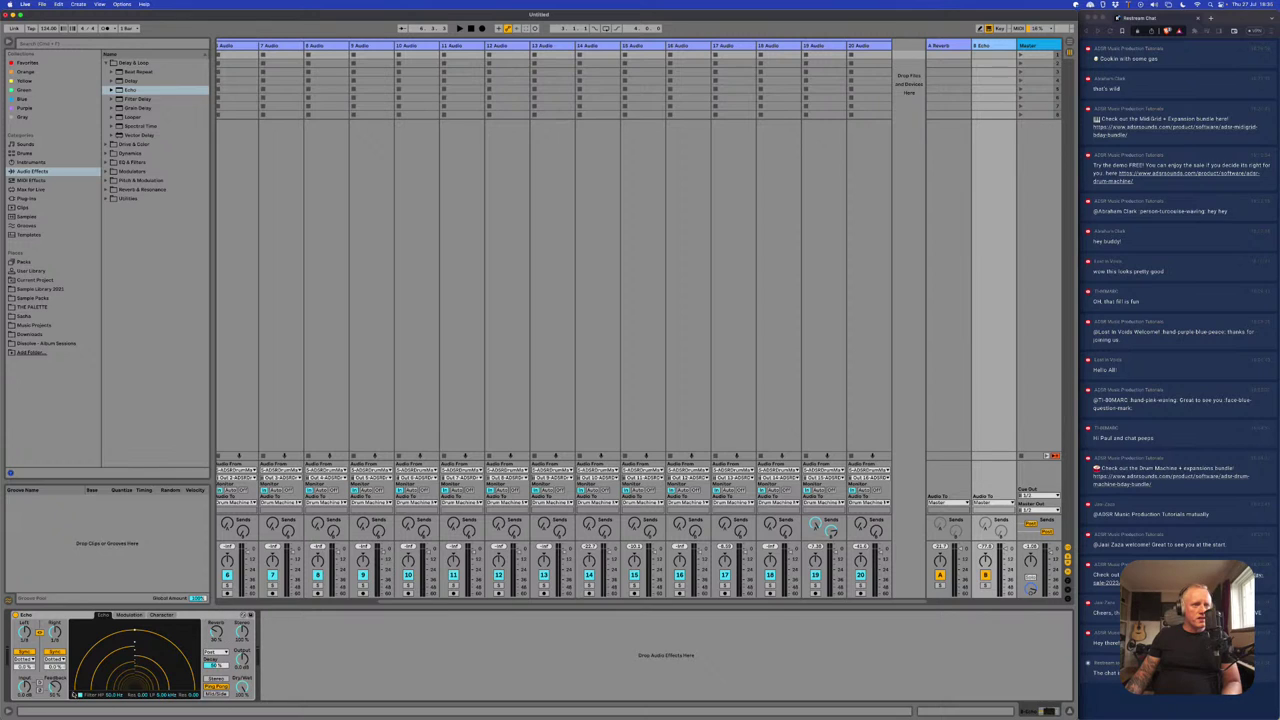
- Show Echo's filter curve, lower its low-pass cutoff, raise the feedback, and play the loop
click(76, 694)
drag(172, 682, 192, 677)
drag(56, 686, 56, 664)
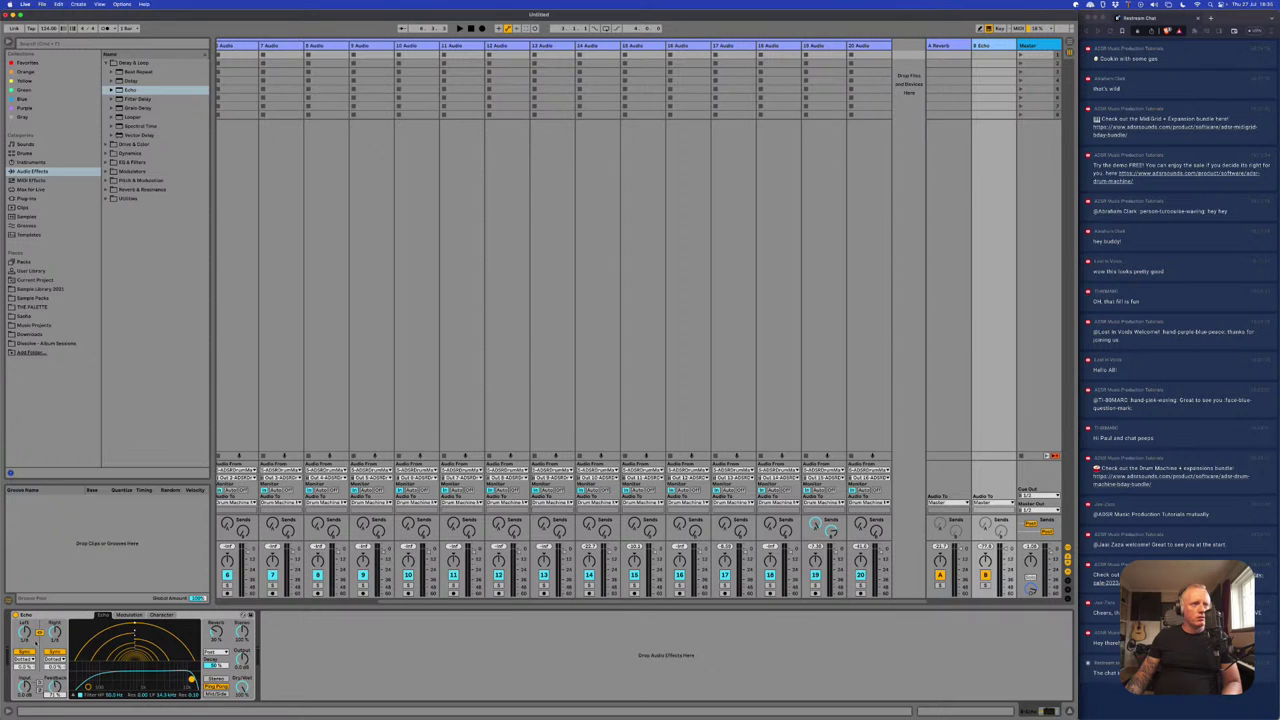
key(space)
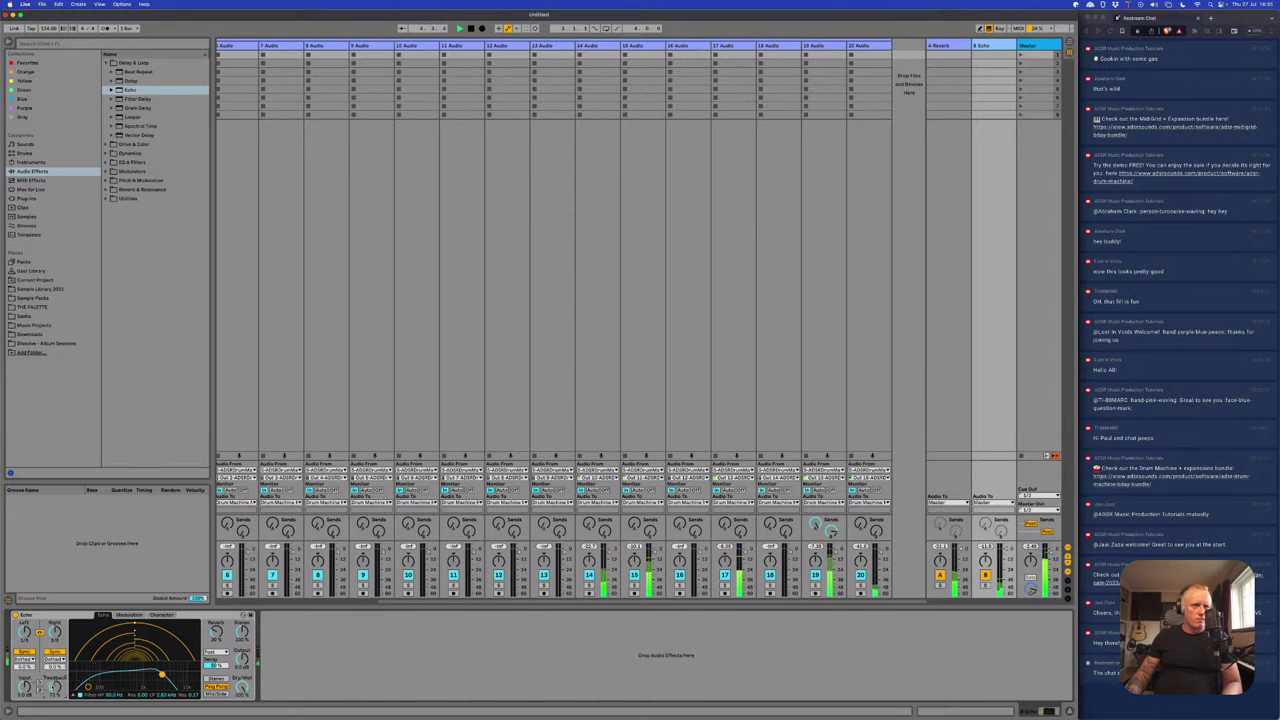
- Open the MIDIGRID plug-in window from its track and move it clear of the mixer
scroll(570, 320, left, 5)
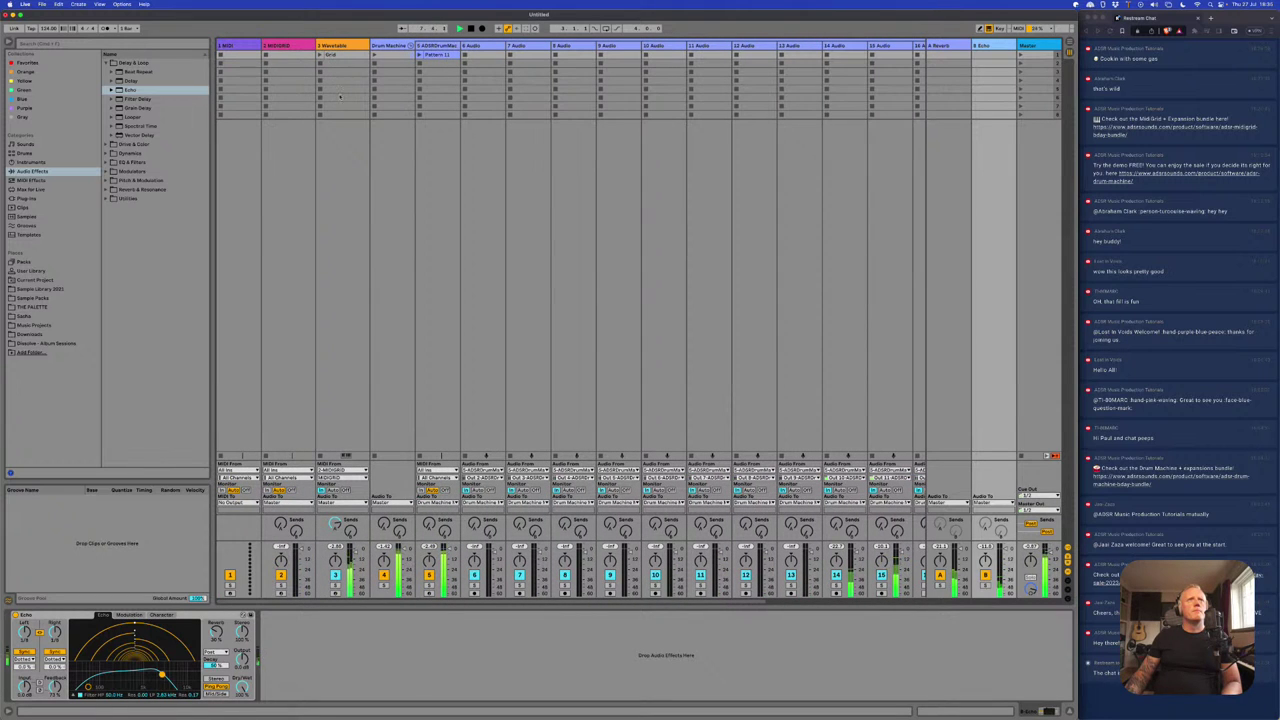
click(300, 46)
click(30, 614)
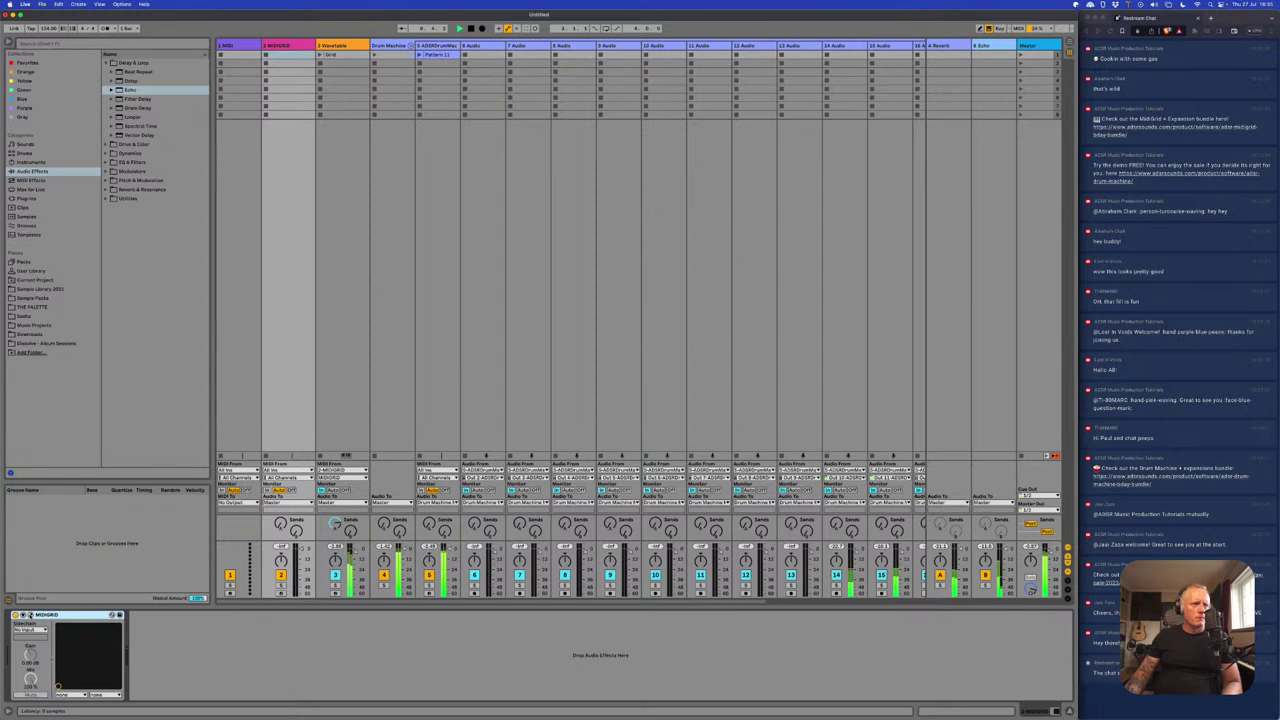
click(31, 615)
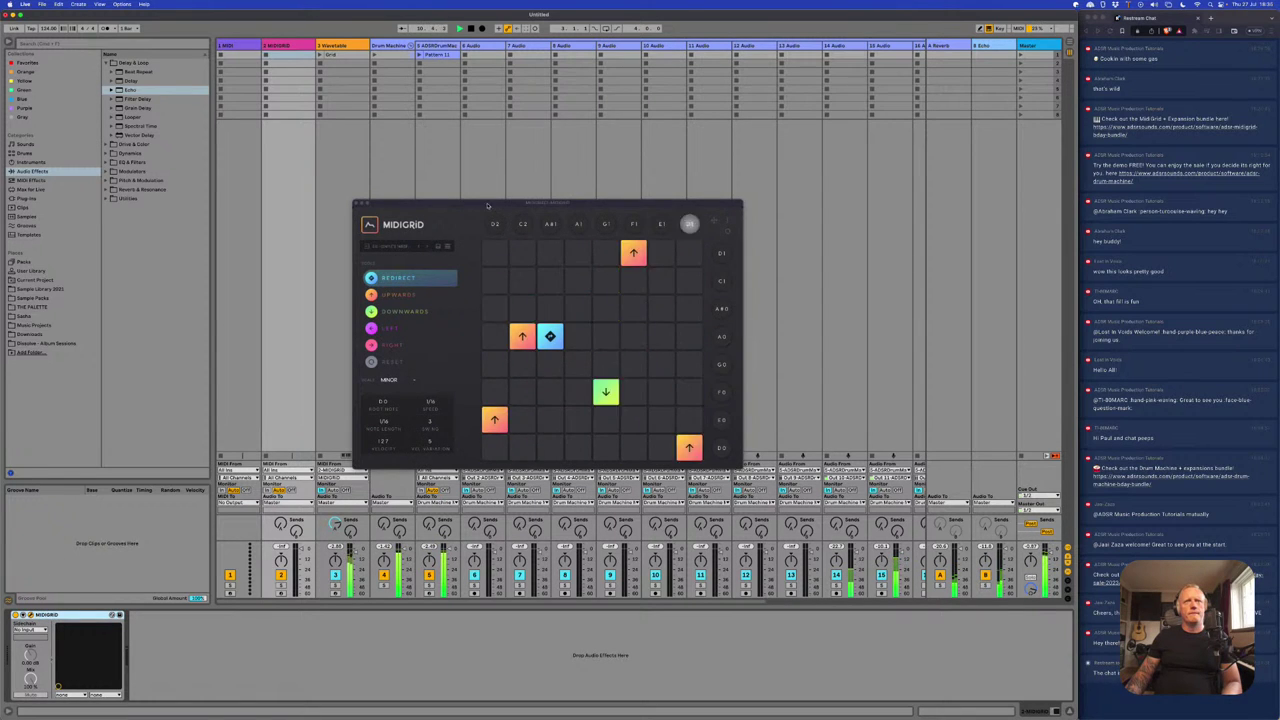
drag(482, 204, 424, 174)
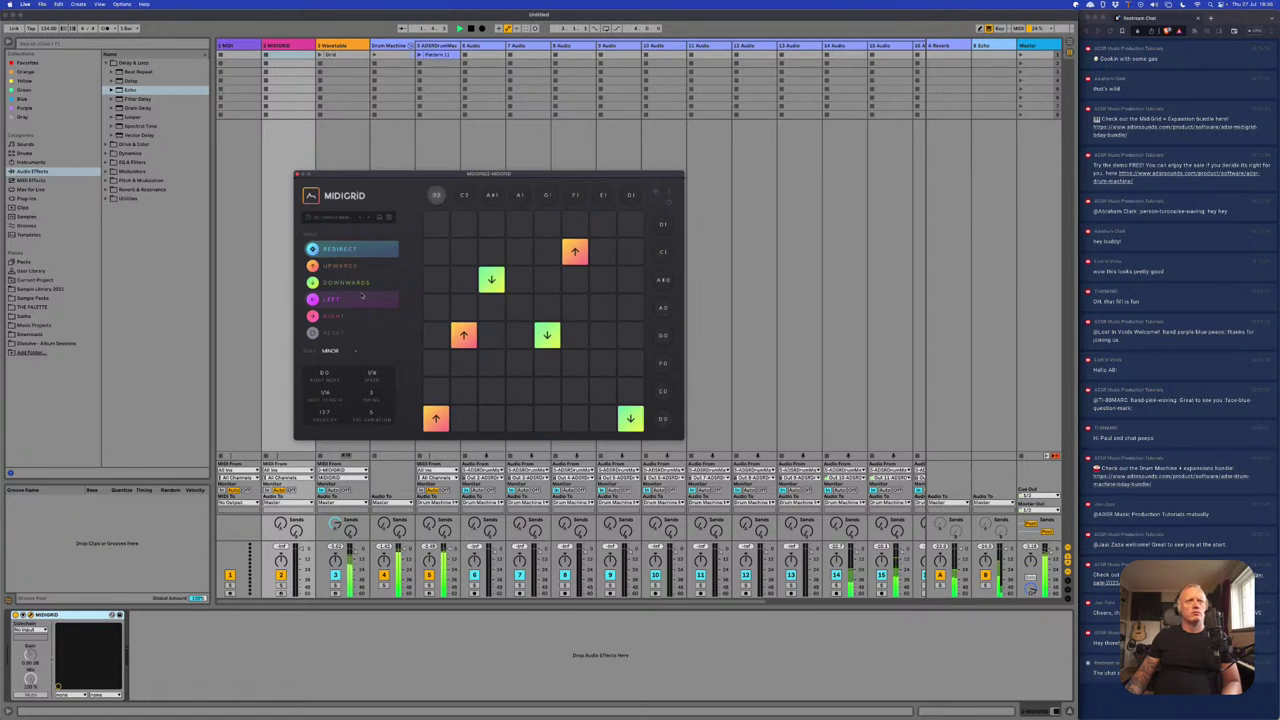
- Lengthen the Wavetable amp envelope's release, raise the Filter 1 frequency slightly, and hide the plug-in window
key(Right)
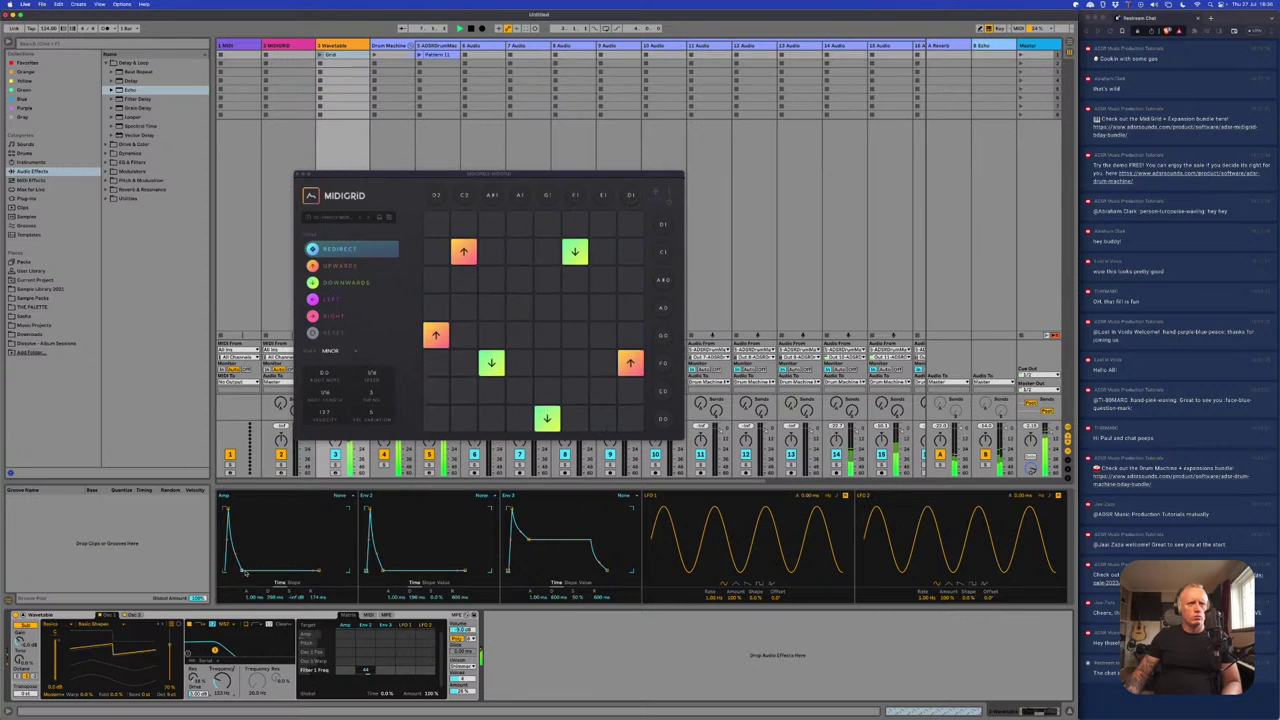
click(314, 592)
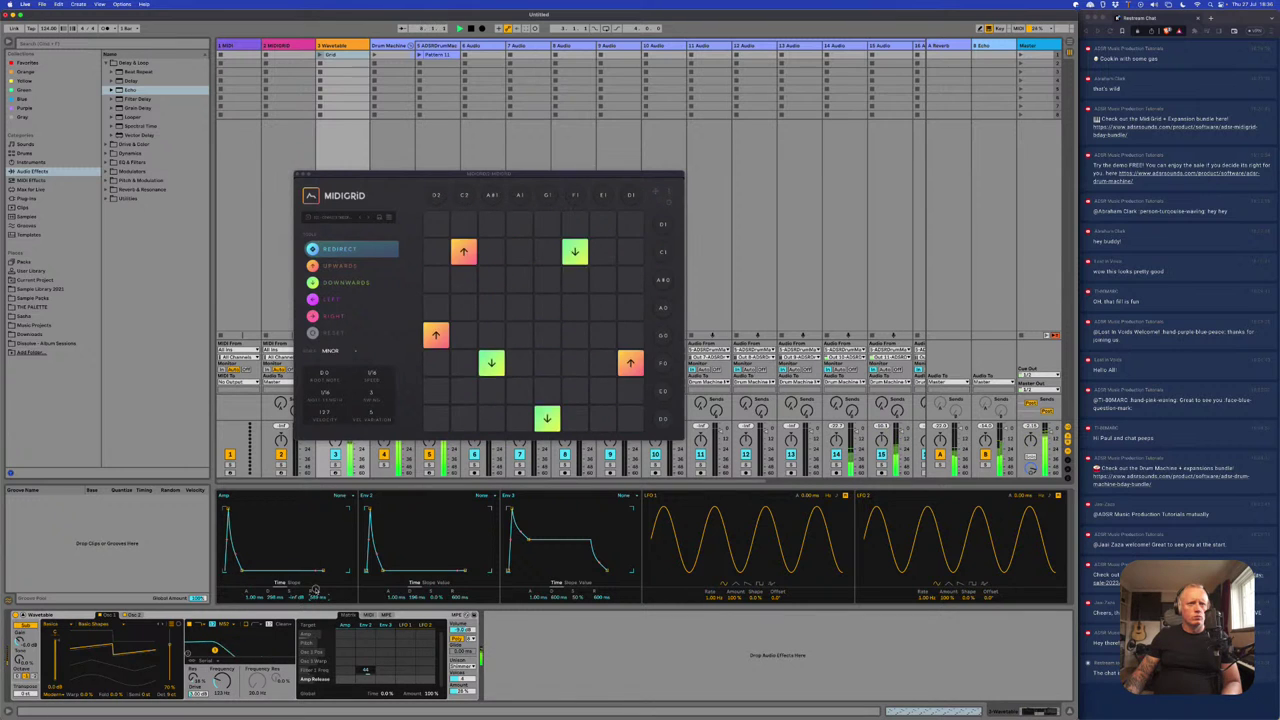
mouse_move(214, 650)
mouse_down()
mouse_move(245, 650)
mouse_move(215, 652)
mouse_up()
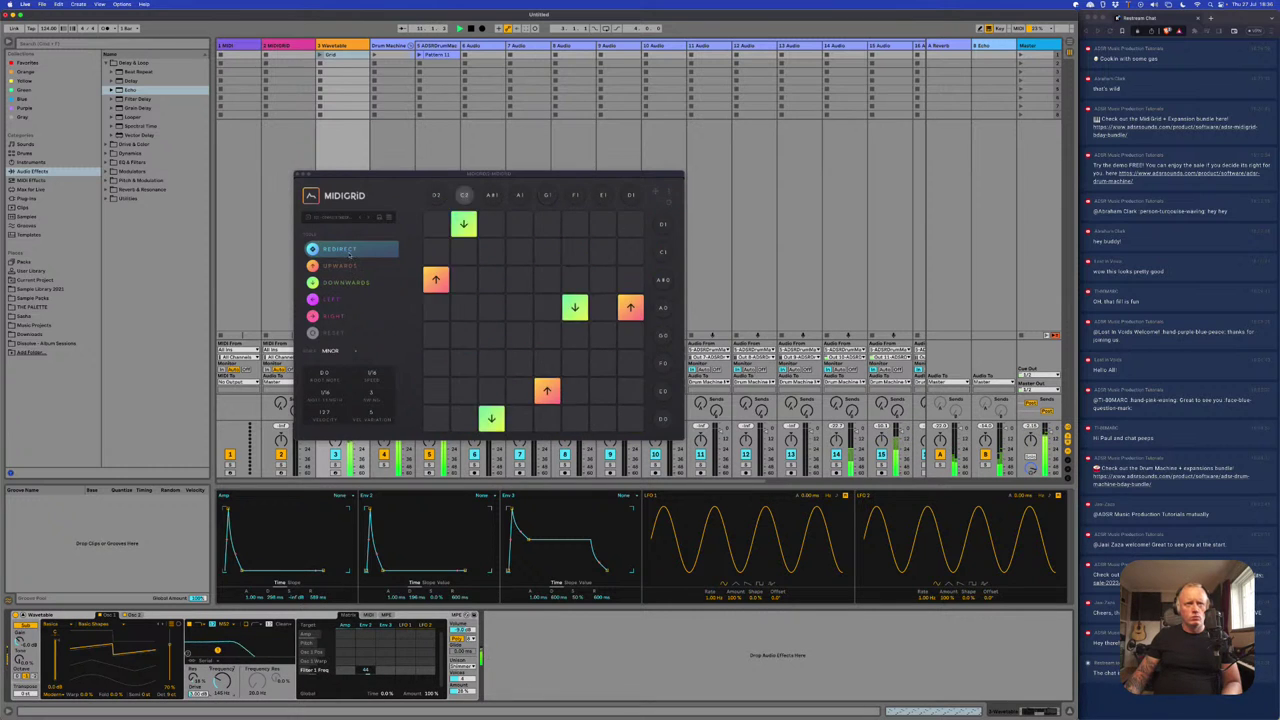
key(ctrl+alt+p)
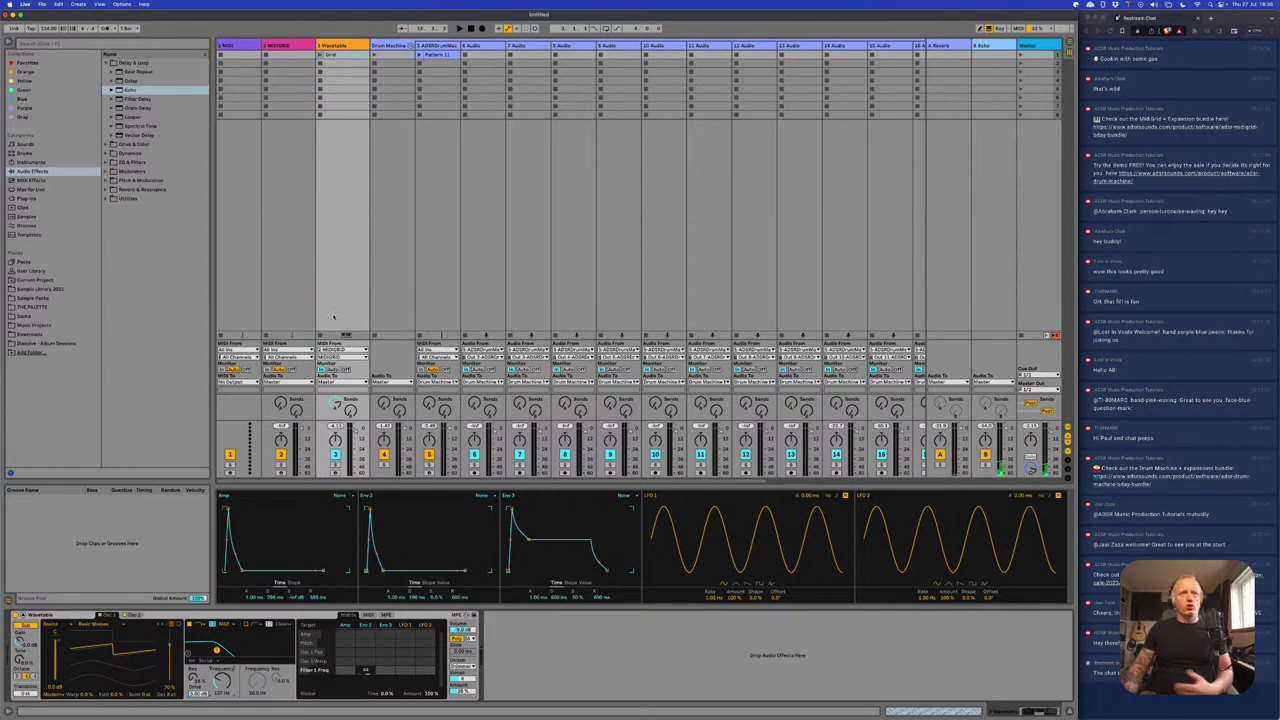
- Open the Drum Machine's sequencer and export pattern 12 to the second clip slot of the ADSR Drum Machine track
key(ctrl+z)
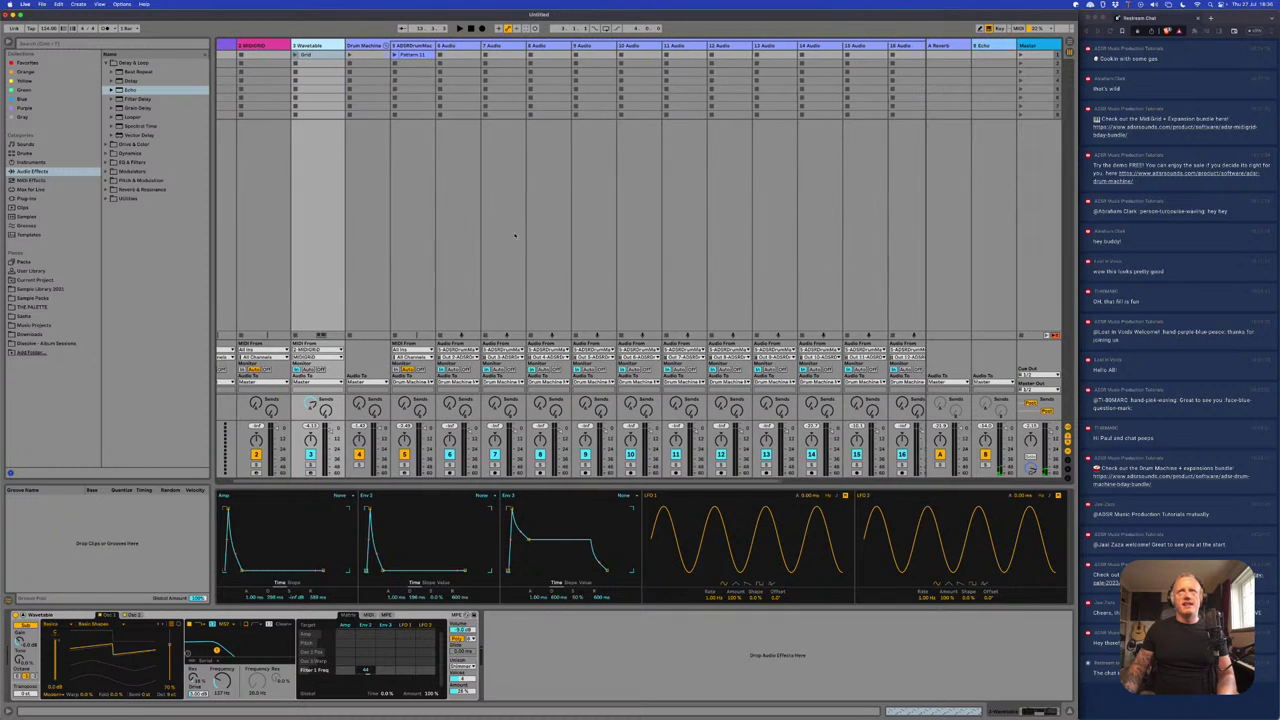
key(ctrl+z)
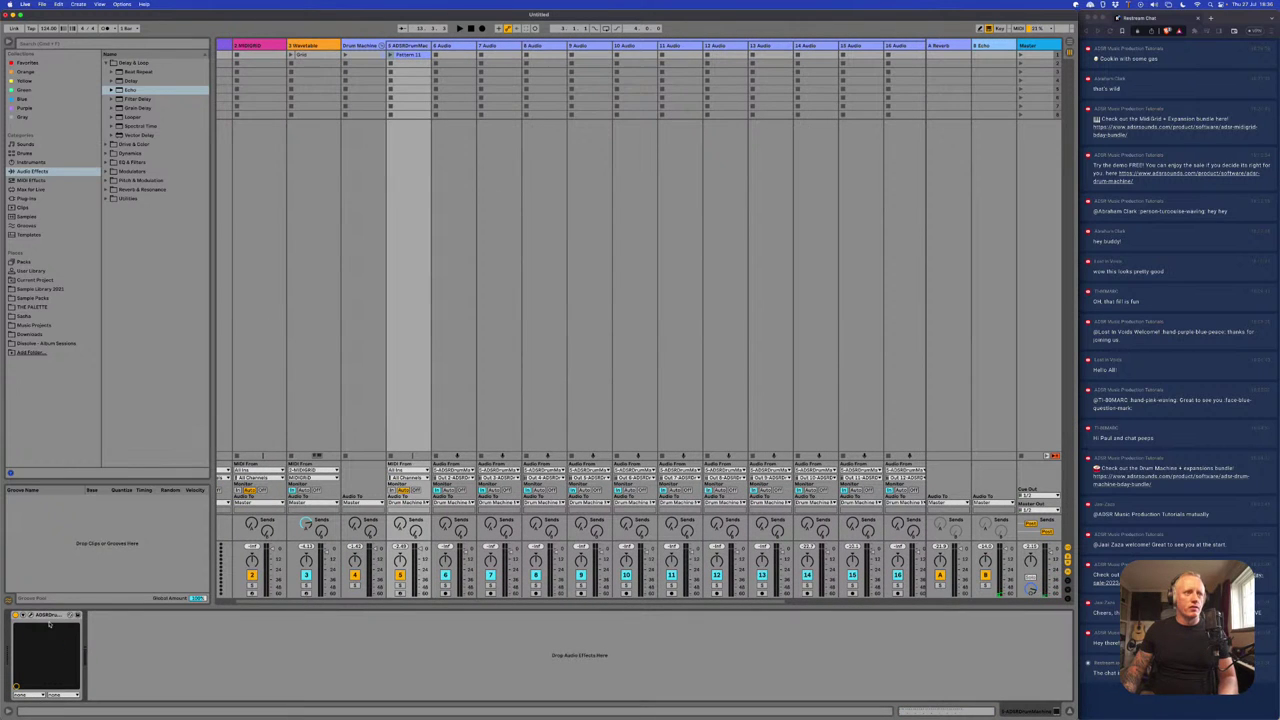
click(28, 614)
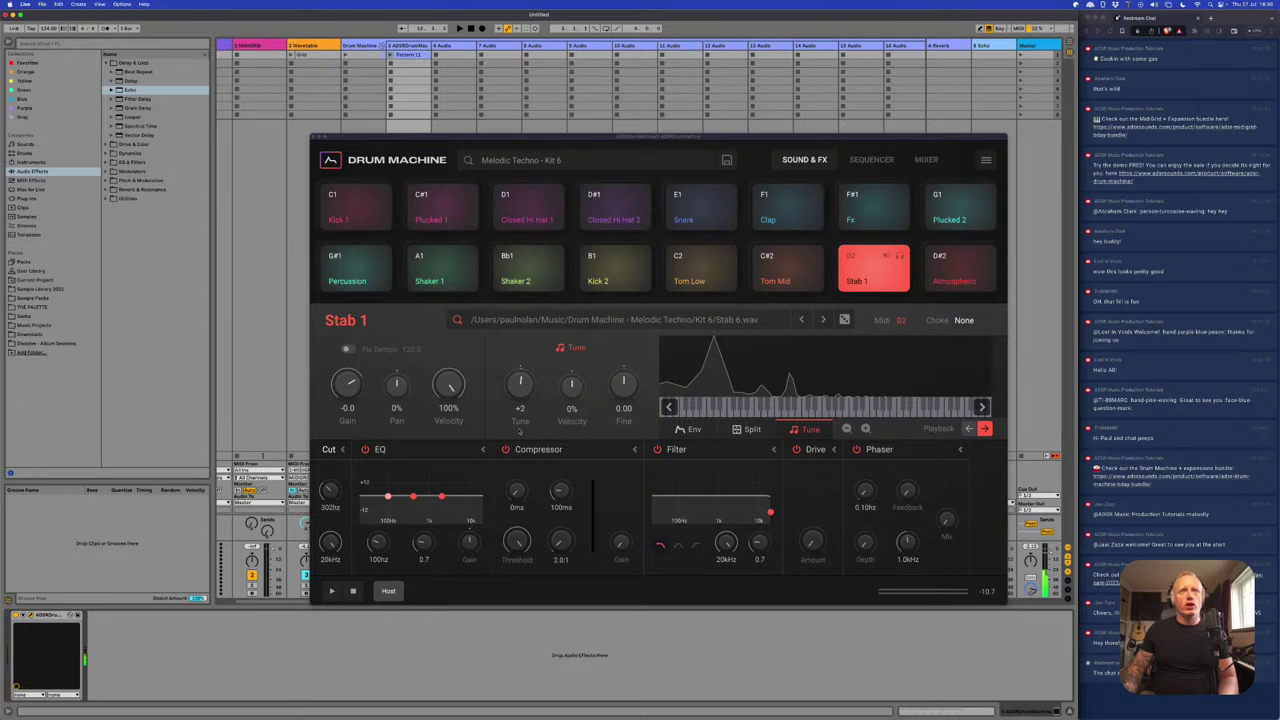
click(869, 161)
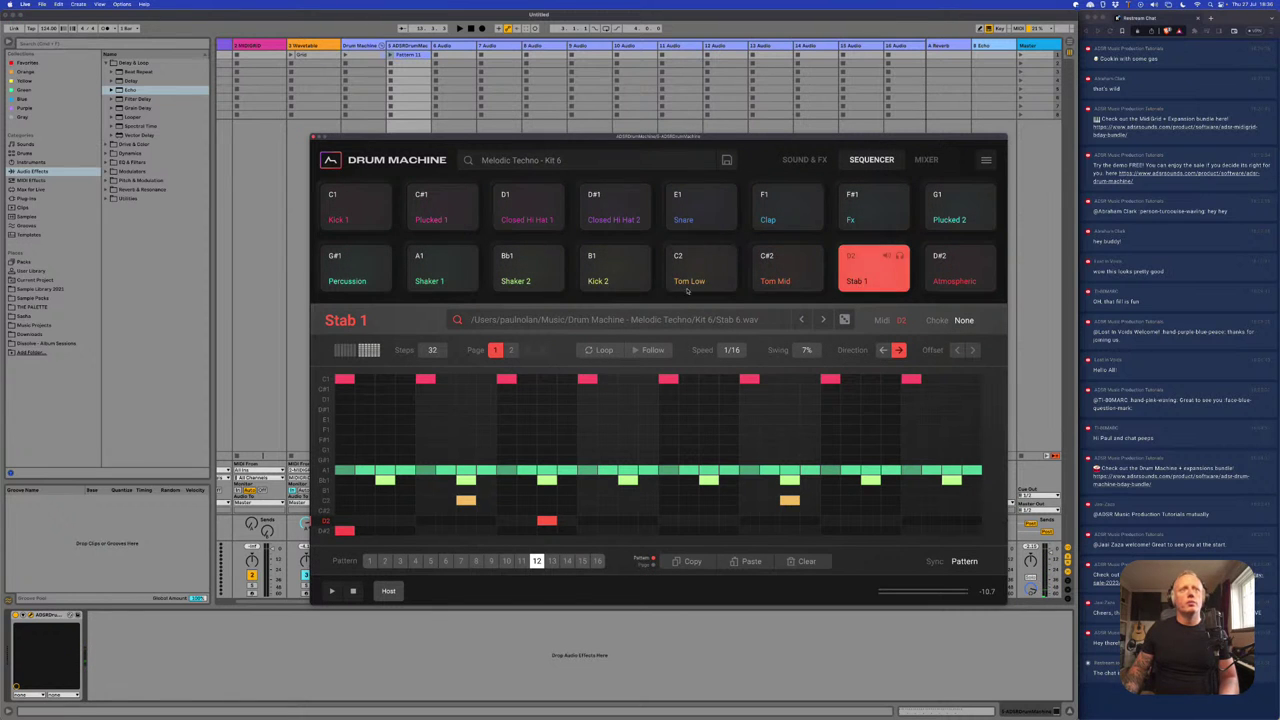
drag(537, 561, 425, 68)
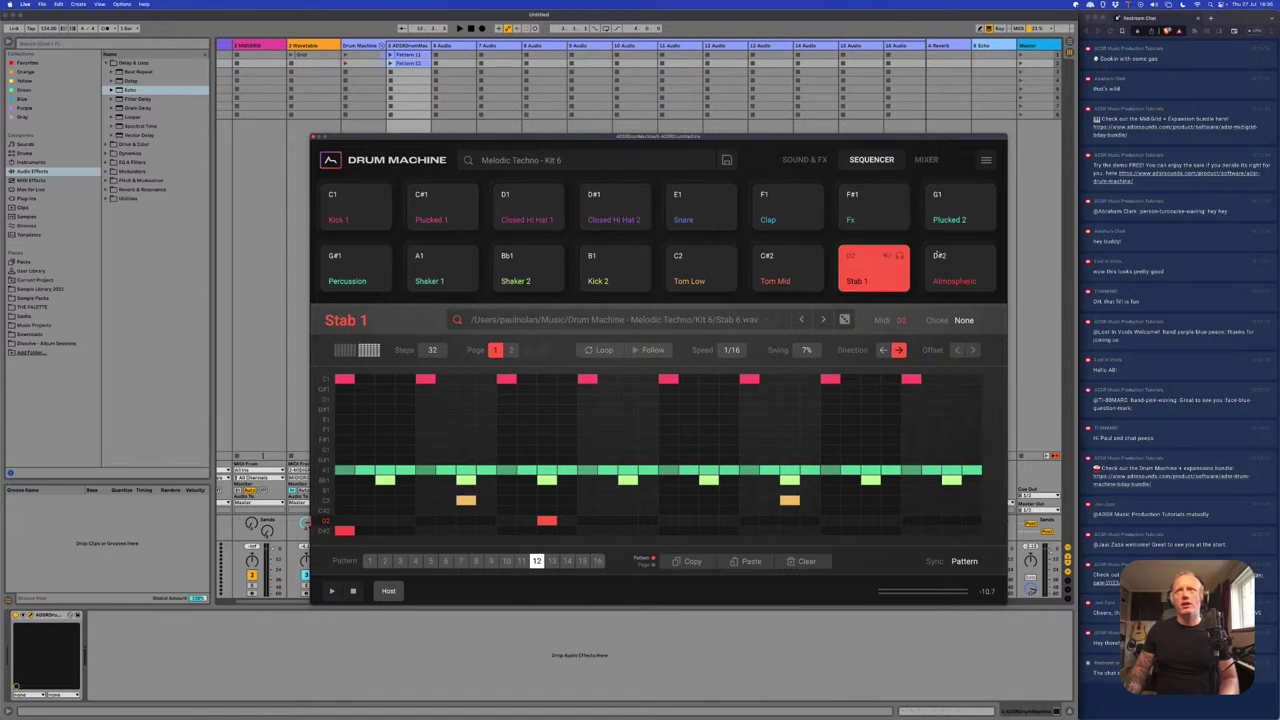
- Open the sample browser for the Plucked 2 pad and randomize its sample repeatedly within the Kit 6 folder
click(955, 212)
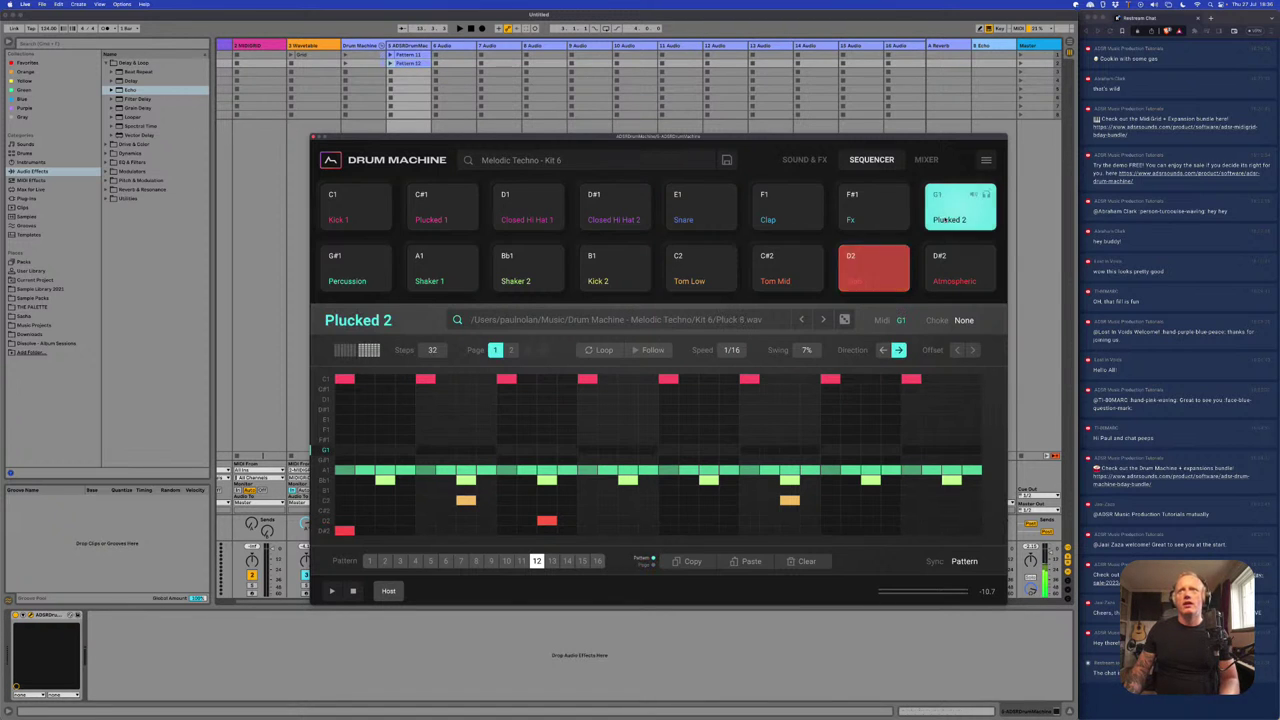
click(725, 320)
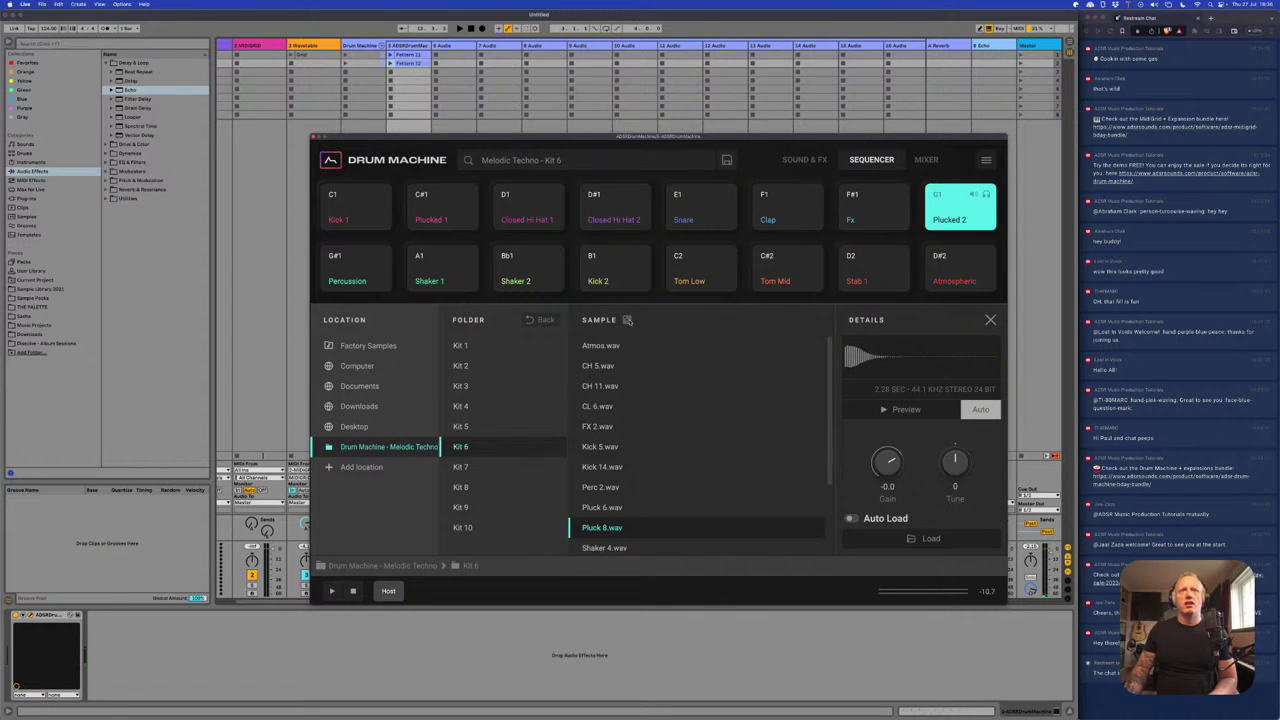
click(627, 320)
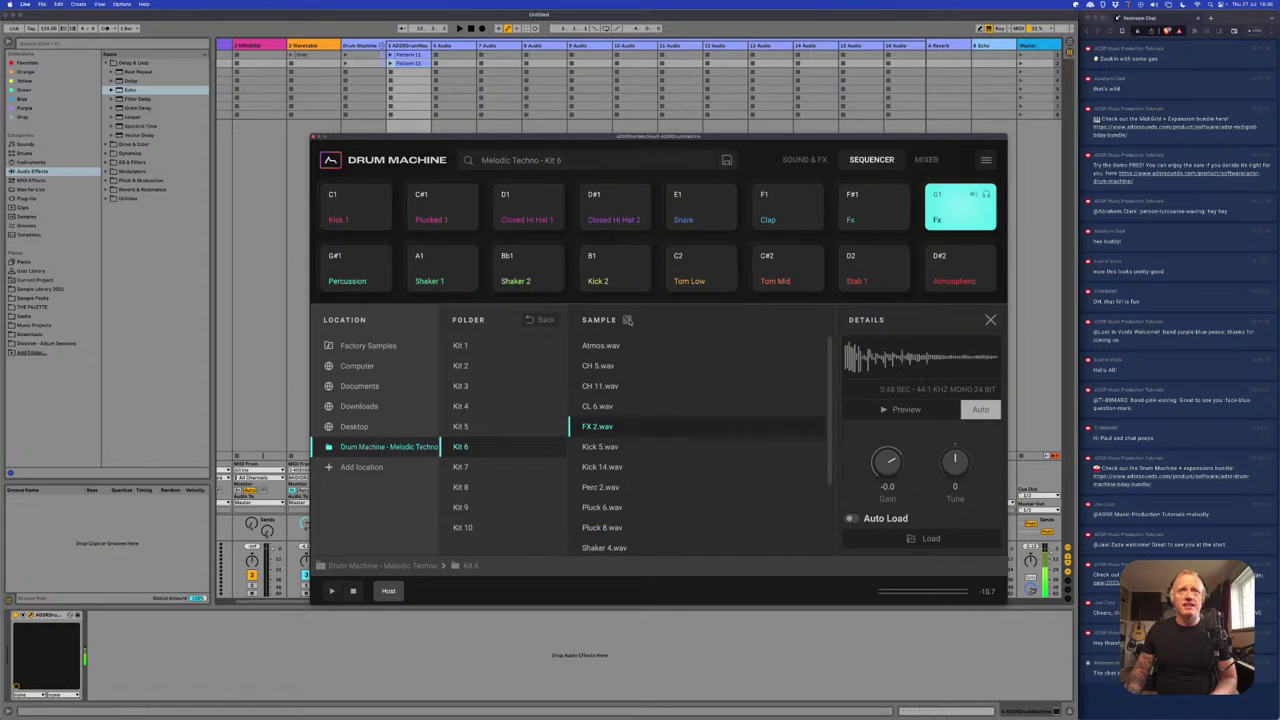
click(627, 320)
click(627, 320)
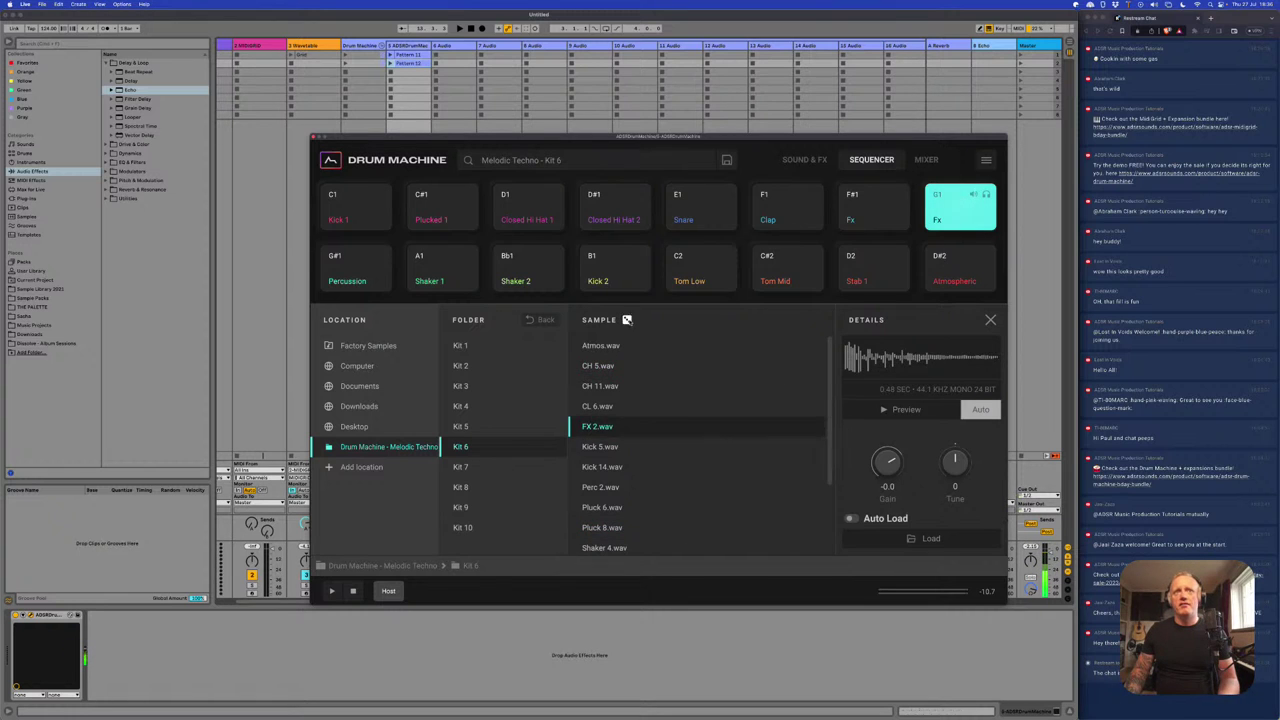
click(627, 320)
click(627, 320)
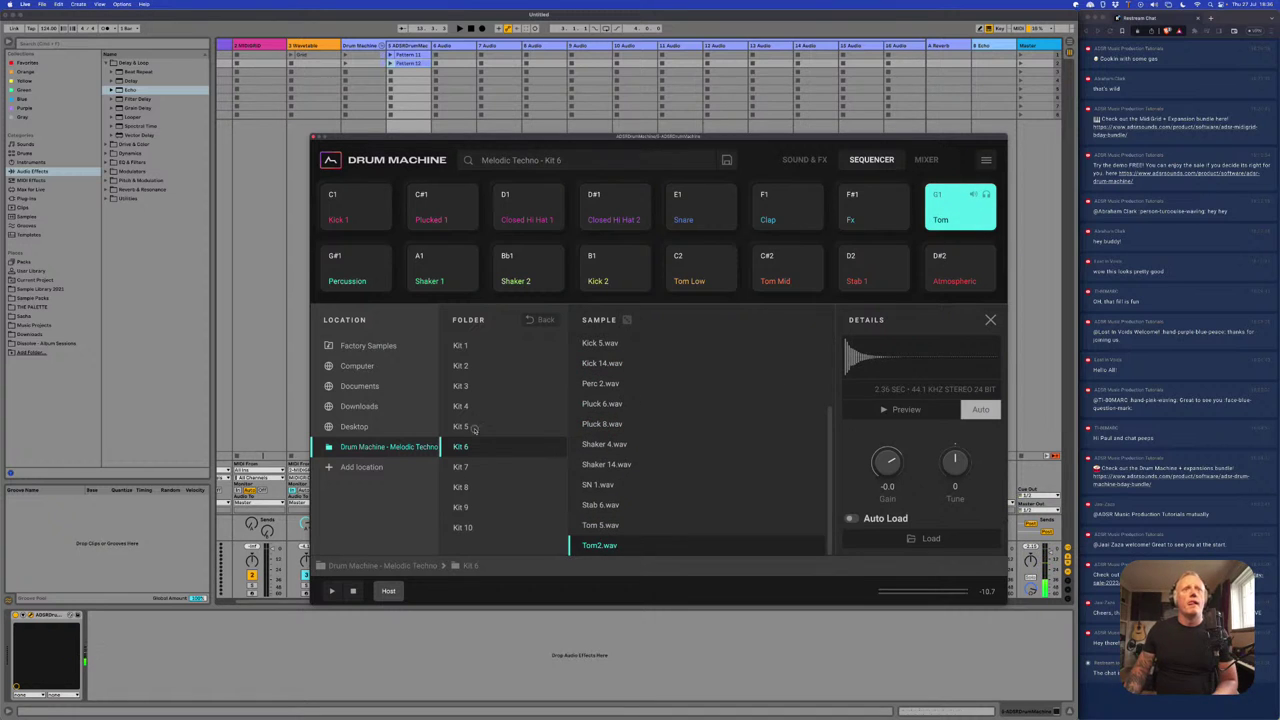
- Try several random samples from the Kit 5 folder on the G1 pad
click(627, 320)
click(627, 320)
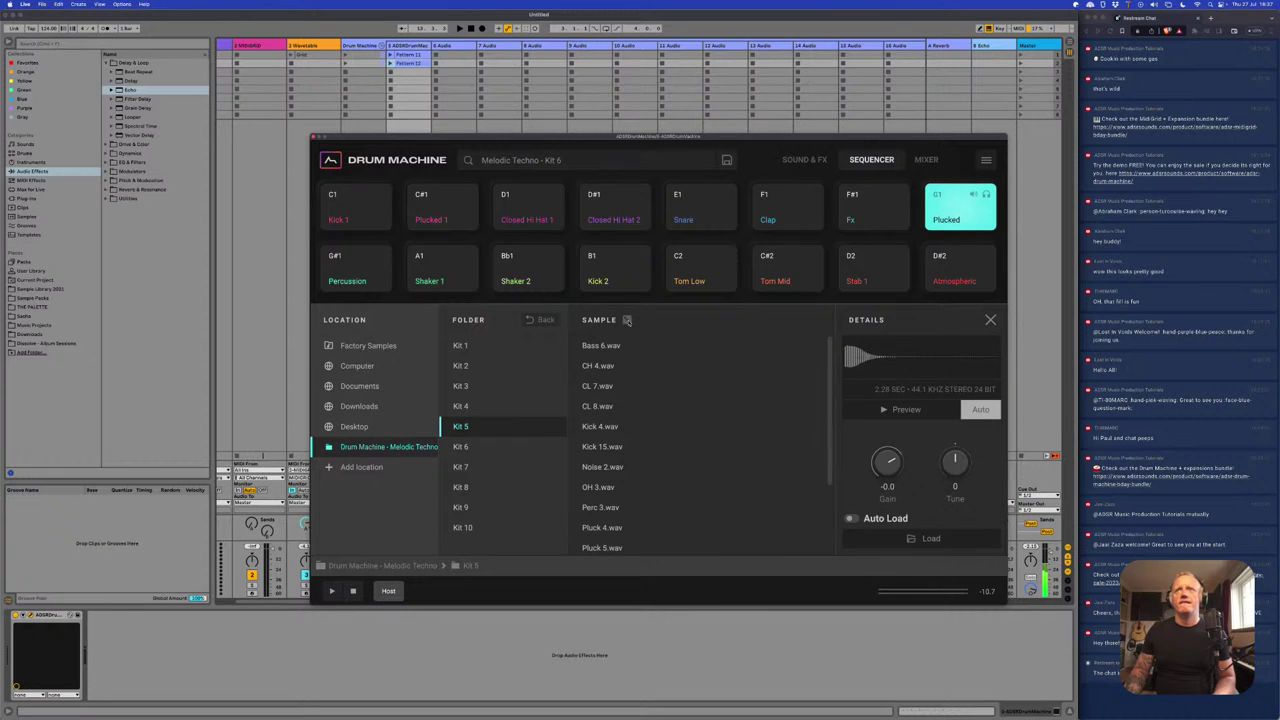
click(627, 320)
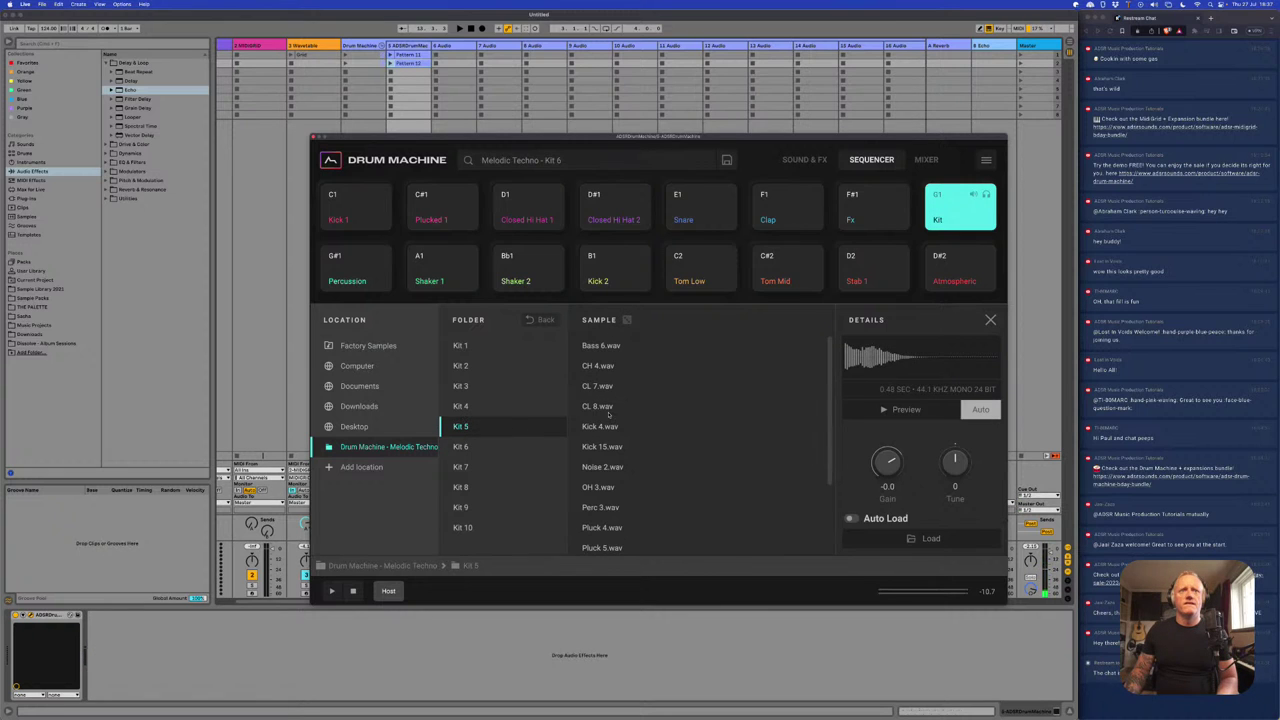
click(627, 320)
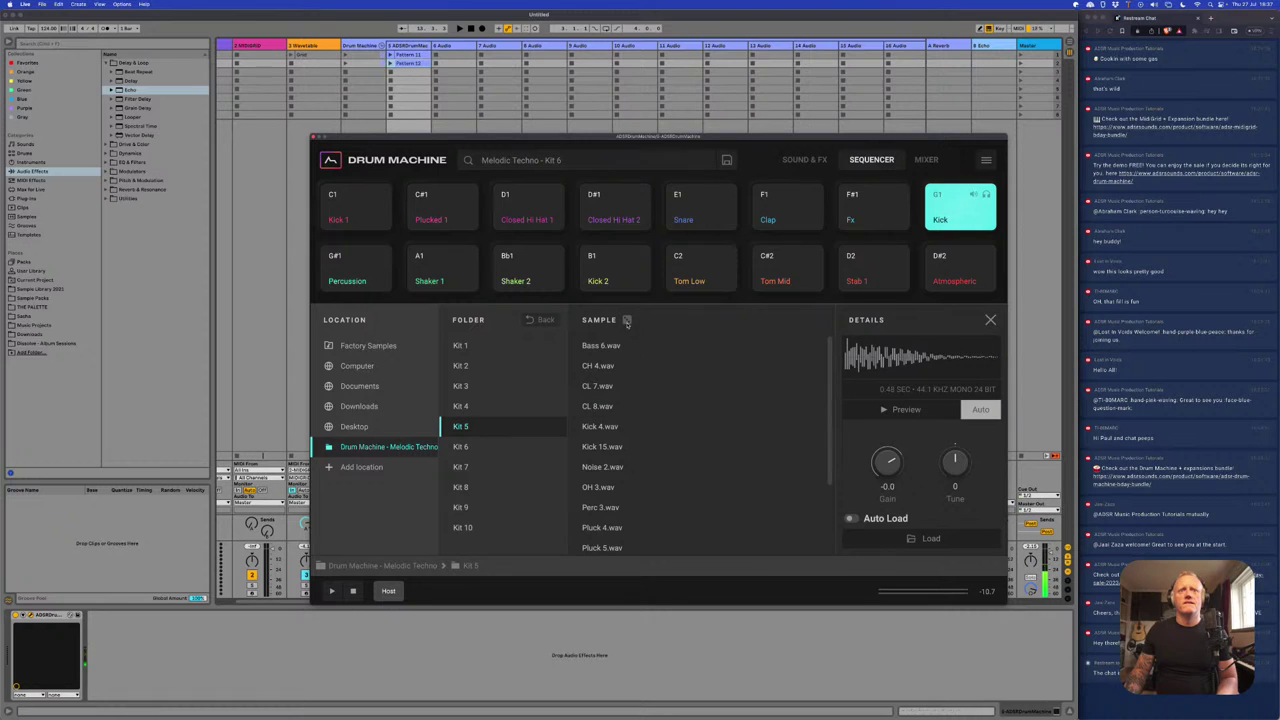
click(627, 320)
click(627, 320)
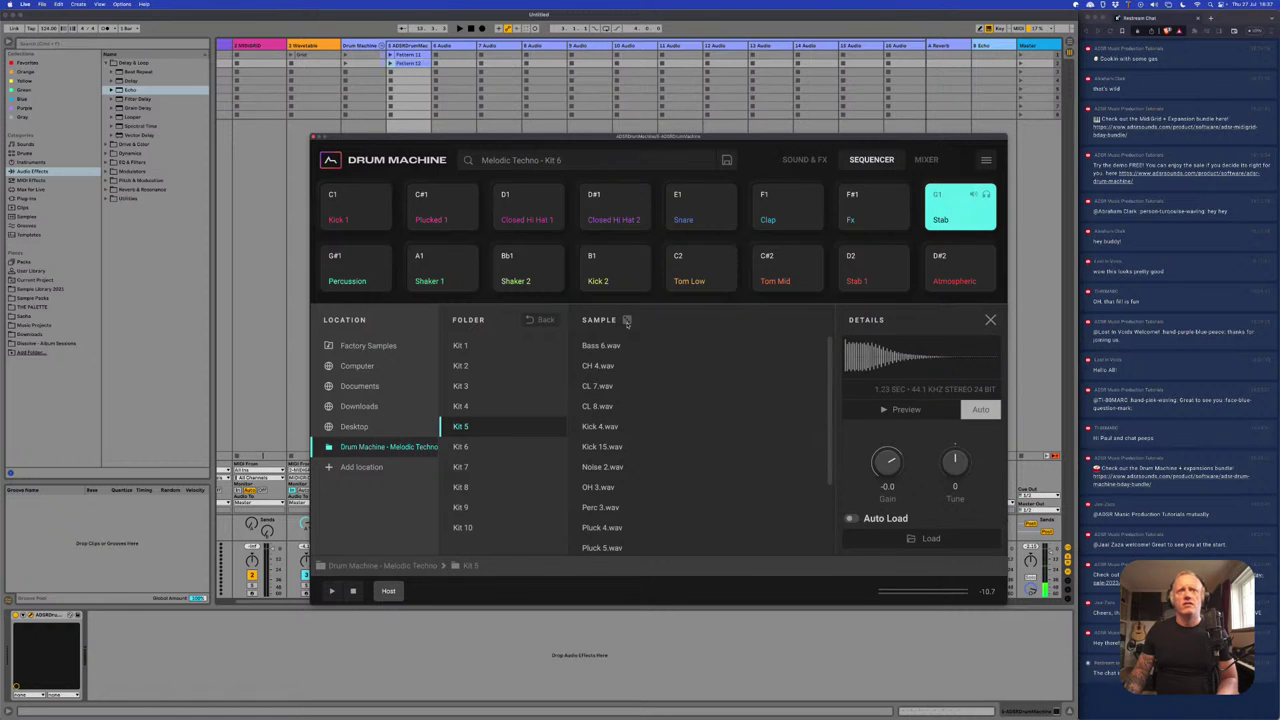
click(627, 320)
click(627, 320)
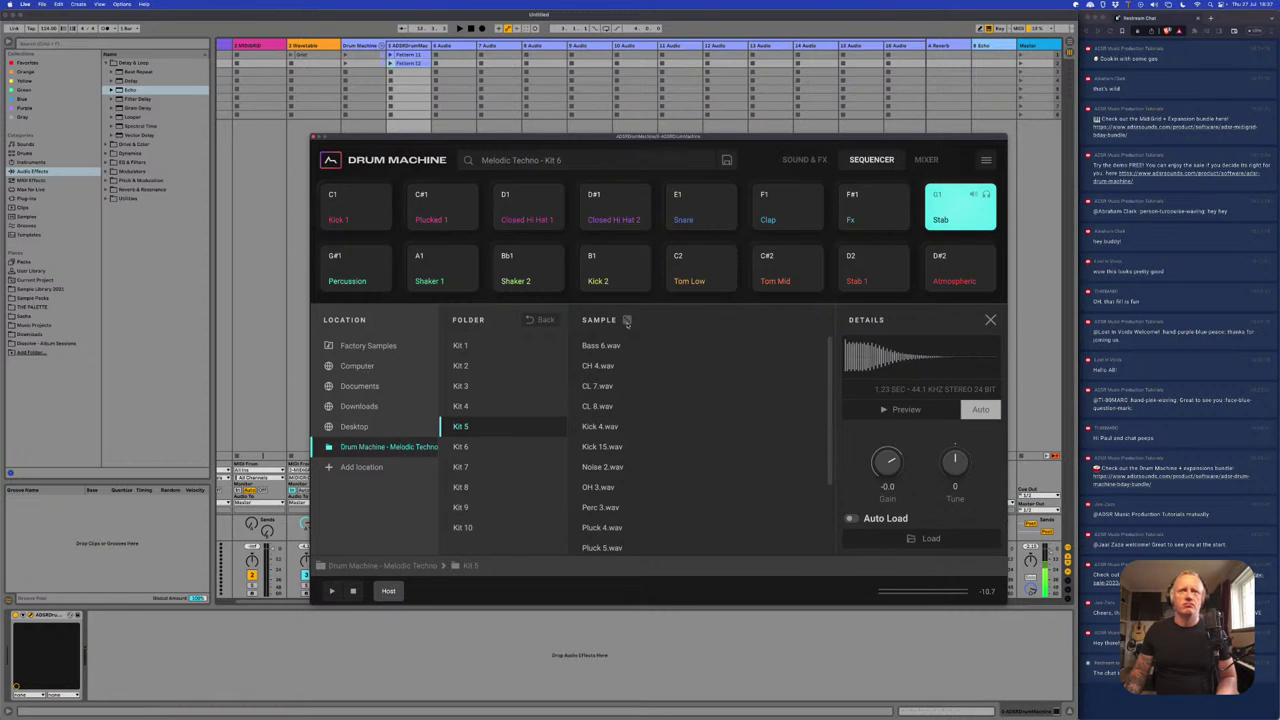
click(627, 320)
- Load a random Kit 9 sample on the G1 pad, and preview Stab 1.wav and Stab 7.wav from that folder
click(627, 320)
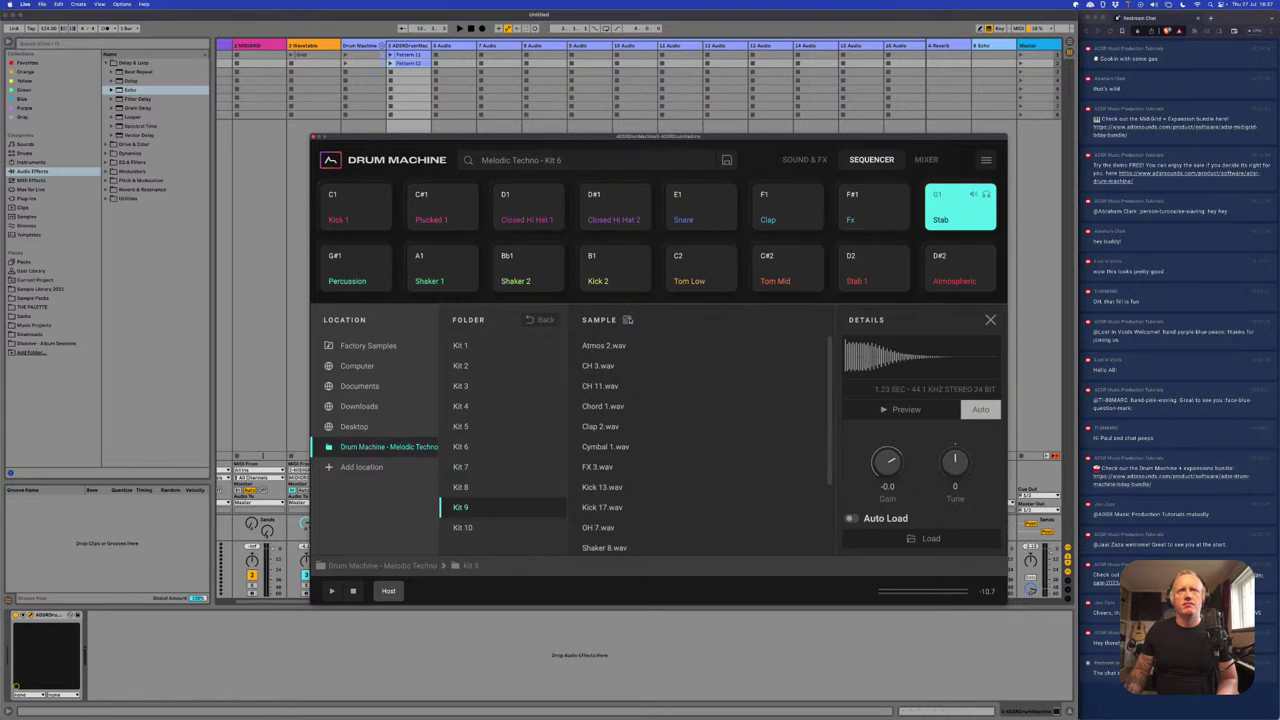
click(627, 320)
scroll(621, 517, down, 3)
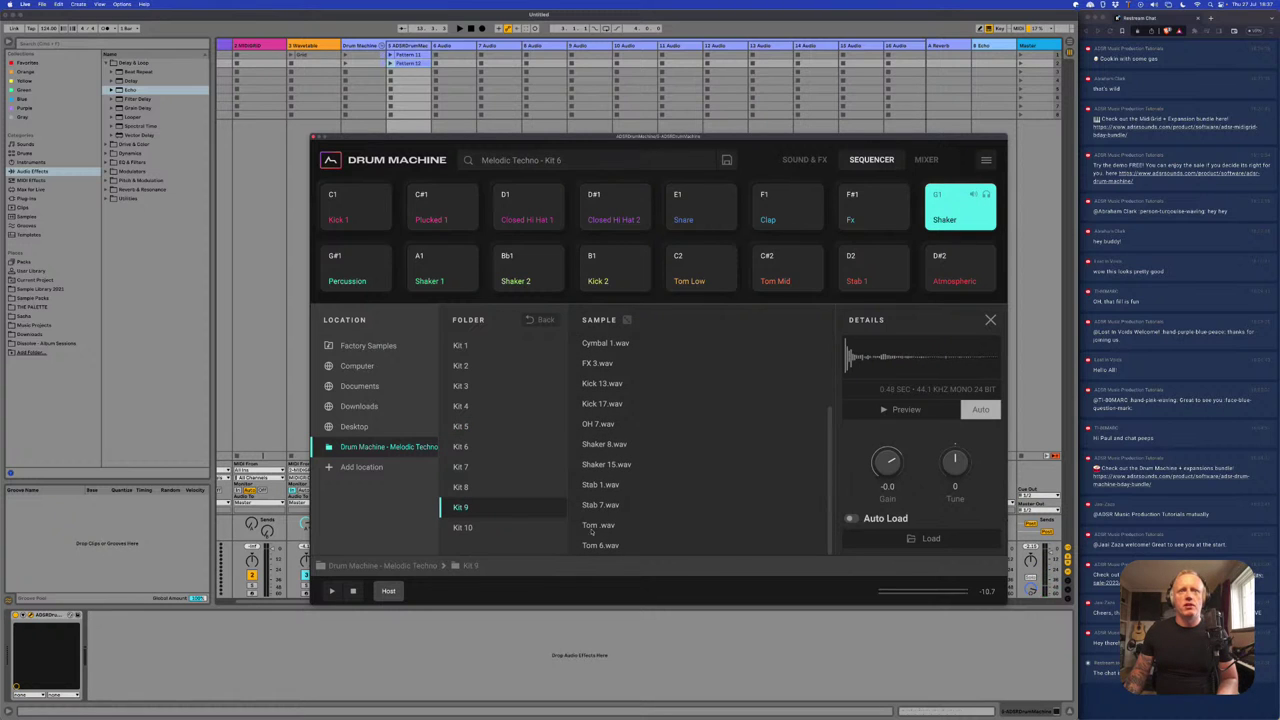
click(603, 485)
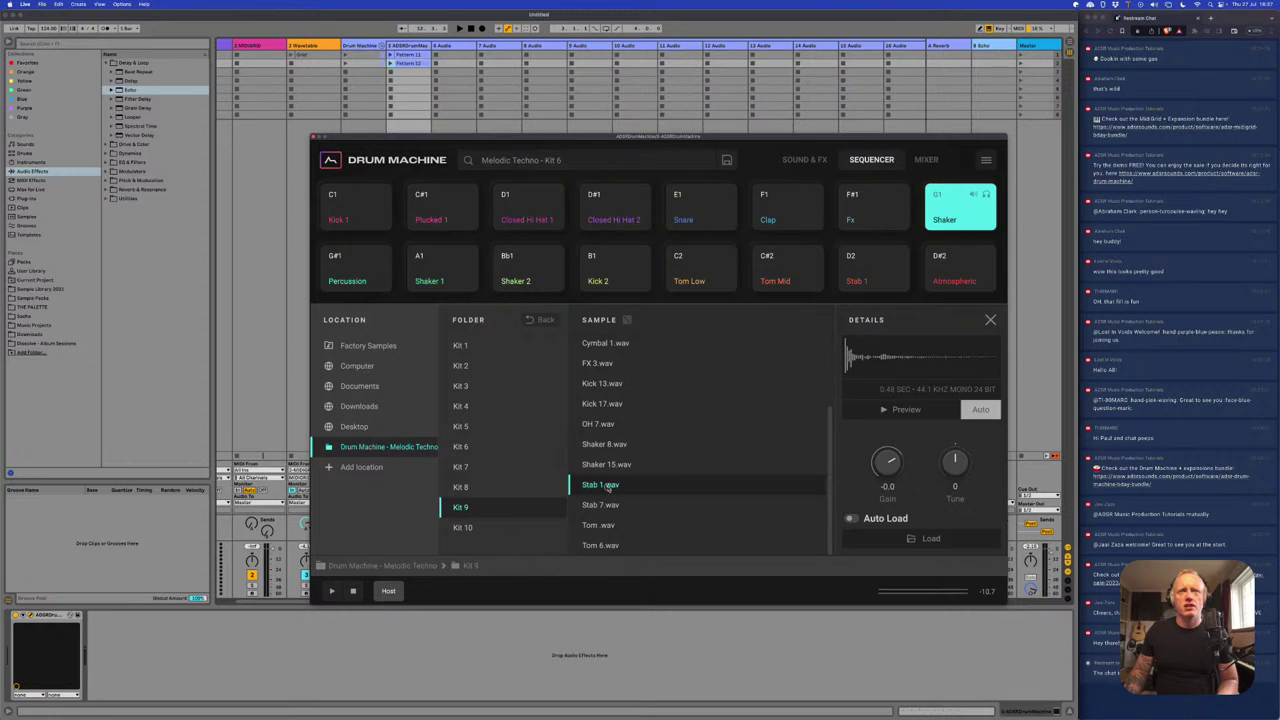
click(603, 506)
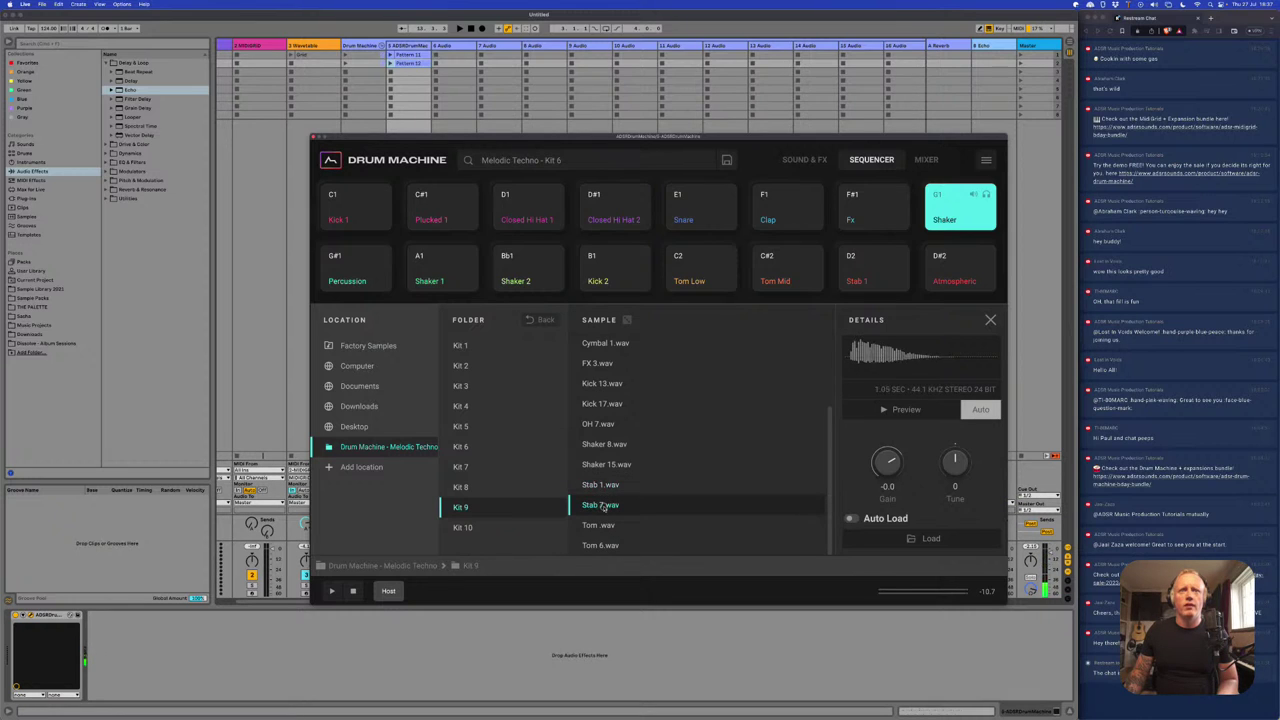
- Preview Stab 3.wav, Stab 4.wav and Stab 2.wav in the Kit 10 folder
click(462, 527)
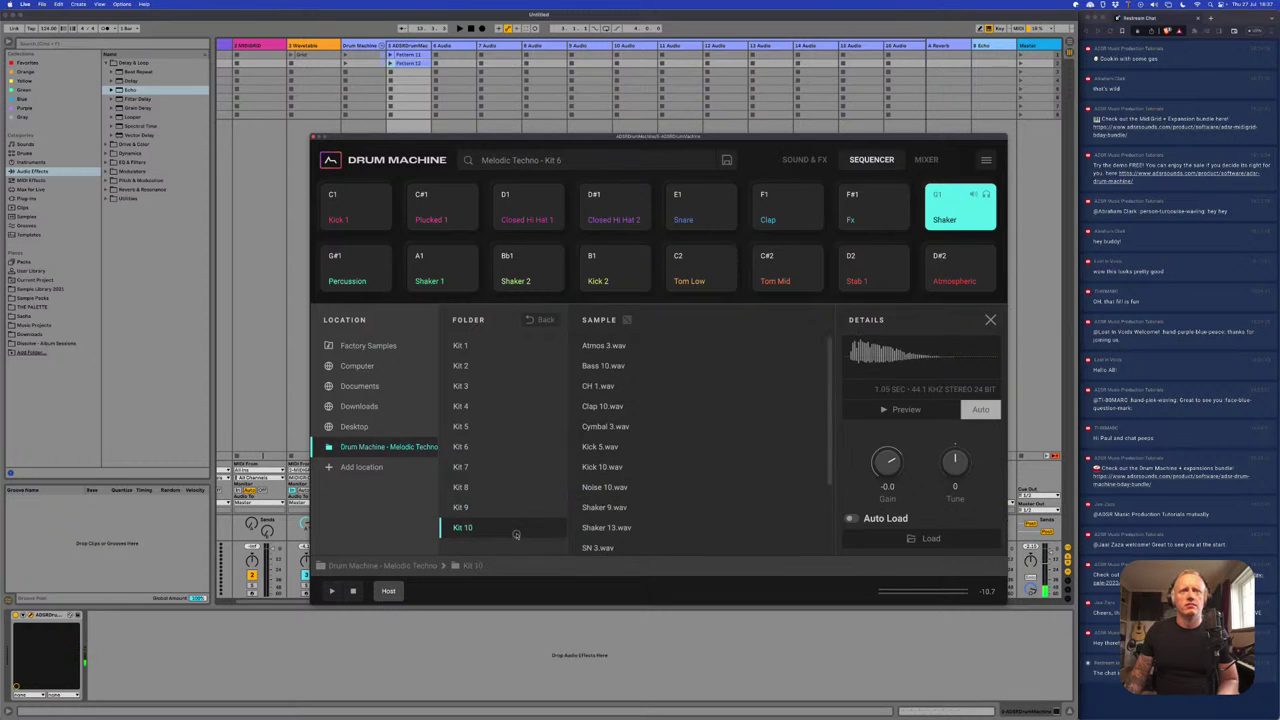
scroll(610, 508, down, 3)
click(600, 484)
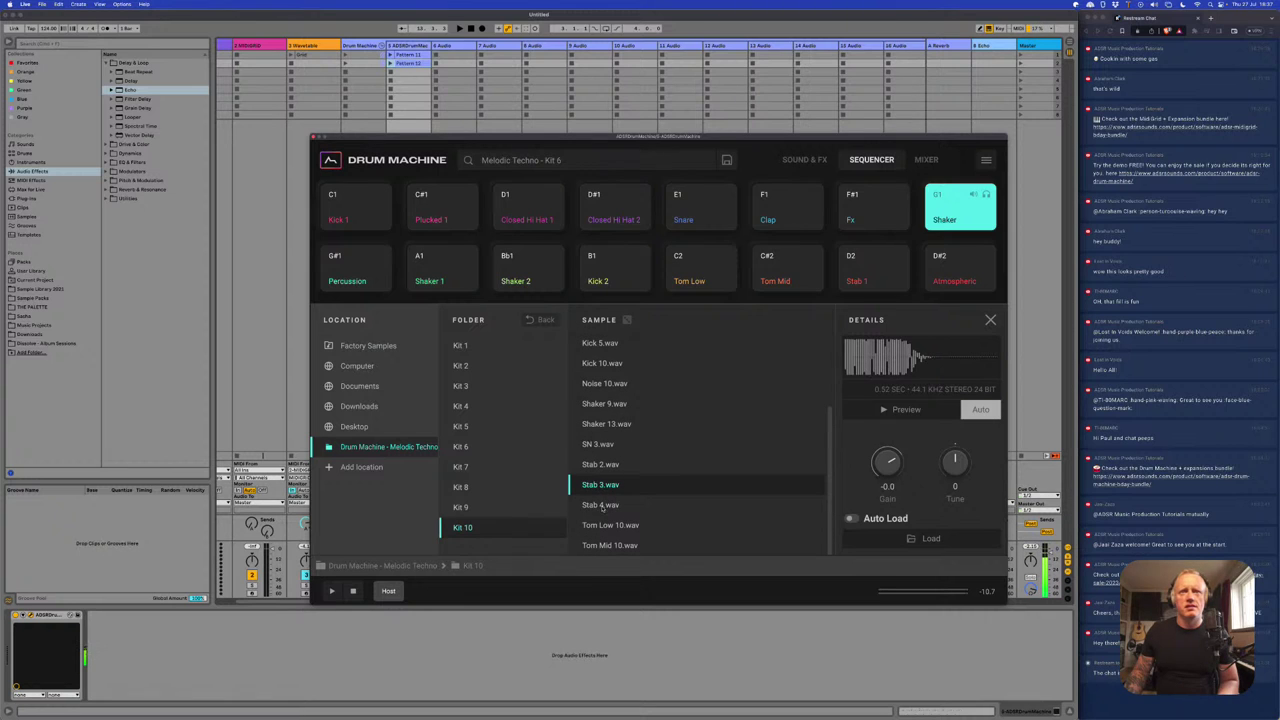
click(605, 505)
click(601, 465)
scroll(601, 465, up, 3)
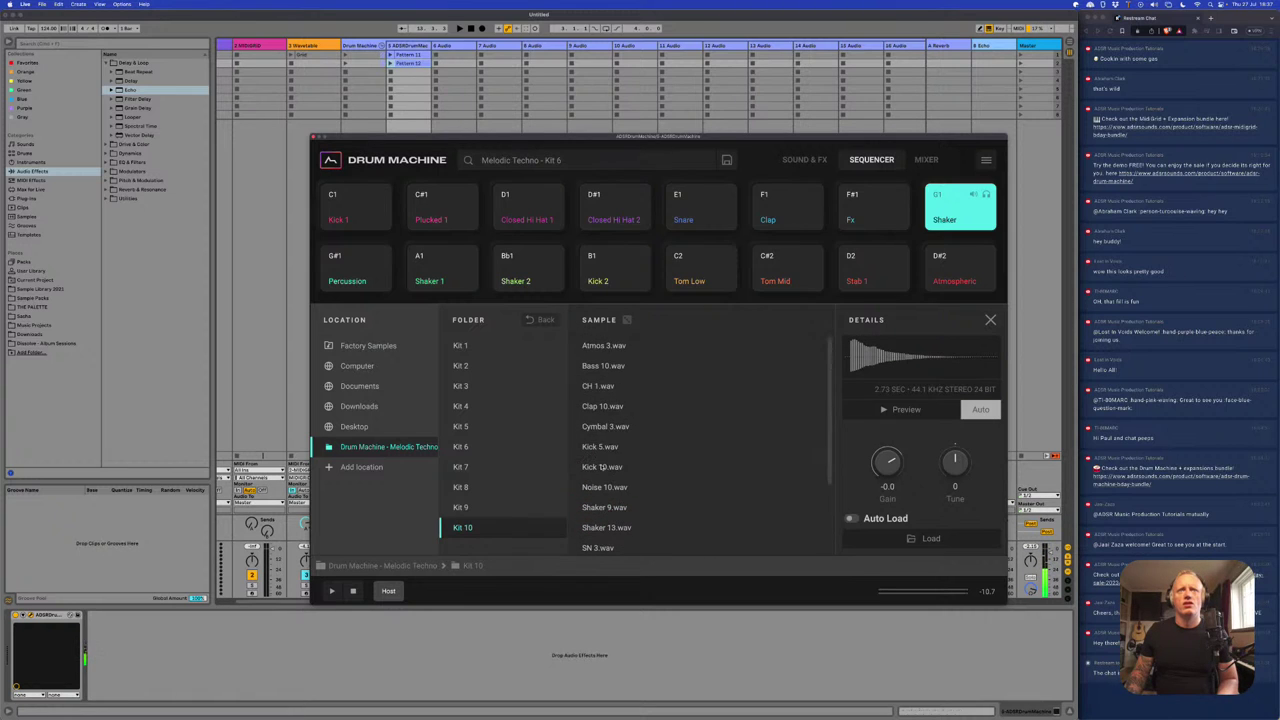
- Preview Bass 10.wav and Atmos 3.wav in the Kit 10 folder for the G1 pad
click(603, 366)
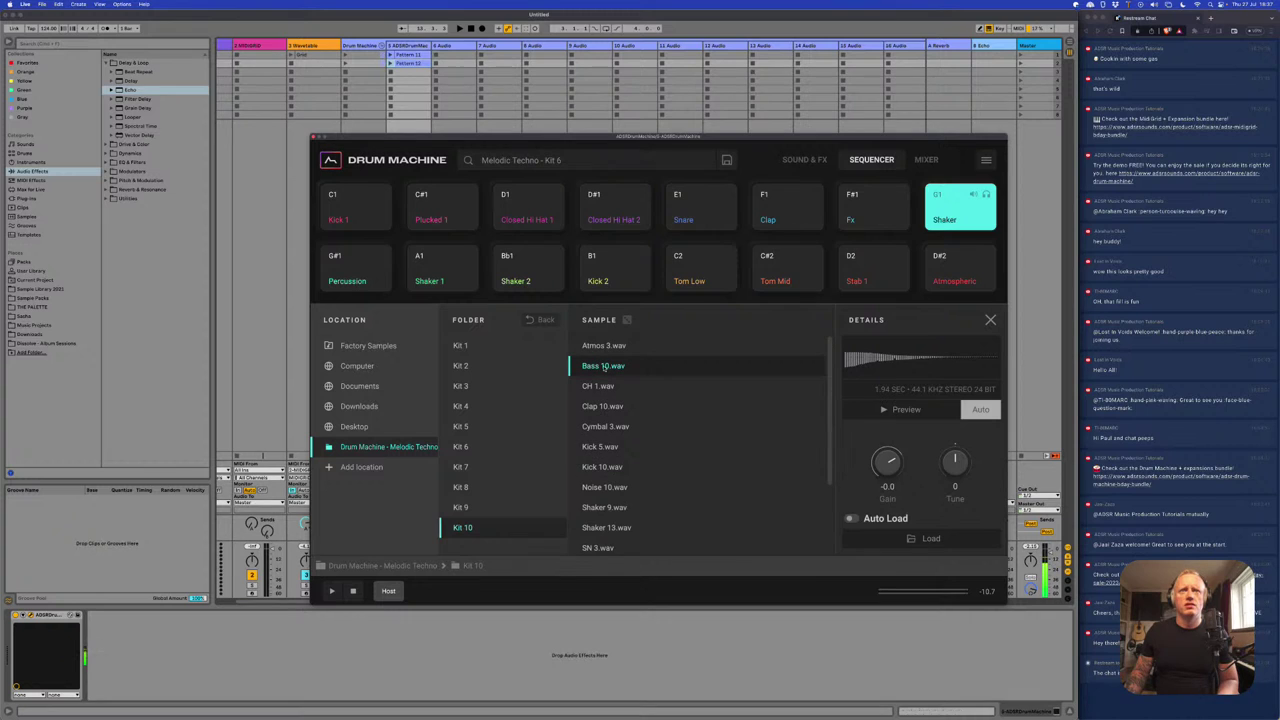
click(605, 347)
click(603, 366)
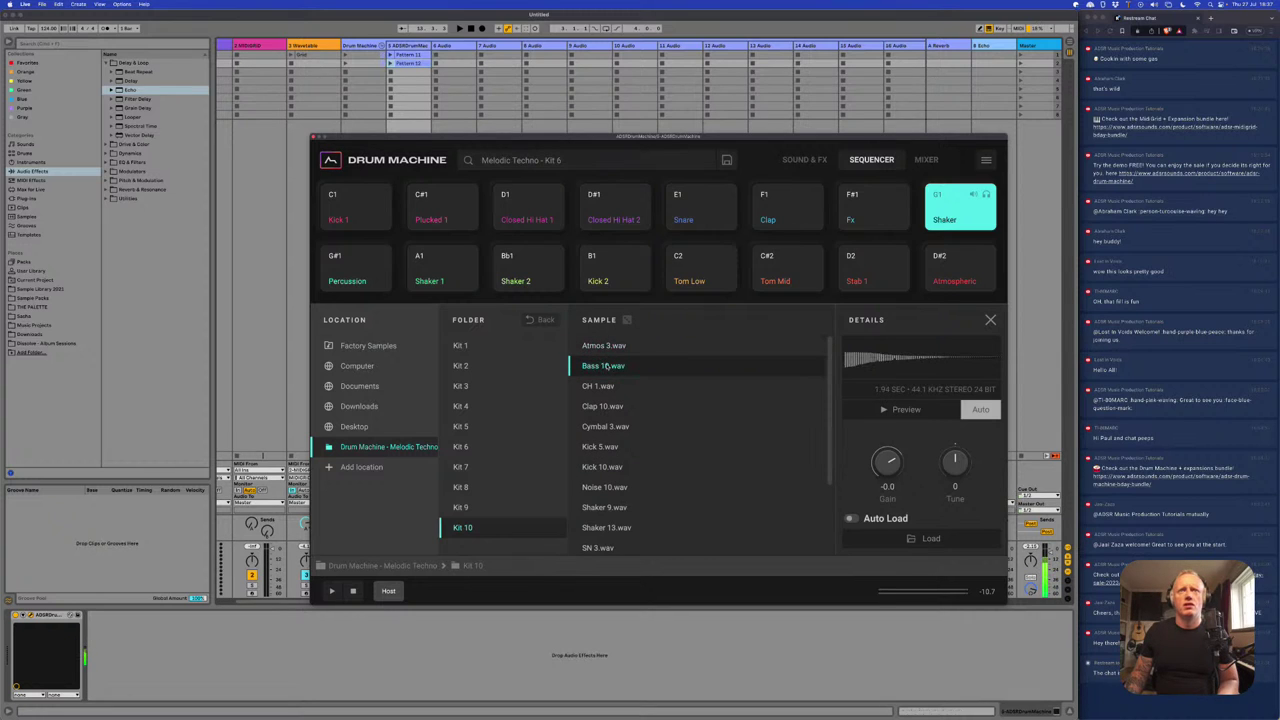
- Preview Bass 001.wav, Stab 002.wav and Stab 001.wav in the Kit 1 folder for the G1 pad
click(556, 347)
click(598, 366)
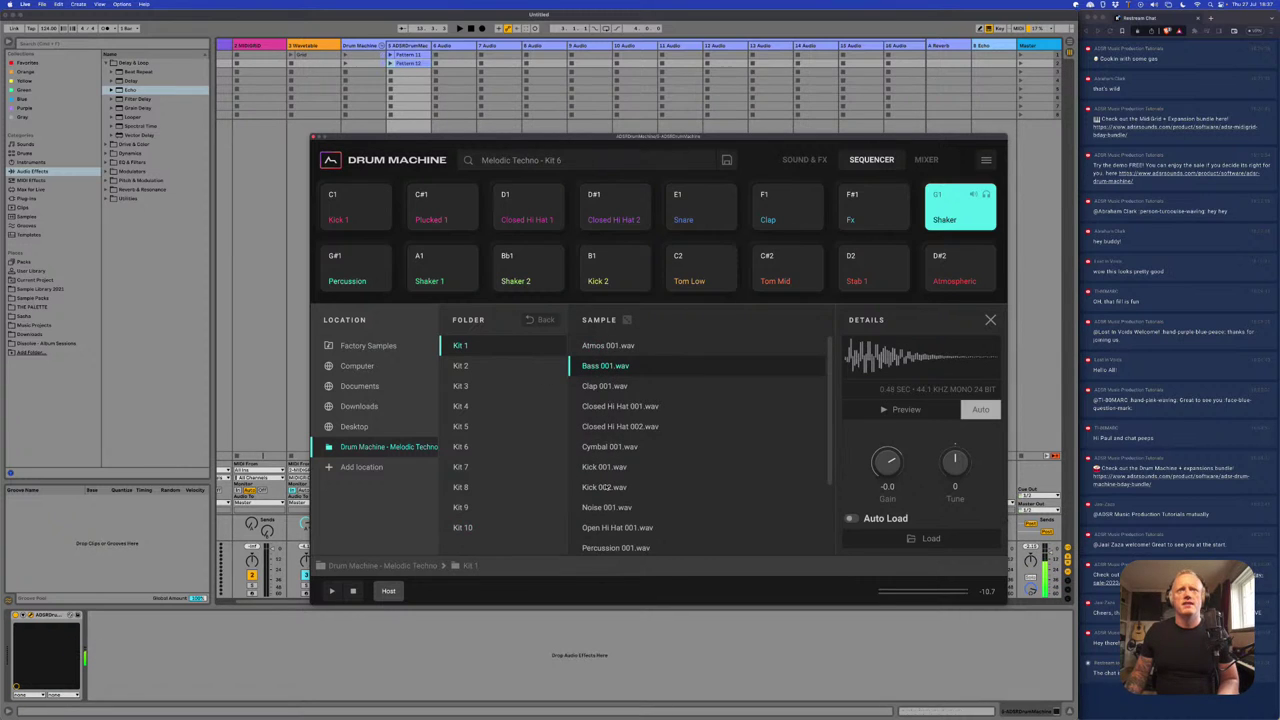
scroll(600, 440, down, 3)
click(605, 510)
click(626, 550)
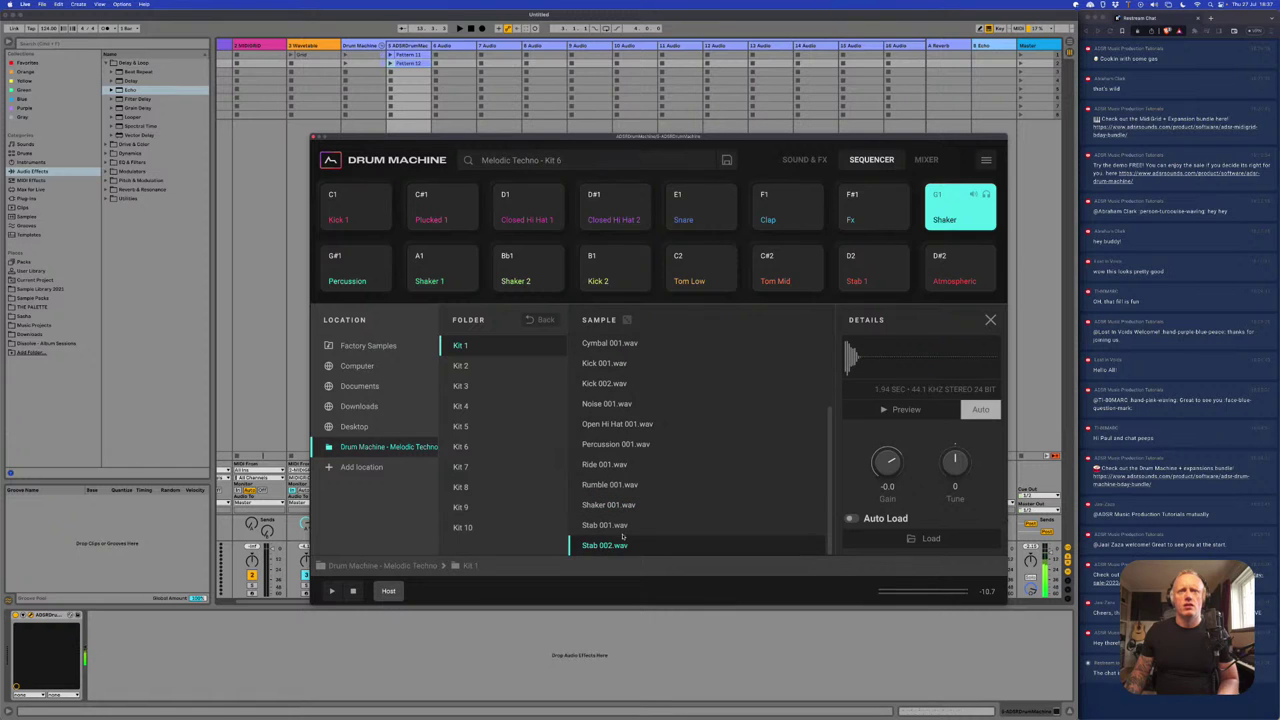
key(Up)
key(Down)
click(617, 533)
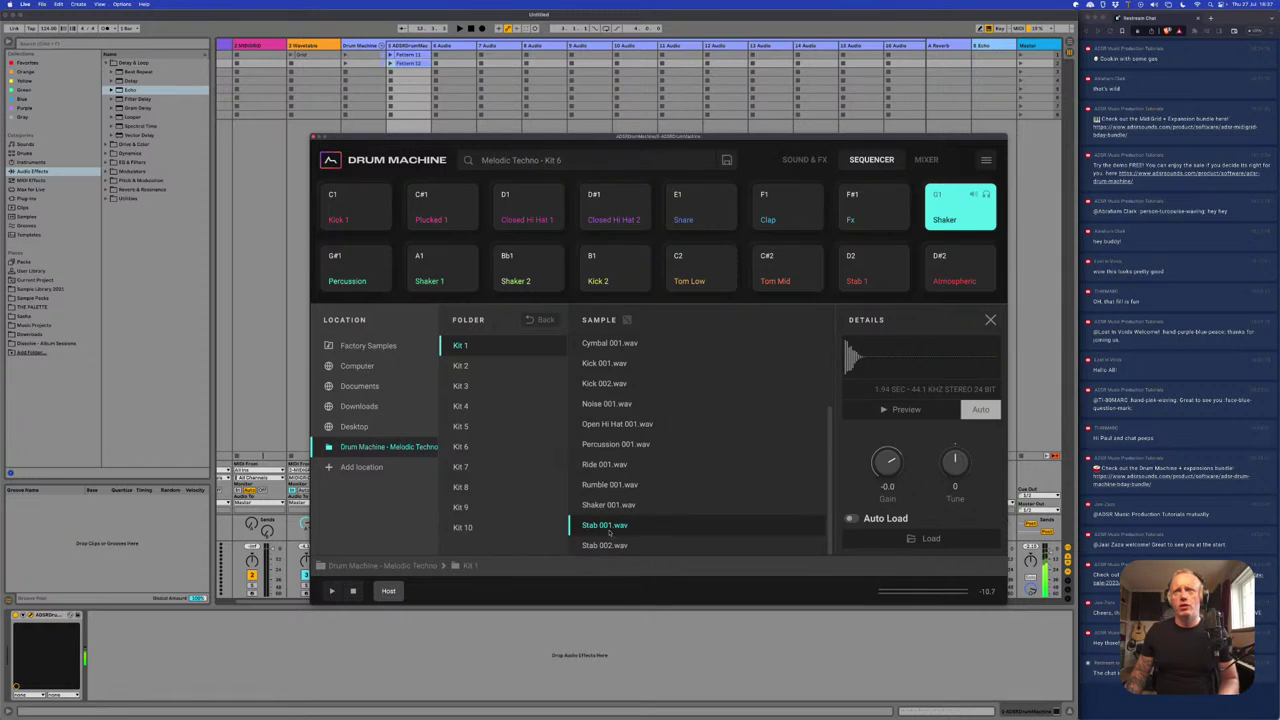
- Load Stab 001.wav from Kit 1 on the G1 pad and audition it
double_click(620, 528)
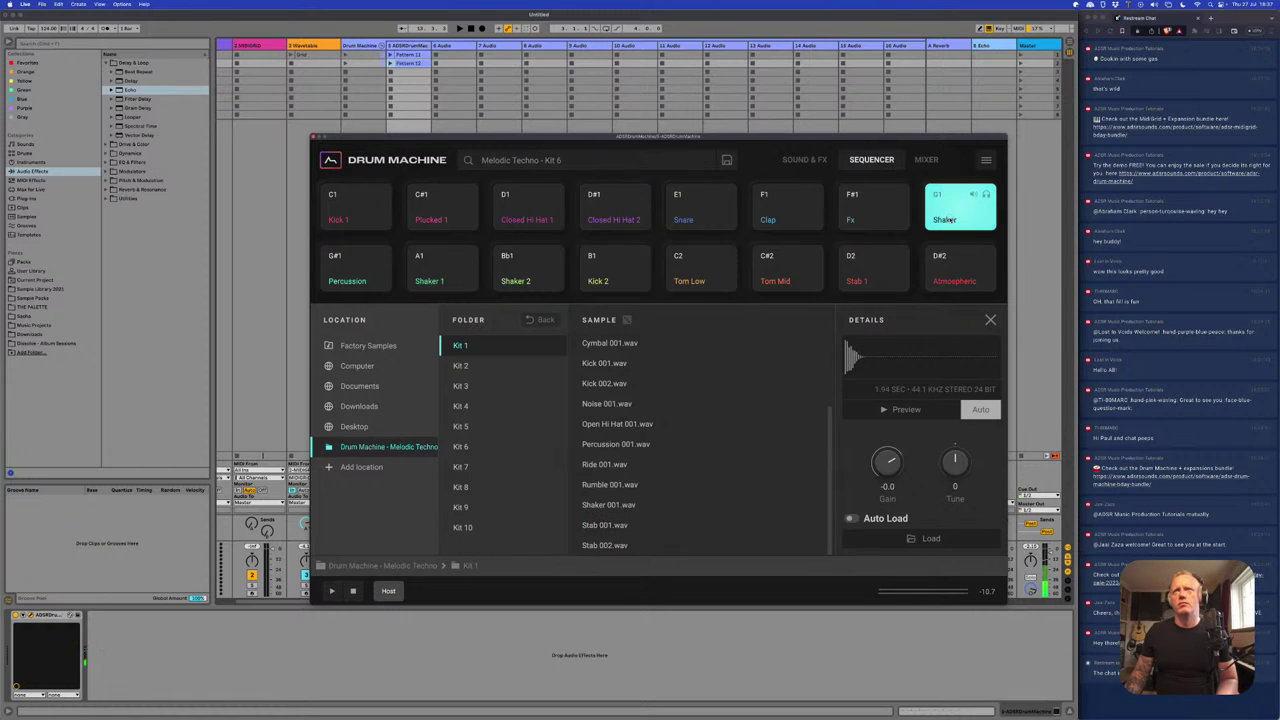
click(626, 526)
click(905, 539)
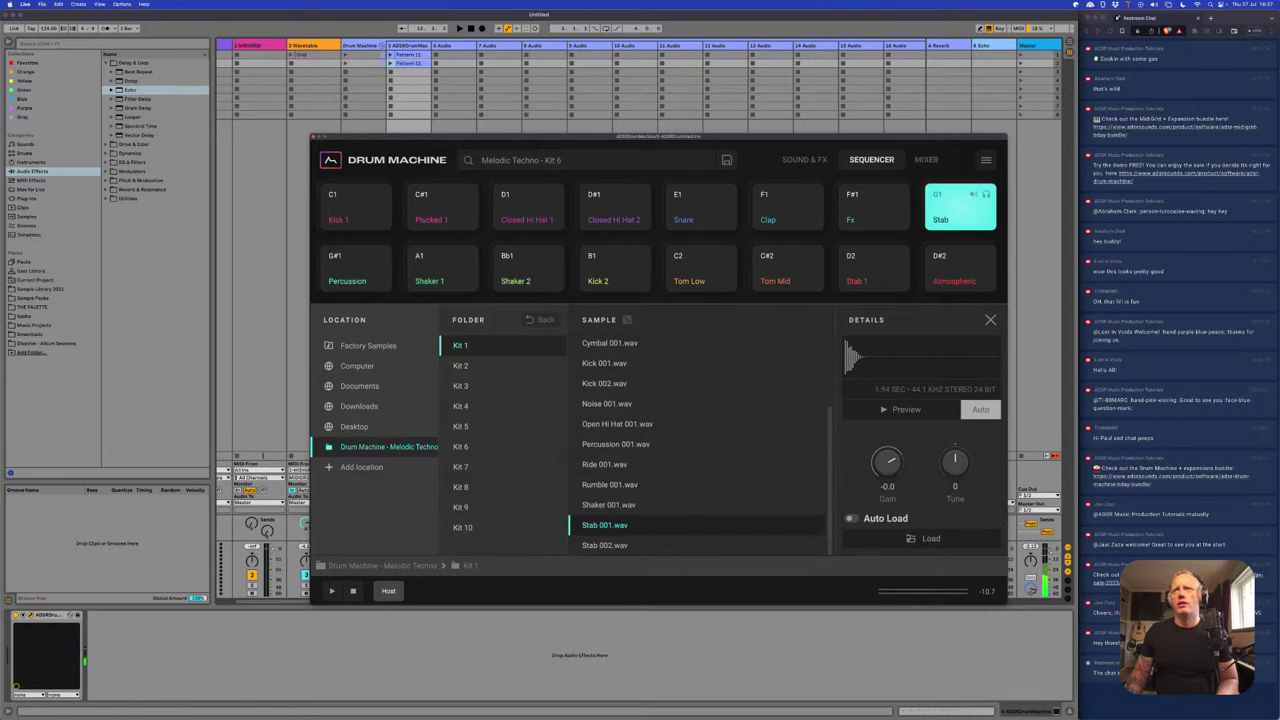
click(945, 221)
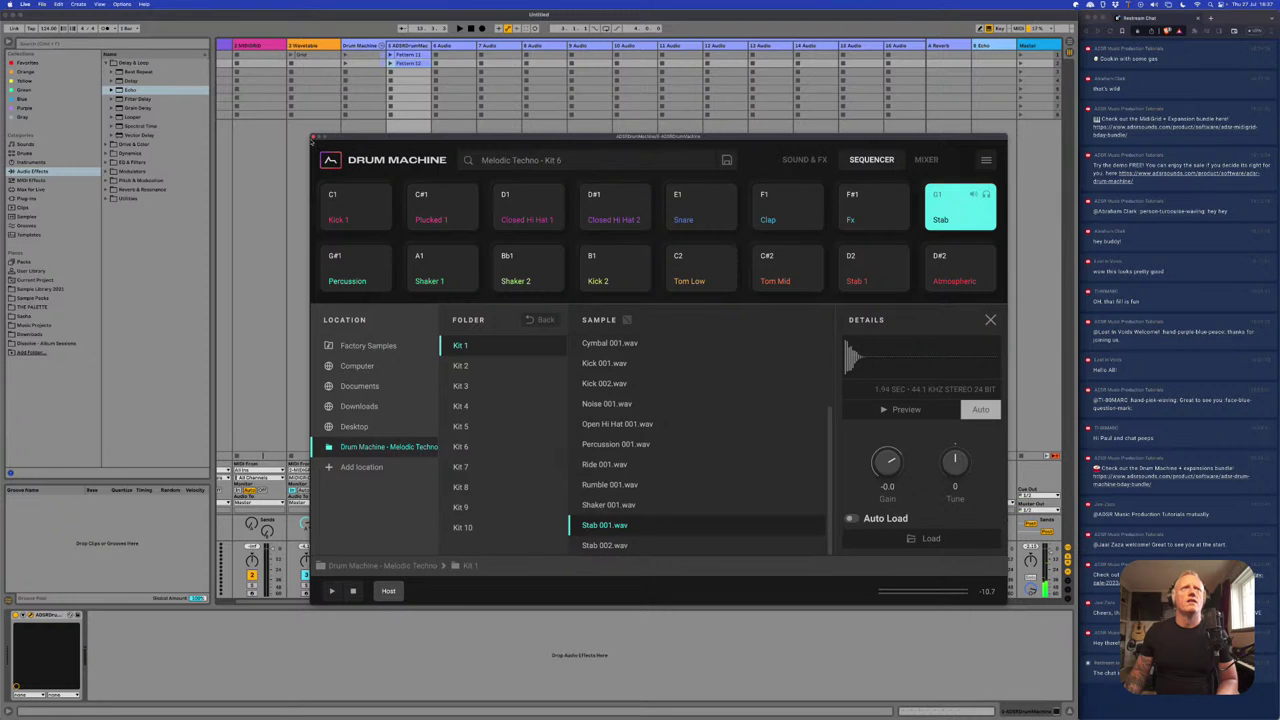
- Reopen the Drum Machine window and load Clap 001.wav from Kit 1 on the F1 Clap pad
click(314, 137)
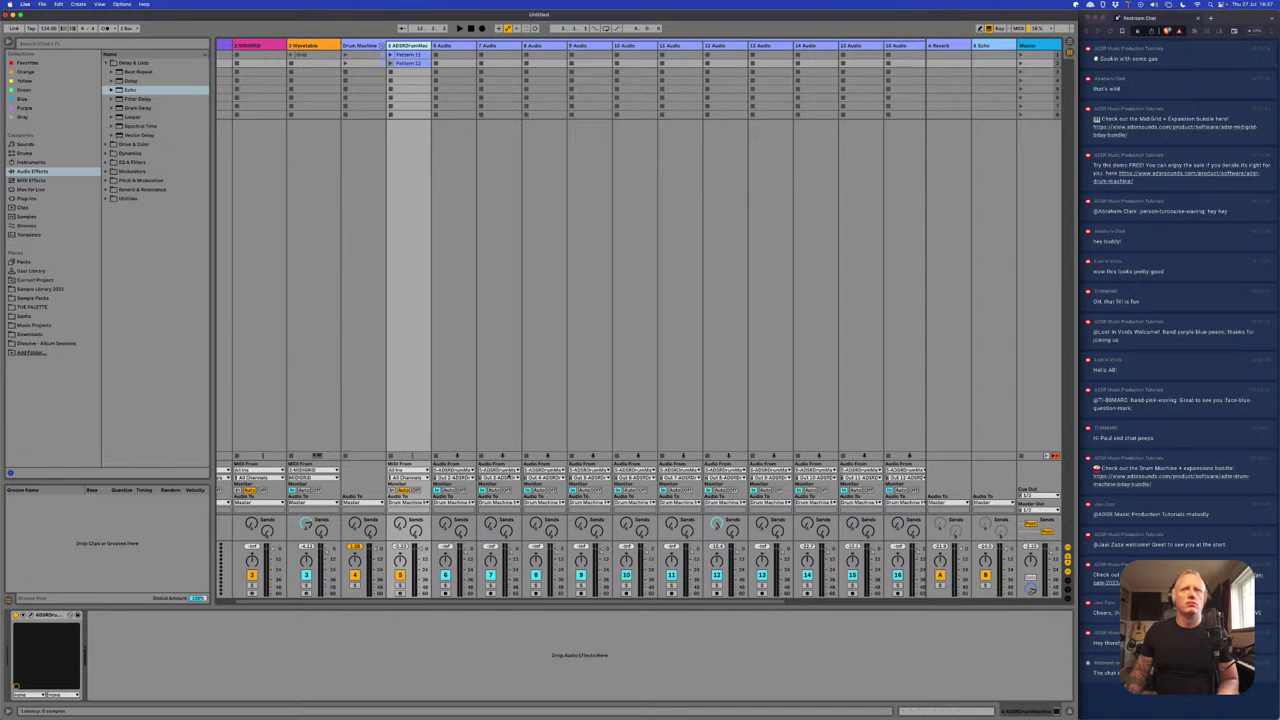
click(70, 614)
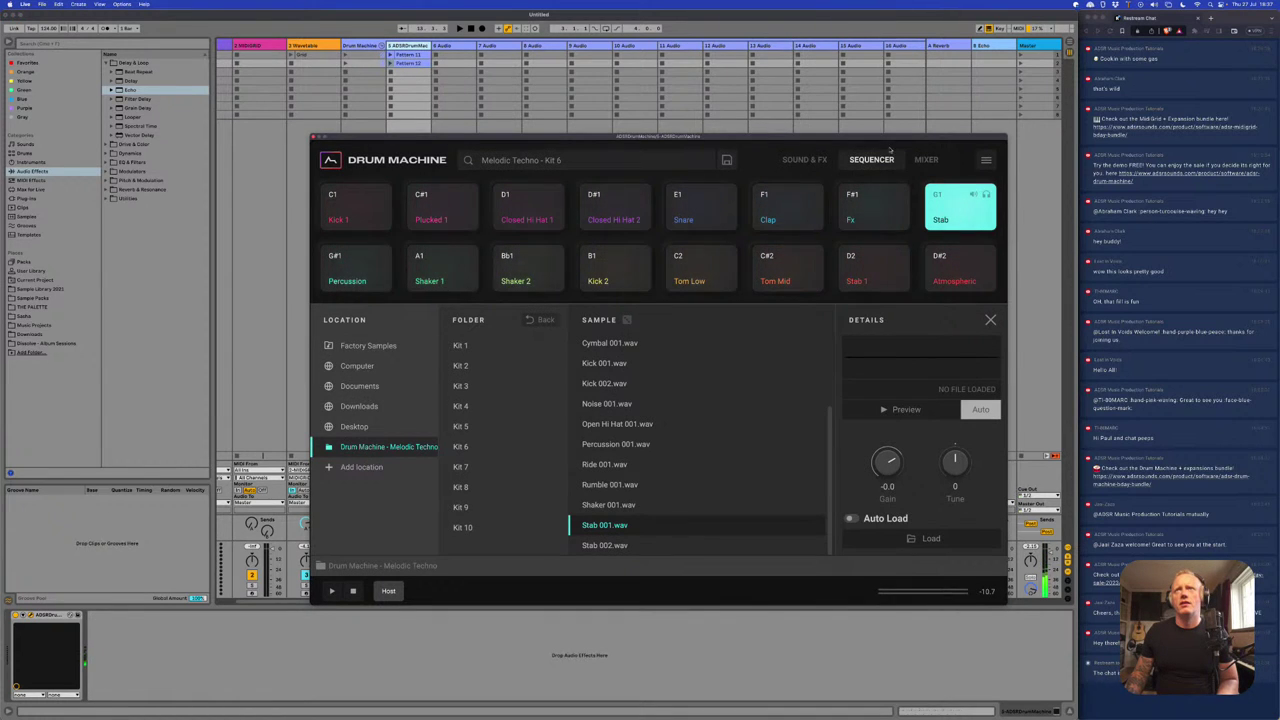
drag(886, 137, 842, 116)
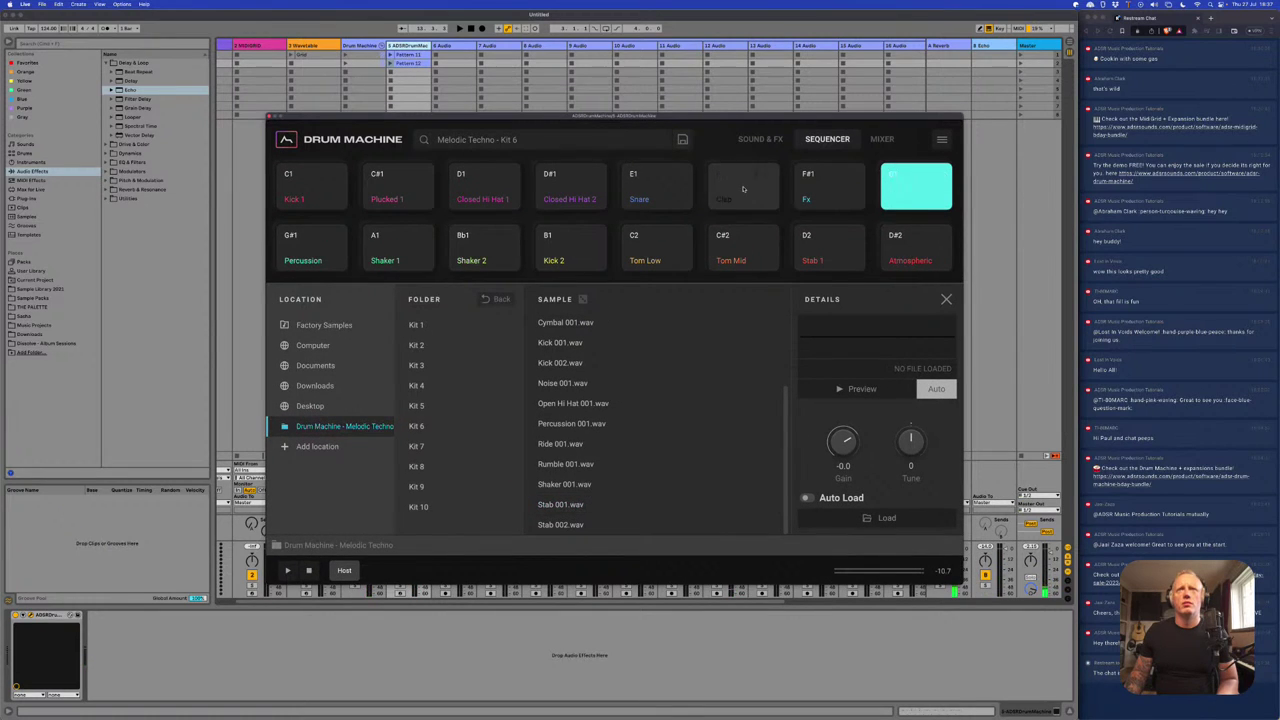
click(750, 198)
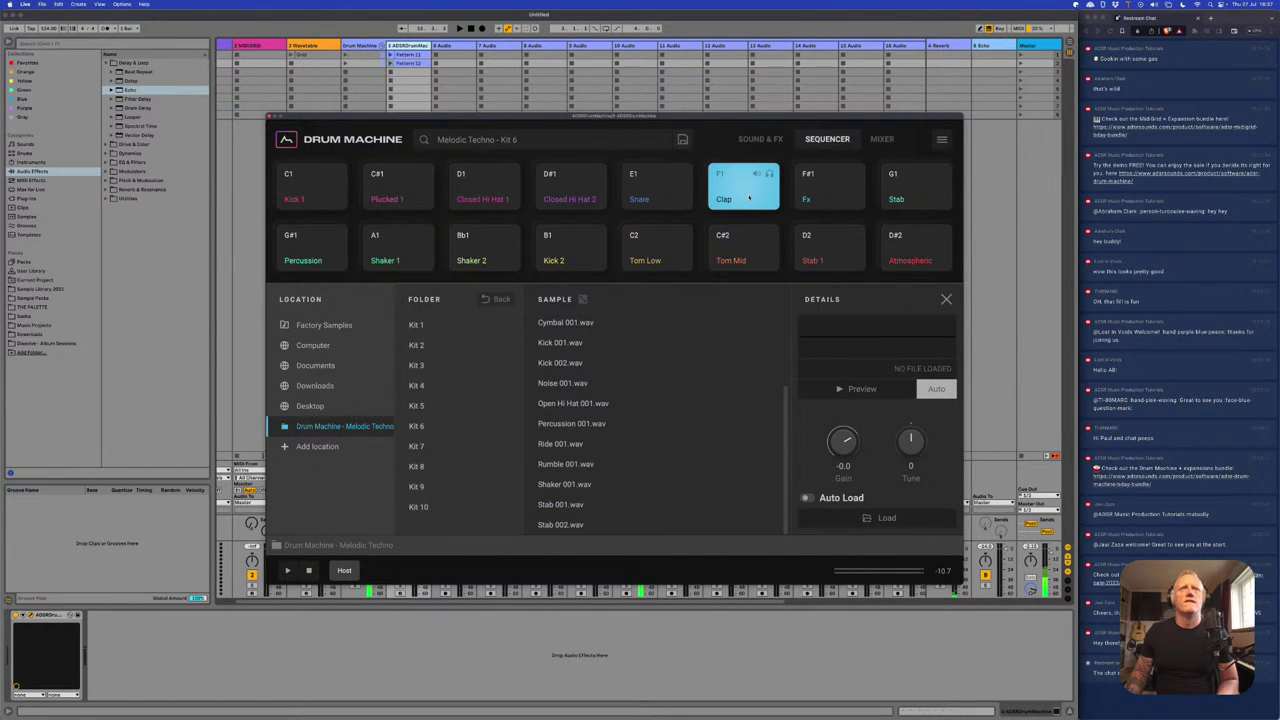
scroll(568, 405, up, 3)
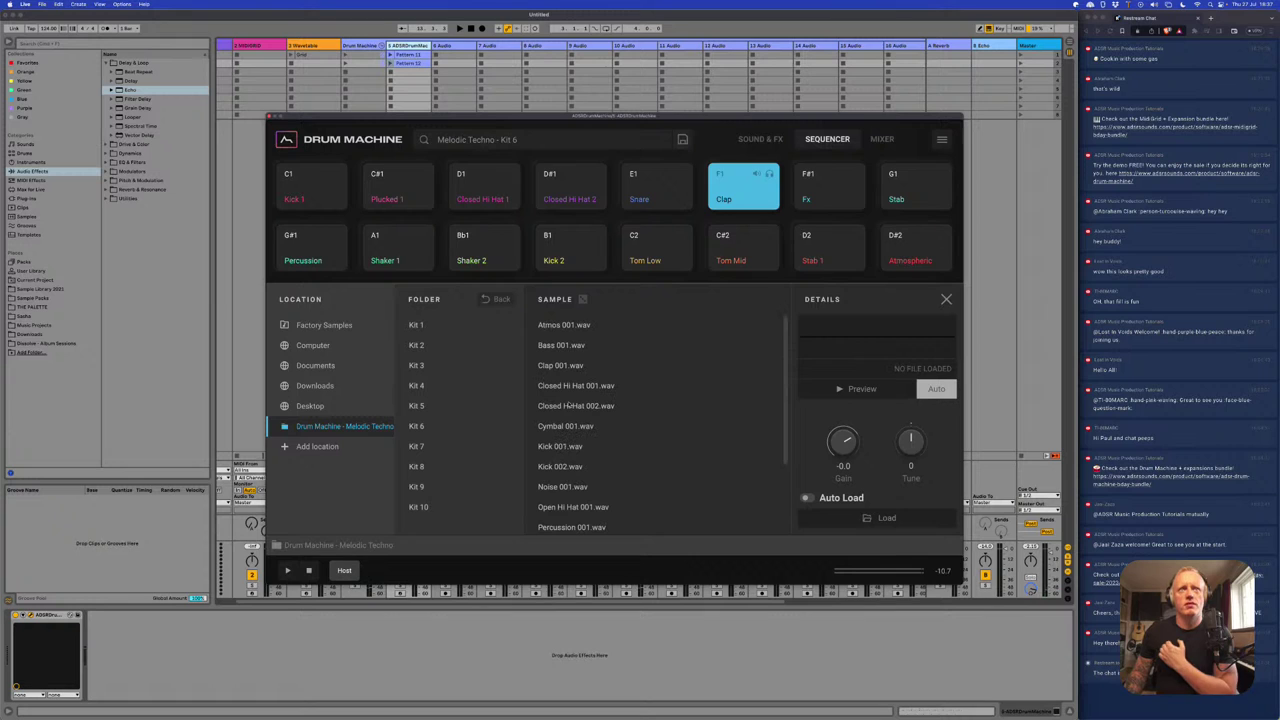
click(567, 366)
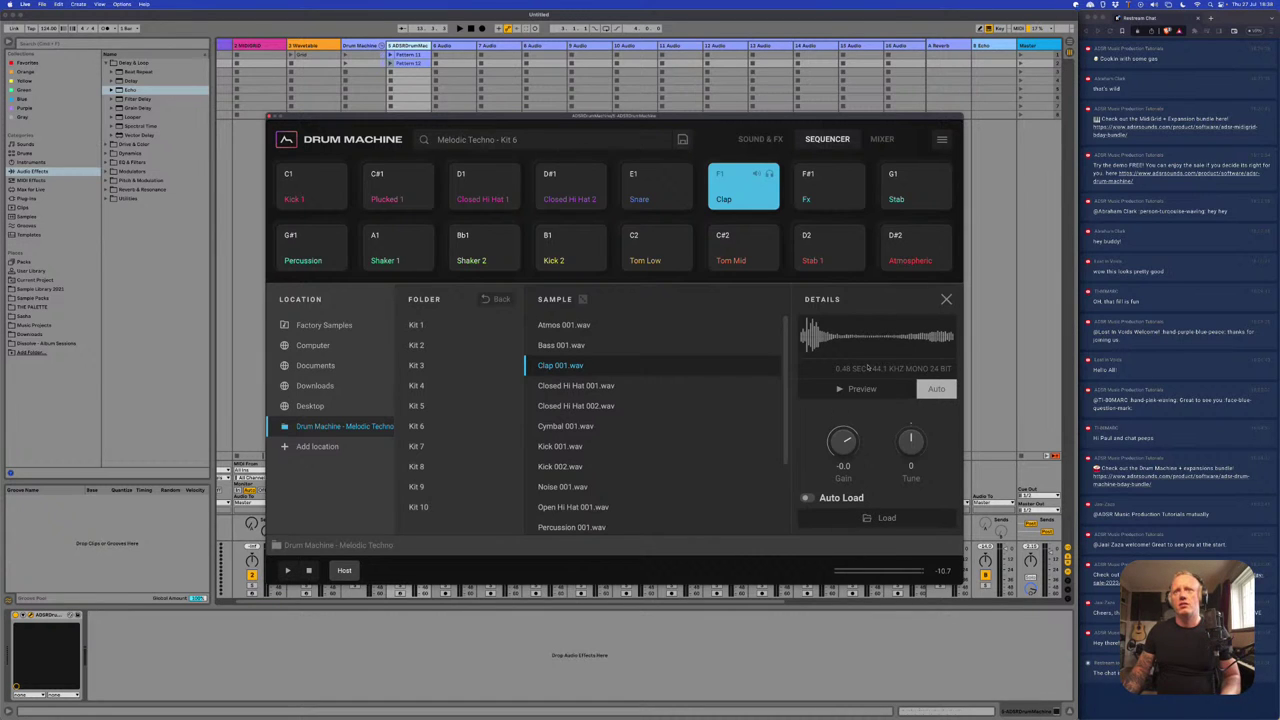
click(759, 201)
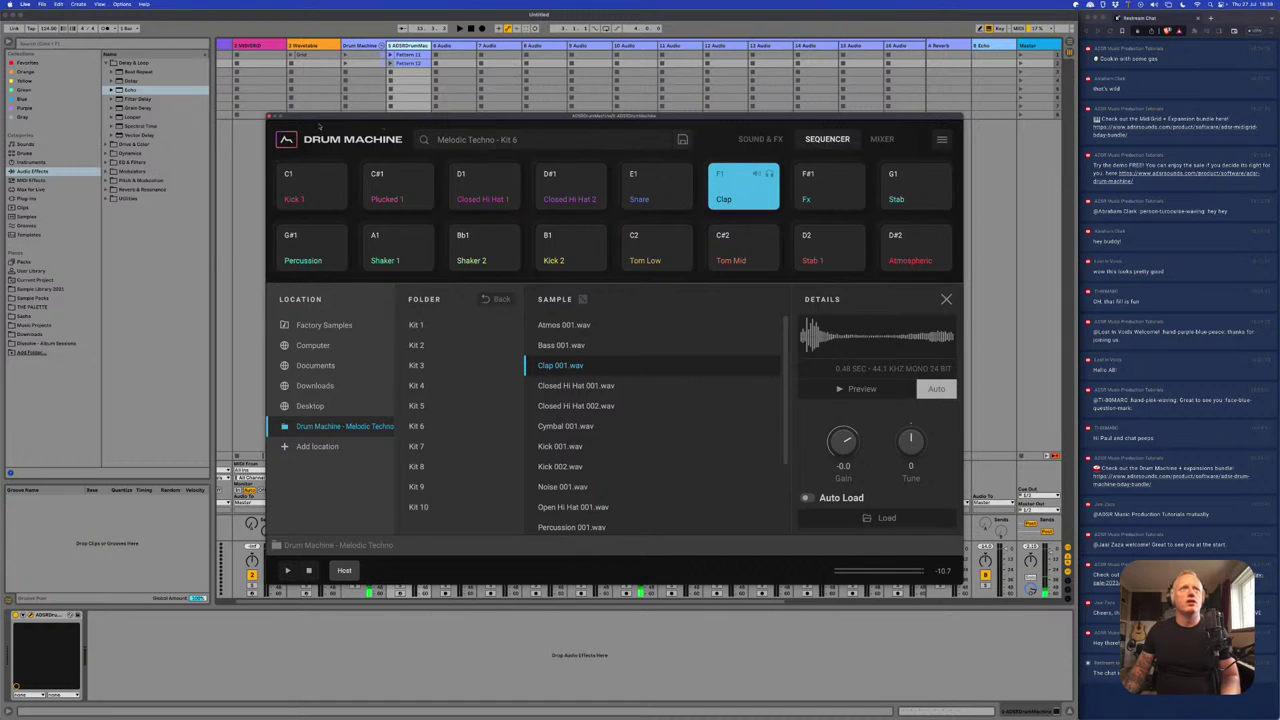
- Check the Clap pad's sound settings and the sequencer pattern, and close the Drum Machine window
click(760, 139)
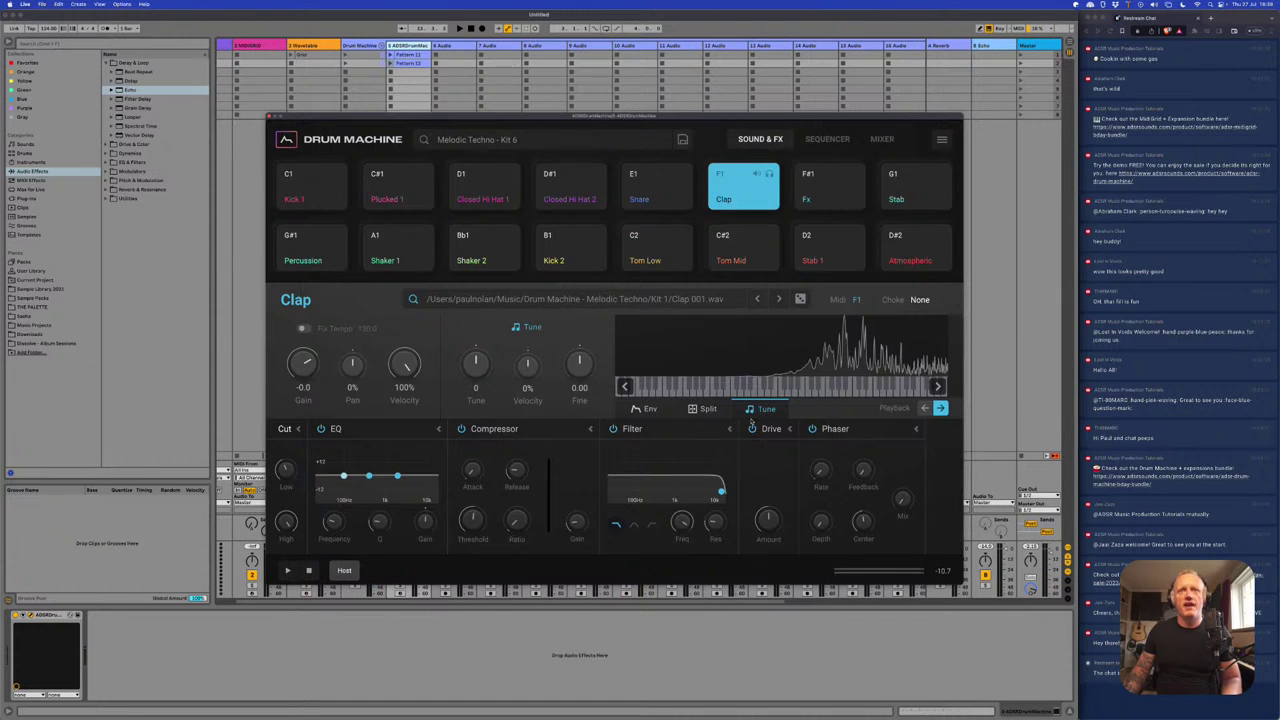
click(827, 139)
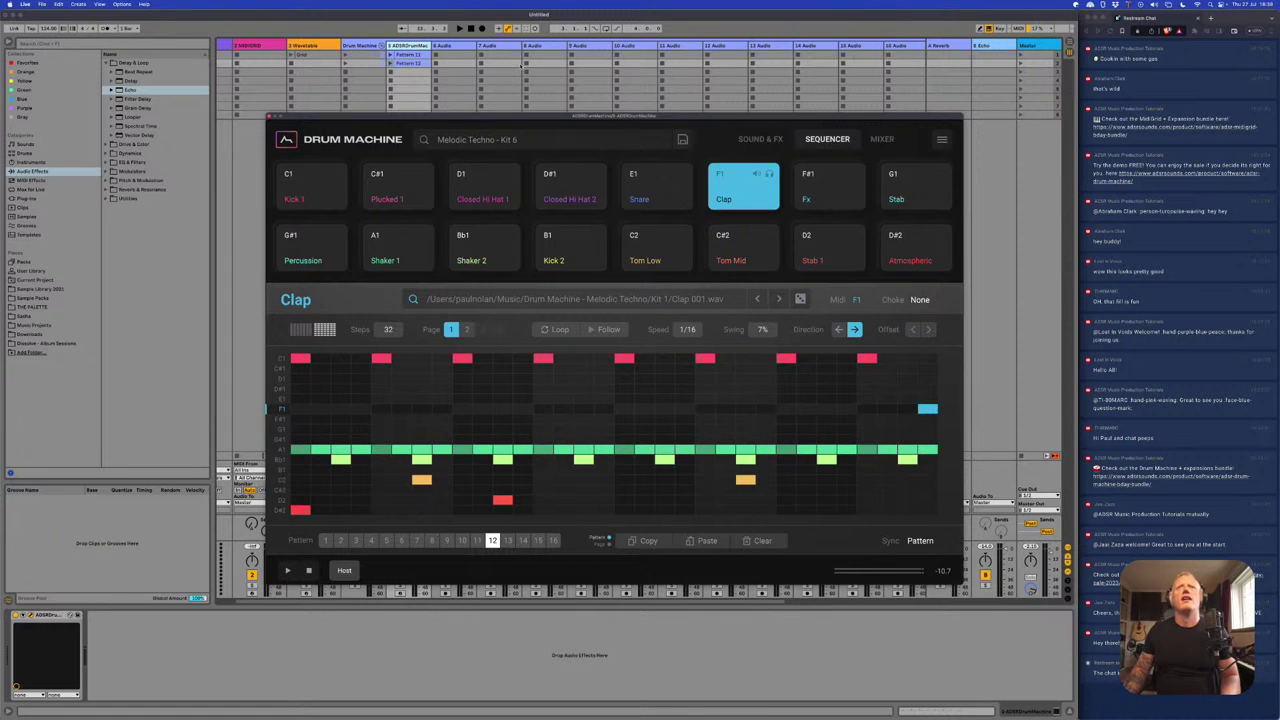
click(268, 117)
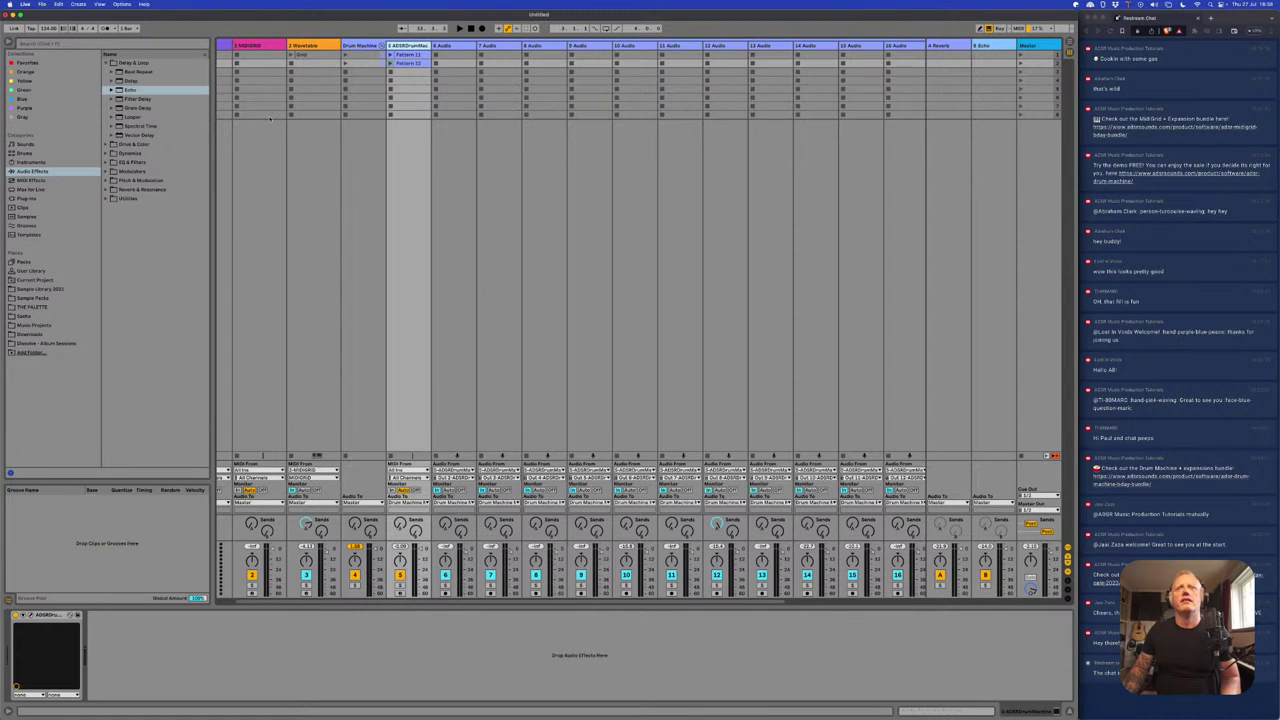
- Play the loop and raise the Reverb and Echo sends on the 10 Audio track
scroll(604, 282, right, 5)
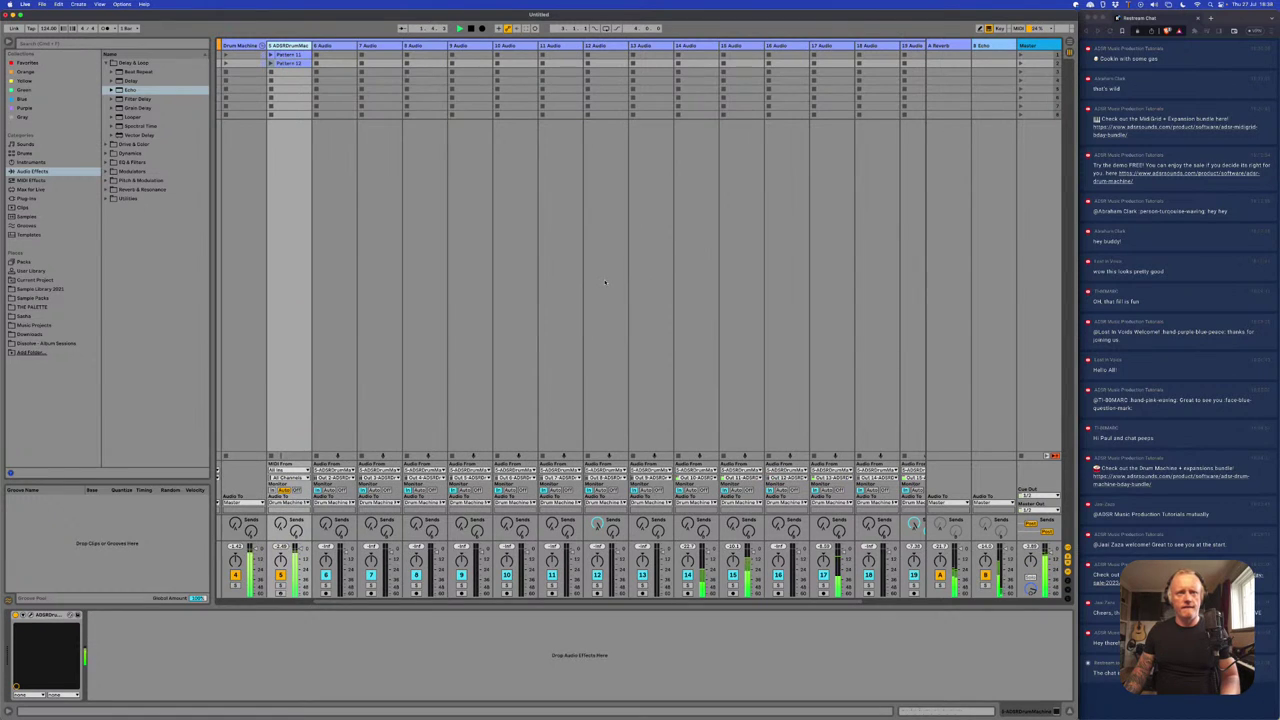
scroll(604, 282, left, 4)
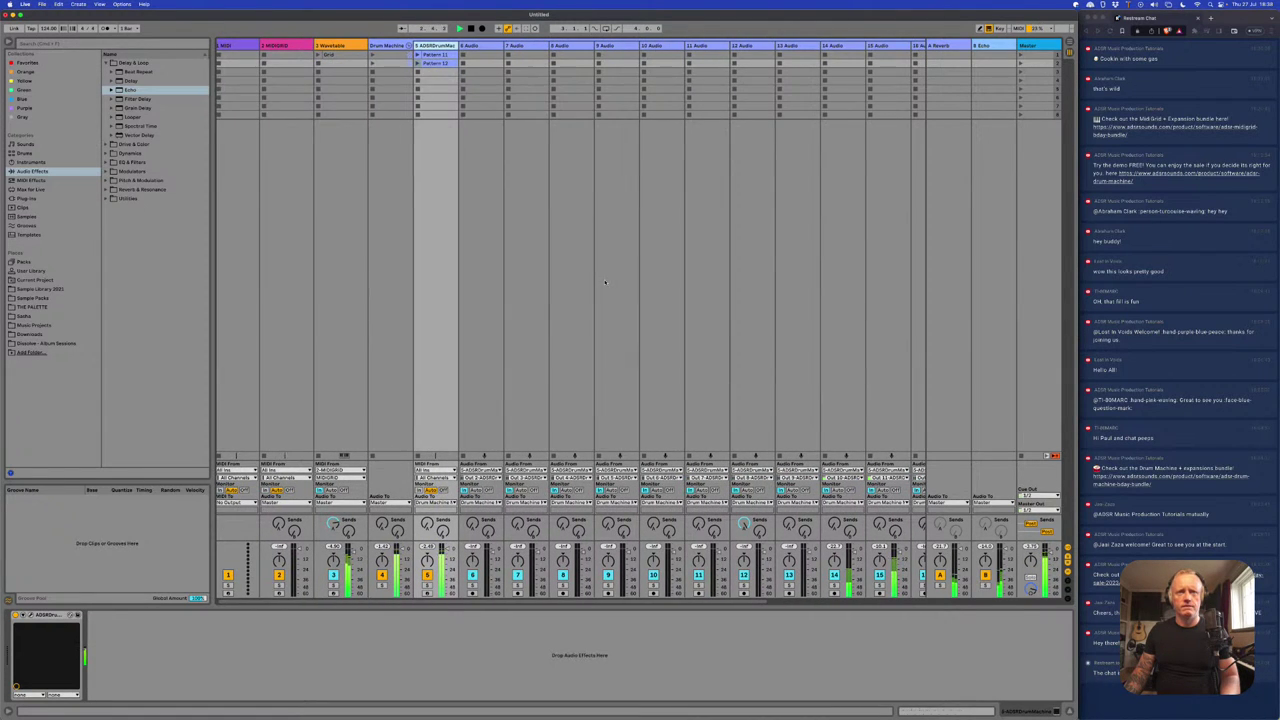
scroll(604, 282, right, 3)
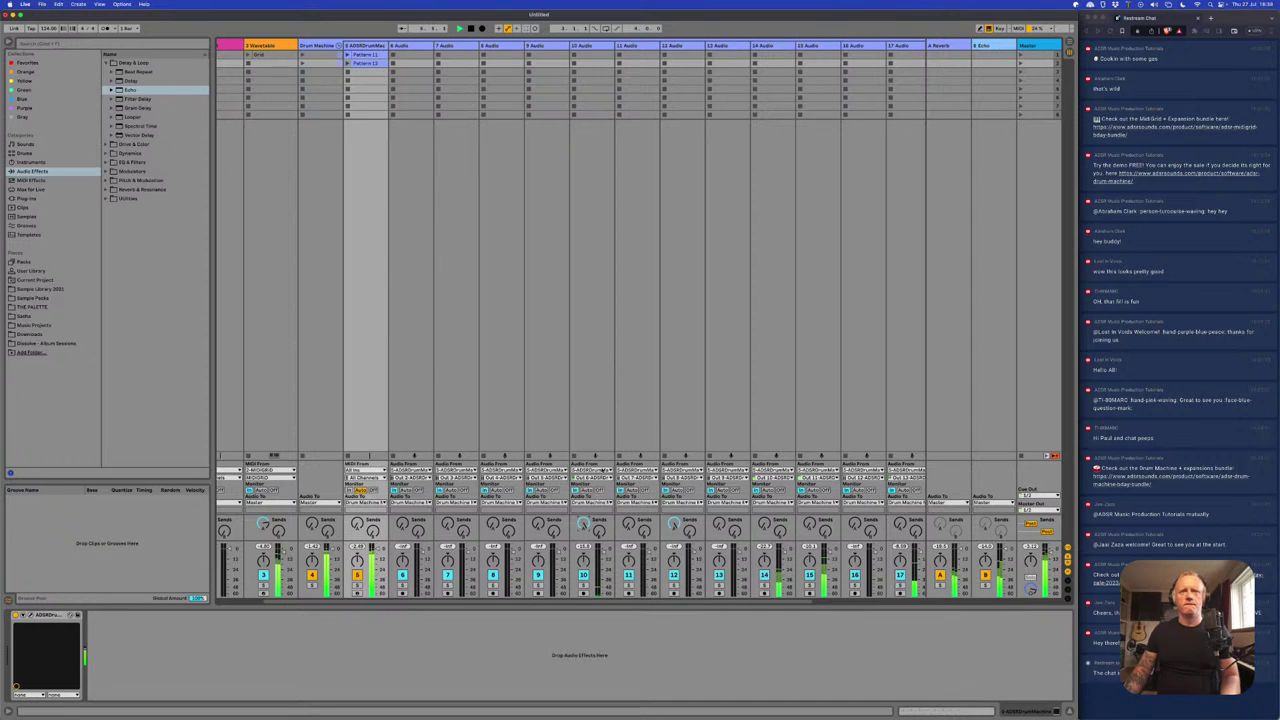
scroll(626, 396, left, 3)
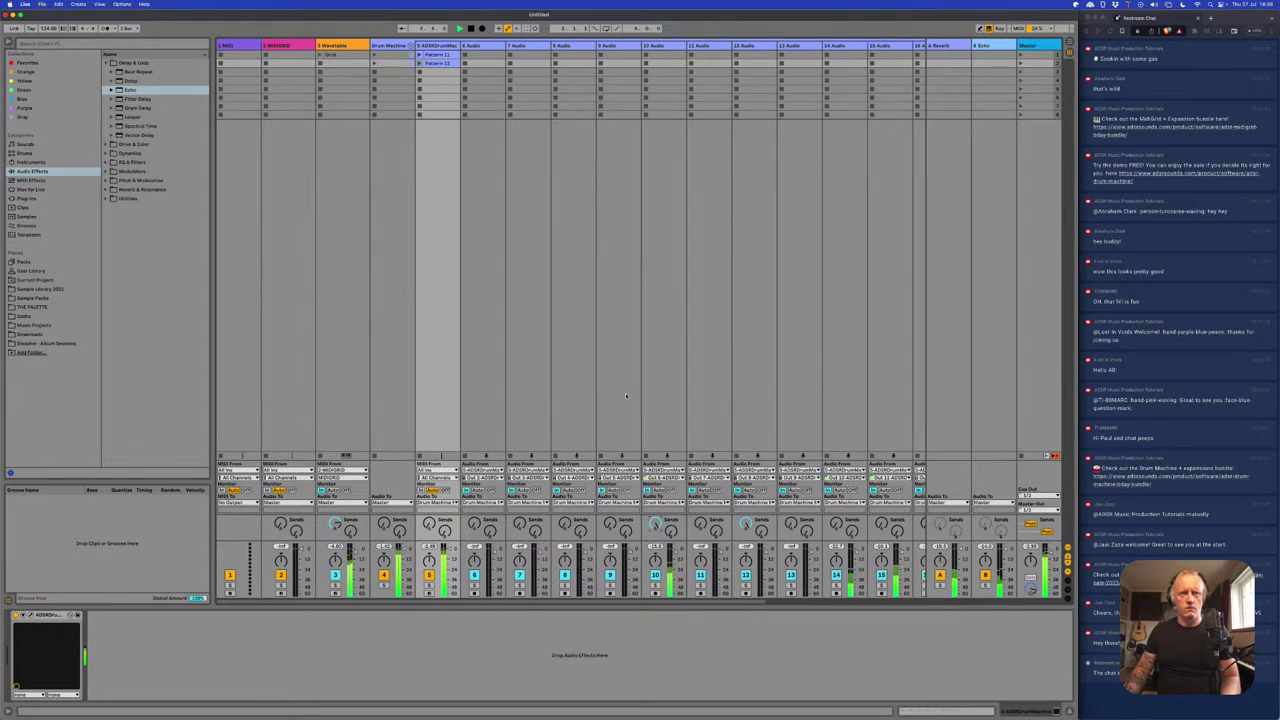
scroll(628, 408, right, 3)
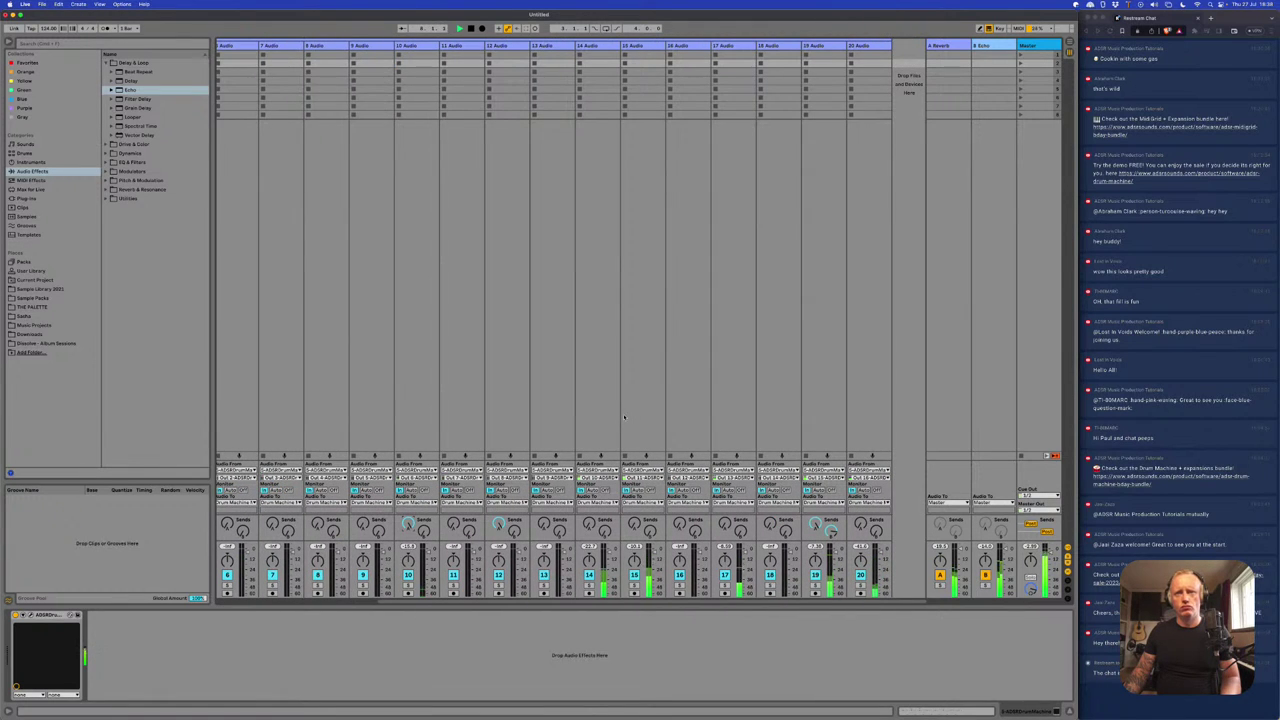
scroll(624, 418, left, 3)
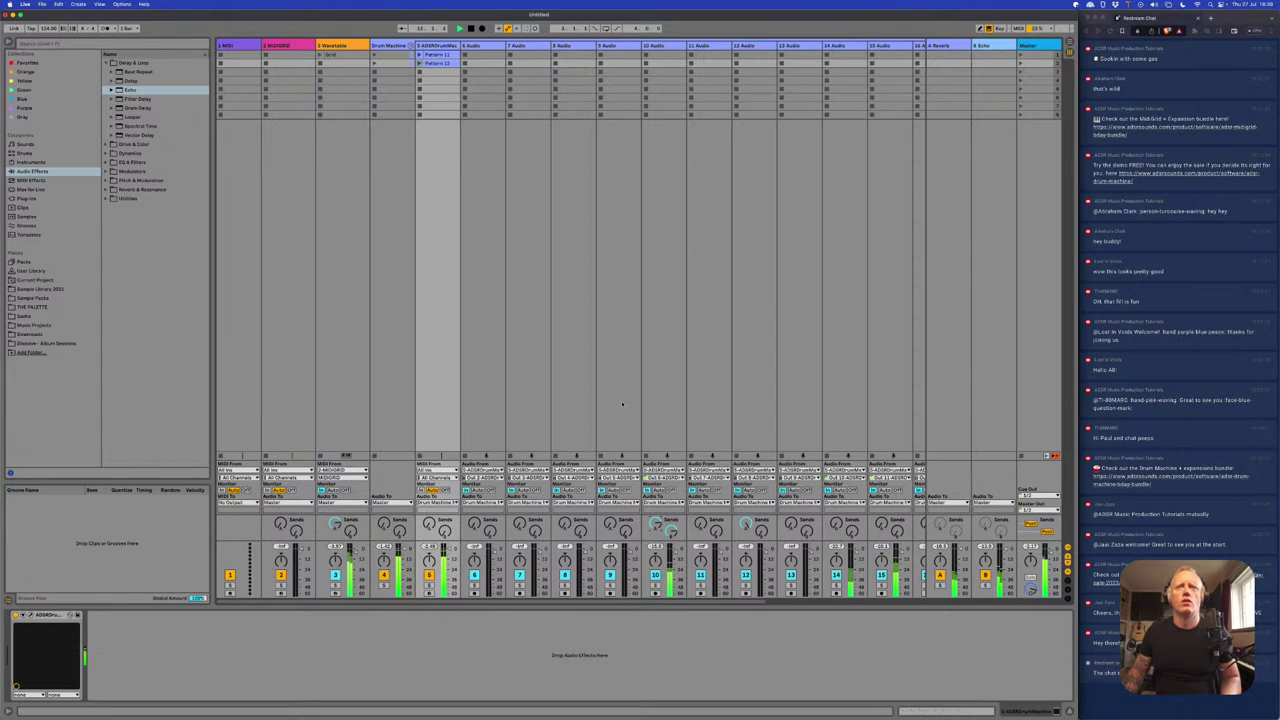
- Add EQ Eight from the Favorites collection to the 10 Audio track
click(661, 45)
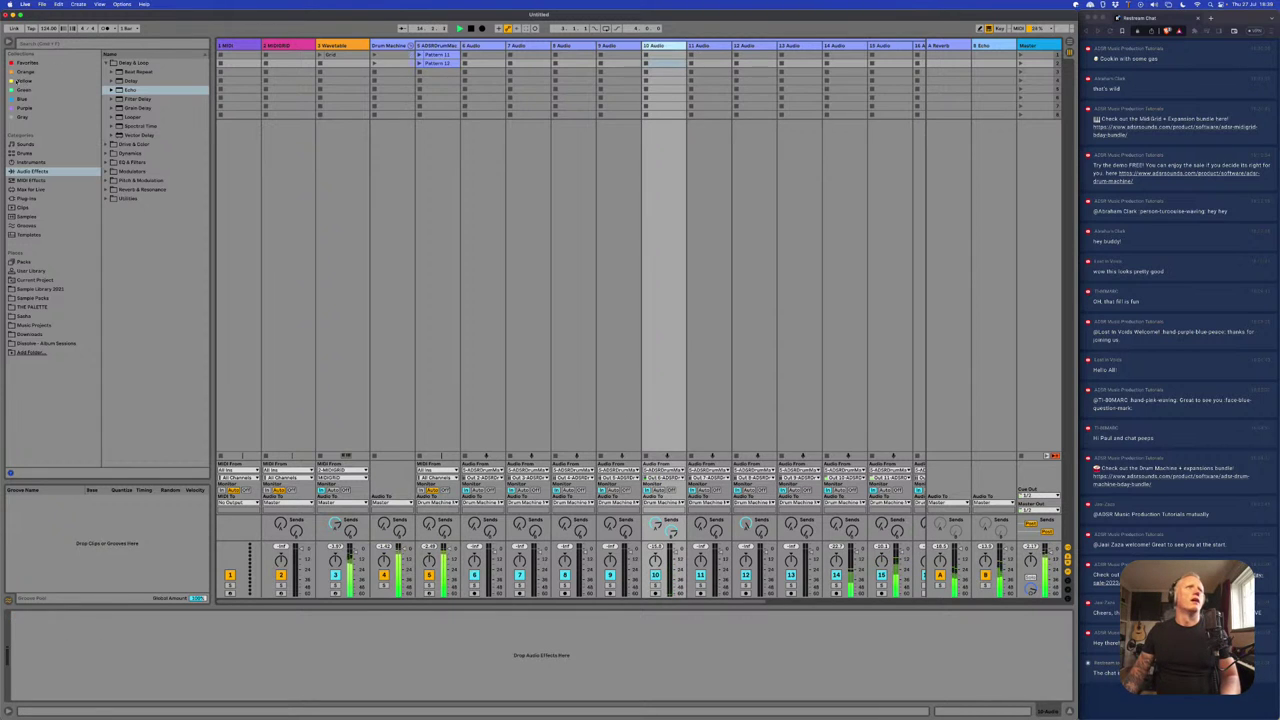
click(27, 62)
drag(128, 62, 183, 671)
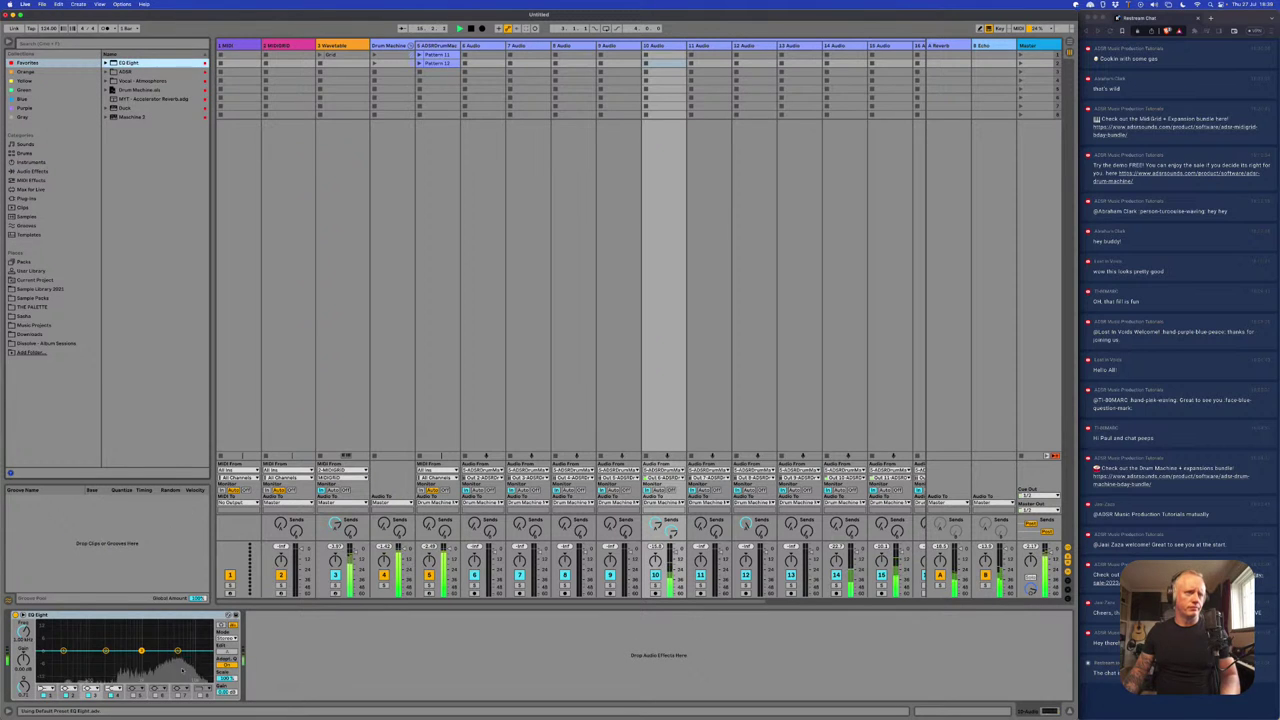
- Roll off the low and high ends of the 10 Audio track with EQ Eight low-cut and high-cut filters
click(46, 688)
click(44, 632)
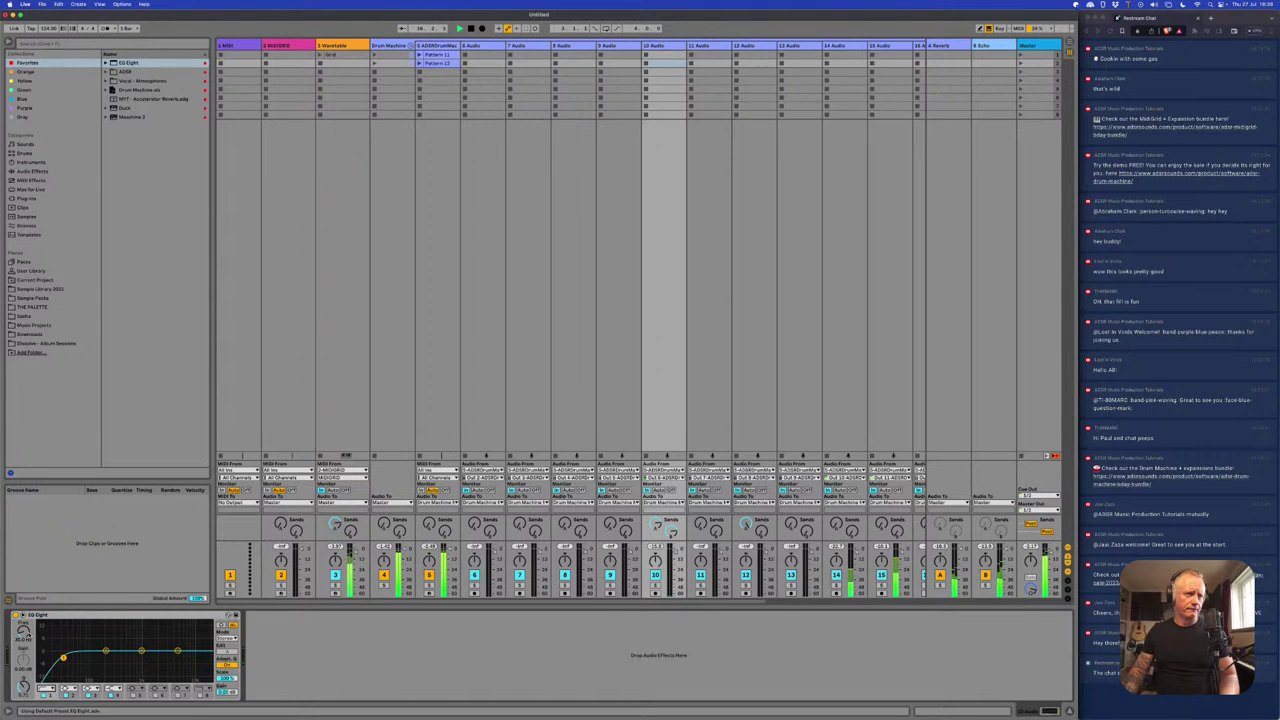
drag(63, 651, 103, 651)
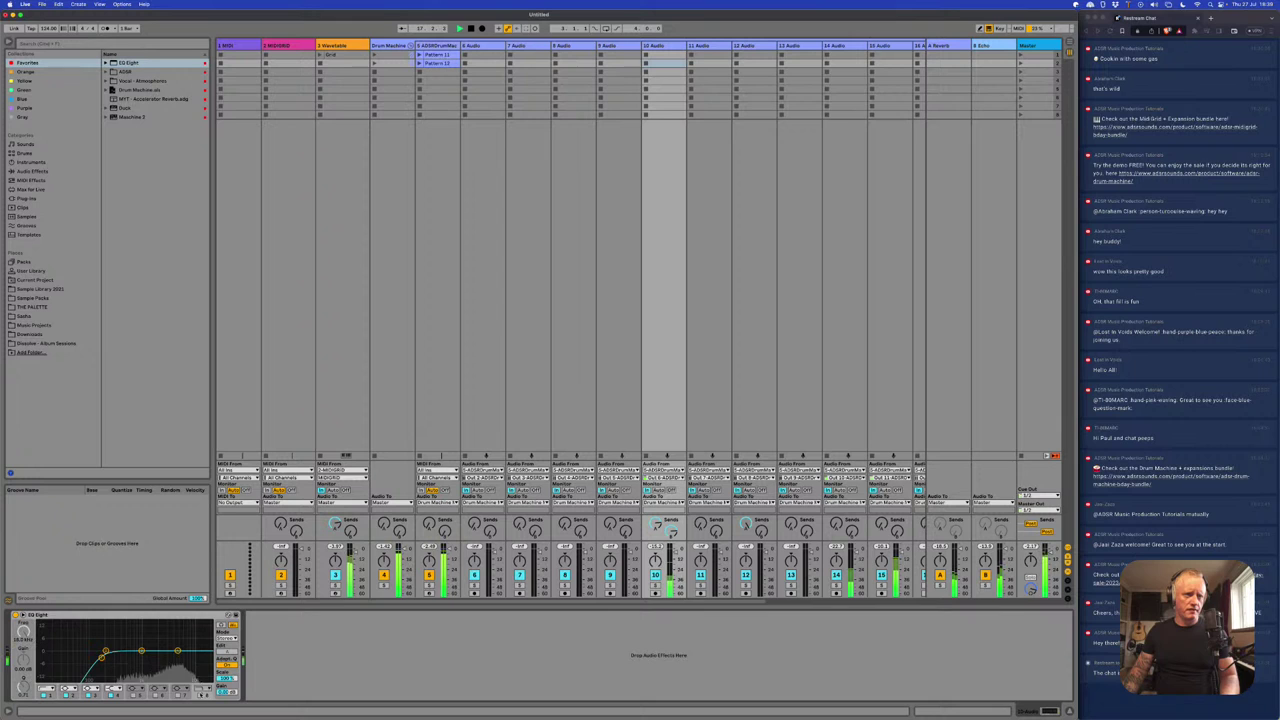
drag(211, 651, 186, 660)
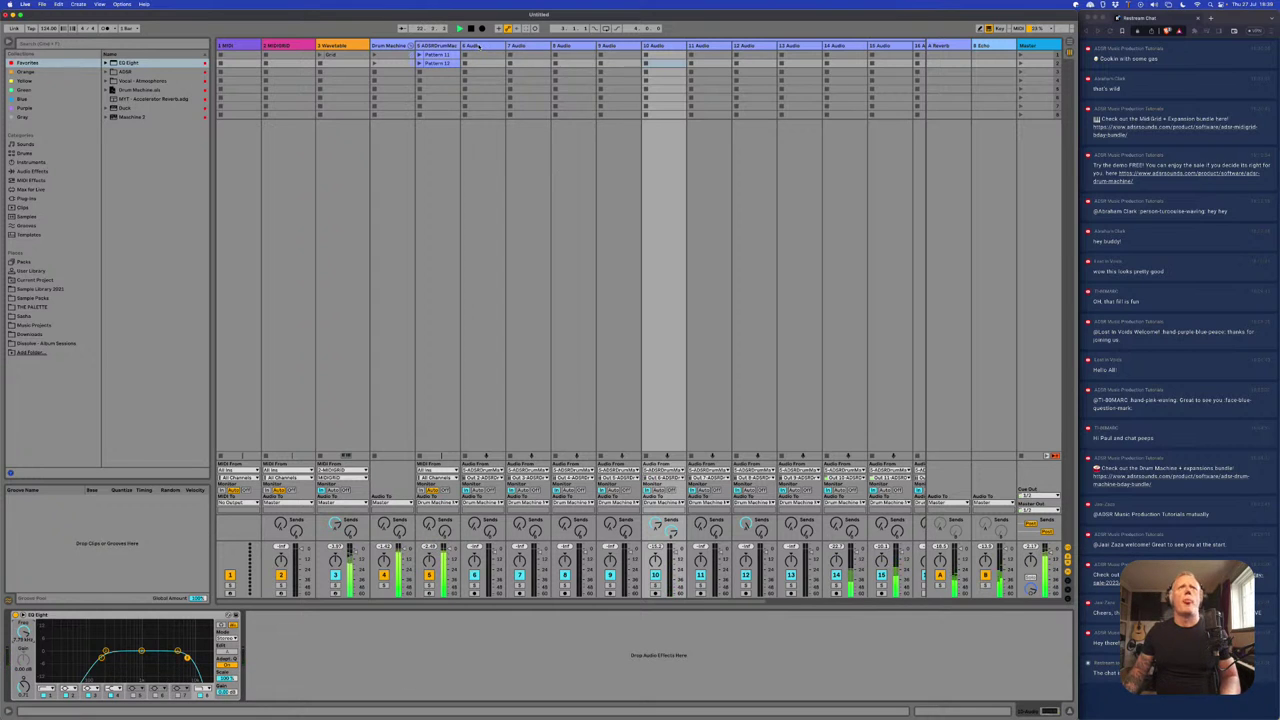
- Reopen the Drum Machine and open the sample browser for the D1 Closed Hi Hat 1 pad
click(437, 45)
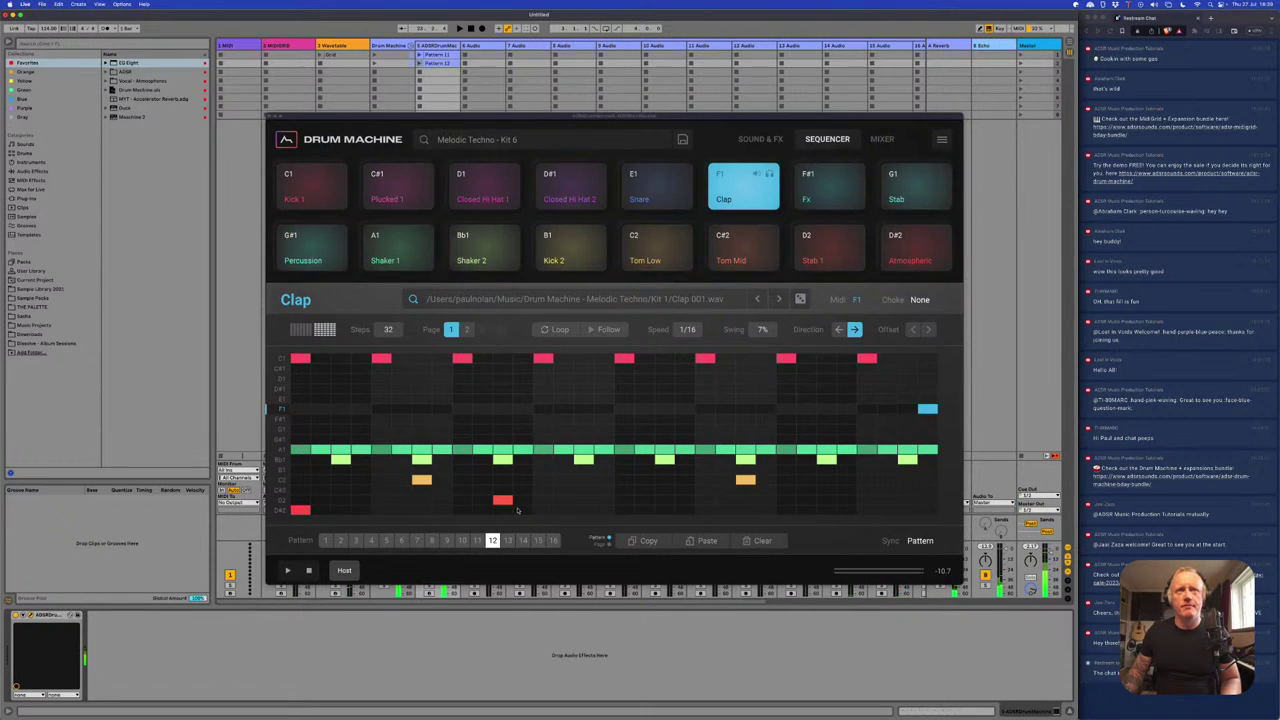
click(477, 191)
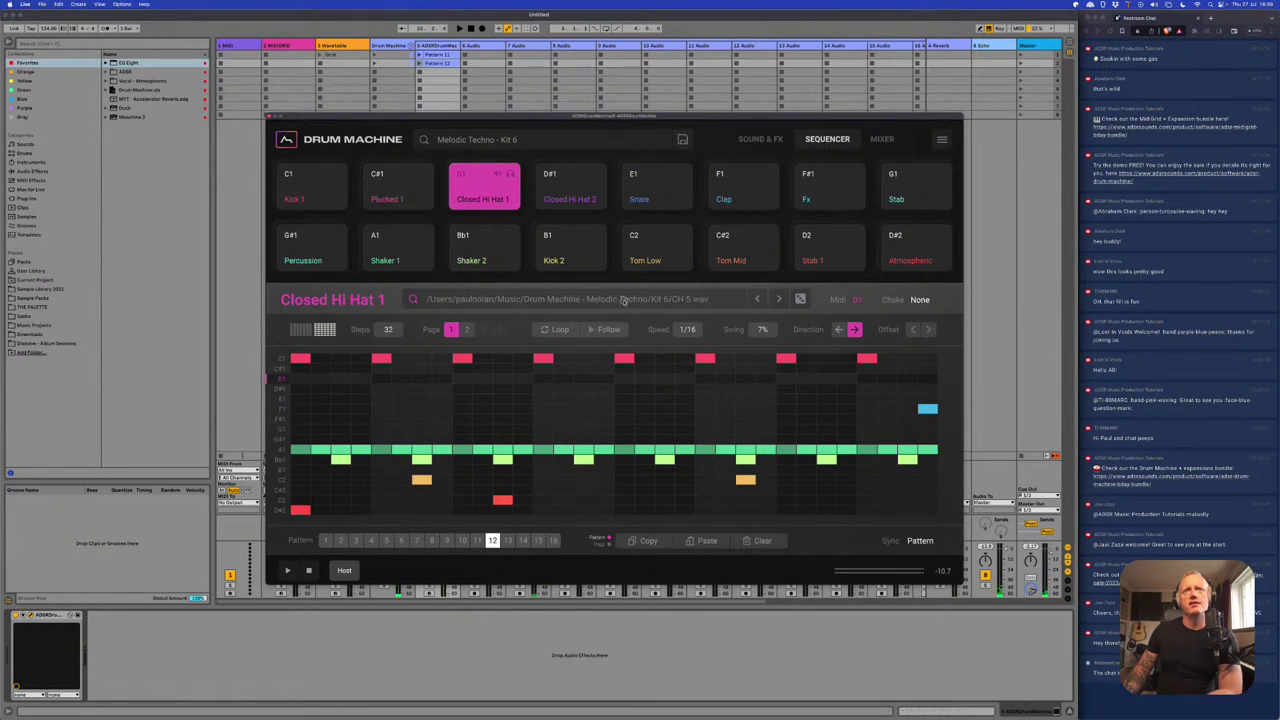
click(620, 300)
scroll(576, 444, down, 3)
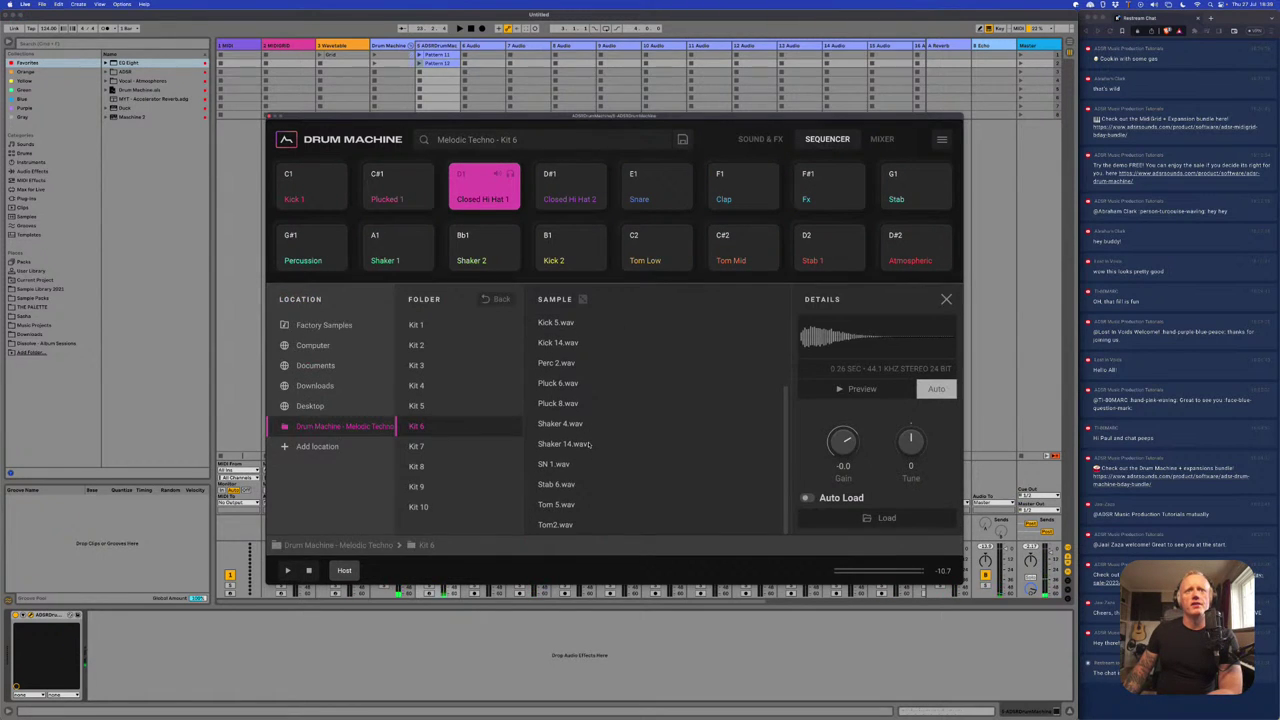
- Audition Ride 001.wav from Kit 1, then load Ride 002.wav from Kit 2 onto the D1 pad
click(478, 330)
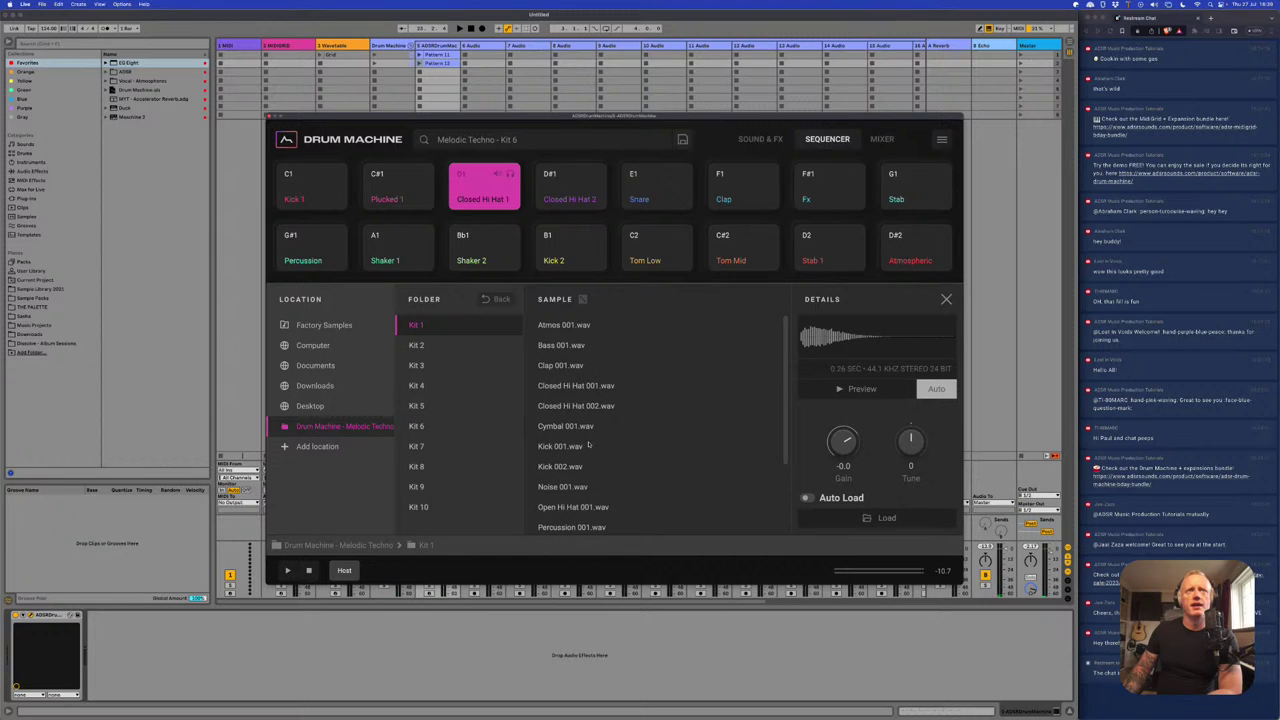
scroll(588, 444, down, 3)
click(565, 446)
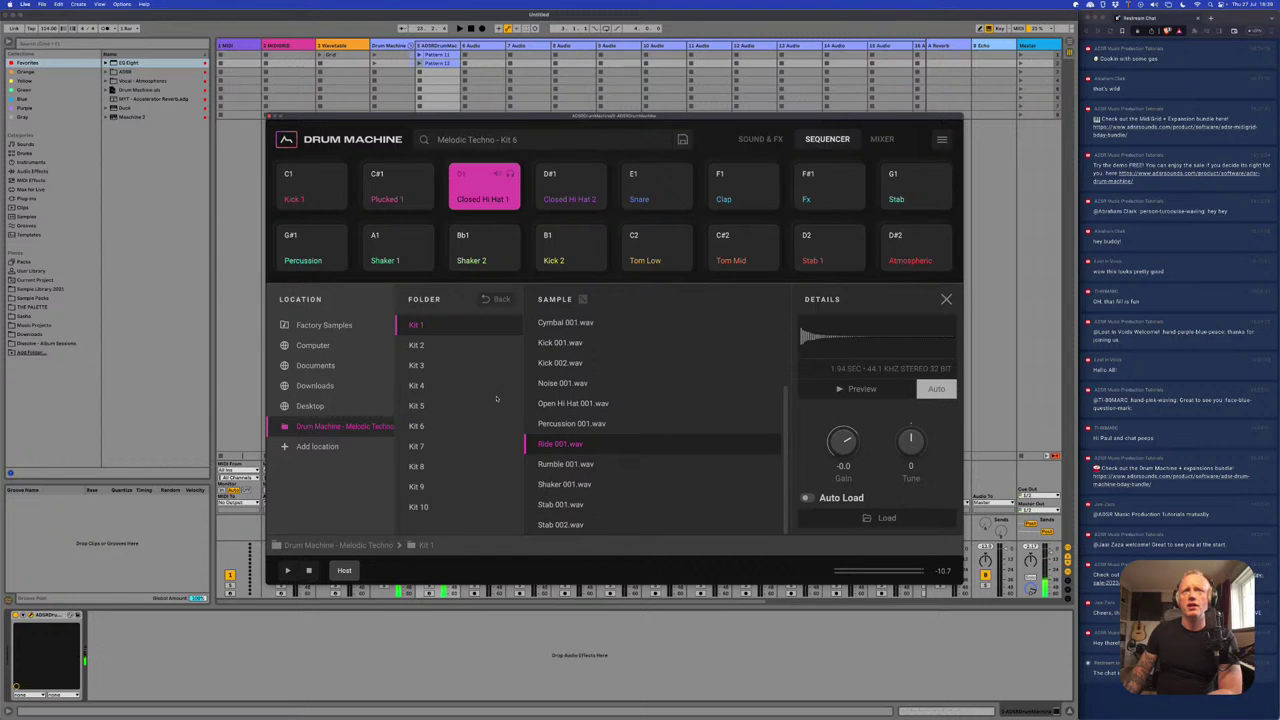
click(465, 350)
scroll(563, 440, down, 5)
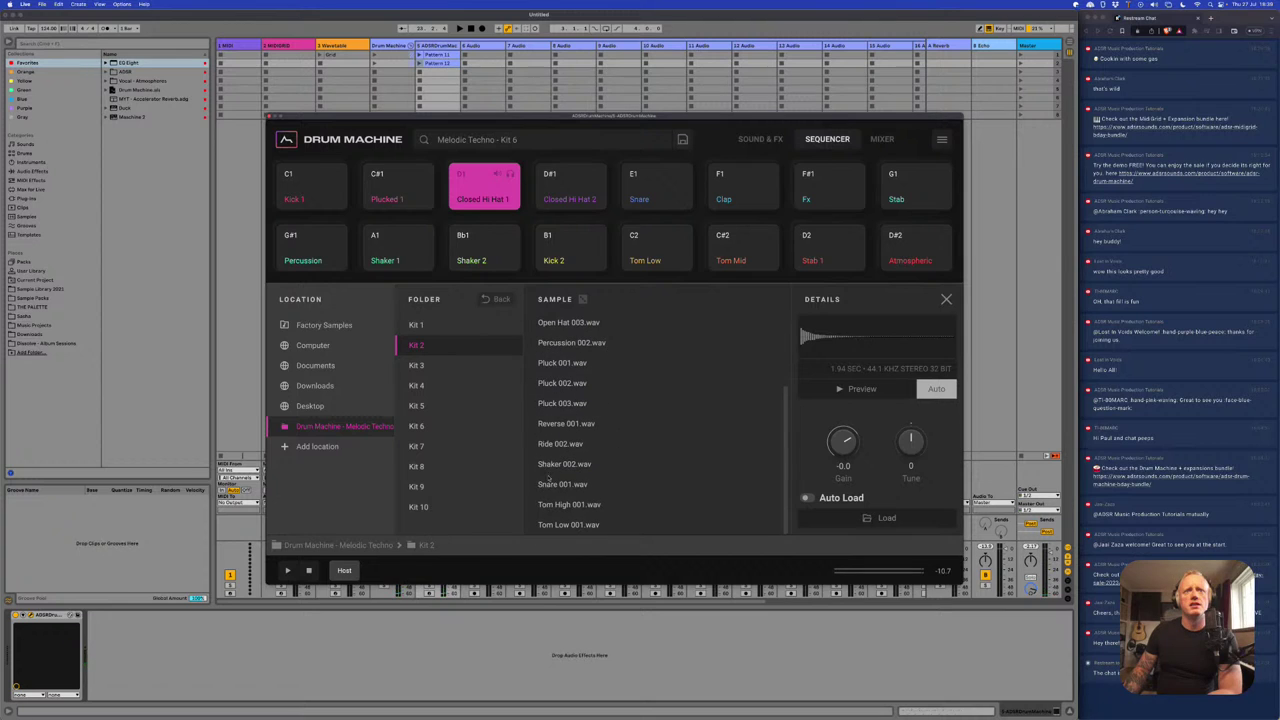
click(563, 446)
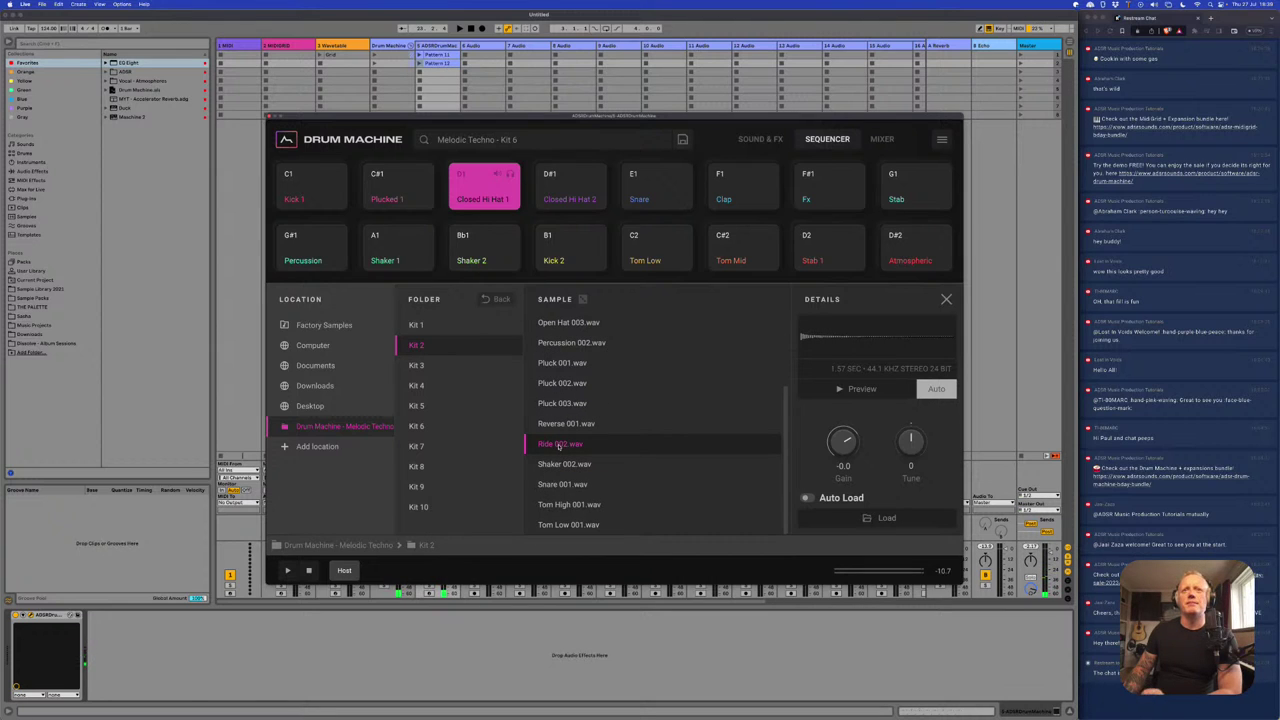
click(868, 517)
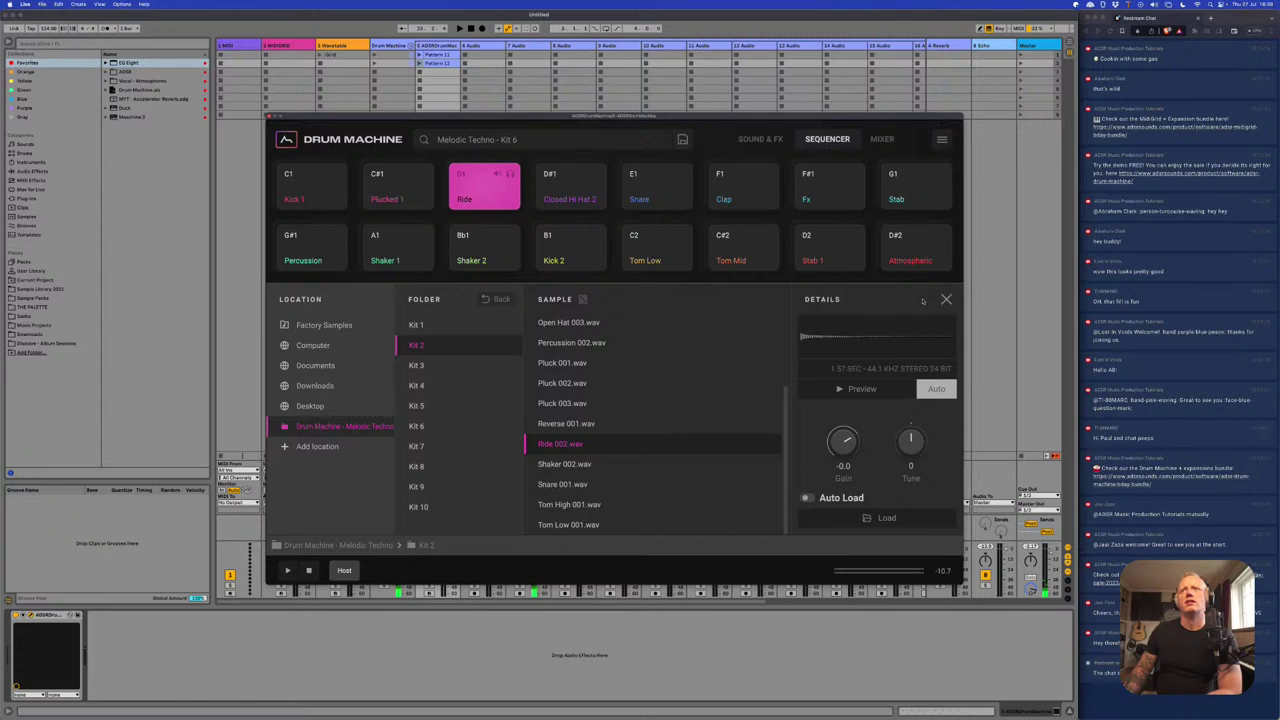
- Add Ride hits on every second step of the 32-step pattern 12, starting from the first step
click(881, 139)
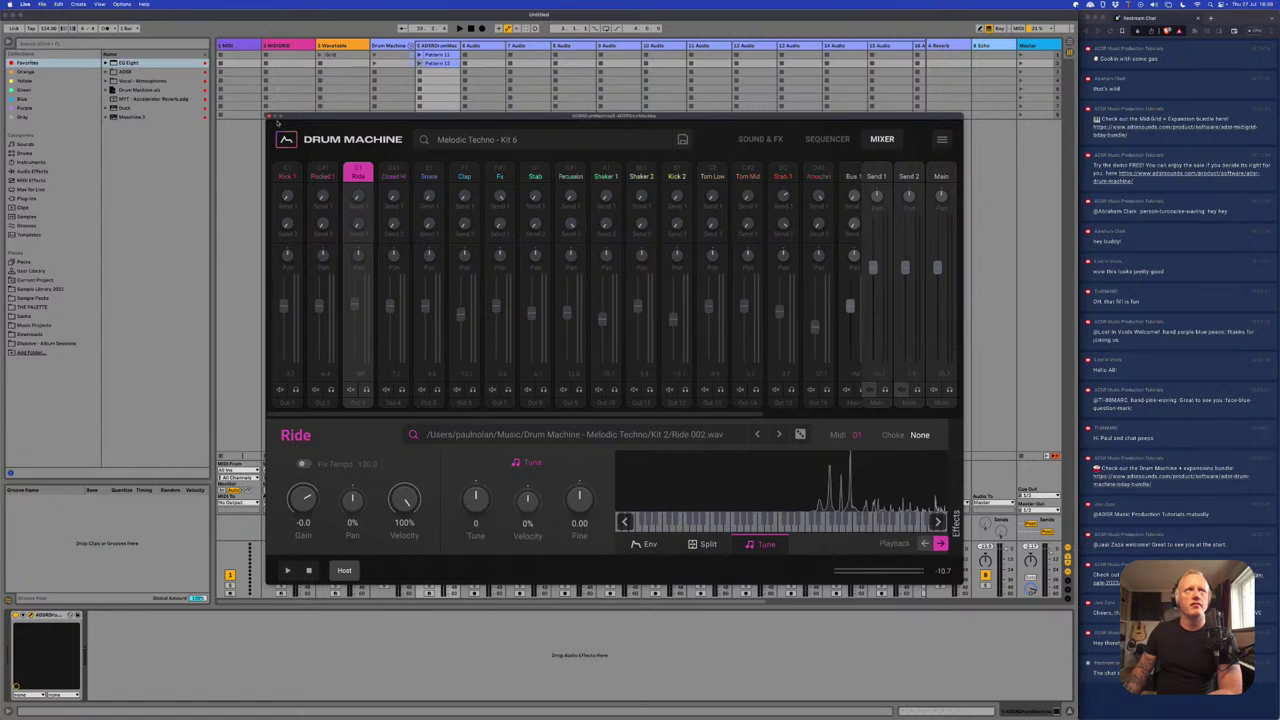
click(827, 139)
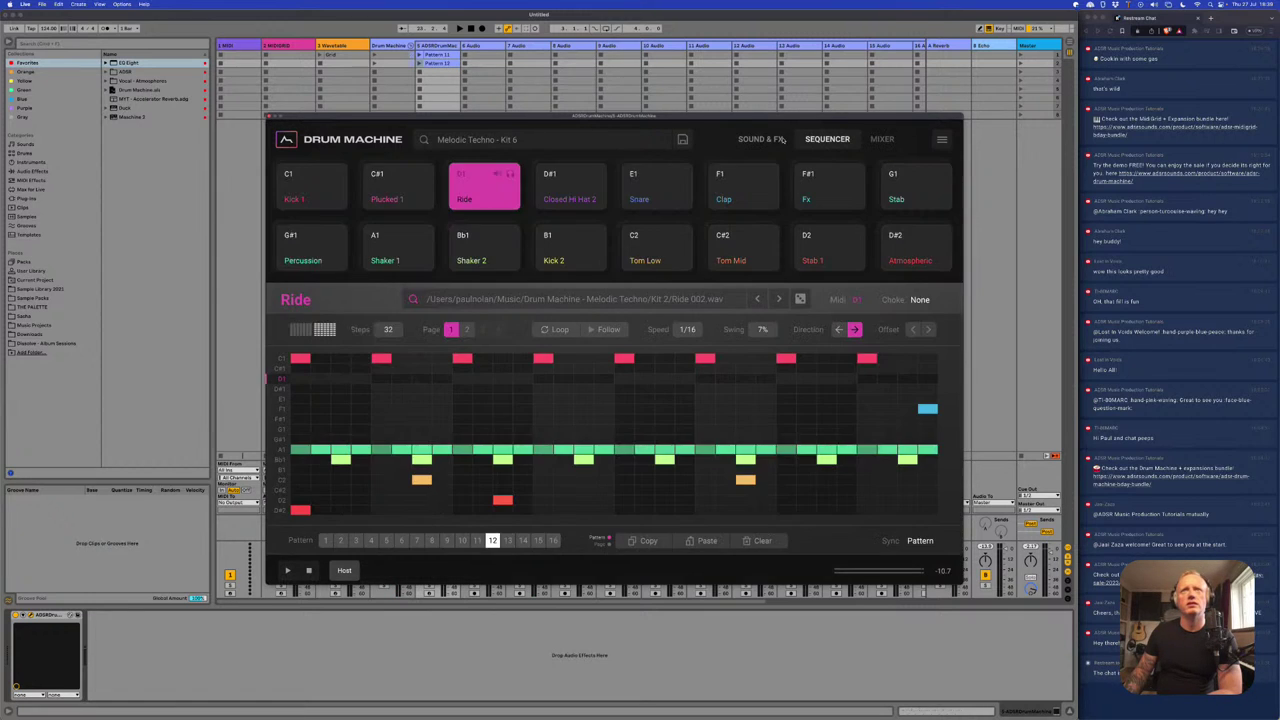
click(301, 379)
click(340, 379)
click(381, 379)
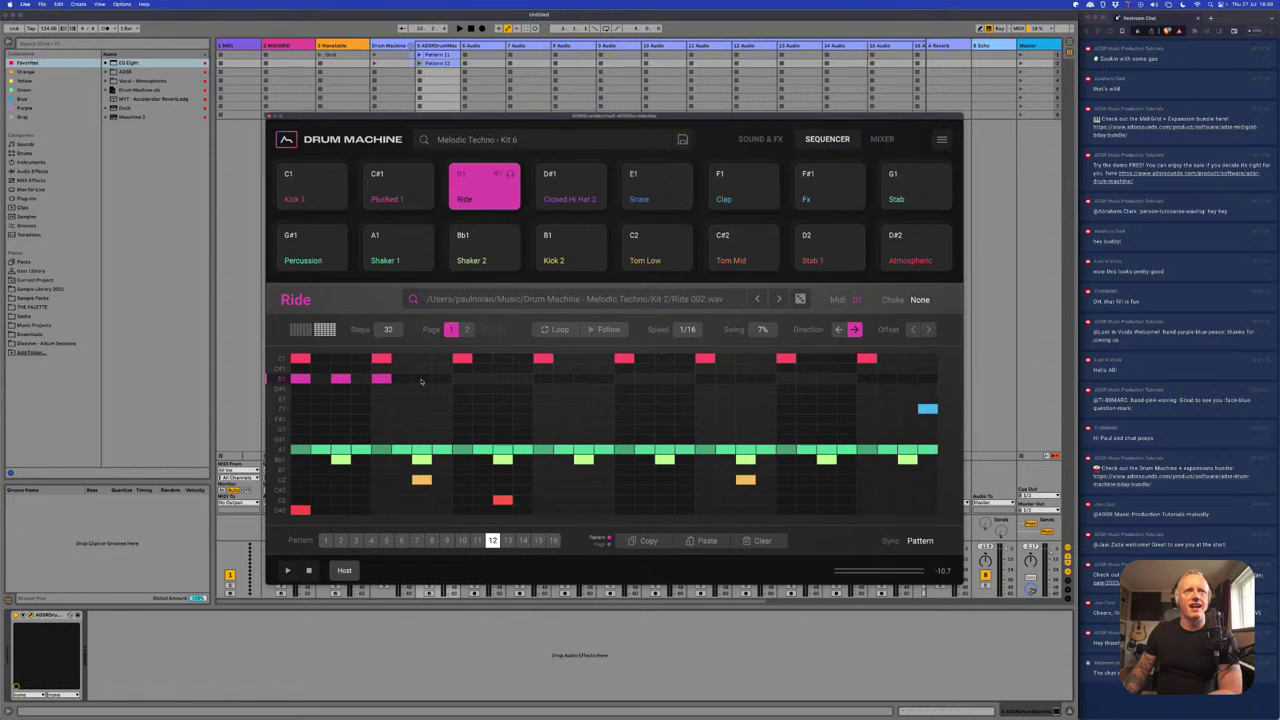
click(421, 379)
click(462, 379)
click(502, 379)
click(543, 379)
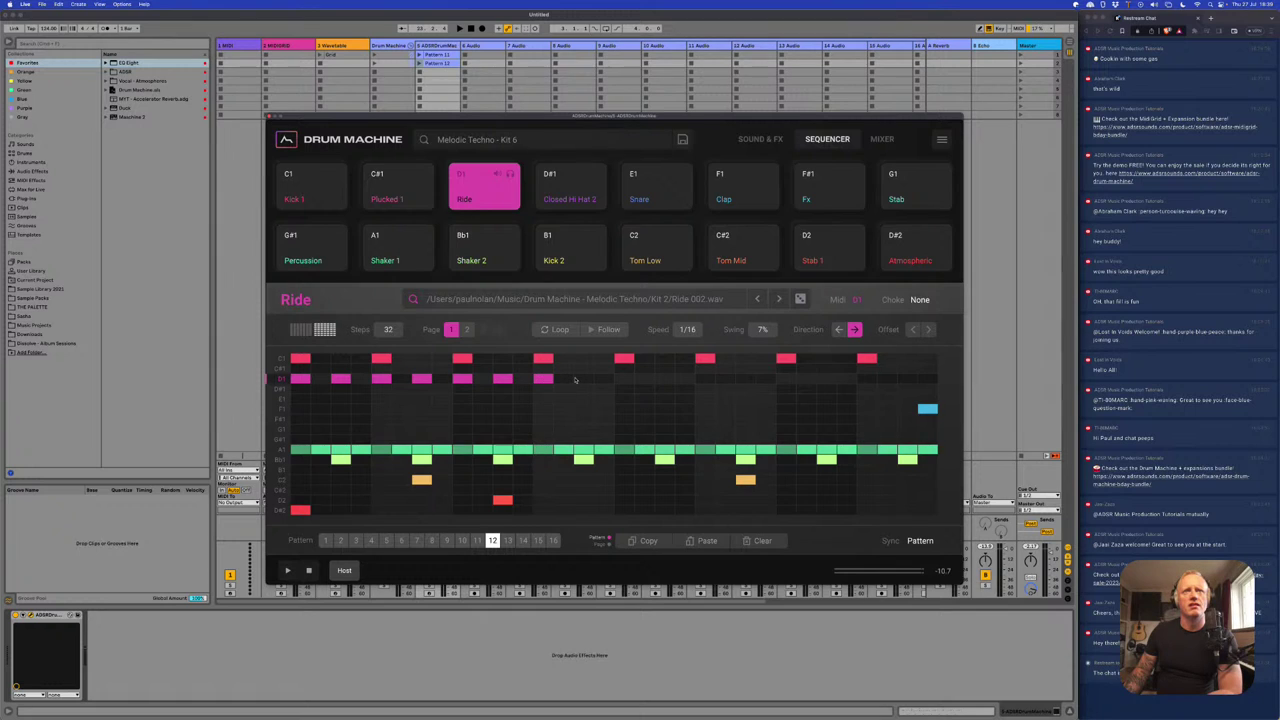
click(583, 379)
click(624, 379)
click(664, 379)
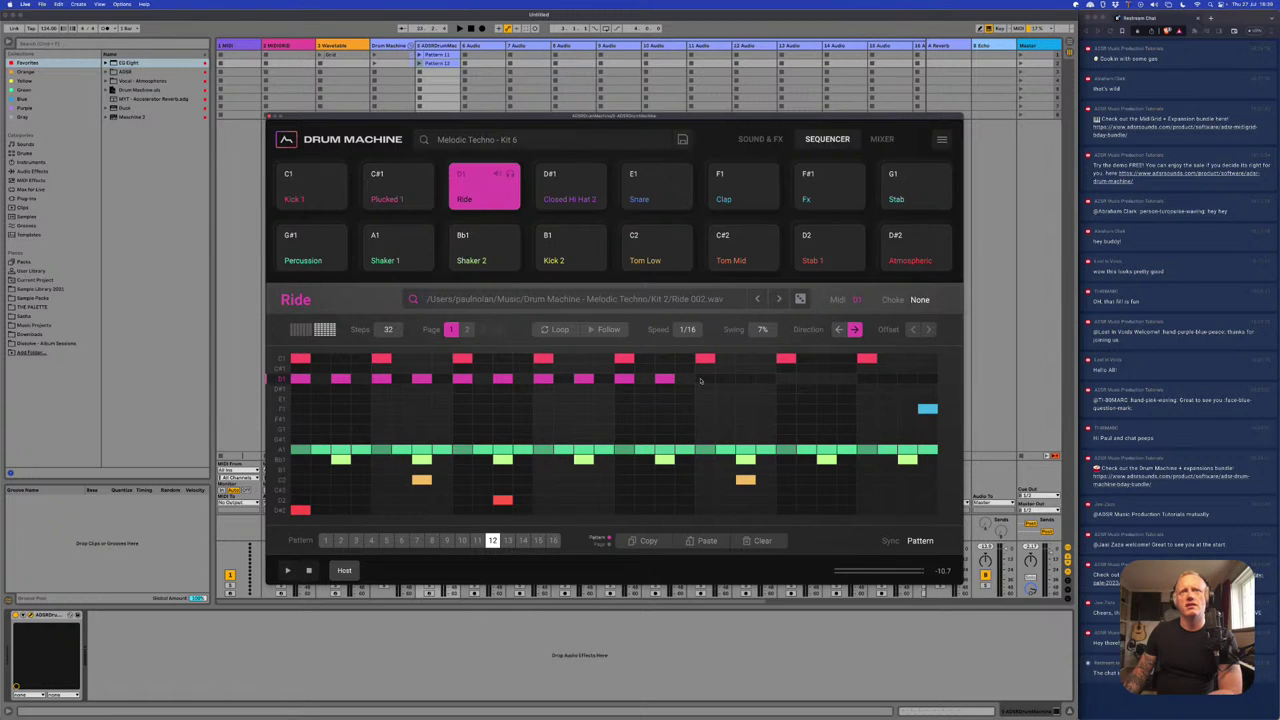
click(705, 379)
click(745, 379)
click(786, 379)
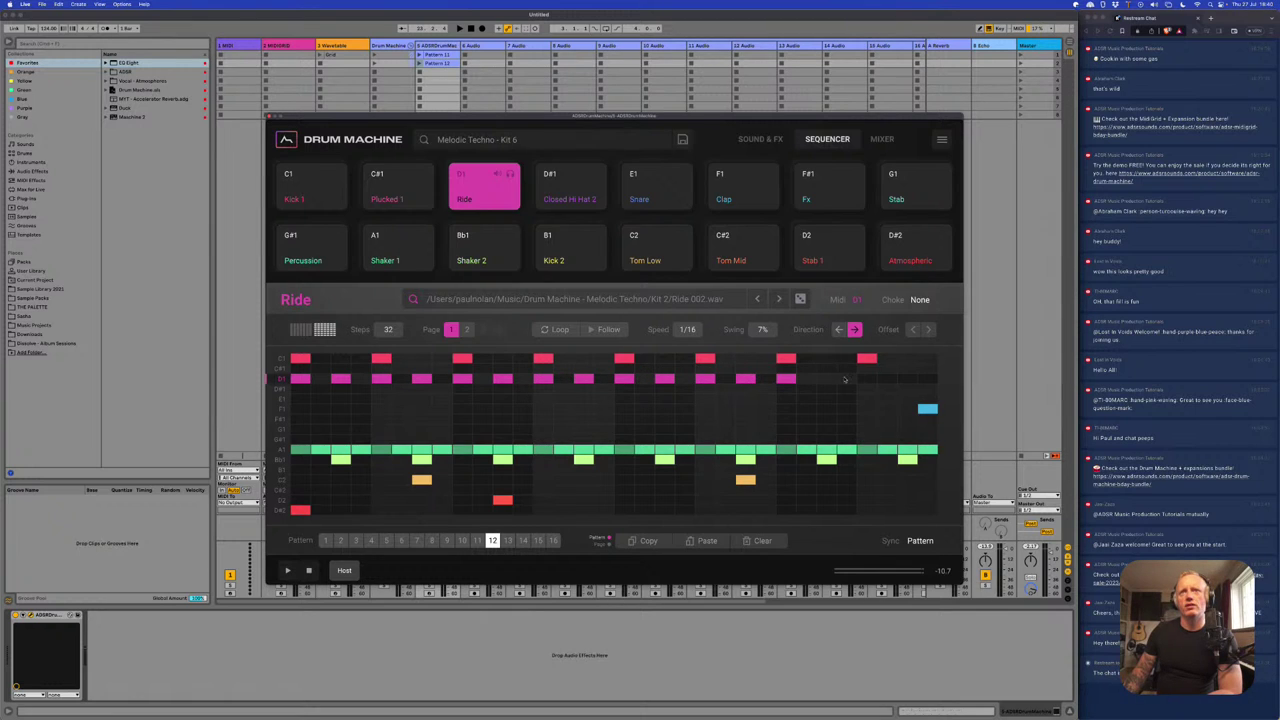
click(826, 379)
click(867, 379)
click(907, 379)
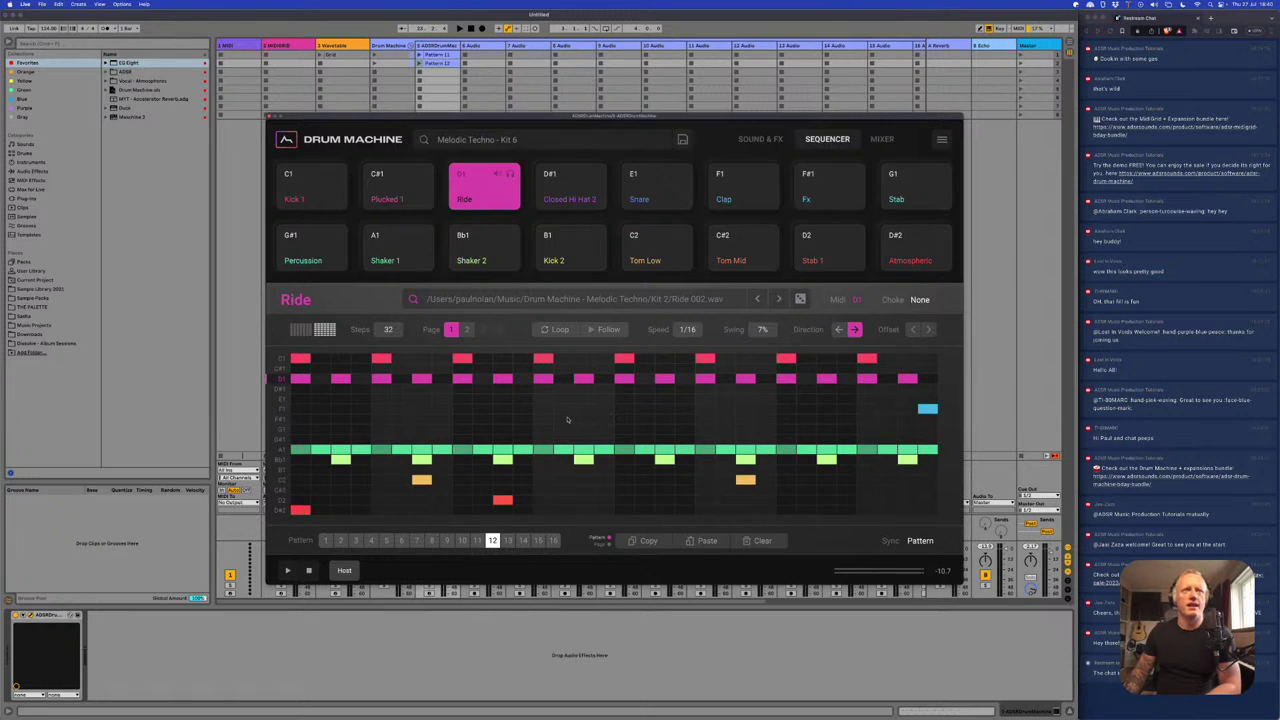
- Vary the velocities of the Ride hits on page 1 and of the first five Ride hits on page 2
click(300, 329)
mouse_move(298, 390)
mouse_down()
mouse_move(310, 412)
mouse_move(320, 399)
mouse_up()
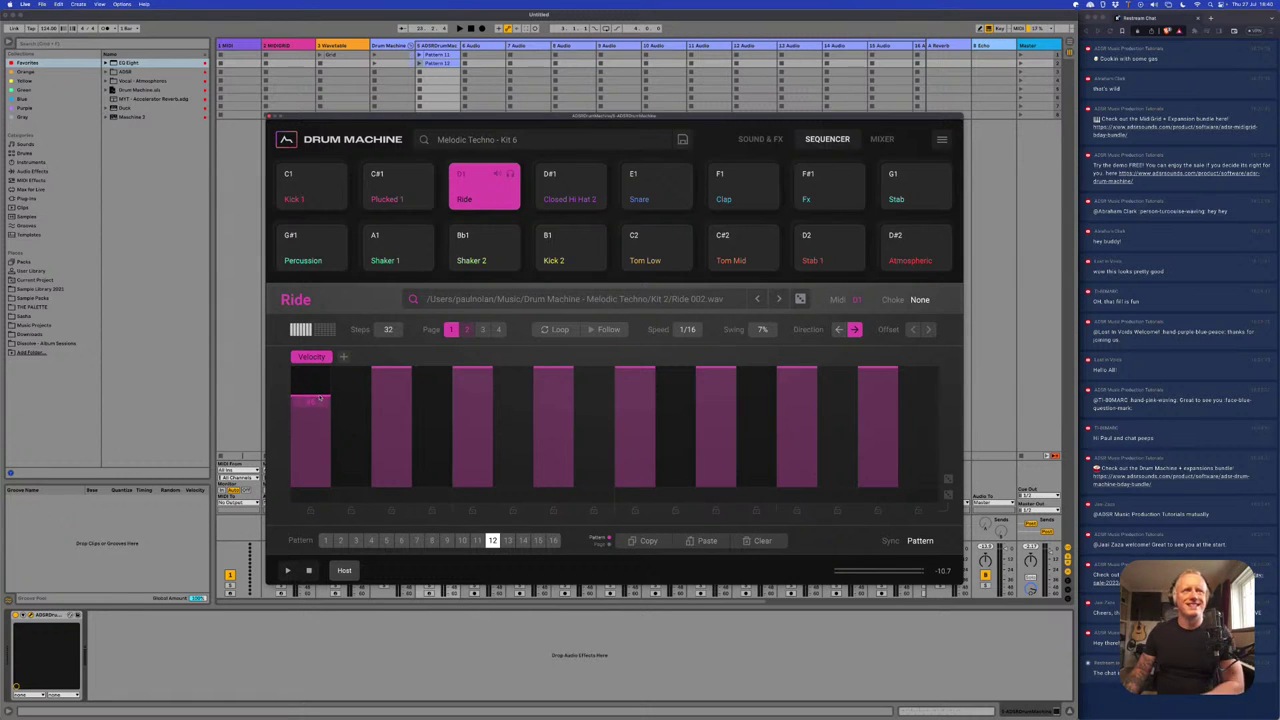
click(399, 386)
mouse_move(427, 389)
mouse_down()
mouse_move(473, 382)
mouse_move(642, 401)
mouse_up()
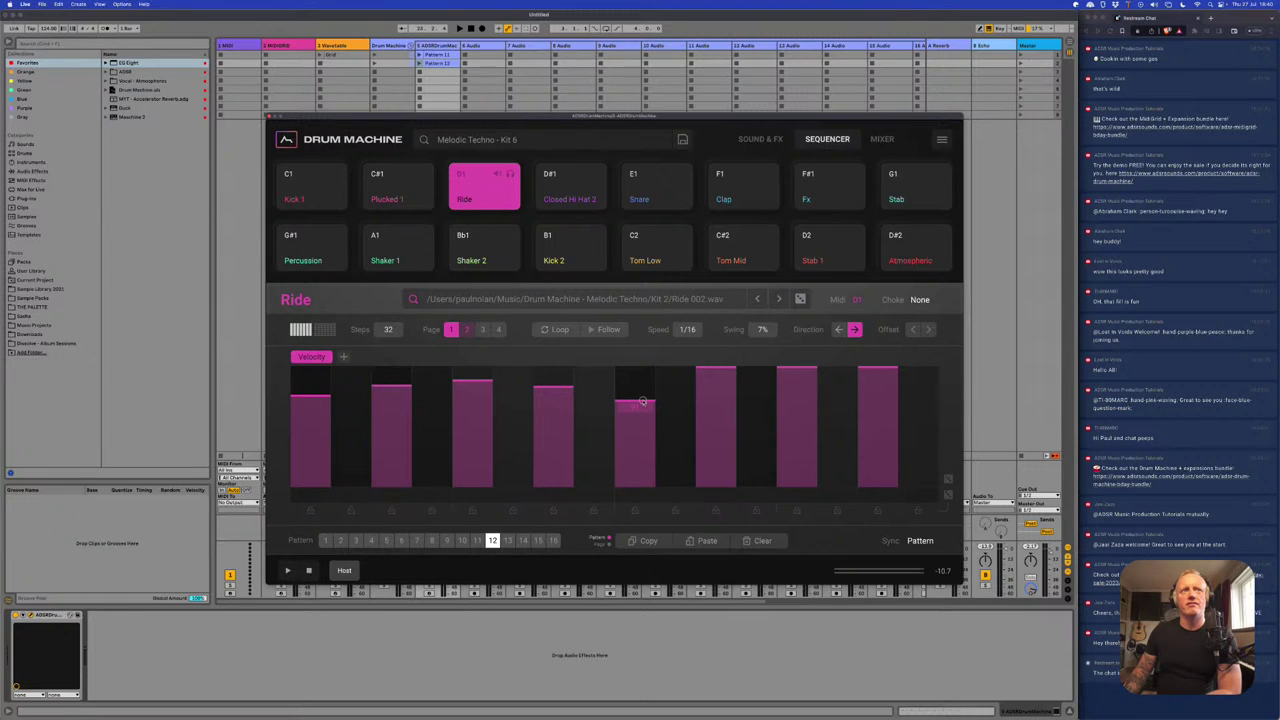
mouse_move(738, 395)
mouse_down()
mouse_move(716, 392)
mouse_move(797, 385)
mouse_move(710, 400)
mouse_move(712, 385)
mouse_move(874, 381)
mouse_up()
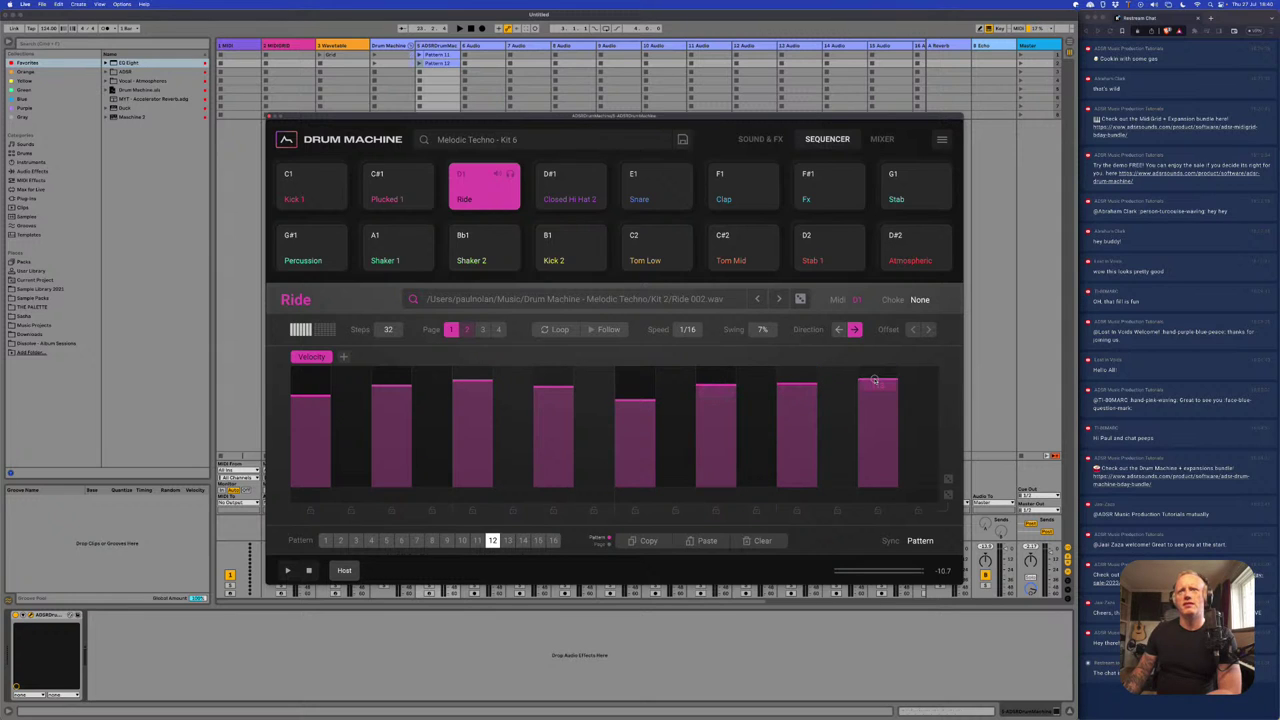
click(466, 330)
mouse_move(312, 368)
mouse_down()
mouse_move(318, 392)
mouse_move(553, 378)
mouse_move(636, 394)
mouse_up()
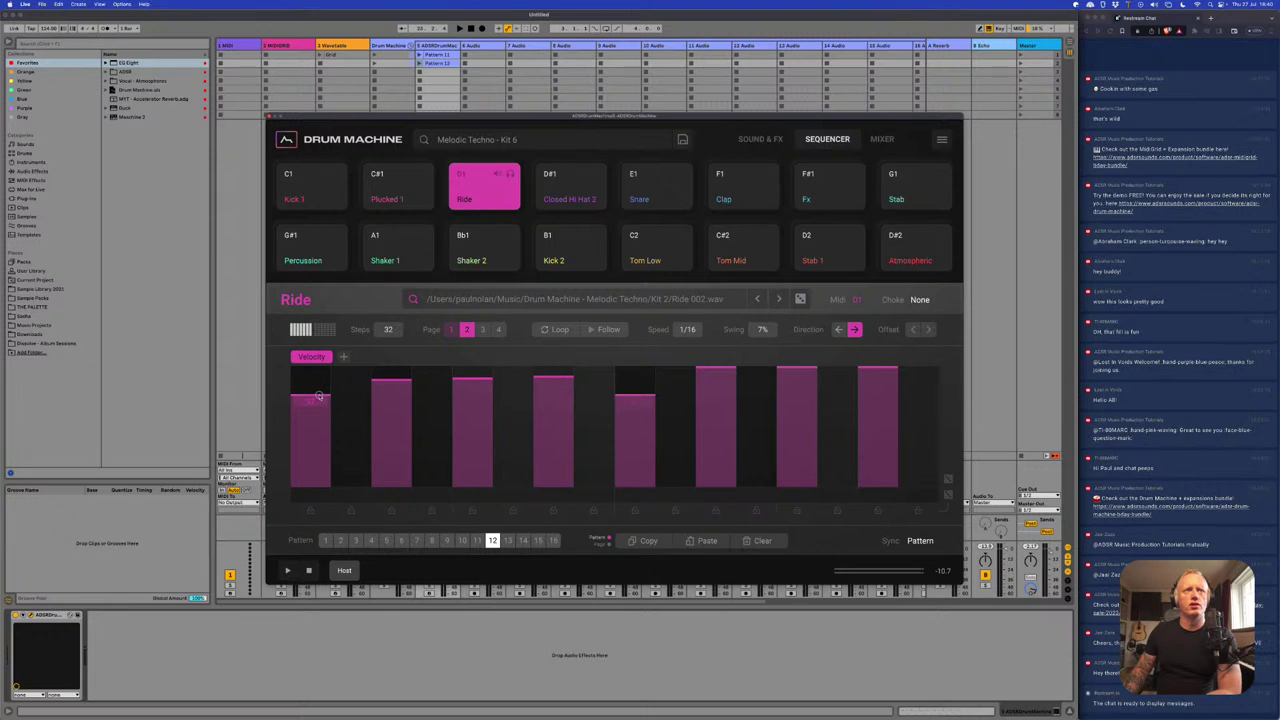
- Play the loop, set the Ride pad's Tune to -3 and raise its Drive amount to 16%
key(space)
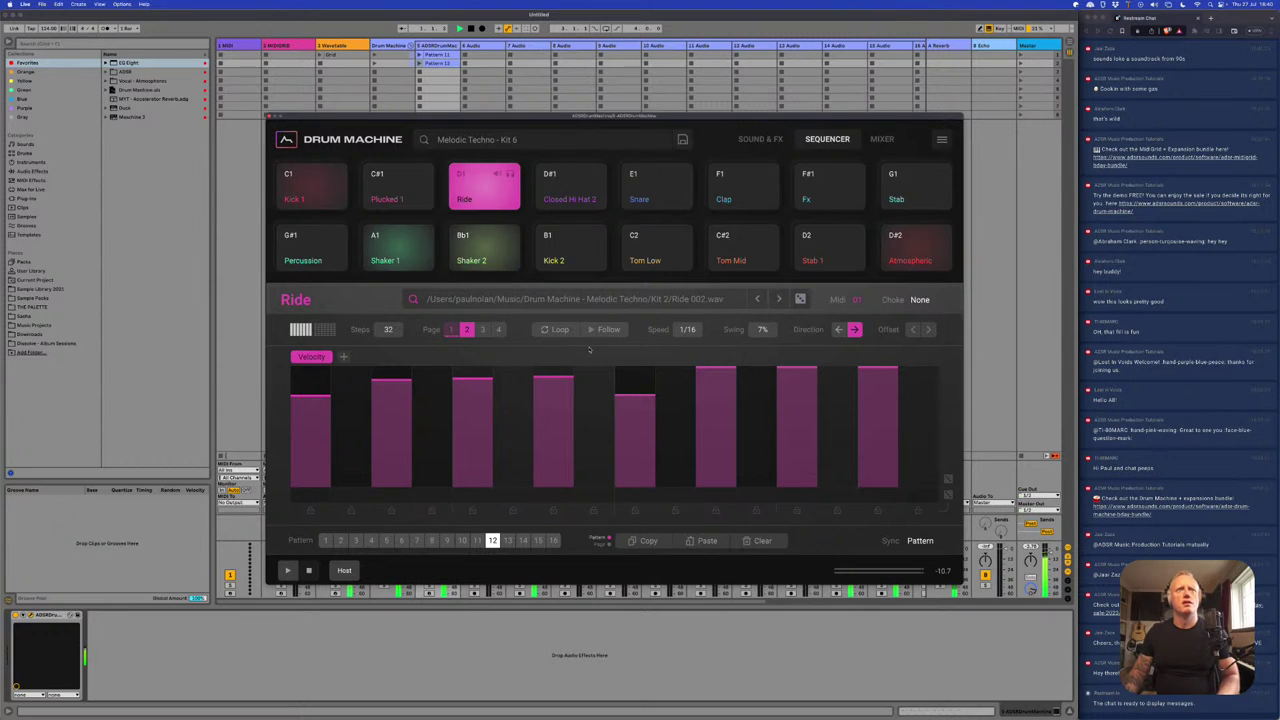
click(760, 139)
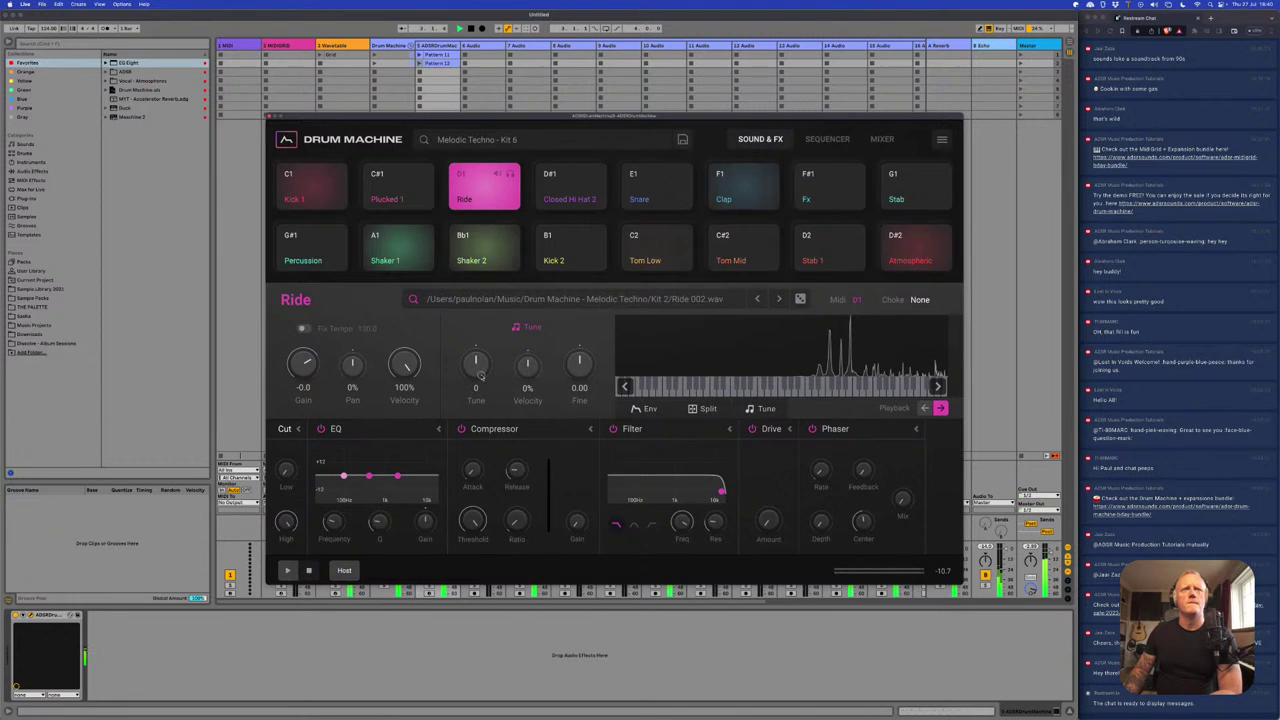
drag(478, 370, 478, 383)
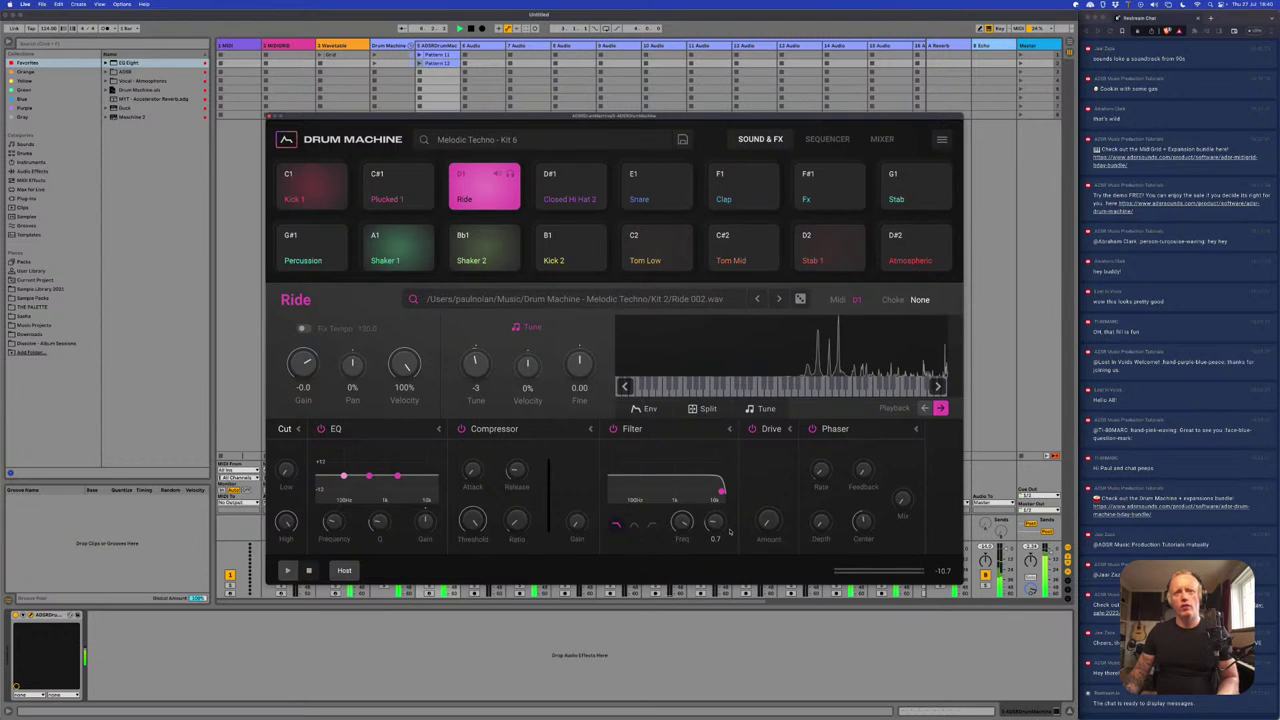
drag(769, 530, 767, 511)
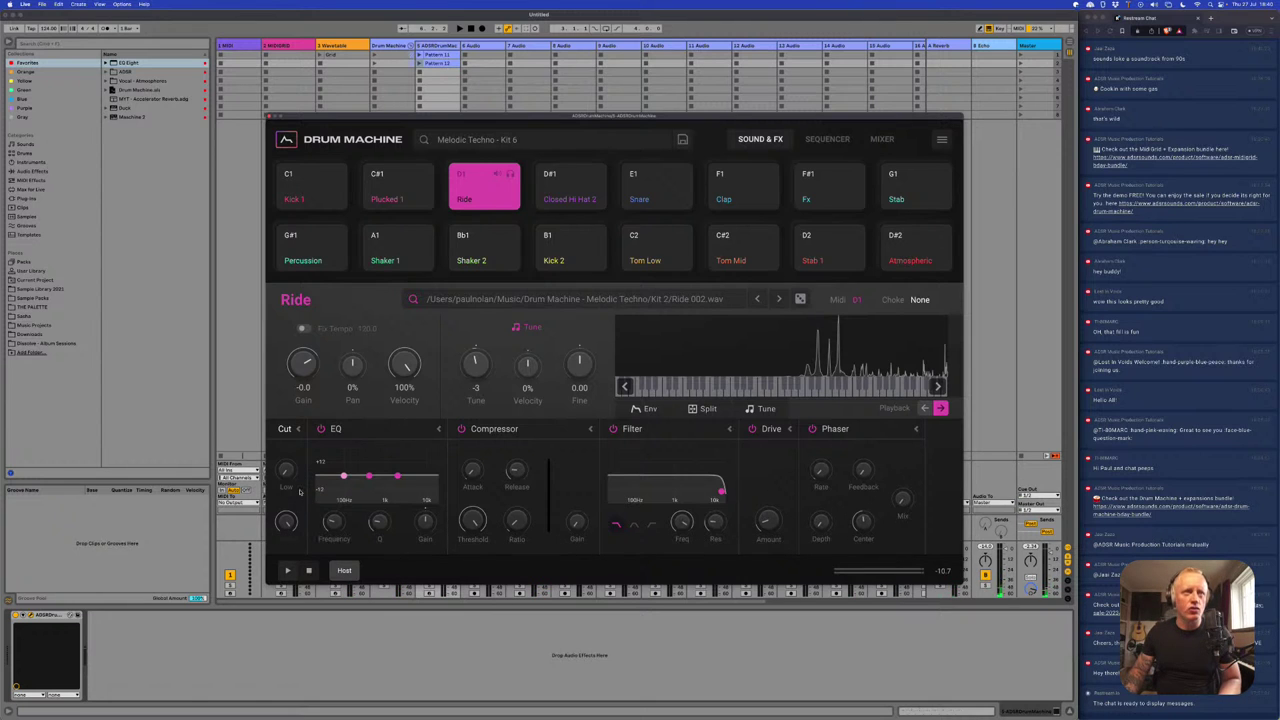
- Raise the Ride pad's low cut and open its filter frequency to 18 kHz while the loop plays
drag(287, 478, 286, 408)
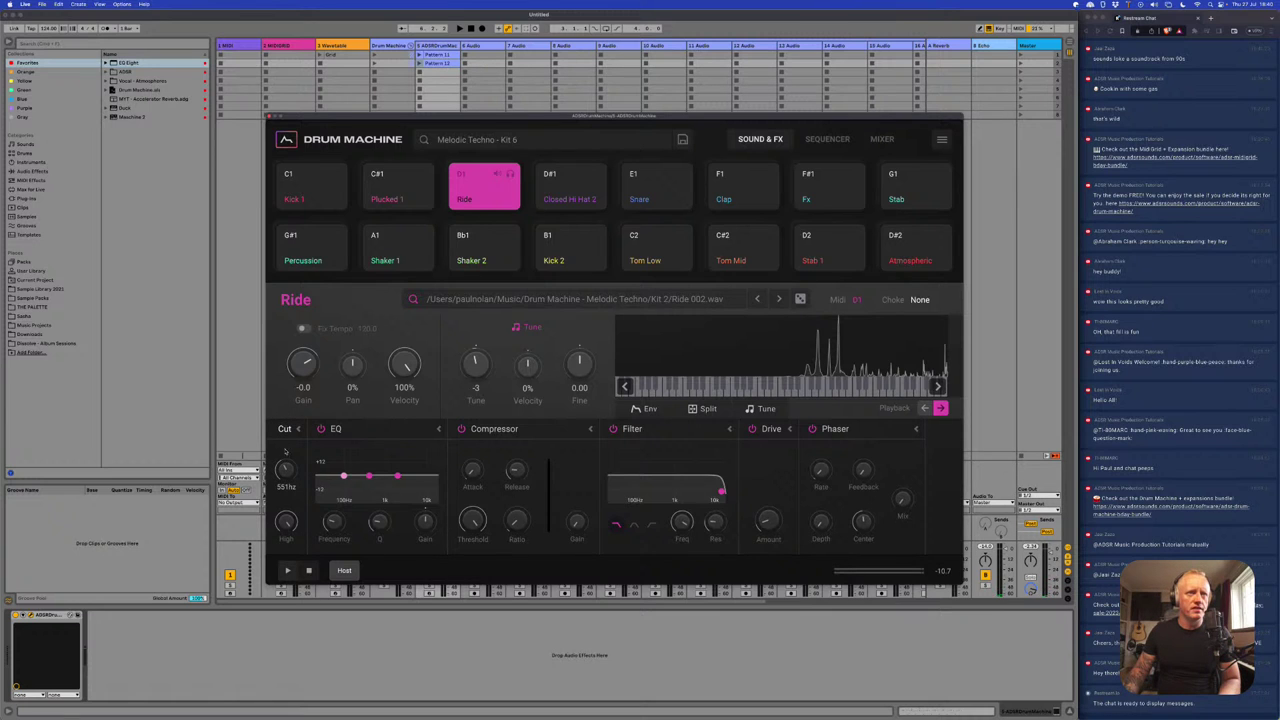
key(space)
drag(287, 452, 291, 433)
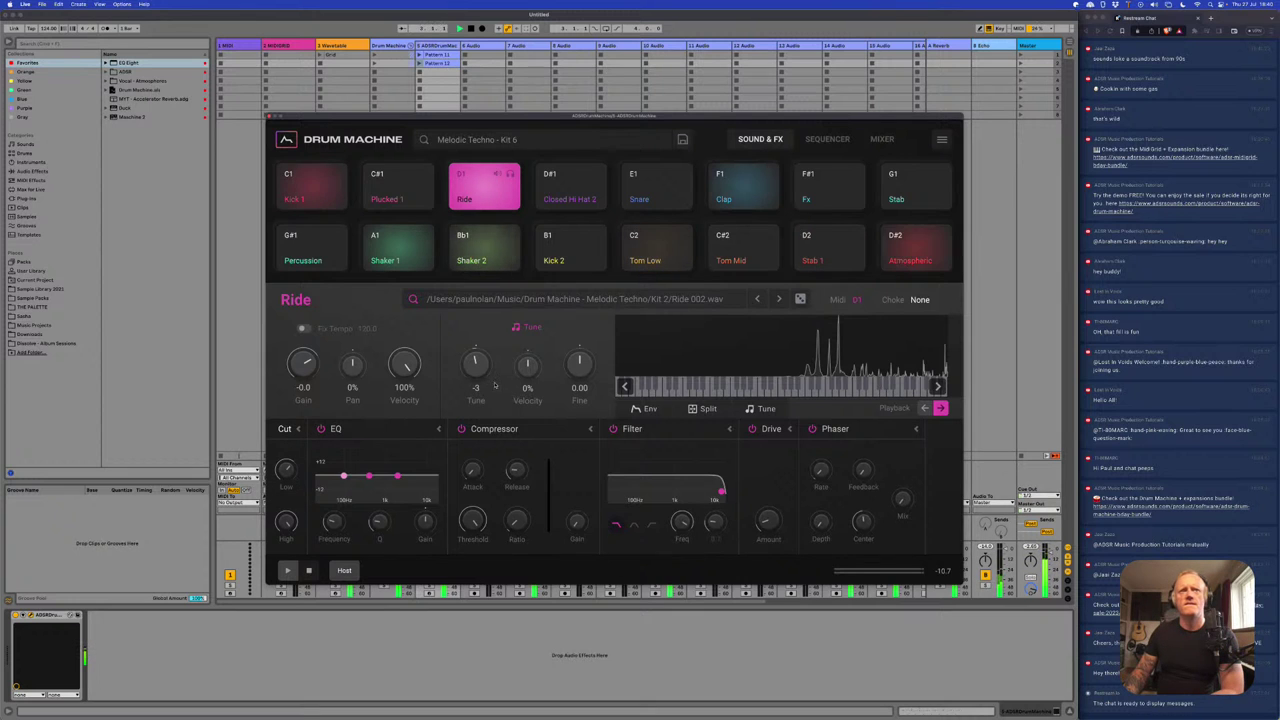
mouse_move(771, 518)
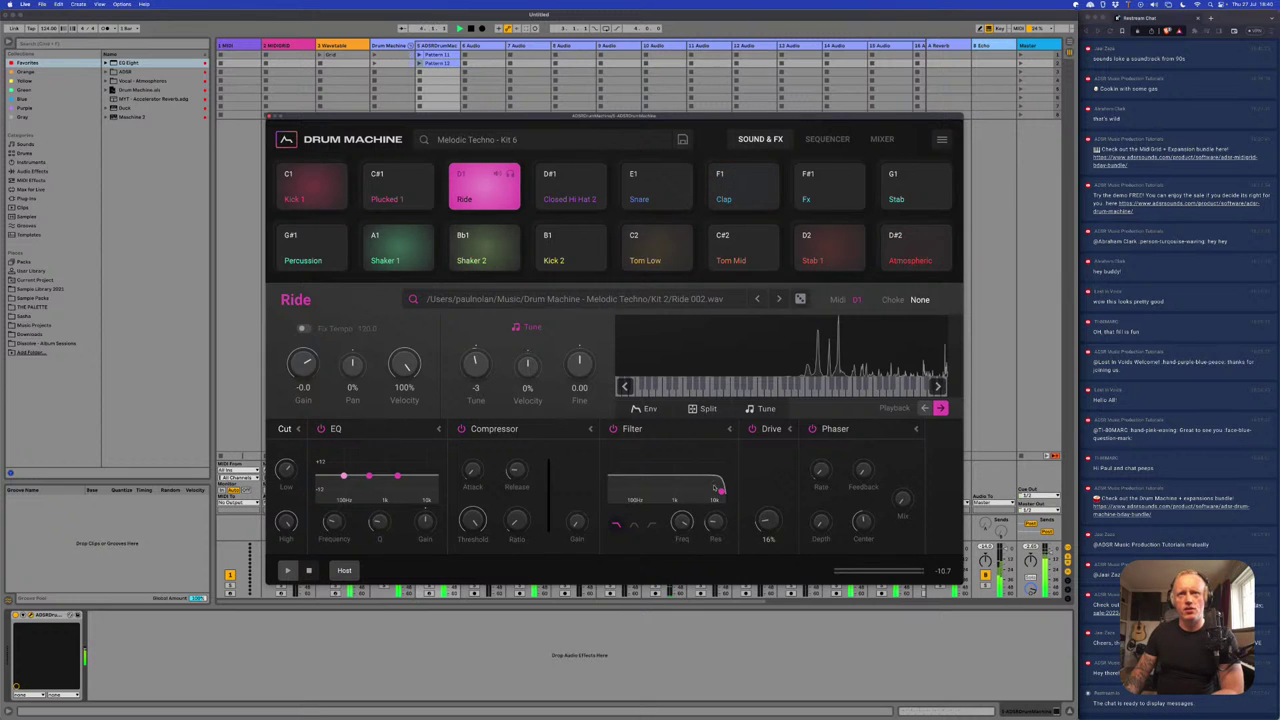
mouse_move(719, 489)
mouse_down()
mouse_move(686, 490)
mouse_move(724, 492)
mouse_up()
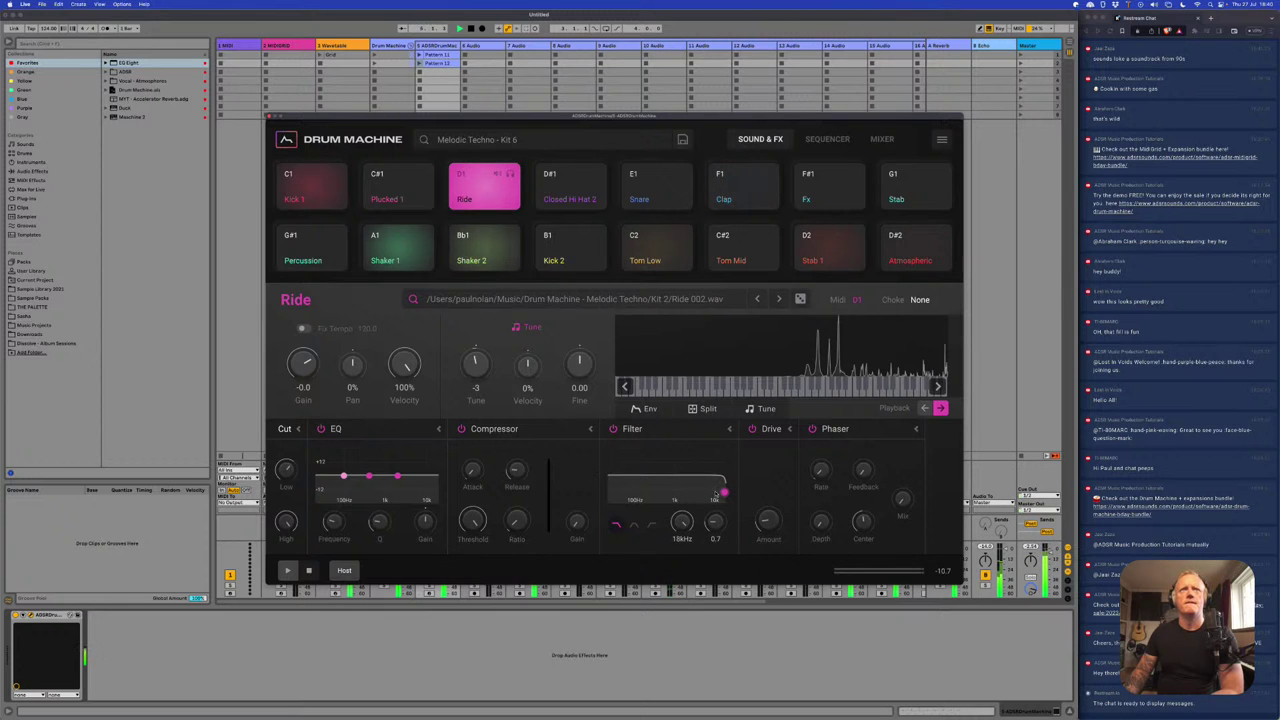
- Audition the Ride at a Tune of +3, then set its Tune to 0
drag(481, 376, 481, 362)
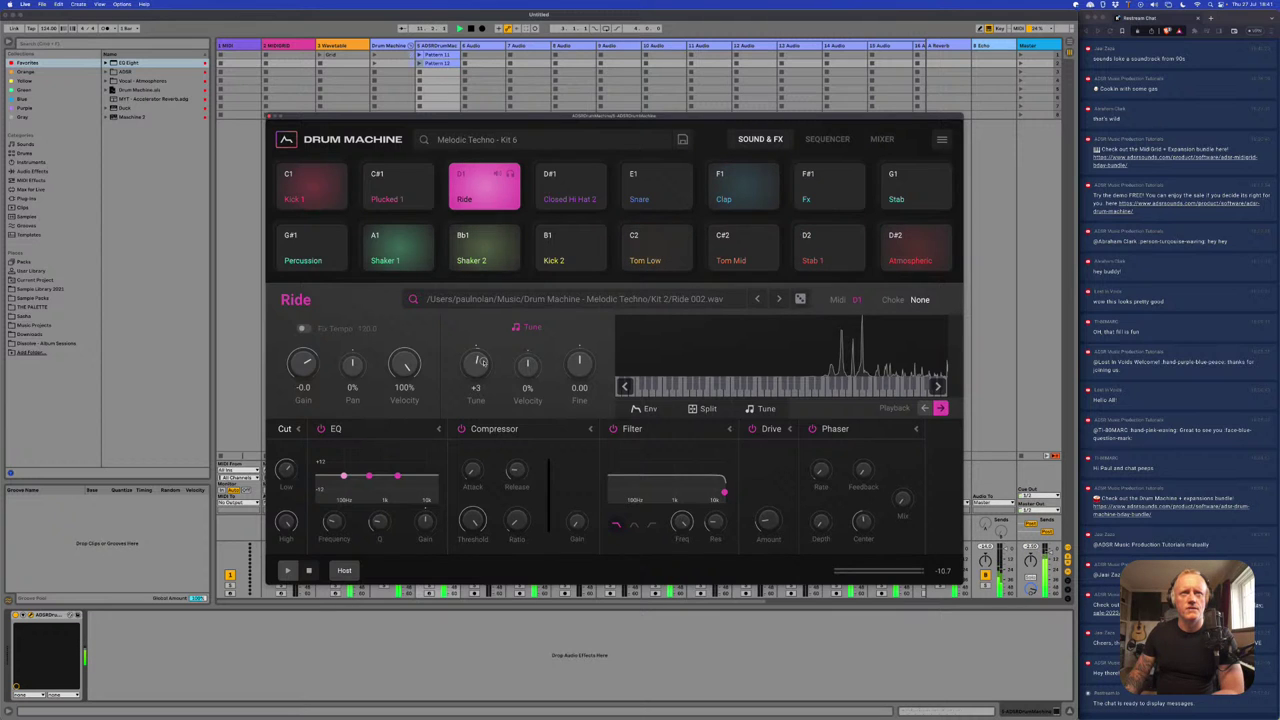
drag(481, 362, 477, 362)
drag(477, 362, 476, 367)
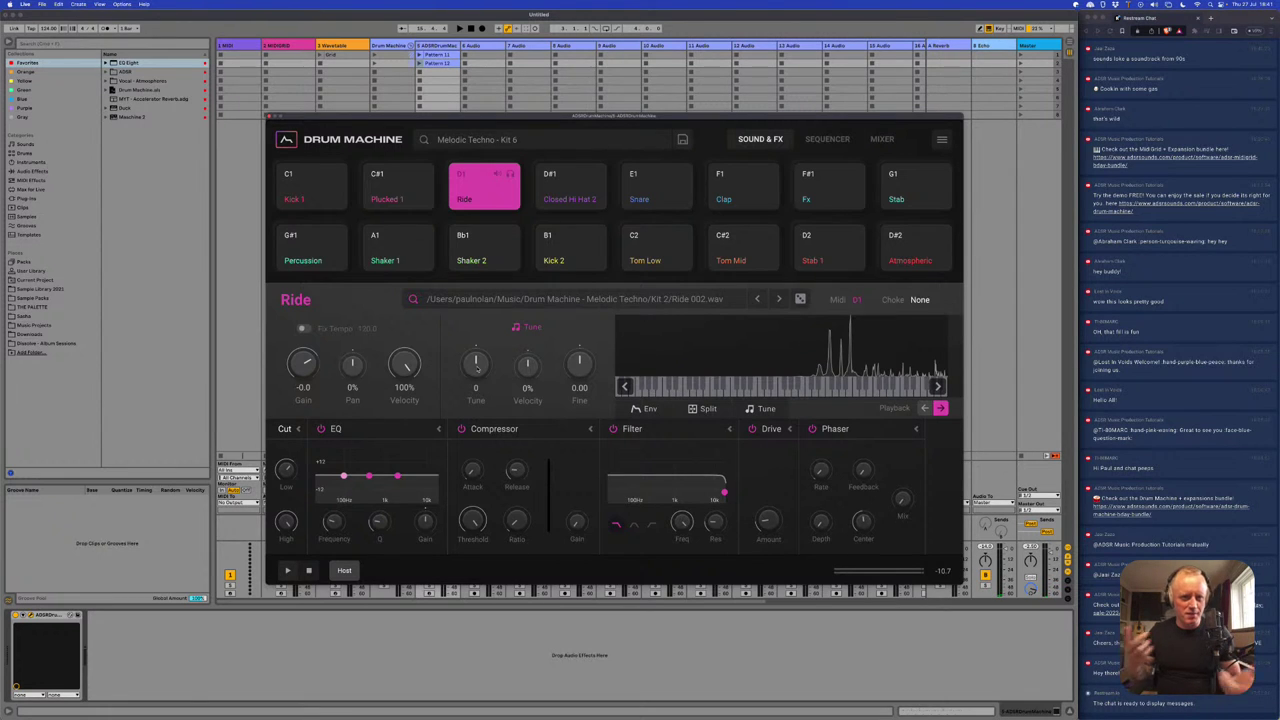
- Raise the Ride channel's level slightly in the Drum Machine mixer, check it in the loop and close the plugin window
click(828, 139)
click(881, 139)
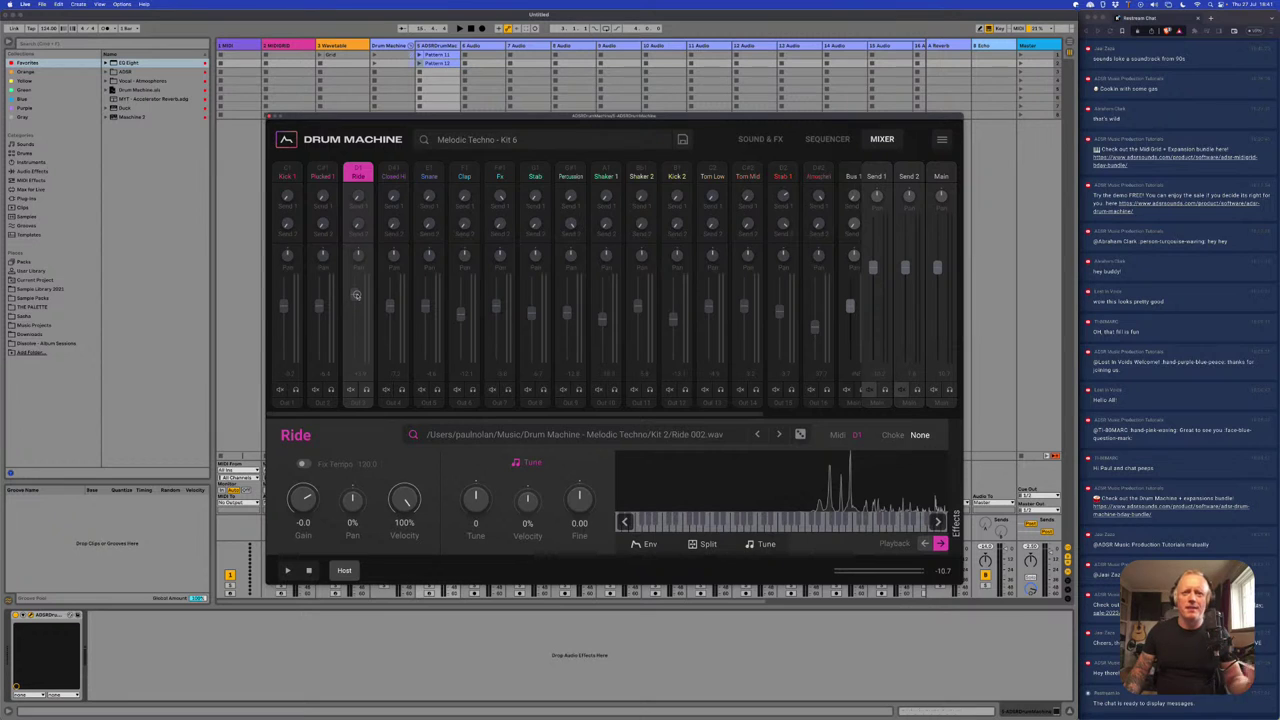
key(space)
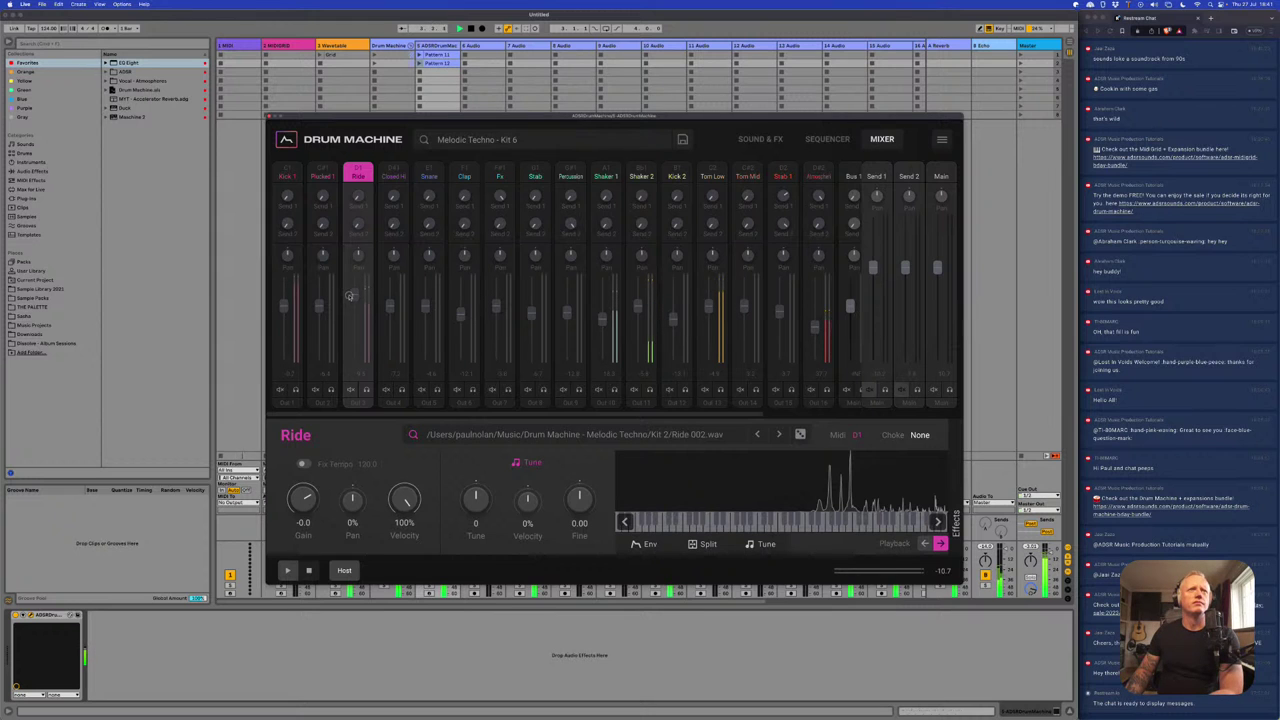
click(269, 116)
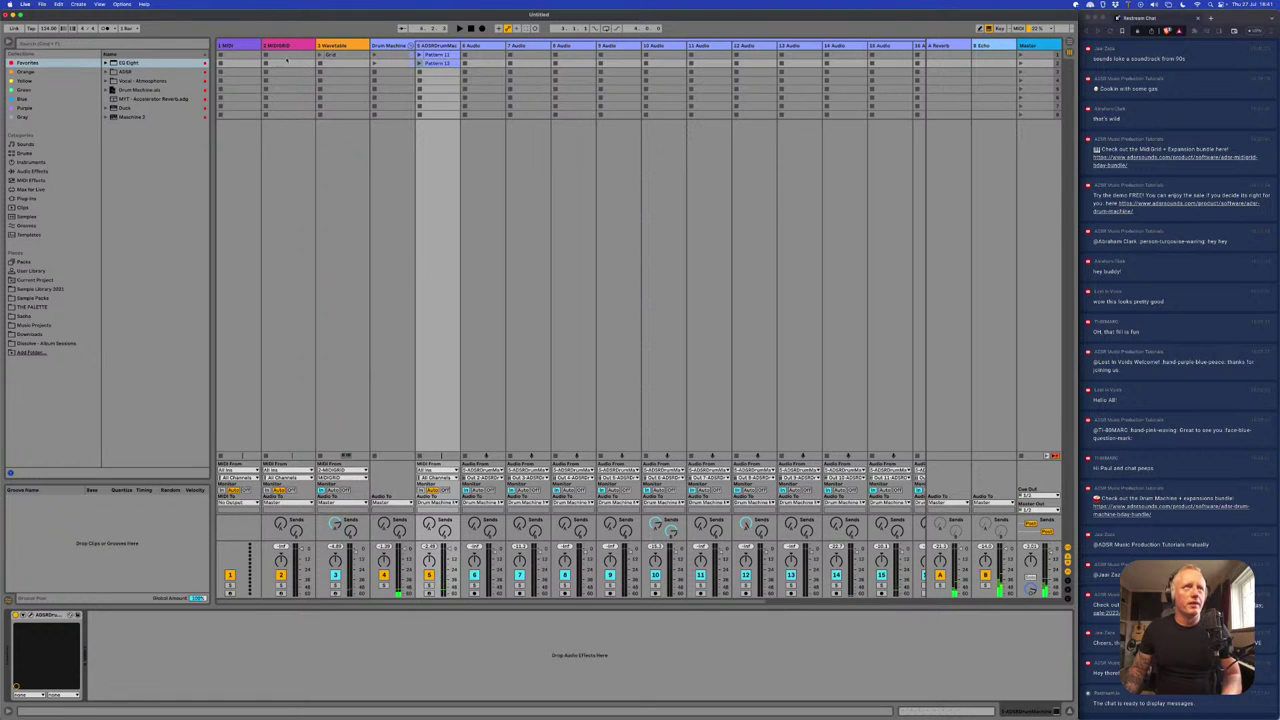
- Load the ADSR Hexcel VST3 plug-in onto the 1 MIDI track
click(257, 46)
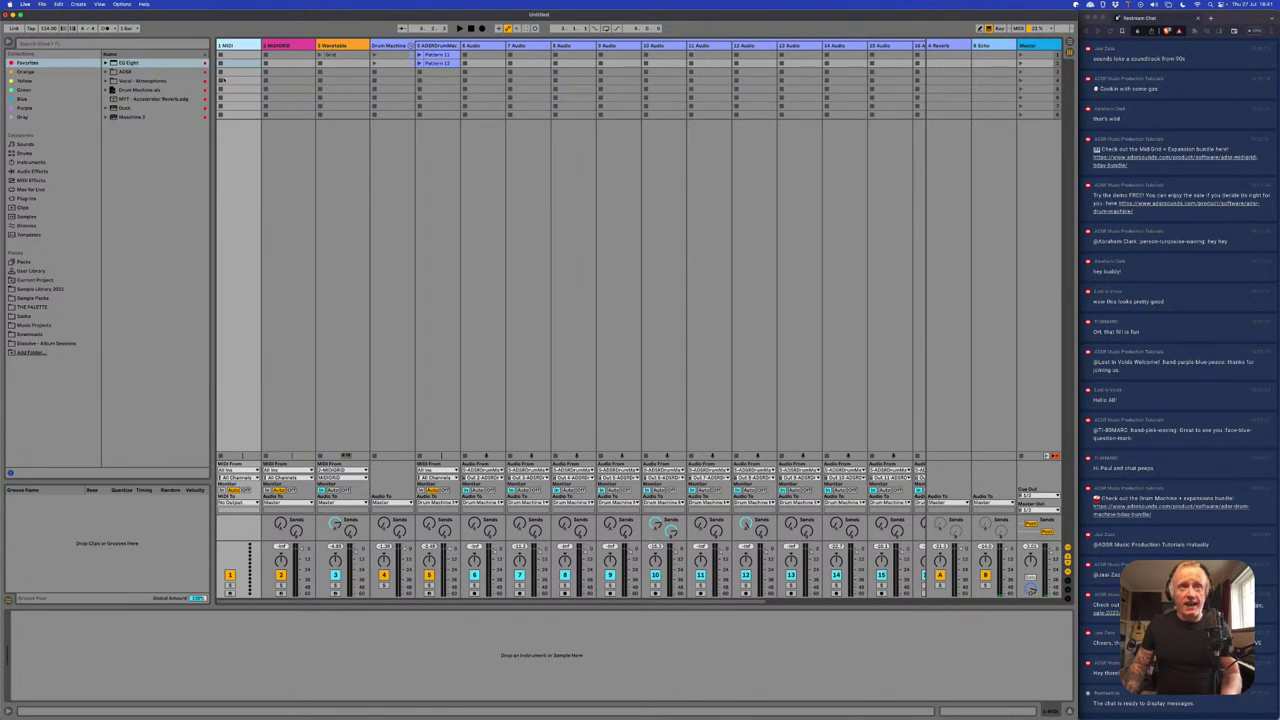
click(29, 198)
drag(211, 98, 232, 100)
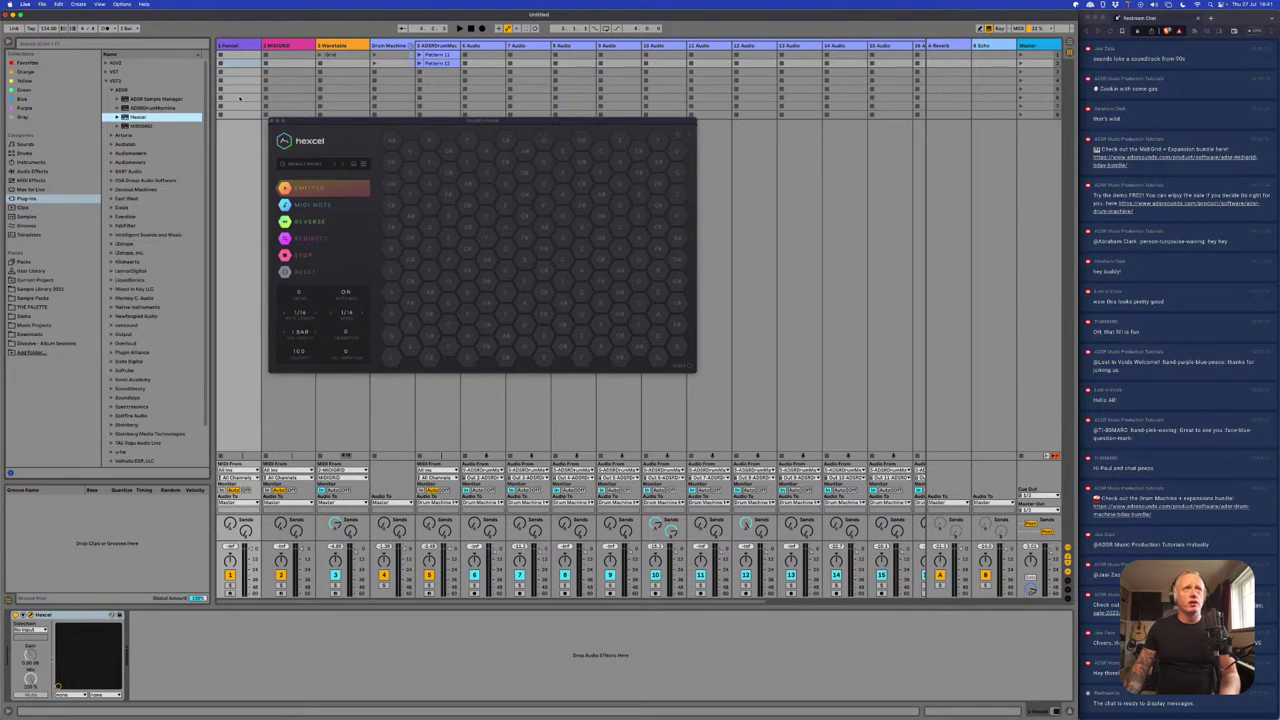
- Open MIDIGRID from its track, arrange its window beside Hexcel's without overlap, and select the Hexcel track
click(278, 46)
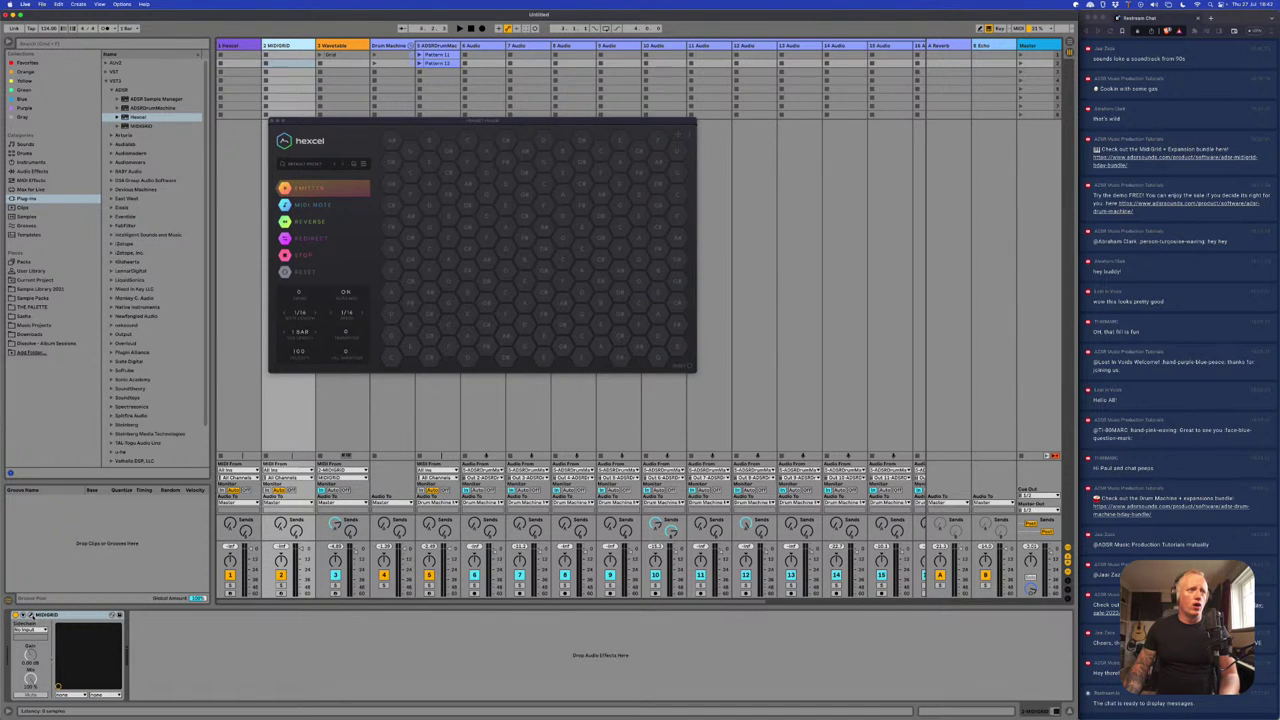
click(32, 614)
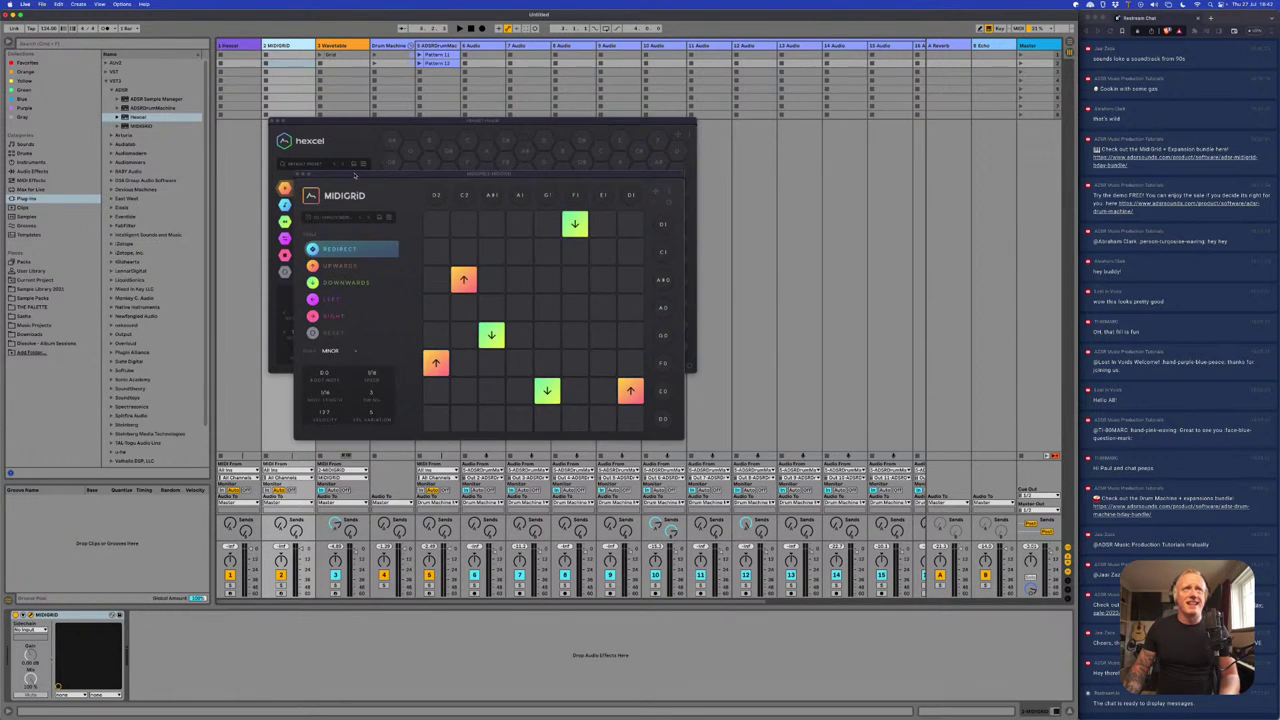
drag(255, 169, 485, 171)
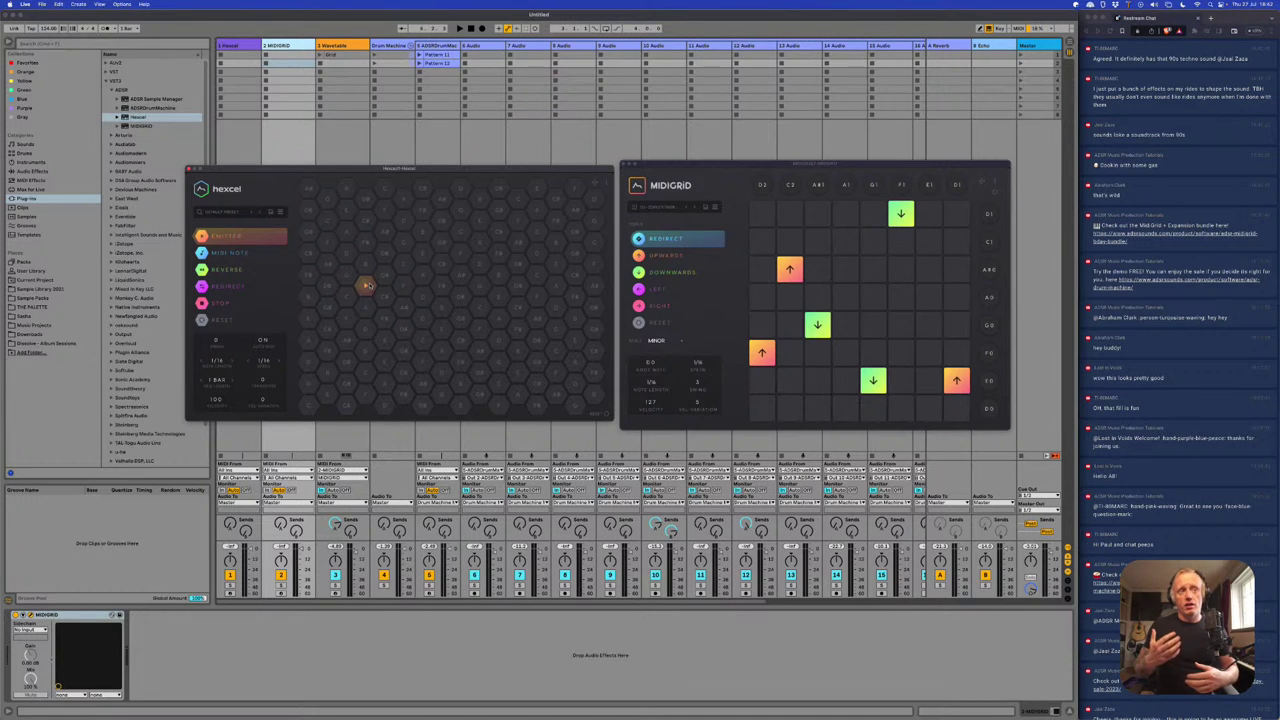
click(287, 50)
click(229, 46)
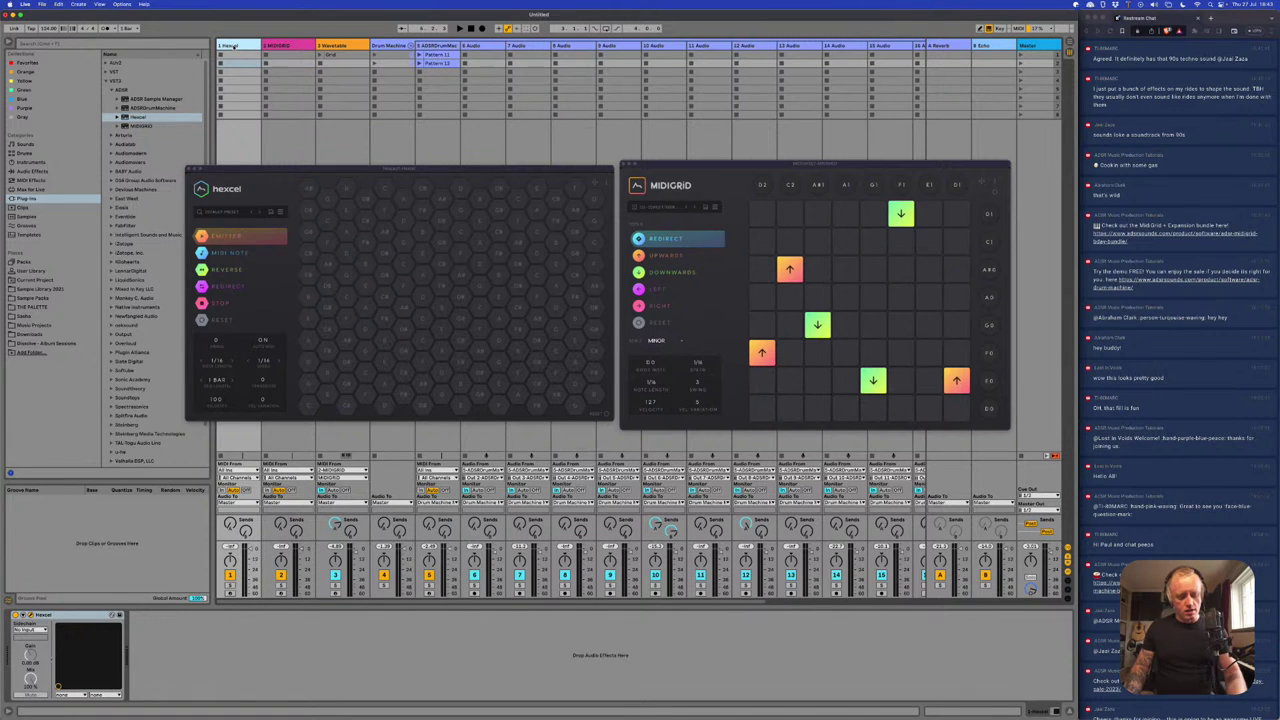
- Insert a new MIDI track after the Hexcel track and load Arturia's Pigments onto it
key(super+shift+t)
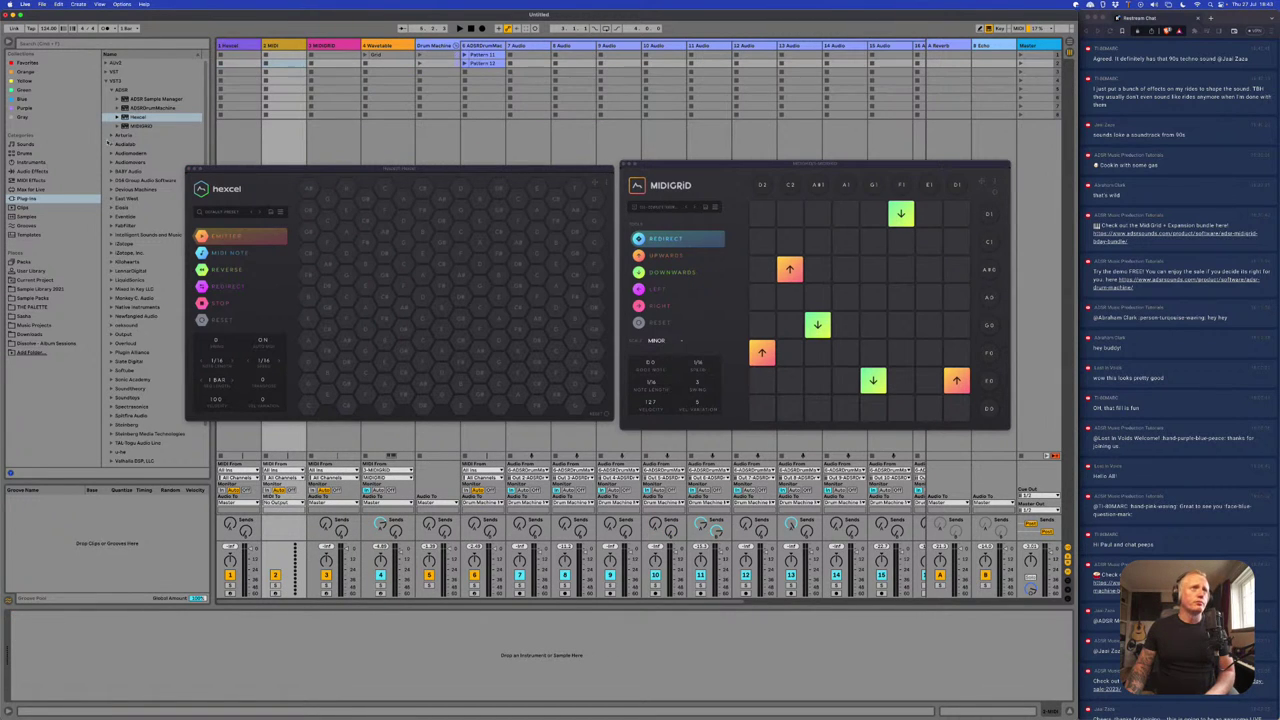
click(112, 135)
click(111, 135)
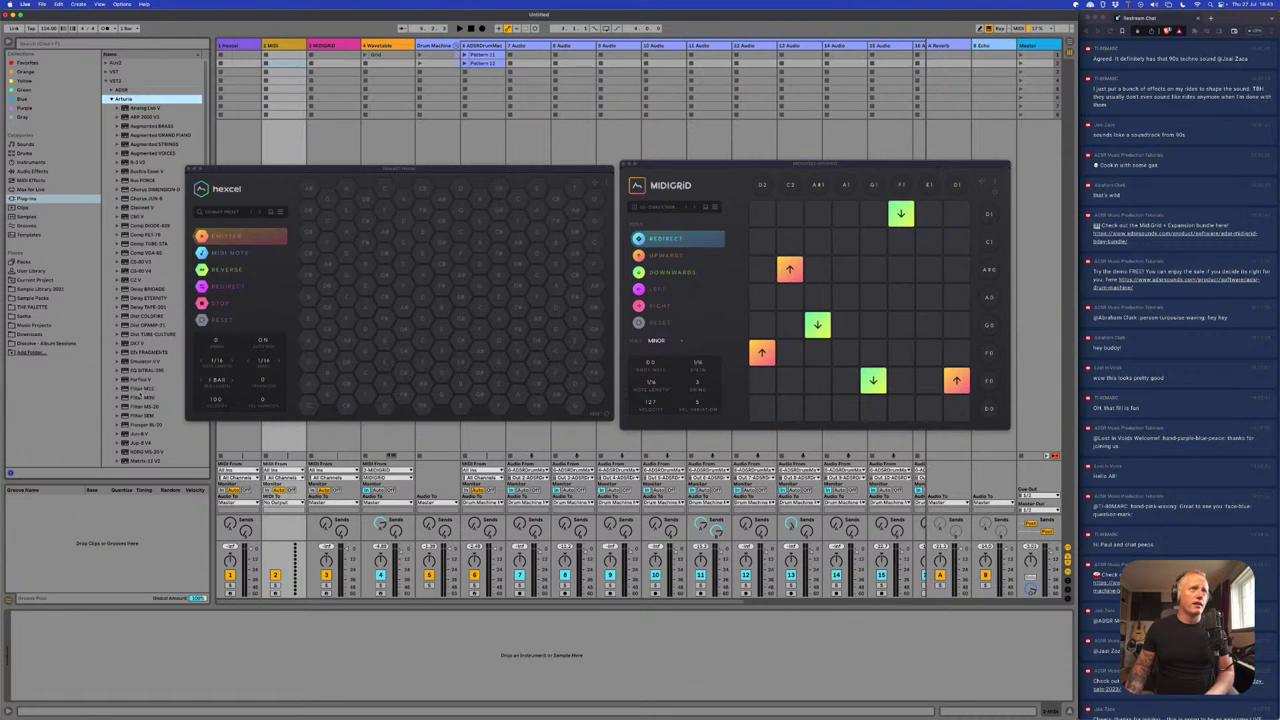
scroll(150, 300, down, 5)
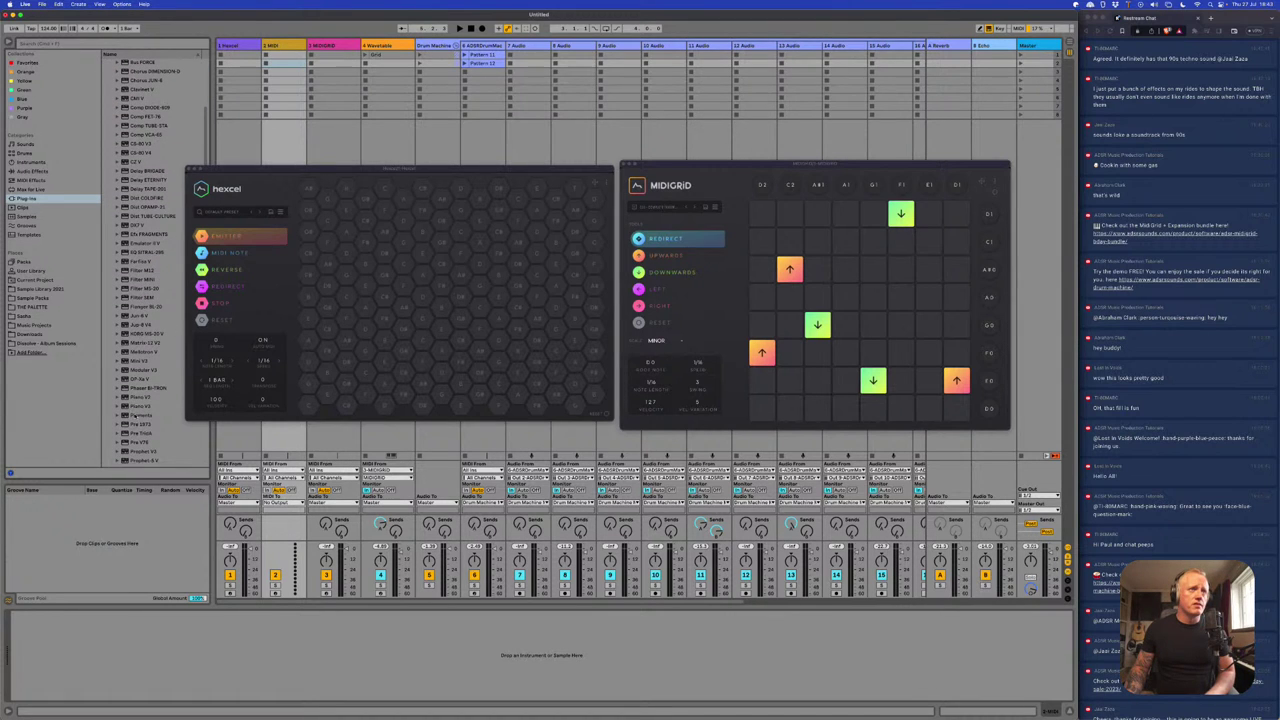
click(145, 415)
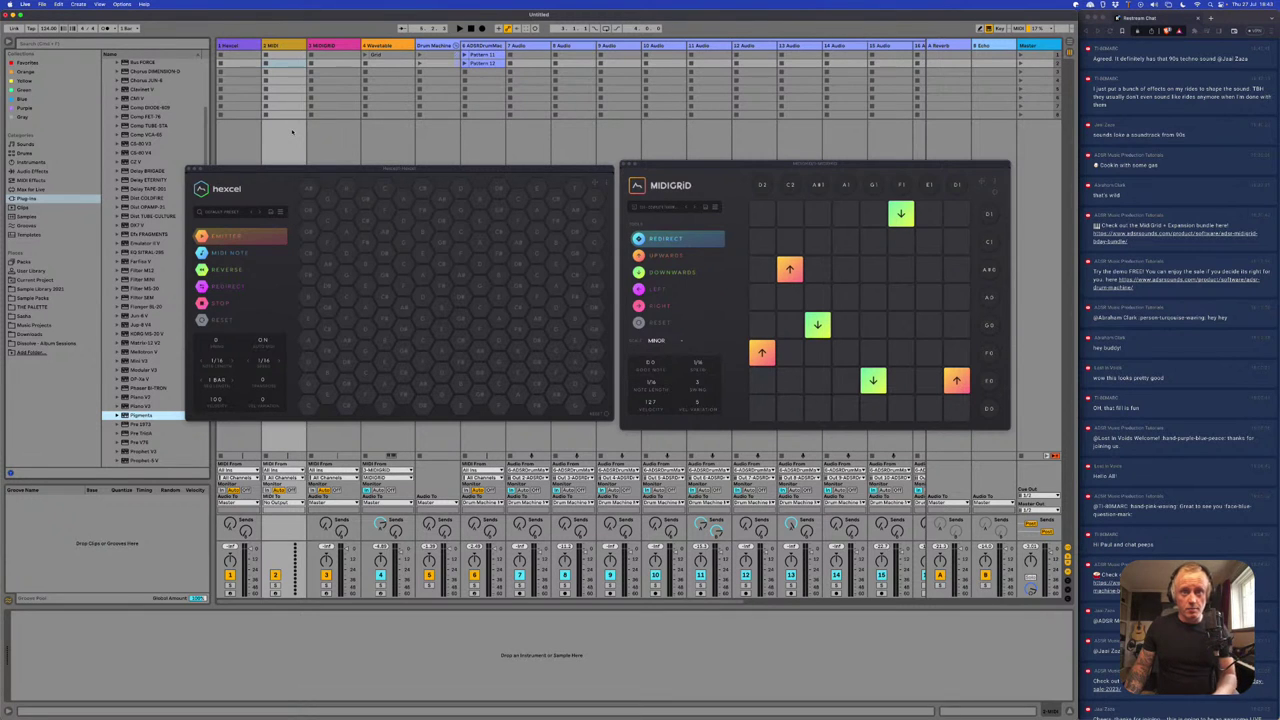
key(Return)
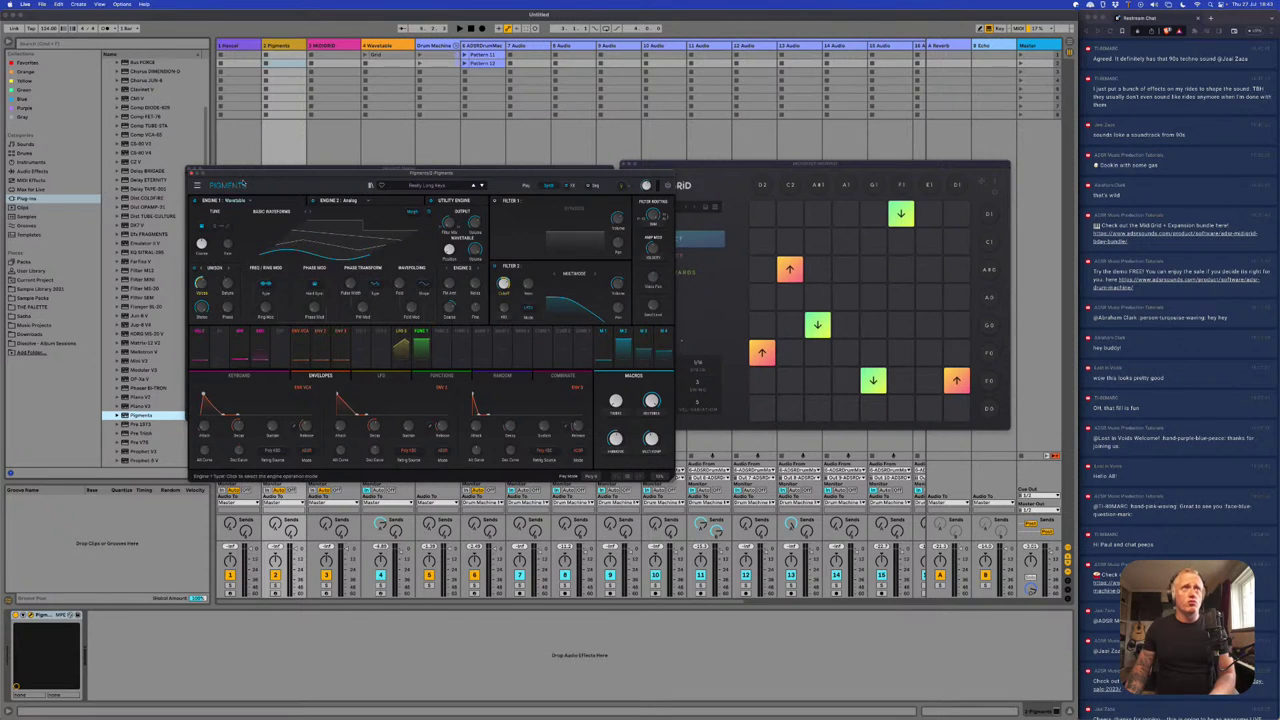
- Move the Pigments window clear of Hexcel's controls, load a preset from the Pad category and close the window
drag(295, 175, 397, 243)
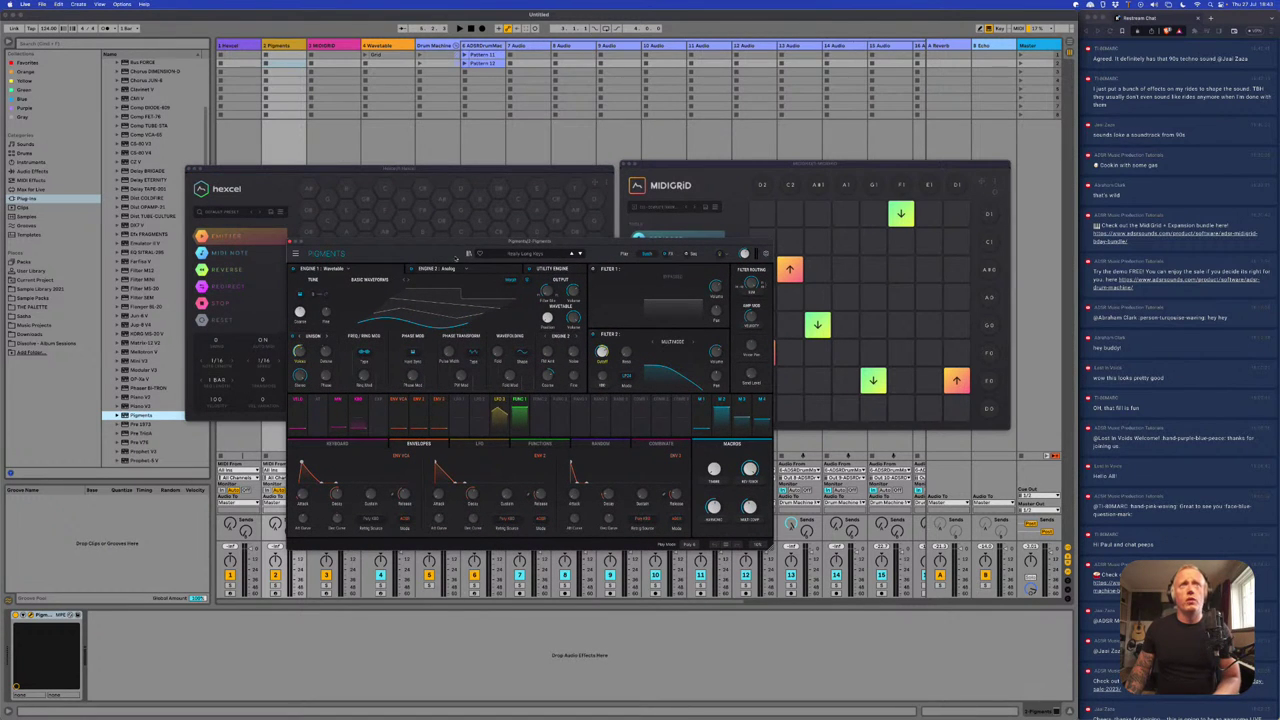
click(505, 255)
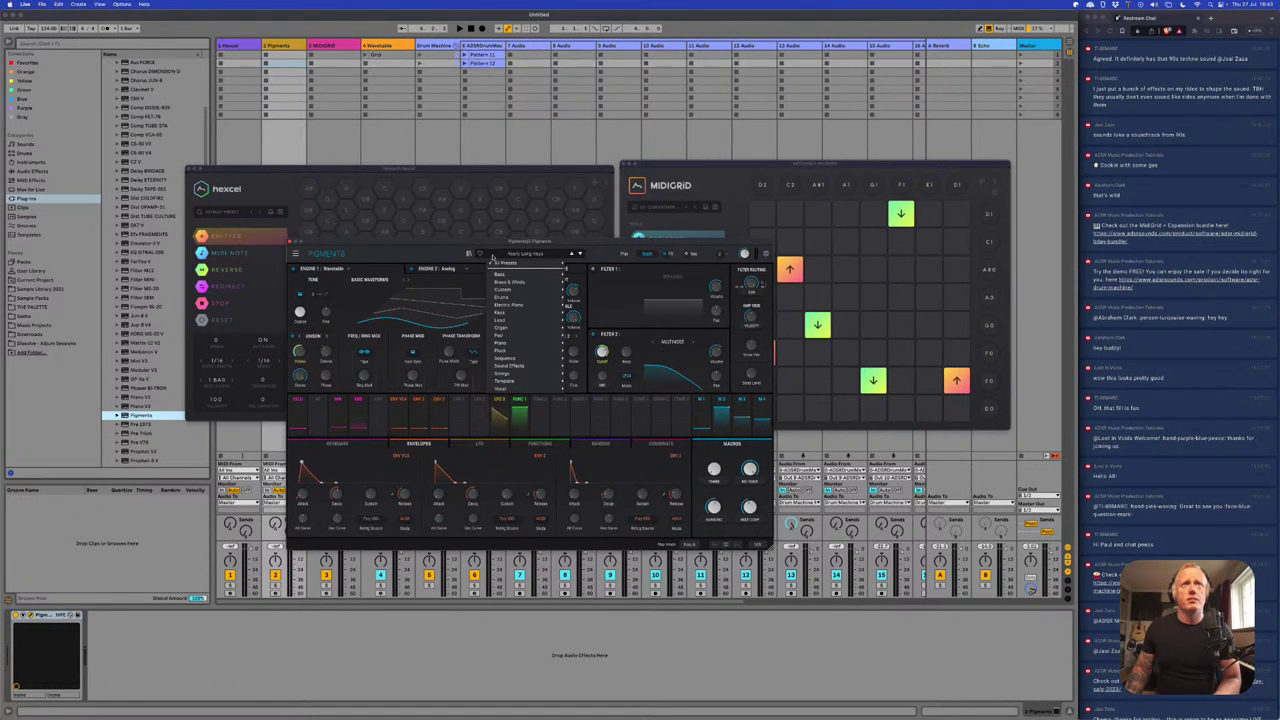
mouse_move(505, 335)
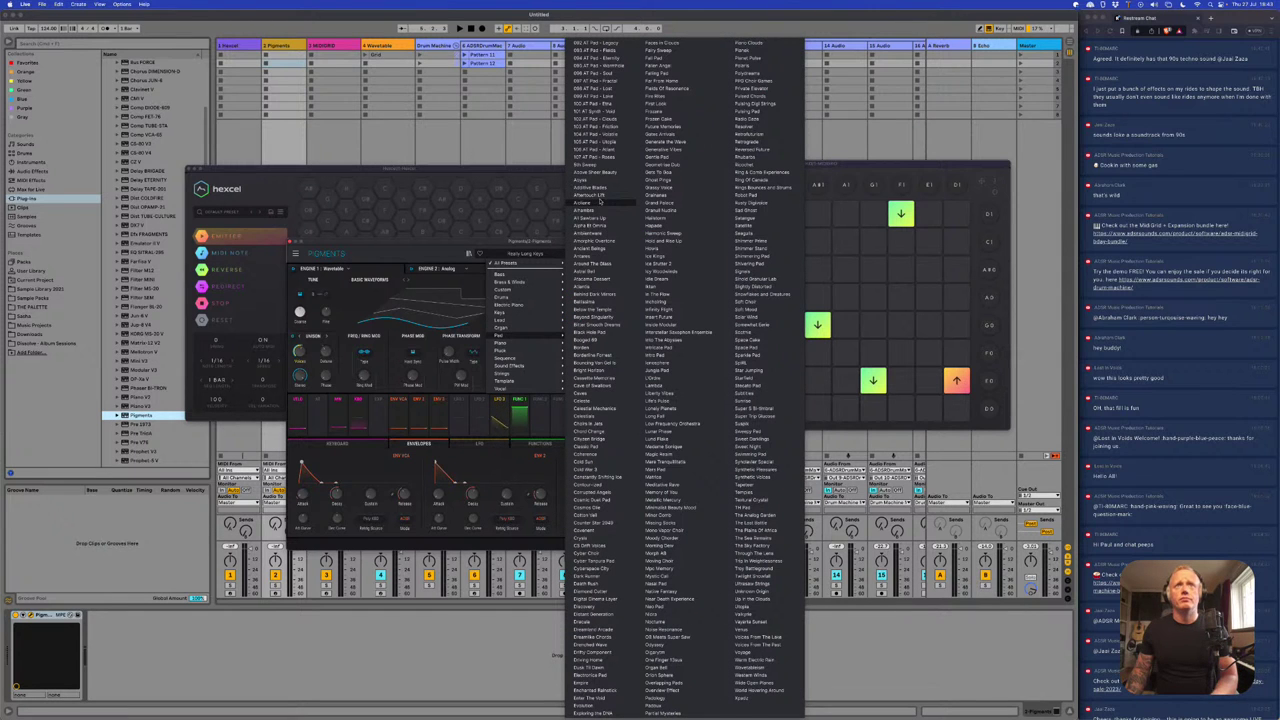
click(590, 226)
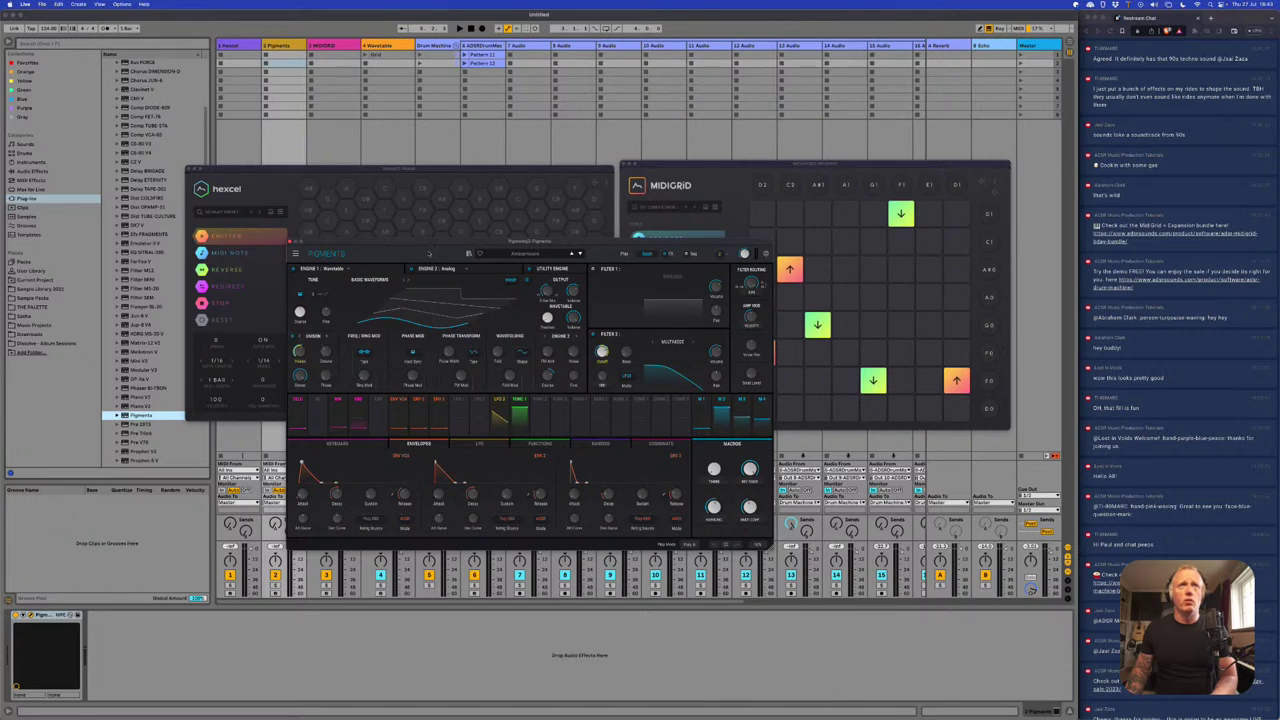
click(293, 243)
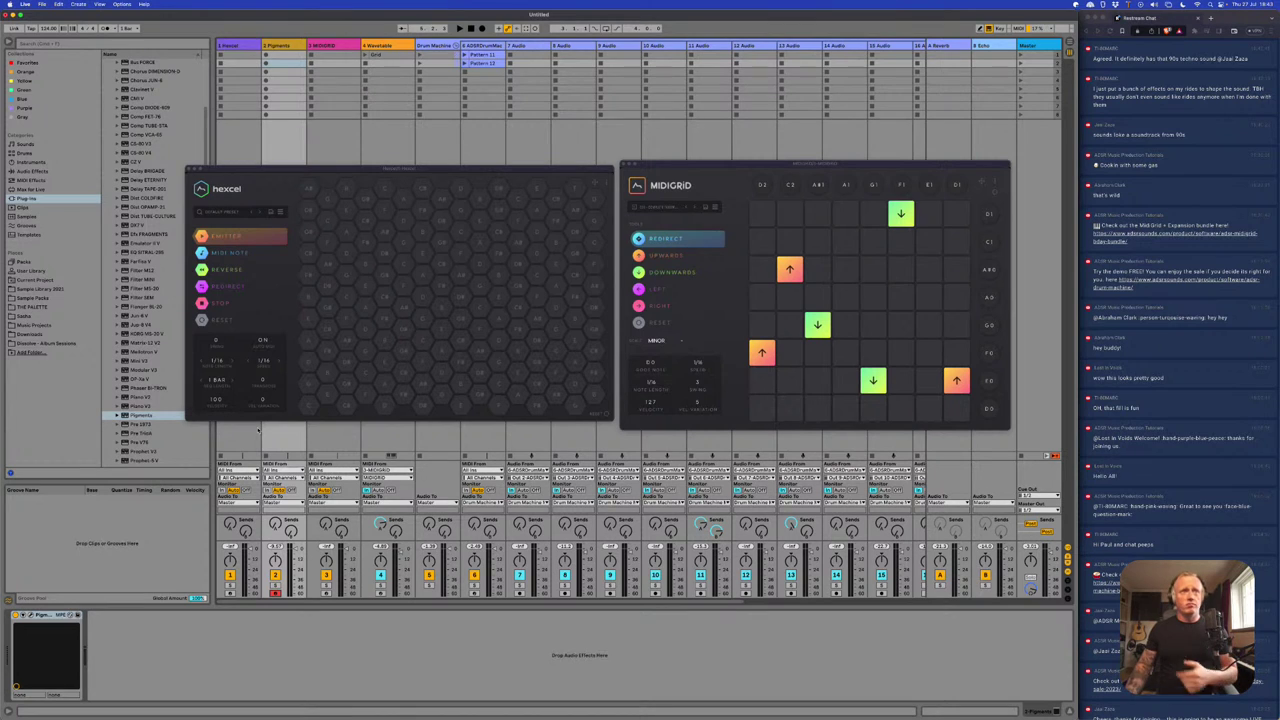
- Place an emitter in the lower-left area of the Hexcel grid and play the loop
click(366, 329)
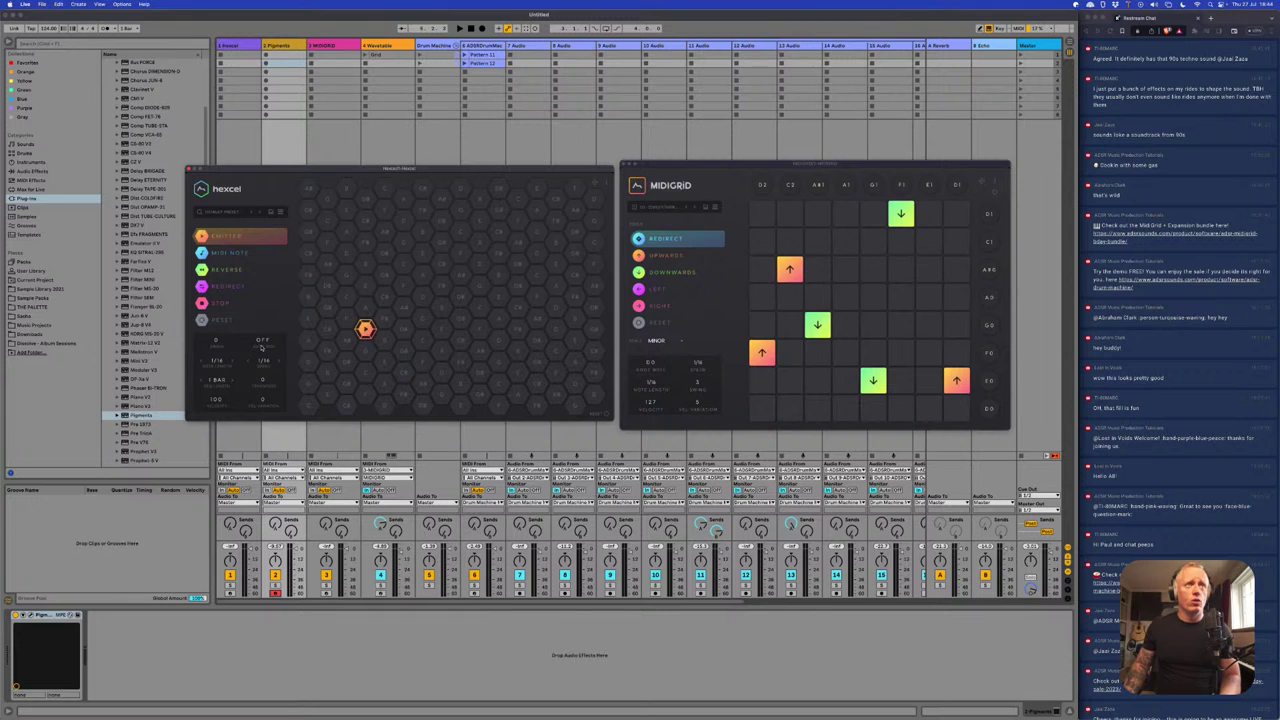
key(space)
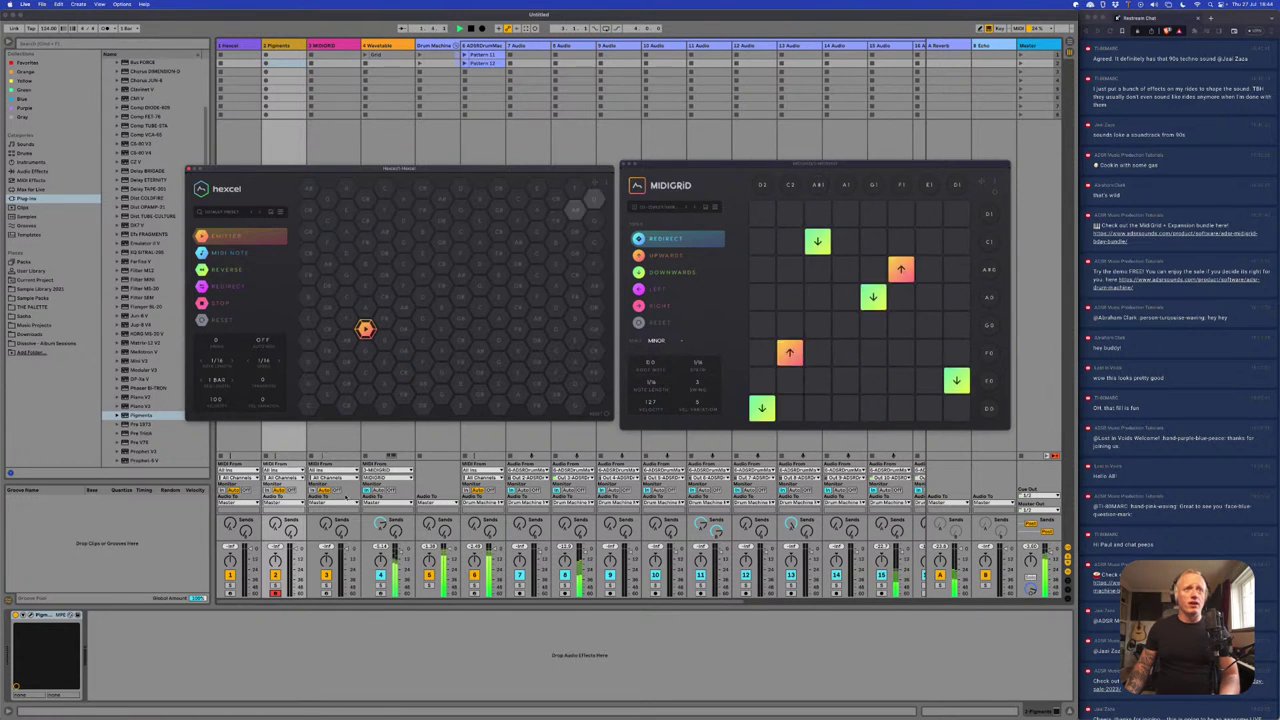
- Set the Pigments track's MIDI input to 1-Hexcel with Hexcel as the input channel
click(325, 470)
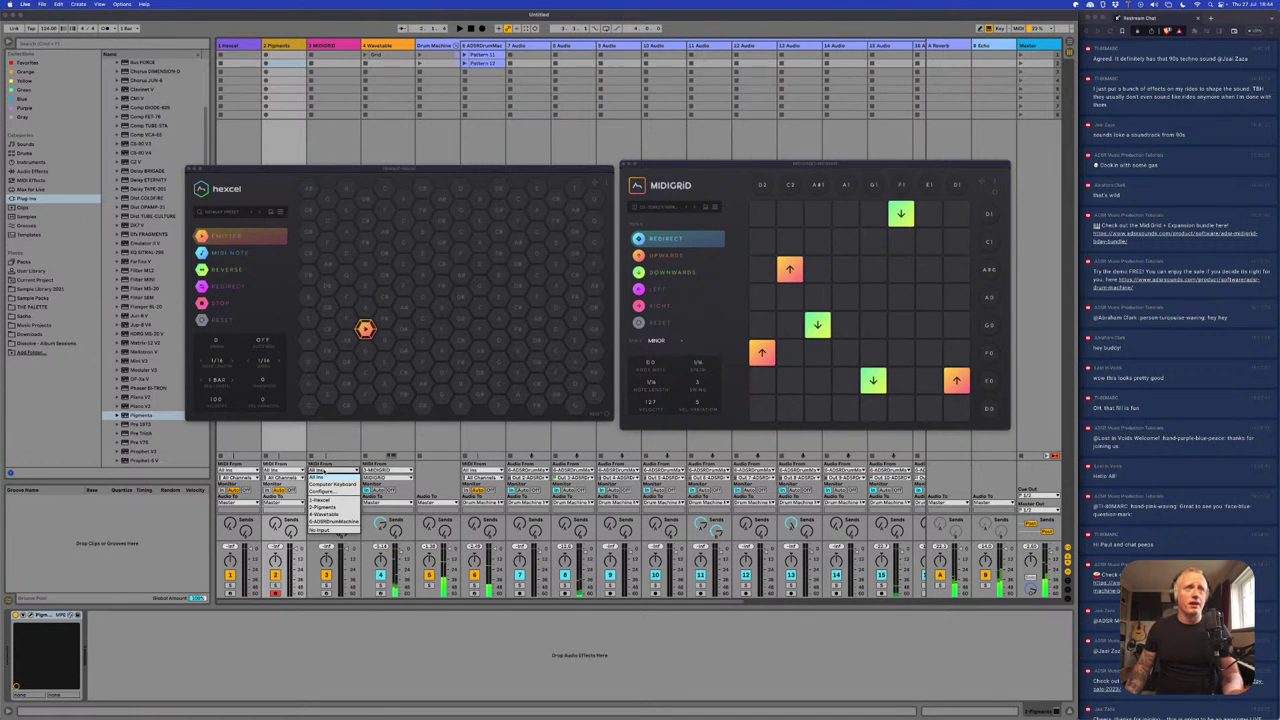
click(282, 470)
click(282, 470)
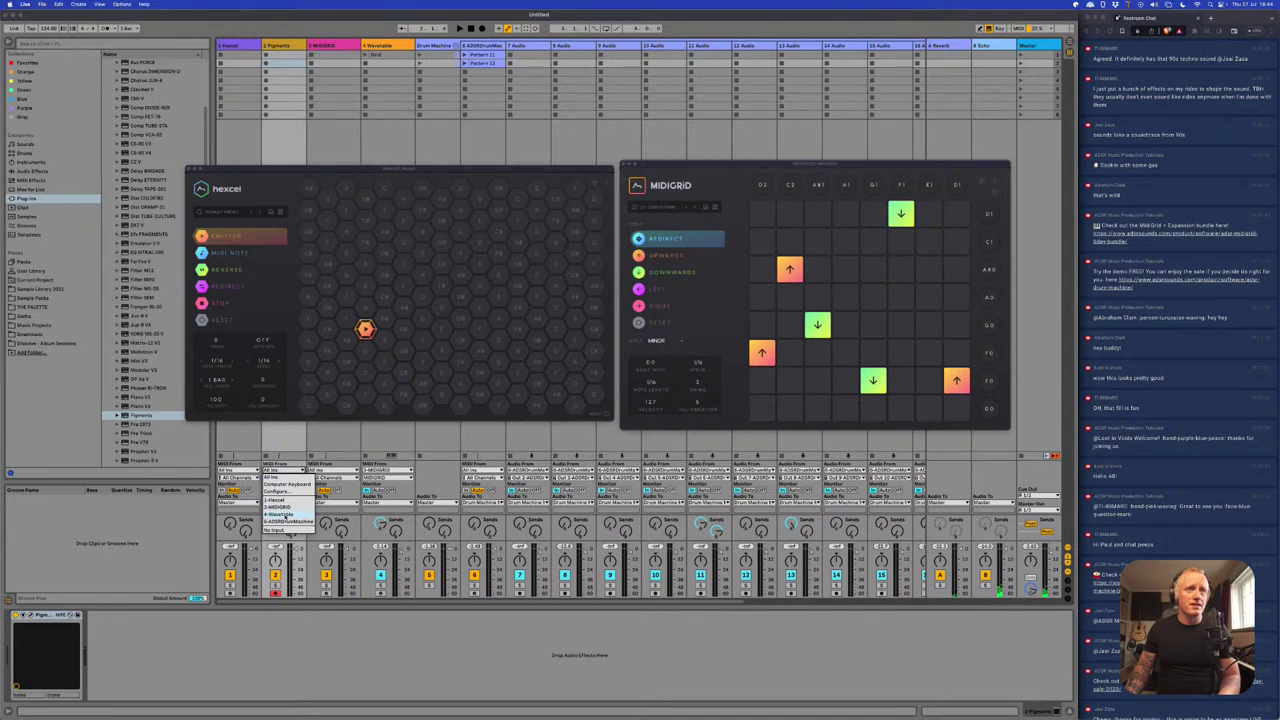
click(278, 499)
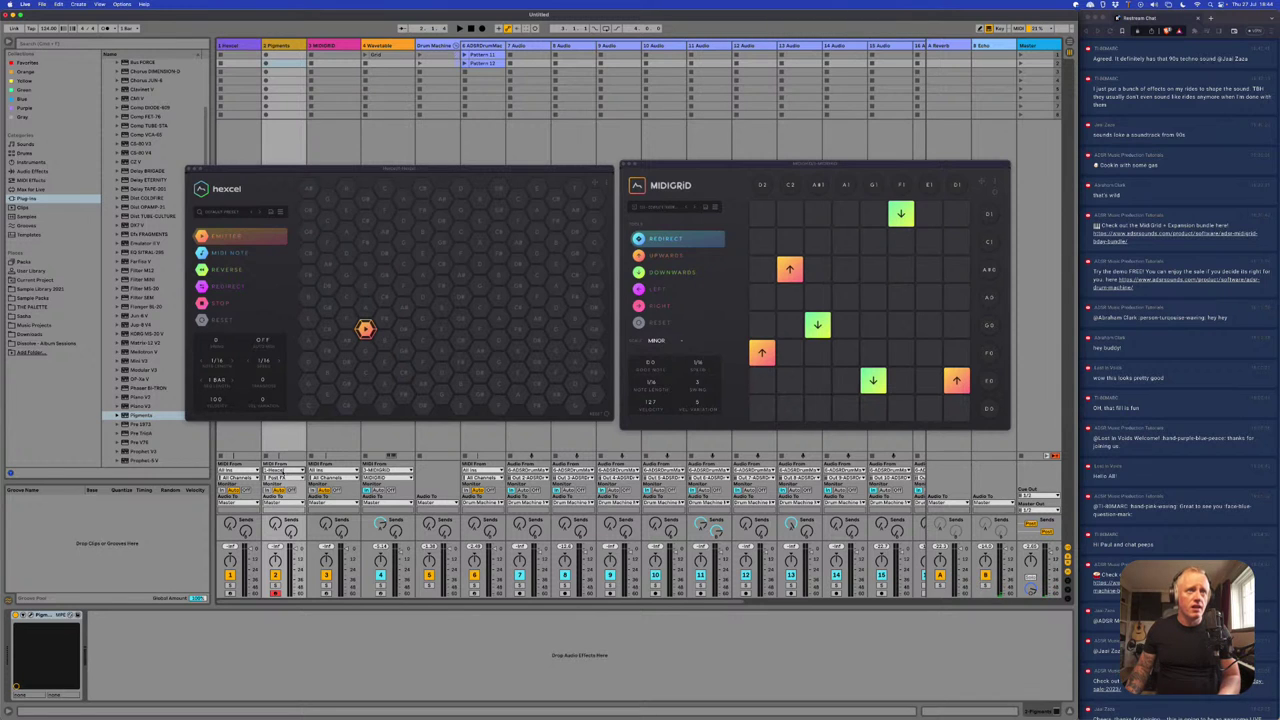
click(283, 478)
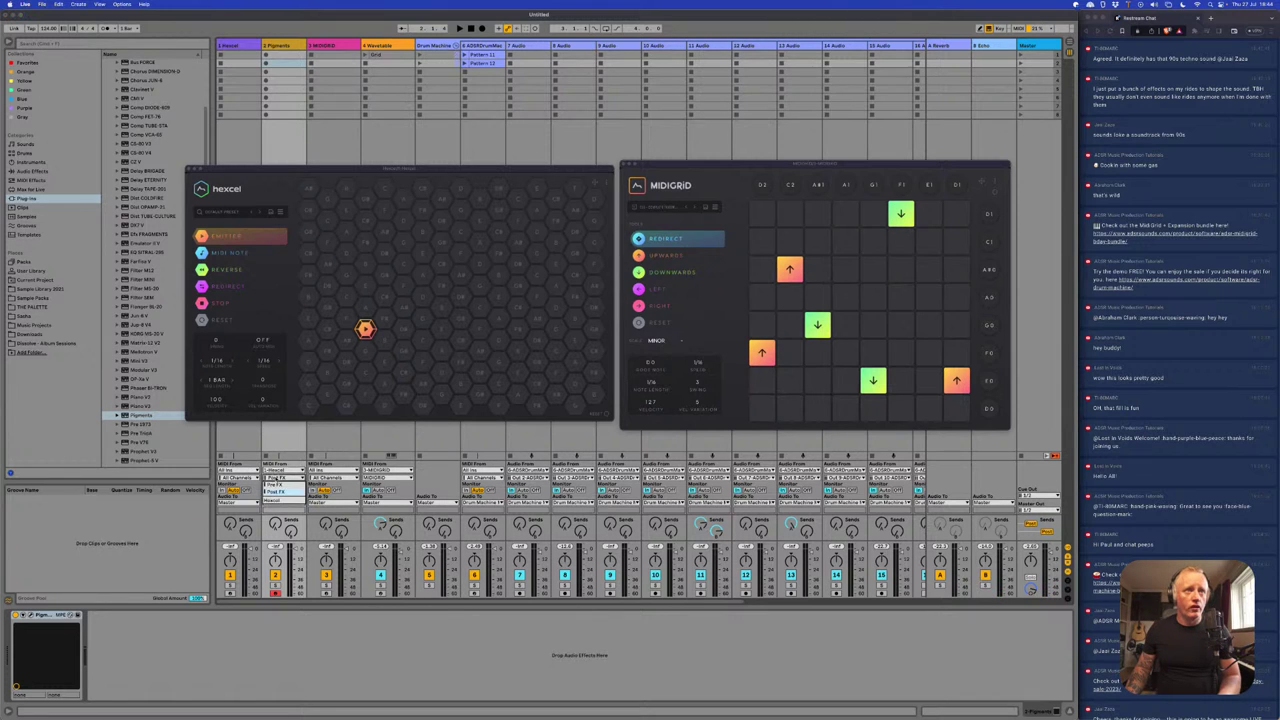
click(277, 501)
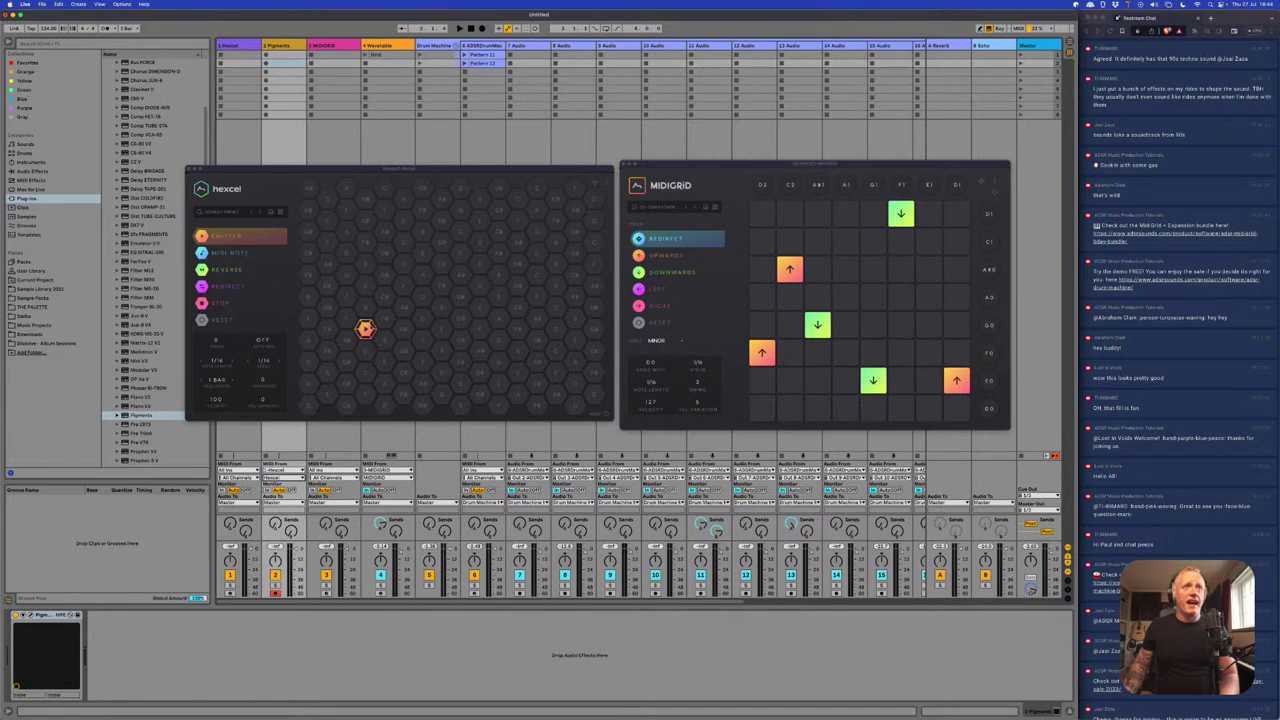
- Turn on the Hexcel emitter's note, audition the soloed Pigments track, check its master volume and Filter 1 cutoff, and close the plug-in window
click(261, 341)
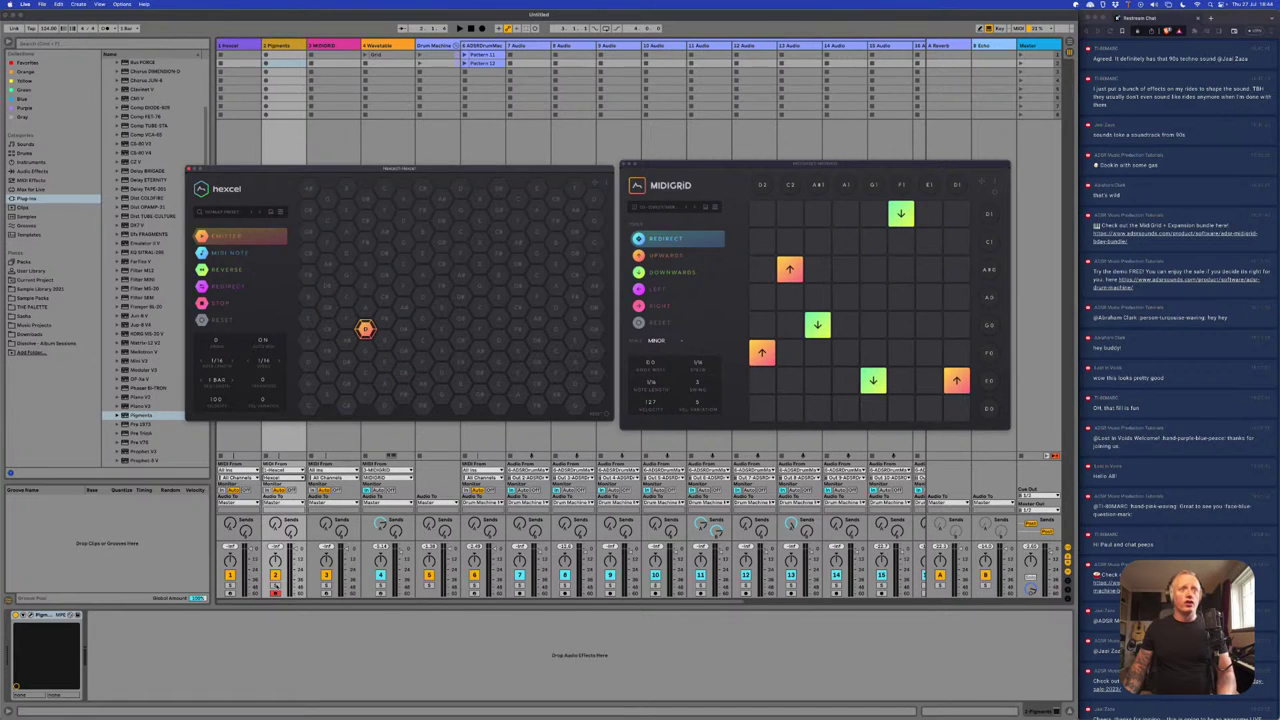
key(space)
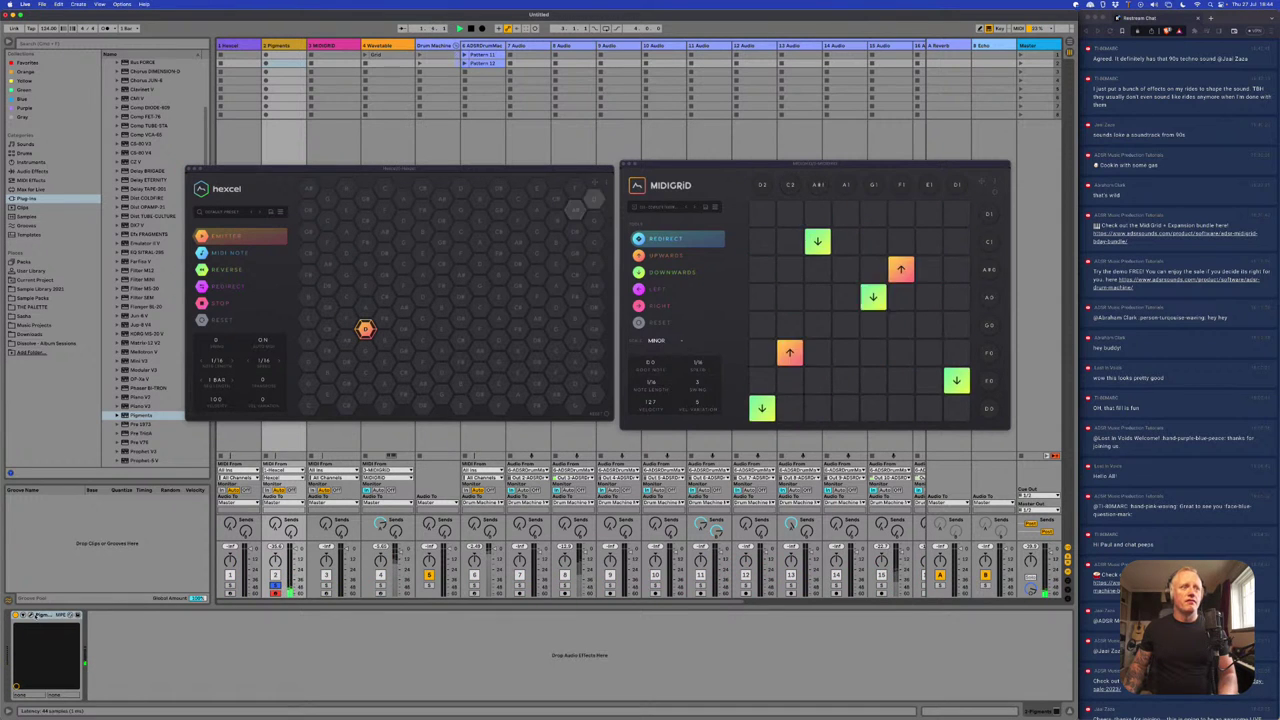
click(24, 614)
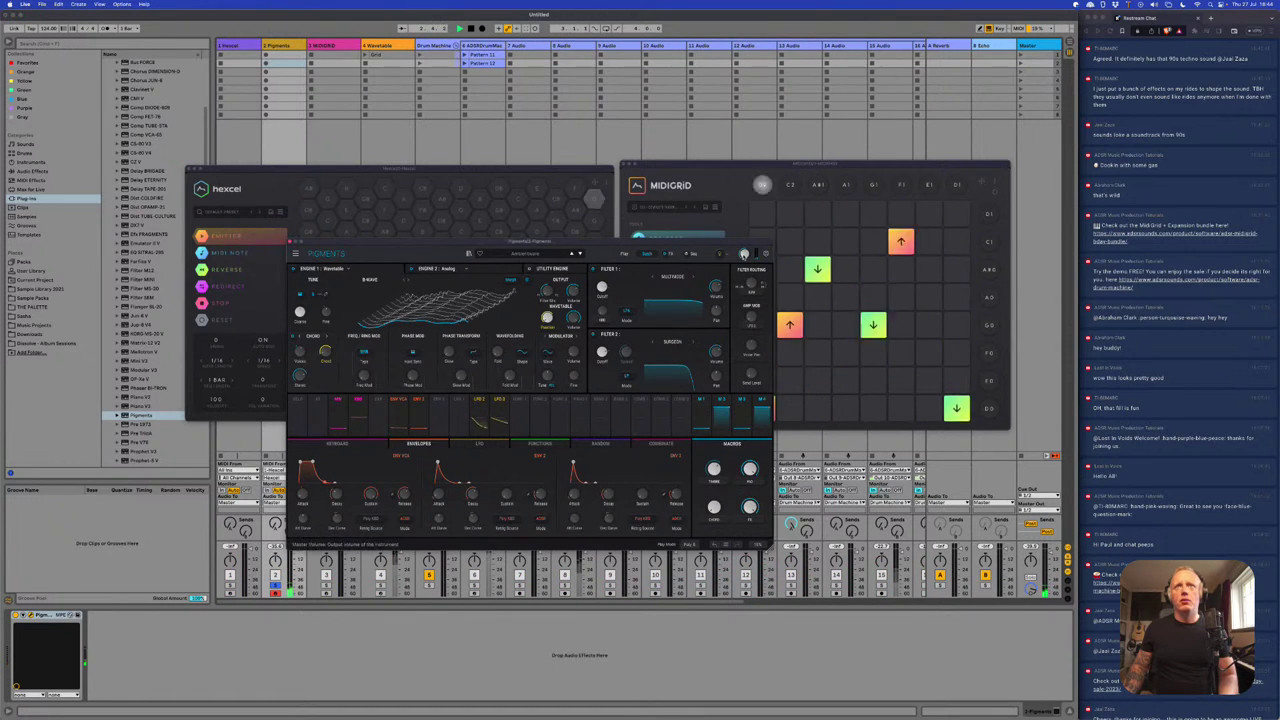
mouse_move(744, 254)
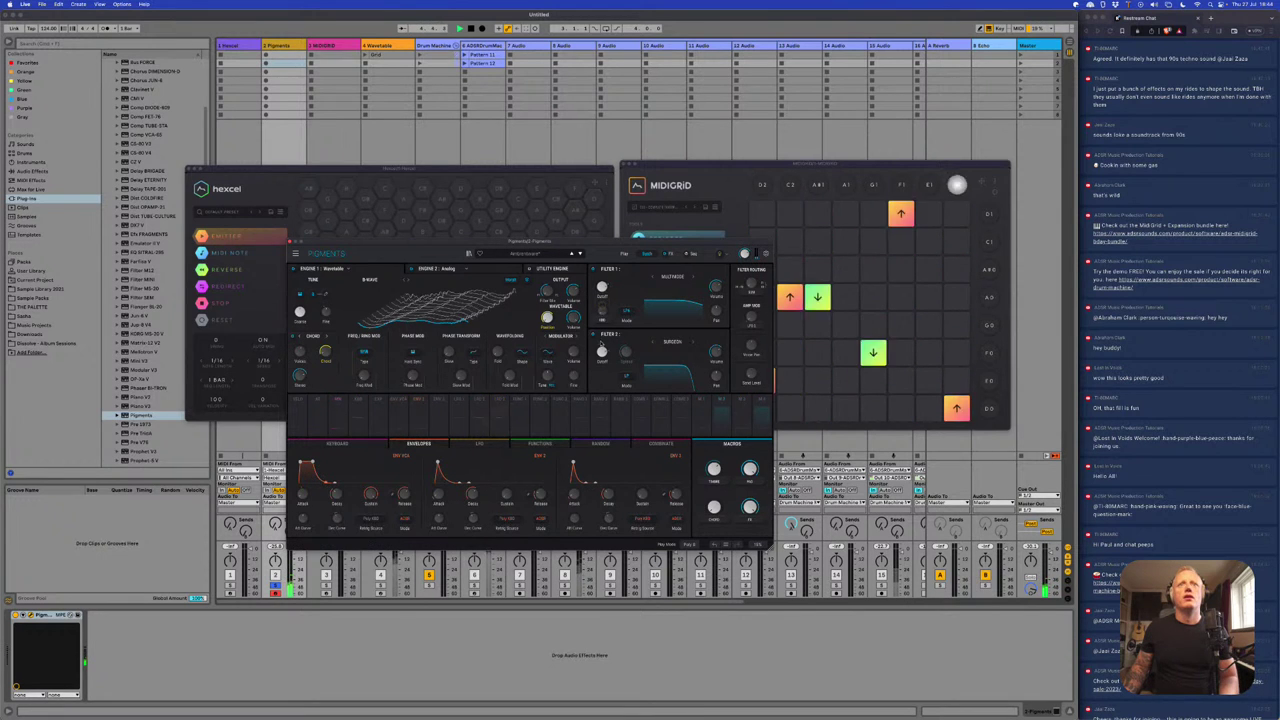
mouse_move(601, 287)
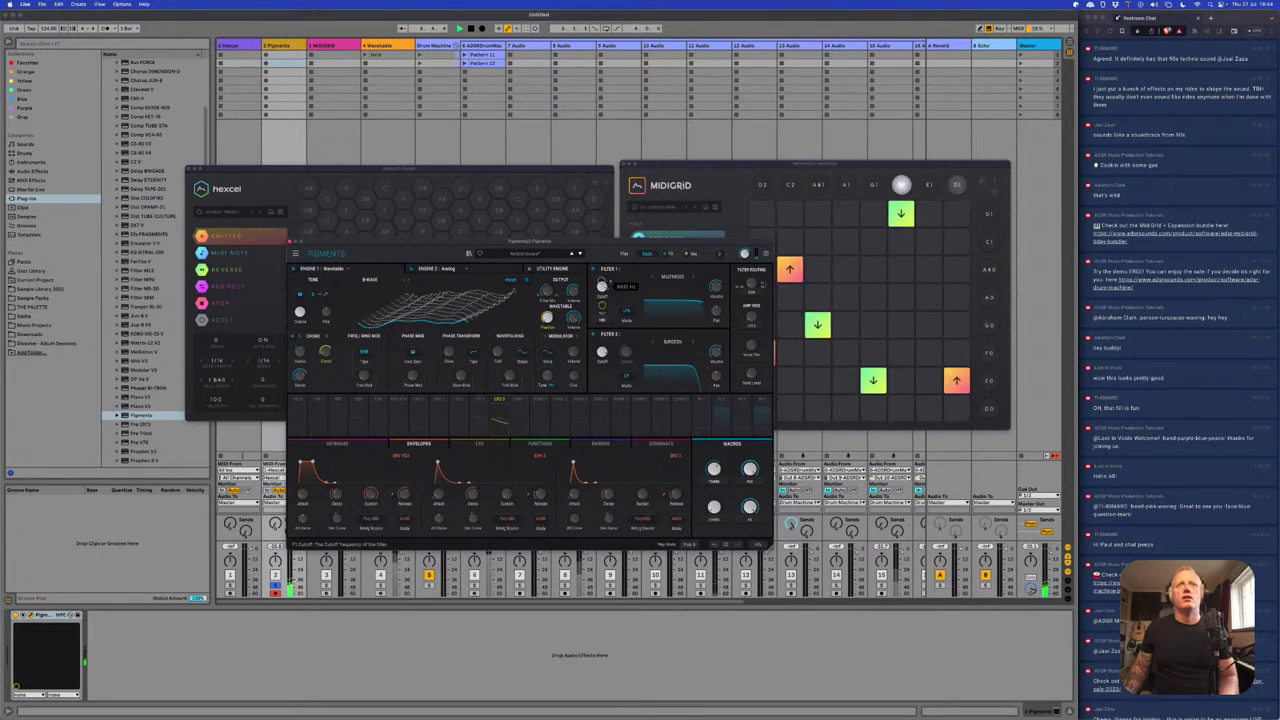
click(291, 243)
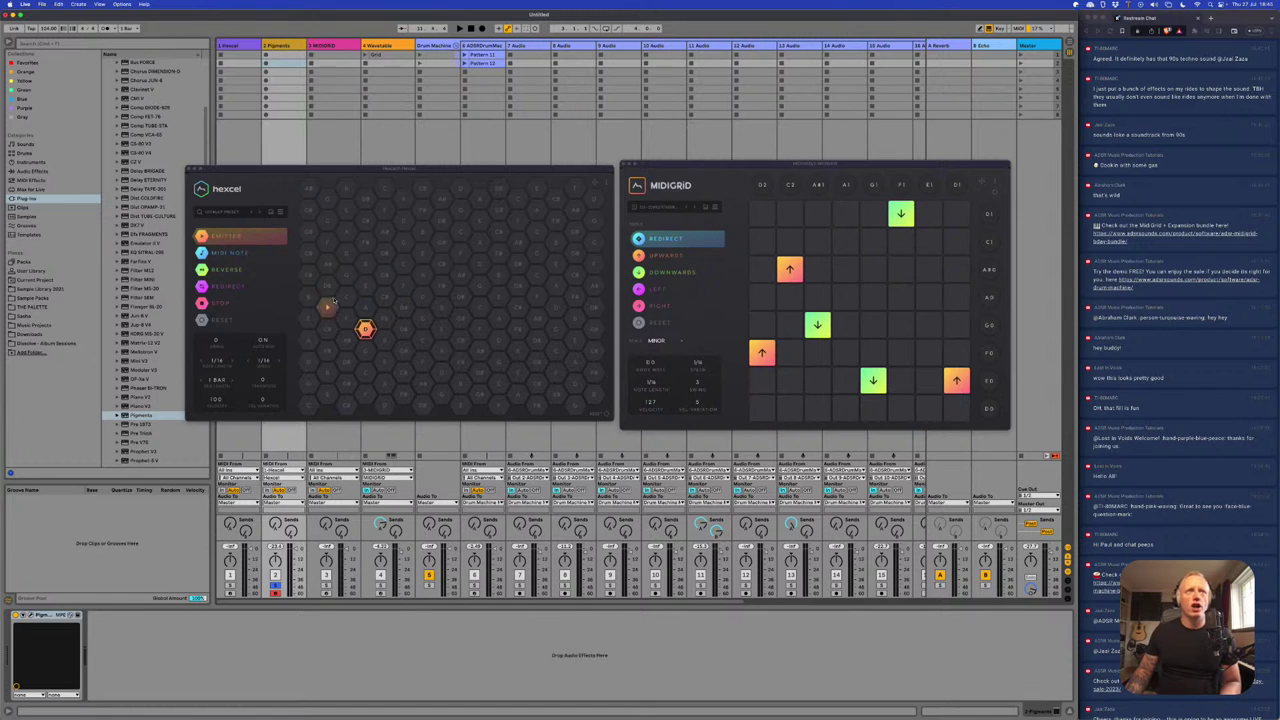
- Place MIDI notes A#, F, D and A# around the Hexcel emitter, plus a D and an A# towards the grid's upper right
click(235, 253)
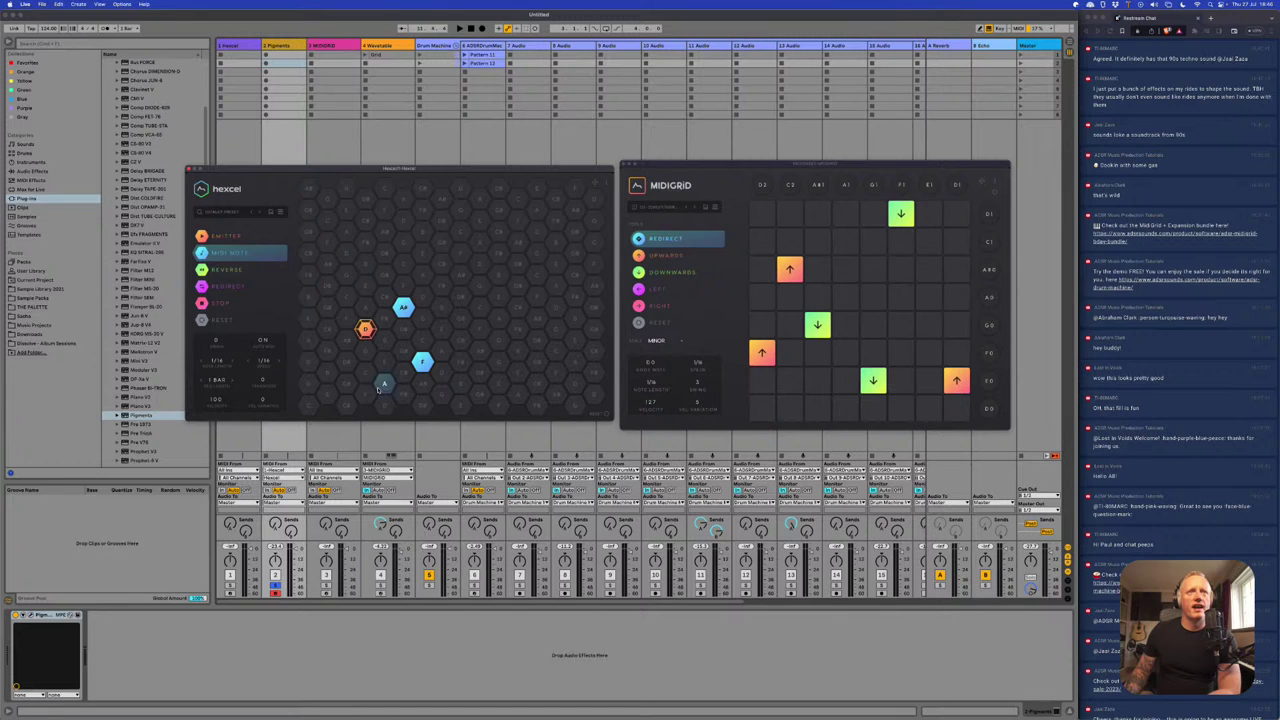
click(326, 307)
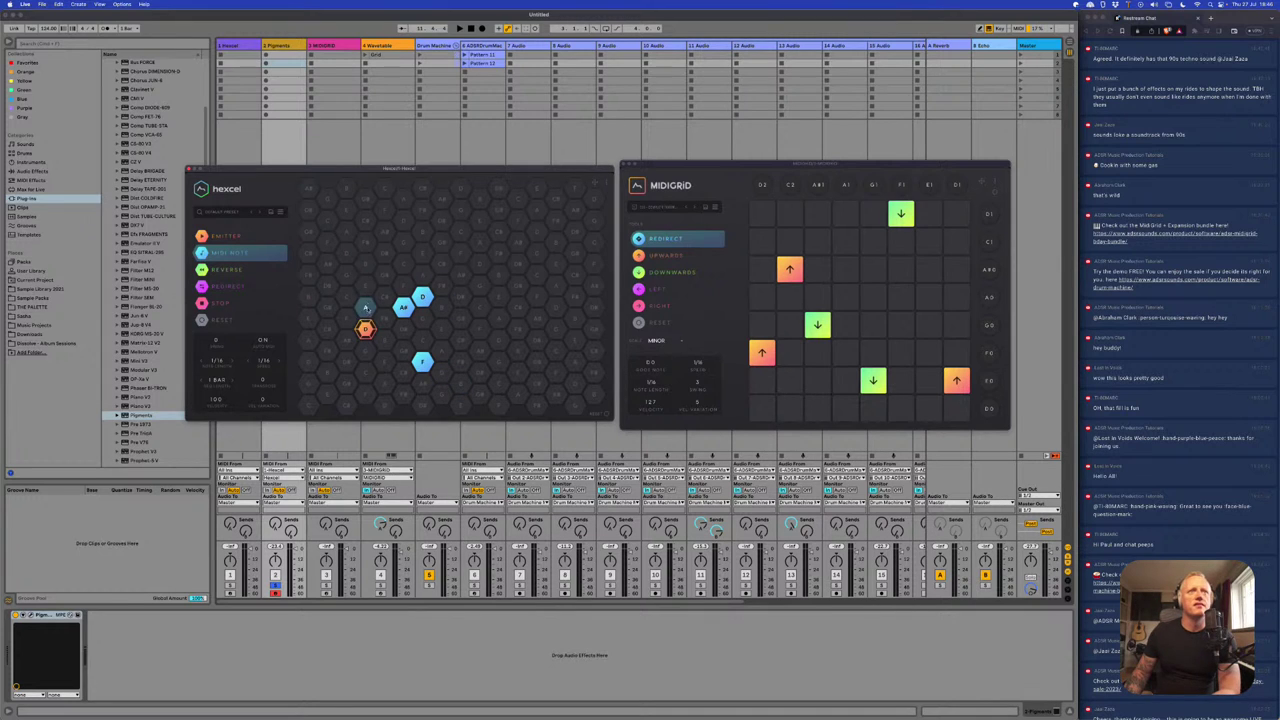
drag(366, 308, 368, 289)
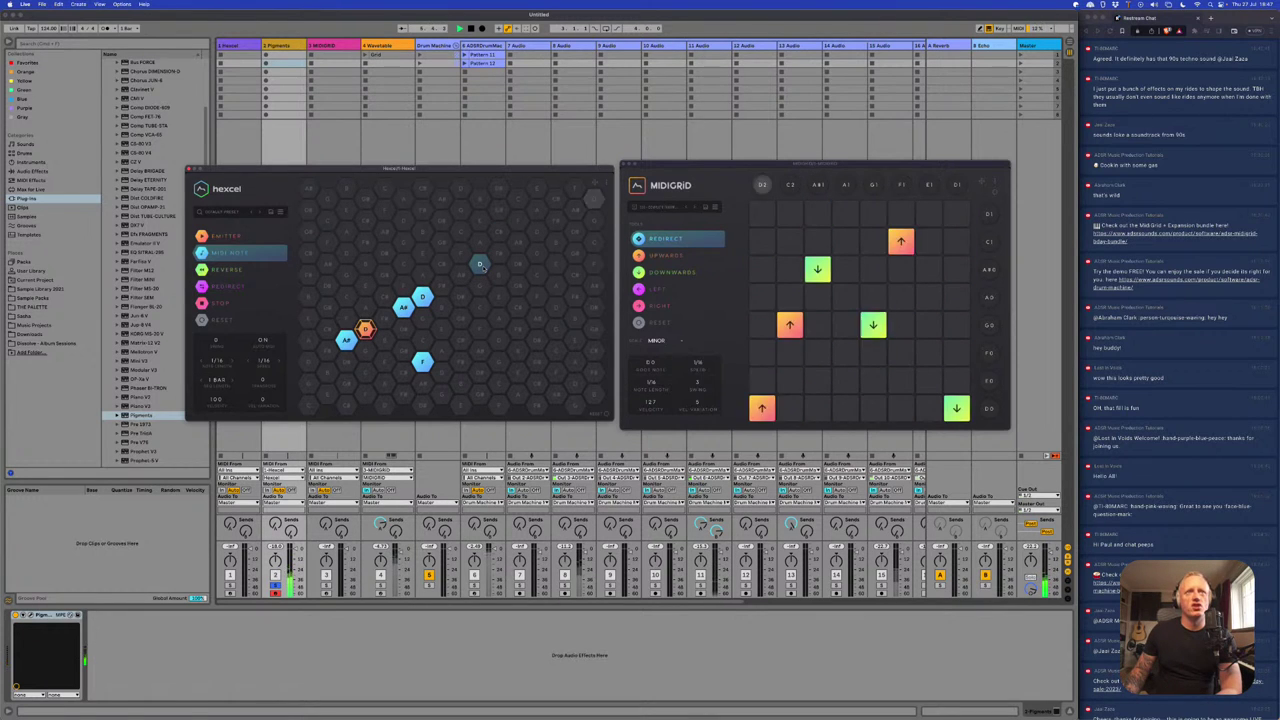
click(480, 264)
click(517, 243)
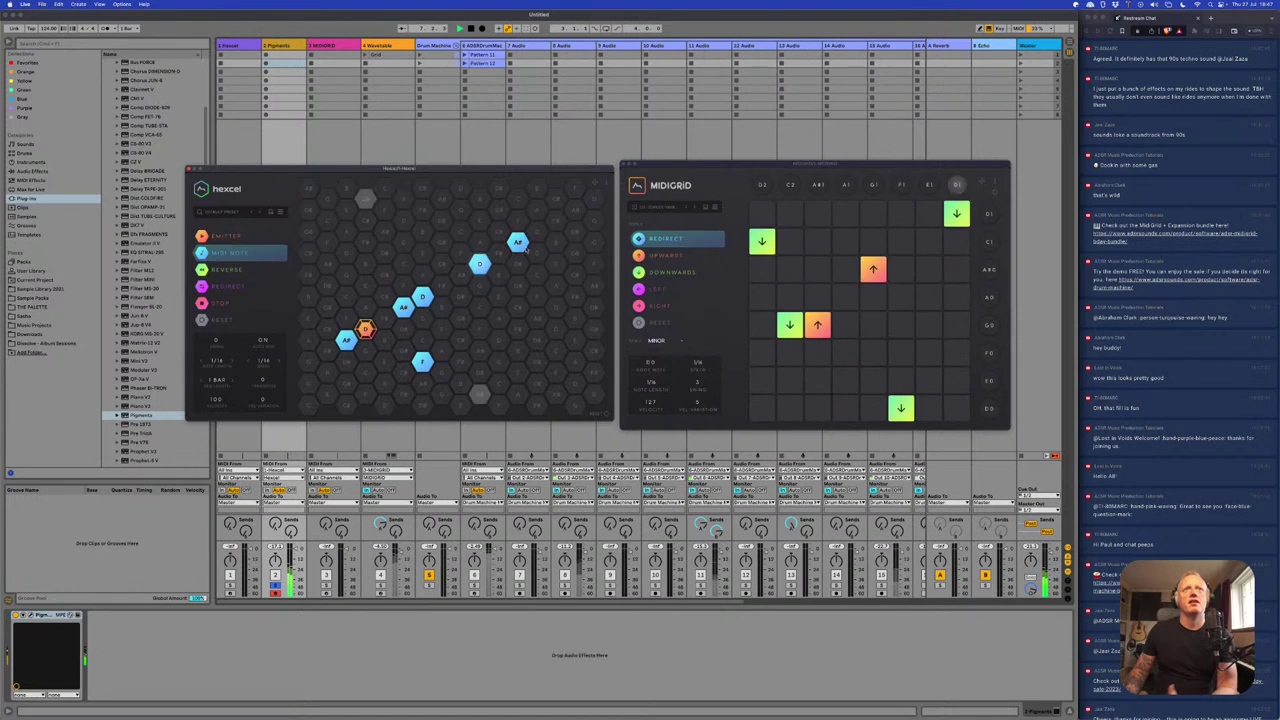
- Try a note two cells above the emitter and remove it, then add a D beside the F and a C directly below the emitter
click(499, 405)
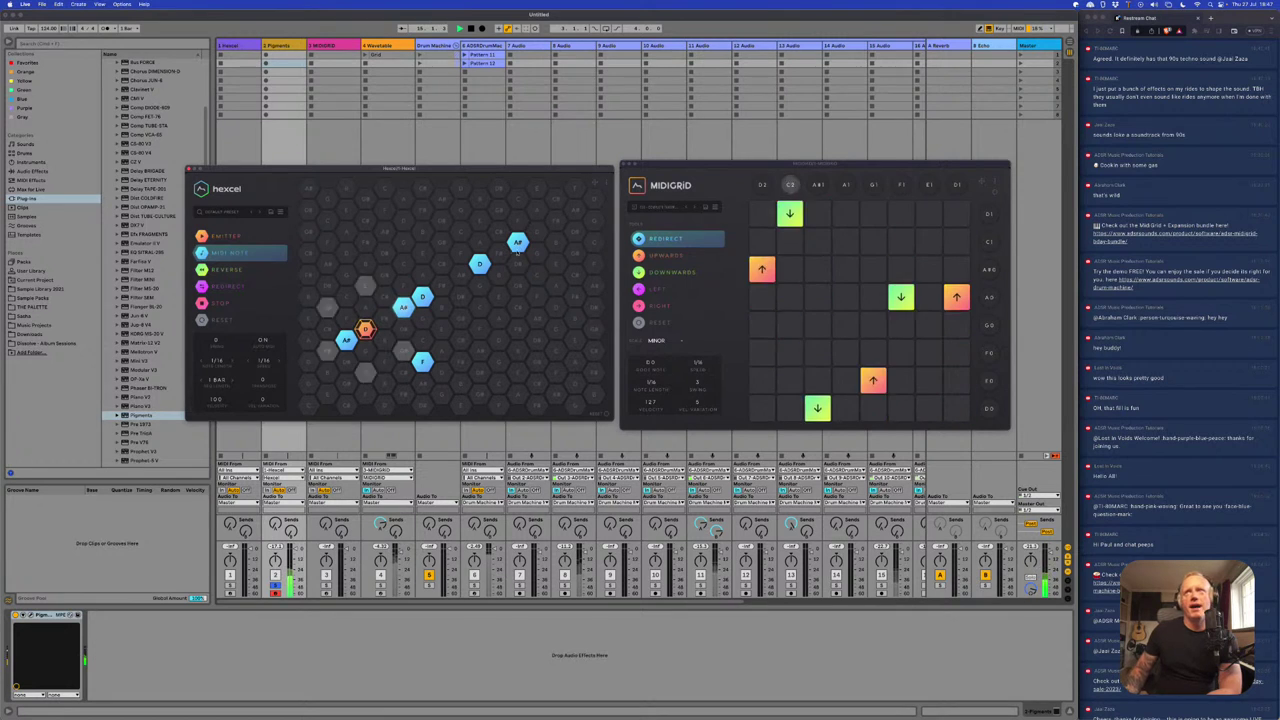
click(366, 287)
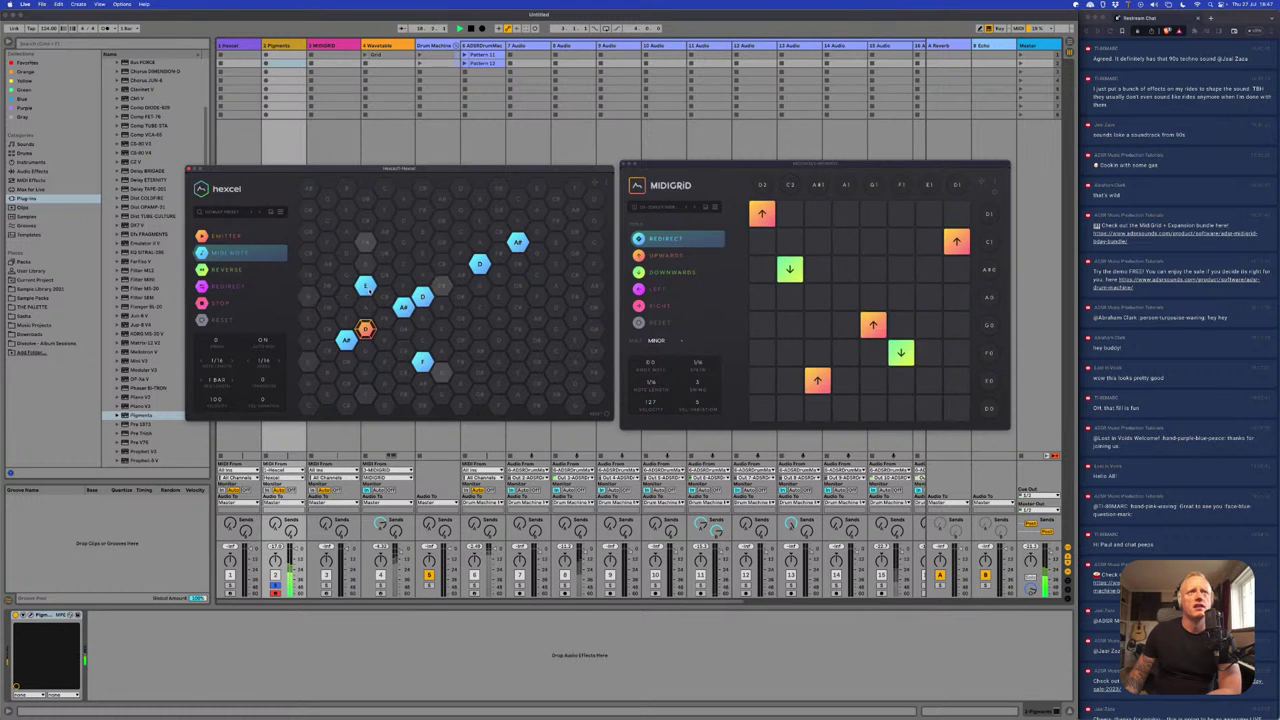
click(366, 287)
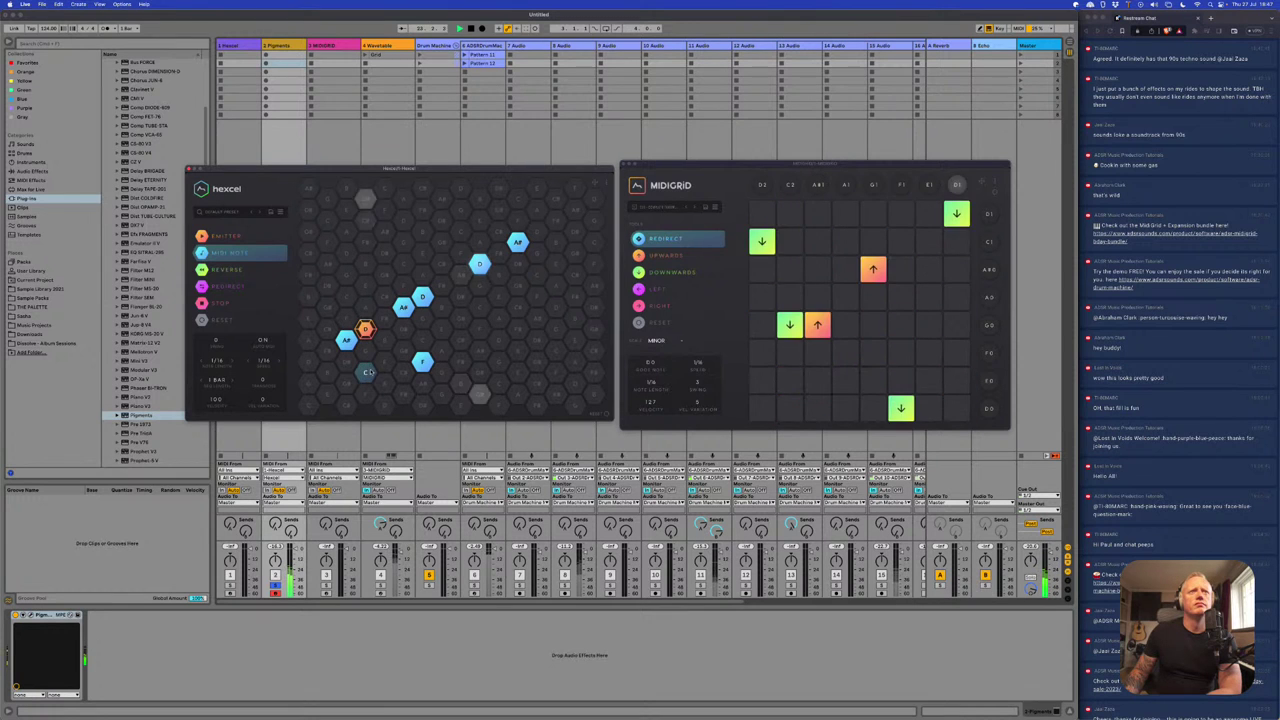
click(441, 372)
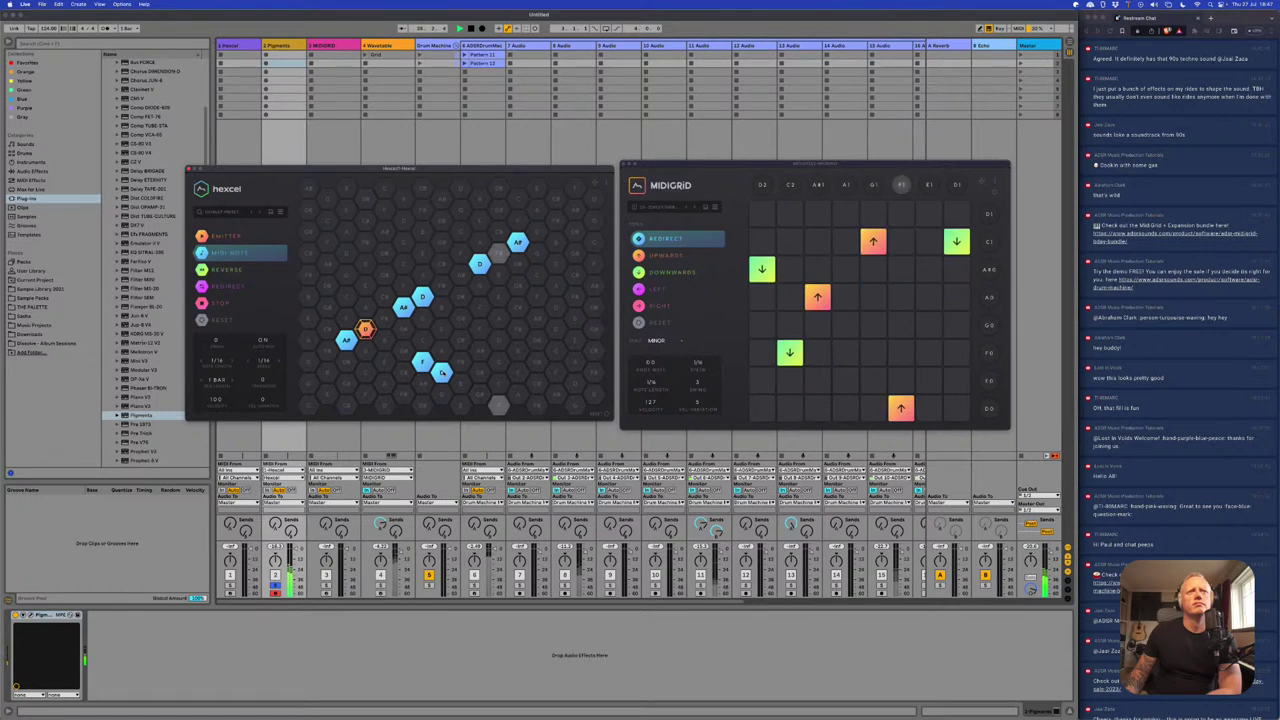
click(384, 318)
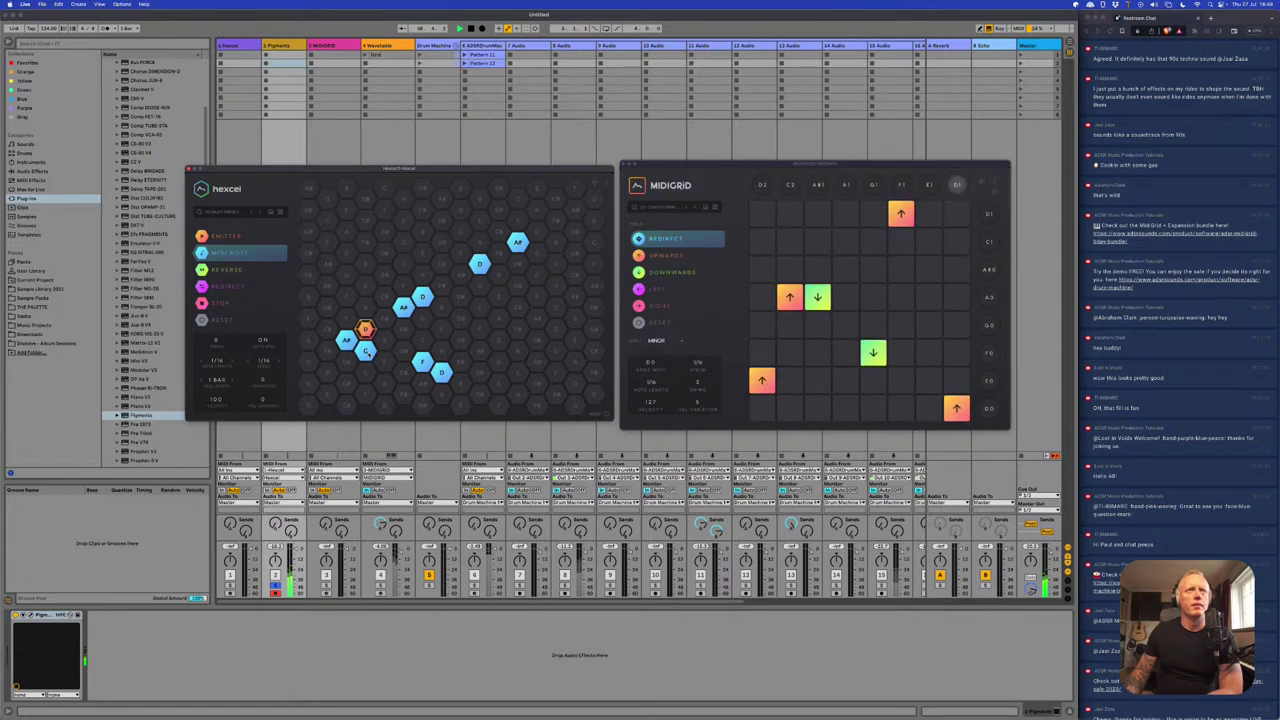
- Place a Reverse cell on the Hexcel grid beside the uppermost A# note
click(241, 270)
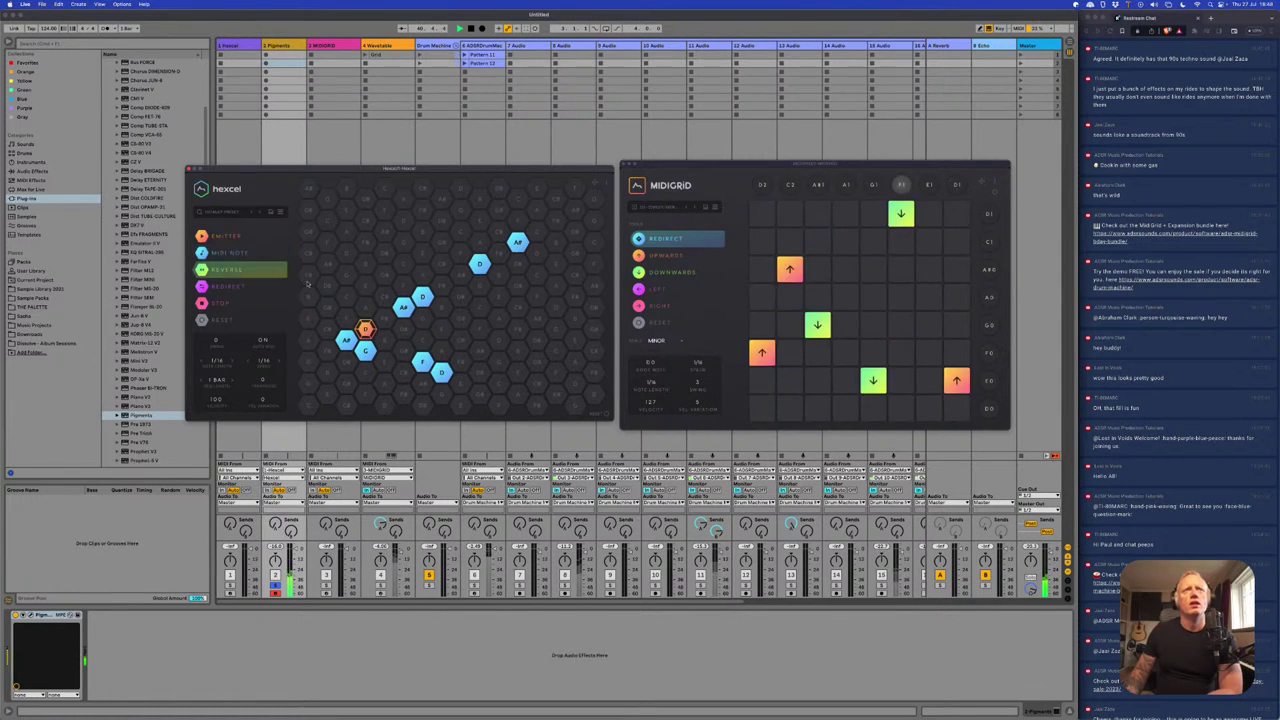
click(594, 221)
drag(594, 228, 545, 232)
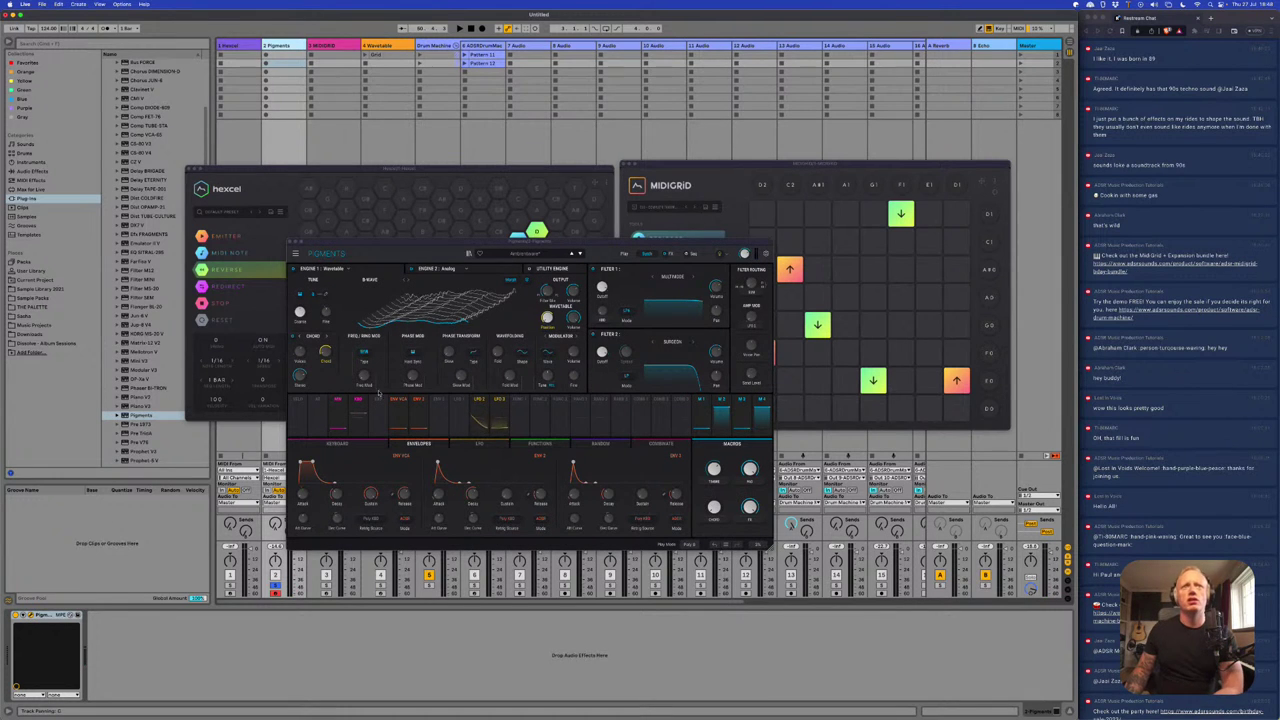
- Add EQ Eight to the Pigments track and raise a low-cut on its first band up to the second band's position
click(32, 171)
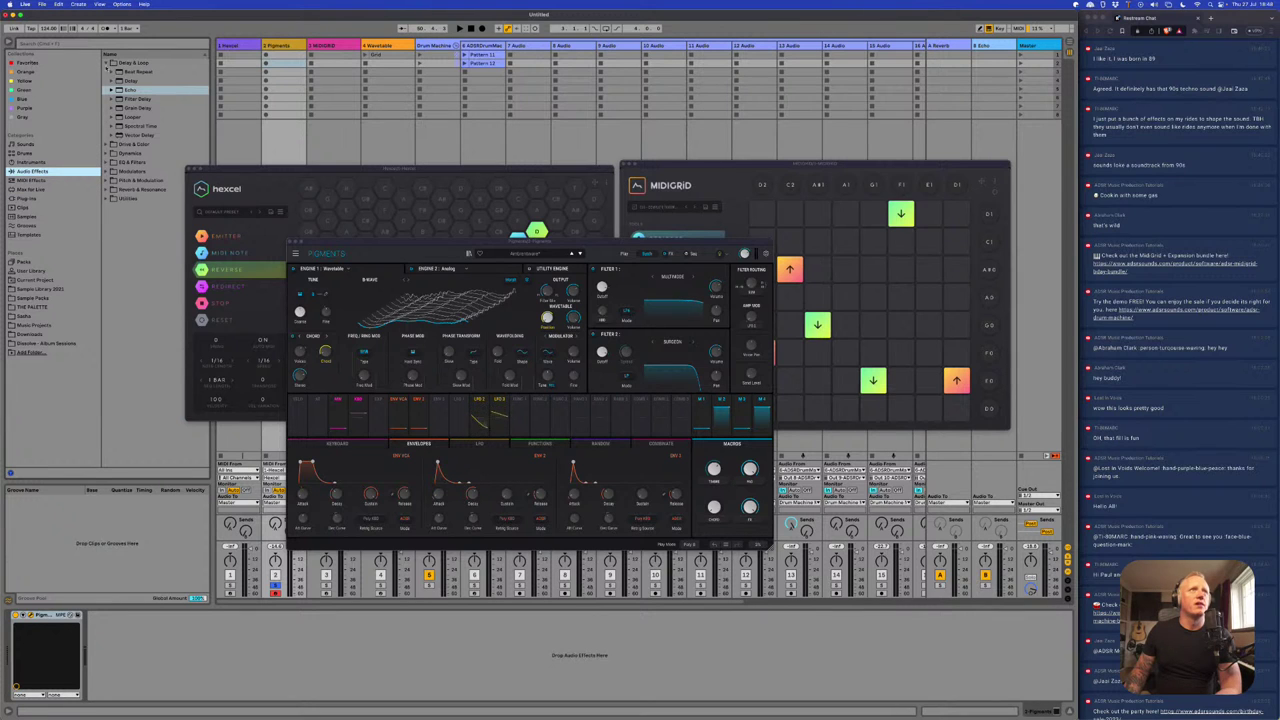
click(27, 62)
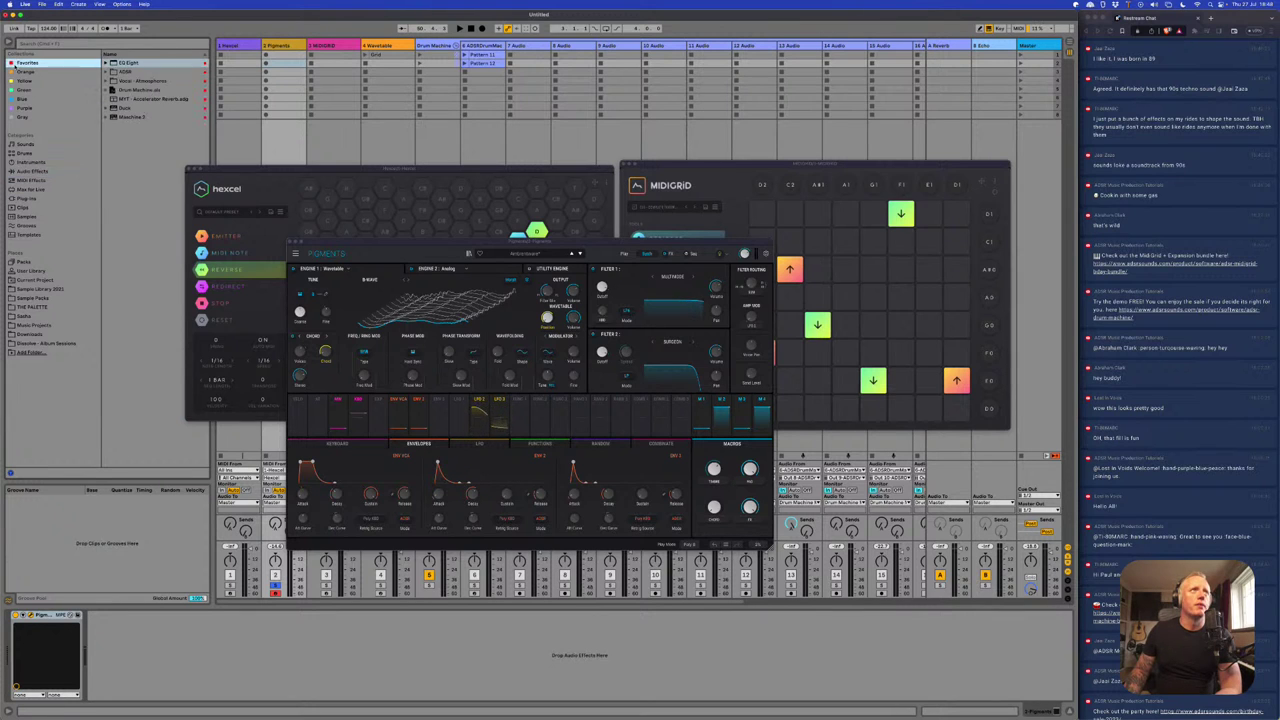
double_click(130, 63)
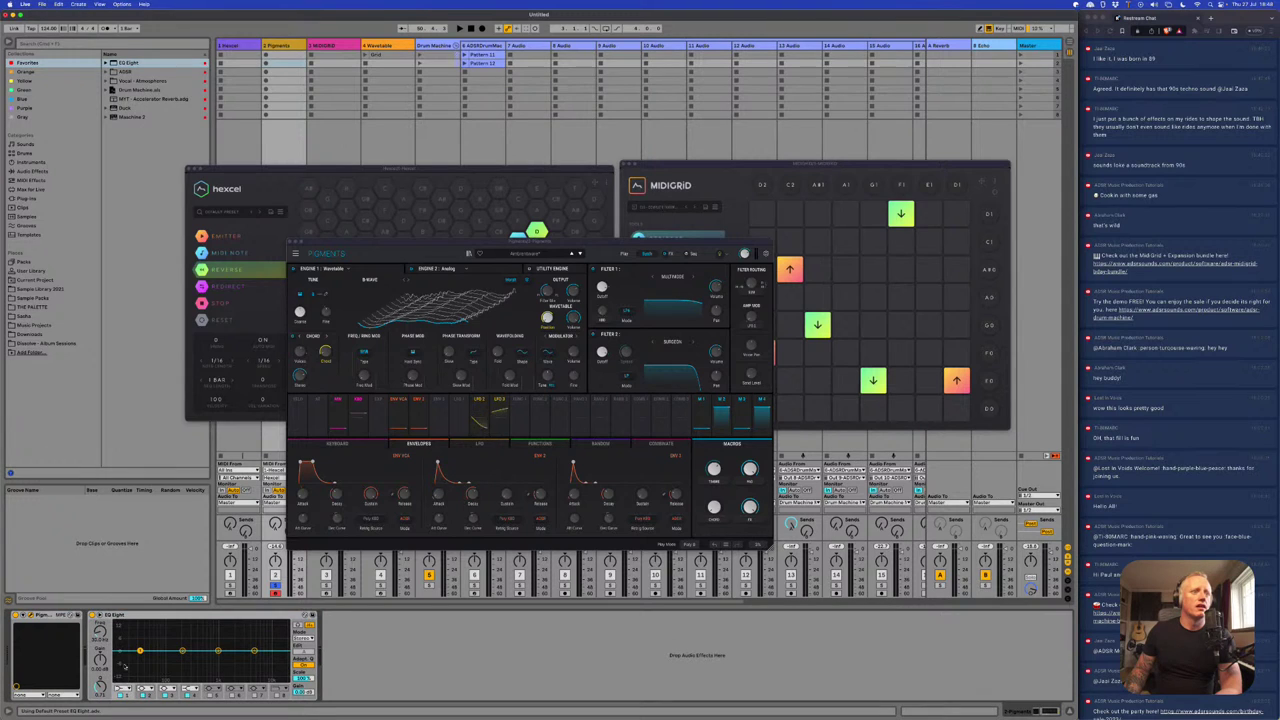
click(122, 688)
click(128, 644)
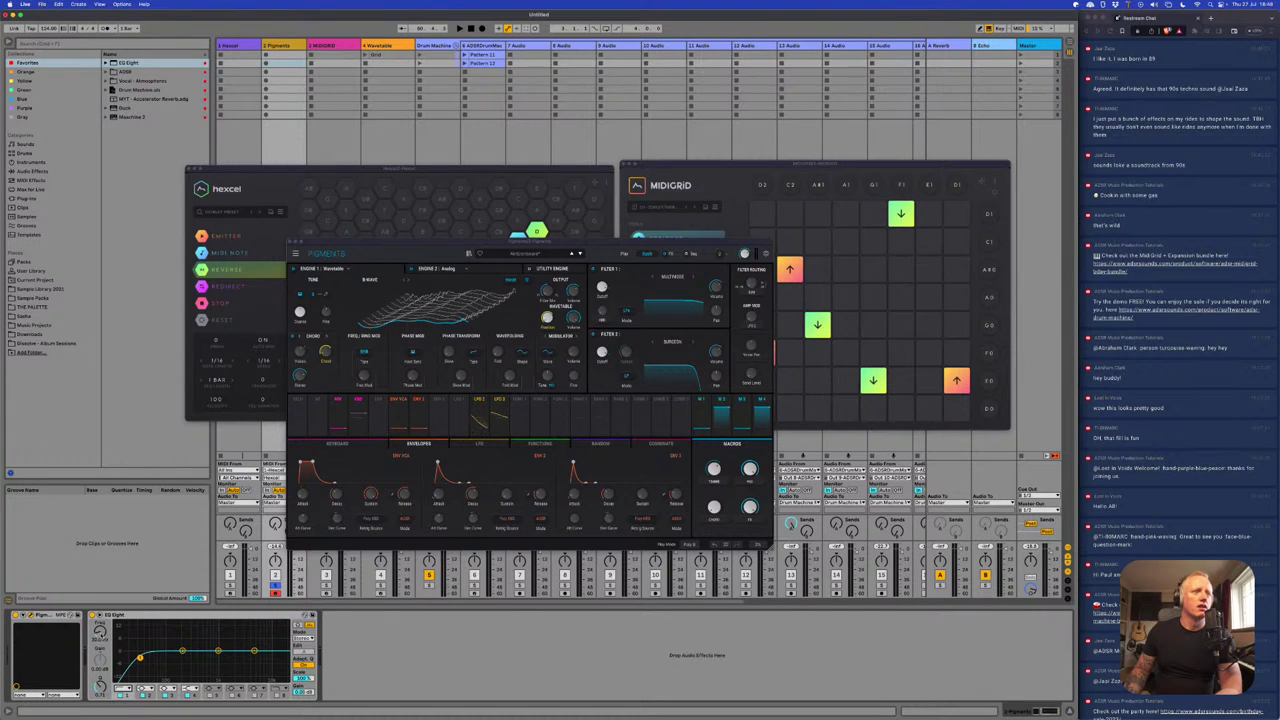
drag(140, 657, 183, 651)
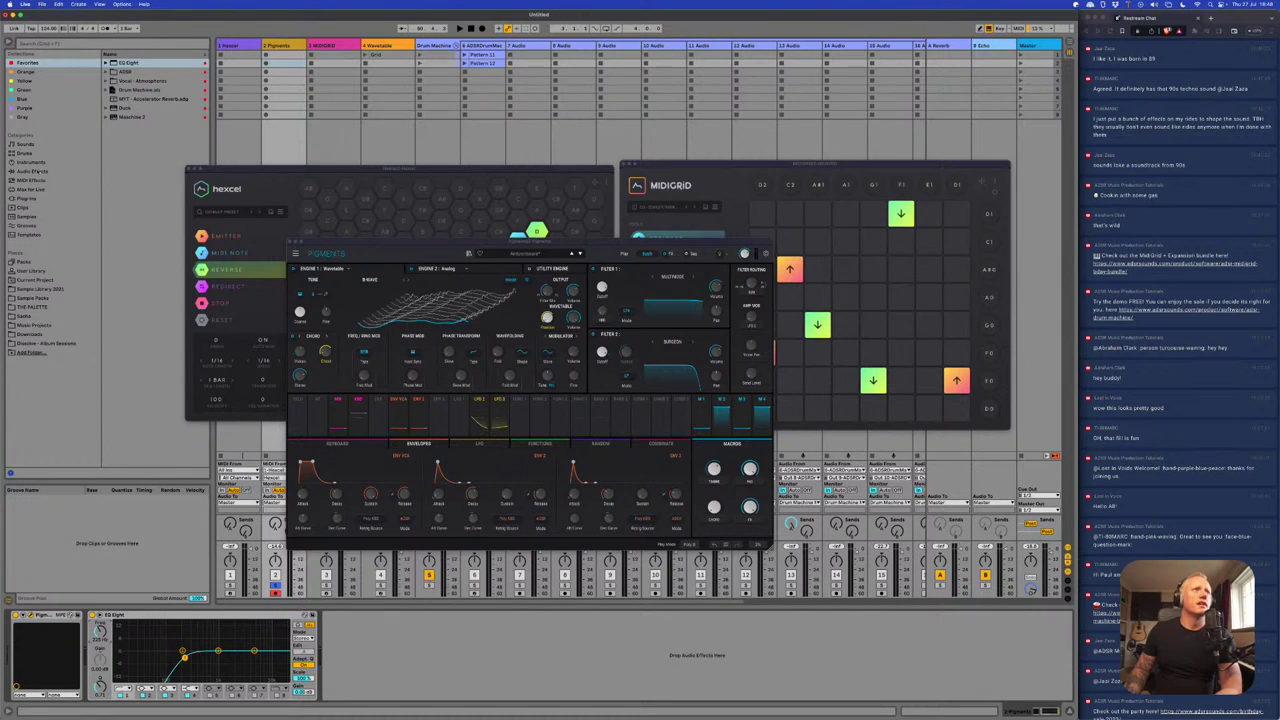
- Add Auto Filter after EQ Eight and switch its circuit type to MS2 while the loop plays
click(30, 171)
click(130, 162)
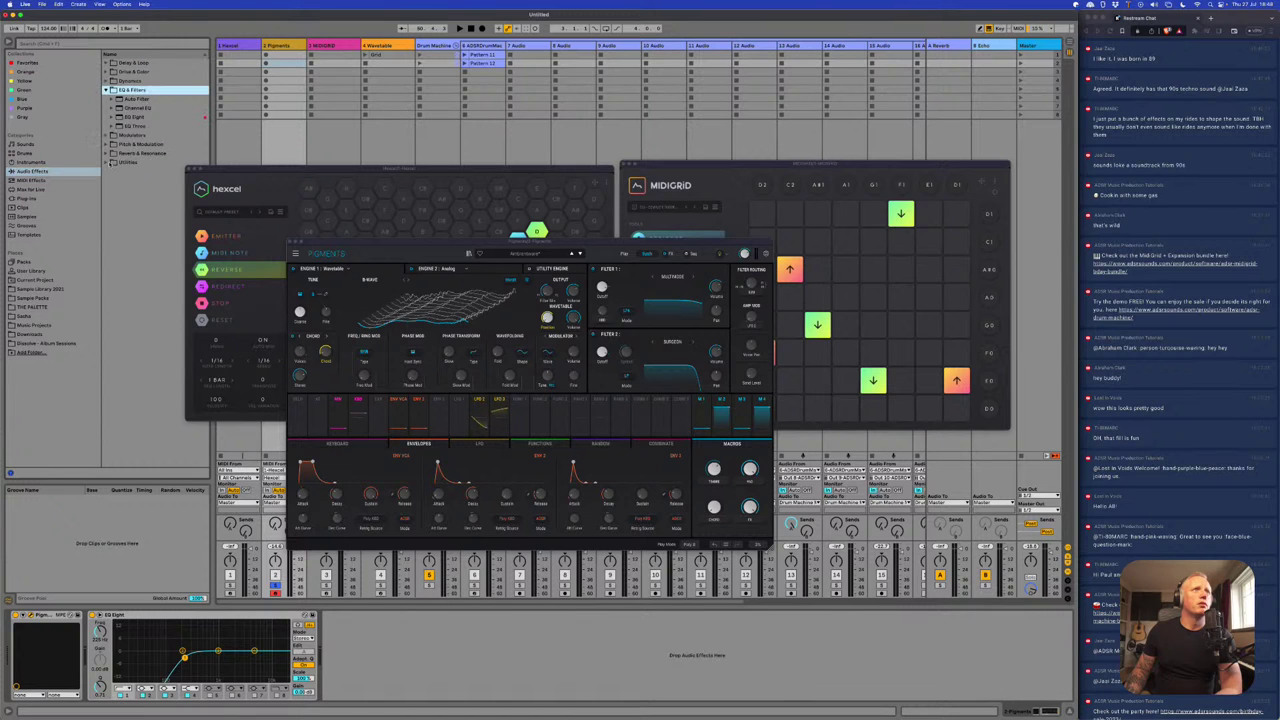
double_click(140, 100)
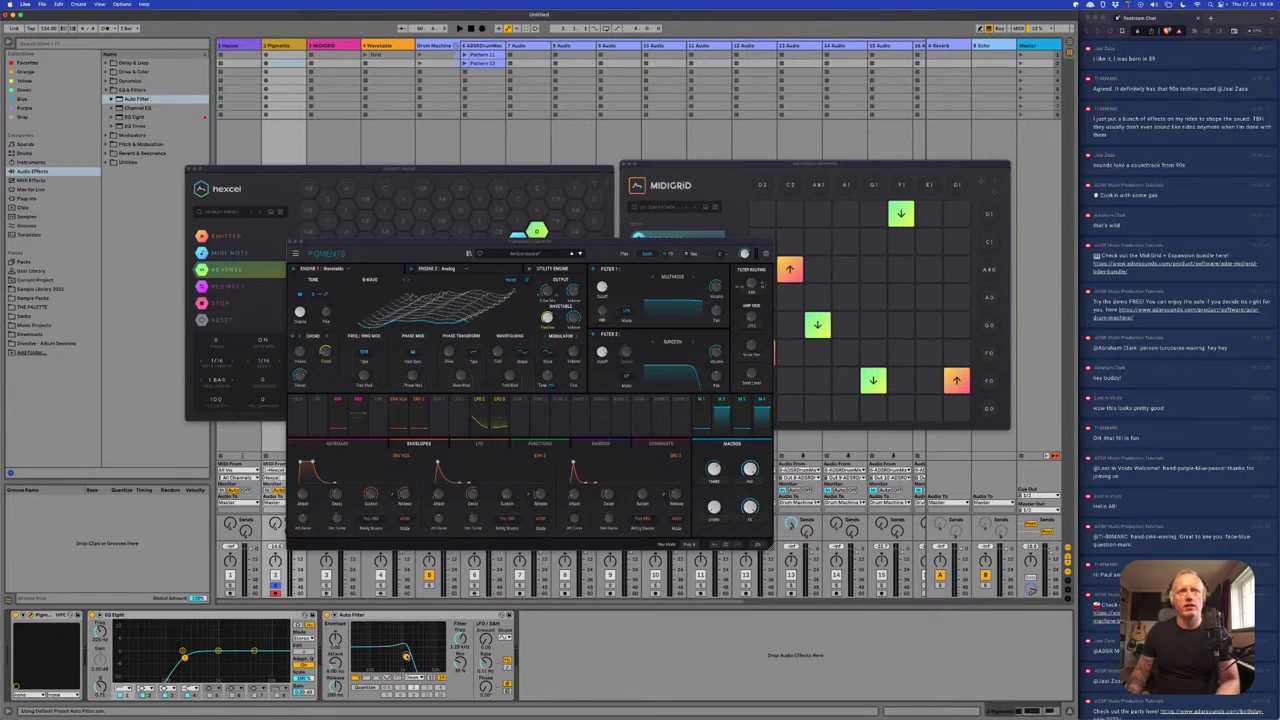
key(space)
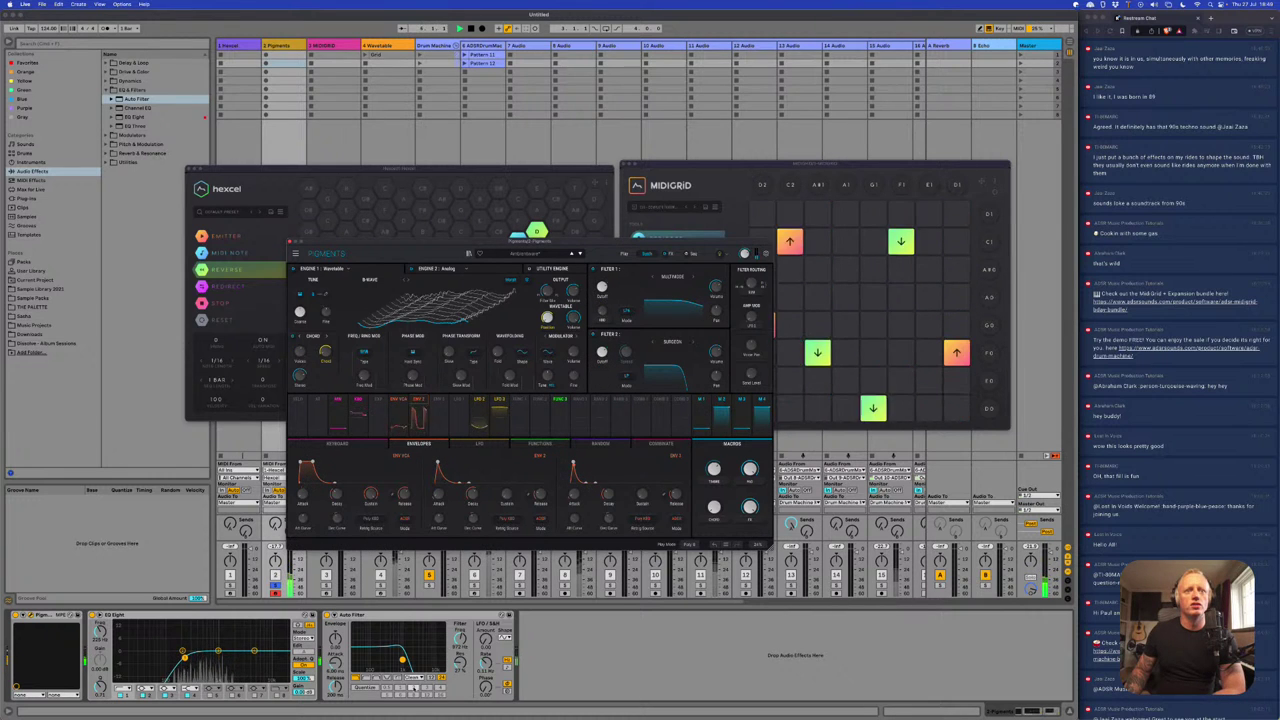
click(412, 678)
click(412, 695)
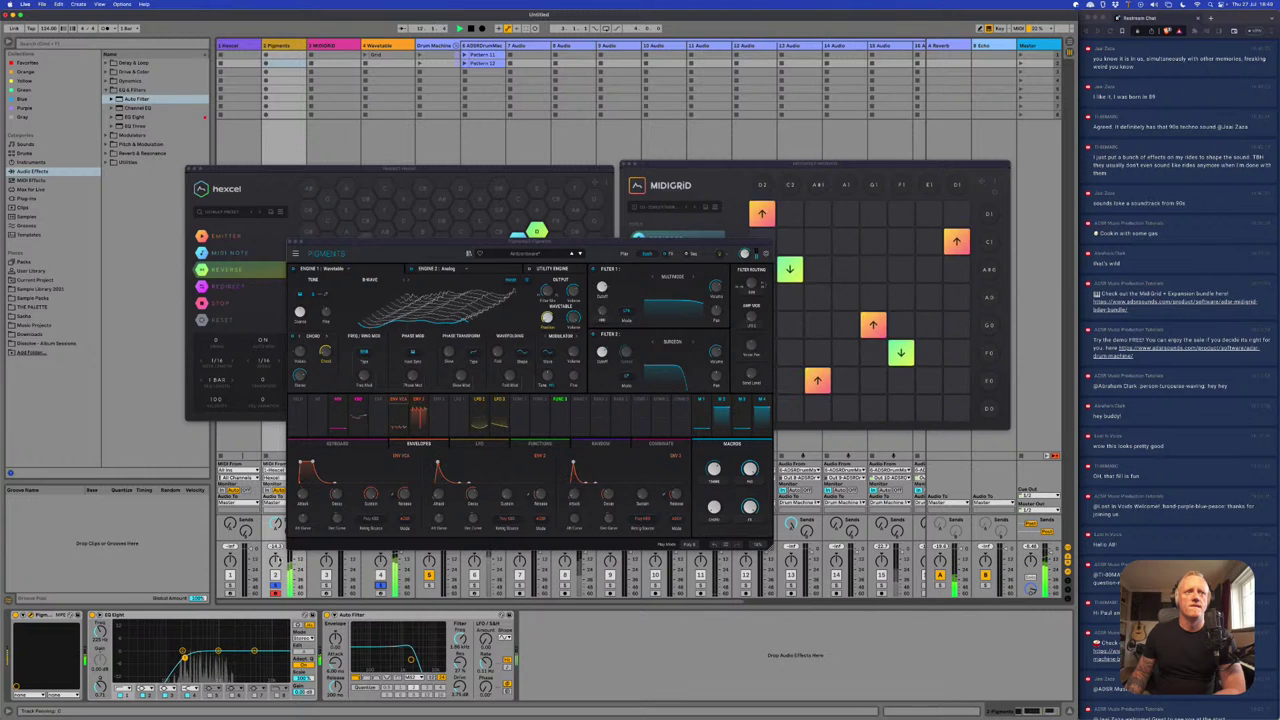
- Move the Pigments window higher and adjust its Filter 2 cutoff during playback
drag(358, 242, 398, 143)
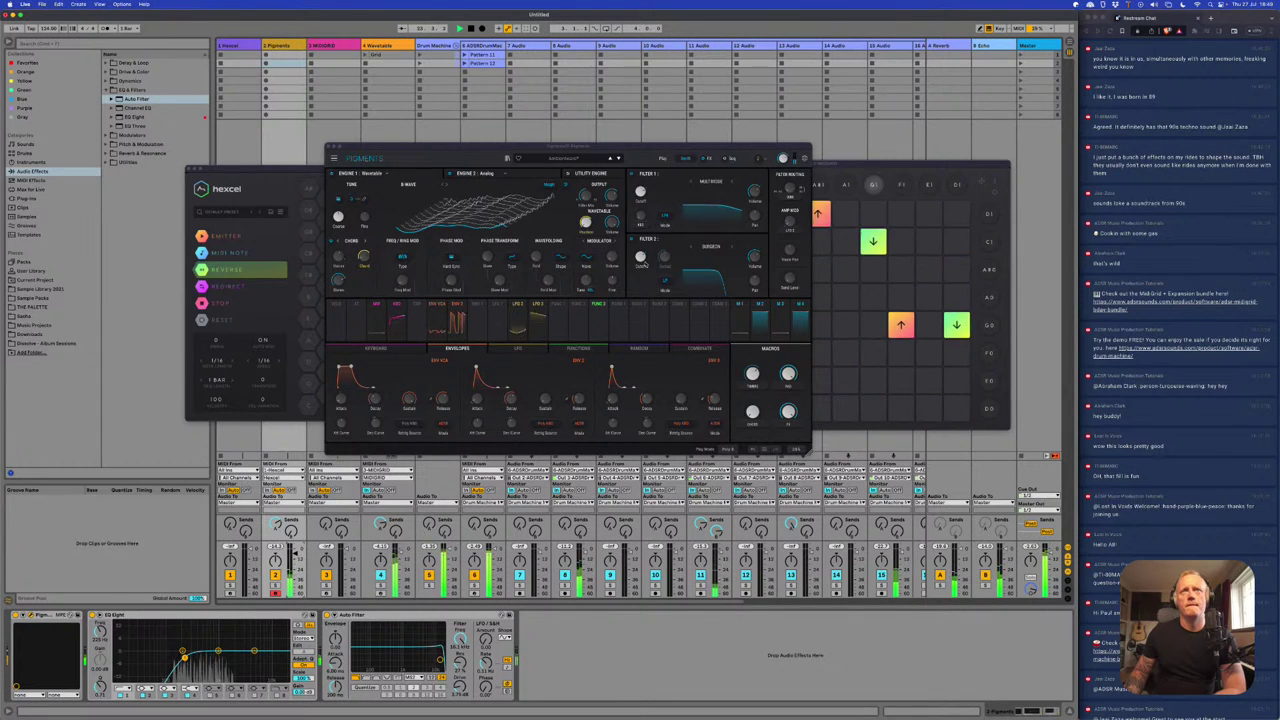
drag(637, 255, 631, 243)
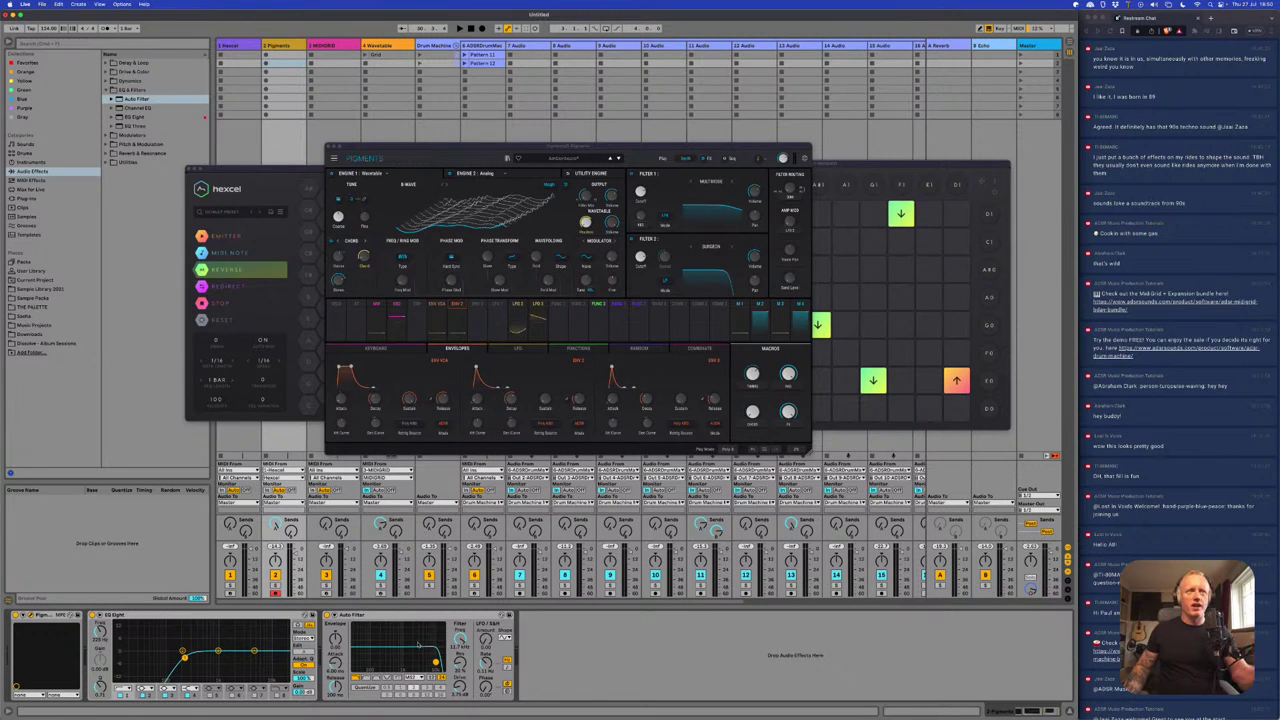
- Set Hexcel's export length to 4 bars and export the pattern as a MIDI clip into the Pigments track's first slot
click(278, 172)
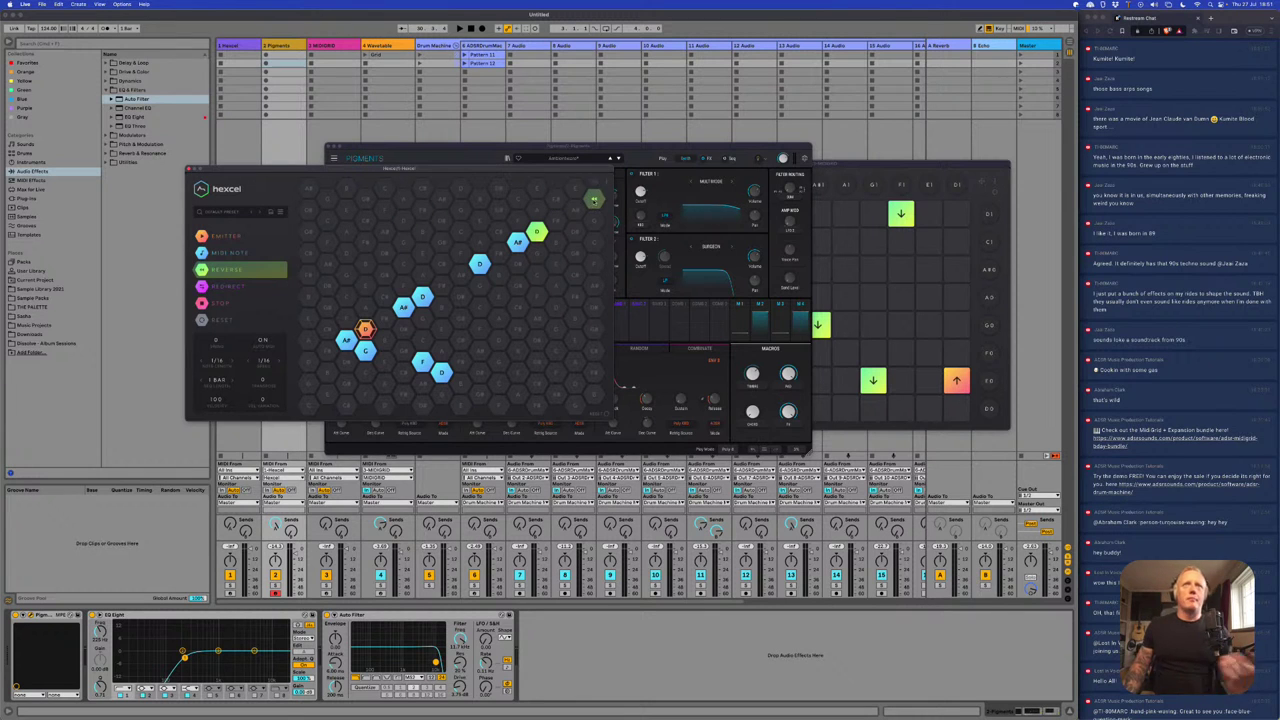
click(606, 184)
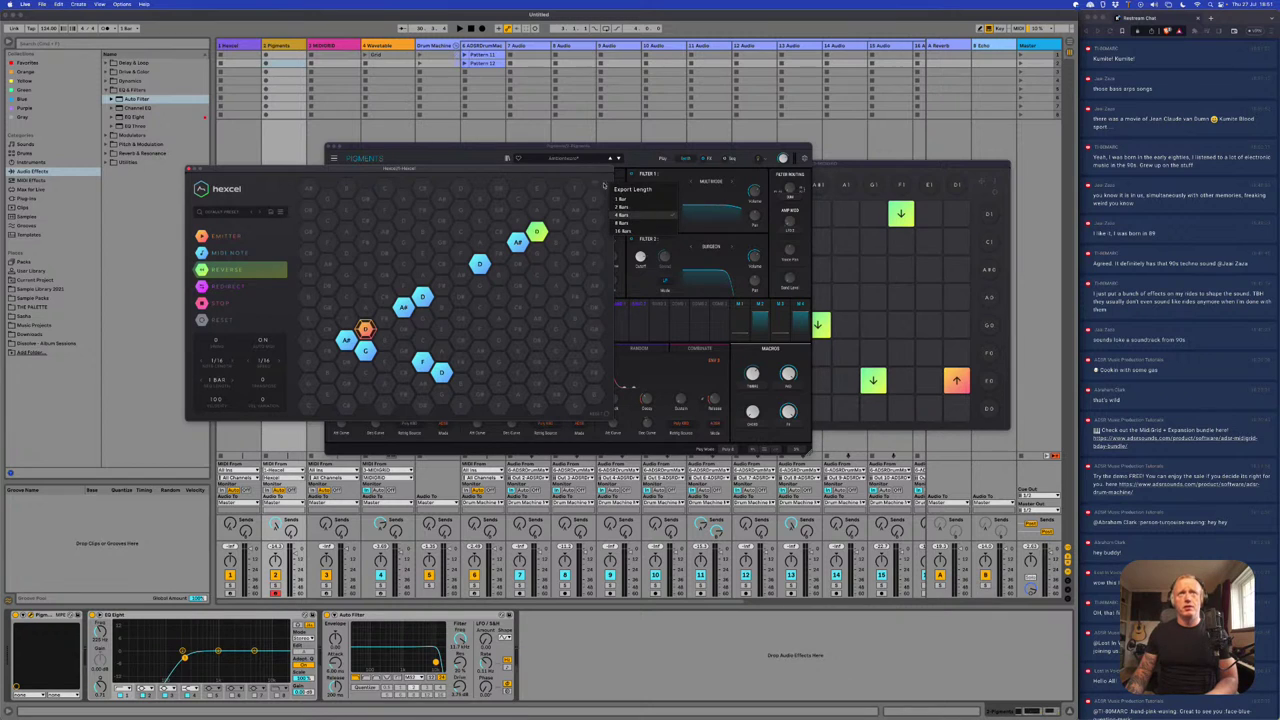
click(634, 216)
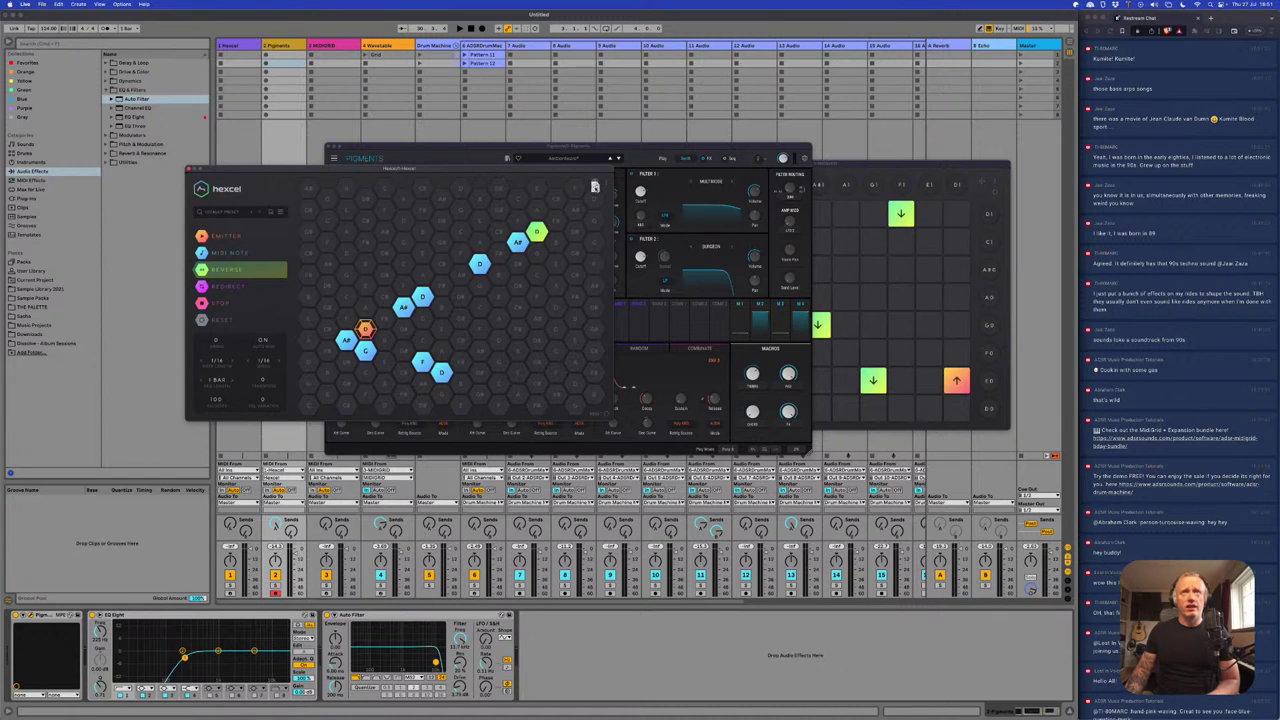
drag(596, 184, 283, 57)
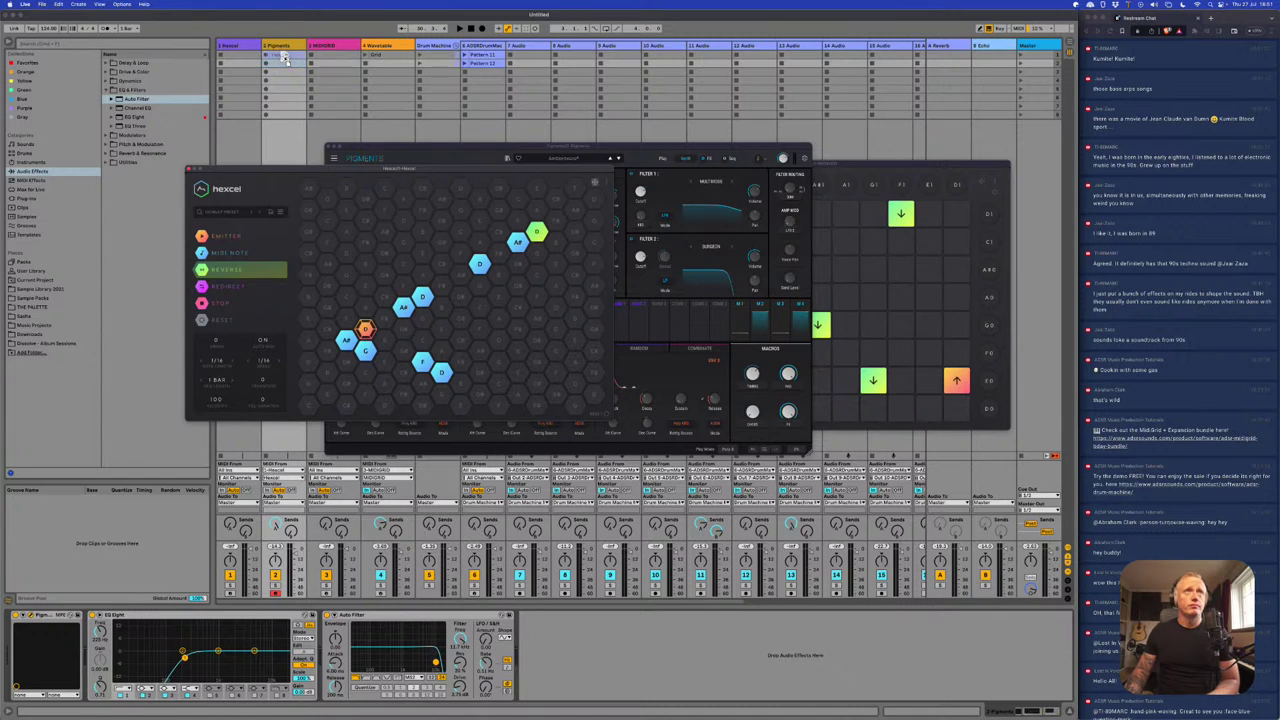
- Open the exported Hexcel clip in the piano roll and fold the view to its used notes
click(282, 56)
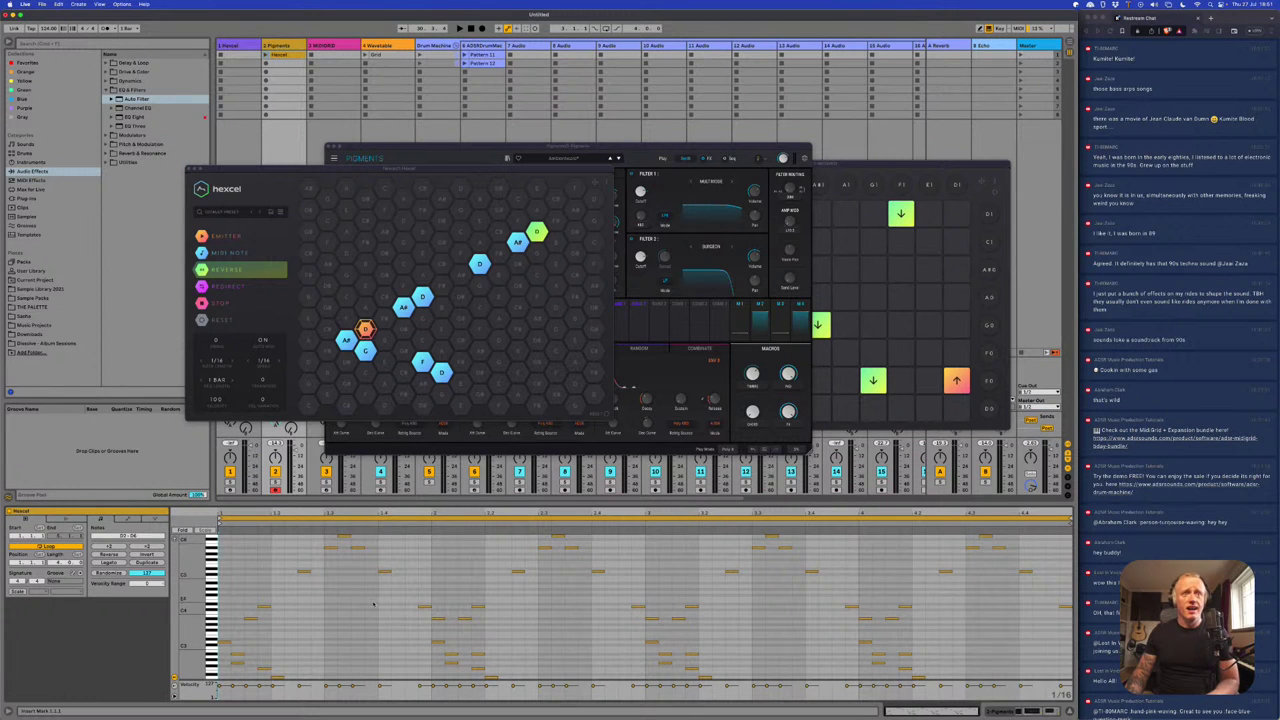
scroll(373, 605, down, 3)
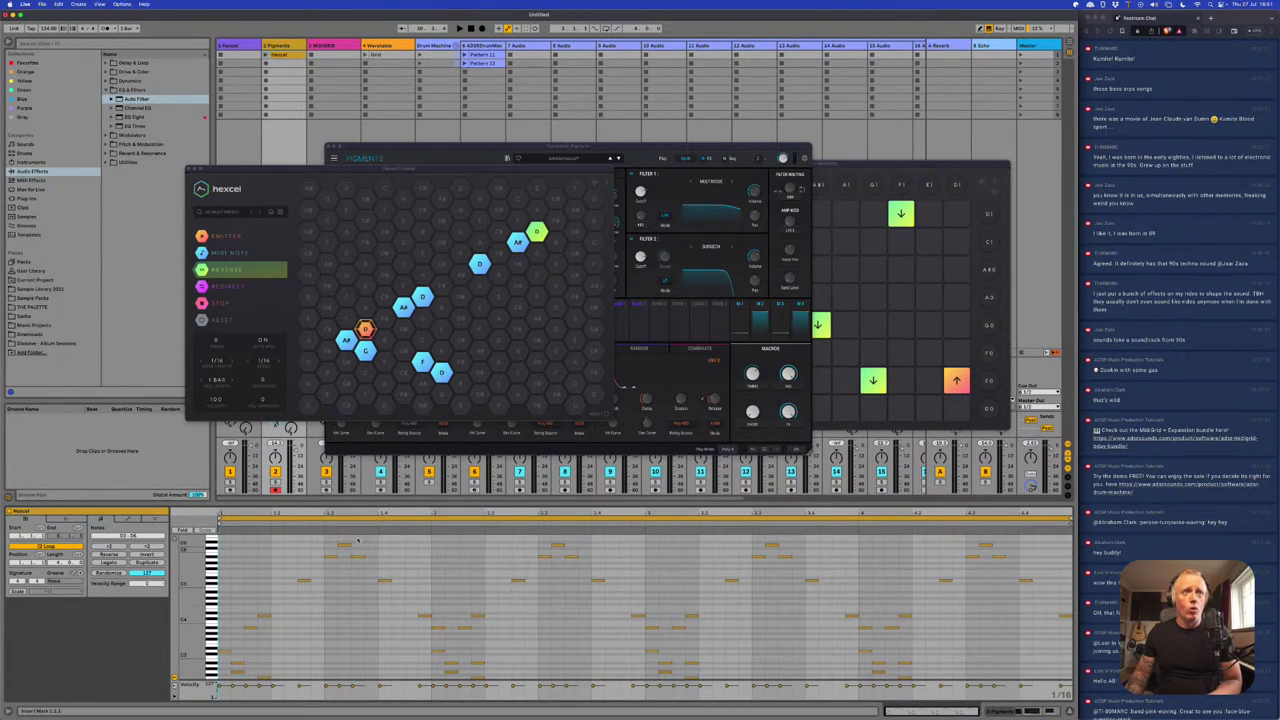
key(z)
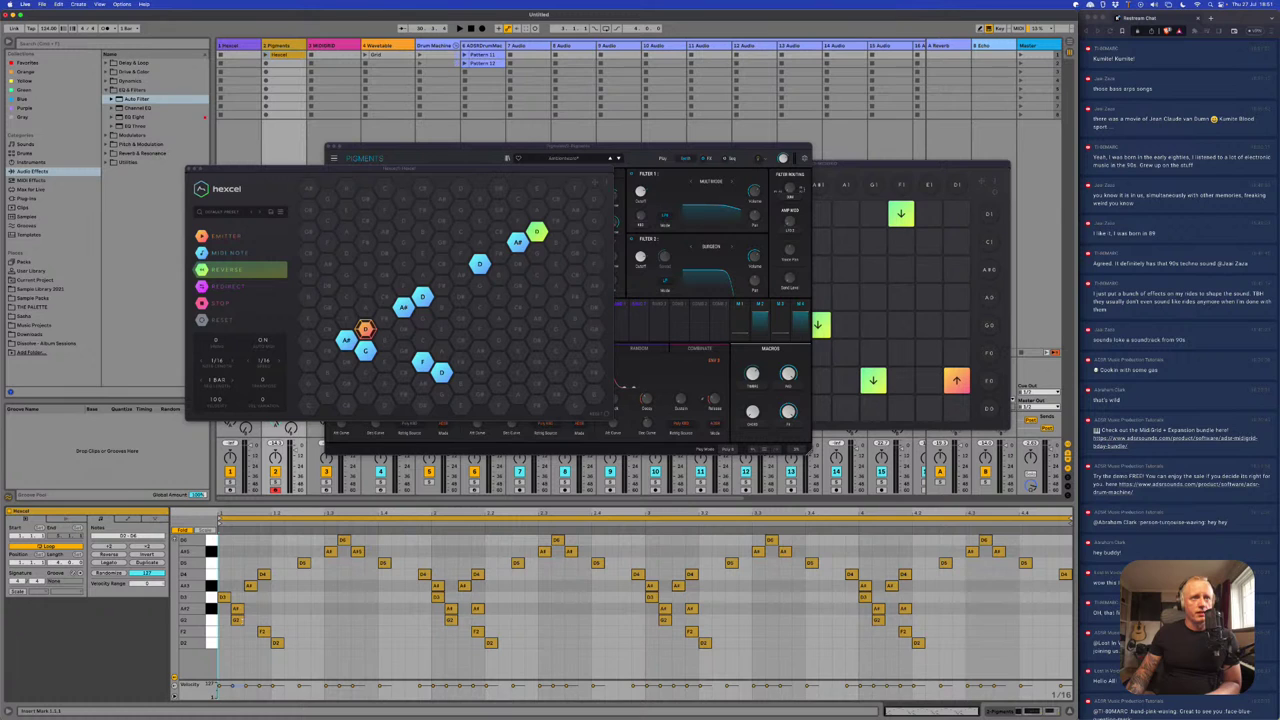
- Shift the G2 notes in bars 1 and 2 later, and pull bar 2's opening D3 back into bar 1
drag(237, 620, 290, 621)
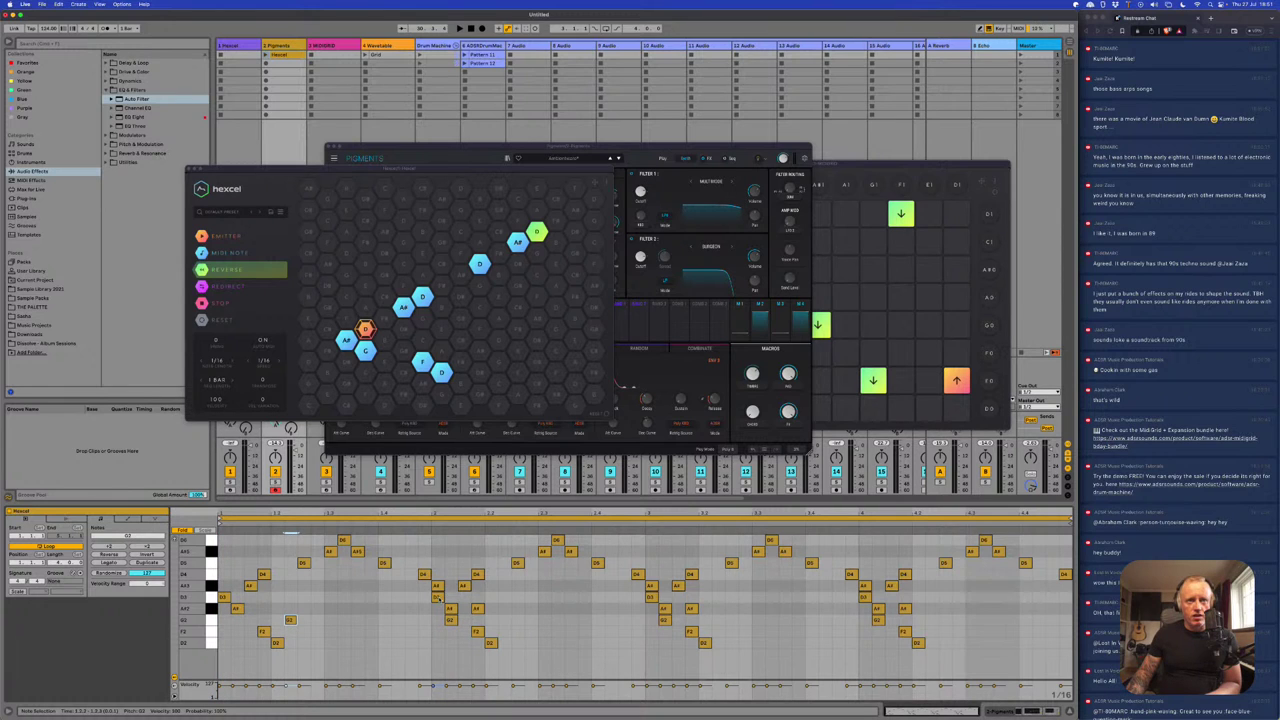
drag(435, 598, 412, 599)
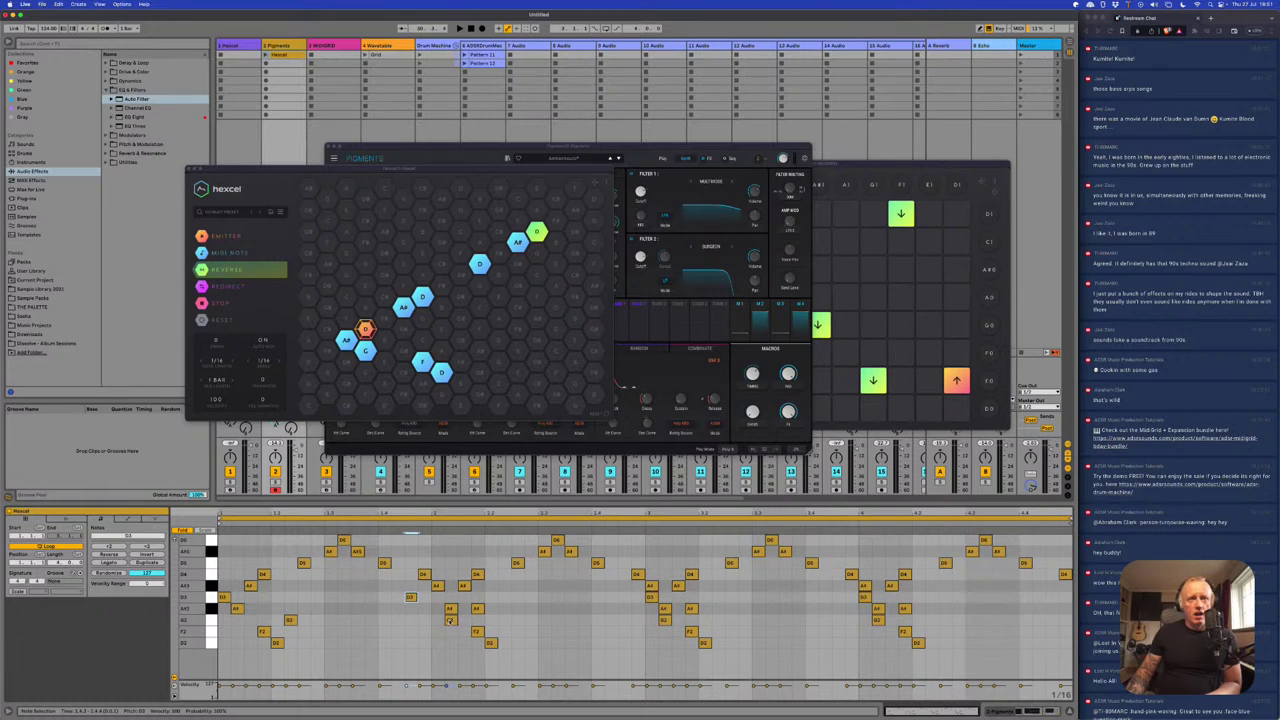
drag(451, 617, 504, 620)
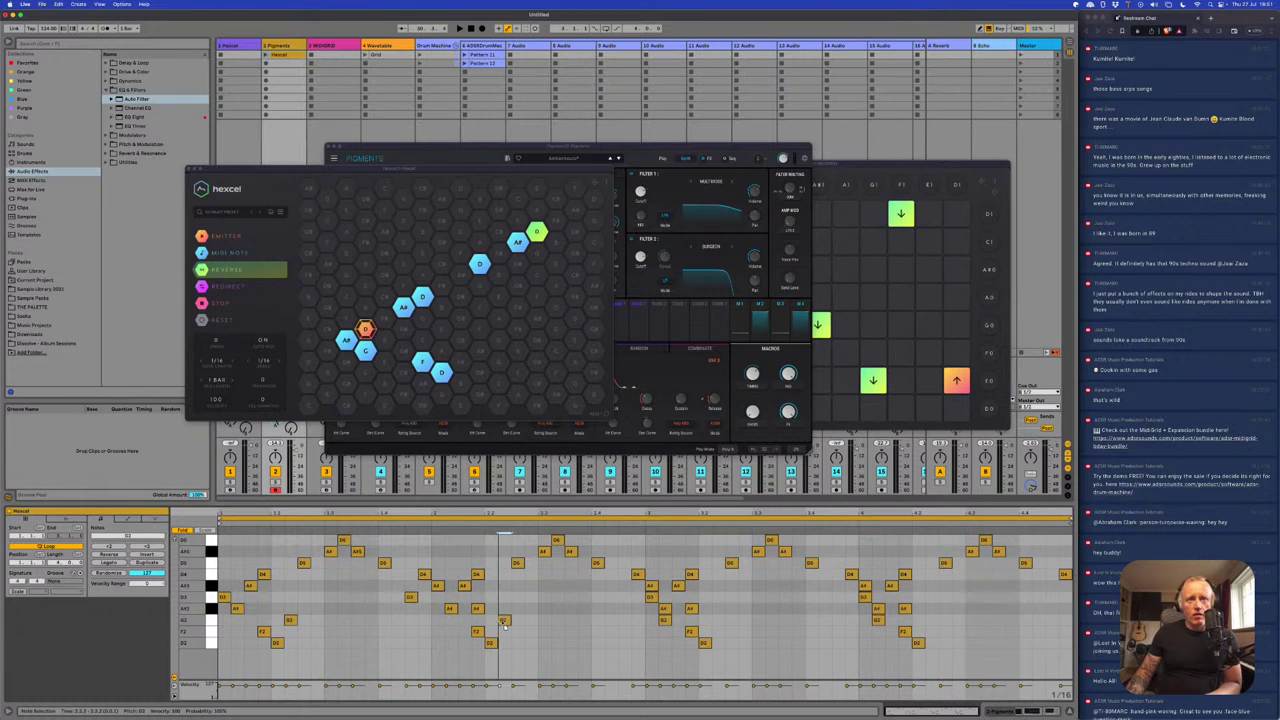
- Move bar 3's G2 and second A#2 later, and pull its D3 and F2 back to the end of bar 2
mouse_move(652, 598)
mouse_down()
mouse_move(624, 598)
mouse_move(725, 622)
mouse_up()
click(664, 620)
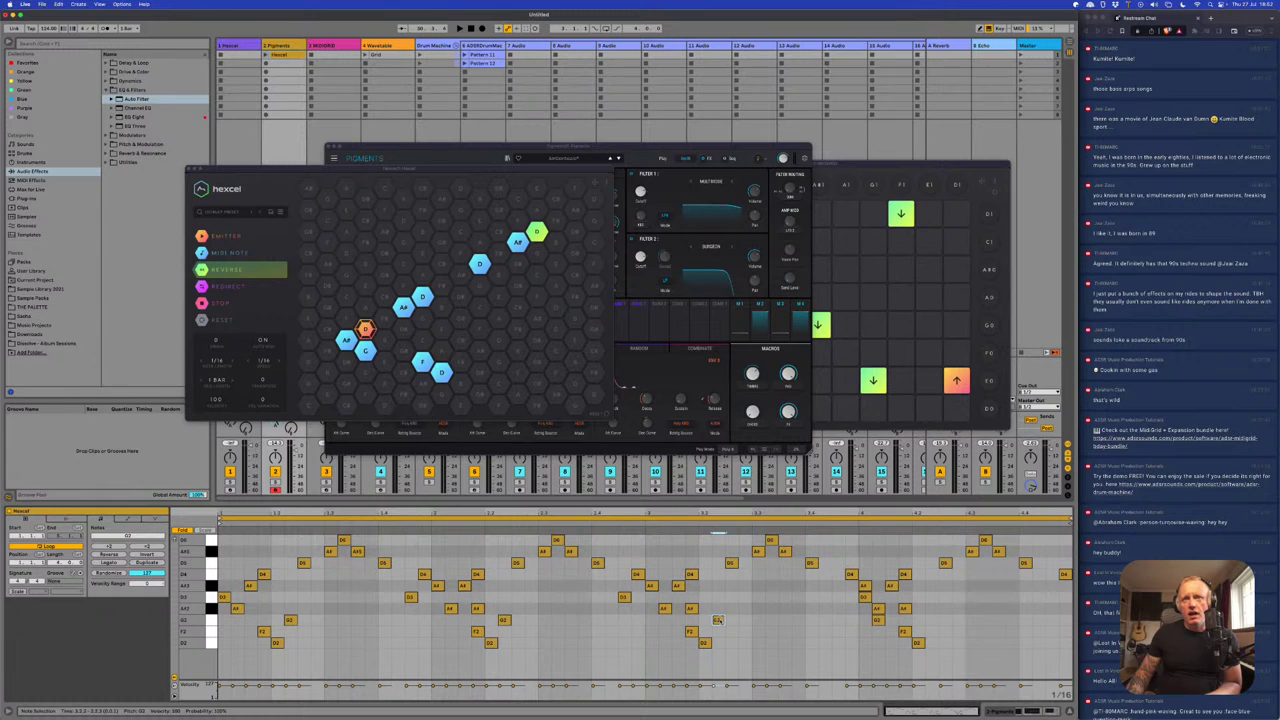
mouse_move(717, 620)
mouse_down()
mouse_move(743, 620)
mouse_move(704, 608)
mouse_move(717, 608)
mouse_up()
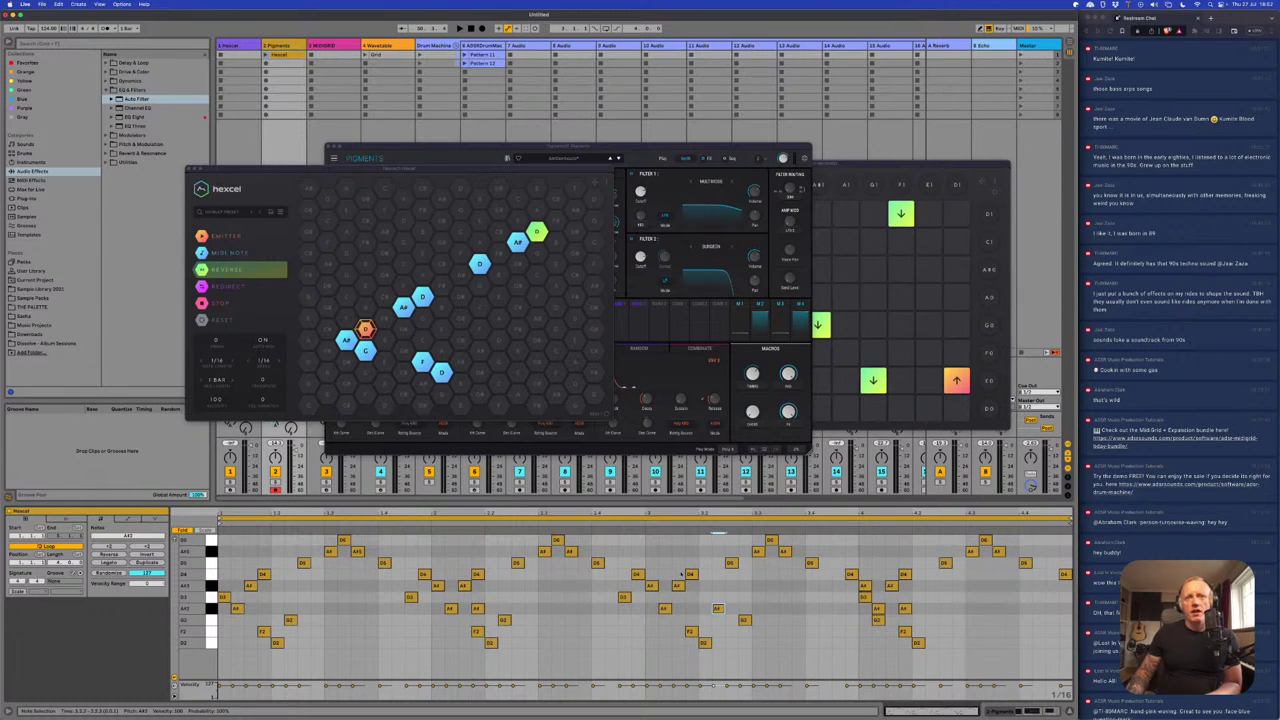
drag(623, 598, 614, 600)
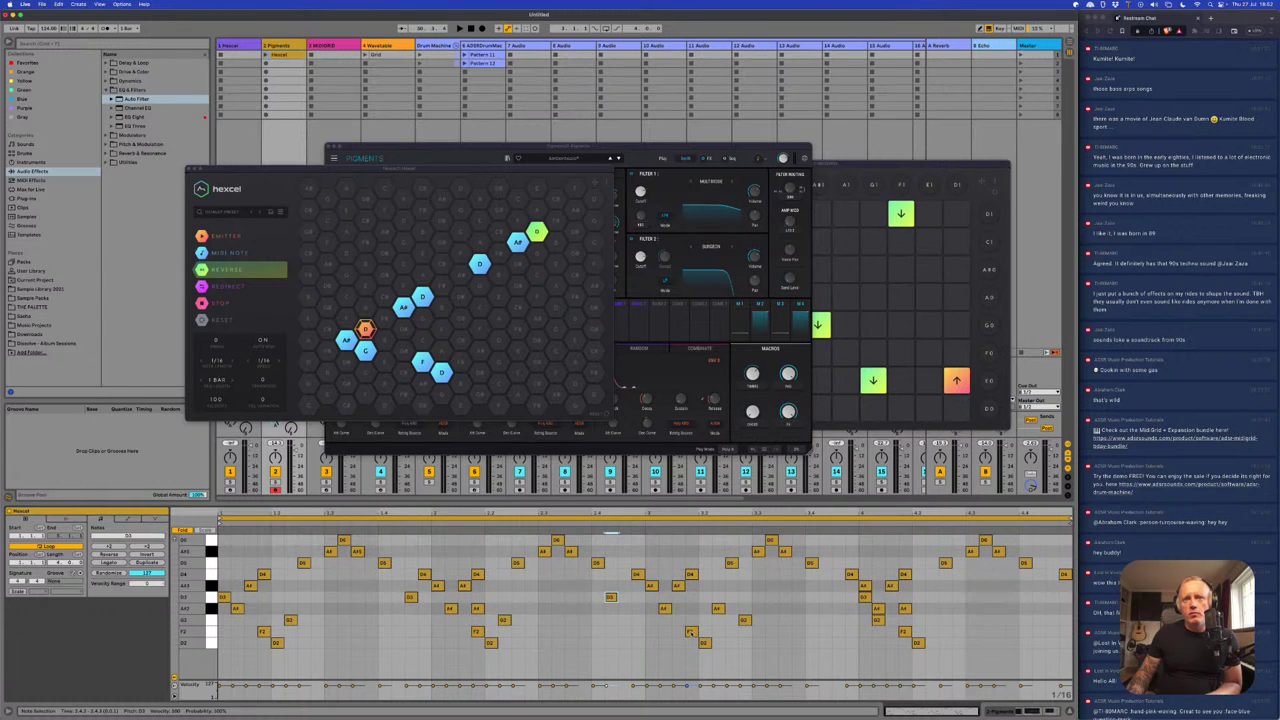
drag(690, 632, 621, 632)
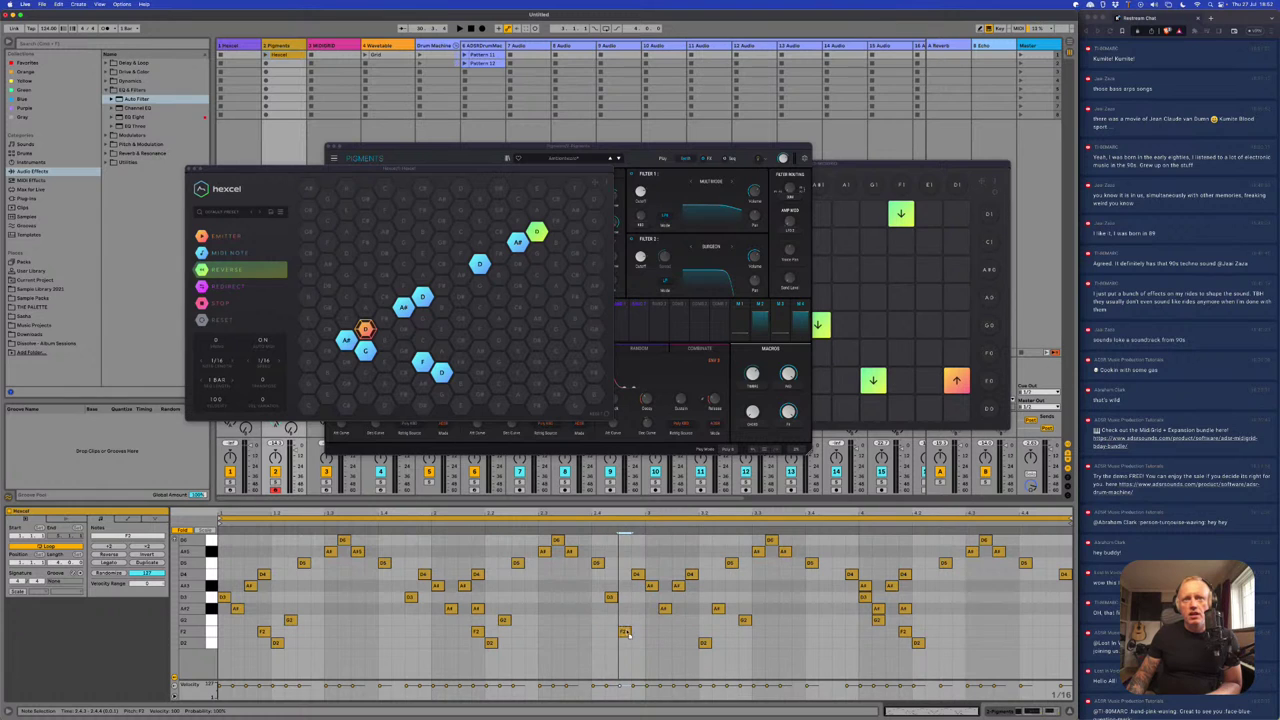
- Vary the notes around bar 4: move G2, D4 and A#3 earlier, F2 later, and the second A#2 near the clip's end
drag(855, 578, 852, 620)
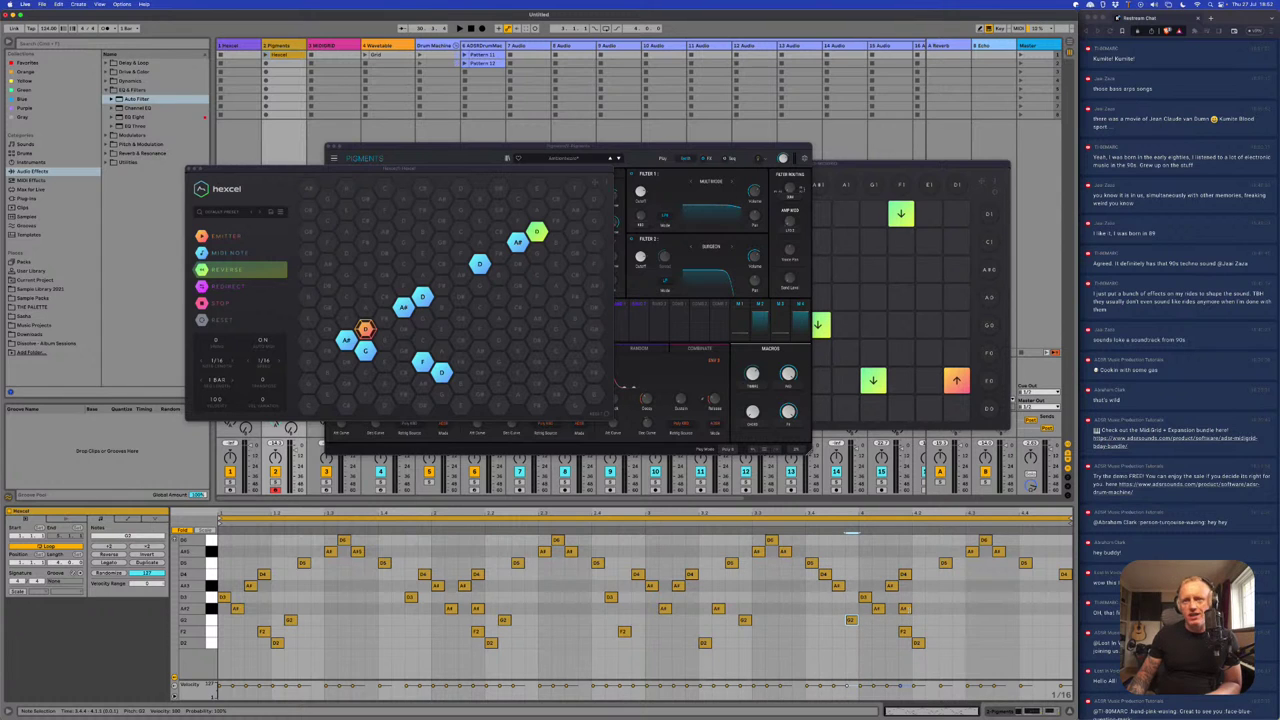
double_click(917, 608)
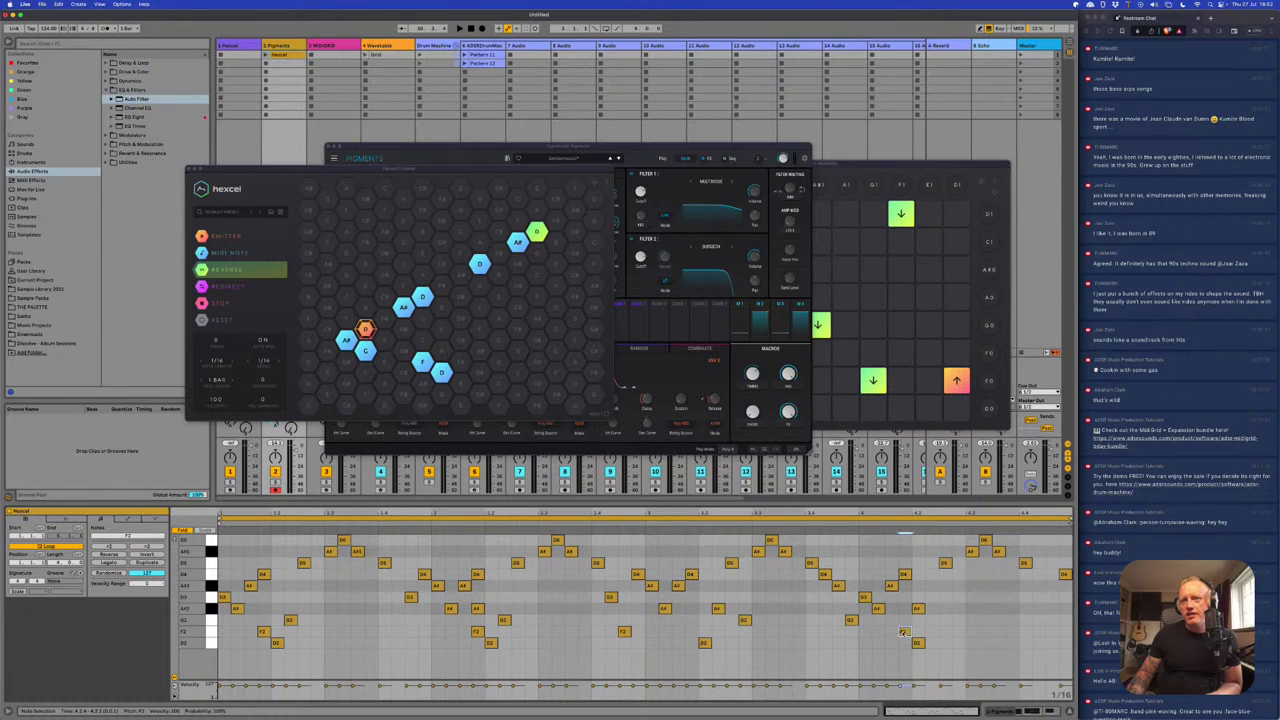
double_click(930, 632)
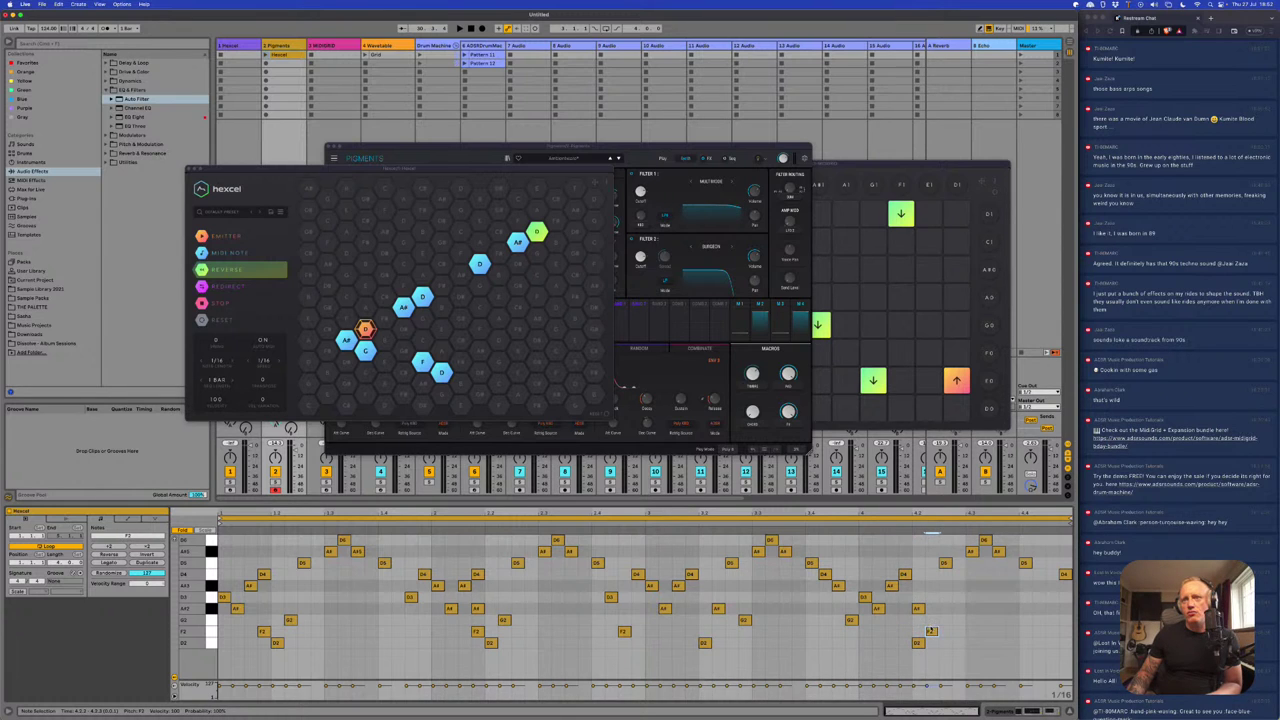
drag(930, 631, 957, 631)
double_click(932, 608)
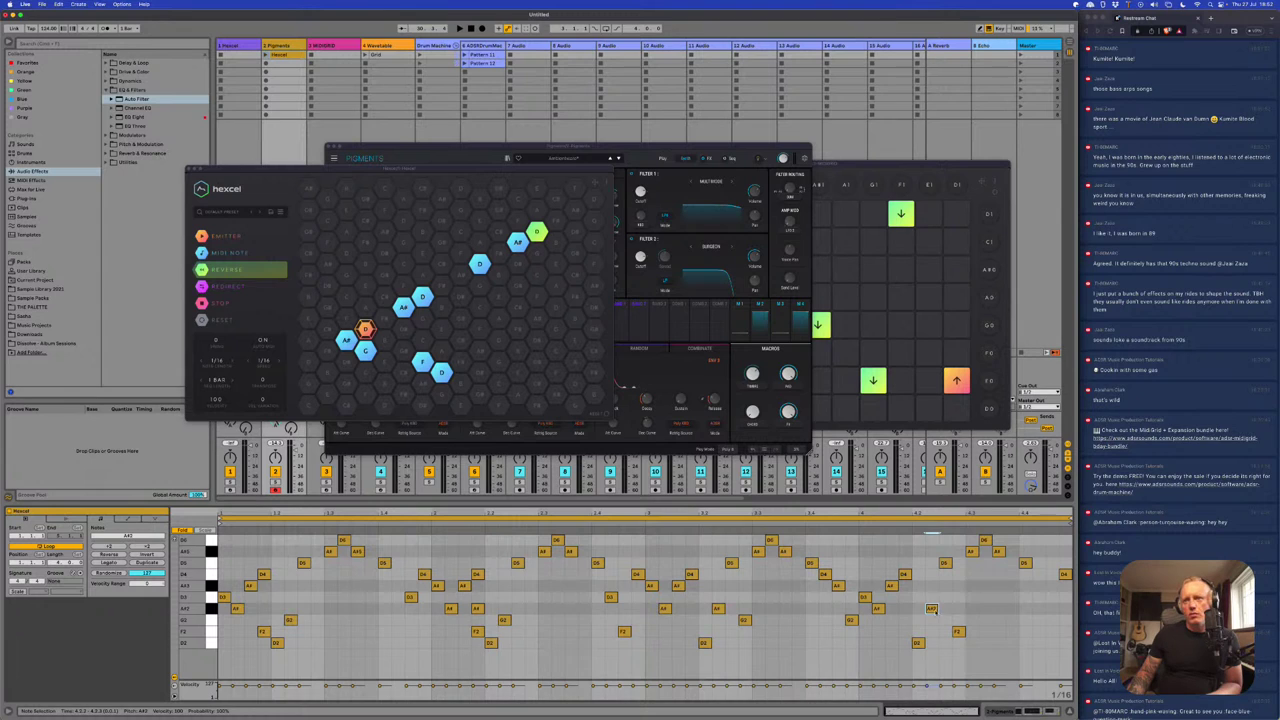
double_click(1024, 608)
drag(1033, 612, 1046, 612)
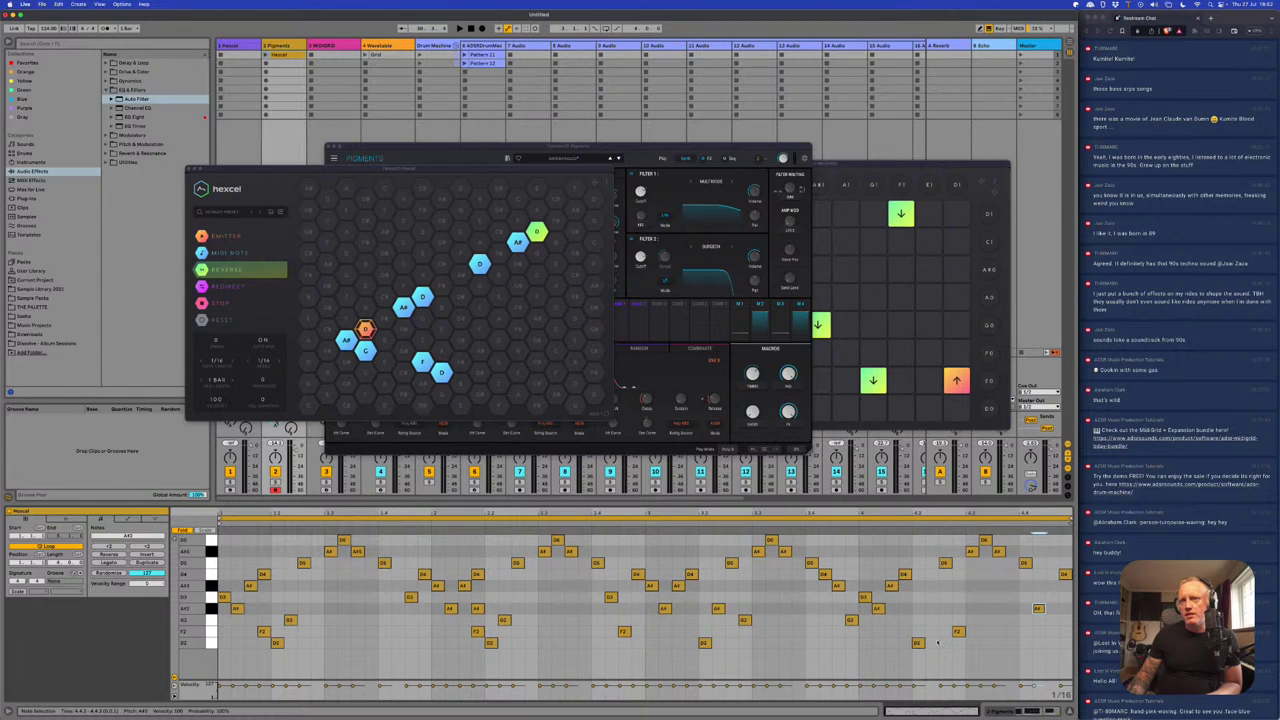
mouse_move(920, 645)
mouse_down()
mouse_move(933, 645)
mouse_move(919, 646)
mouse_up()
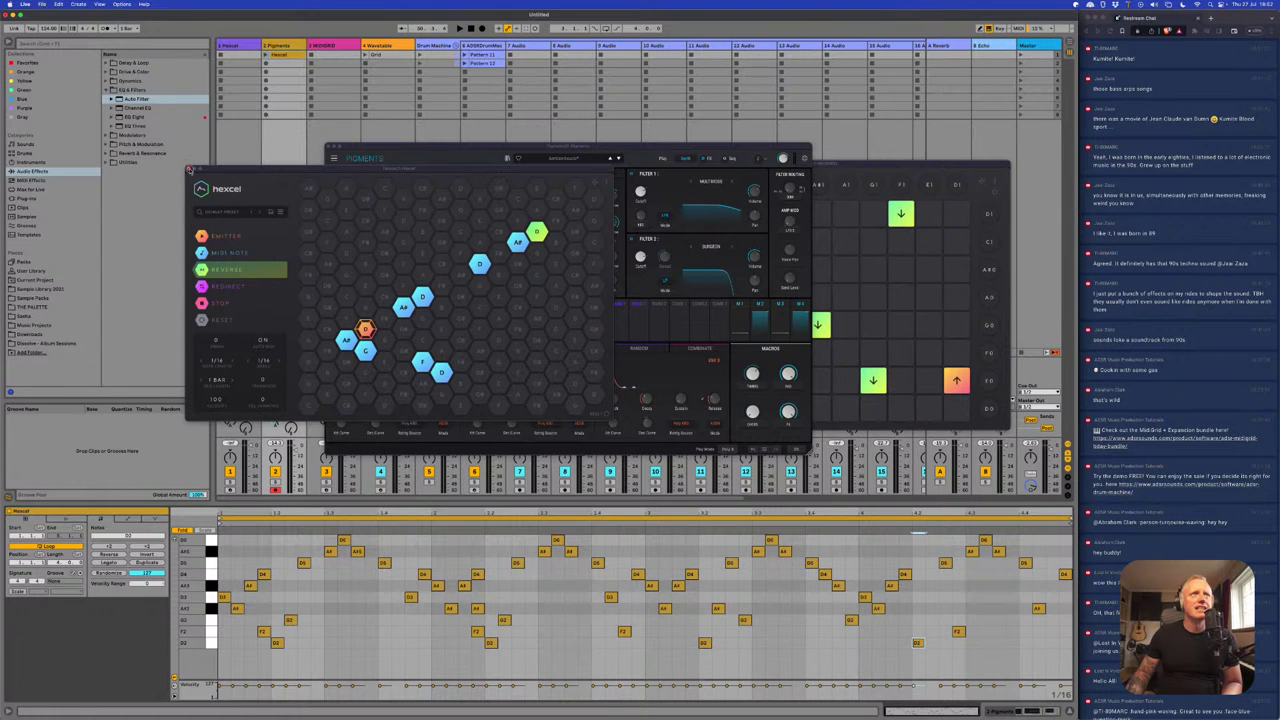
- Close the Hexcel window, solo the Pigments track and launch its Hexcel clip
click(189, 169)
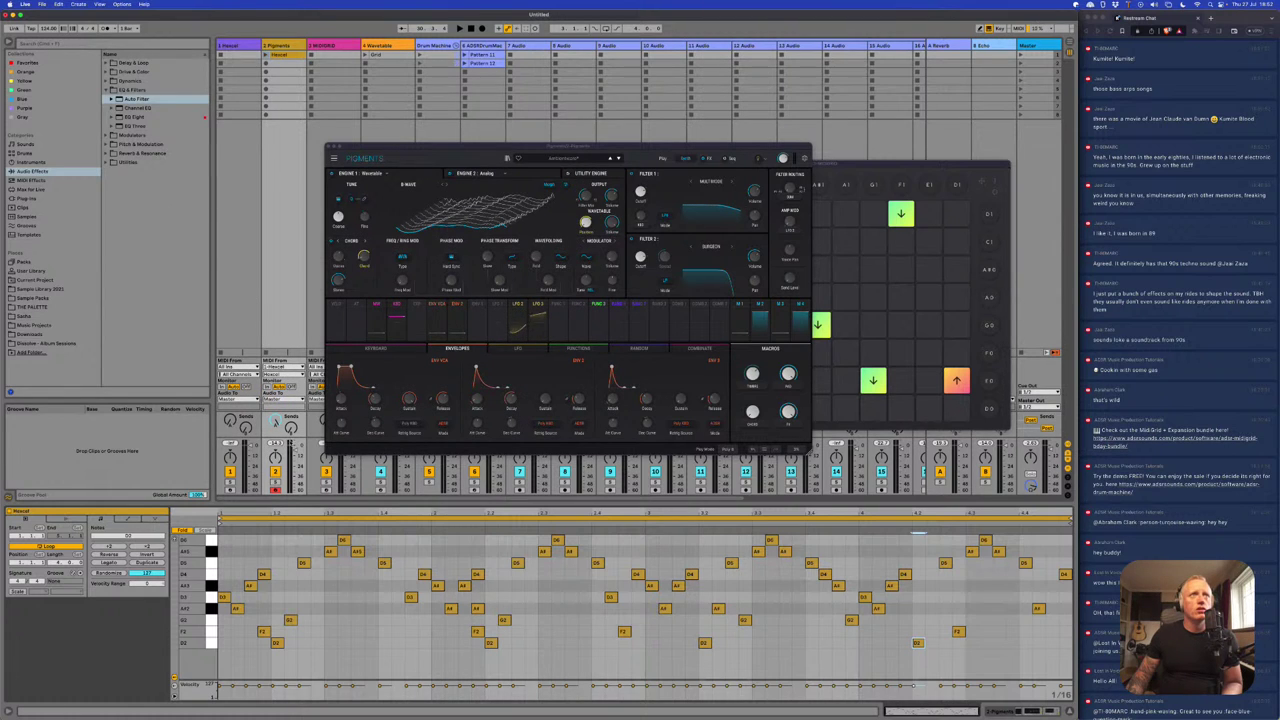
click(280, 485)
click(267, 54)
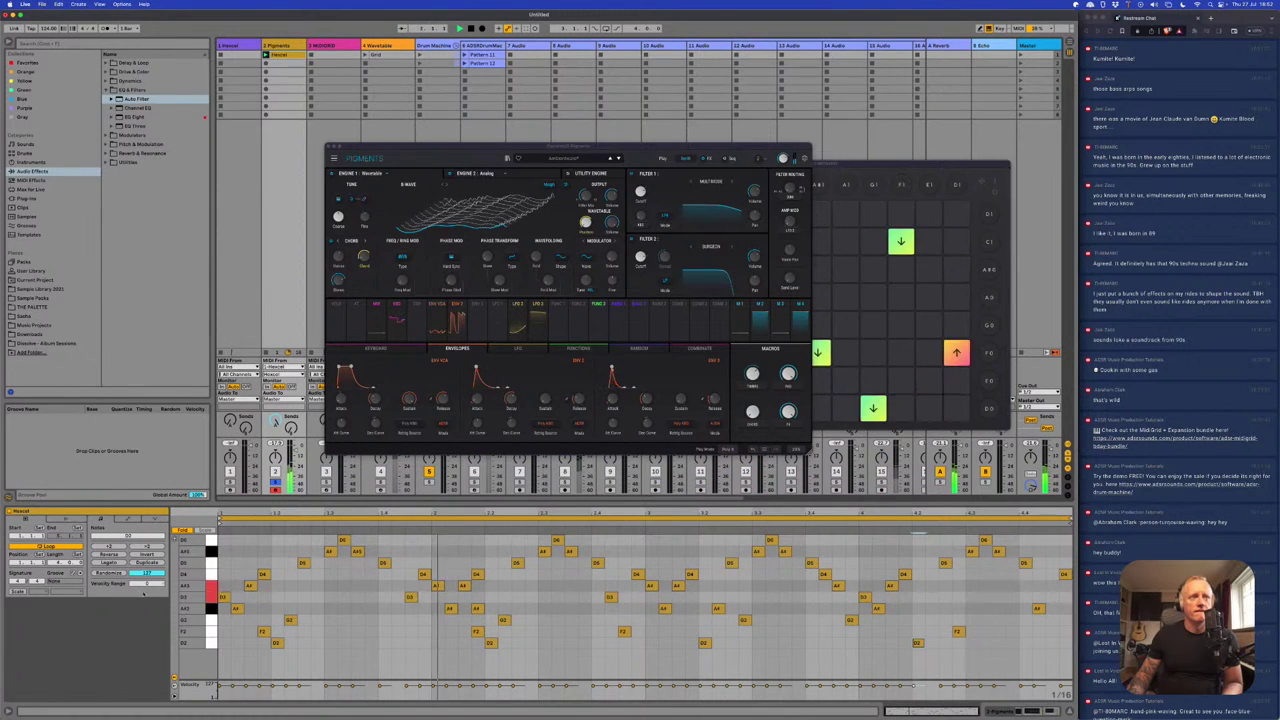
- Delete the F2 note in bar 1 and move bar 2's F2 note back into the end of bar 1
double_click(264, 632)
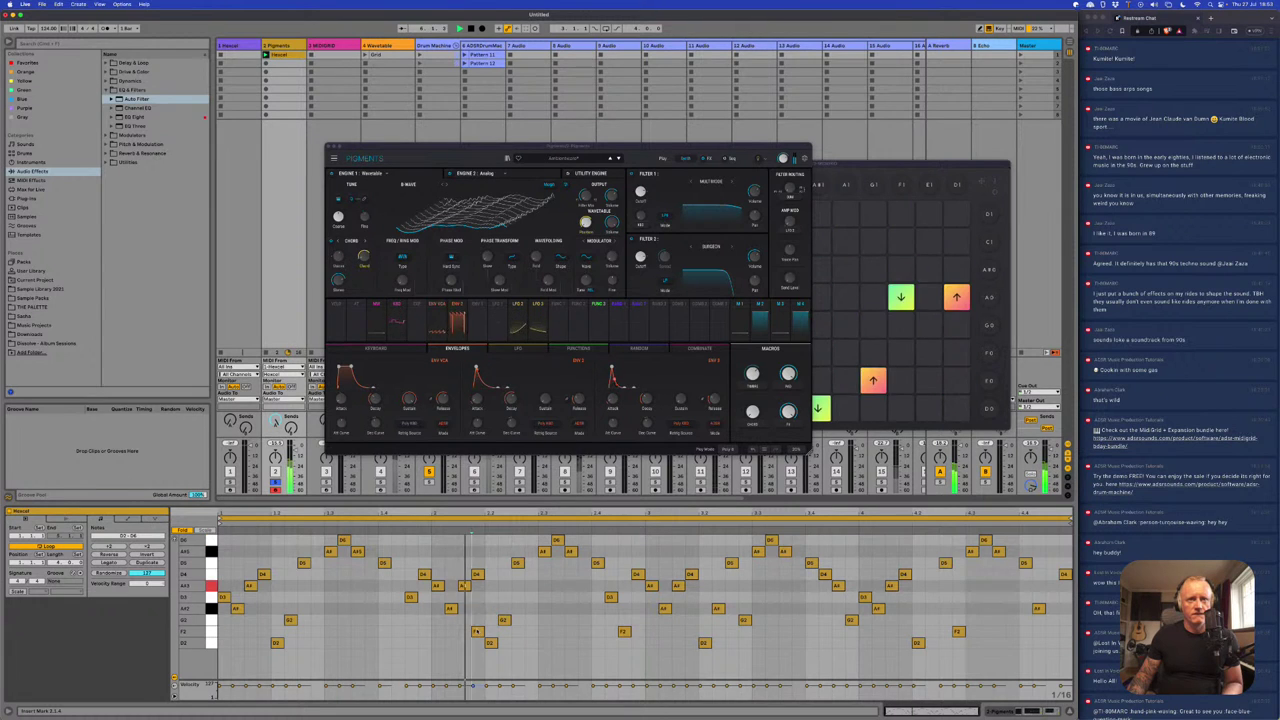
drag(476, 631, 404, 631)
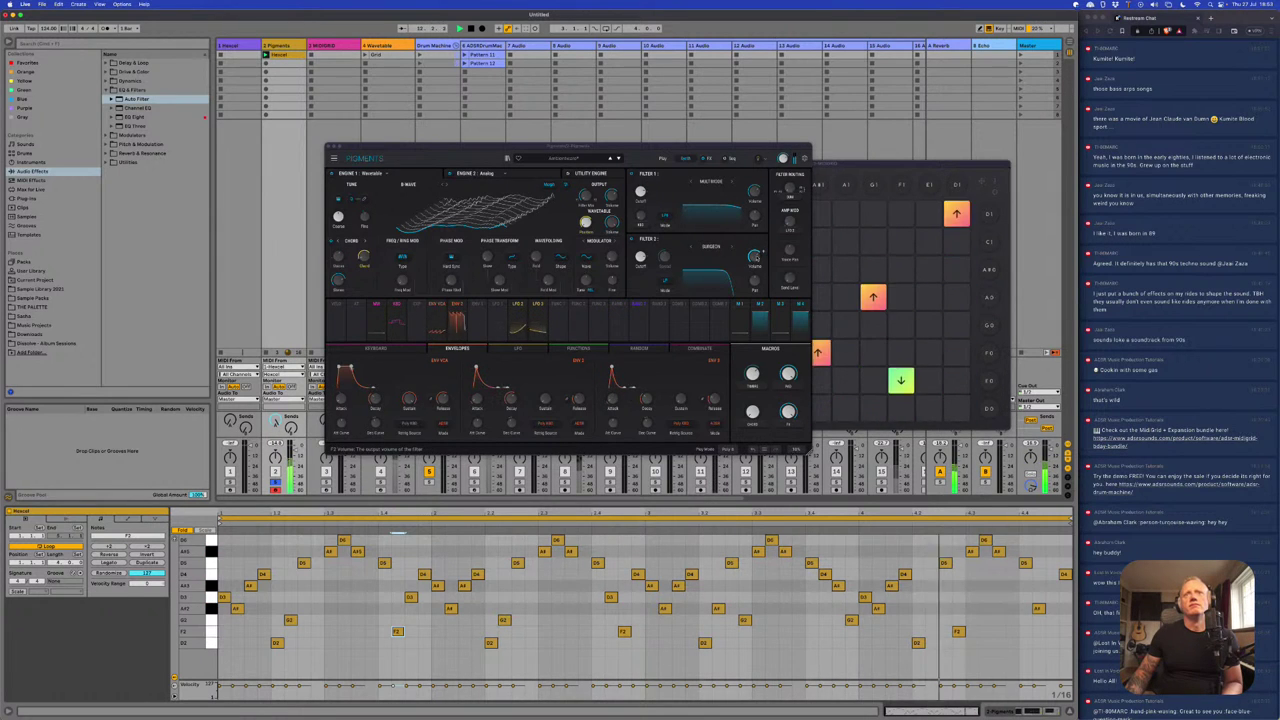
mouse_move(640, 256)
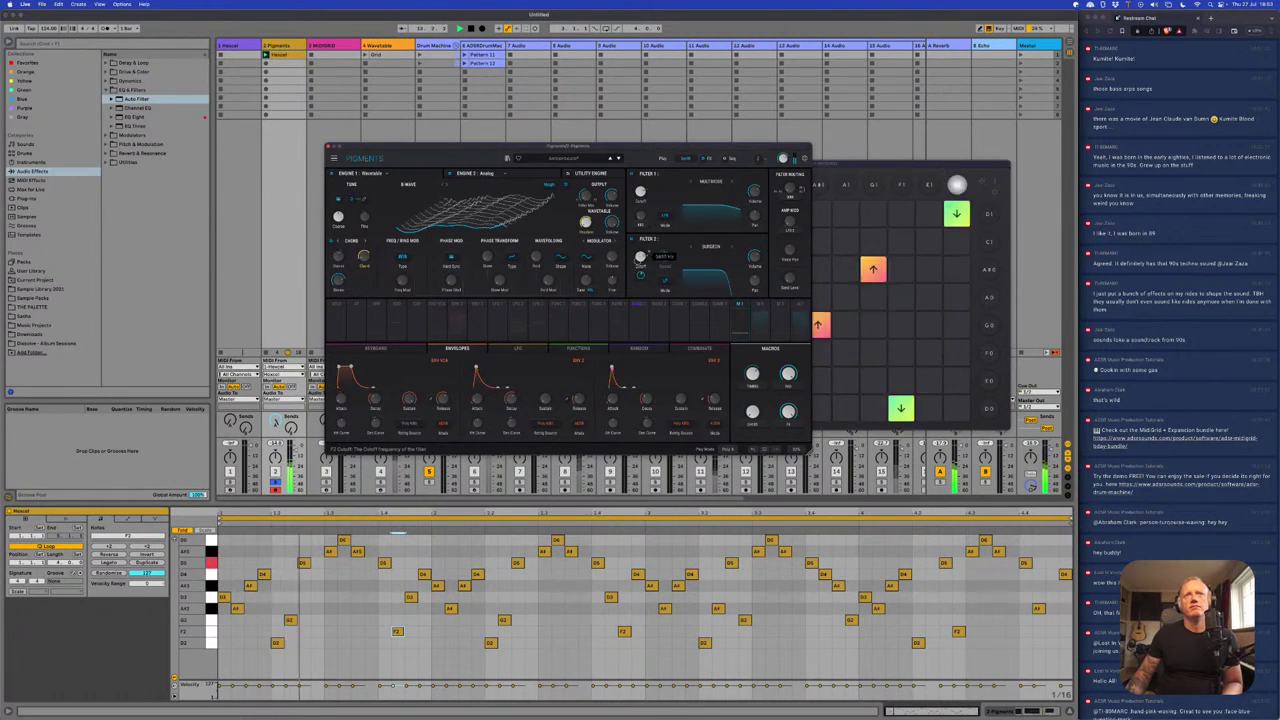